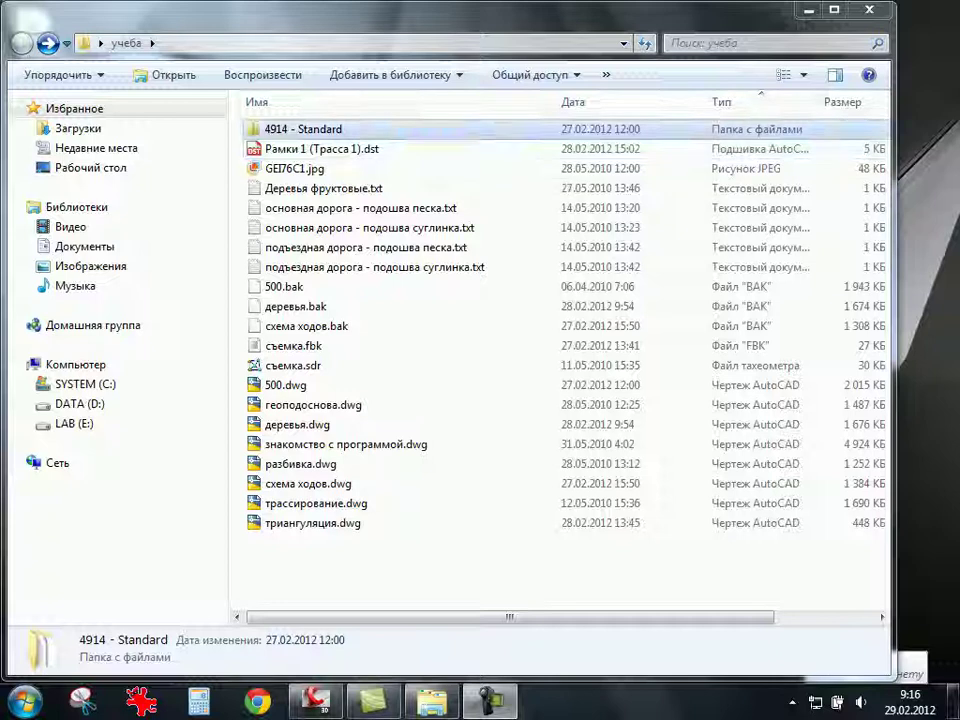
# Open the 4914 - Standard folder and view the 4914.txt transmittal report in Notepad.
pyautogui.press('Return')
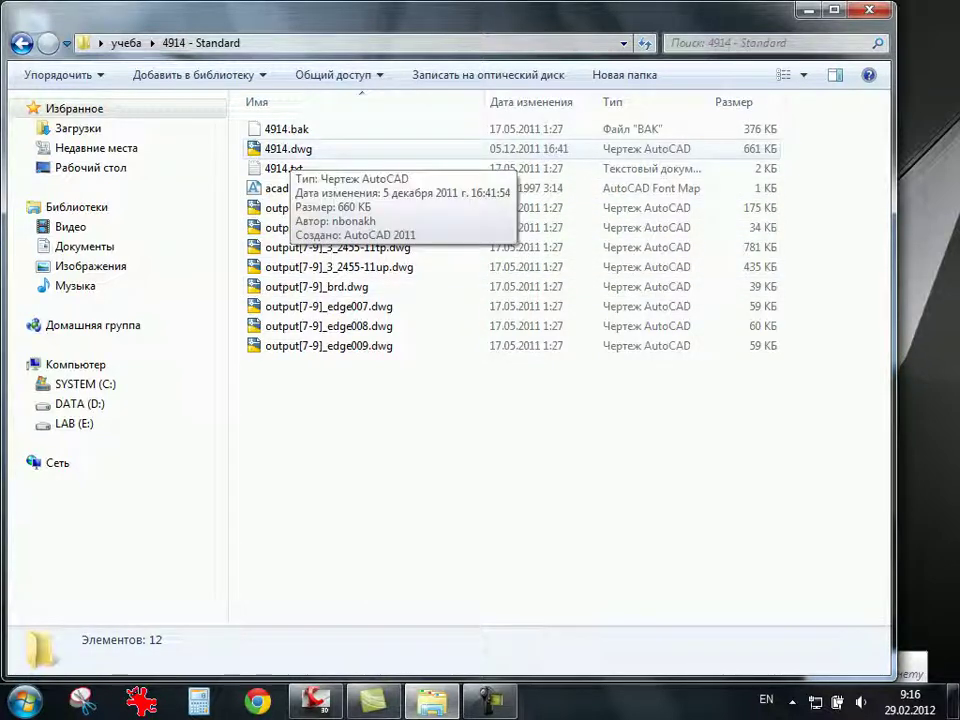
pyautogui.doubleClick(283, 168)
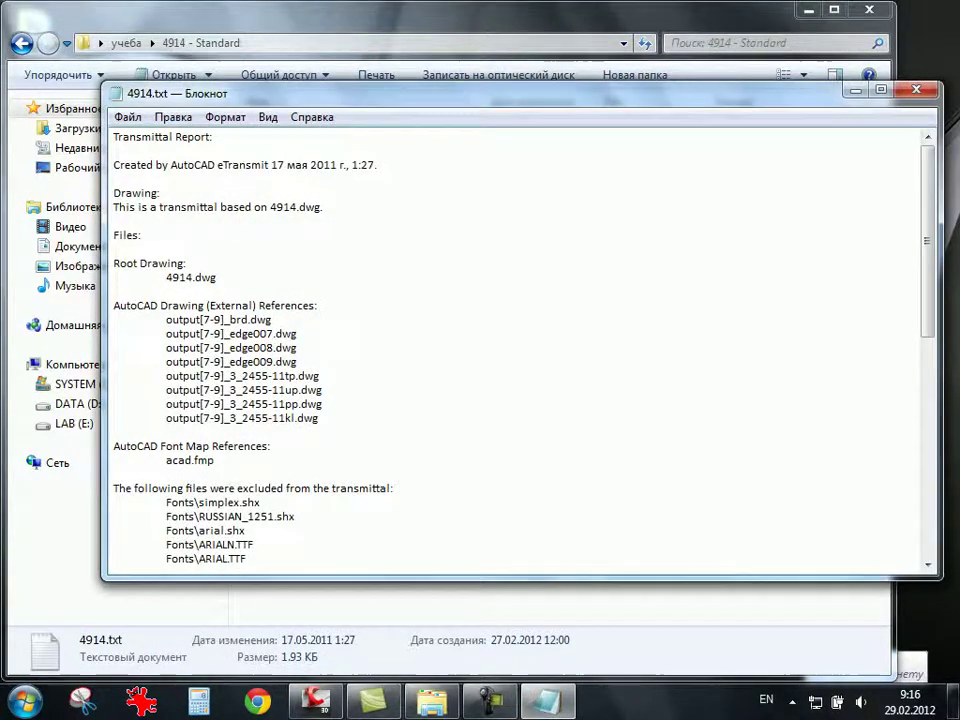
# Close the 4914.txt report in Notepad with Alt+F4.
pyautogui.hotkey('alt', 'F4')
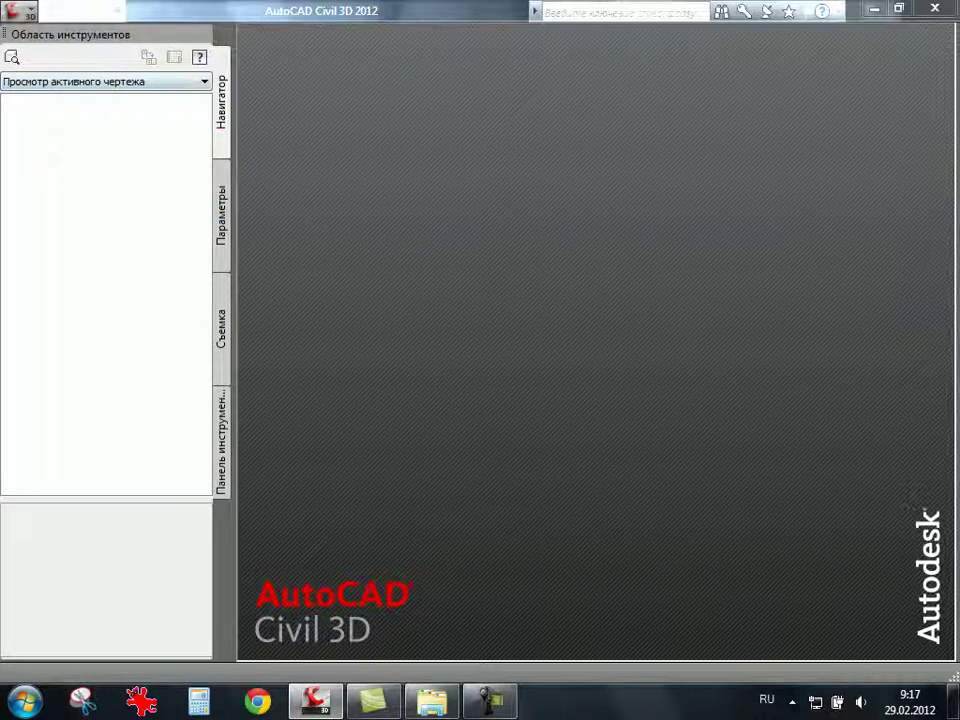
# Open 4914.dwg from Desktop > учеба > 4914 - Standard.
pyautogui.click(15, 10)
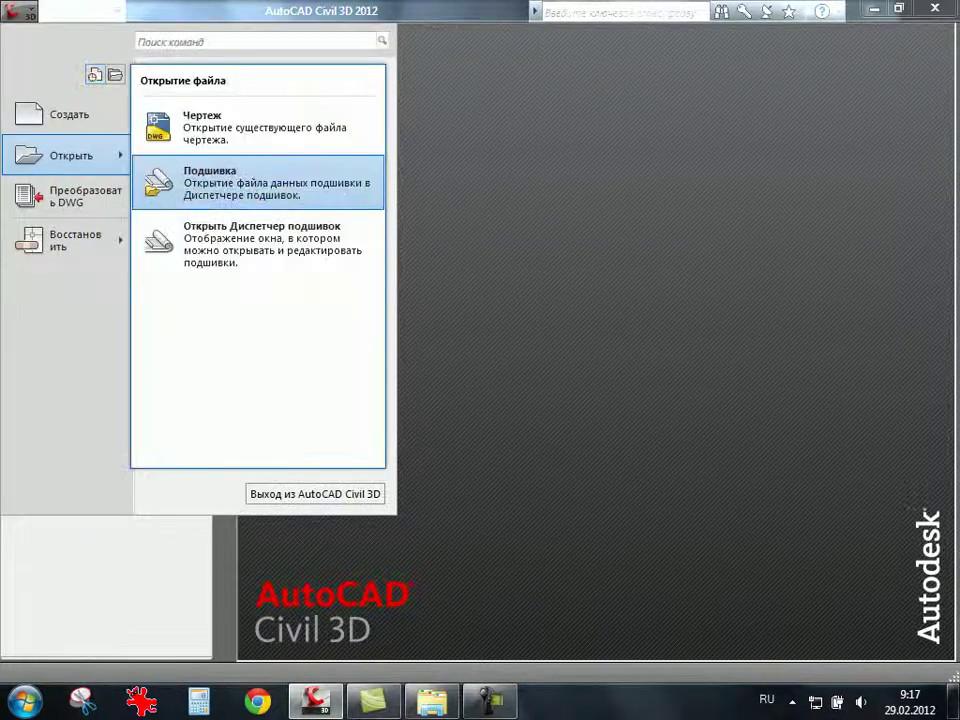
pyautogui.click(200, 130)
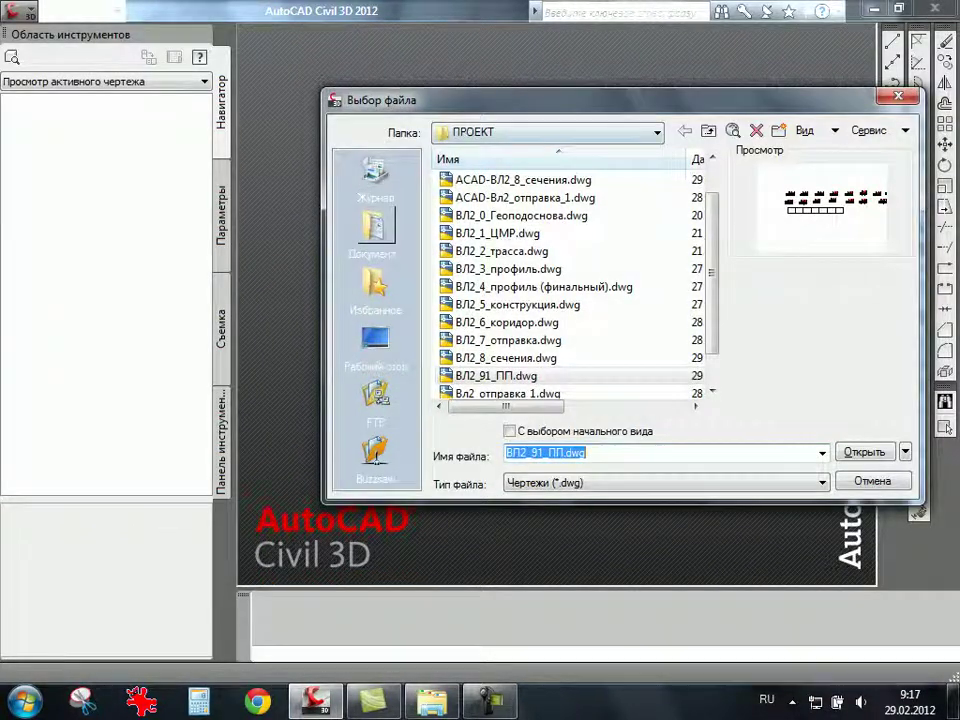
pyautogui.click(375, 340)
pyautogui.doubleClick(470, 322)
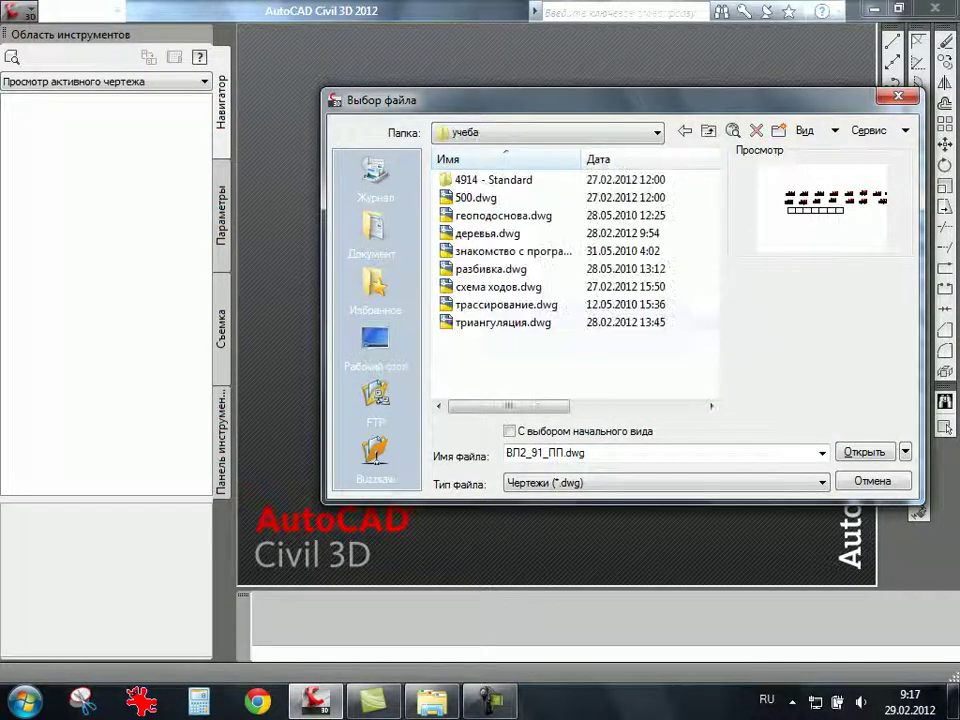
pyautogui.moveTo(600, 100); pyautogui.dragTo(530, 94)
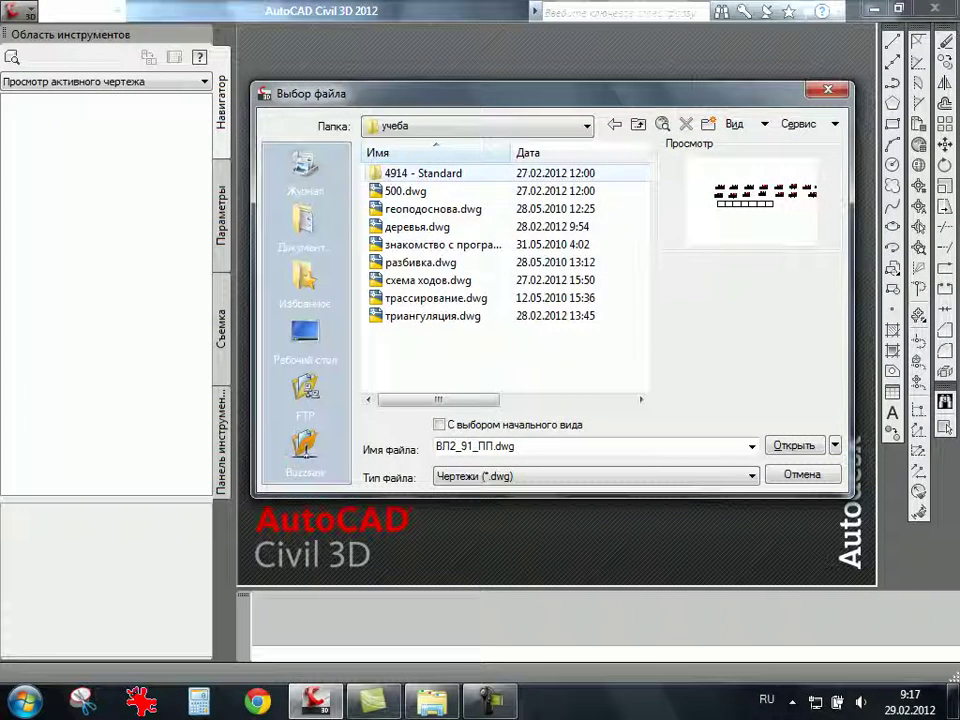
pyautogui.doubleClick(420, 173)
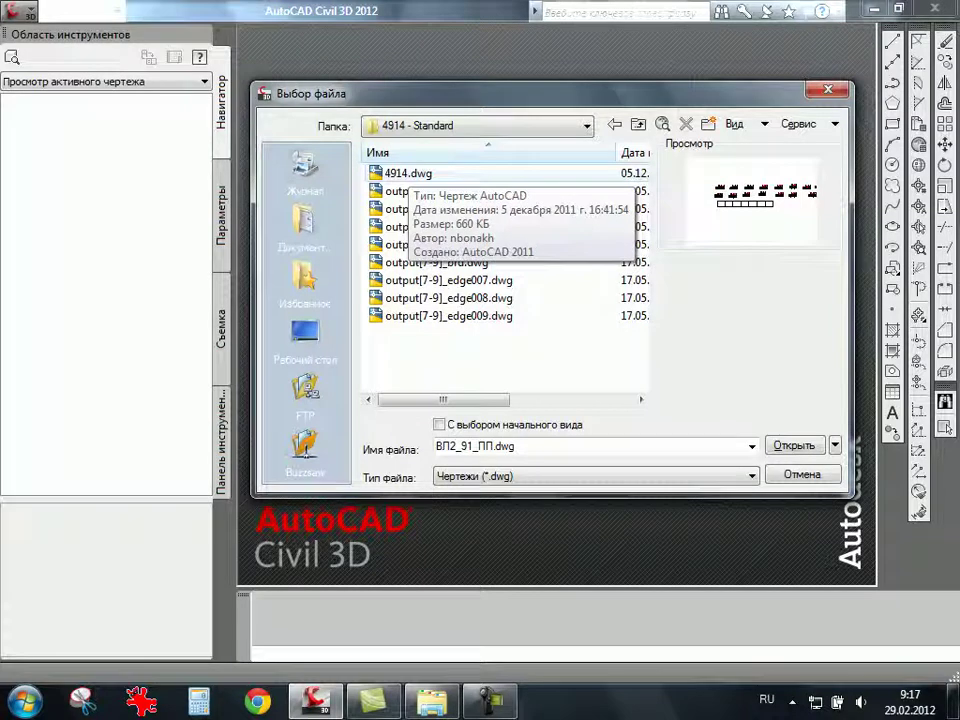
pyautogui.click(408, 173)
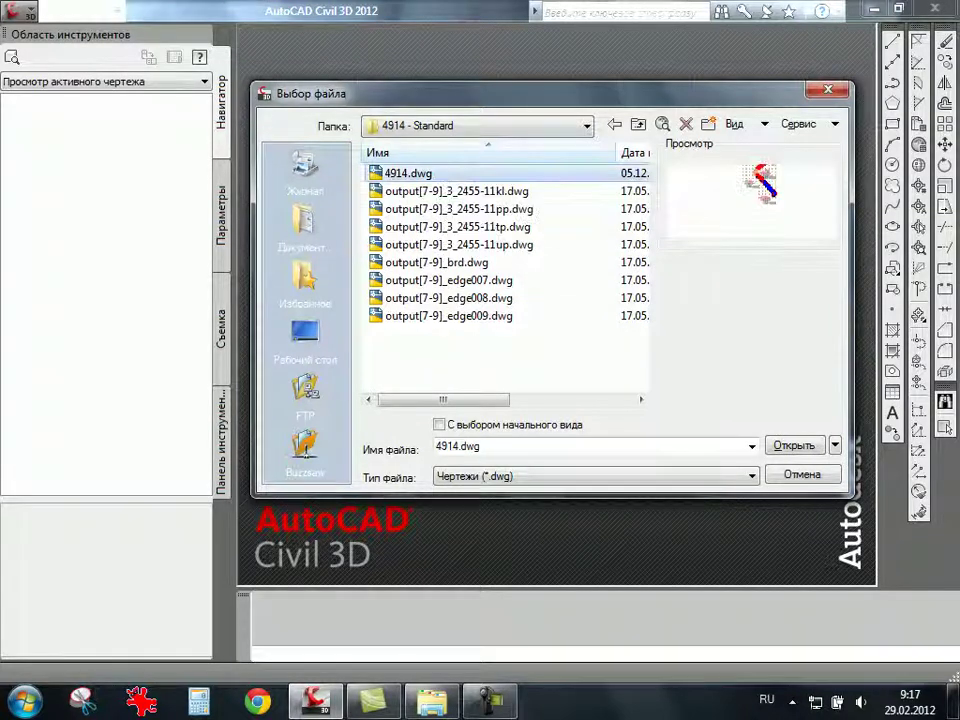
pyautogui.click(790, 443)
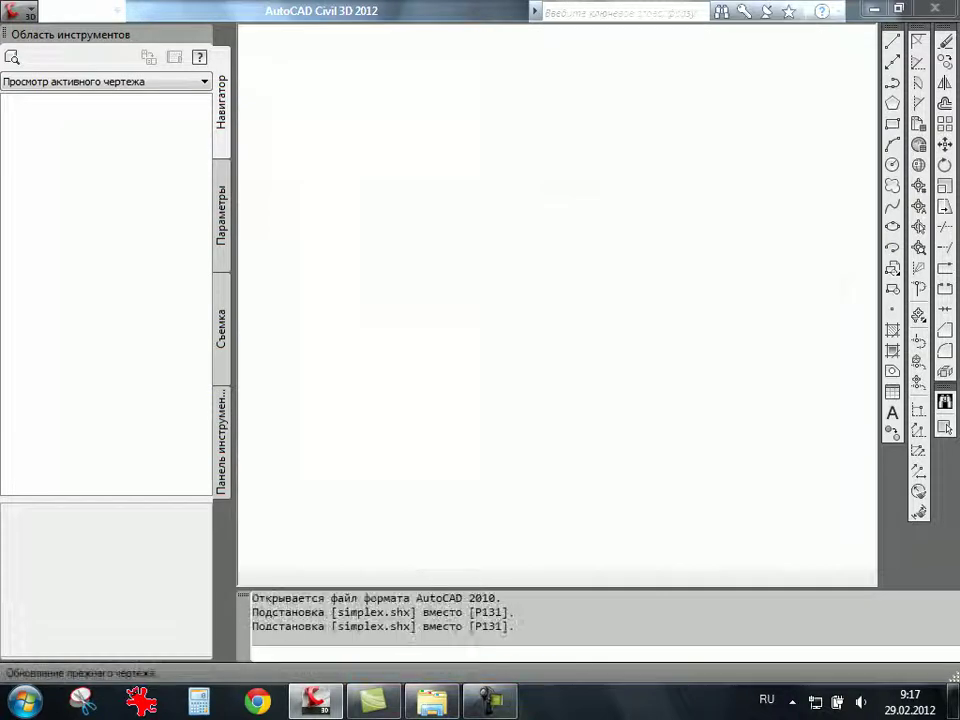
# Cancel both missing MGGT.shx shape-file prompts so 4914.dwg loads.
pyautogui.press('Escape')
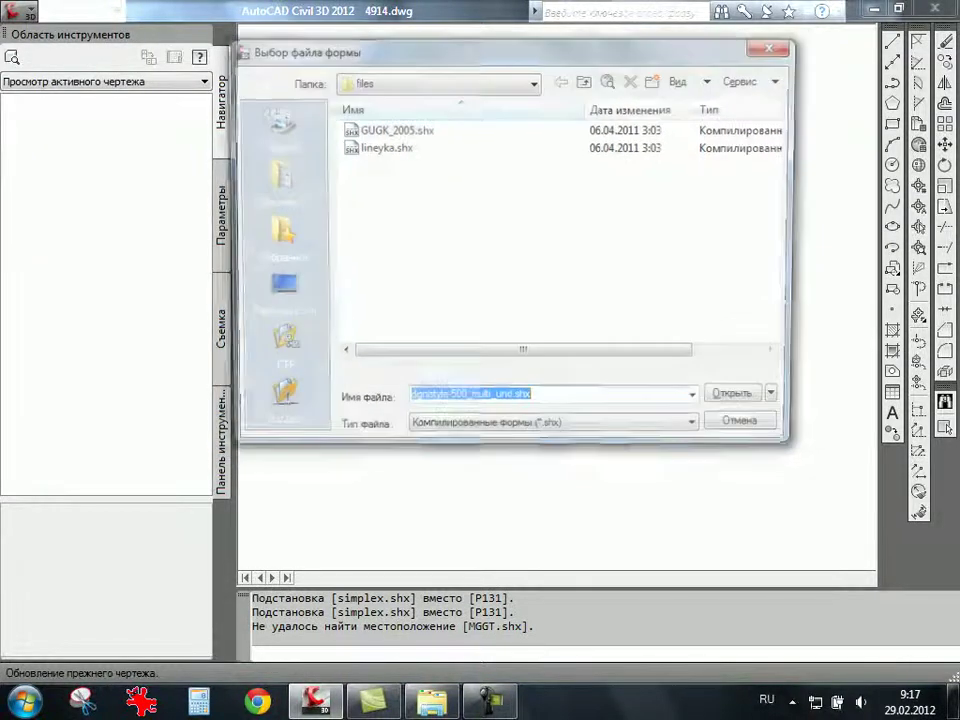
pyautogui.press('Escape')
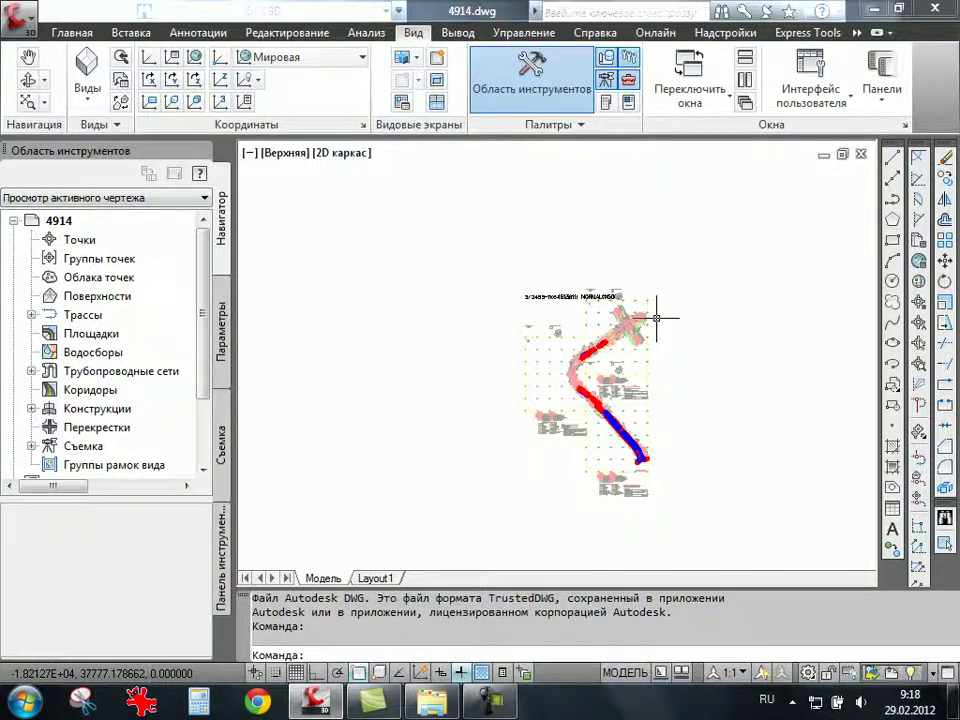
# Zoom around the road intersection and select the xref linework near the road labels.
pyautogui.scroll(5, 656, 318)
pyautogui.scroll(5, 640, 323)
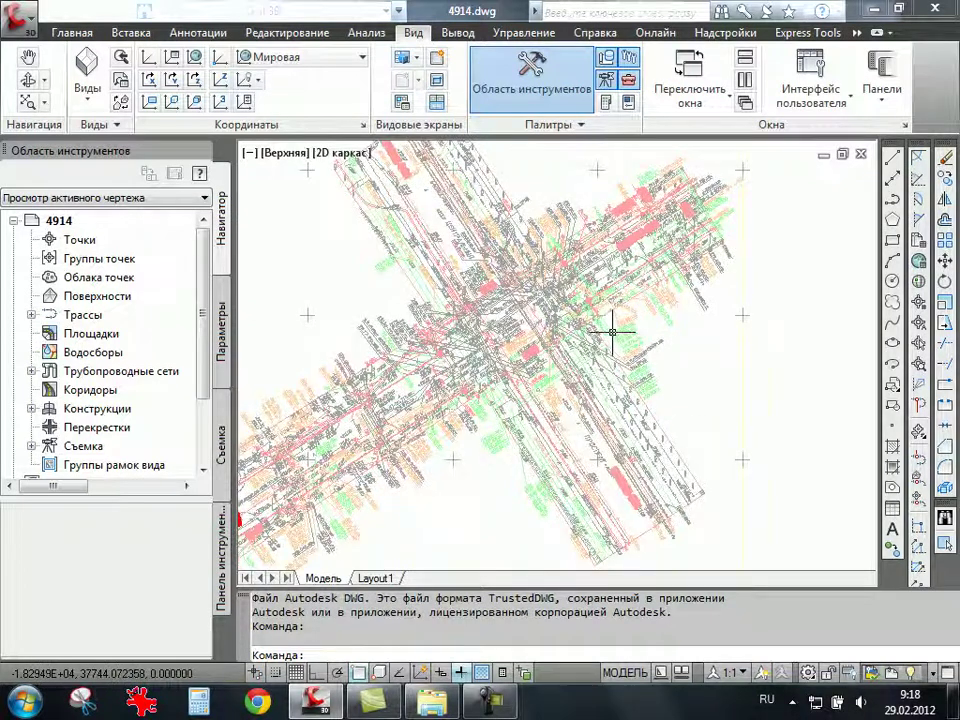
pyautogui.scroll(5, 612, 332)
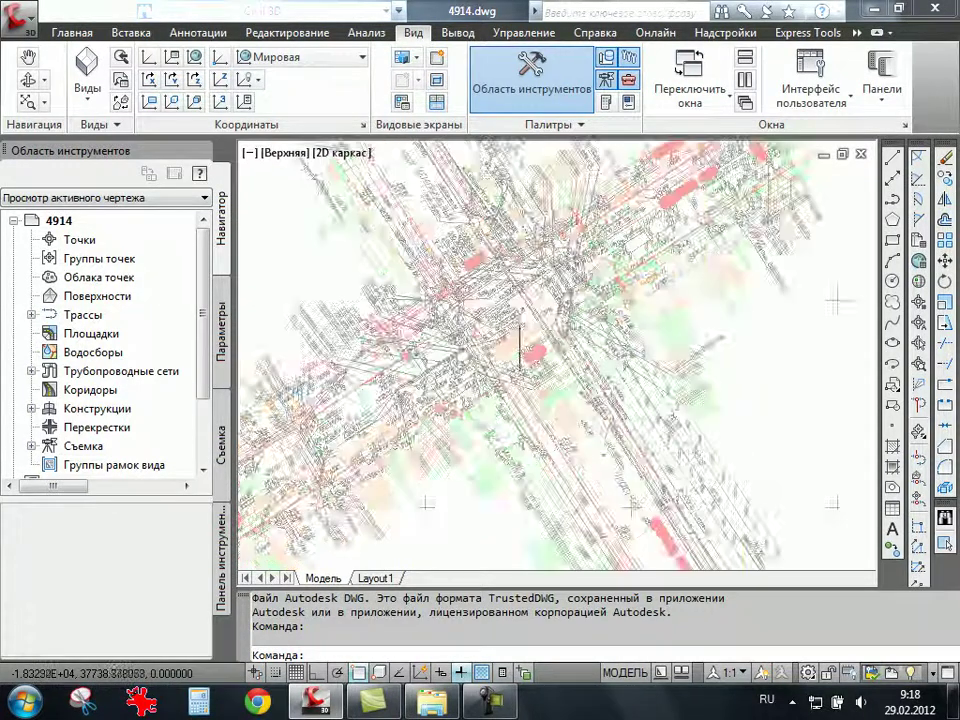
pyautogui.scroll(-5, 557, 321)
pyautogui.scroll(2, 552, 336)
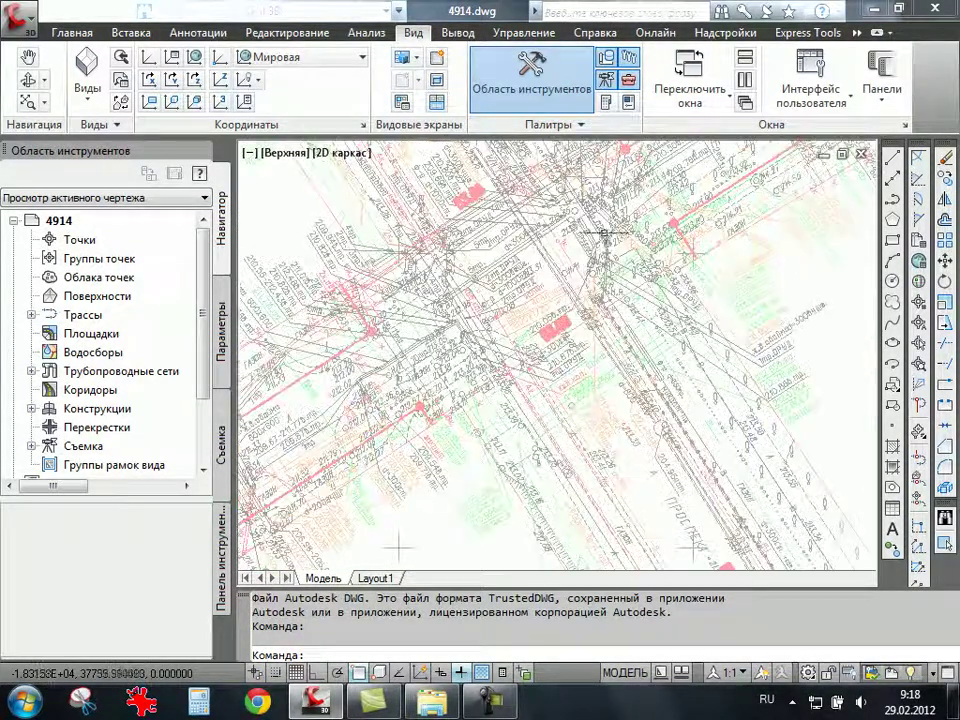
pyautogui.scroll(2, 531, 311)
pyautogui.scroll(2, 519, 357)
pyautogui.scroll(-5, 519, 357)
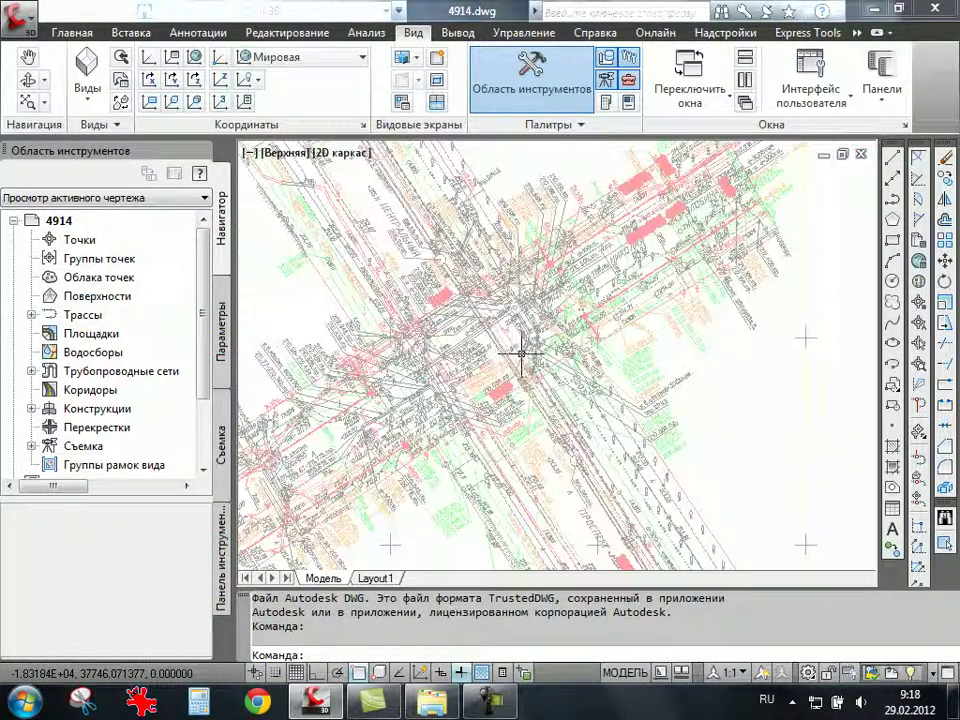
pyautogui.scroll(5, 367, 412)
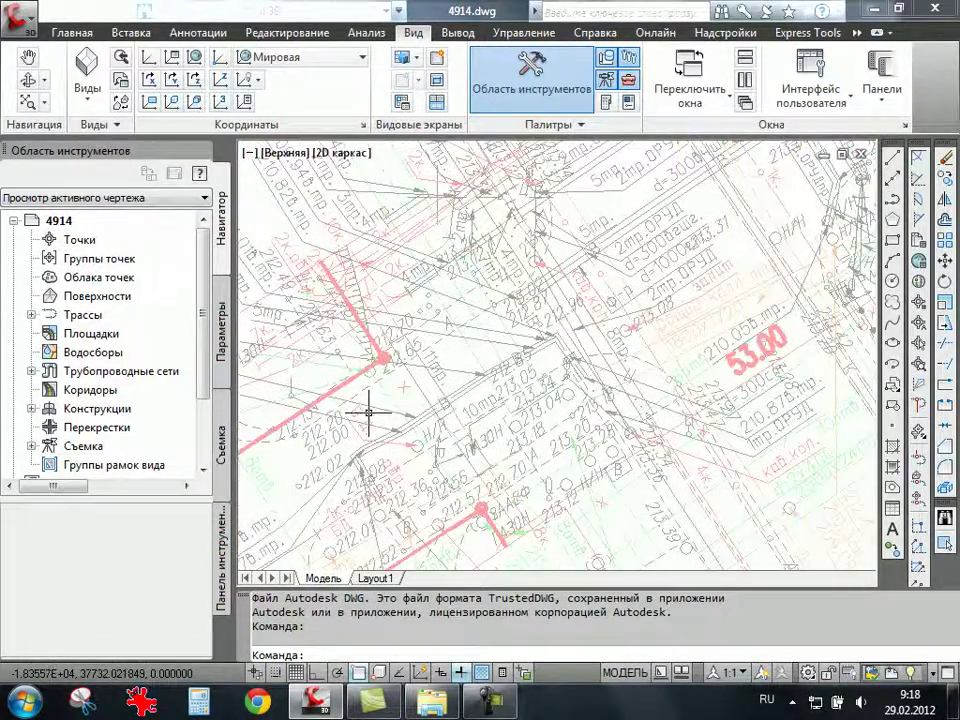
pyautogui.scroll(-5, 443, 385)
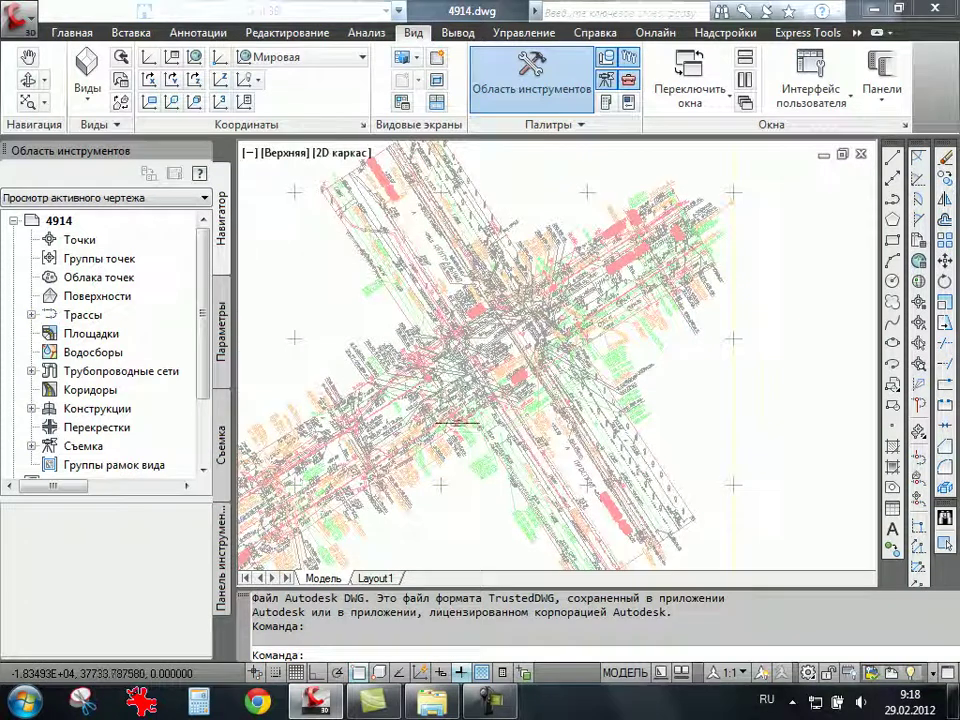
pyautogui.scroll(2, 443, 385)
pyautogui.scroll(1, 440, 378)
pyautogui.scroll(2, 436, 372)
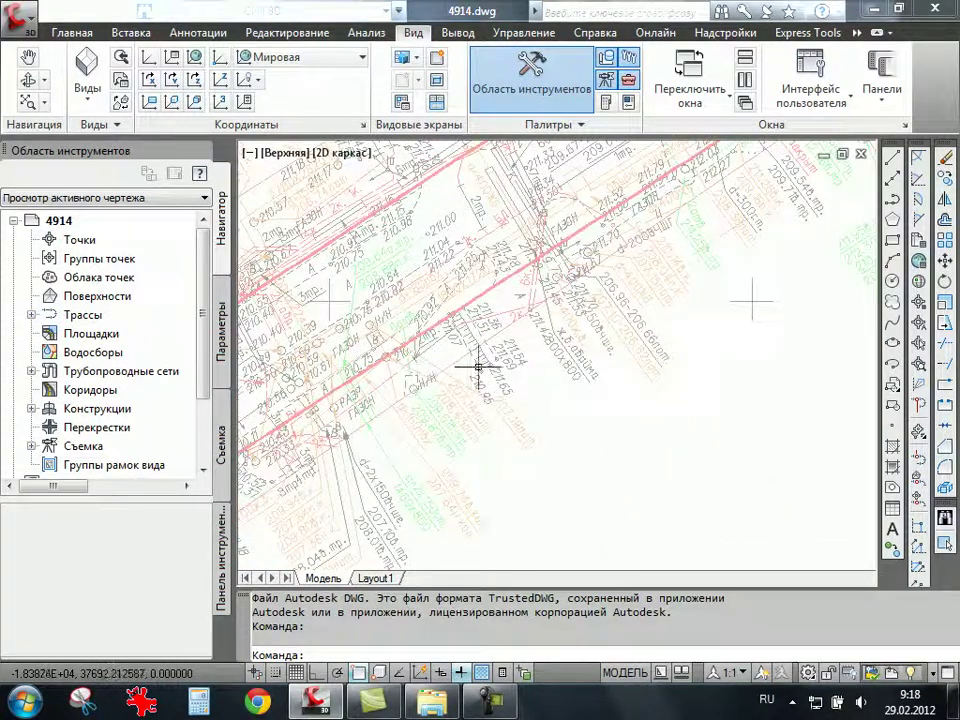
pyautogui.scroll(-4, 470, 368)
pyautogui.scroll(-1, 465, 368)
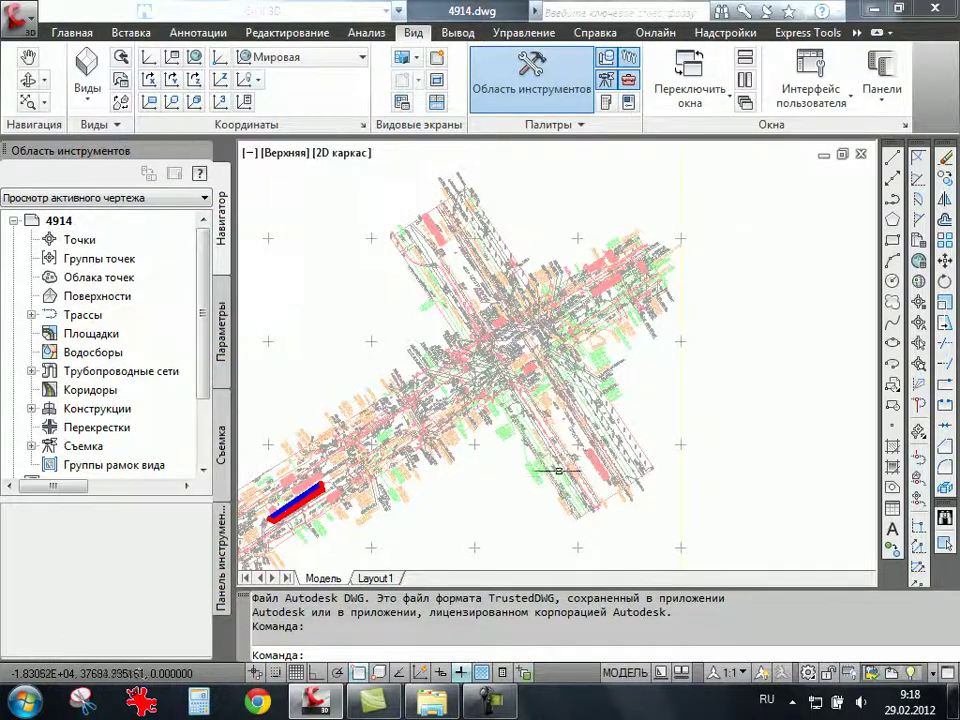
pyautogui.scroll(4, 562, 472)
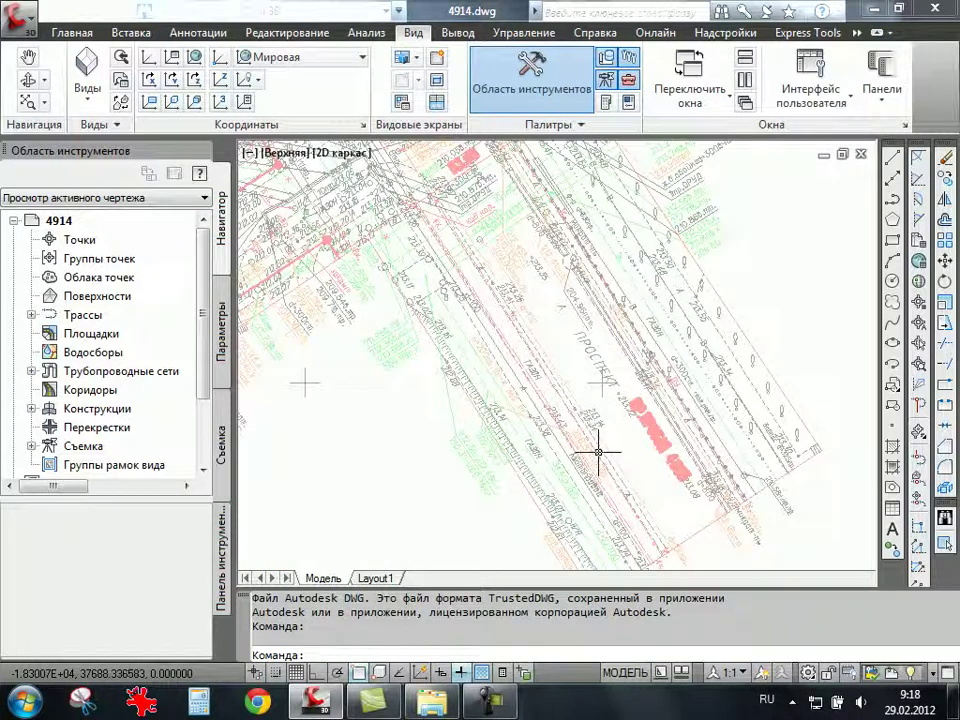
pyautogui.scroll(3, 604, 445)
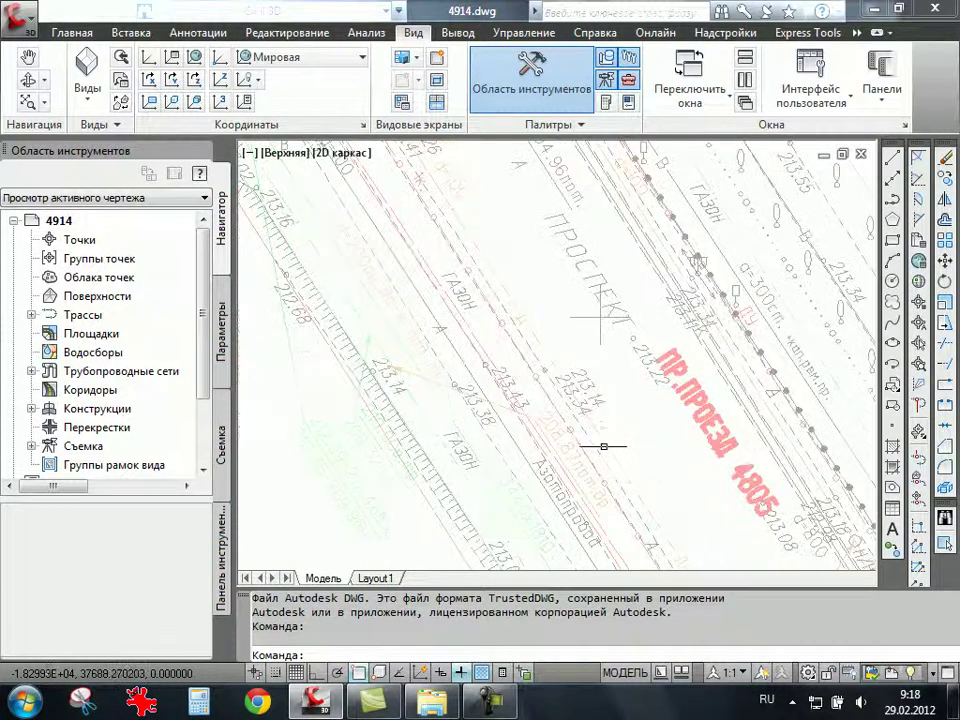
pyautogui.scroll(2, 600, 415)
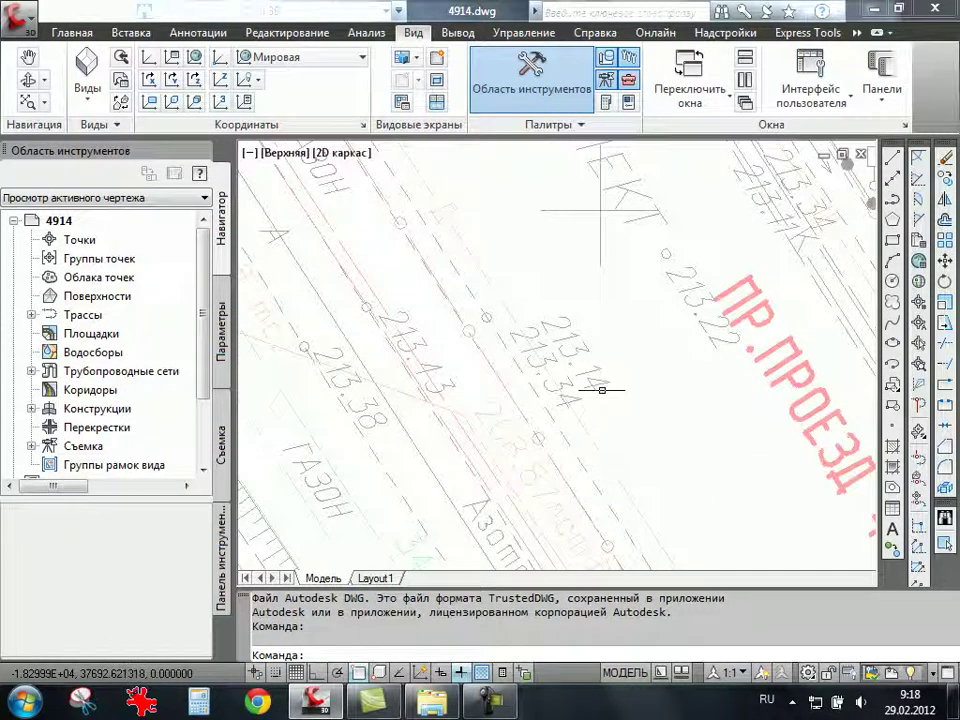
pyautogui.scroll(2, 574, 345)
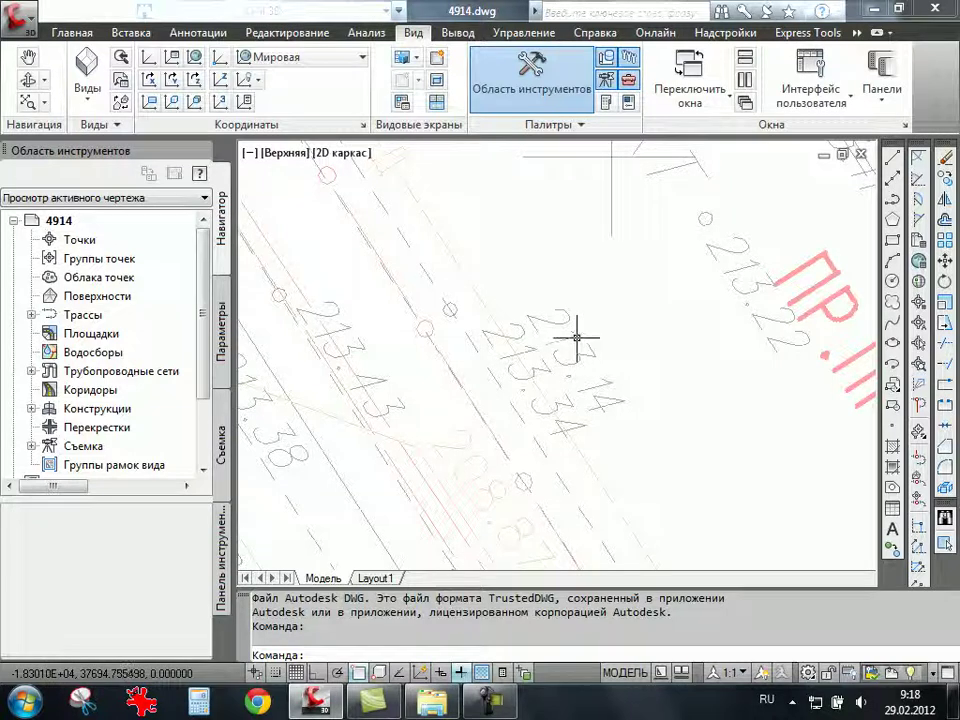
pyautogui.click(576, 338)
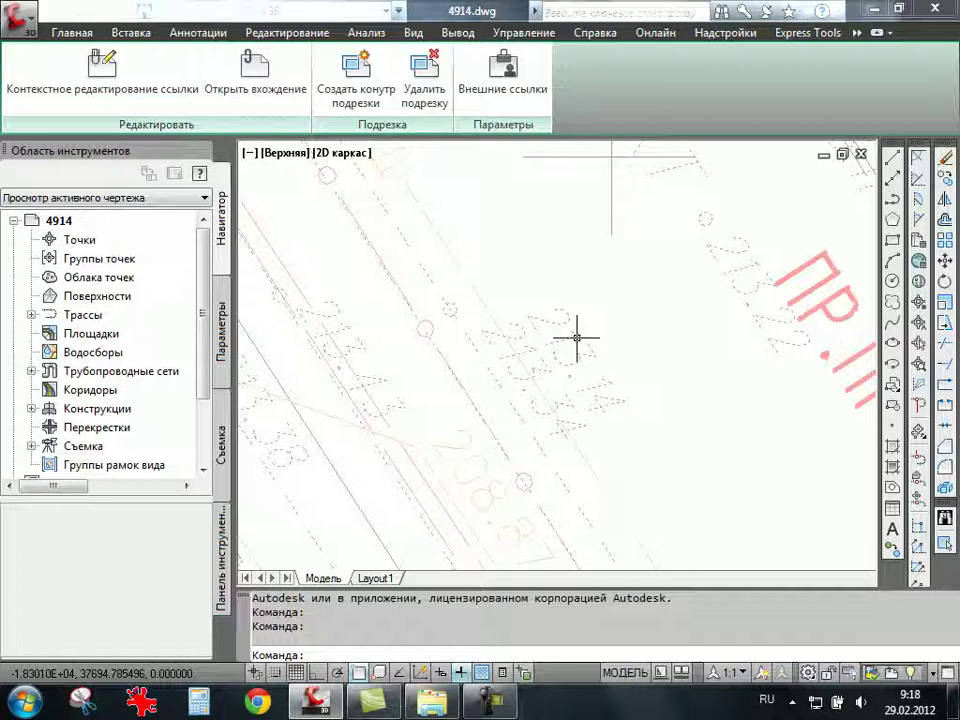
# Open the selected xref output[7-9]_3_2455-11tp in its own tab via Открыть внешнюю ссылку.
pyautogui.rightClick(576, 338)
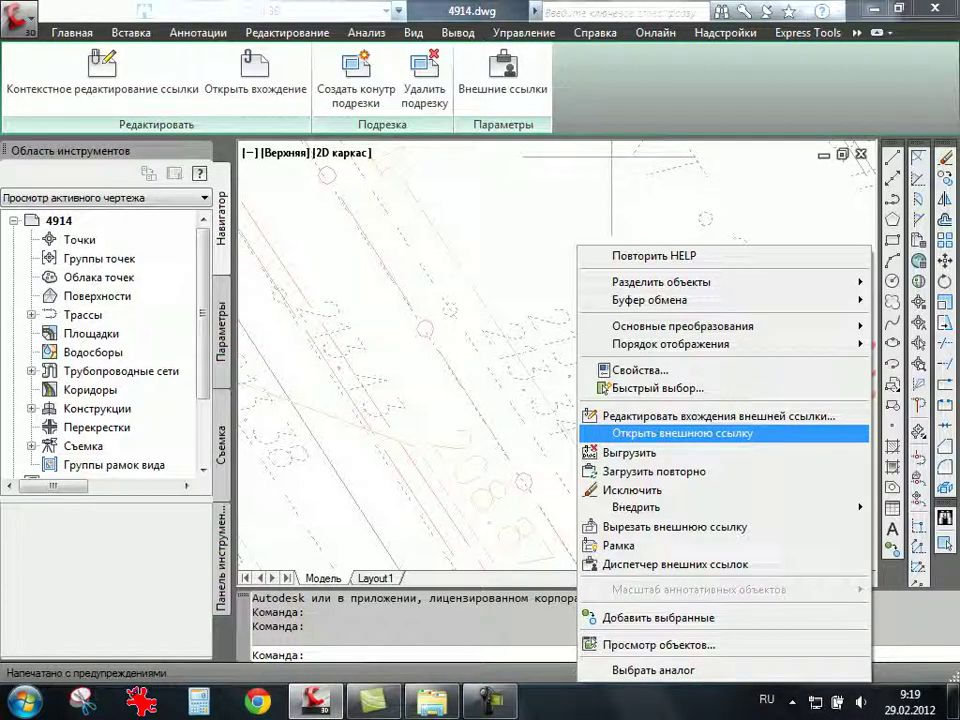
pyautogui.click(680, 433)
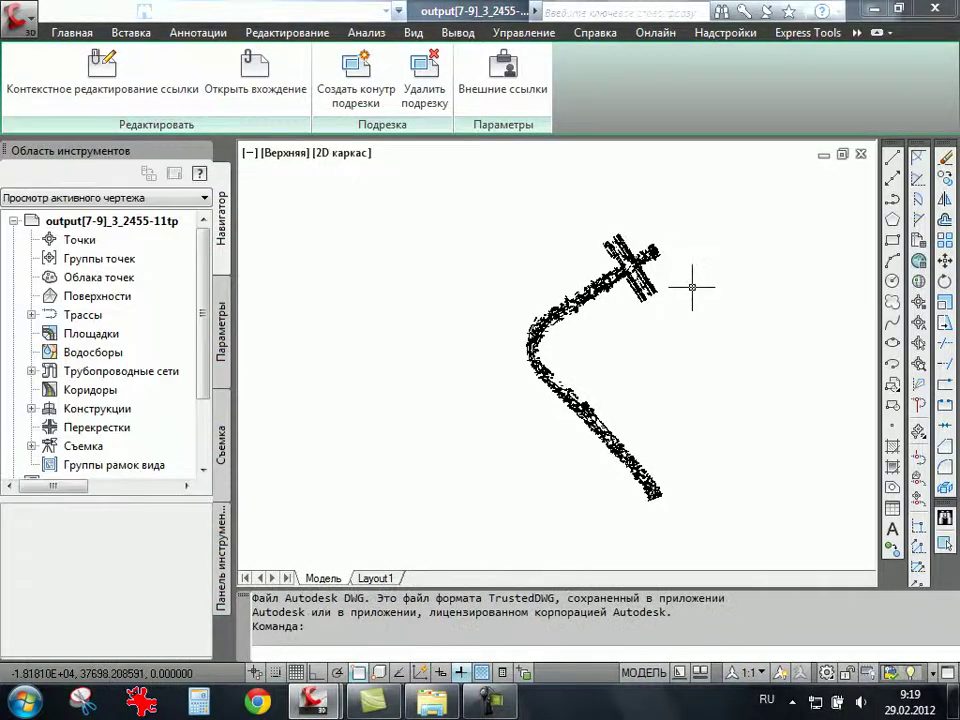
# Zoom around the cross-shaped intersection of output[7-9]_3_2455-11tp, then bring up the application menu.
pyautogui.scroll(2, 615, 265)
pyautogui.scroll(2, 630, 280)
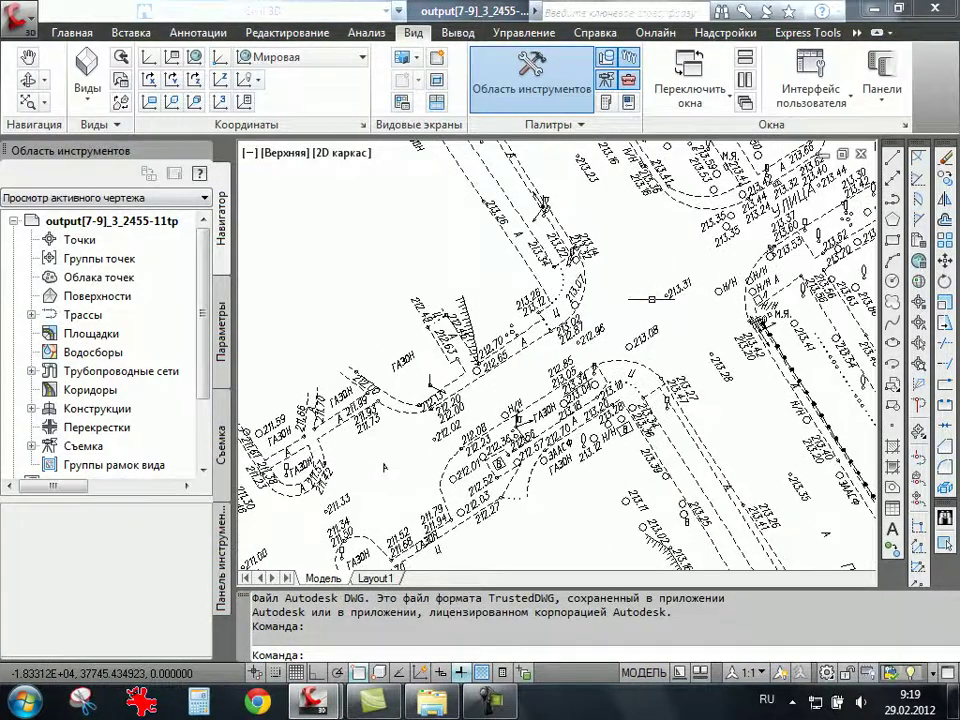
pyautogui.scroll(2, 640, 290)
pyautogui.scroll(-5, 650, 300)
pyautogui.scroll(5, 655, 302)
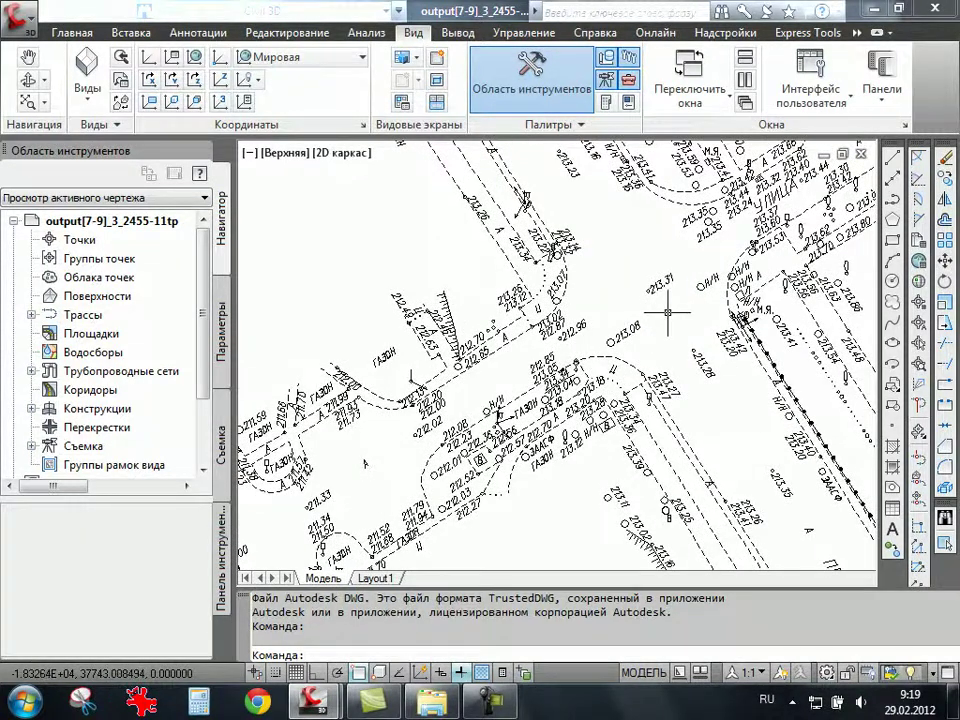
pyautogui.scroll(3, 625, 318)
pyautogui.scroll(2, 588, 333)
pyautogui.scroll(-2, 588, 333)
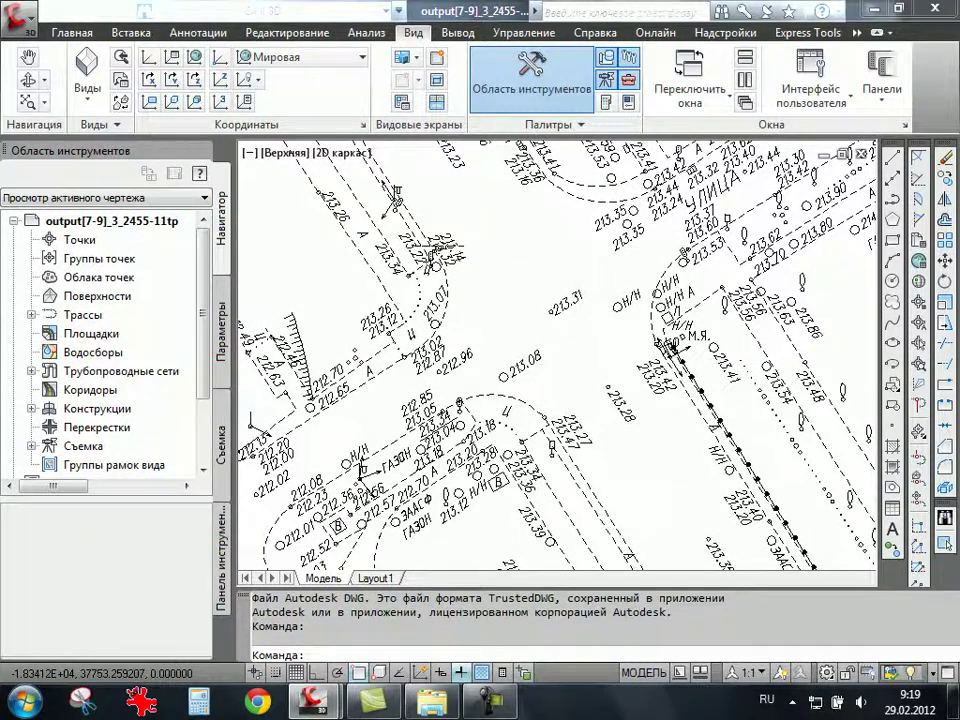
pyautogui.scroll(-2, 581, 329)
pyautogui.scroll(-2, 343, 354)
pyautogui.scroll(-2, 482, 429)
pyautogui.scroll(3, 482, 429)
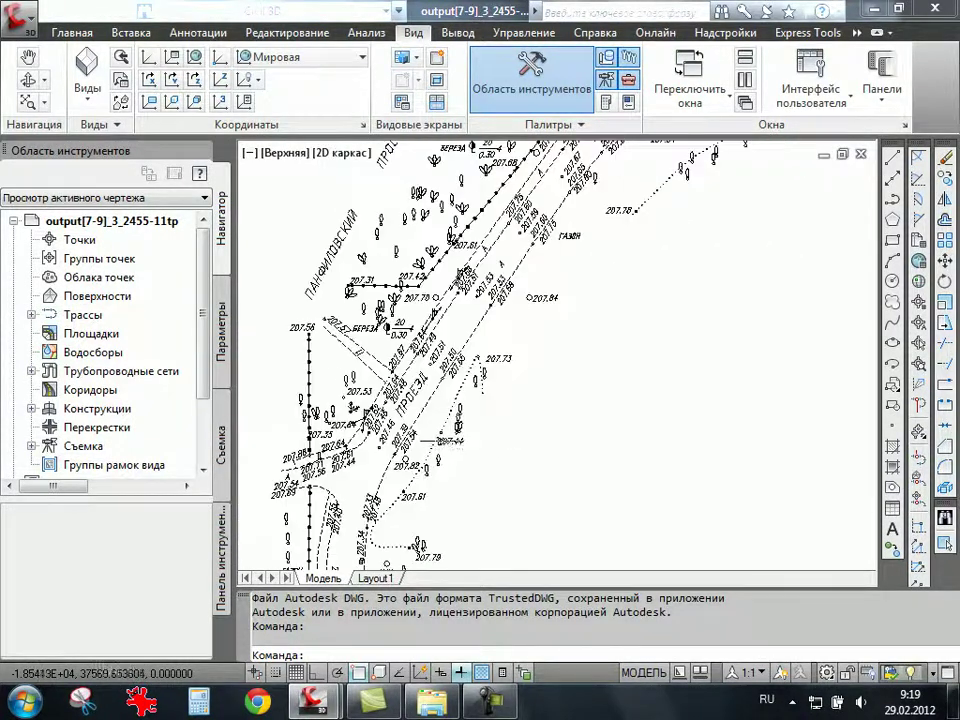
pyautogui.scroll(2, 470, 432)
pyautogui.scroll(-3, 450, 437)
pyautogui.scroll(-3, 430, 441)
pyautogui.scroll(3, 585, 326)
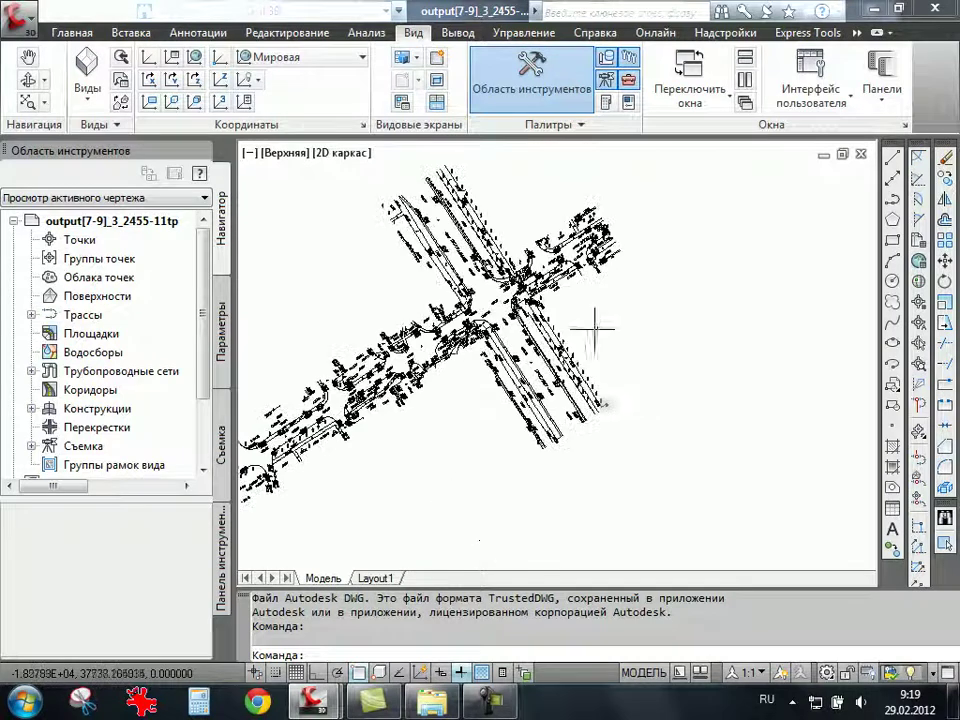
pyautogui.scroll(2, 500, 335)
pyautogui.scroll(1, 489, 349)
pyautogui.scroll(-1, 489, 345)
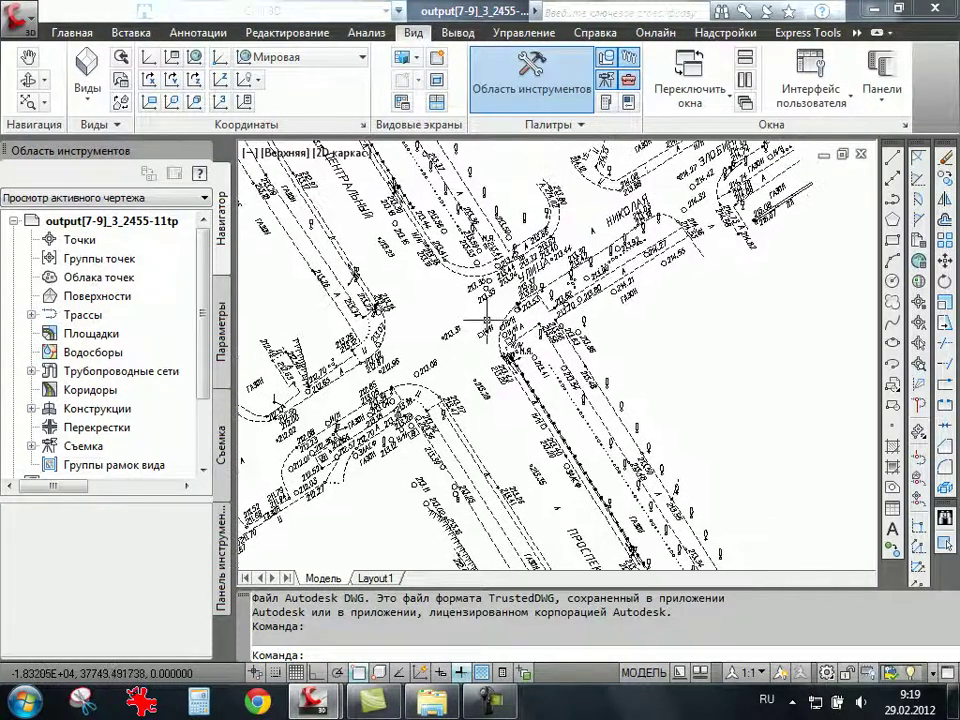
pyautogui.scroll(-1, 461, 320)
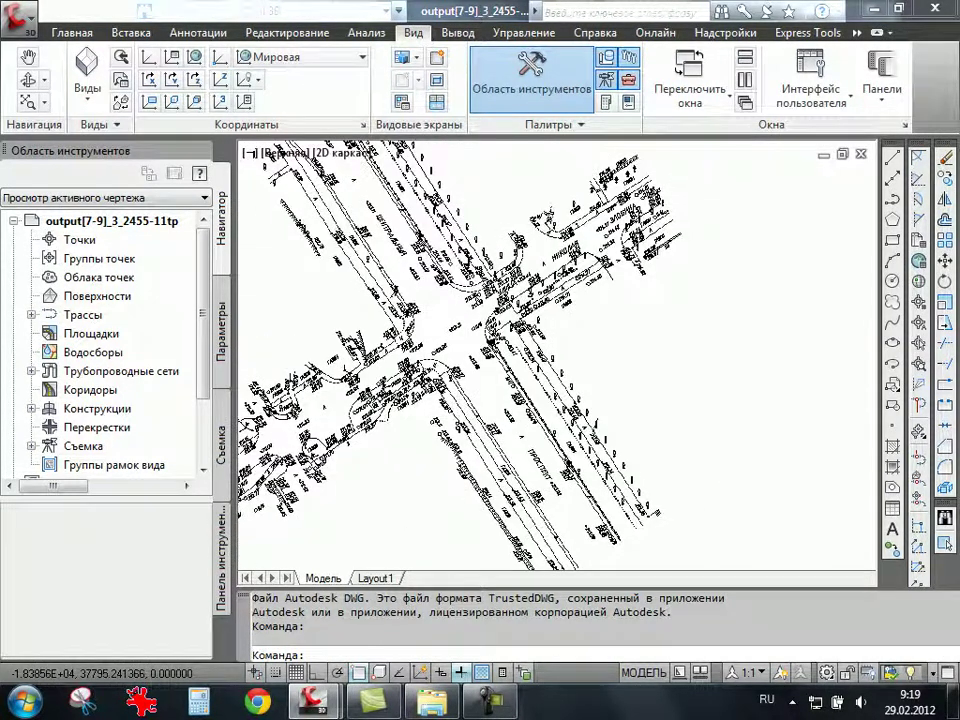
pyautogui.click(18, 16)
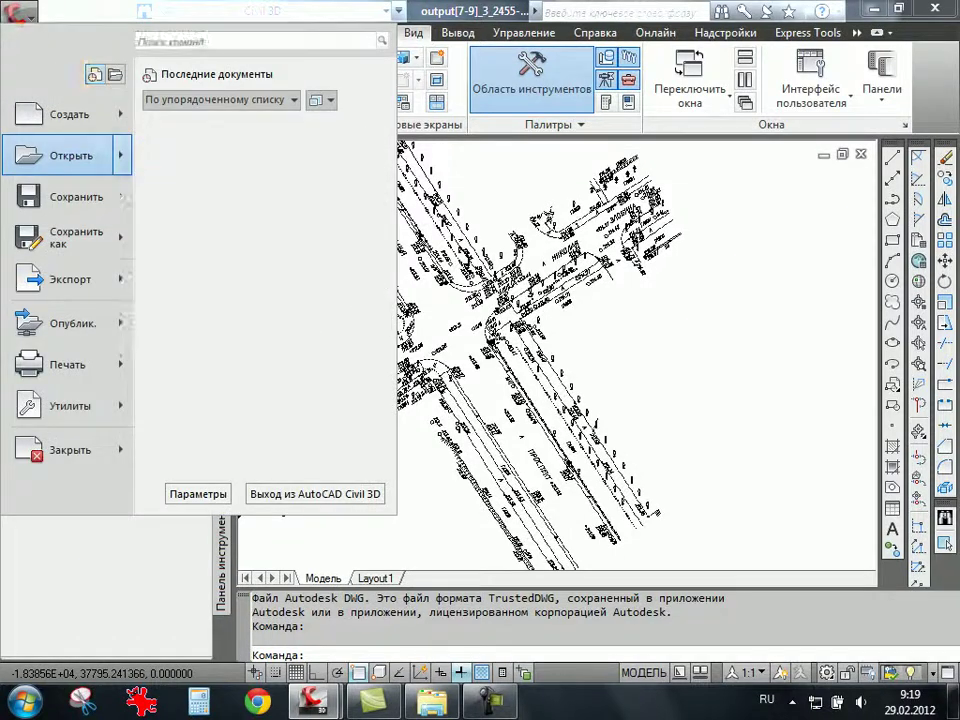
# Open MSTRD_4900-010_Топосъемка ЦМР общая.dwg from E:\Works\Давидяк\MSTRD\4900, skipping the shape prompt.
pyautogui.click(66, 155)
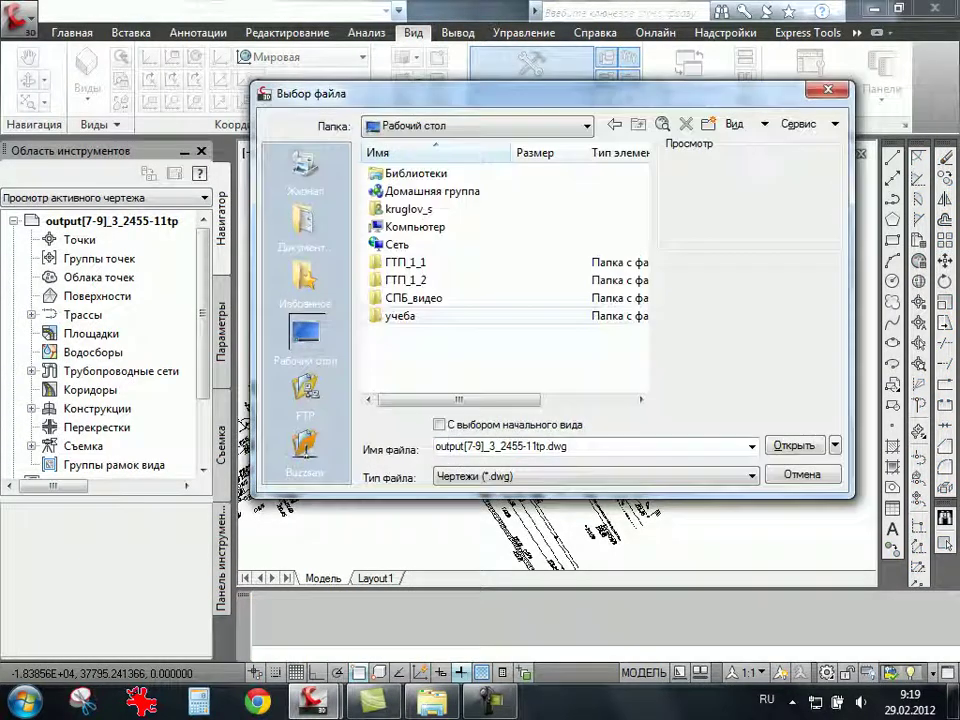
pyautogui.doubleClick(412, 227)
pyautogui.doubleClick(405, 230)
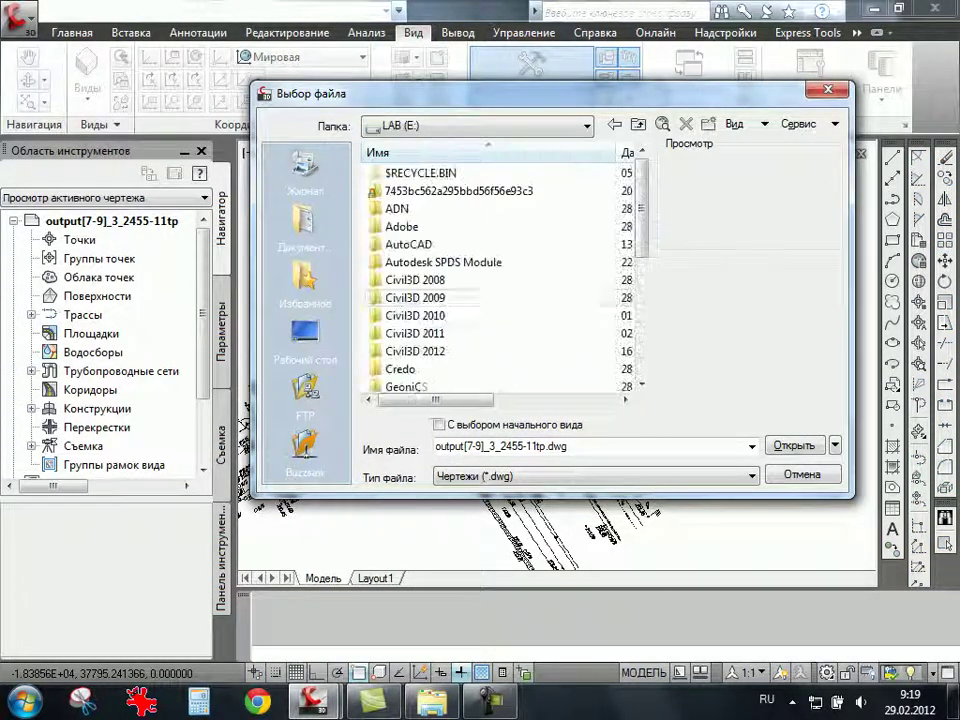
pyautogui.scroll(-5, 420, 245)
pyautogui.doubleClick(400, 369)
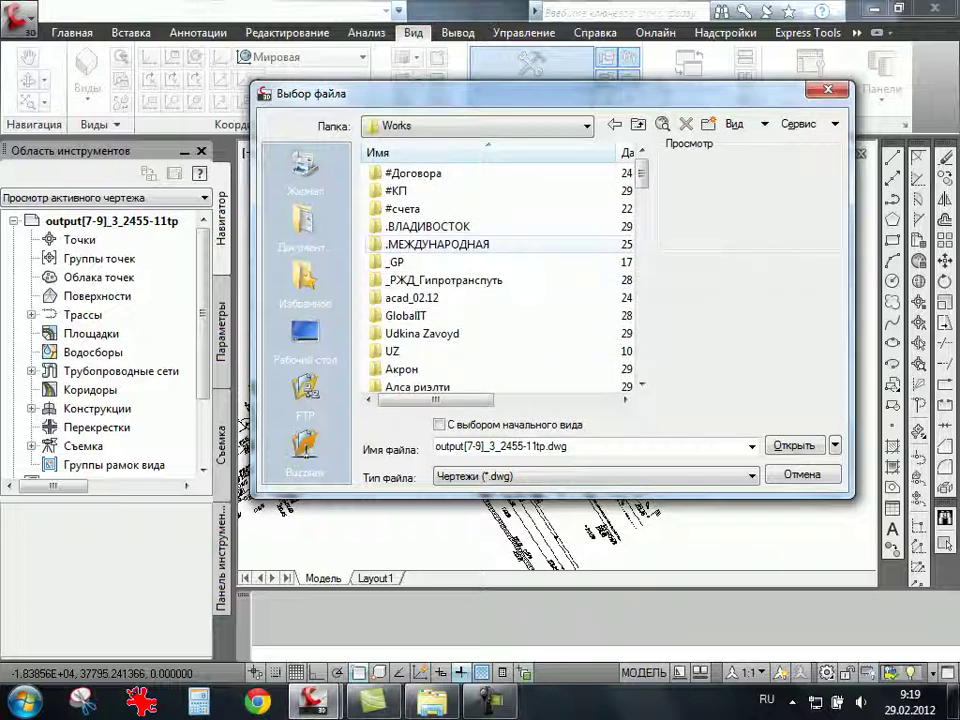
pyautogui.scroll(-2, 430, 279)
pyautogui.scroll(-2, 420, 300)
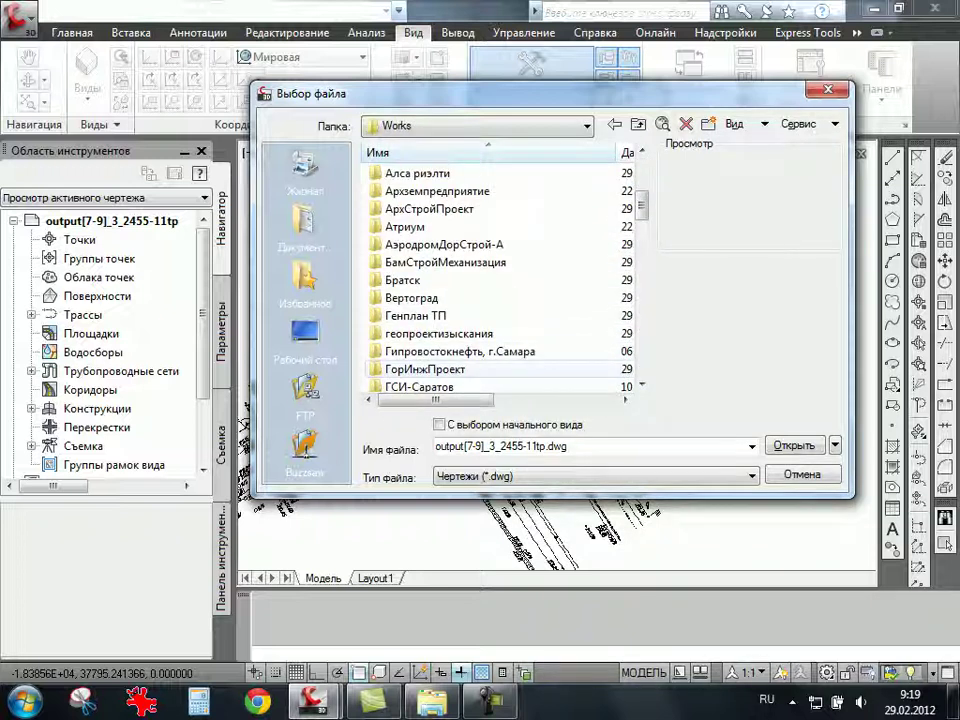
pyautogui.scroll(-2, 420, 300)
pyautogui.doubleClick(406, 315)
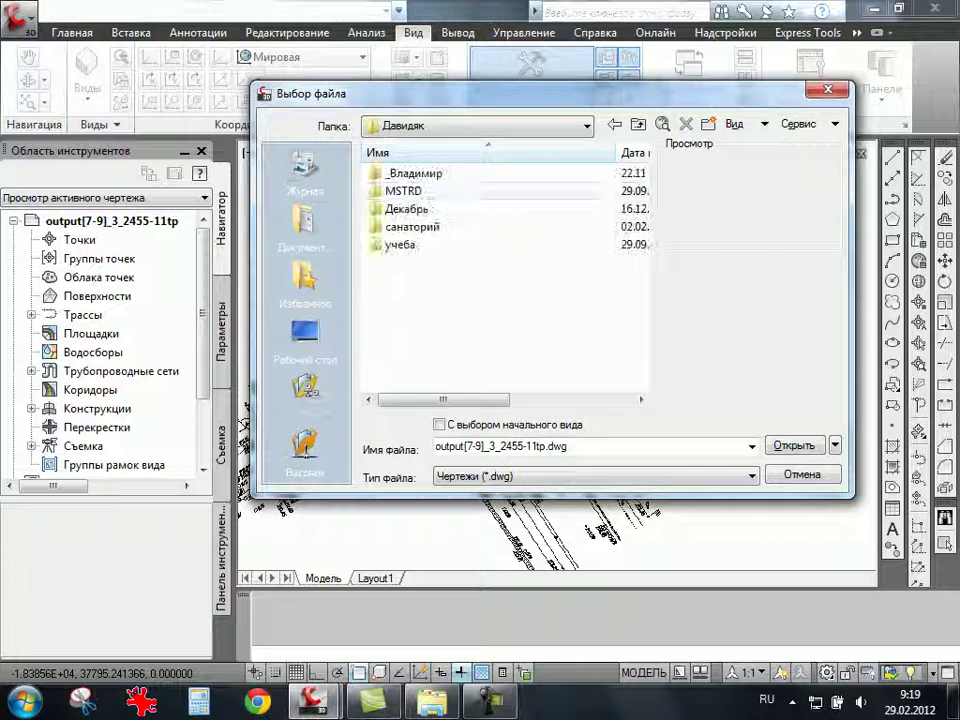
pyautogui.doubleClick(402, 191)
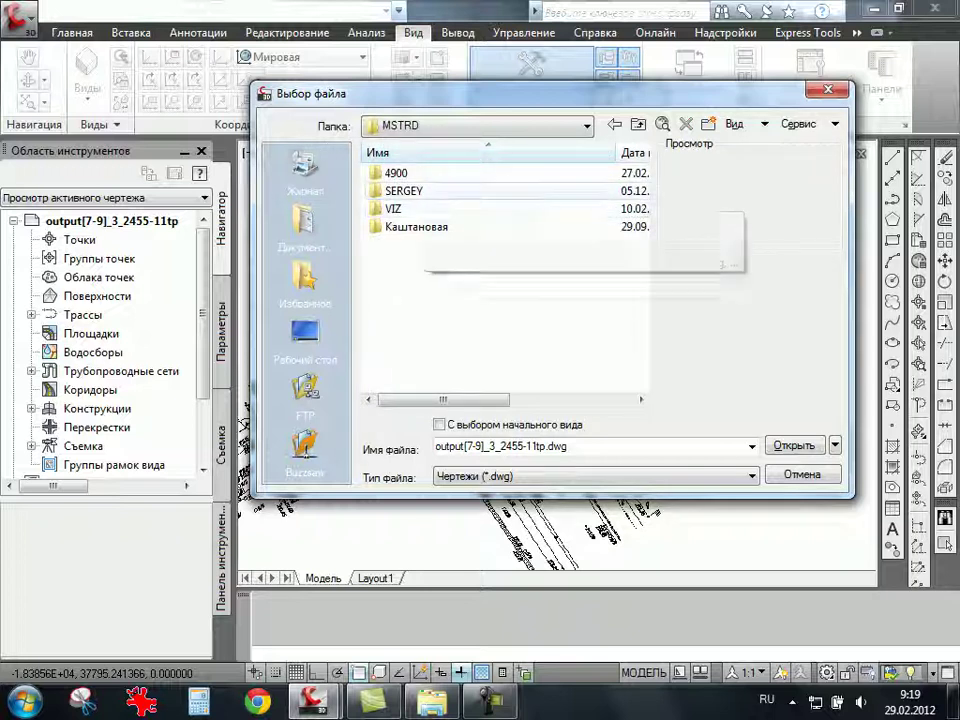
pyautogui.doubleClick(395, 173)
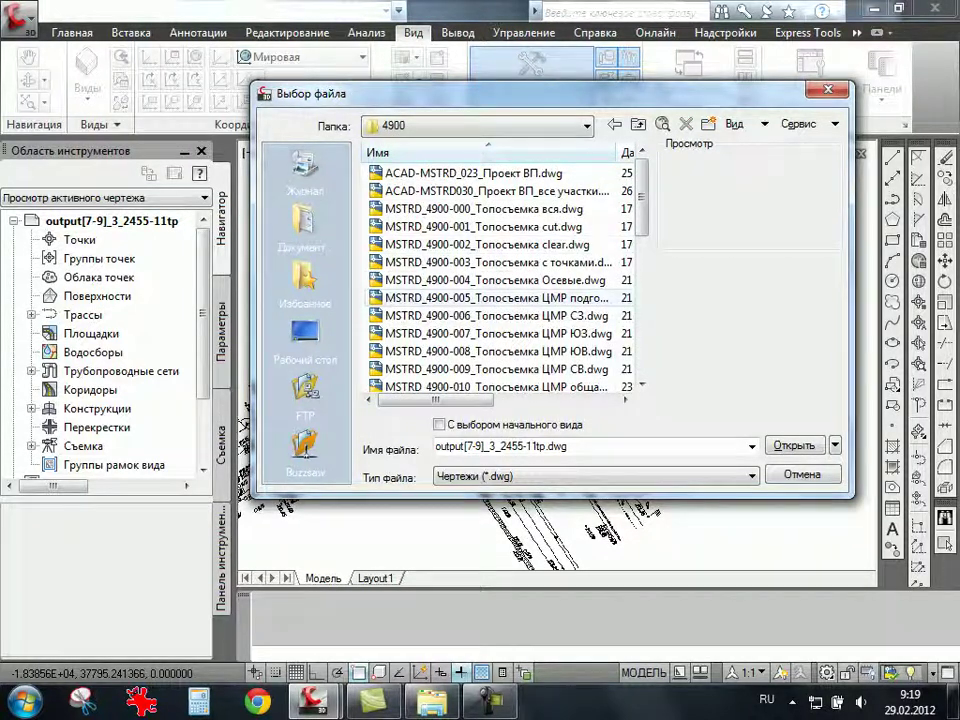
pyautogui.scroll(-1, 495, 270)
pyautogui.click(480, 333)
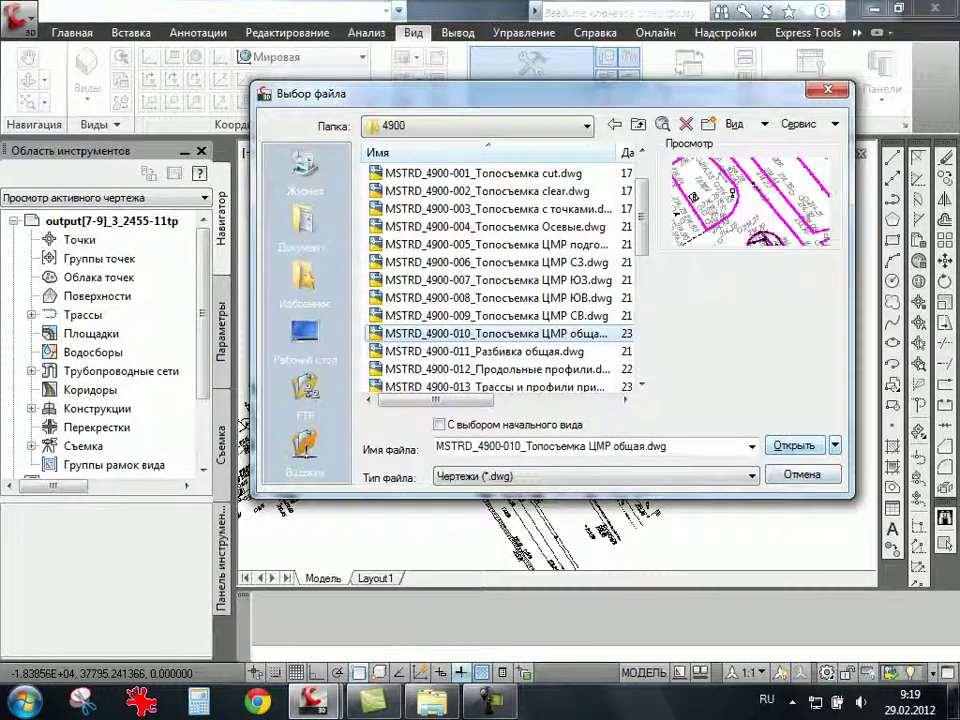
pyautogui.press('Return')
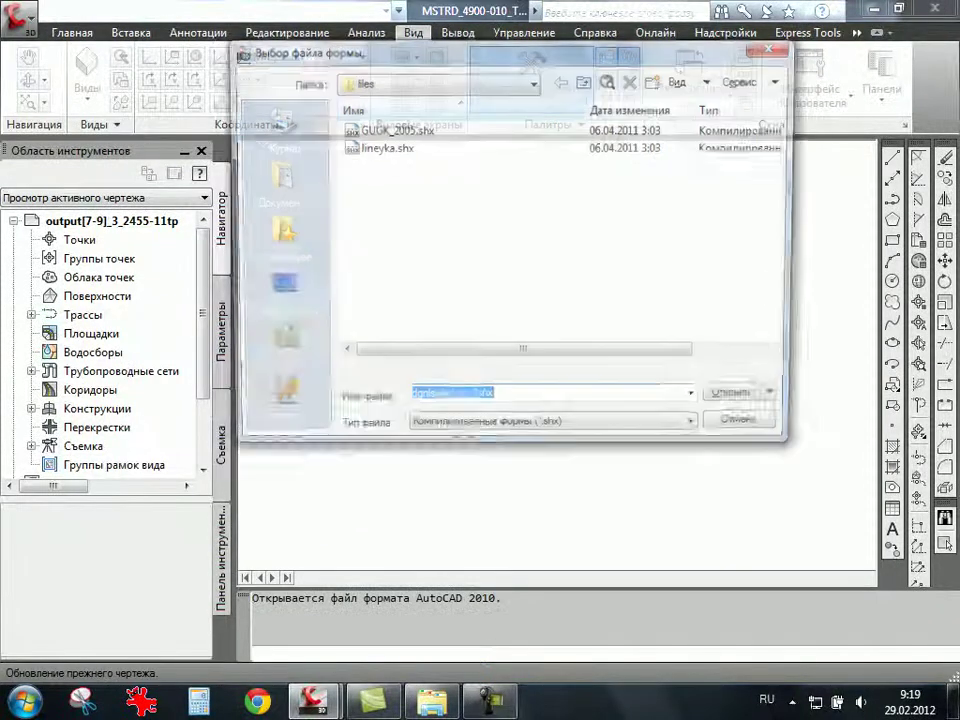
pyautogui.press('Escape')
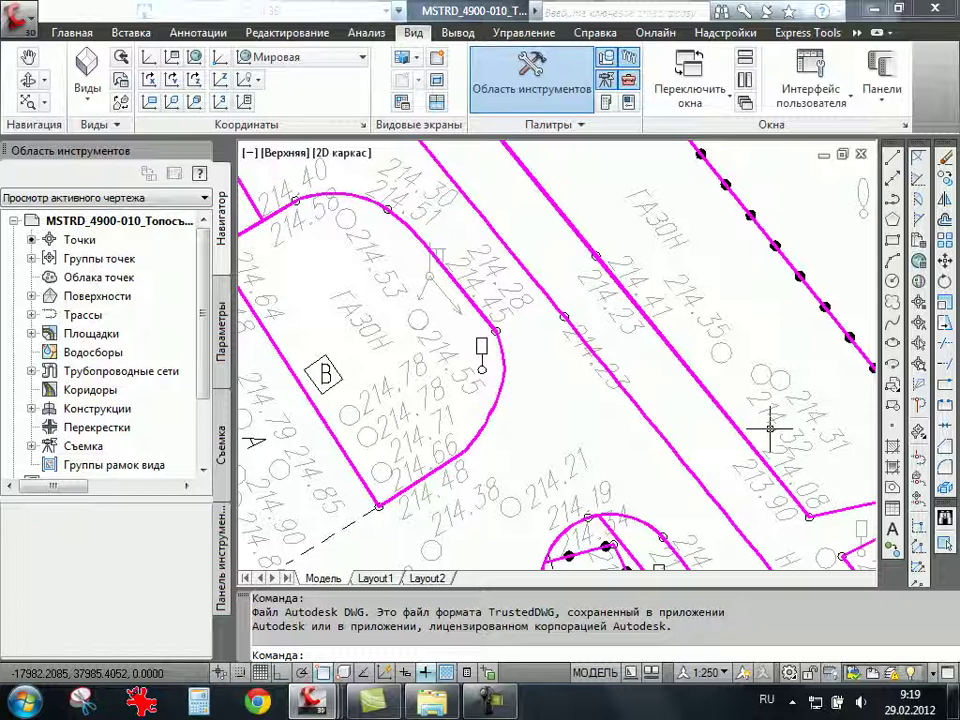
# Zoom across the road survey strips and select the referenced survey drawing.
pyautogui.scroll(-2, 770, 428)
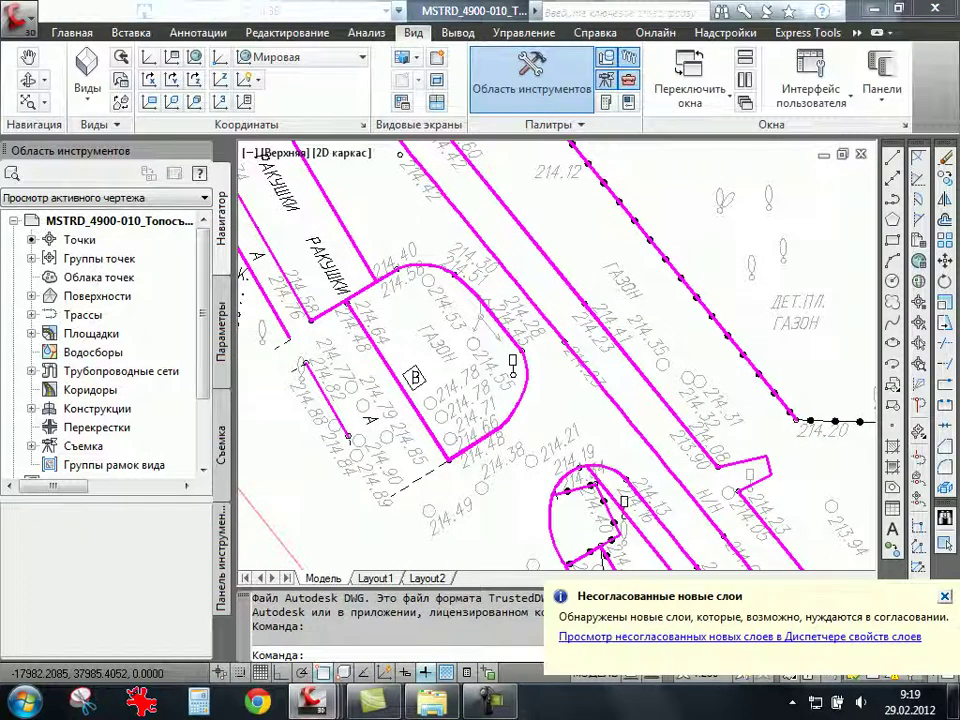
pyautogui.scroll(-2, 858, 538)
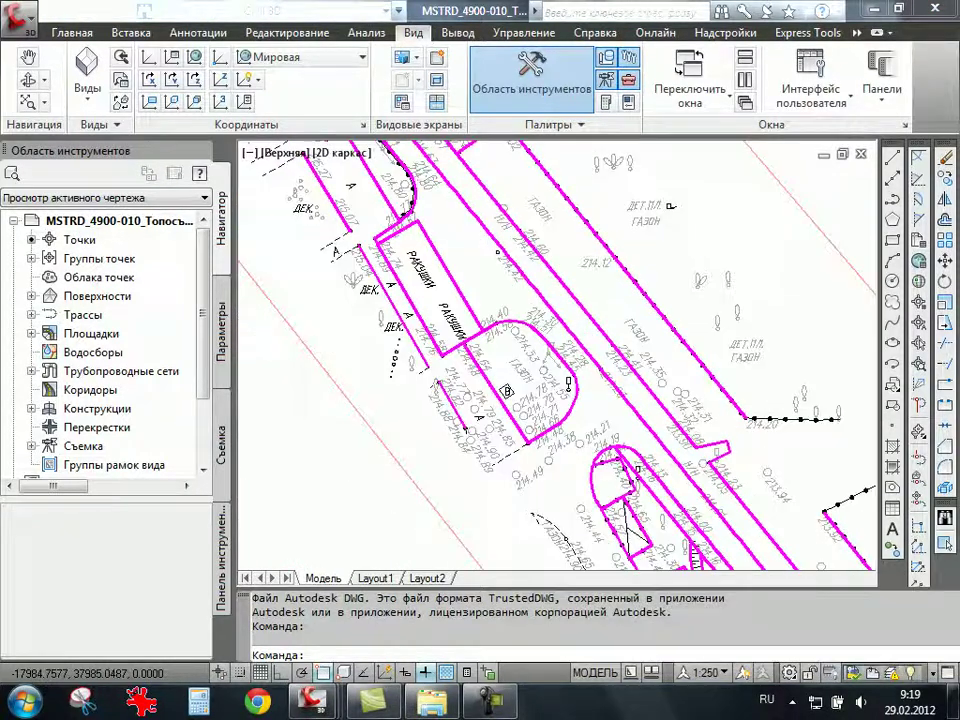
pyautogui.scroll(-3, 634, 418)
pyautogui.scroll(3, 650, 435)
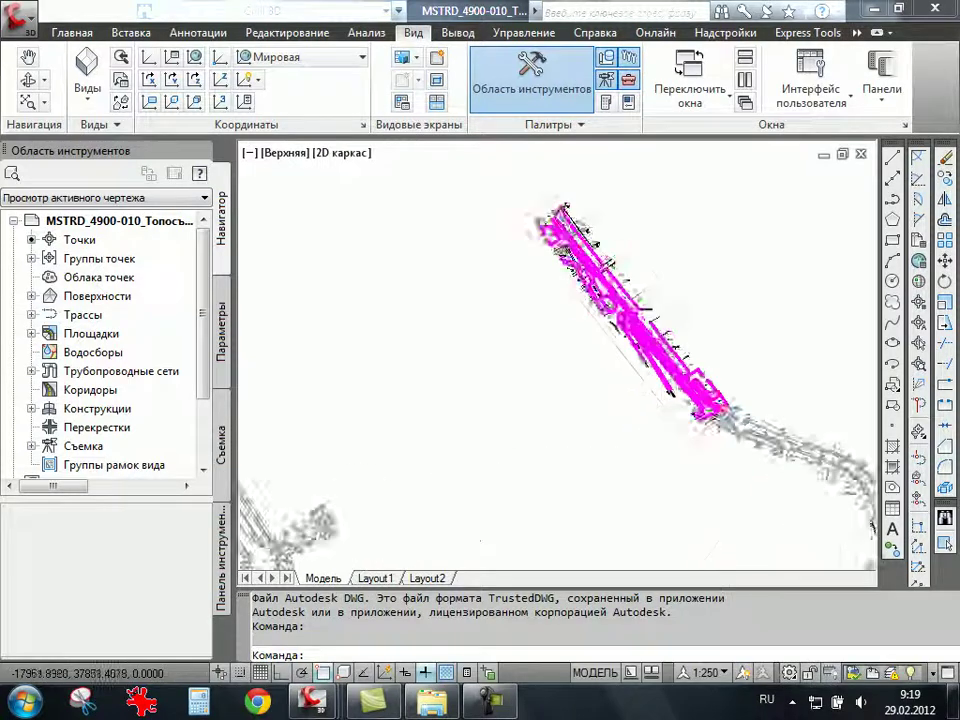
pyautogui.scroll(2, 610, 330)
pyautogui.scroll(2, 565, 218)
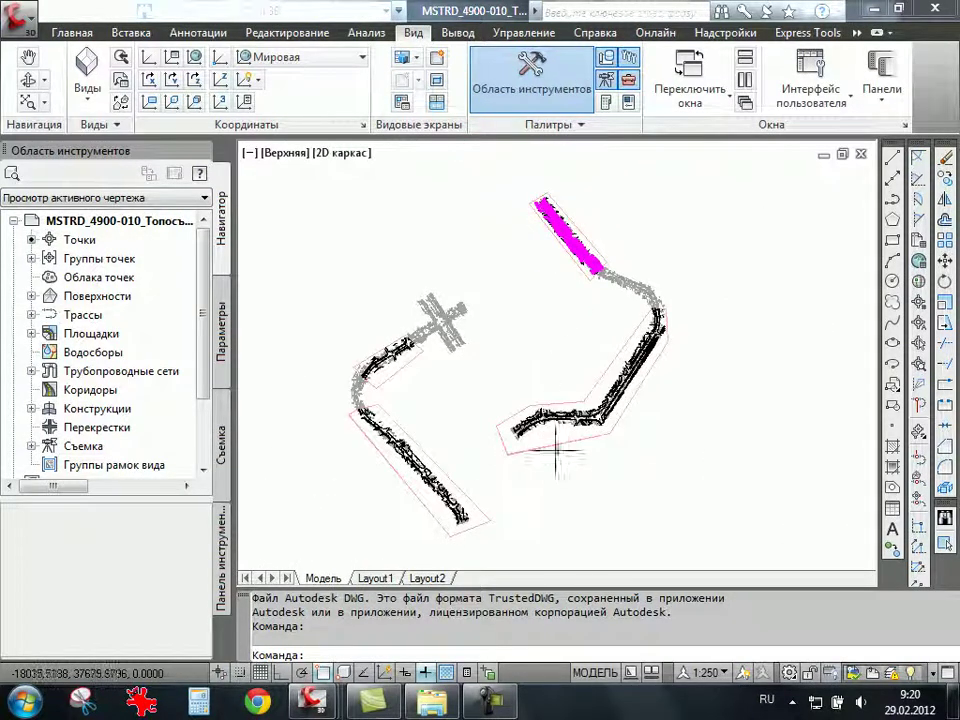
pyautogui.click(553, 440)
# Clear the xref selection and select the 4900-СВ surface from Prospector.
pyautogui.rightClick(522, 349)
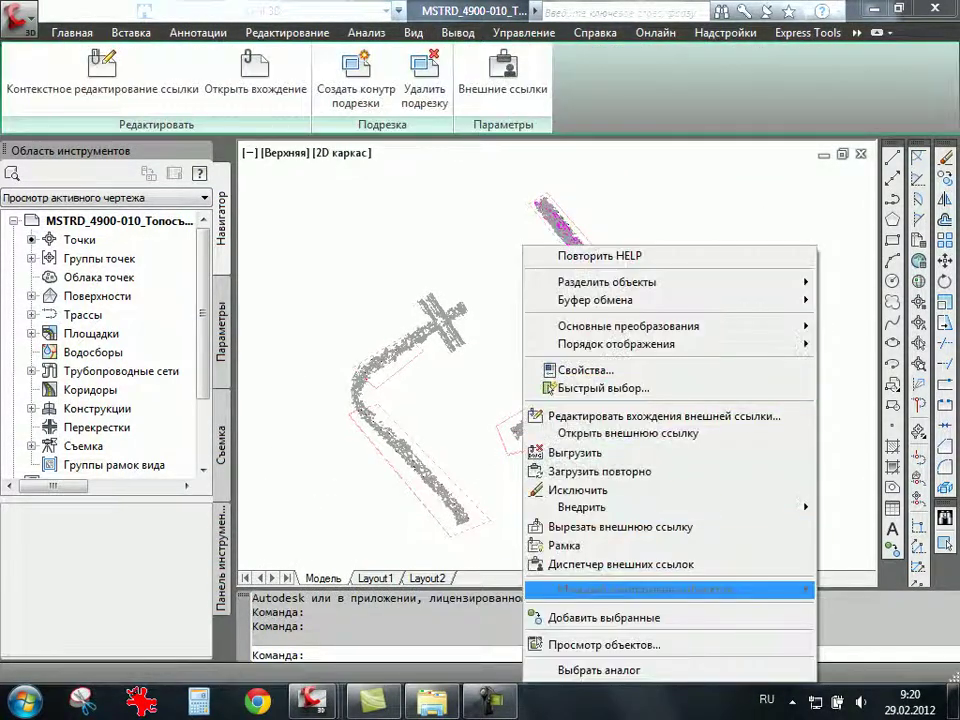
pyautogui.press('Escape')
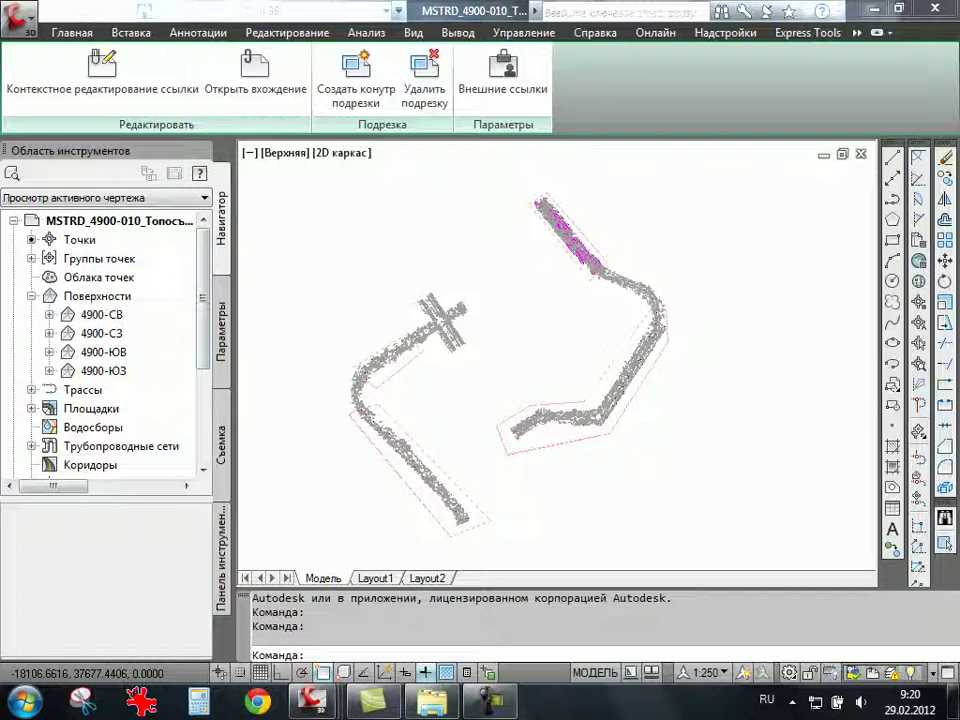
pyautogui.rightClick(101, 314)
pyautogui.click(160, 512)
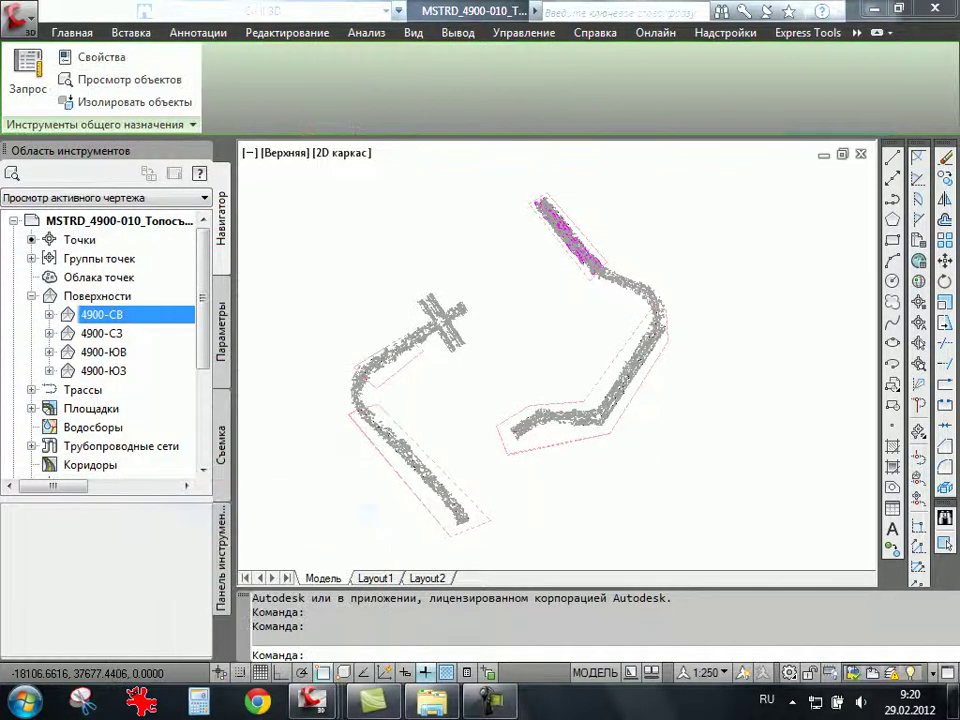
pyautogui.rightClick(281, 306)
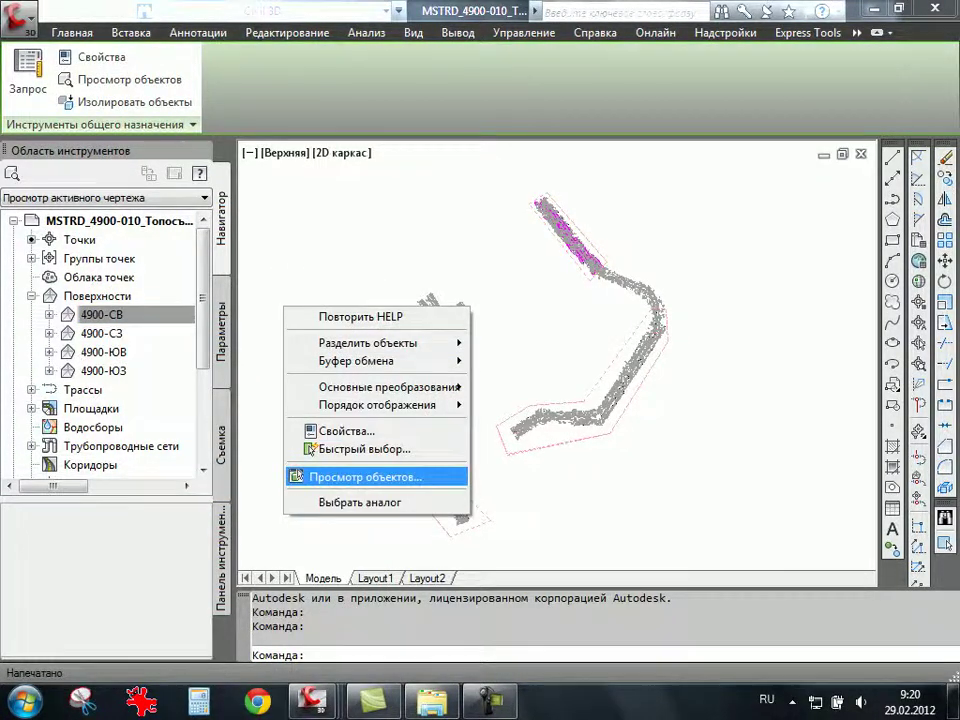
# Add surfaces 4900-СЗ, 4900-ЮВ and 4900-ЮЗ to the selection and show them in Просмотр объектов.
pyautogui.rightClick(101, 333)
pyautogui.click(165, 512)
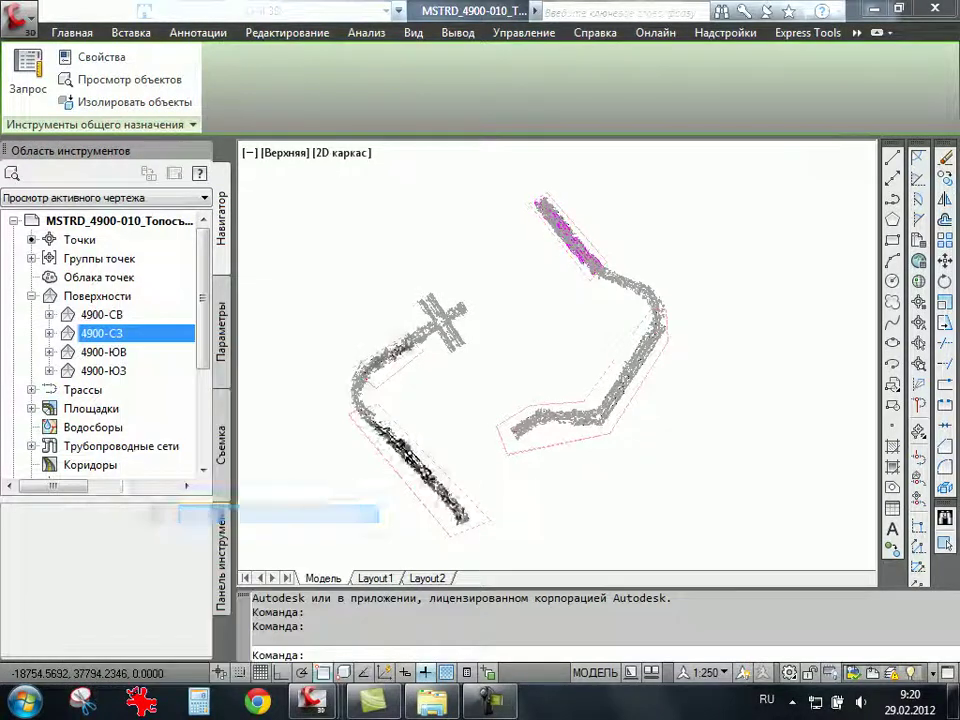
pyautogui.rightClick(101, 352)
pyautogui.click(162, 512)
pyautogui.rightClick(105, 370)
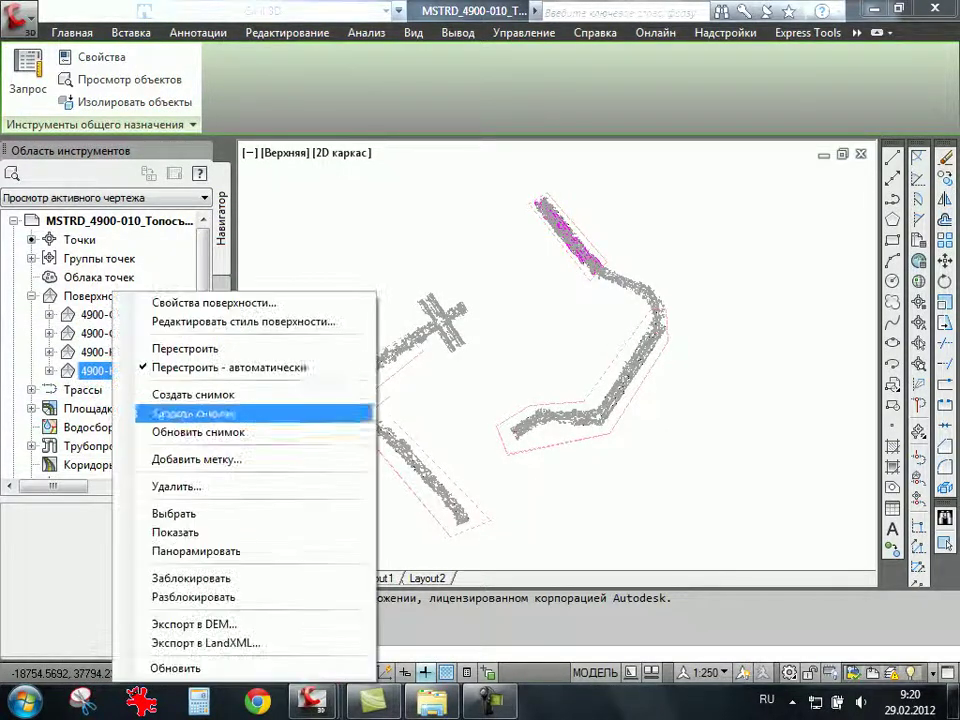
pyautogui.click(173, 513)
pyautogui.rightClick(401, 377)
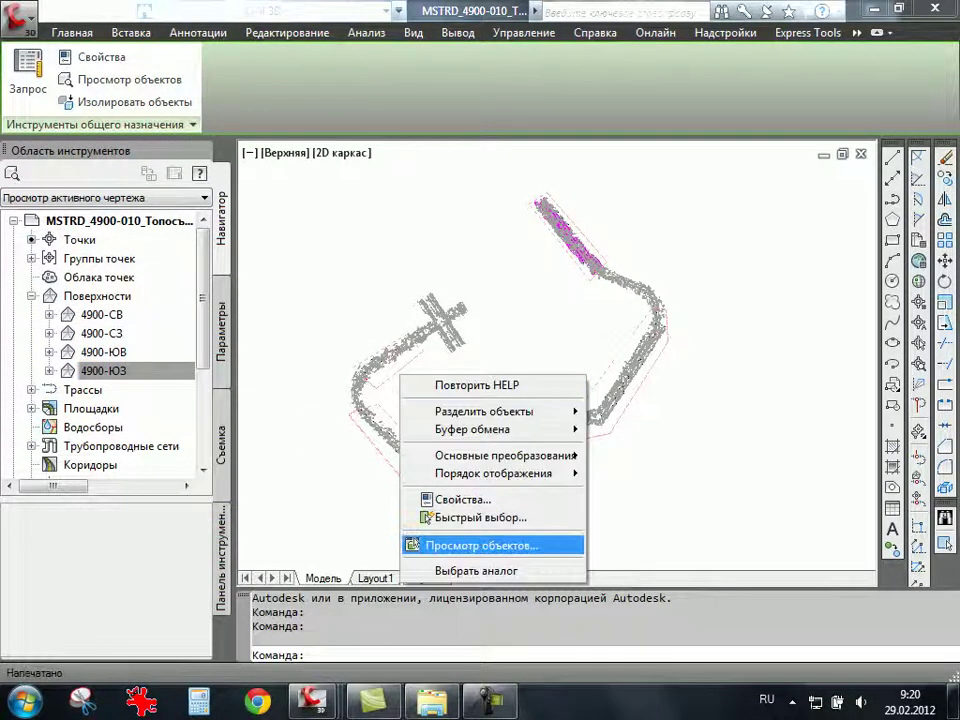
pyautogui.click(480, 545)
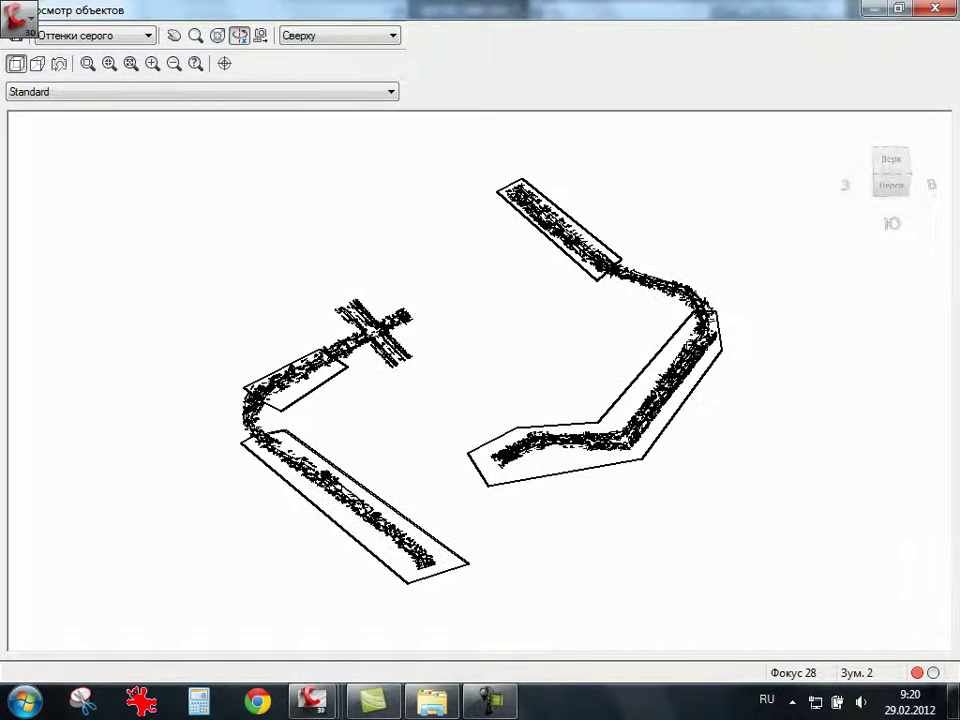
# Switch the Object Viewer visual style from Оттенки серого to Эскизный.
pyautogui.click(95, 35)
pyautogui.press('Down')
pyautogui.press('Down')
pyautogui.press('Up')
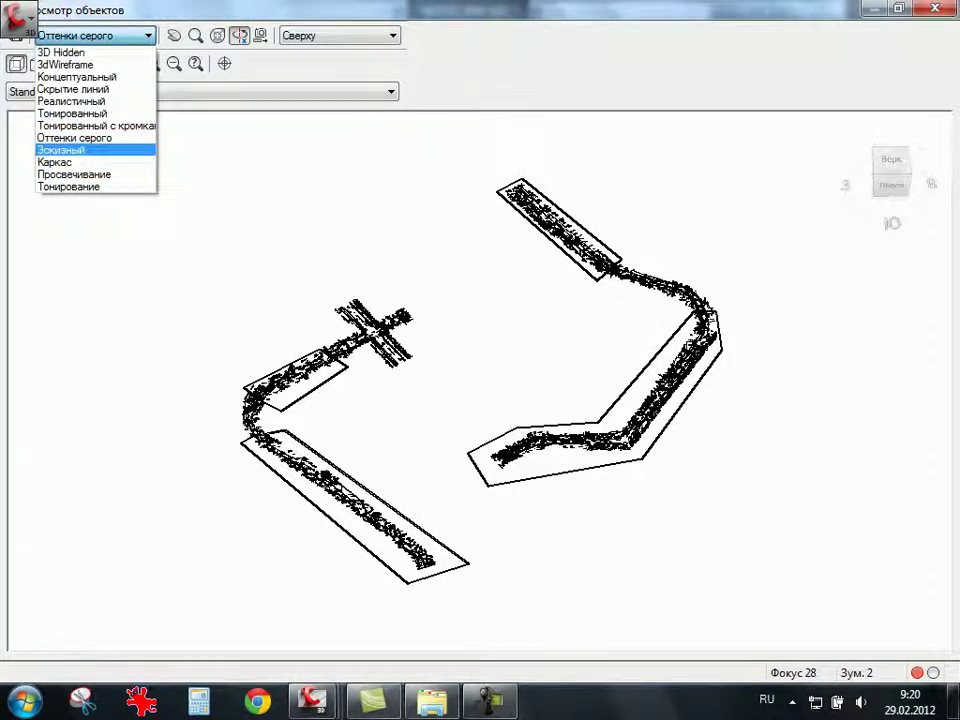
pyautogui.press('Return')
pyautogui.click(937, 8)
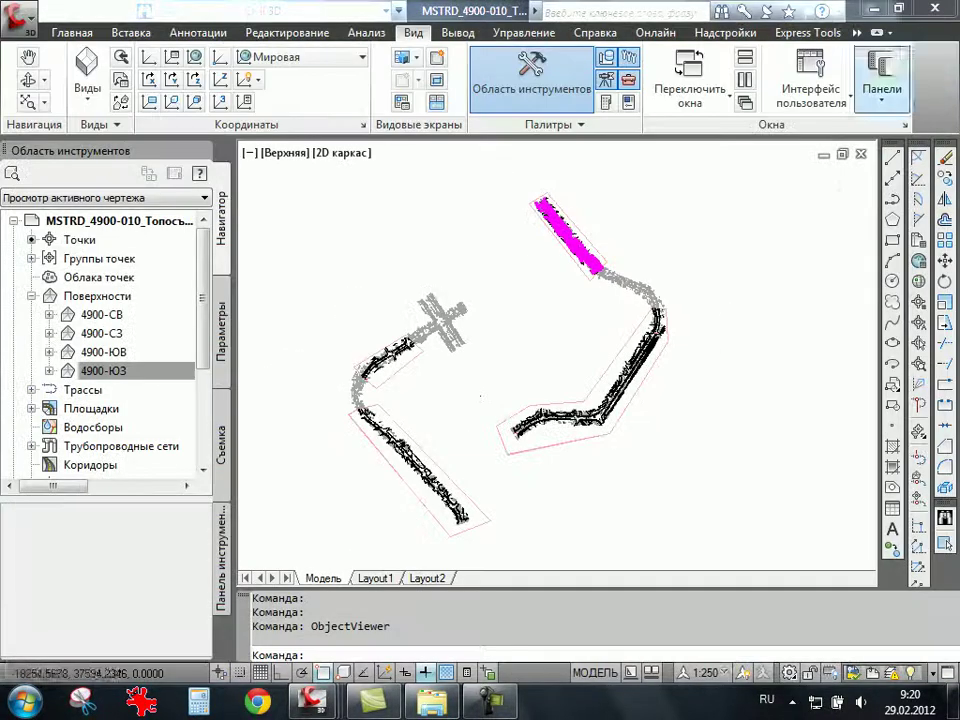
pyautogui.scroll(3, 407, 386)
pyautogui.click(381, 388)
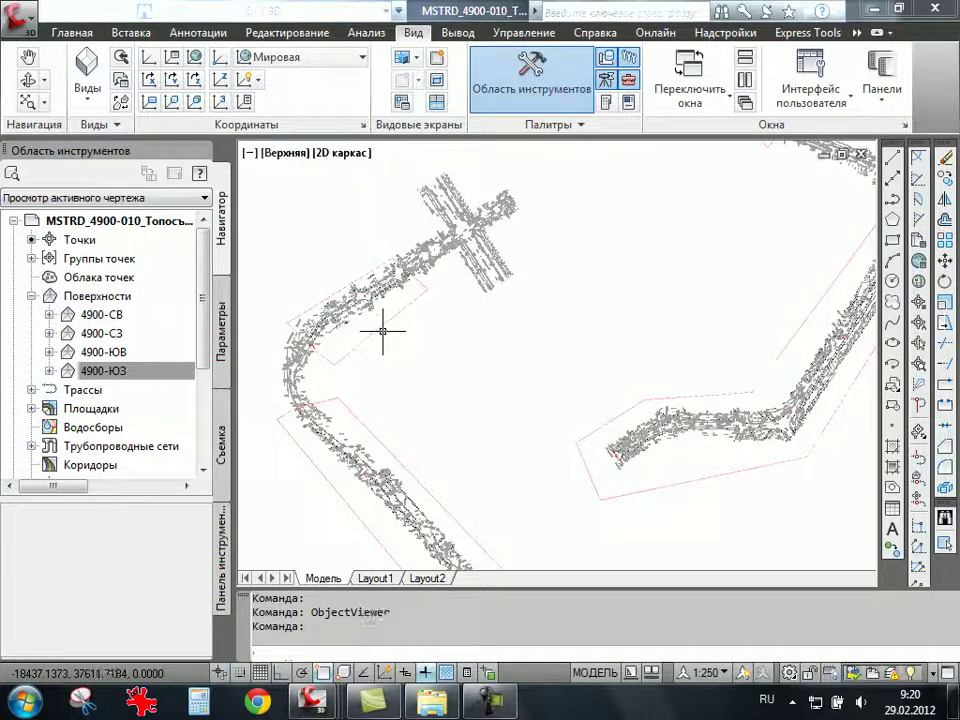
pyautogui.press('Escape')
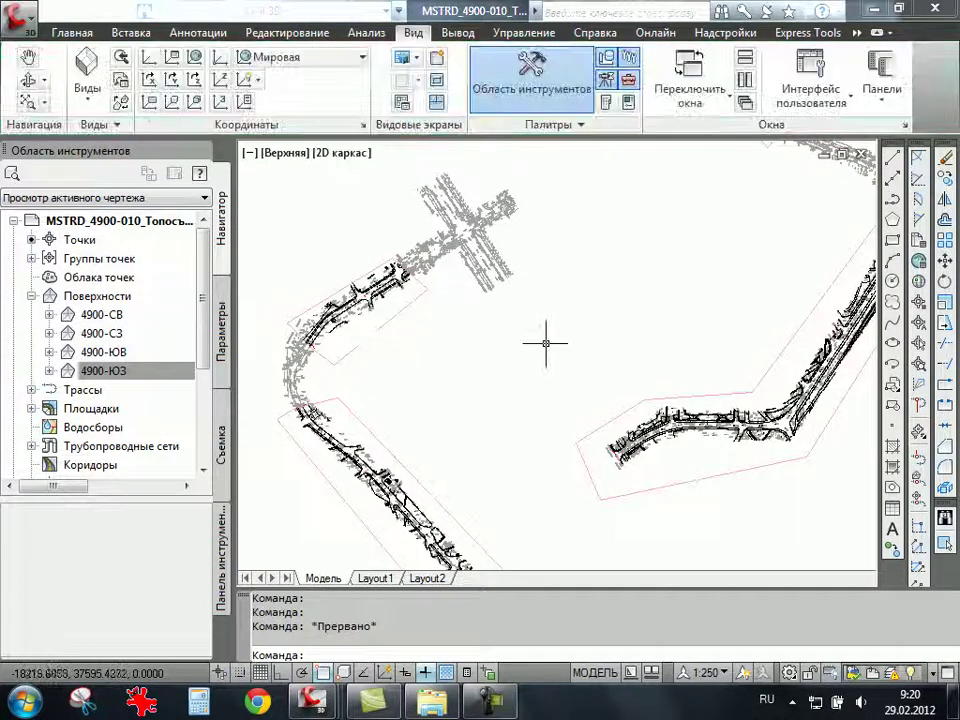
pyautogui.scroll(-2, 565, 345)
pyautogui.scroll(1, 707, 386)
pyautogui.scroll(2, 680, 420)
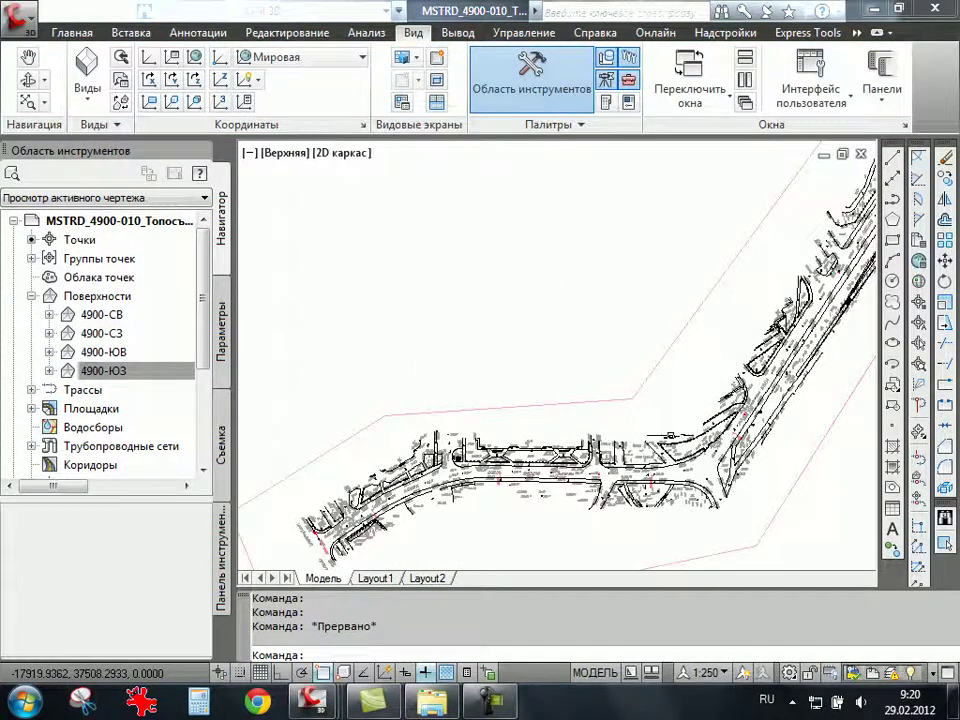
pyautogui.scroll(2, 657, 458)
pyautogui.scroll(-1, 640, 440)
pyautogui.scroll(-2, 560, 400)
pyautogui.scroll(-2, 456, 349)
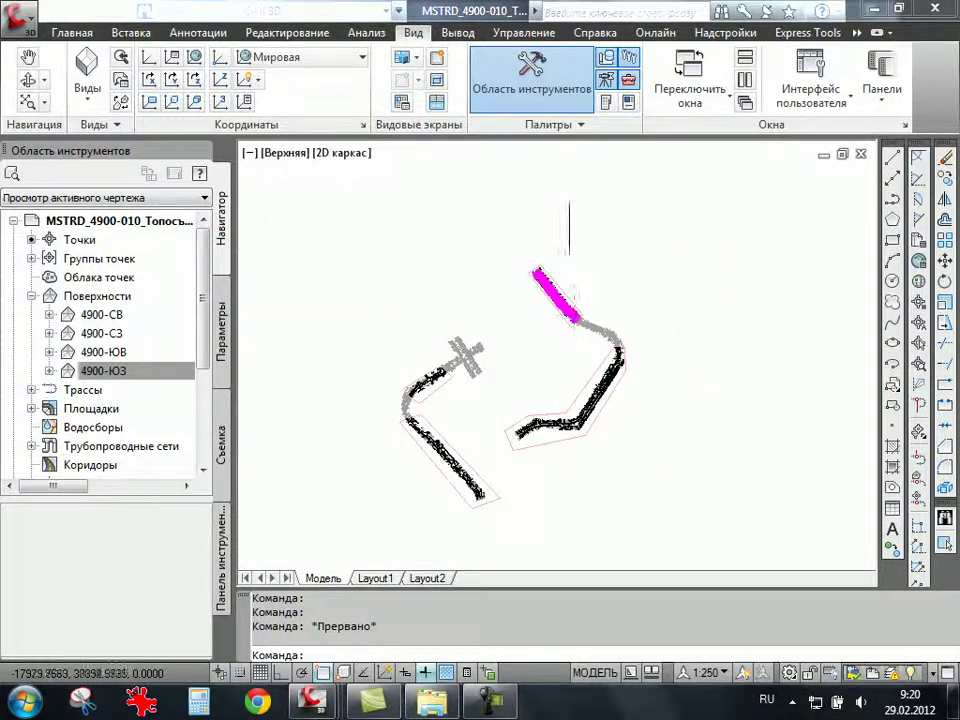
pyautogui.scroll(-1, 415, 275)
pyautogui.scroll(3, 415, 275)
pyautogui.scroll(1, 400, 260)
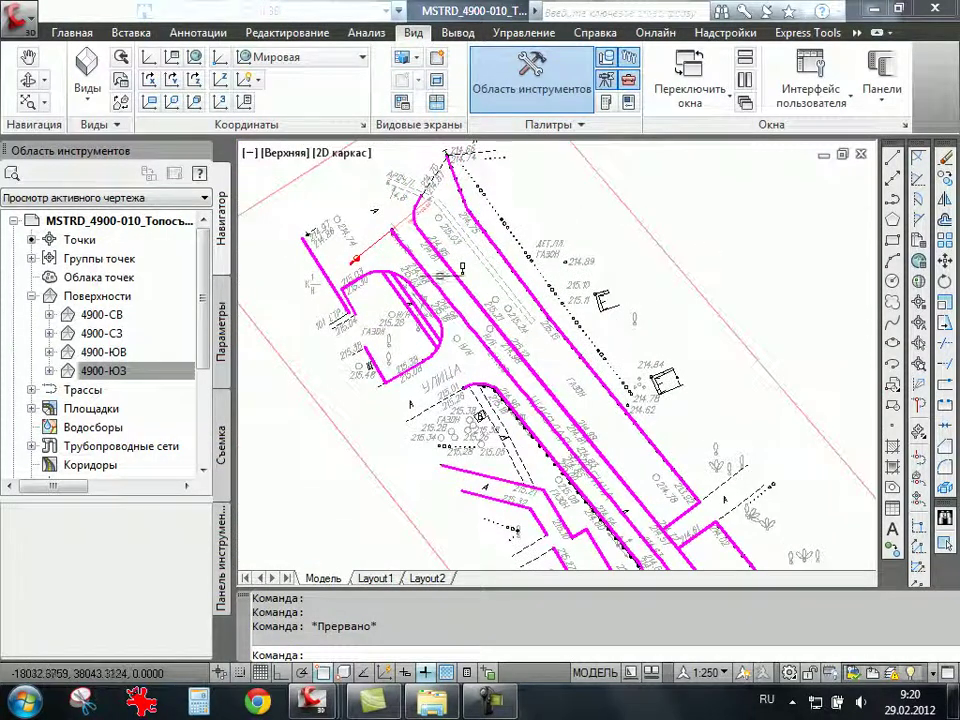
pyautogui.scroll(1, 390, 250)
pyautogui.scroll(1, 456, 369)
pyautogui.scroll(-2, 456, 369)
pyautogui.scroll(2, 377, 317)
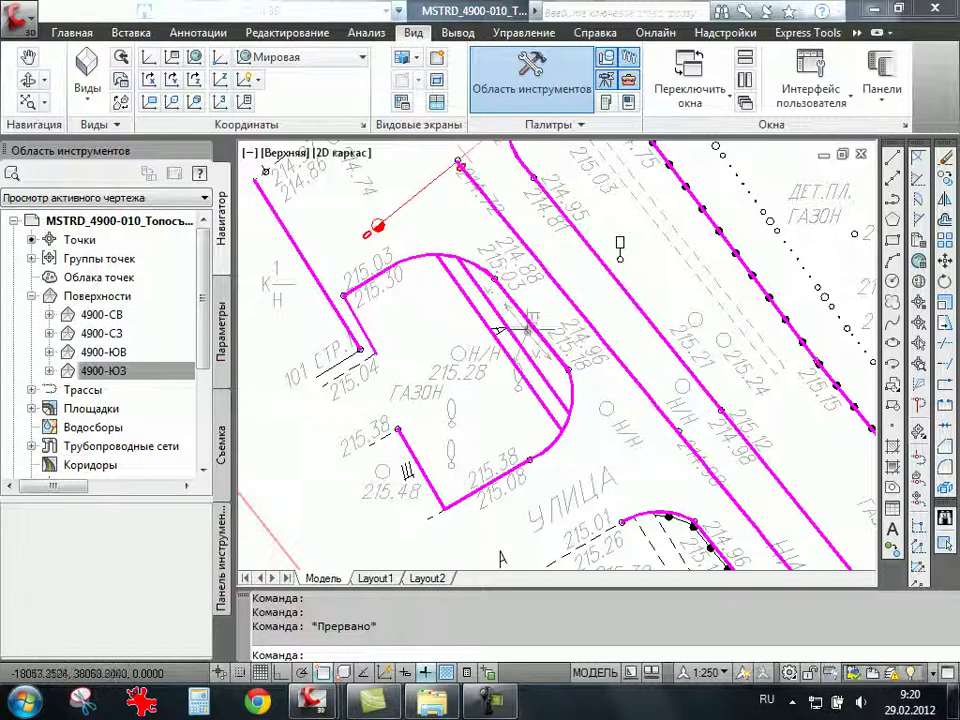
pyautogui.scroll(-4, 600, 480)
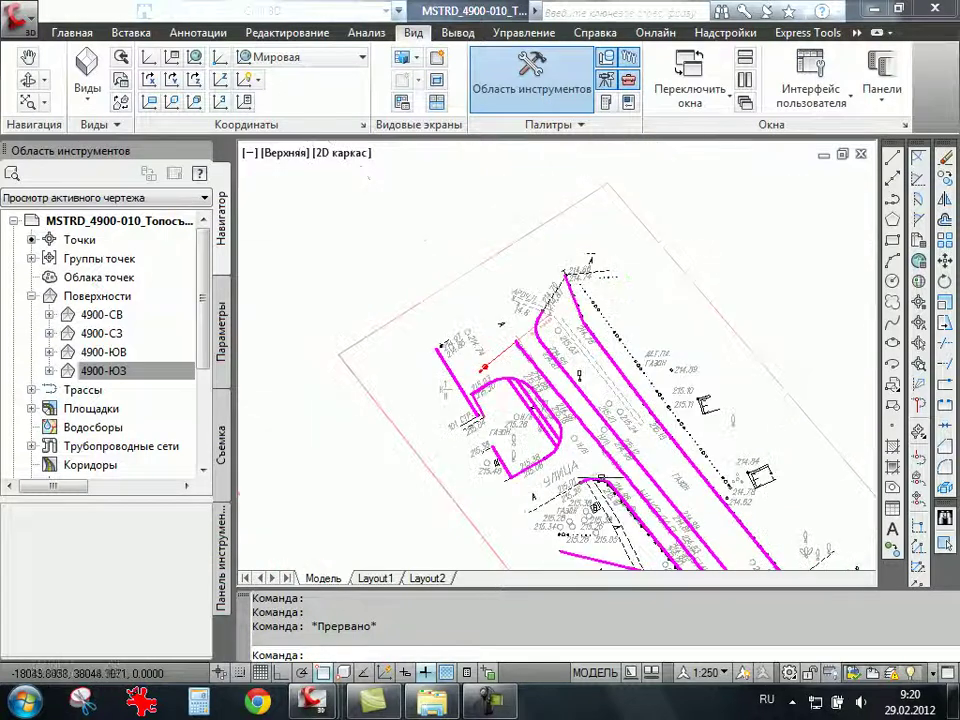
pyautogui.scroll(4, 592, 268)
pyautogui.scroll(-6, 778, 226)
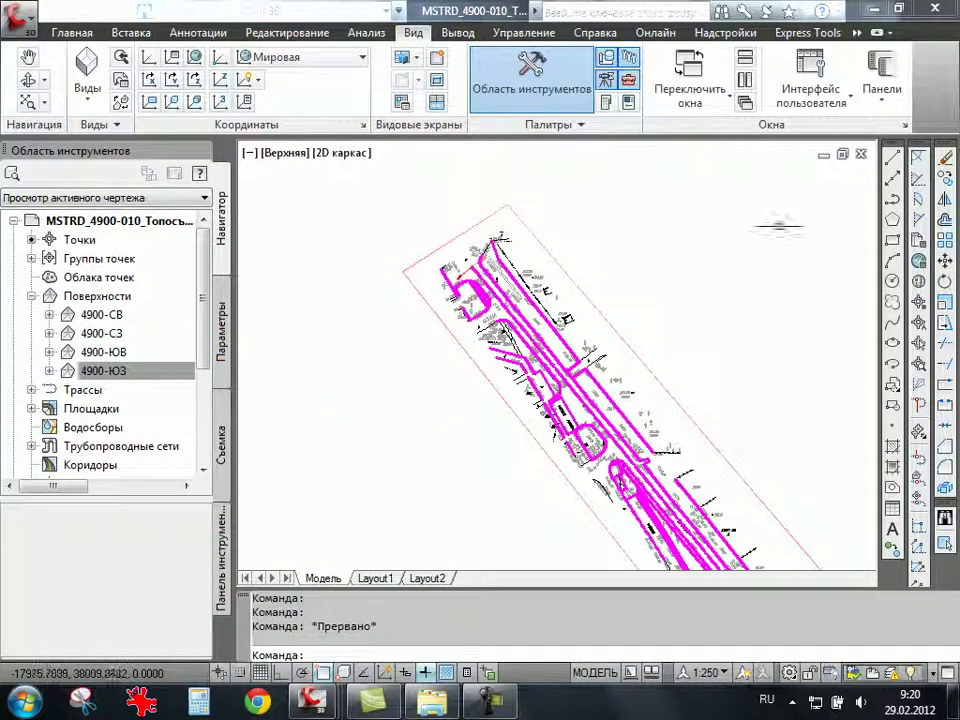
pyautogui.scroll(5, 608, 446)
pyautogui.moveTo(608, 446); pyautogui.dragTo(654, 350, button='middle')
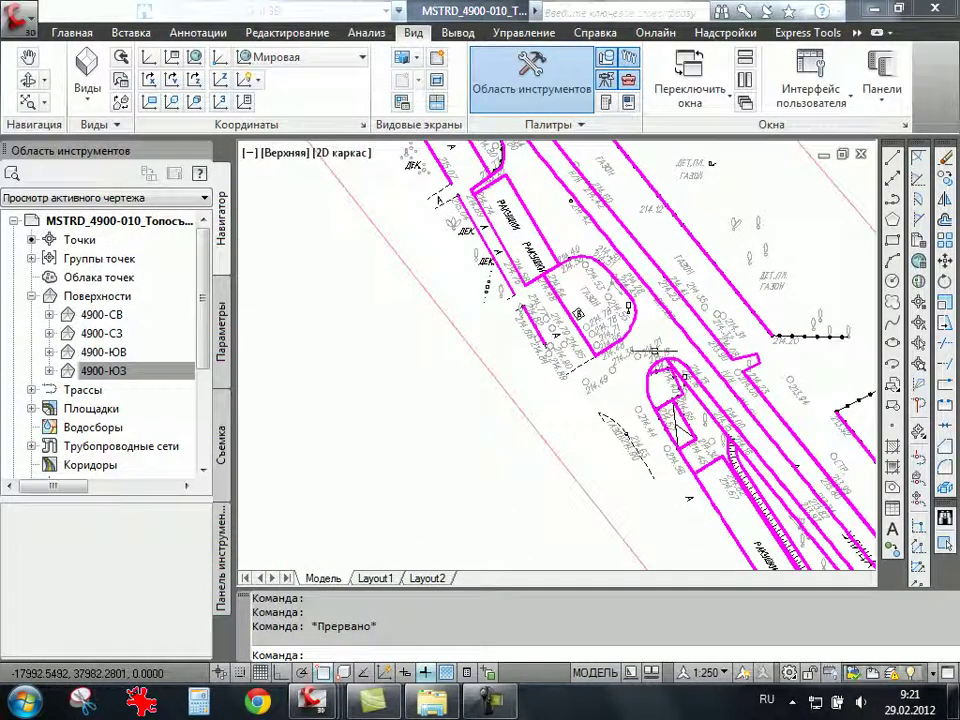
pyautogui.scroll(-5, 654, 350)
pyautogui.scroll(3, 640, 362)
pyautogui.scroll(2, 636, 365)
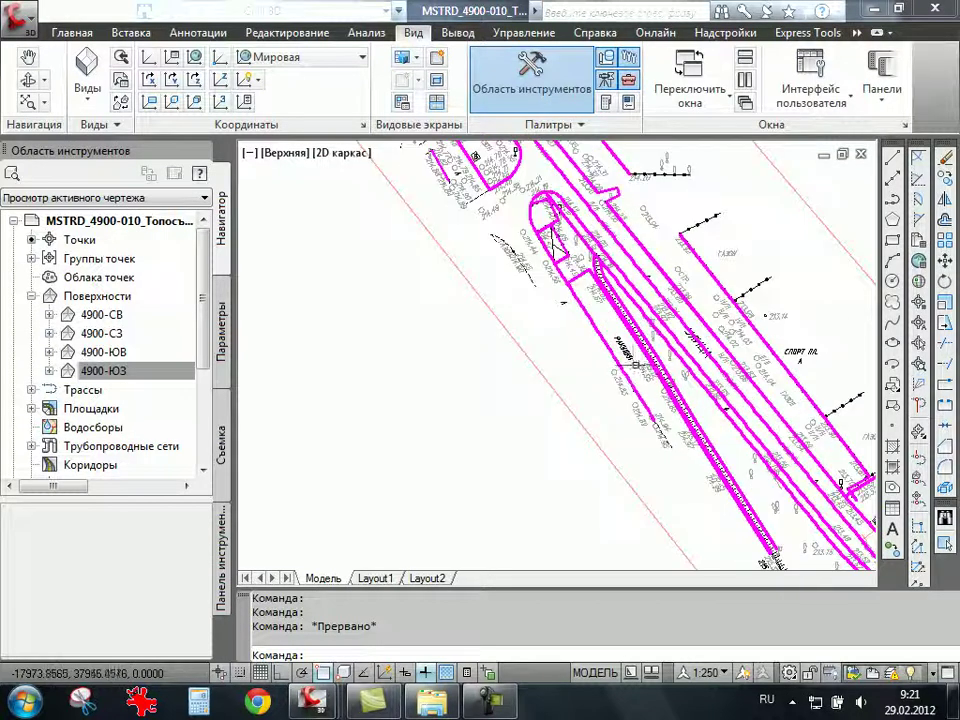
pyautogui.moveTo(598, 306); pyautogui.dragTo(521, 400, button='middle')
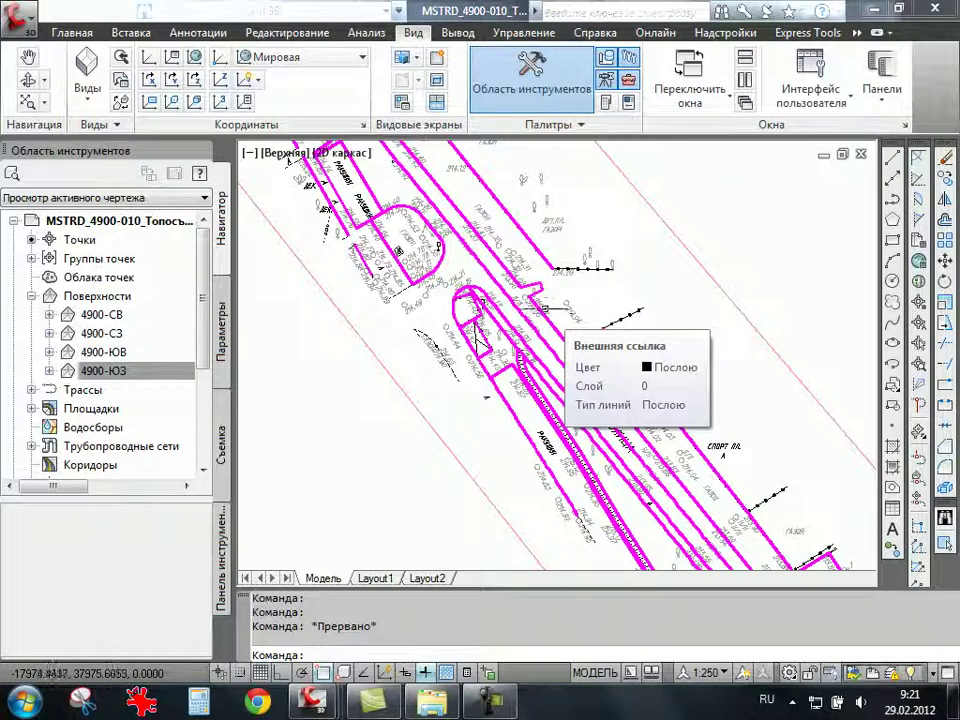
pyautogui.scroll(-5, 566, 286)
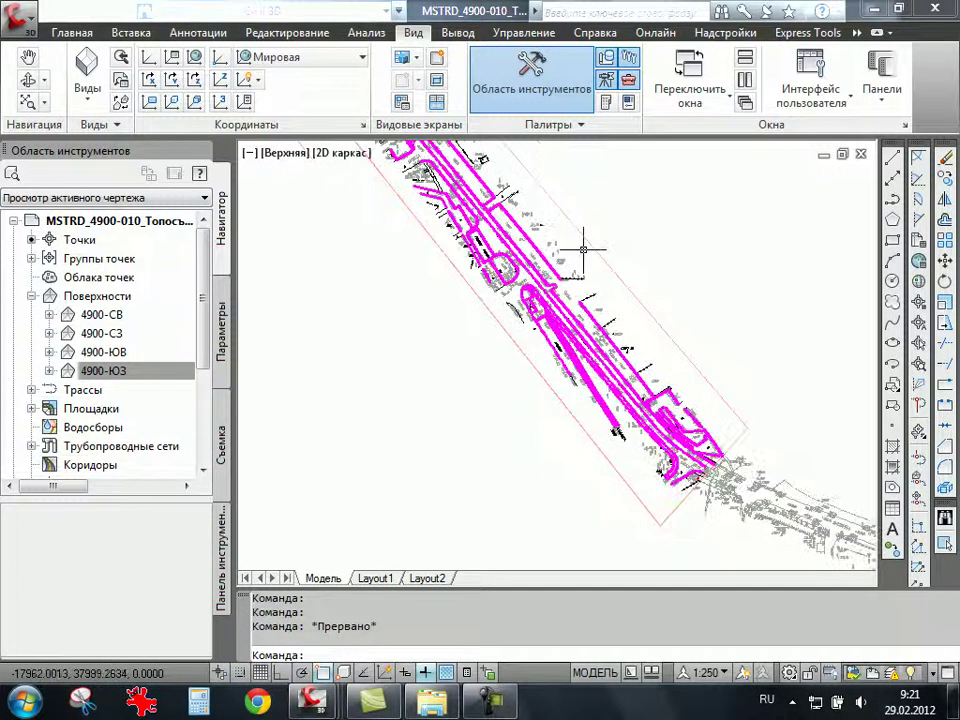
pyautogui.scroll(5, 643, 253)
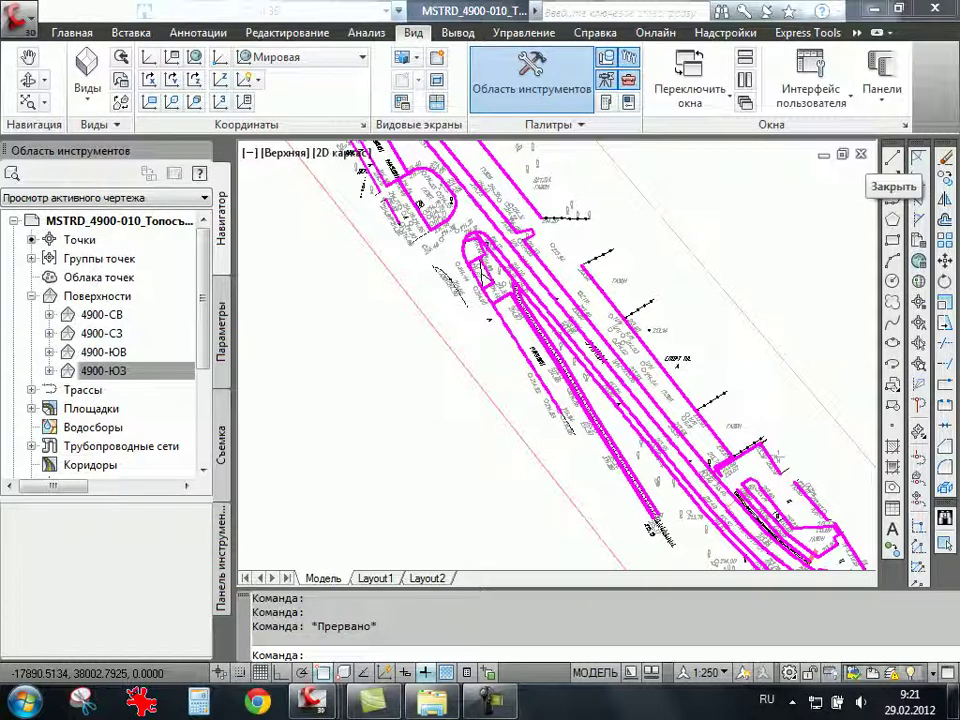
# Close MSTRD_4900-010 without saving and zoom into the remaining output[7-9]_3_2455-11tp drawing.
pyautogui.click(861, 155)
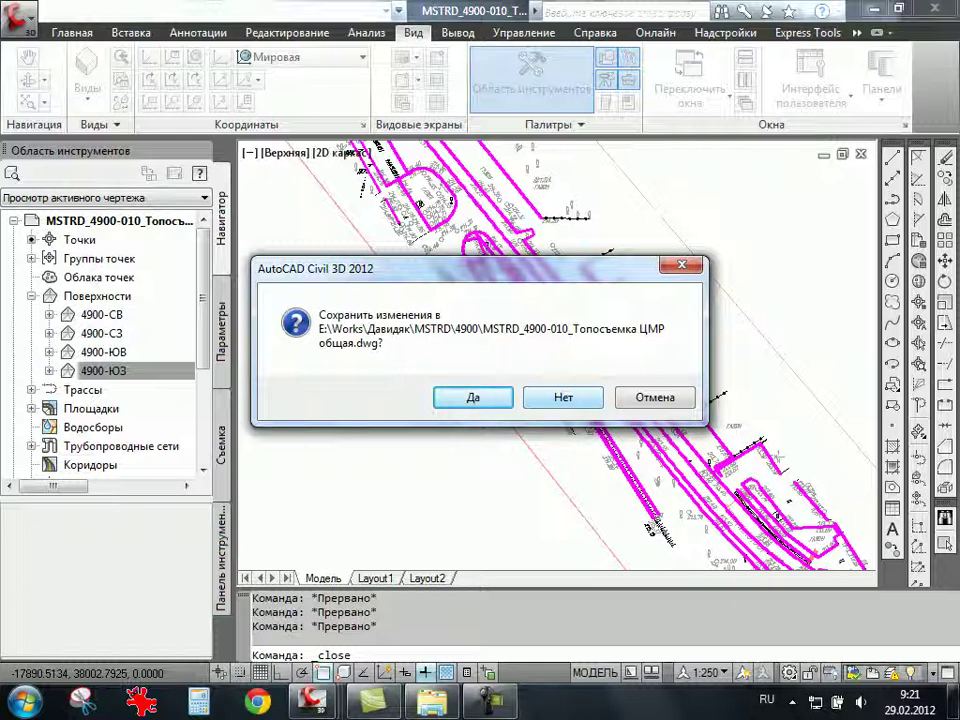
pyautogui.click(563, 397)
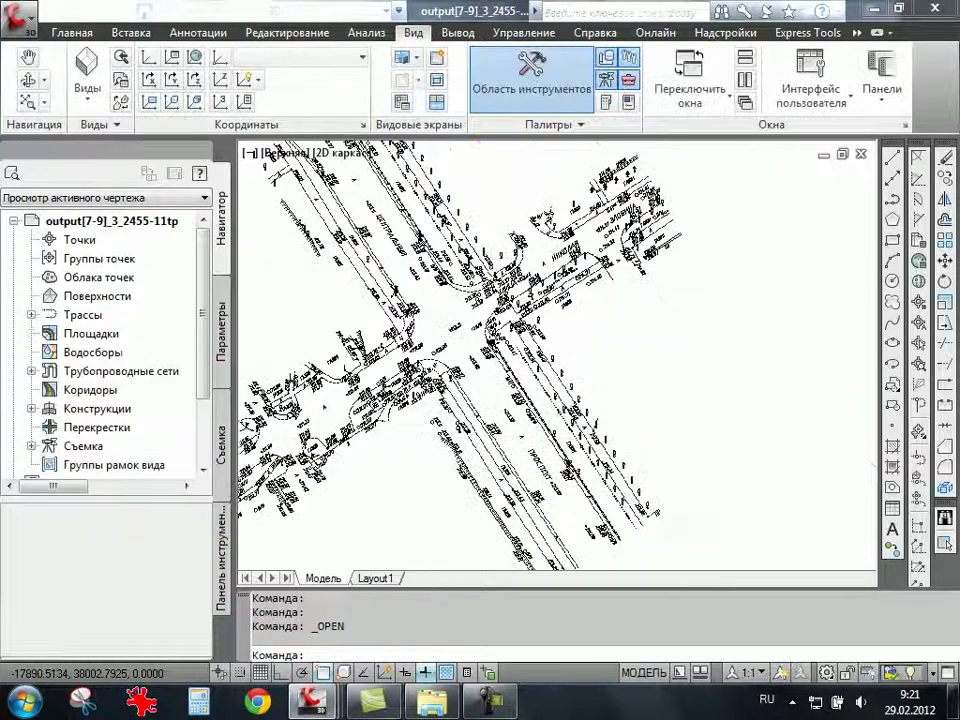
pyautogui.scroll(2, 596, 408)
pyautogui.scroll(2, 595, 412)
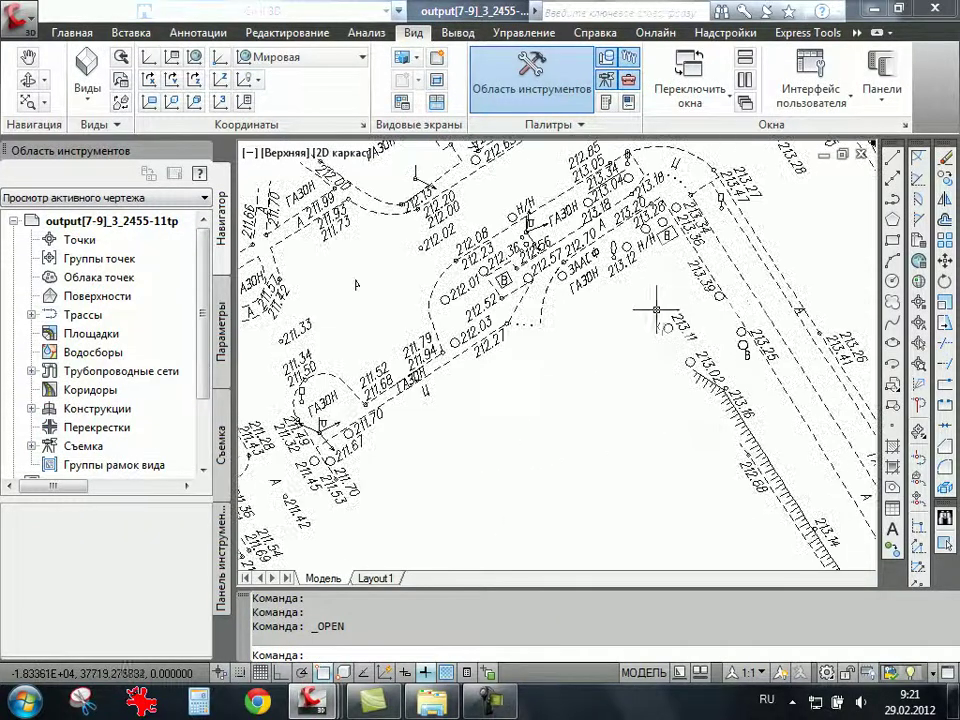
pyautogui.scroll(2, 593, 420)
pyautogui.scroll(2, 591, 430)
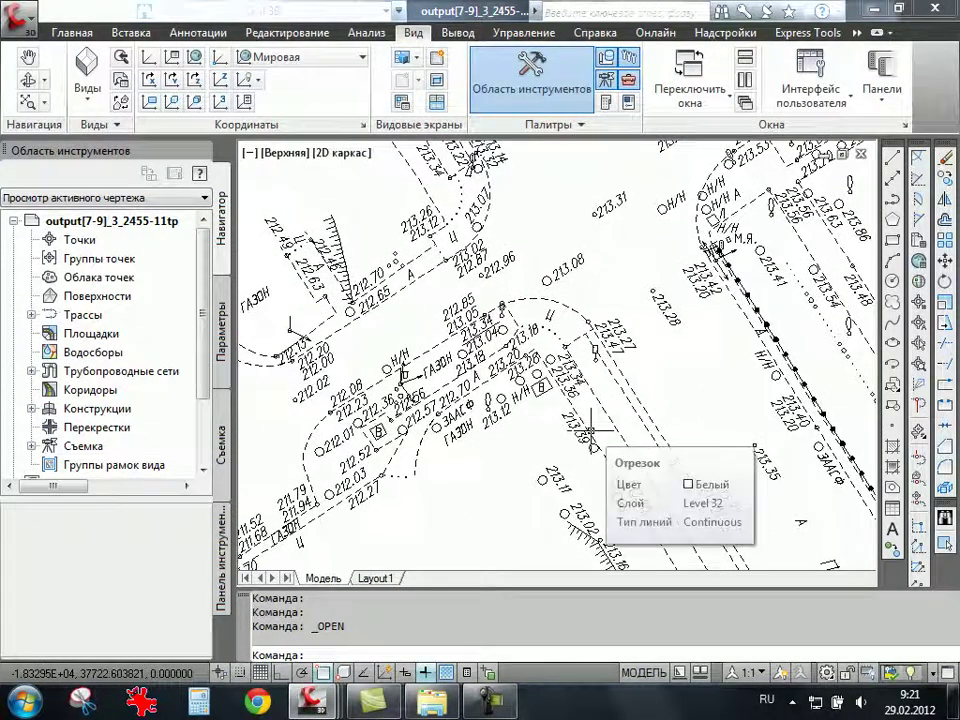
# Zoom and pan to the 213.35 spot elevation and select that survey point.
pyautogui.scroll(-5, 575, 455)
pyautogui.scroll(2, 613, 377)
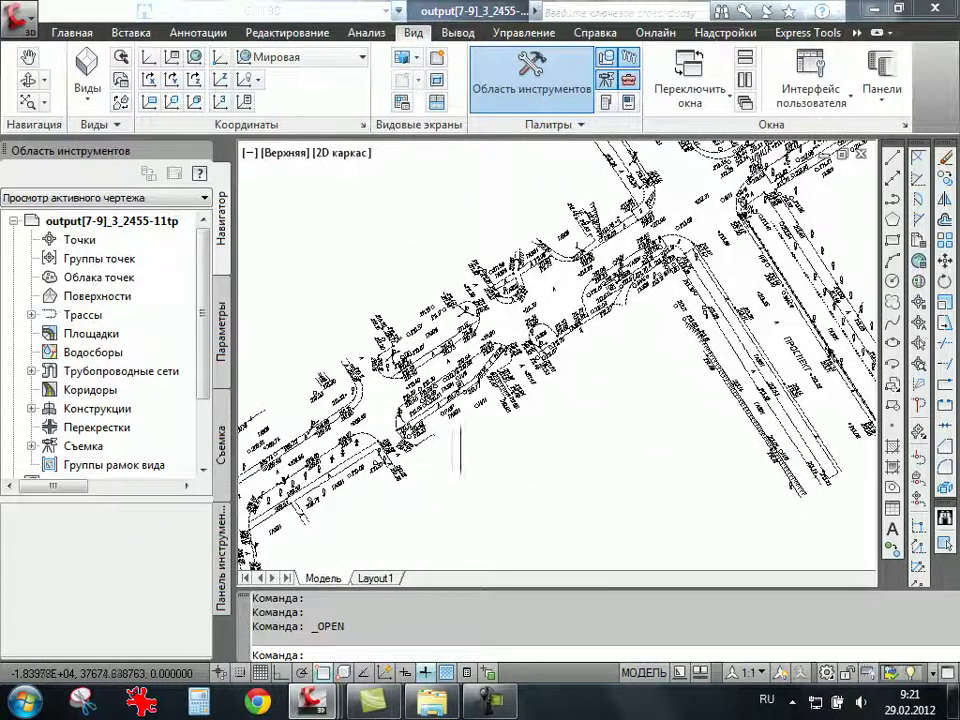
pyautogui.scroll(1, 590, 376)
pyautogui.scroll(1, 570, 376)
pyautogui.scroll(-3, 565, 376)
pyautogui.scroll(1, 420, 330)
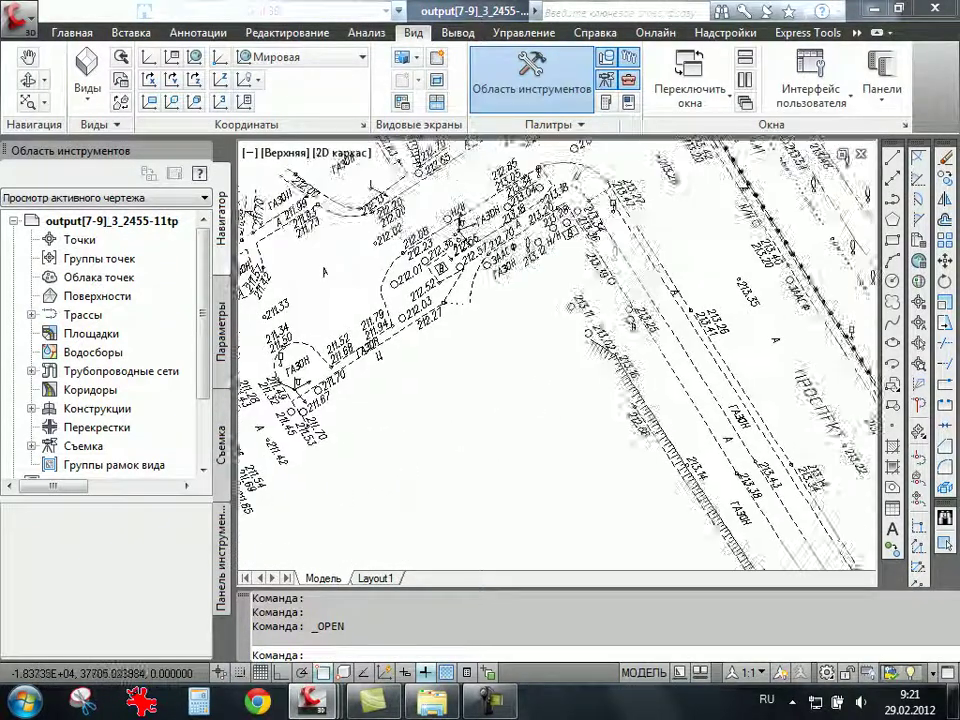
pyautogui.scroll(1, 429, 375)
pyautogui.scroll(2, 585, 390)
pyautogui.moveTo(585, 390); pyautogui.dragTo(480, 340, button='middle')
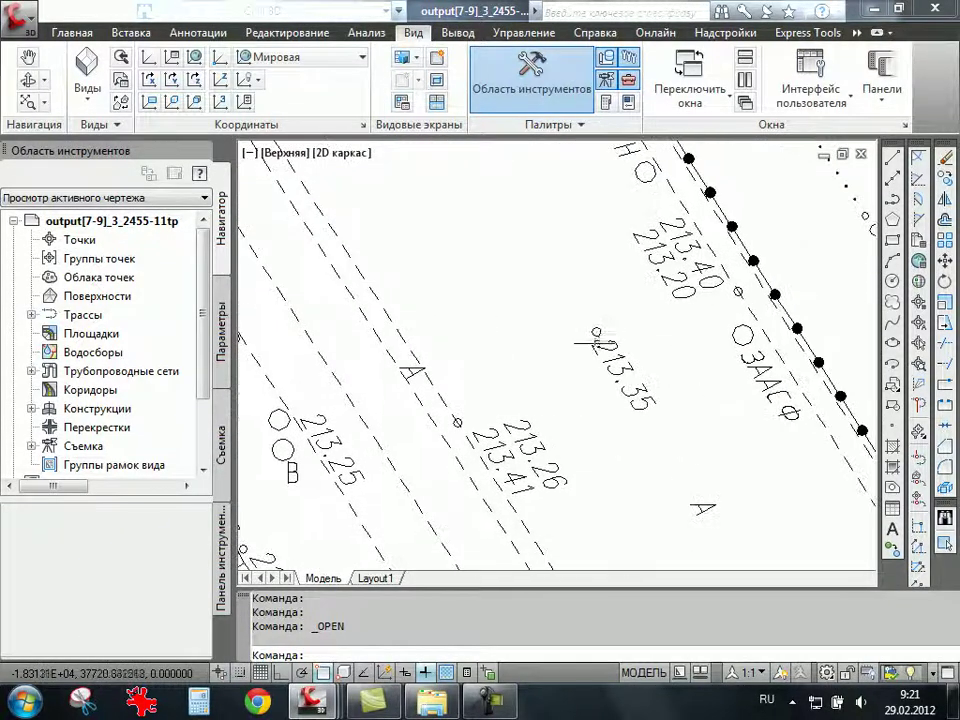
pyautogui.scroll(3, 580, 328)
pyautogui.click(593, 325)
# Inspect the properties of the selected 213.35 point block, then clear the selection.
pyautogui.rightClick(531, 317)
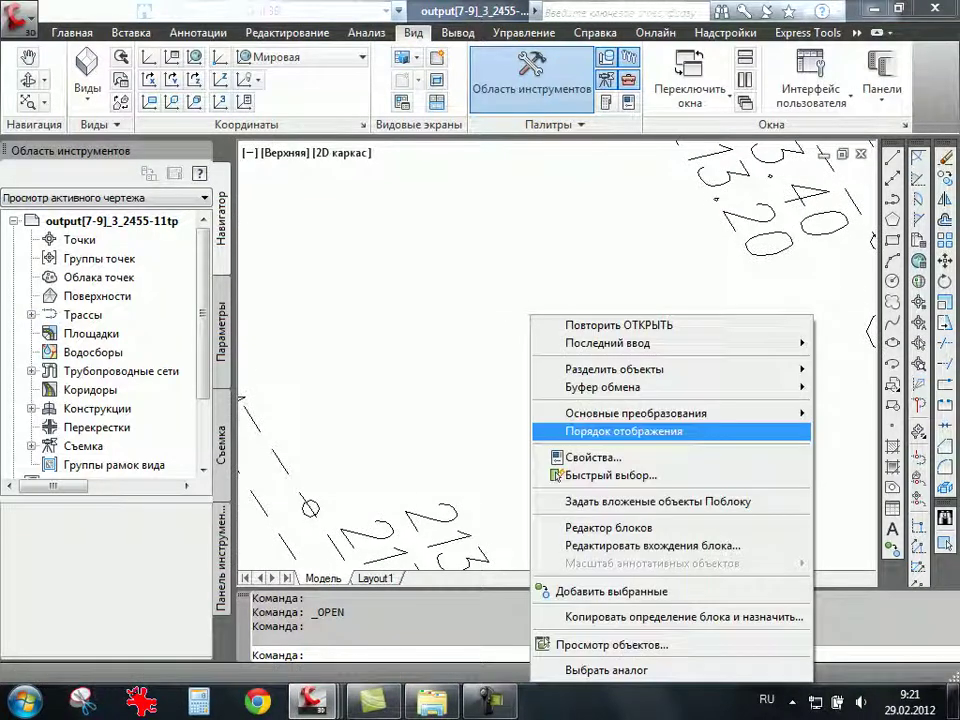
pyautogui.click(580, 457)
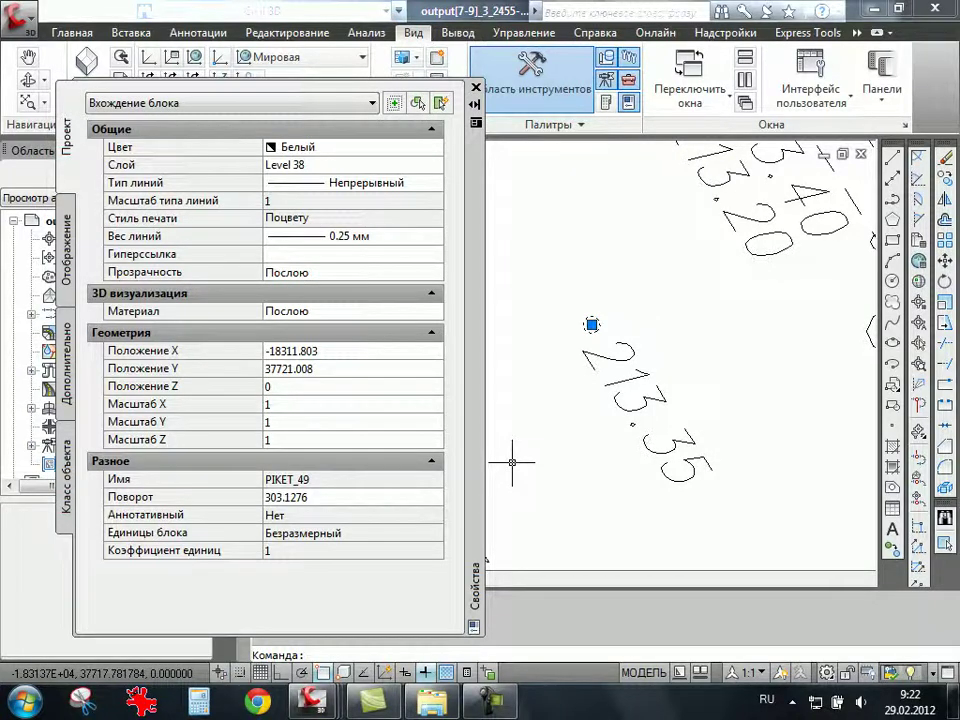
pyautogui.hotkey('ctrl', '1')
pyautogui.press('Escape')
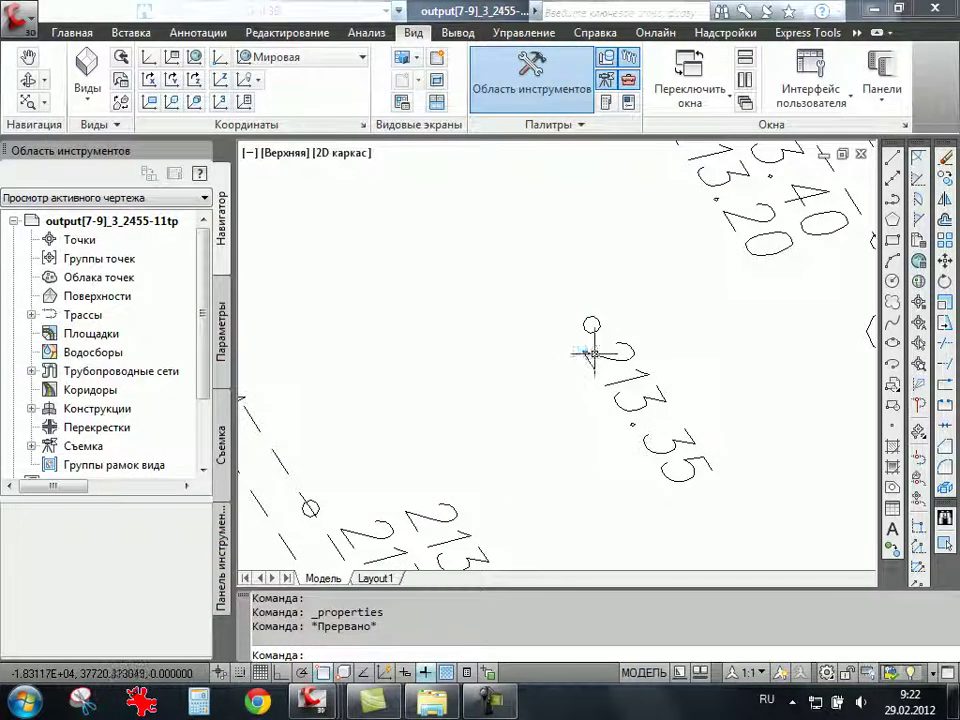
# Select the 213.35 elevation text and review its properties.
pyautogui.click(590, 354)
pyautogui.scroll(-2, 589, 385)
pyautogui.scroll(-2, 470, 400)
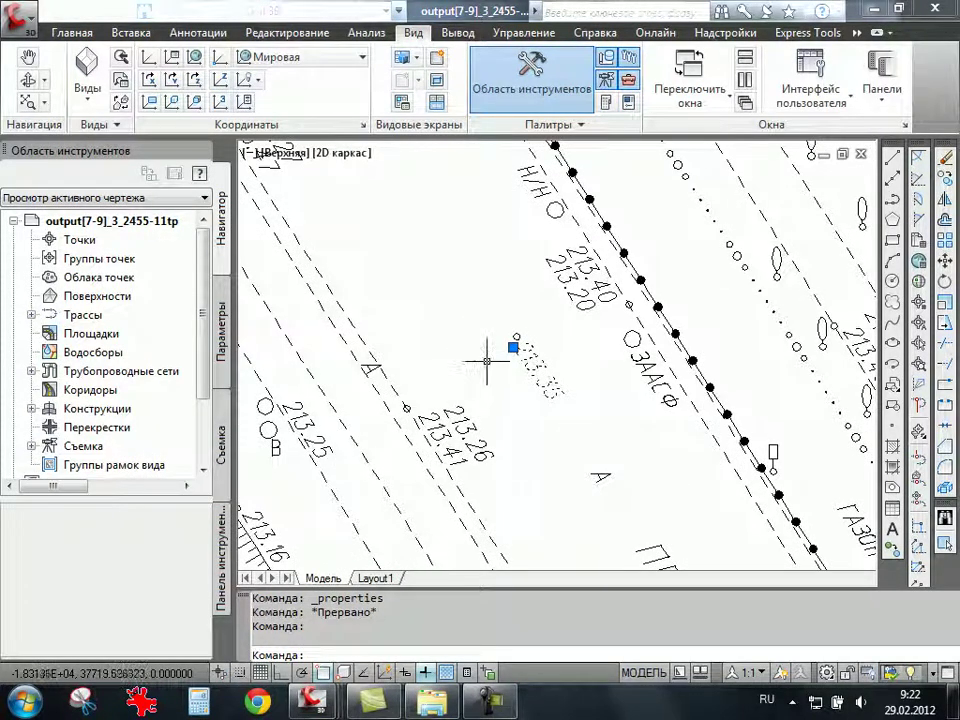
pyautogui.rightClick(490, 356)
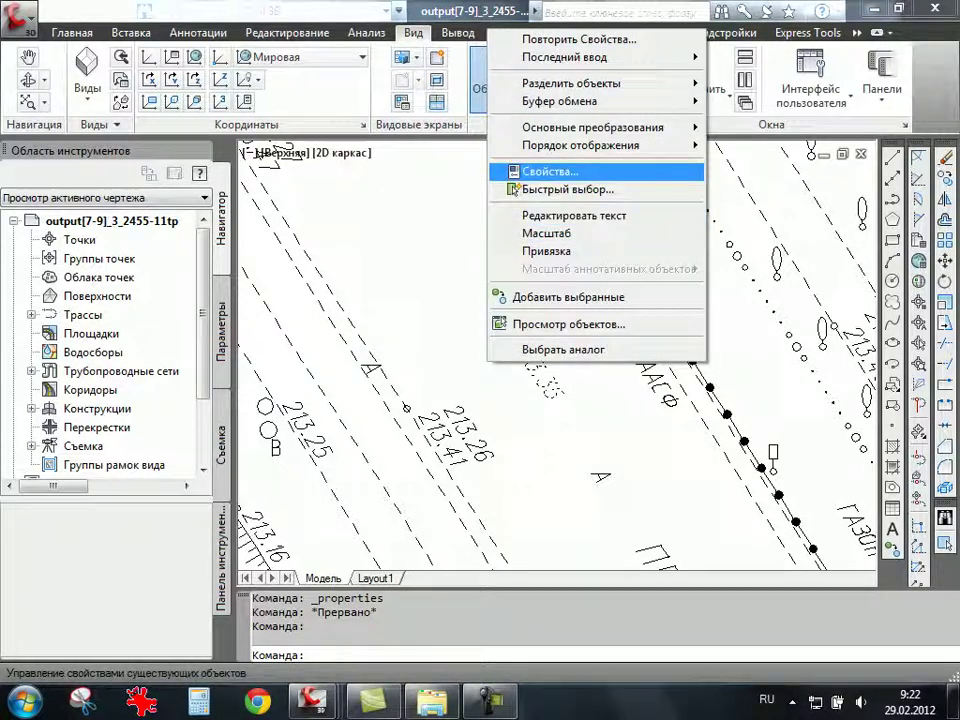
pyautogui.click(550, 172)
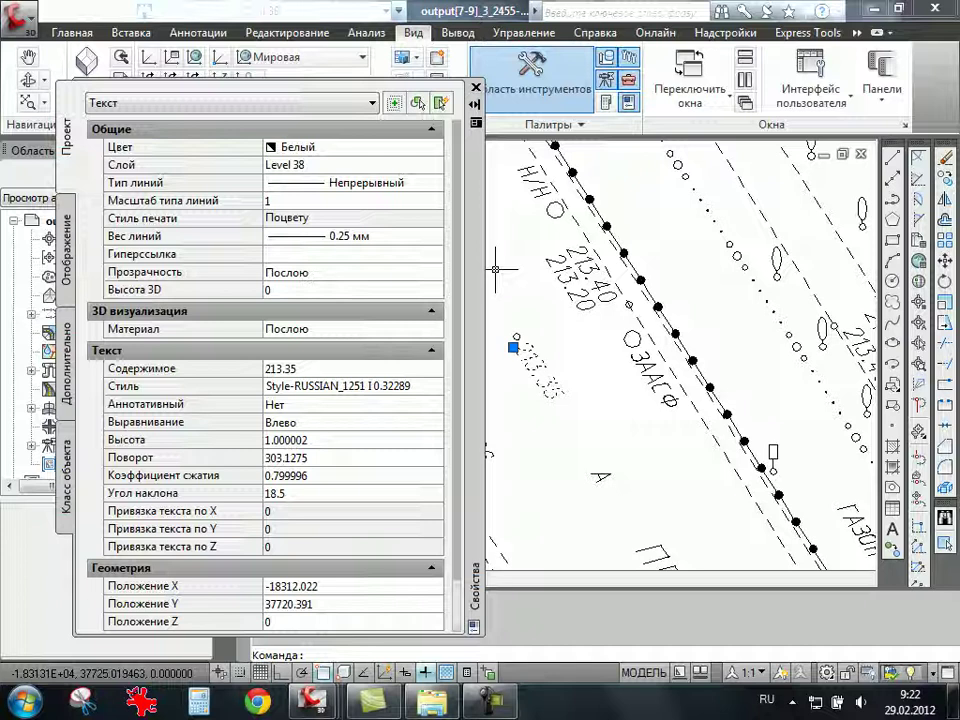
pyautogui.click(476, 86)
# Pan and zoom to examine the 213.26 and 213.41 labels by the road edge, then release 213.35.
pyautogui.scroll(3, 521, 372)
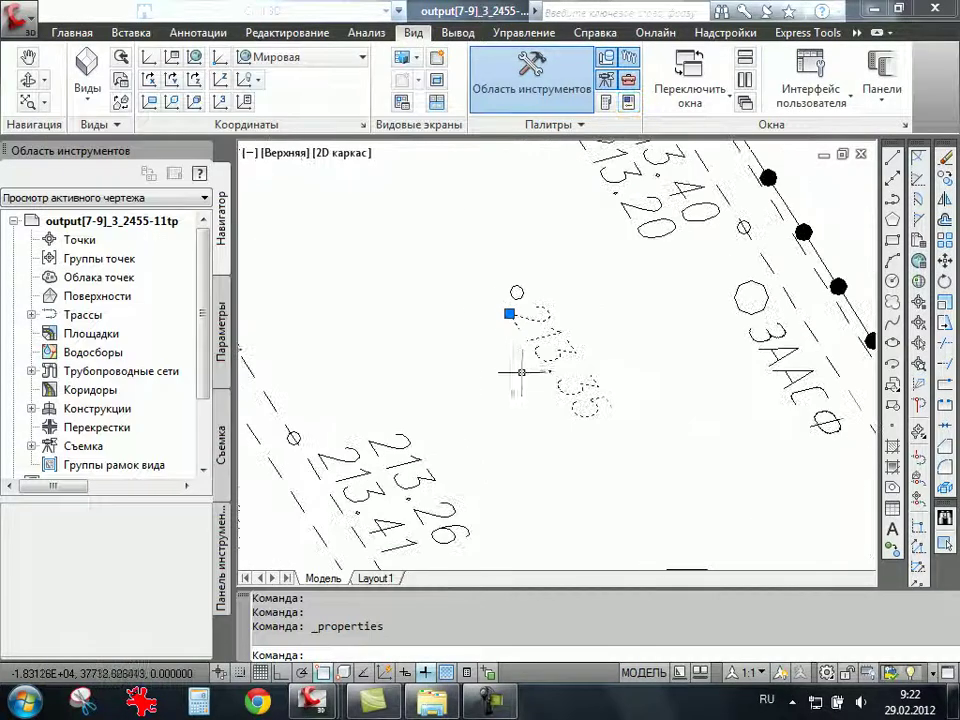
pyautogui.scroll(-1, 496, 350)
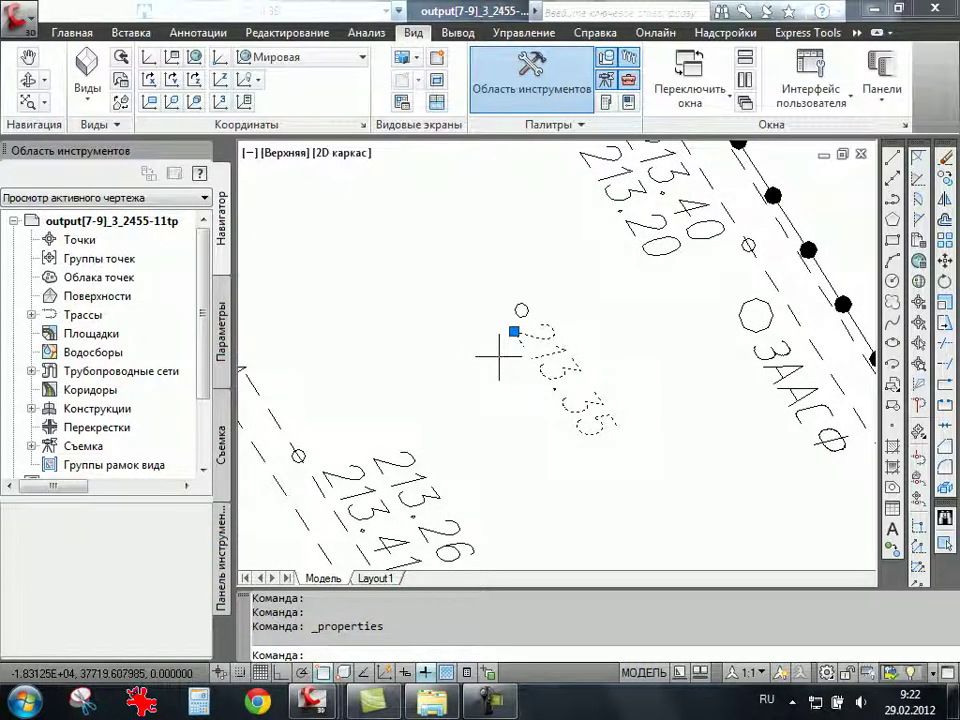
pyautogui.scroll(-1, 506, 350)
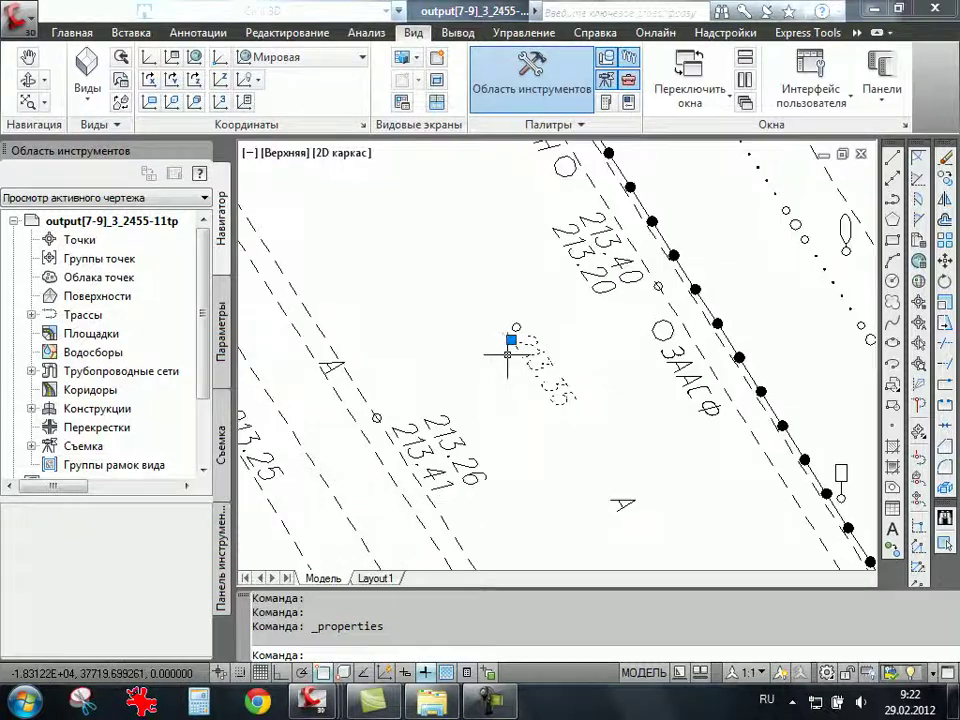
pyautogui.scroll(2, 510, 352)
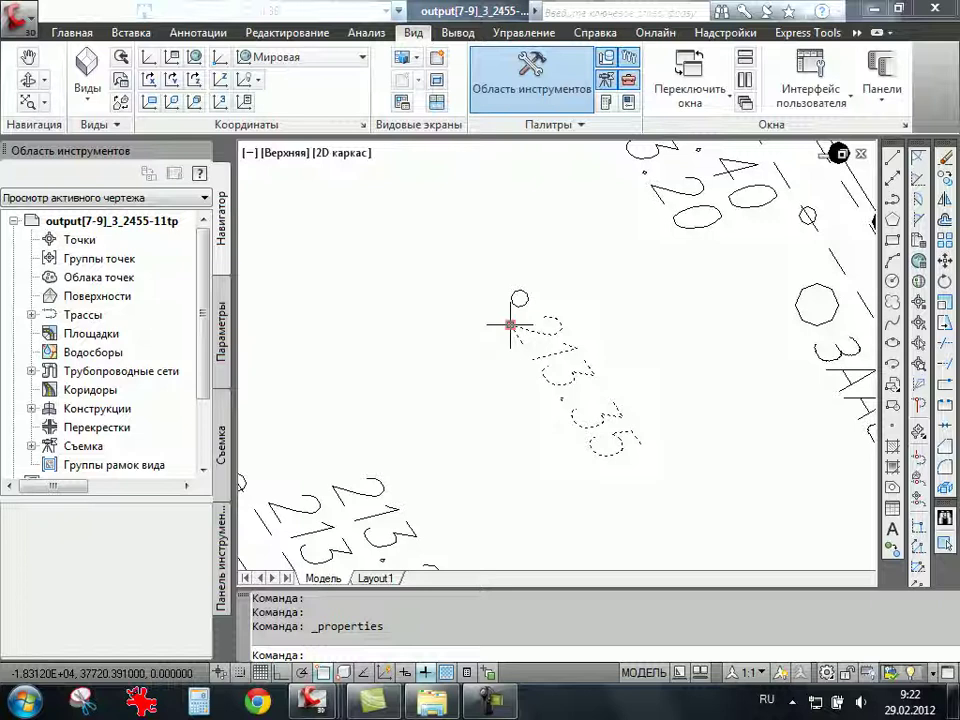
pyautogui.scroll(-5, 510, 325)
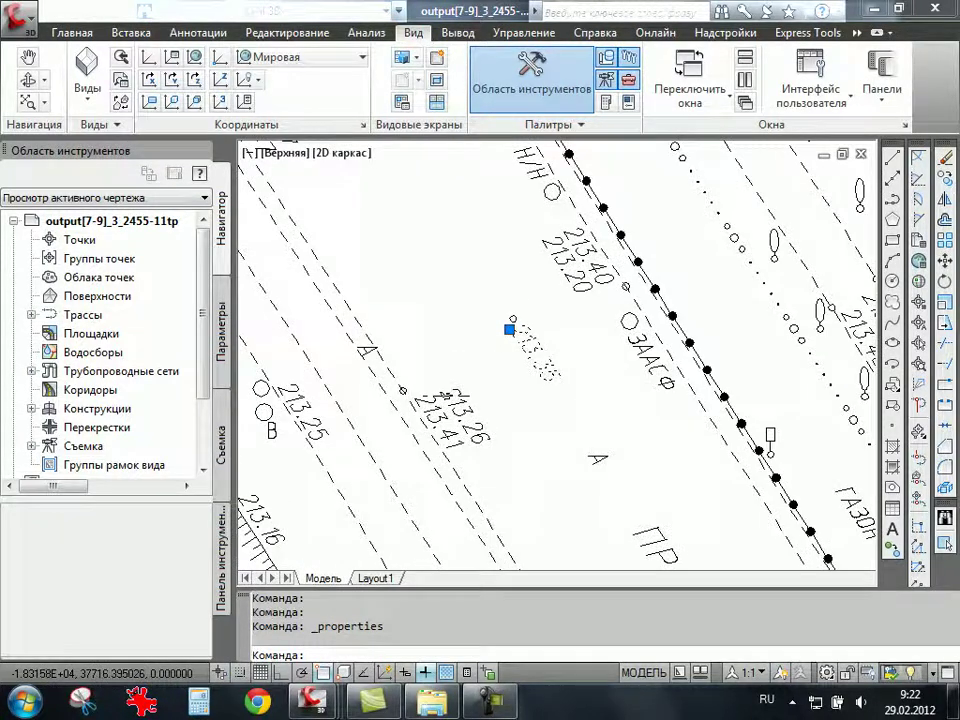
pyautogui.scroll(5, 432, 400)
pyautogui.moveTo(432, 400); pyautogui.dragTo(512, 365, button='middle')
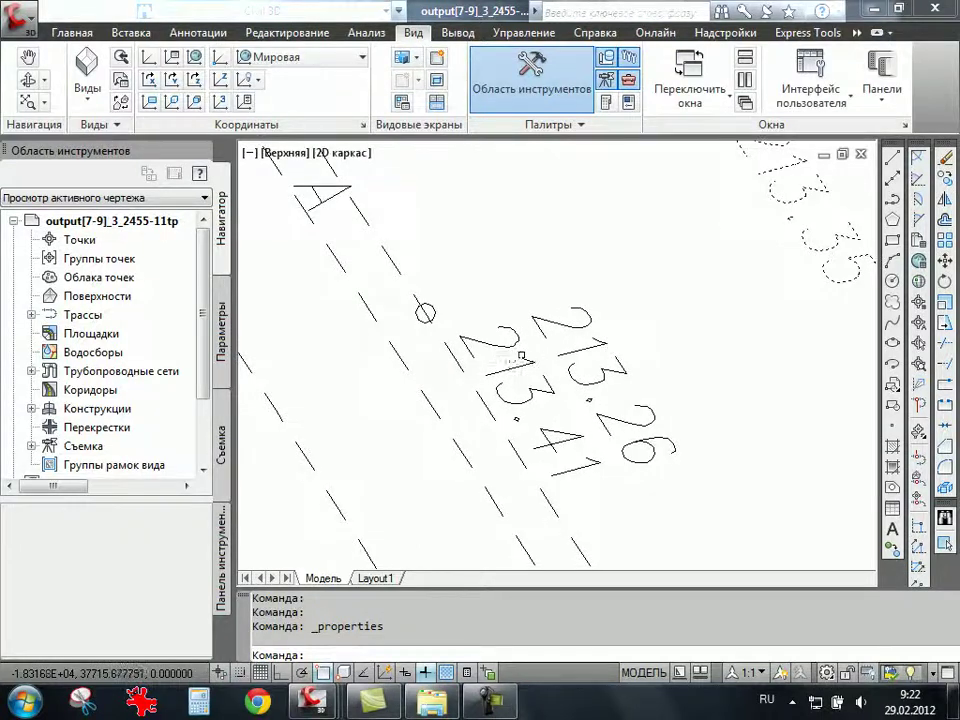
pyautogui.scroll(-5, 512, 362)
pyautogui.scroll(4, 510, 350)
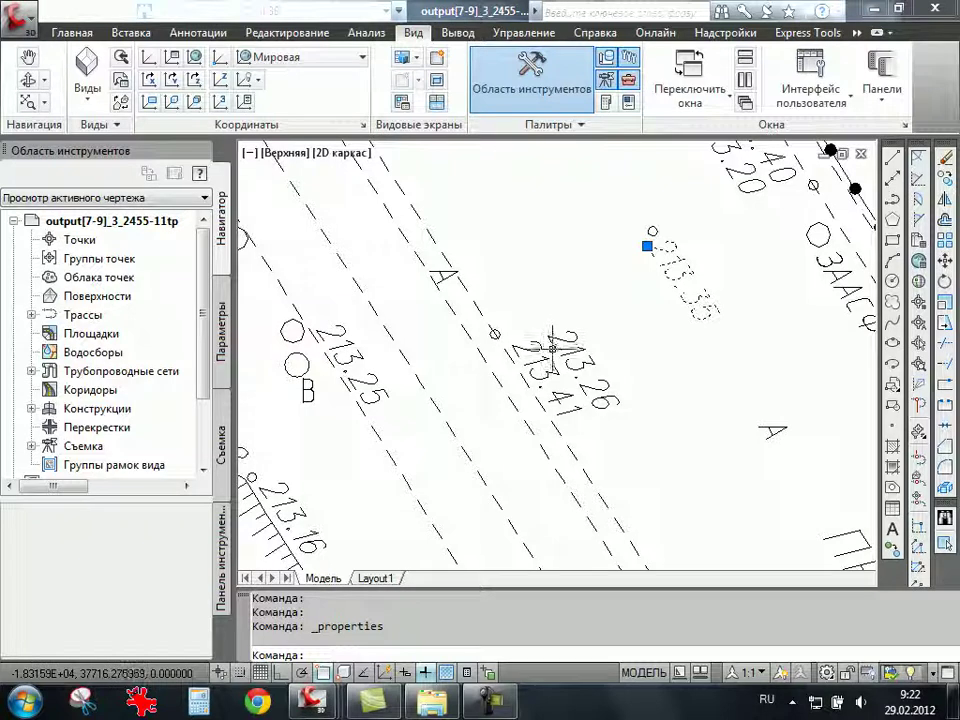
pyautogui.scroll(1, 551, 350)
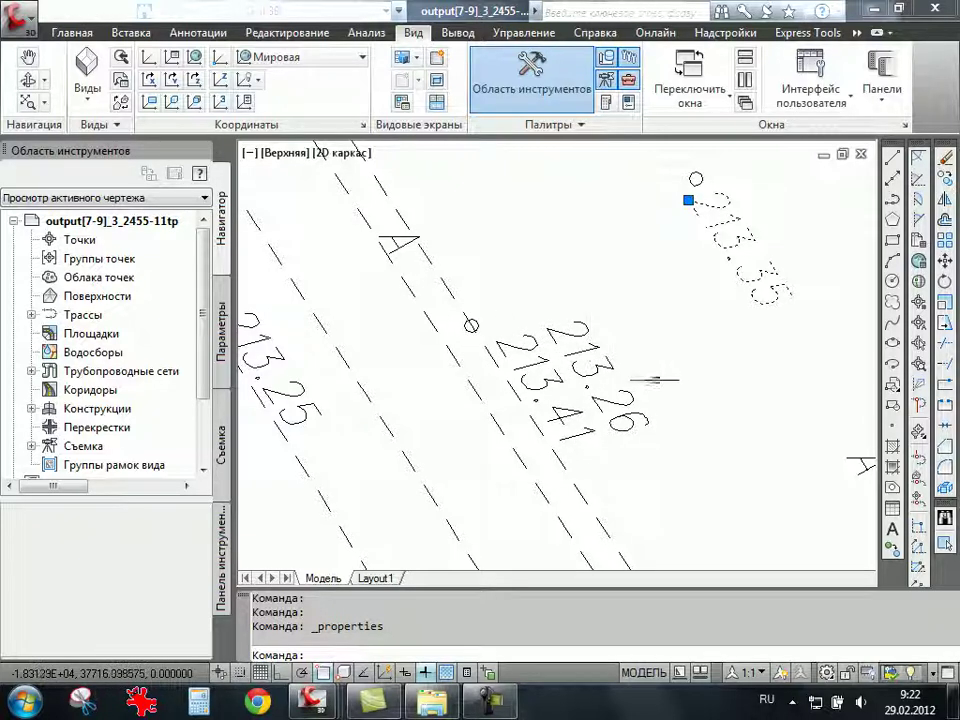
pyautogui.press('Escape')
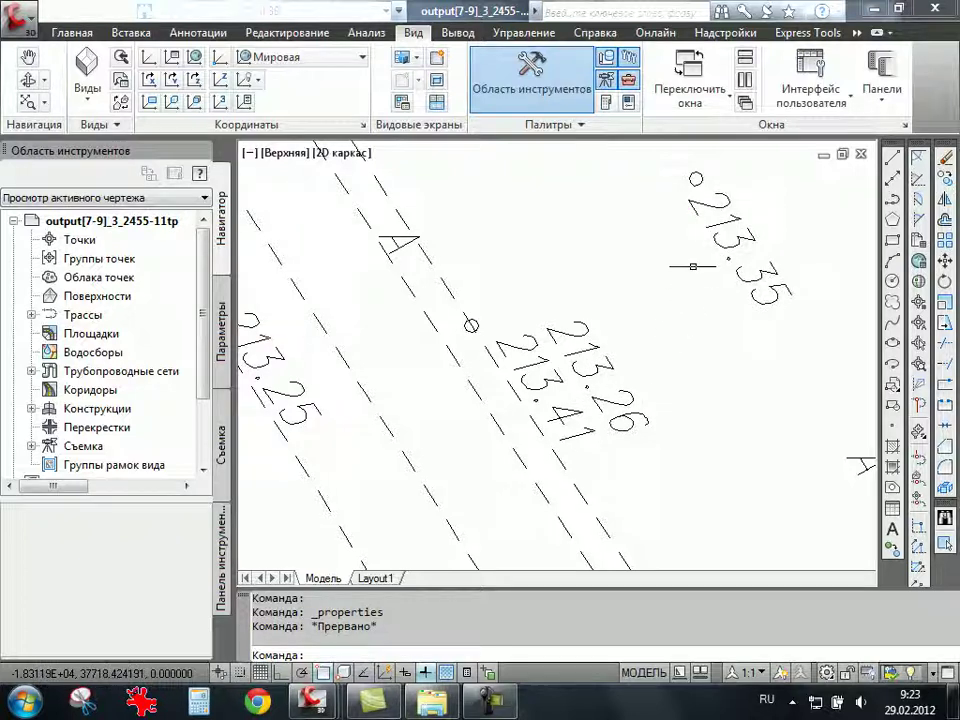
# Zoom out and pan to centre the street corner of the survey plan.
pyautogui.scroll(-3, 640, 260)
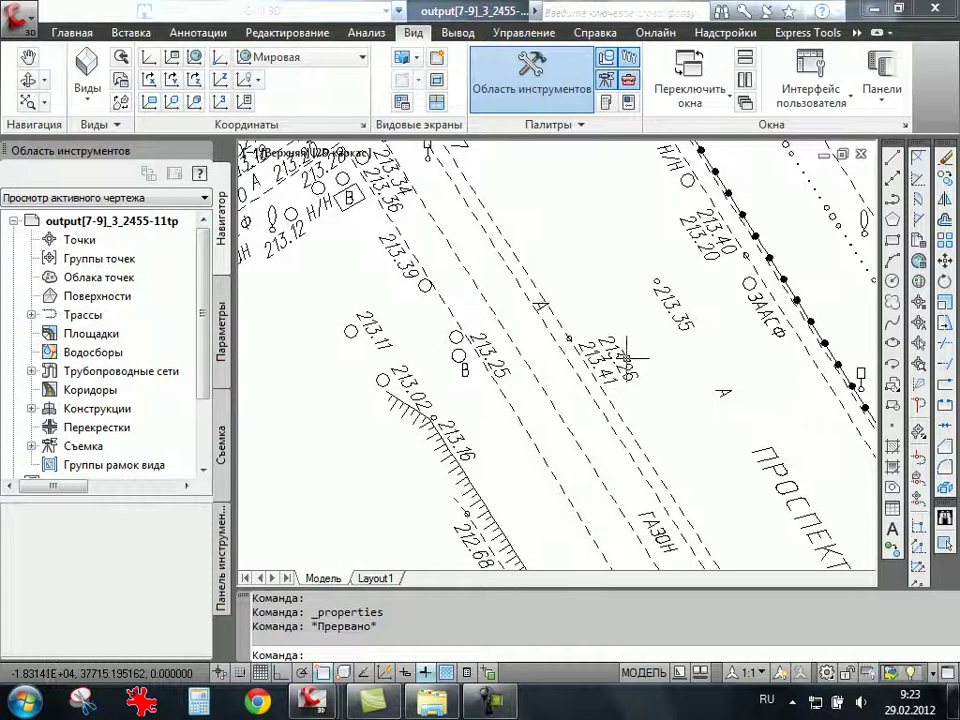
pyautogui.scroll(3, 610, 340)
pyautogui.scroll(1, 564, 309)
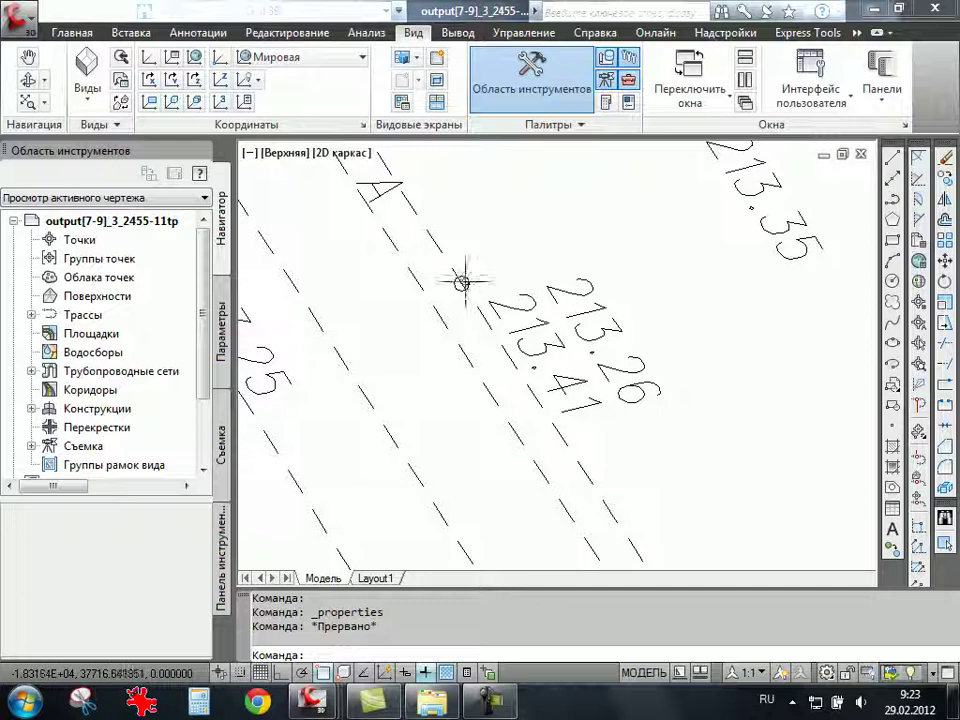
pyautogui.scroll(-1, 512, 410)
pyautogui.scroll(-1, 500, 408)
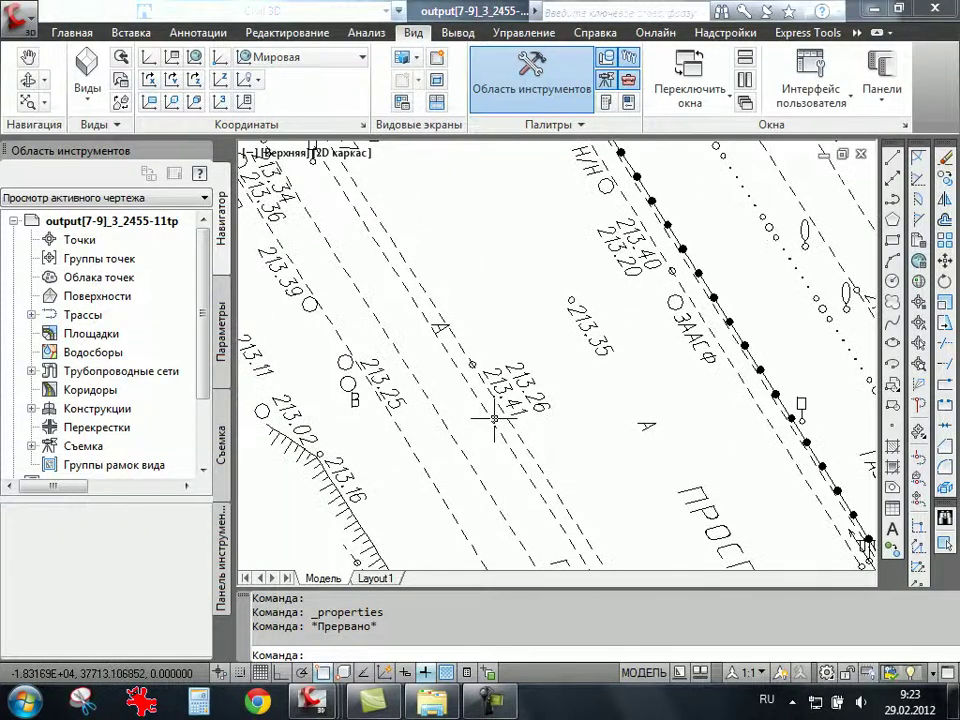
pyautogui.scroll(-2, 497, 407)
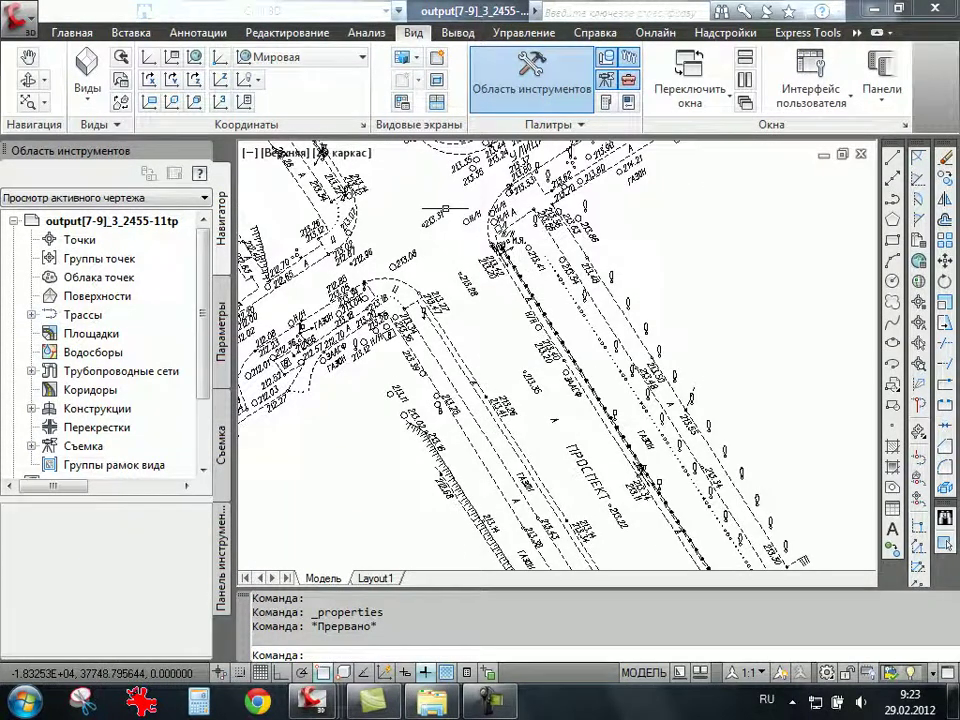
pyautogui.moveTo(333, 150); pyautogui.dragTo(373, 182, button='middle')
pyautogui.scroll(3, 358, 347)
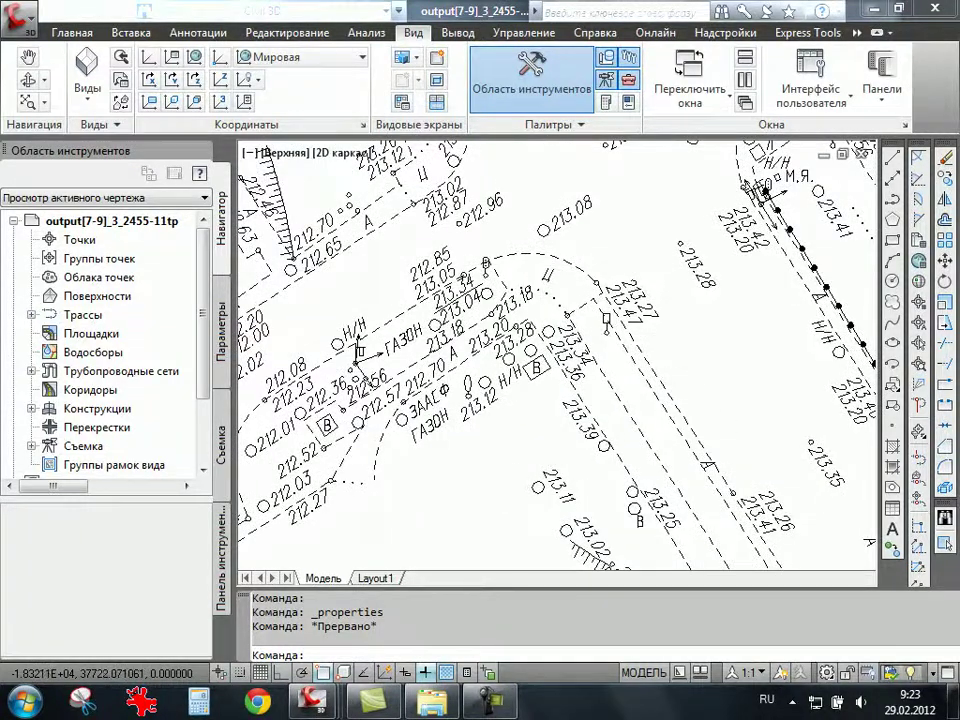
pyautogui.scroll(-3, 513, 308)
pyautogui.scroll(-2, 296, 327)
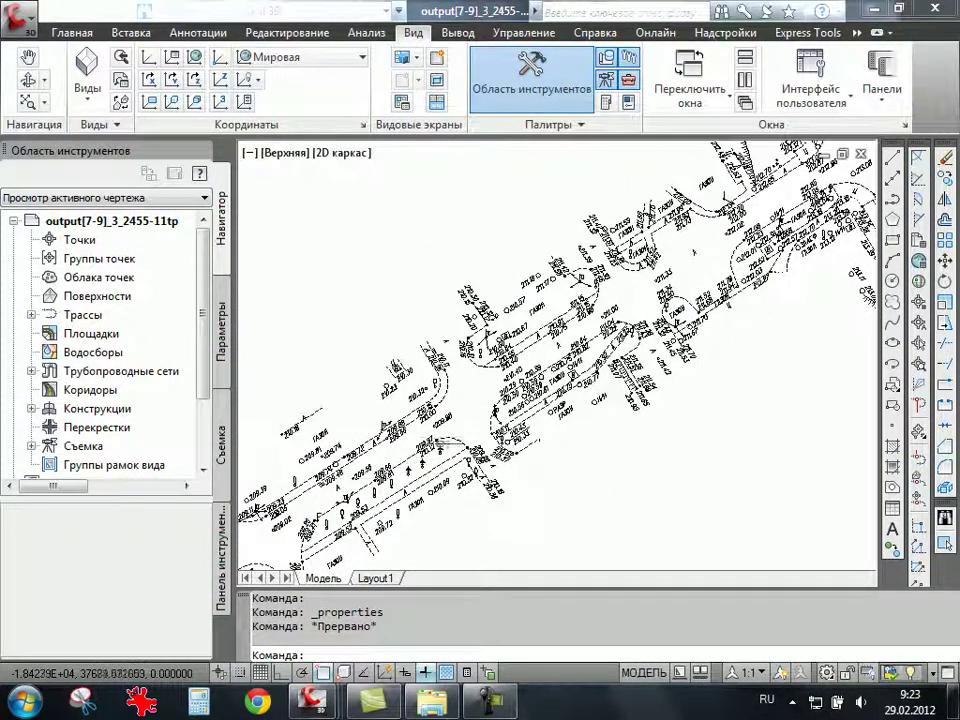
pyautogui.scroll(1, 662, 286)
pyautogui.scroll(2, 665, 284)
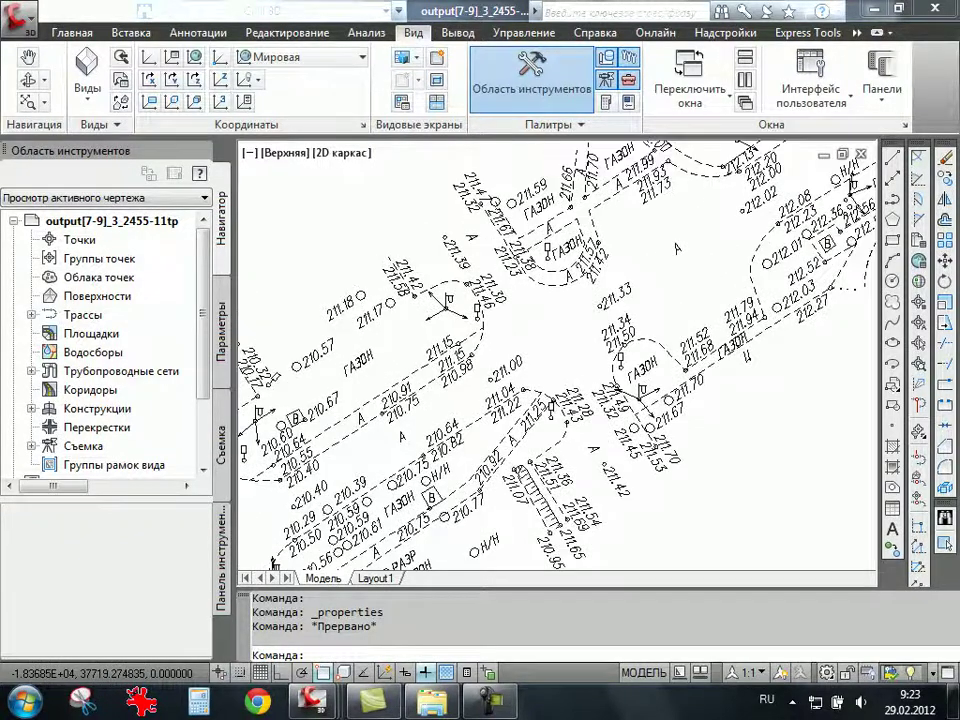
pyautogui.scroll(1, 668, 282)
pyautogui.scroll(-1, 536, 218)
pyautogui.scroll(-2, 500, 250)
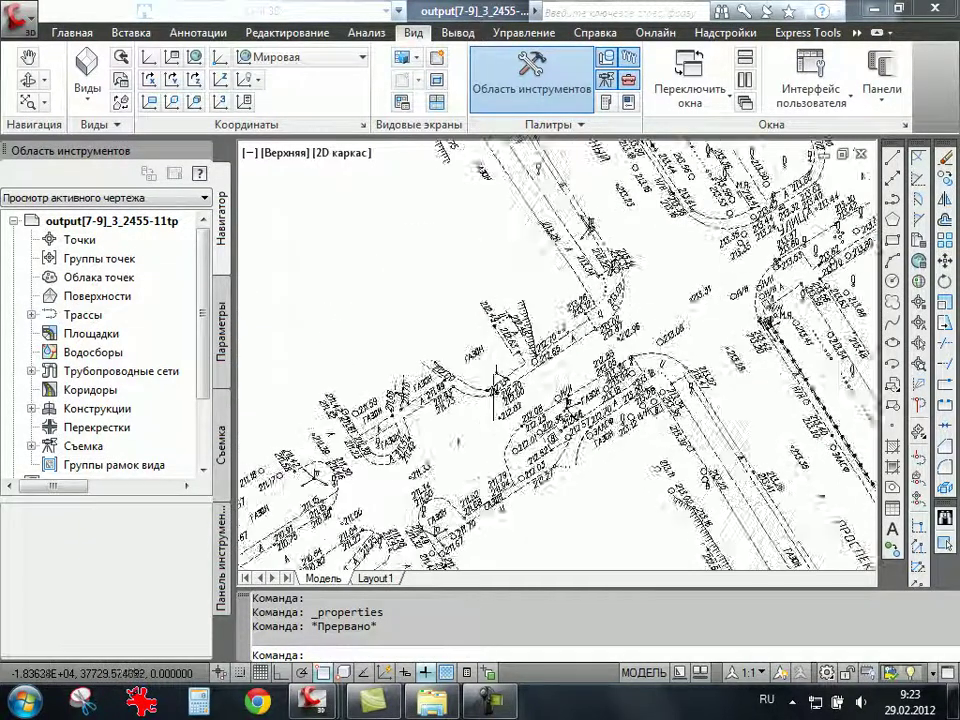
pyautogui.scroll(-2, 470, 280)
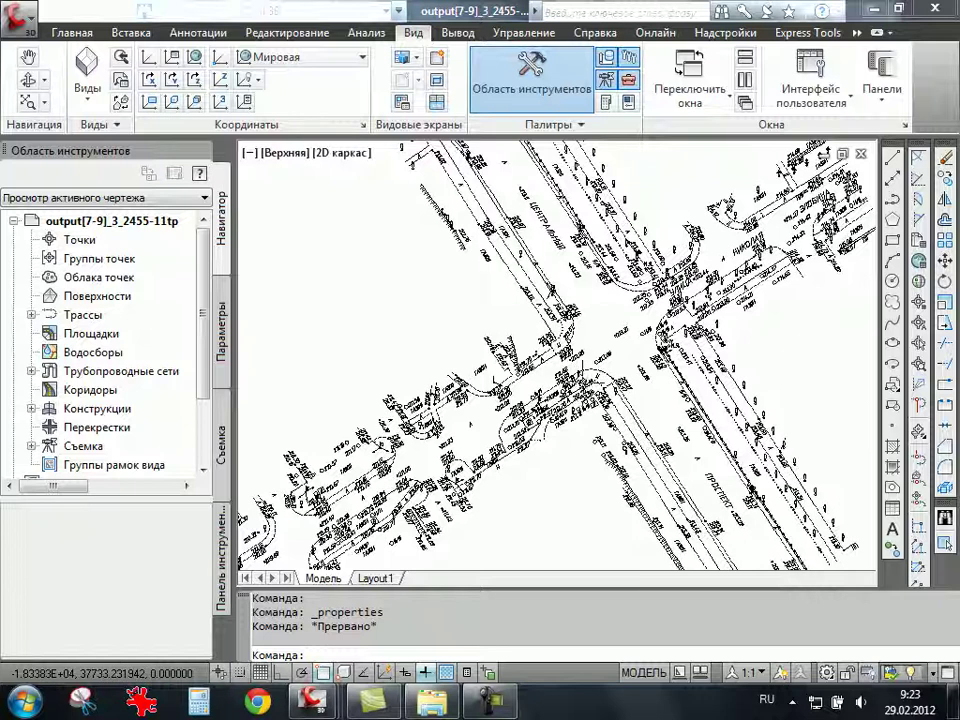
pyautogui.scroll(-2, 435, 280)
pyautogui.scroll(-3, 450, 288)
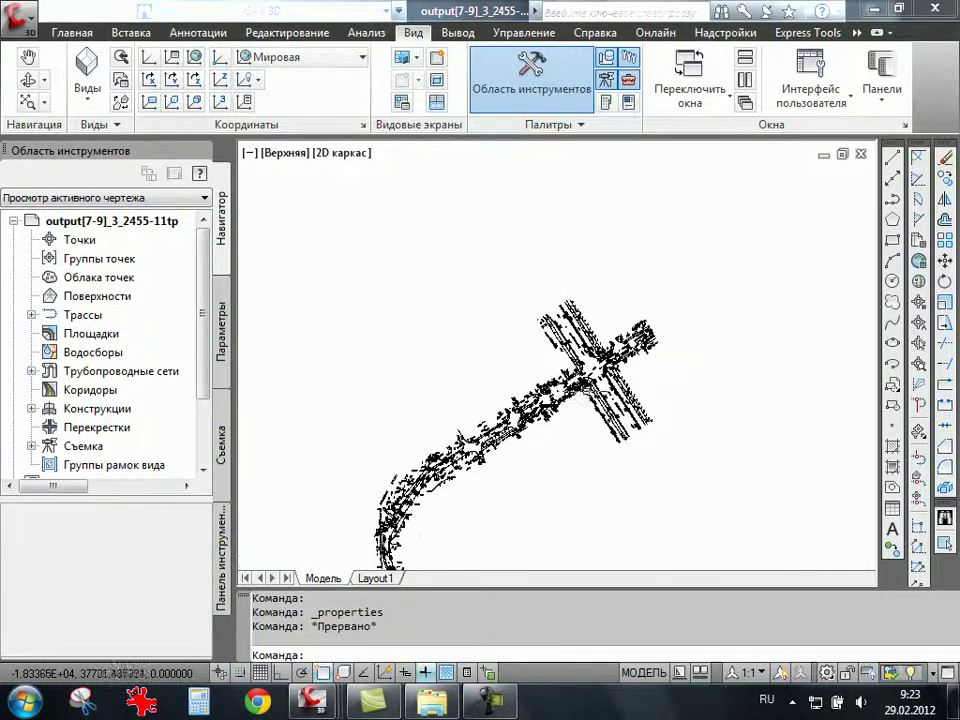
pyautogui.scroll(1, 450, 288)
pyautogui.scroll(1, 450, 288)
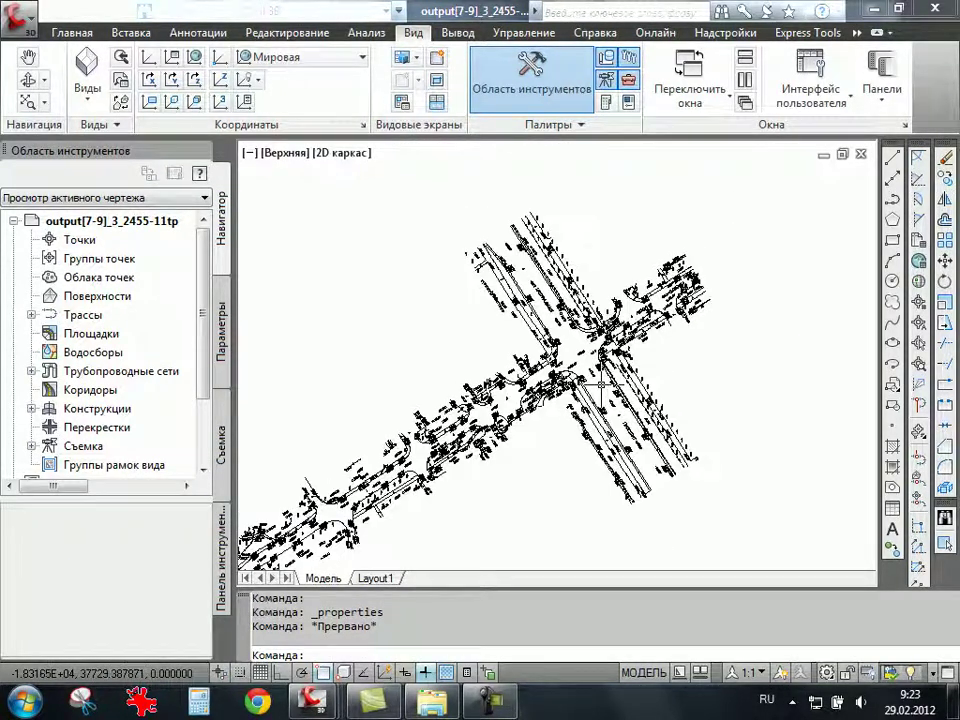
pyautogui.scroll(-3, 560, 390)
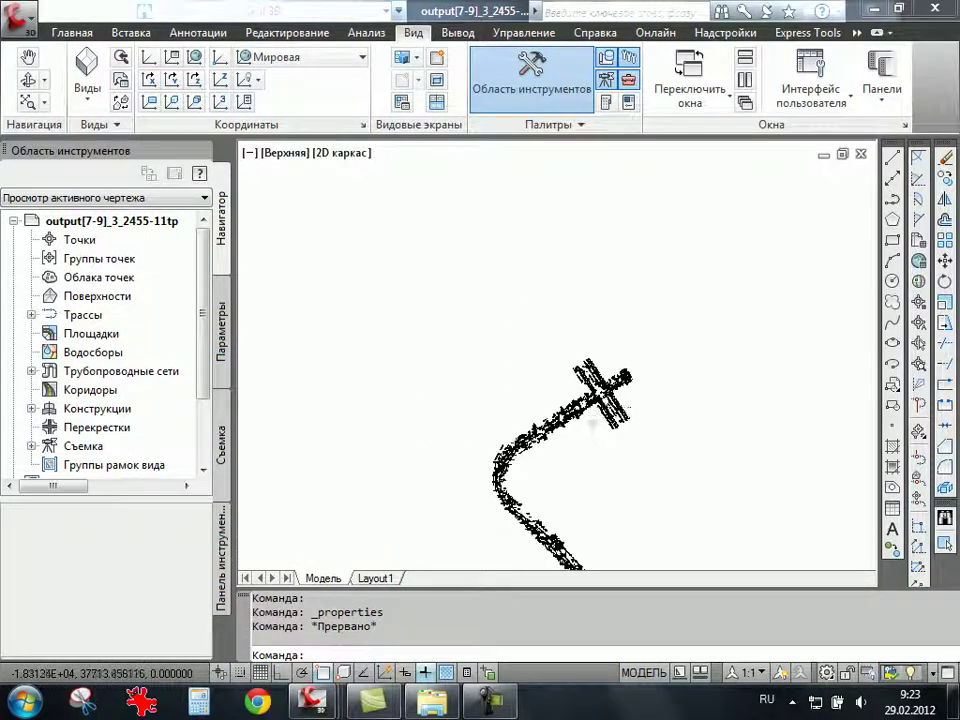
pyautogui.scroll(1, 541, 388)
# Re-centre the road and adjust the zoom until the whole intersection fills the viewport.
pyautogui.moveTo(541, 388)
pyautogui.mouseDown(button='middle')
pyautogui.moveTo(553, 390)
pyautogui.moveTo(553, 332)
pyautogui.mouseUp(button='middle')
pyautogui.scroll(3, 553, 320)
pyautogui.scroll(2, 555, 300)
pyautogui.scroll(-2, 555, 285)
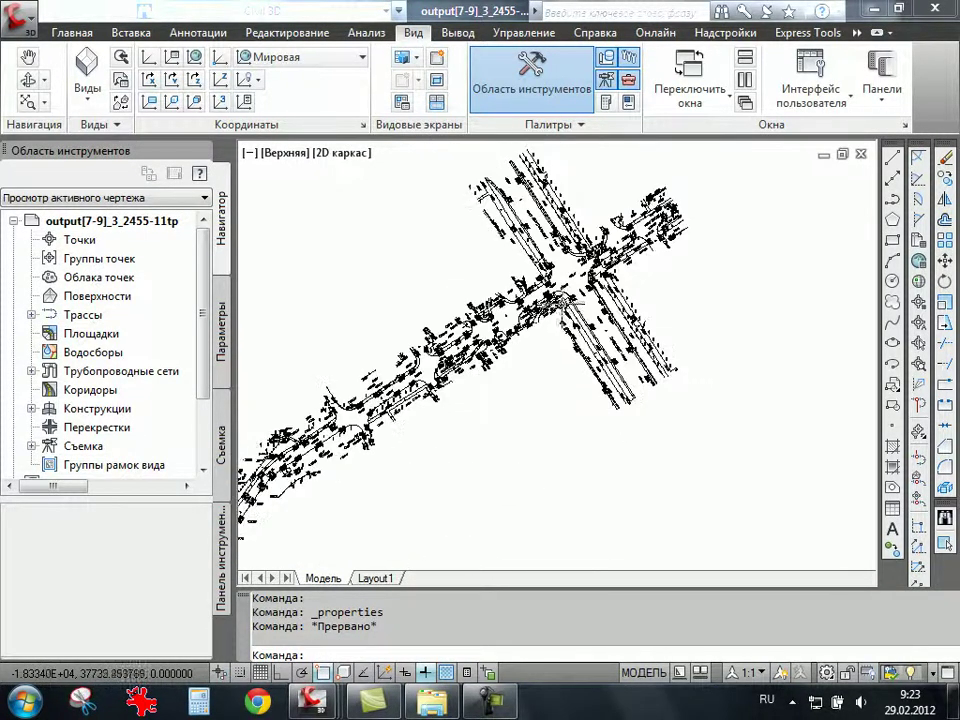
pyautogui.scroll(-1, 555, 278)
pyautogui.scroll(3, 566, 290)
pyautogui.scroll(2, 560, 292)
pyautogui.scroll(-1, 555, 295)
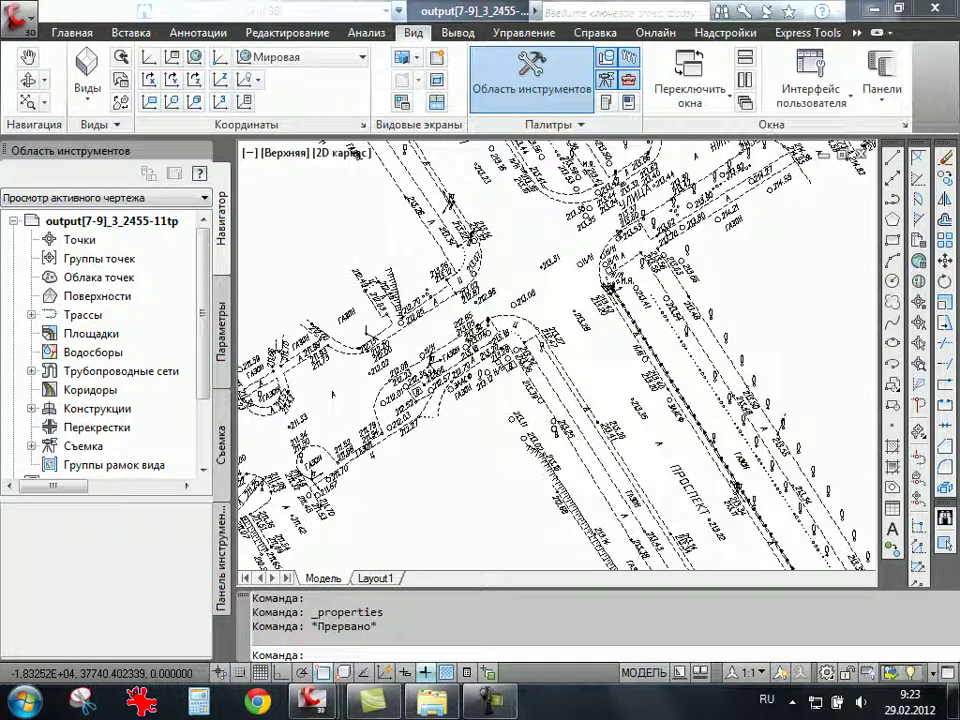
pyautogui.scroll(-2, 548, 297)
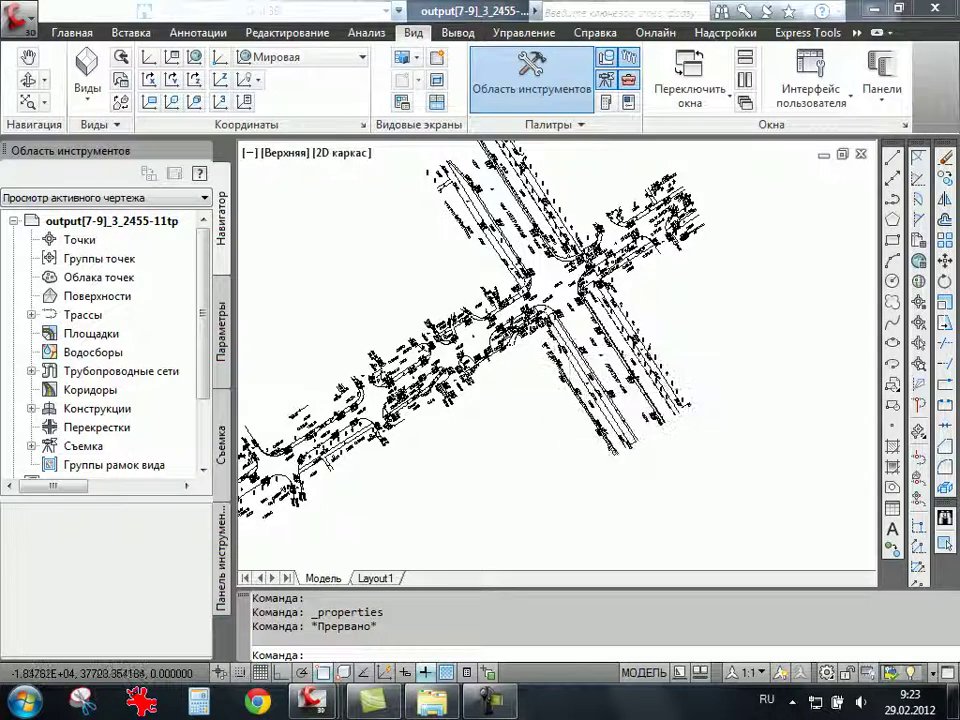
# Review the drawing's Edit Drawing Settings (feet units, coordinate zone) from the Settings tree without applying changes.
pyautogui.click(222, 330)
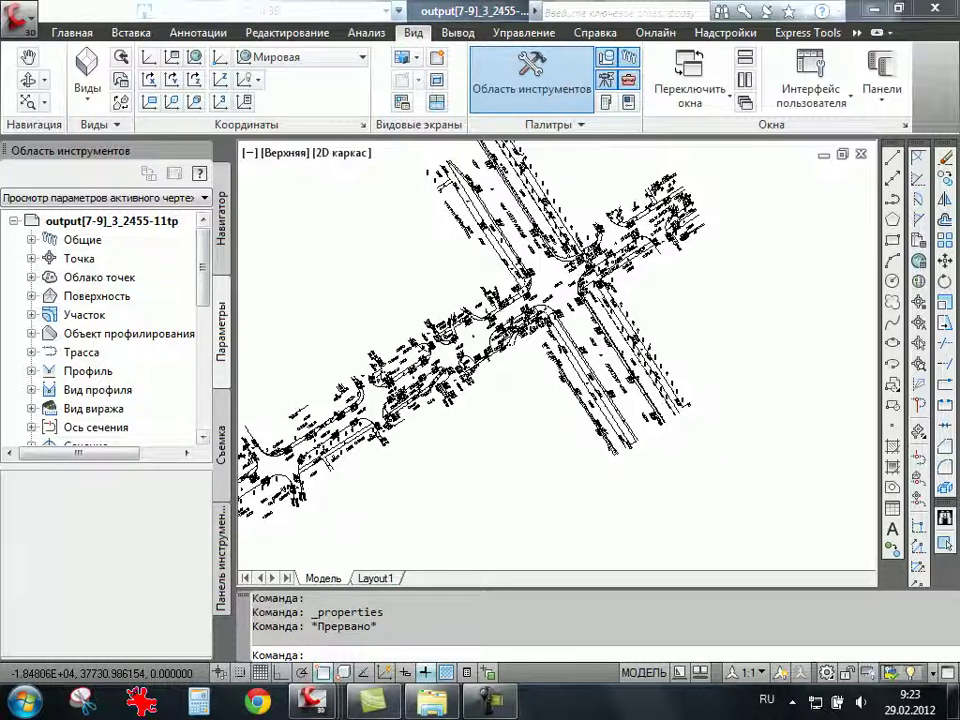
pyautogui.moveTo(106, 462); pyautogui.dragTo(106, 492)
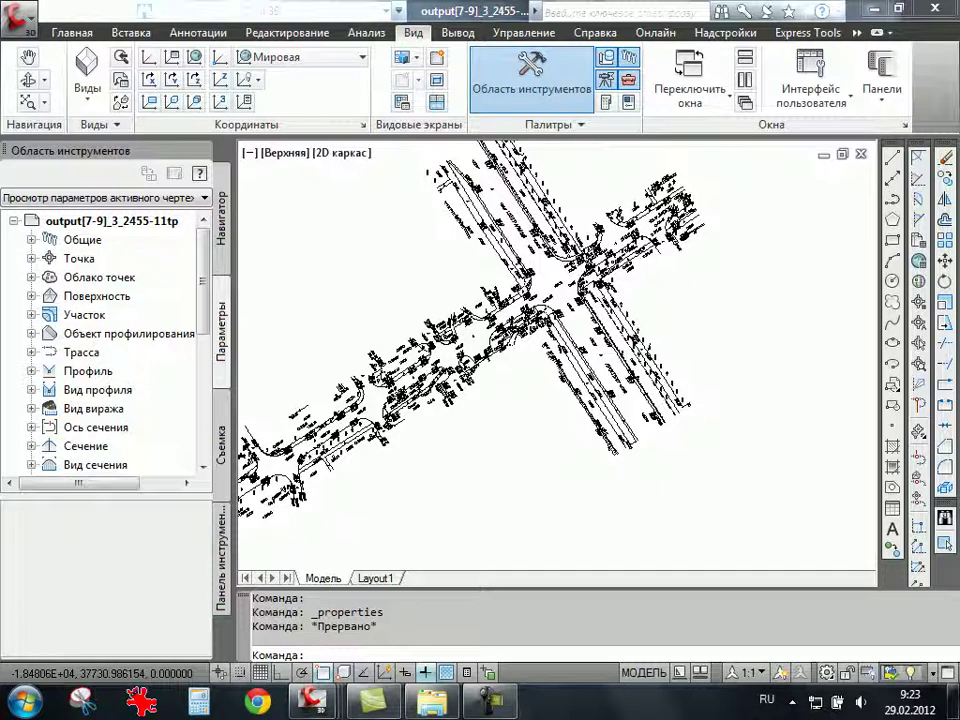
pyautogui.click(112, 220)
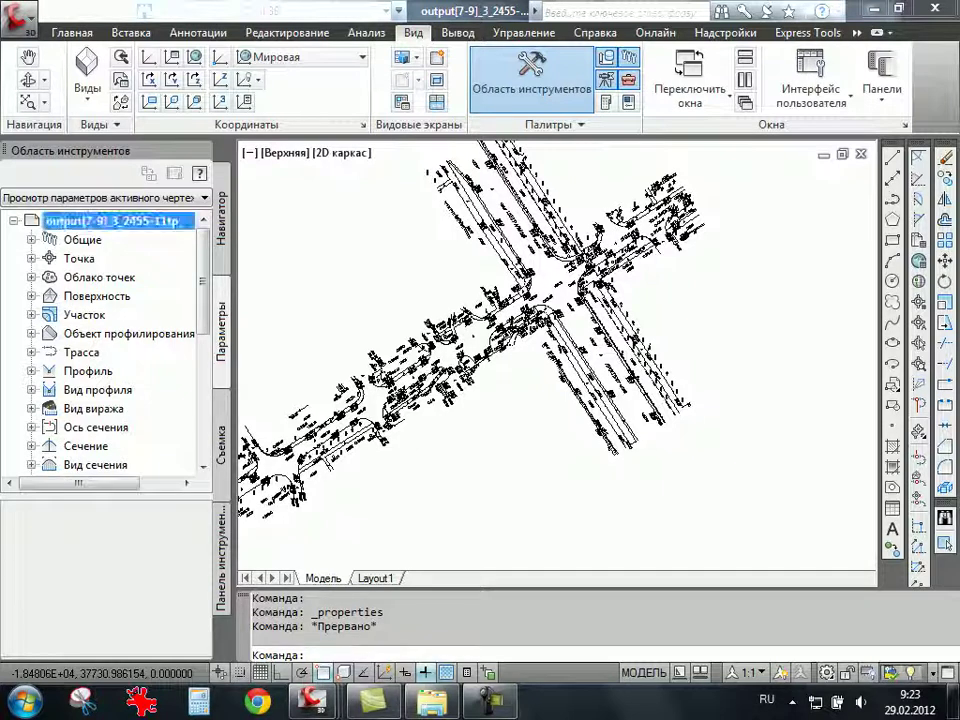
pyautogui.rightClick(116, 221)
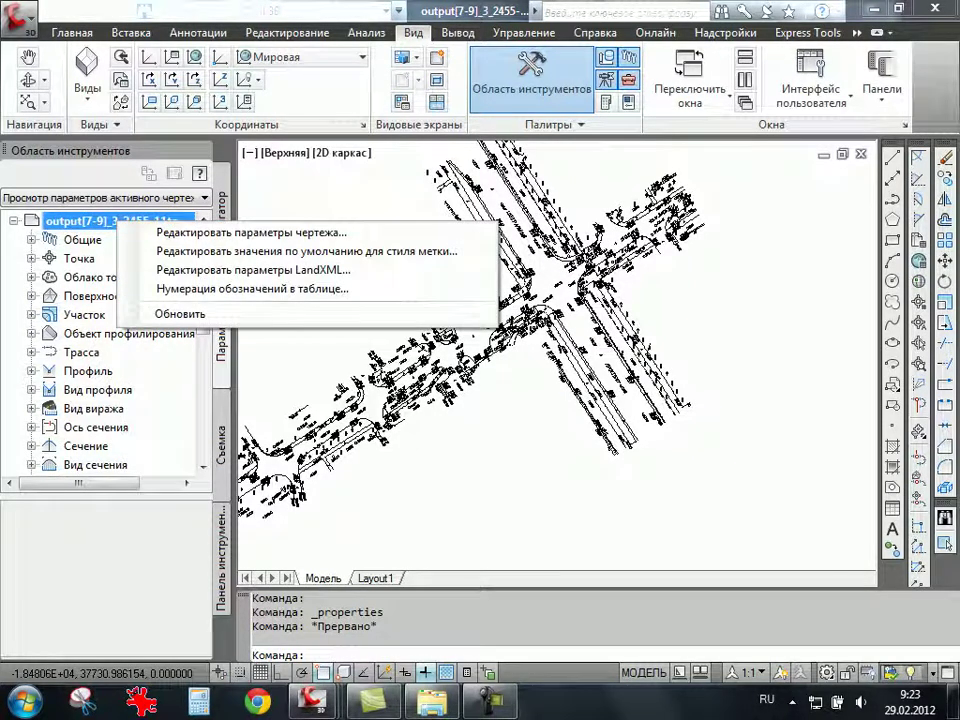
pyautogui.click(200, 232)
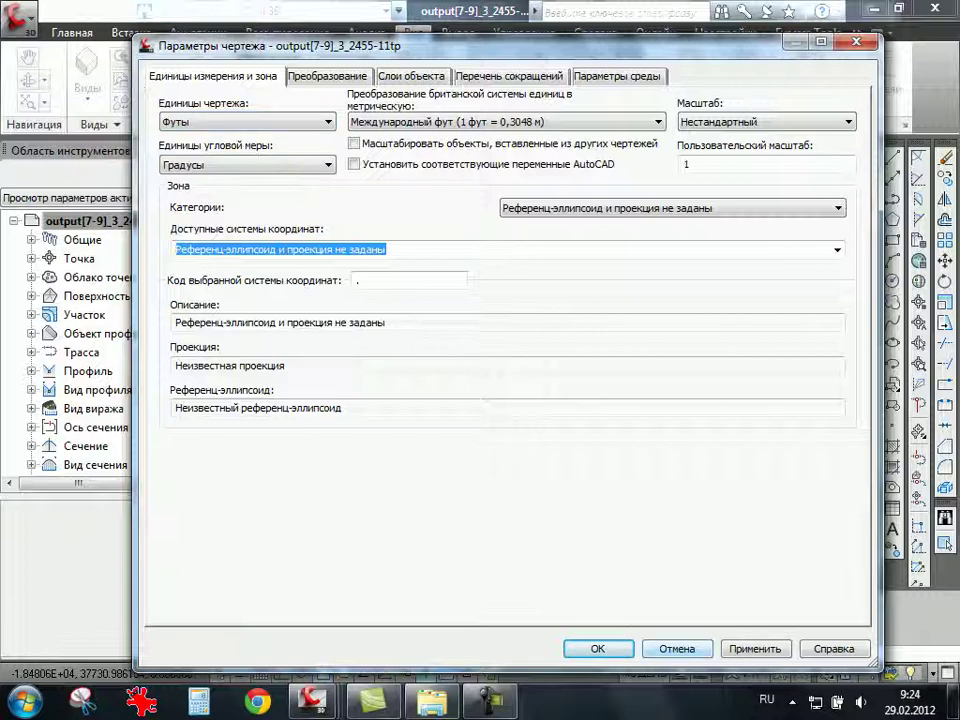
pyautogui.press('Escape')
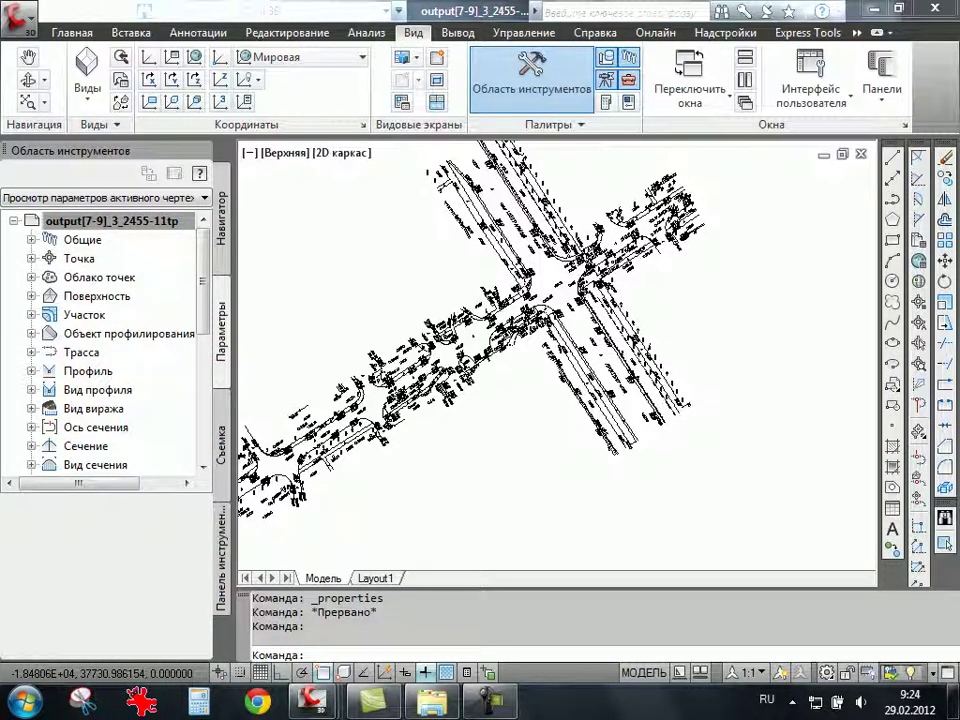
# Run the Единицы чертежа converter under C3D Extensions > Общие and switch the drawing to metric.
pyautogui.click(497, 422)
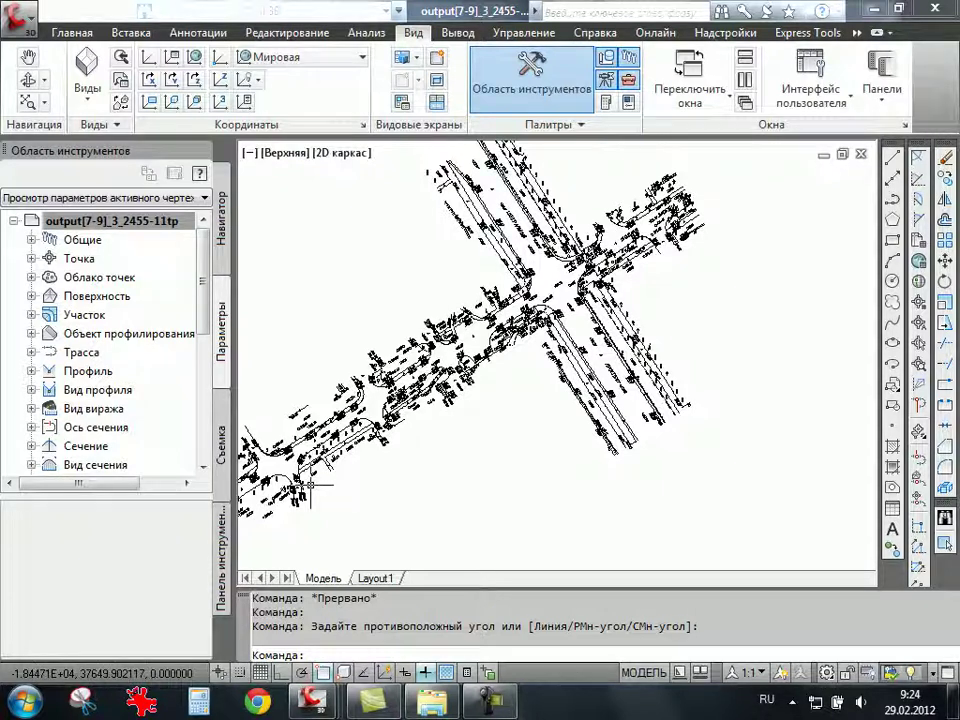
pyautogui.click(222, 560)
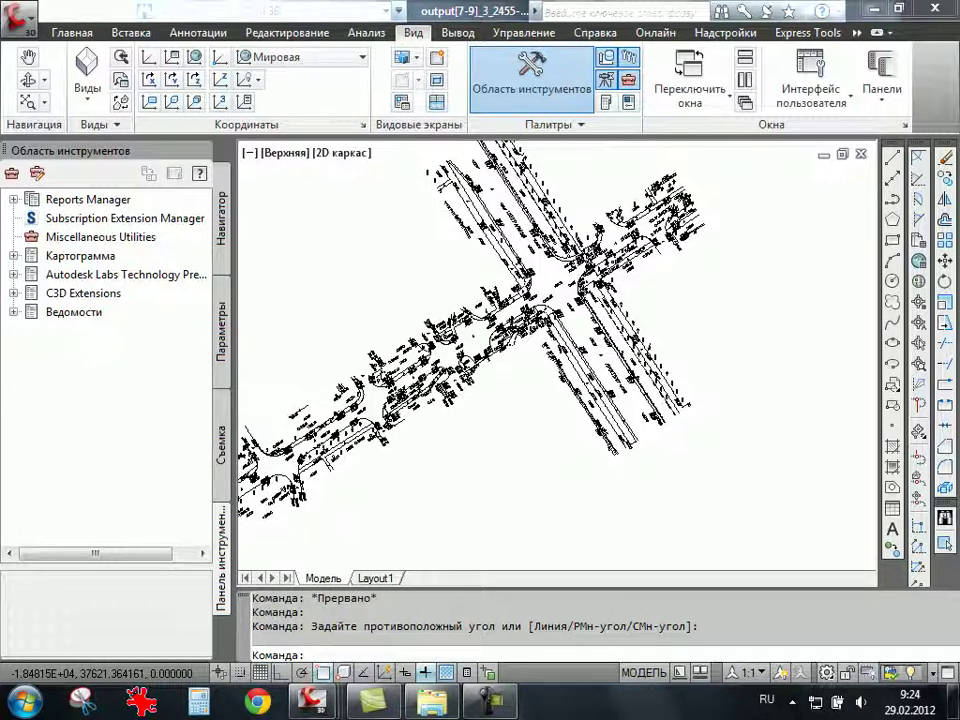
pyautogui.click(14, 293)
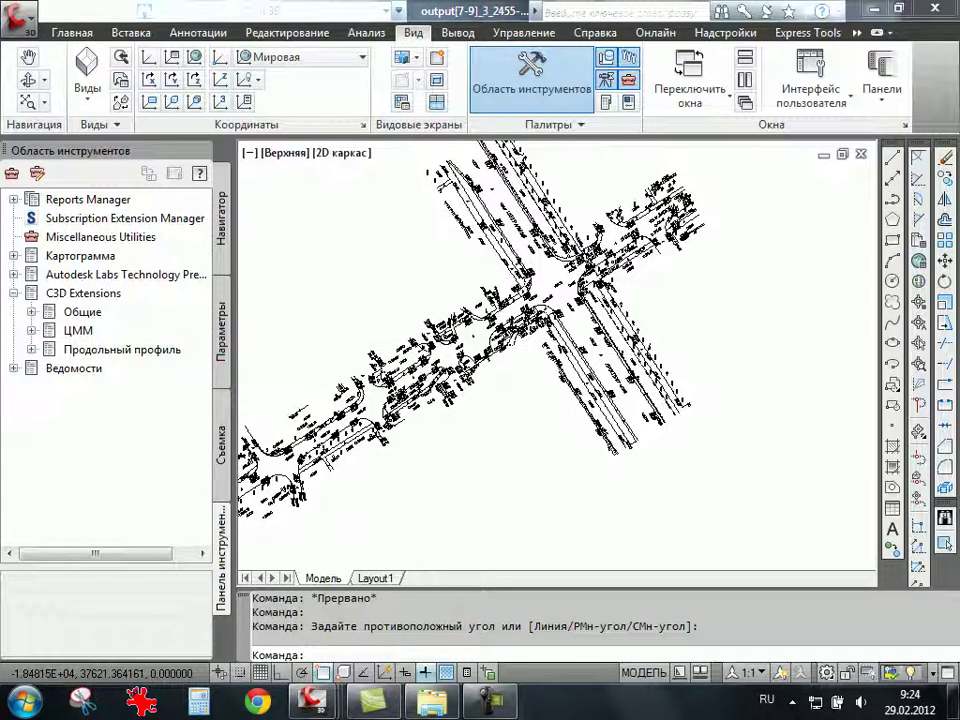
pyautogui.click(32, 330)
pyautogui.click(32, 330)
pyautogui.click(32, 311)
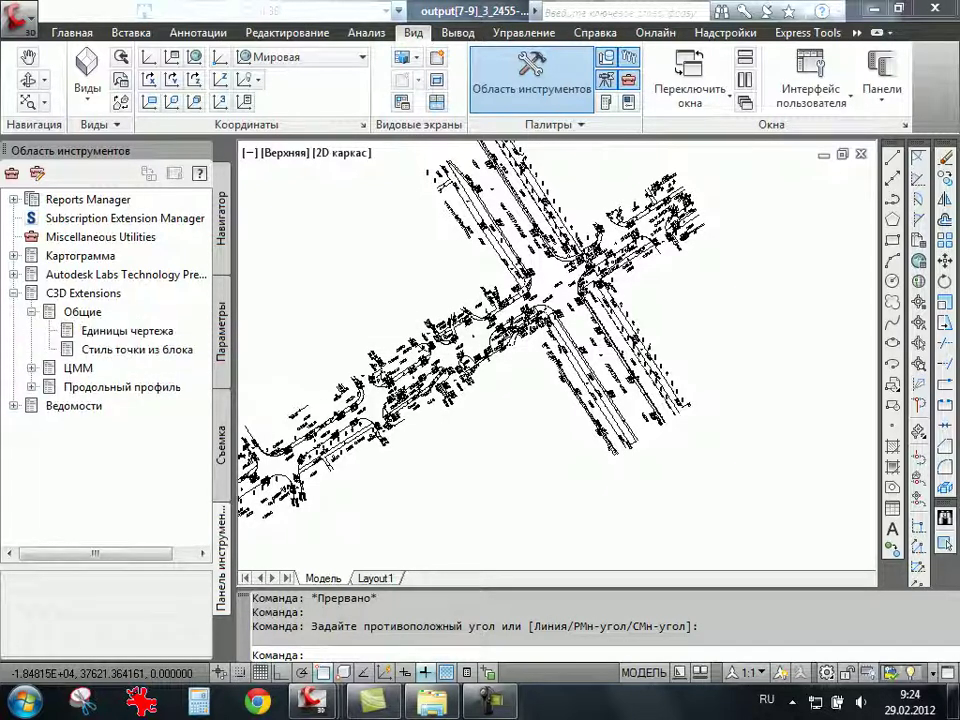
pyautogui.click(127, 330)
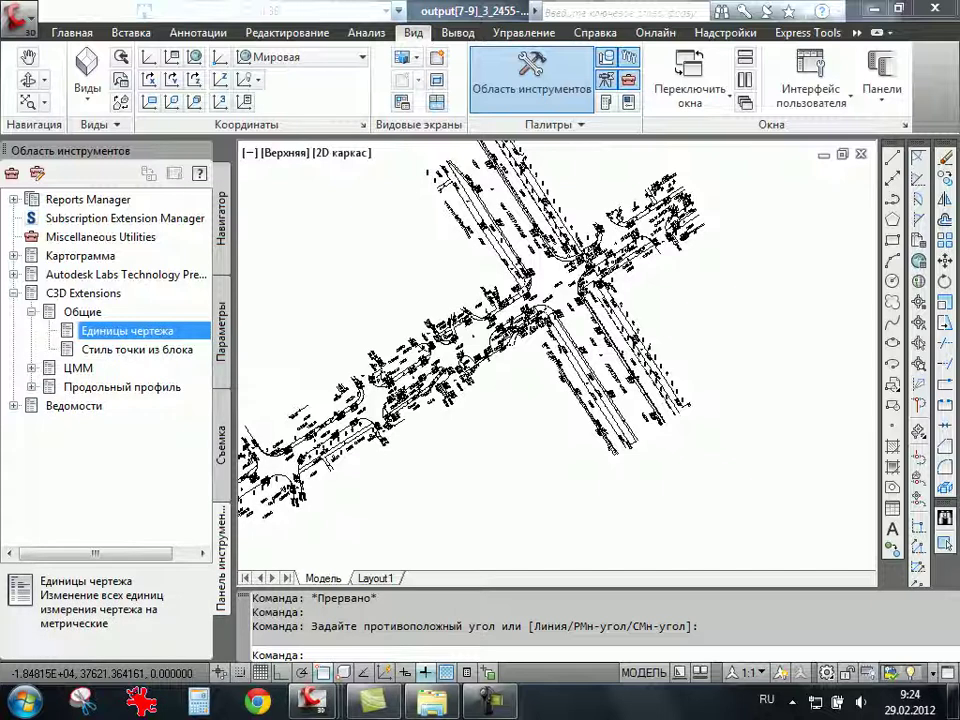
pyautogui.rightClick(175, 330)
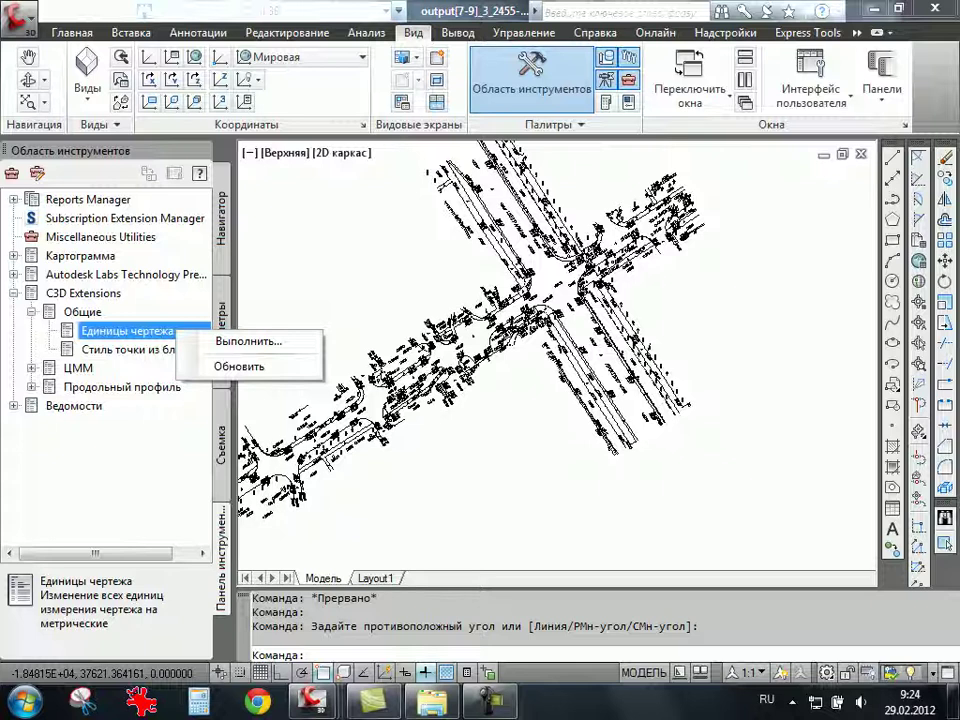
pyautogui.click(248, 341)
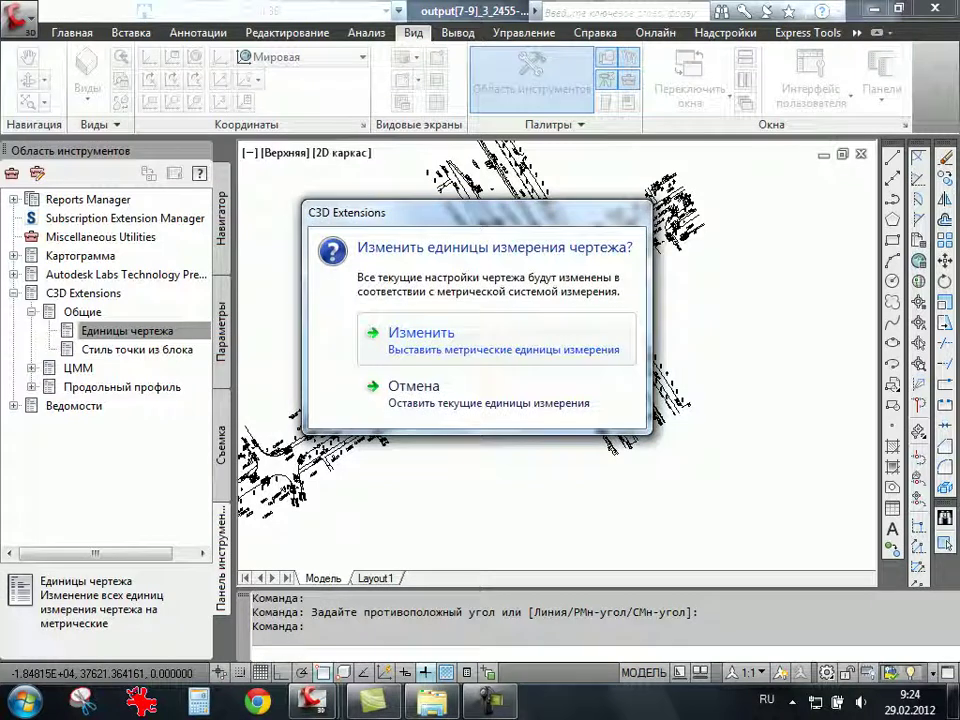
pyautogui.click(420, 338)
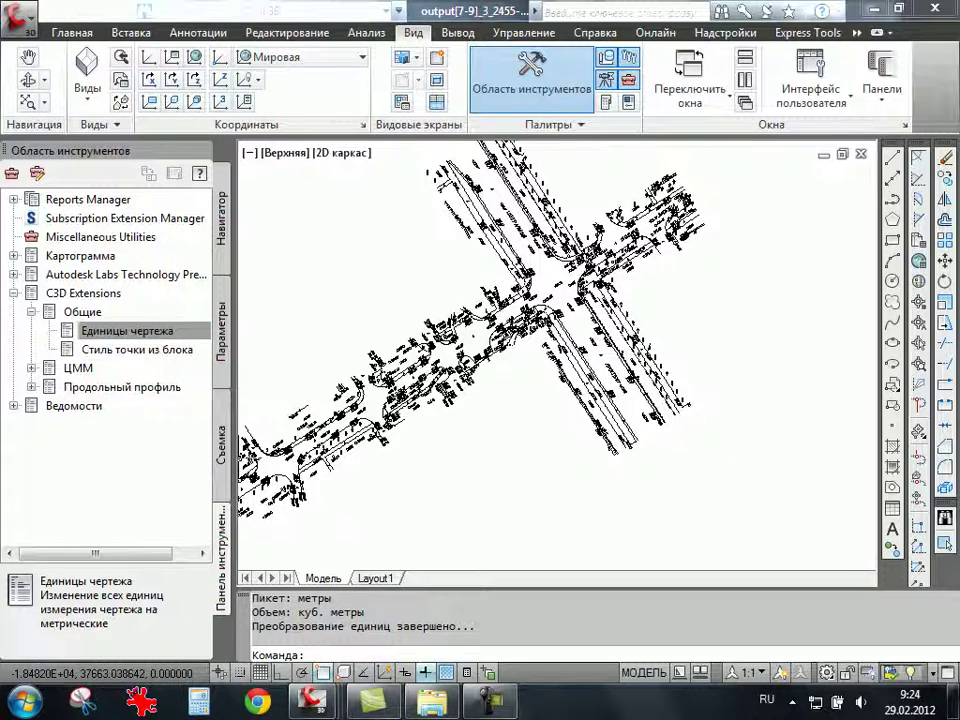
# Turn off the Съемка palette on the Главная tab to close the Survey toolspace tab.
pyautogui.click(70, 30)
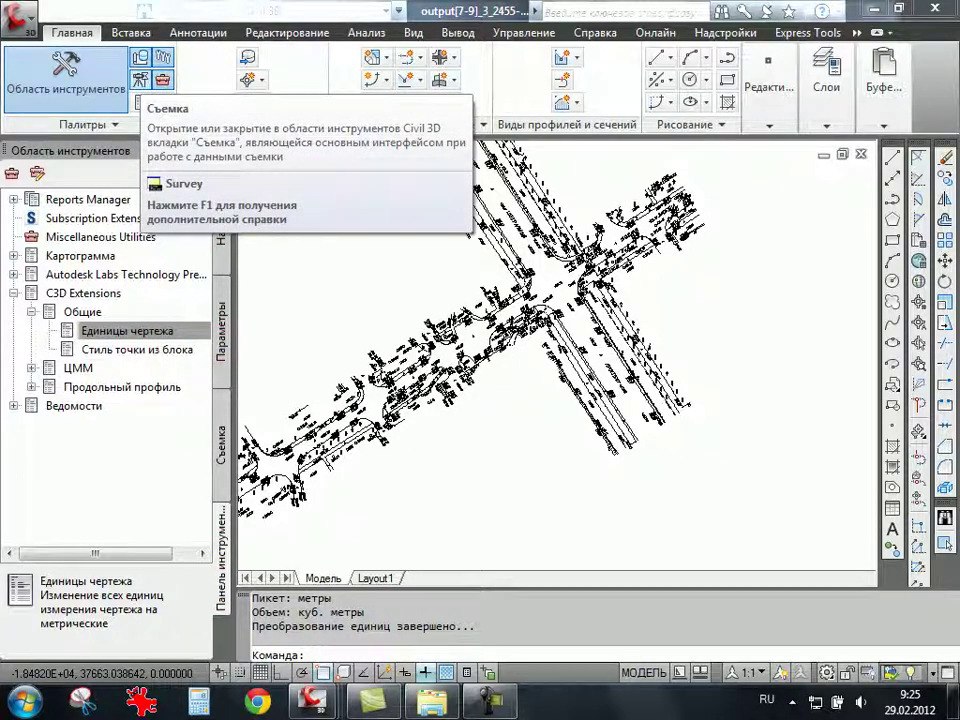
pyautogui.click(140, 79)
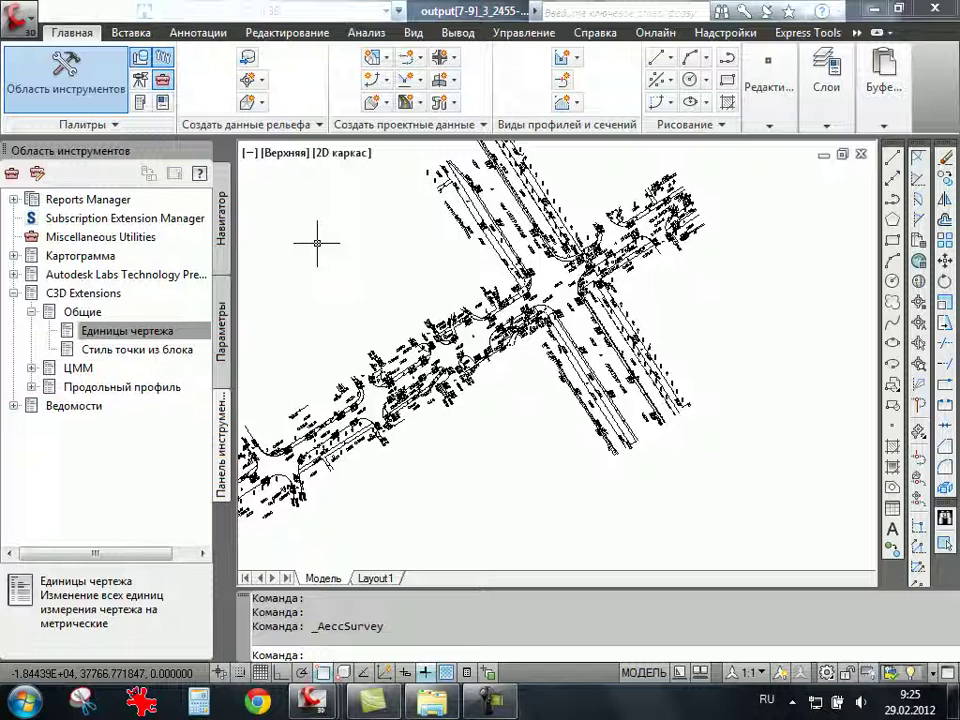
pyautogui.scroll(1, 300, 248)
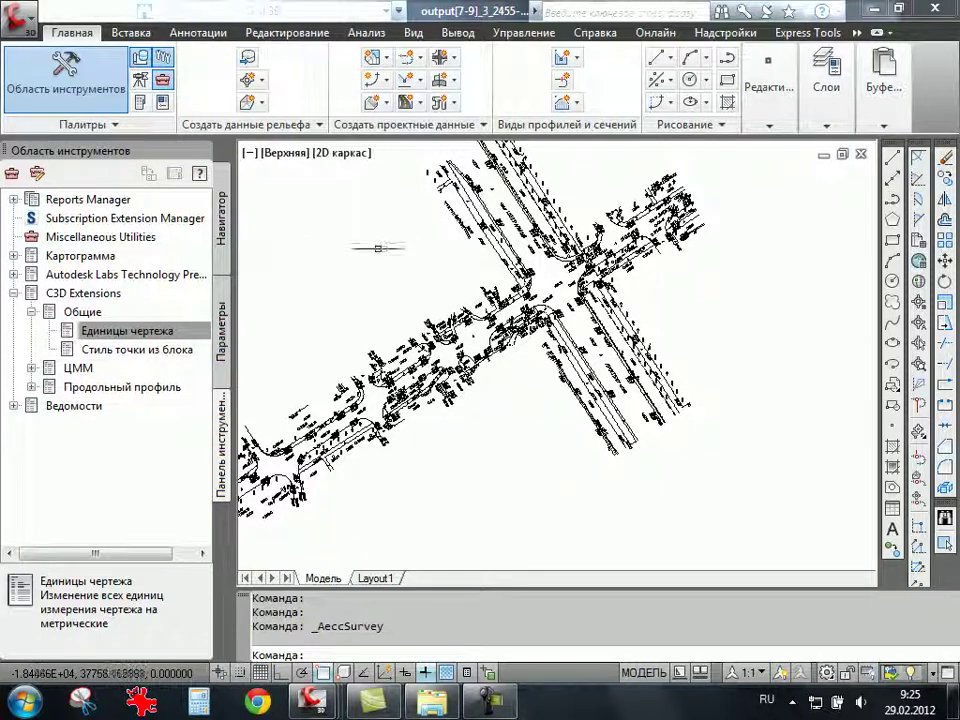
pyautogui.scroll(-2, 395, 256)
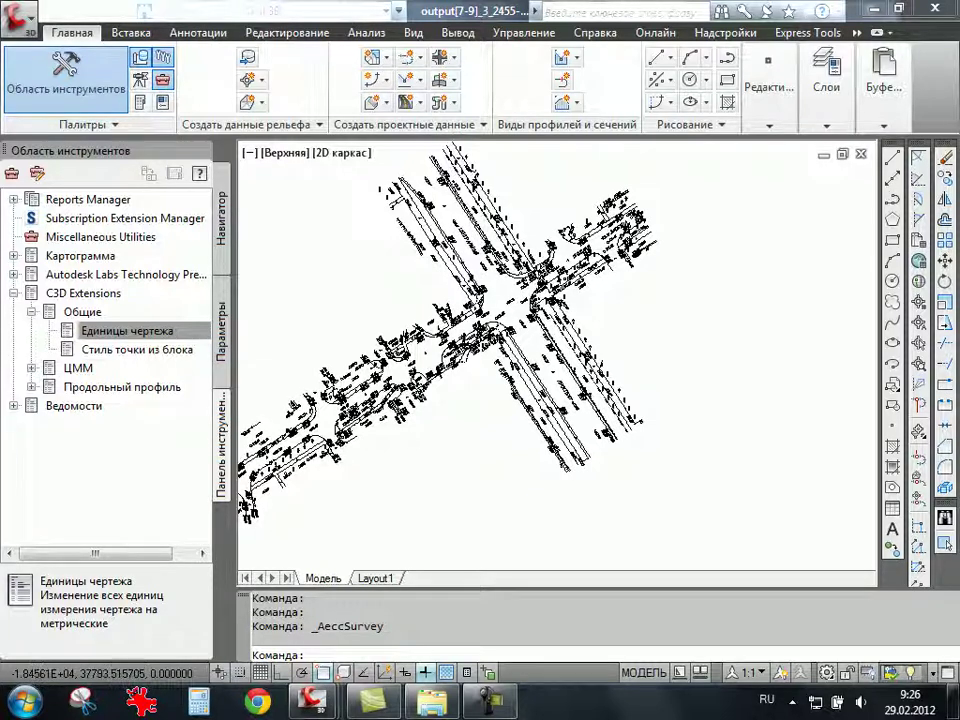
pyautogui.click(18, 14)
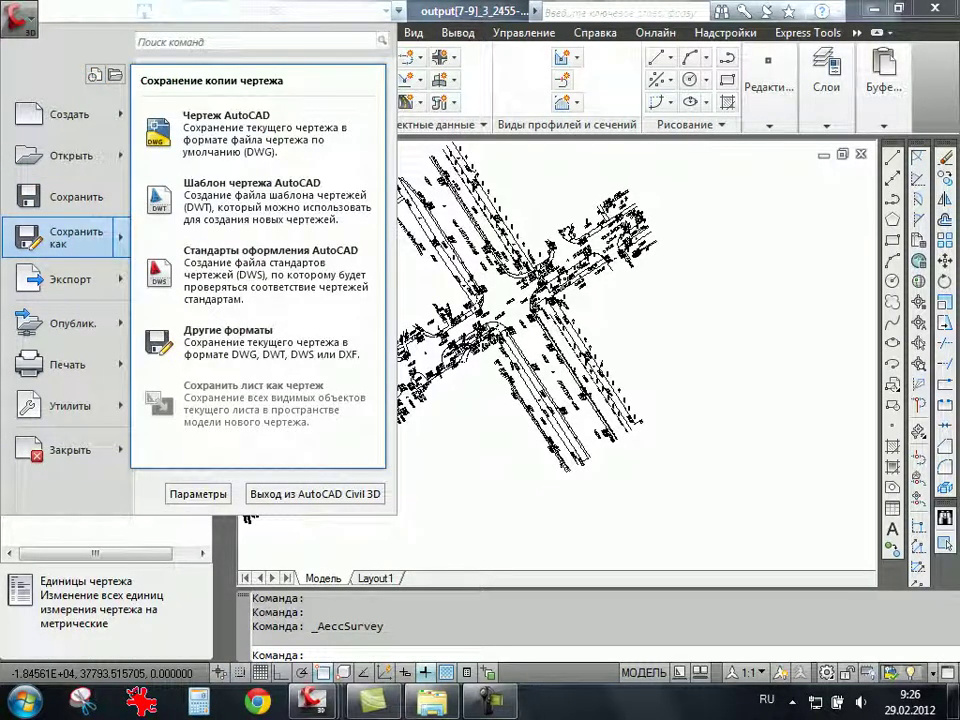
# Save the drawing as an AutoCAD drawing named москва.dwg in the учеба folder.
pyautogui.click(60, 237)
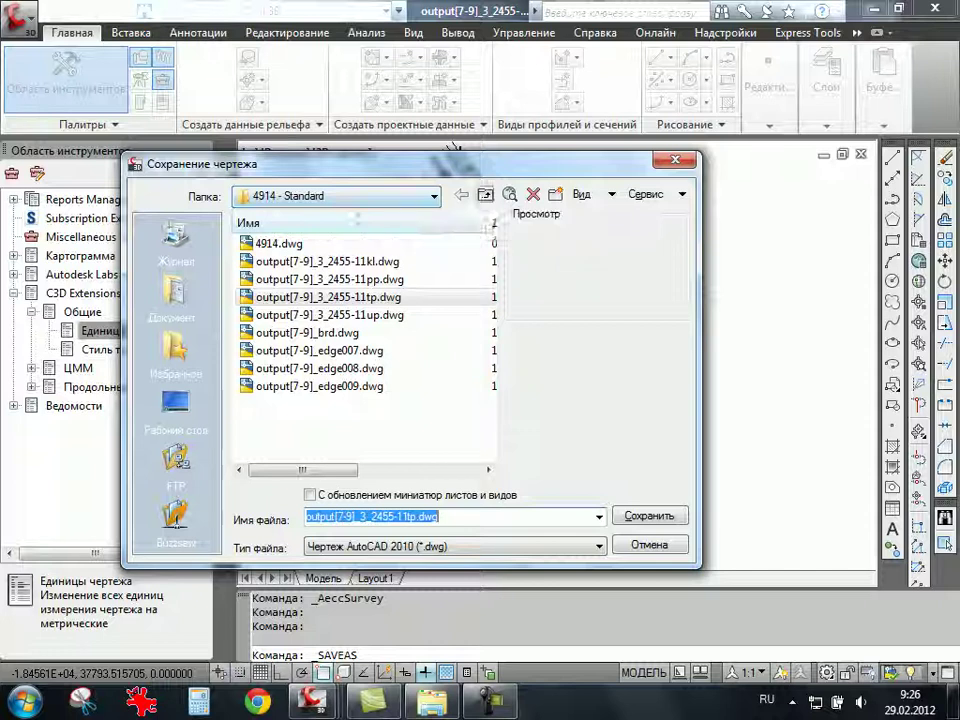
pyautogui.click(485, 194)
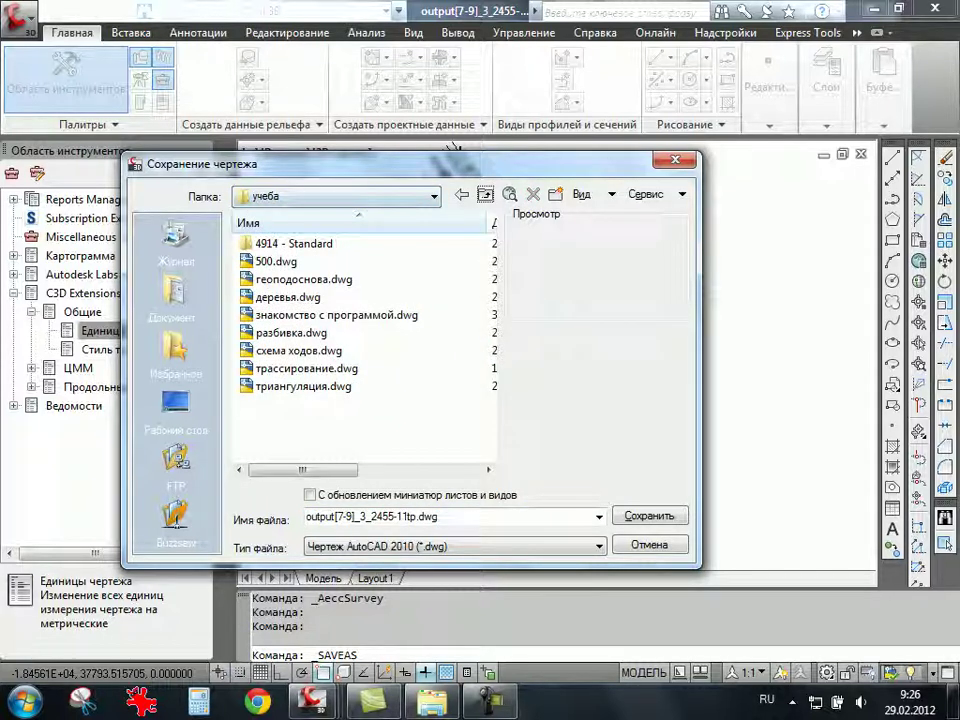
pyautogui.click(370, 517)
pyautogui.moveTo(306, 517); pyautogui.dragTo(416, 517)
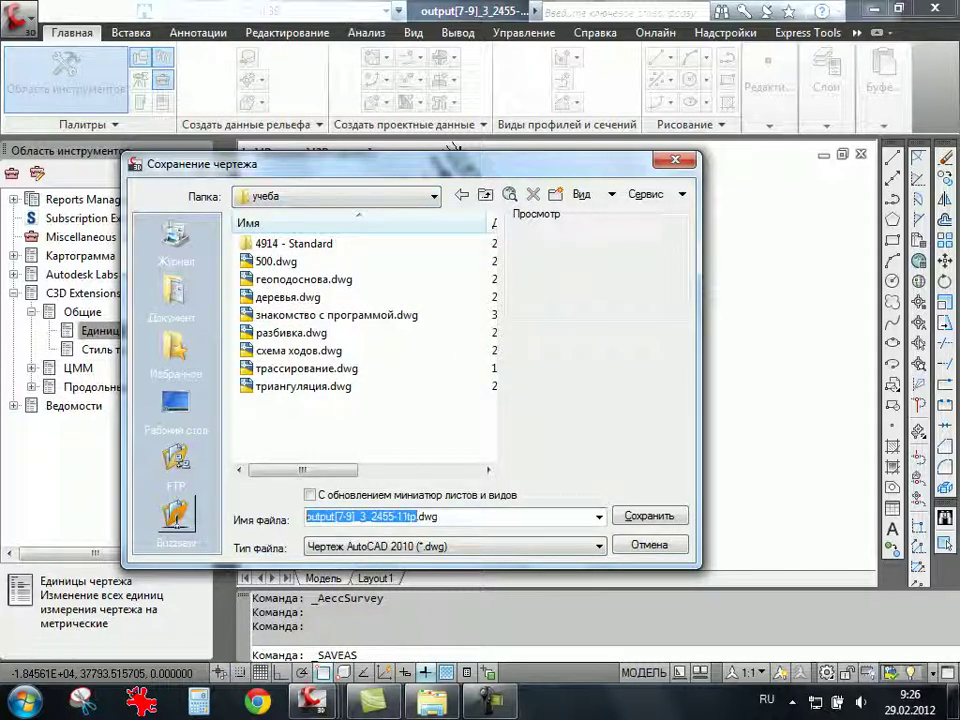
pyautogui.write('мо')
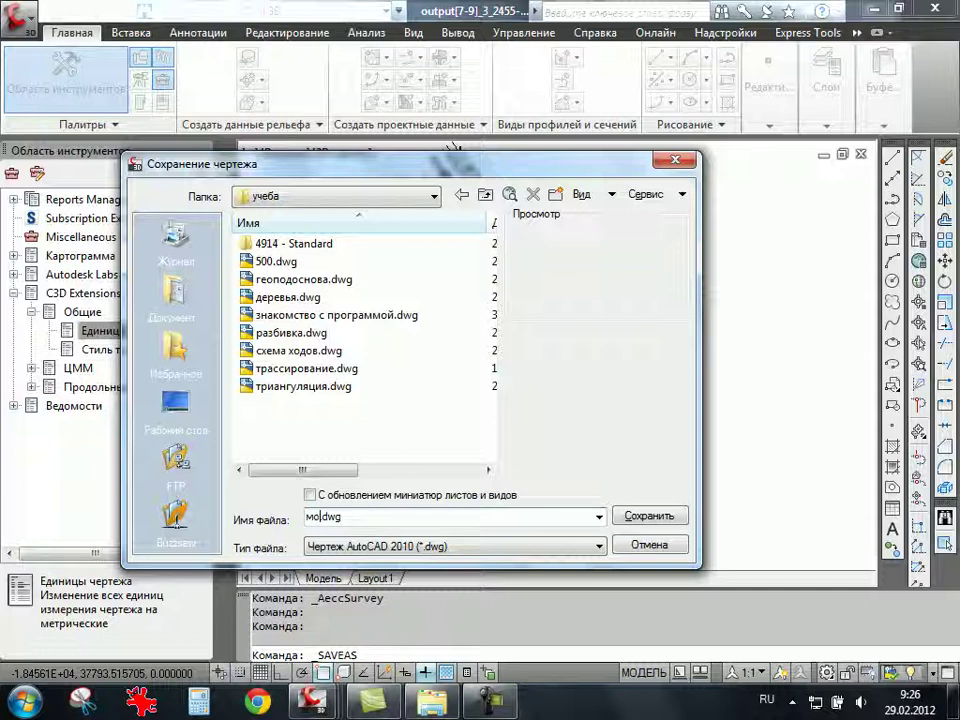
pyautogui.write('сква')
pyautogui.click(647, 516)
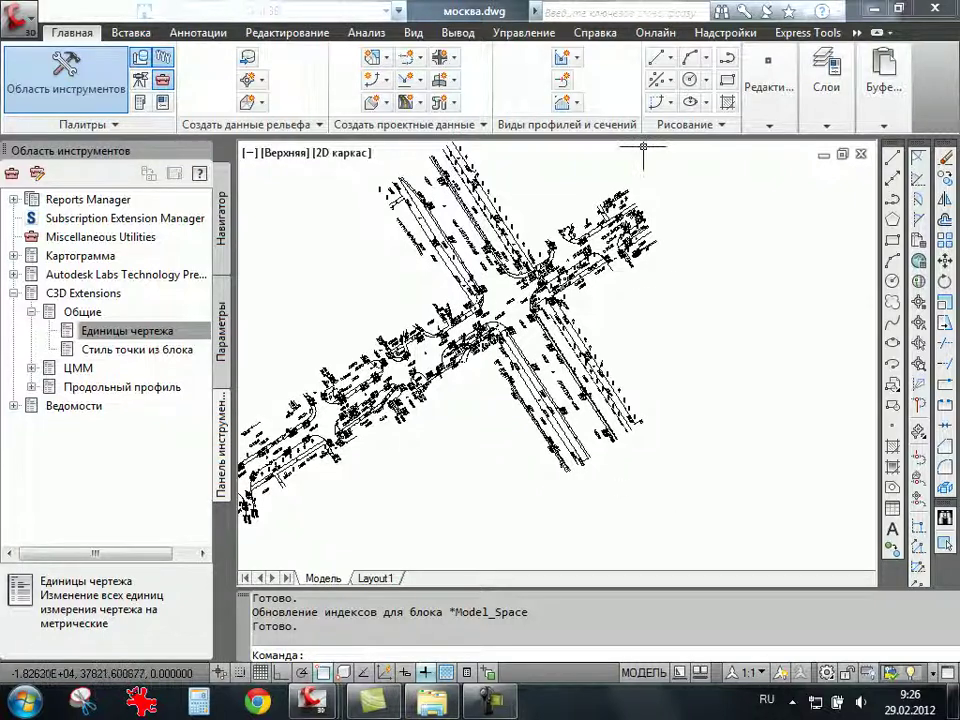
# Start Управление > Стили > Импорт and load трассирование.dwg from the учеба folder as the style source.
pyautogui.click(523, 32)
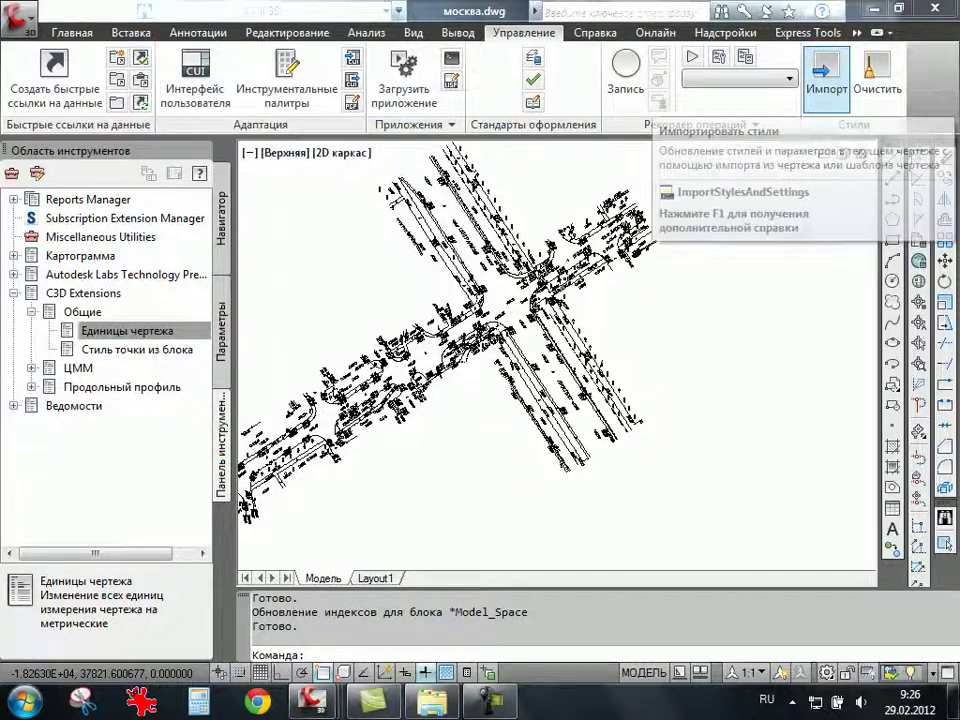
pyautogui.click(826, 72)
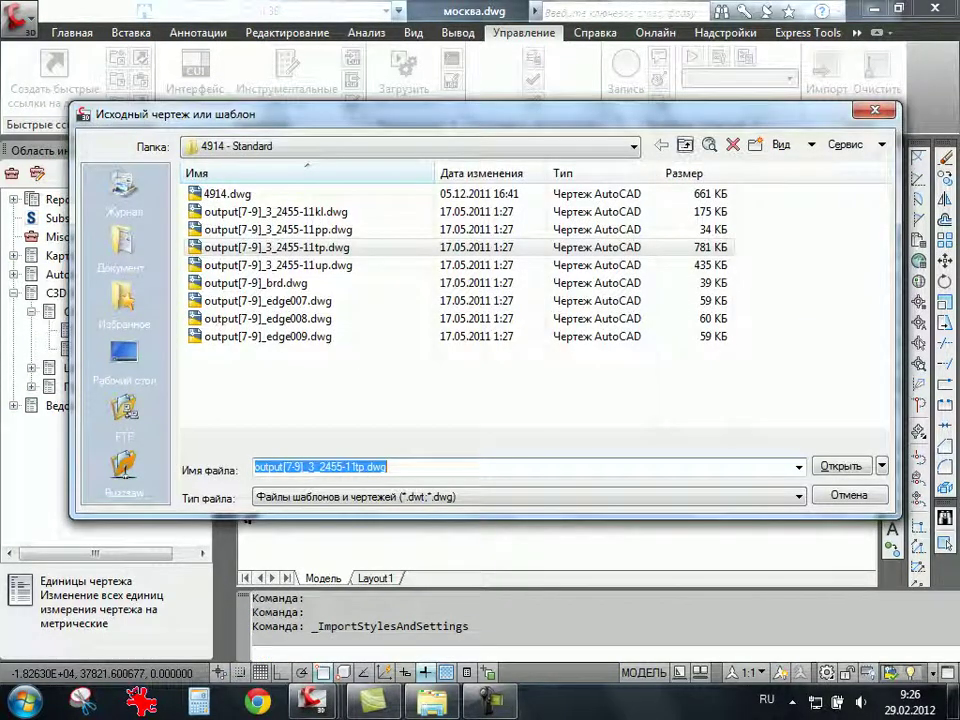
pyautogui.click(685, 145)
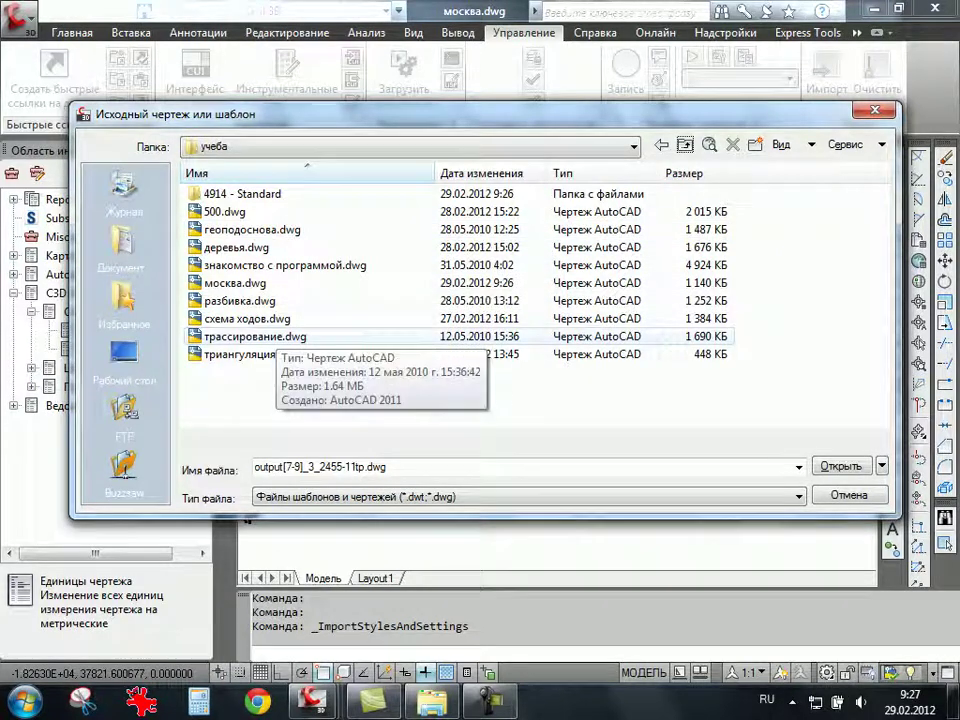
pyautogui.click(260, 337)
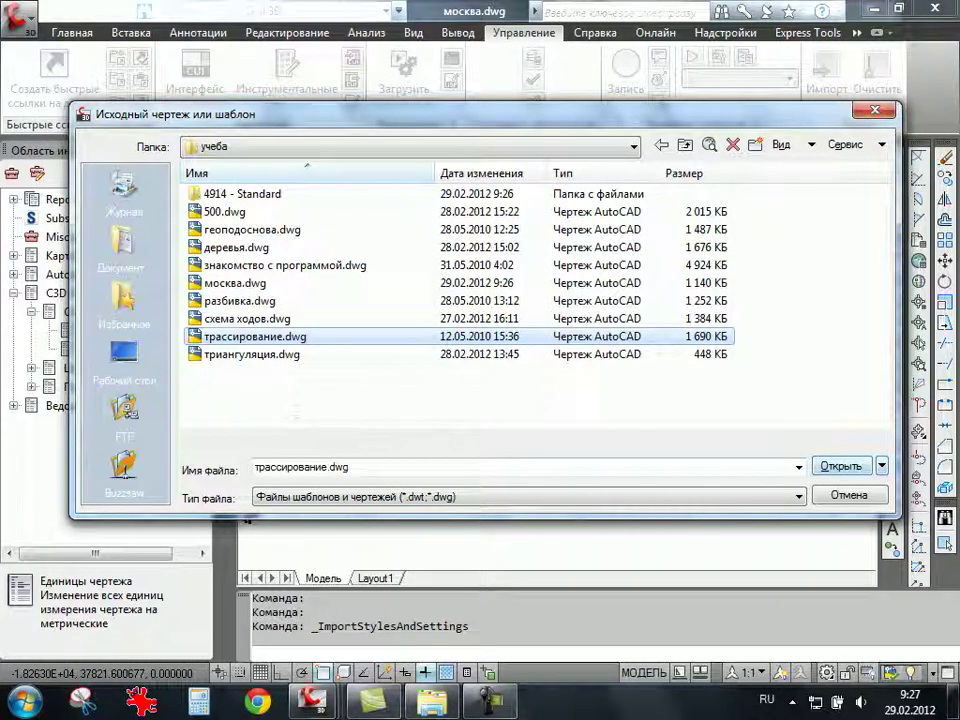
pyautogui.click(840, 466)
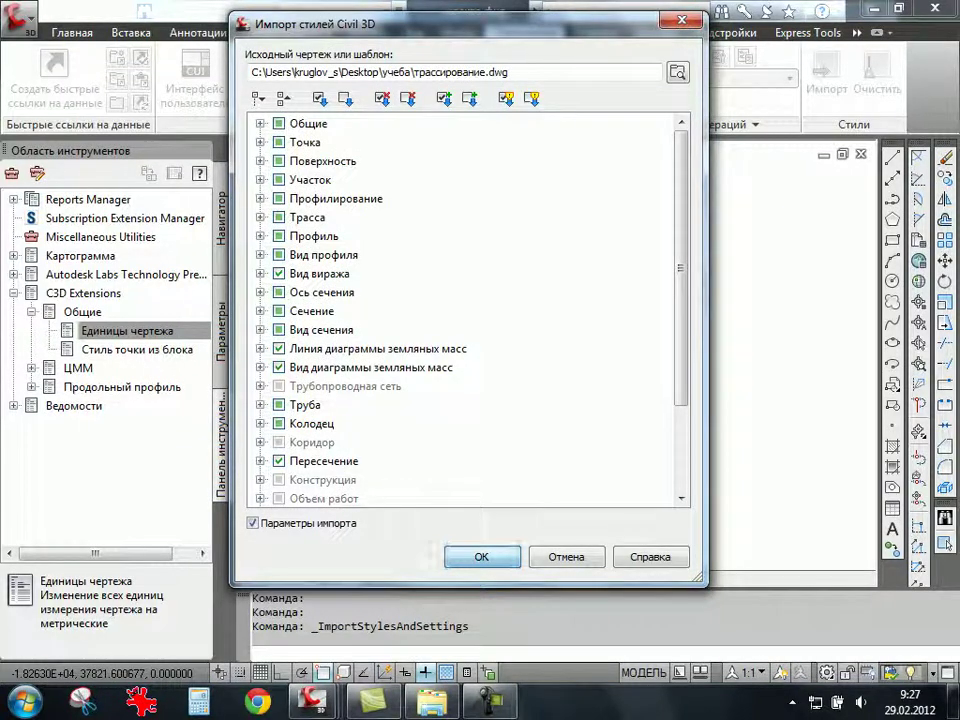
# Import the 629 styles and settings from трассирование.dwg, then zoom into the intersection.
pyautogui.press('Return')
pyautogui.press('Return')
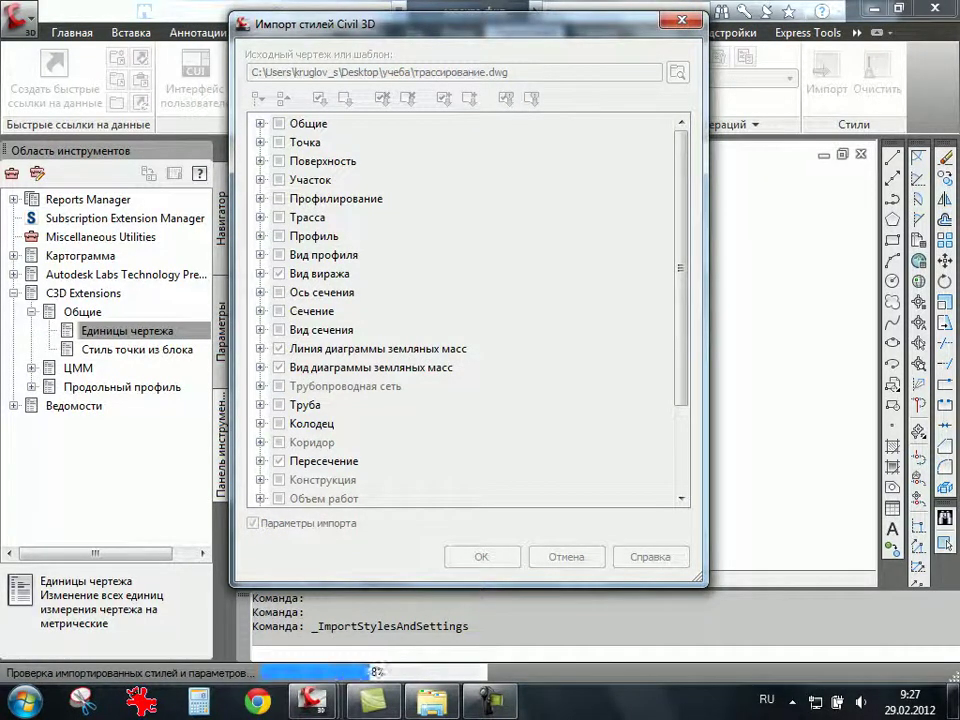
pyautogui.click(612, 356)
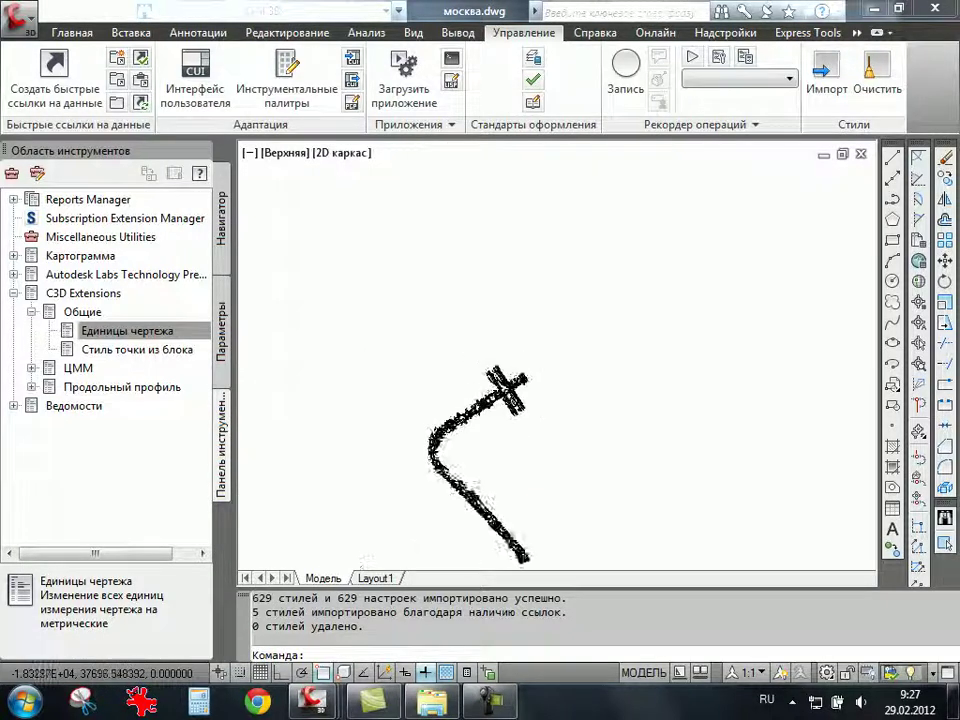
pyautogui.scroll(2, 513, 462)
pyautogui.scroll(1, 513, 465)
pyautogui.scroll(1, 513, 468)
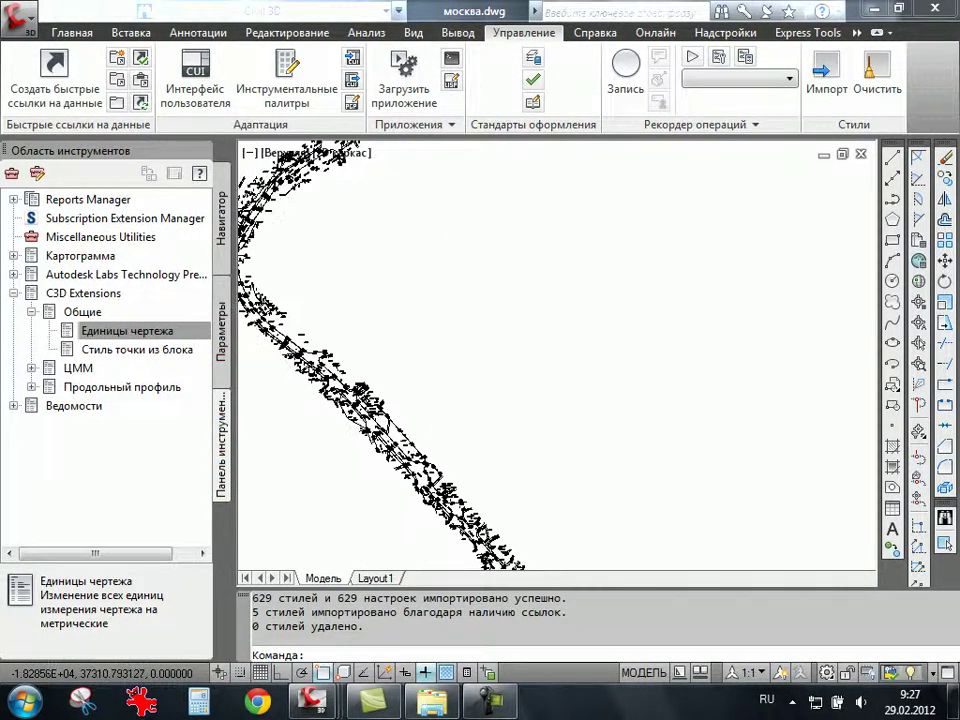
pyautogui.scroll(-2, 513, 472)
pyautogui.scroll(2, 490, 325)
pyautogui.scroll(2, 470, 330)
pyautogui.scroll(1, 470, 330)
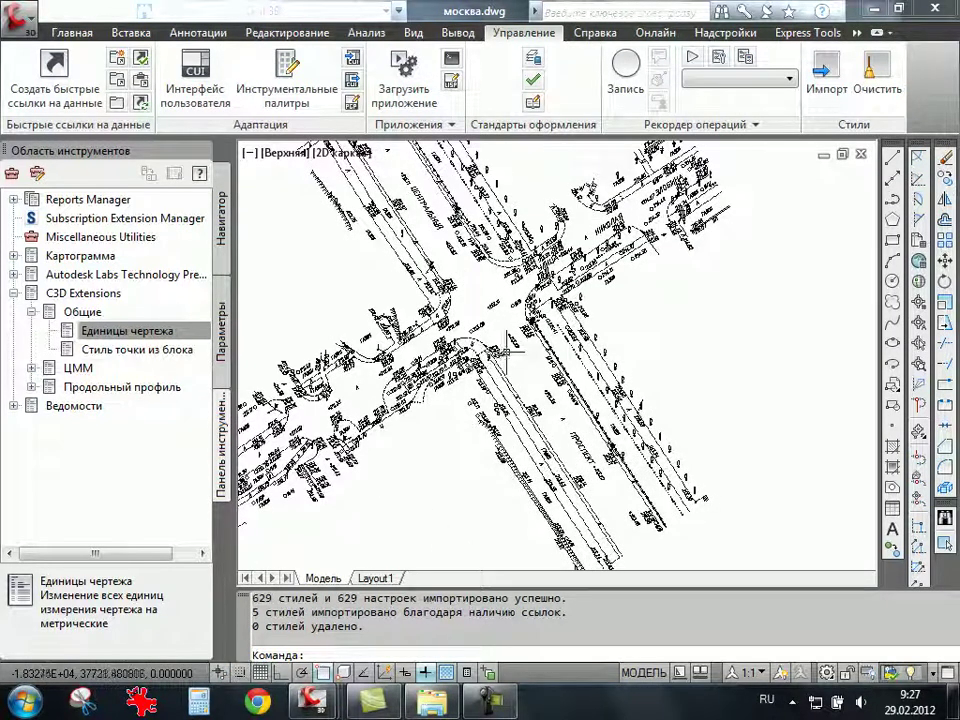
pyautogui.scroll(-1, 485, 372)
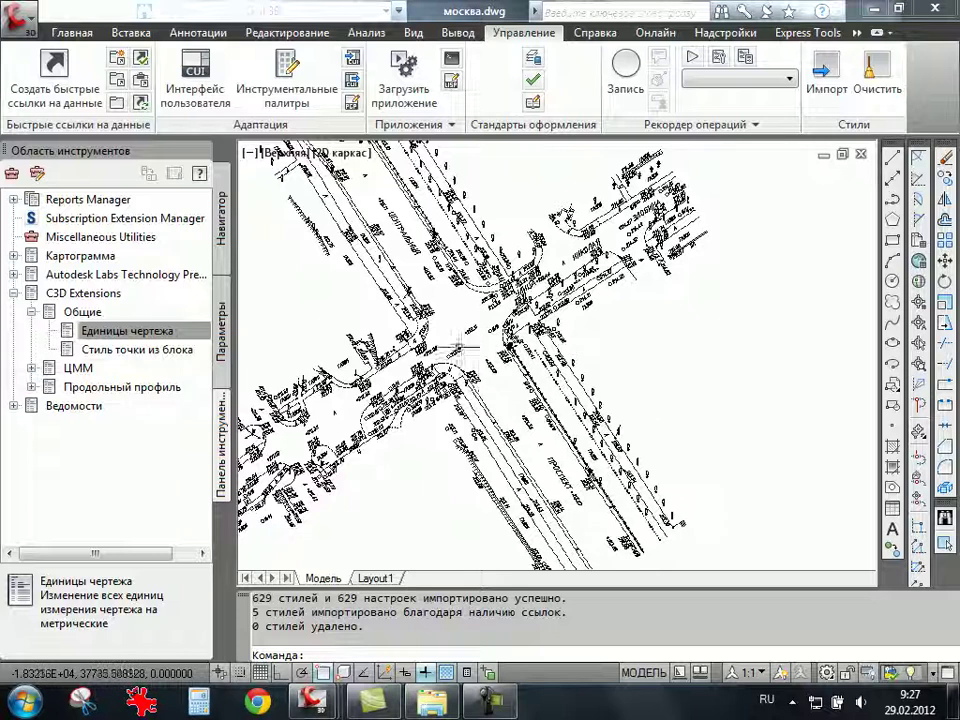
pyautogui.scroll(1, 485, 361)
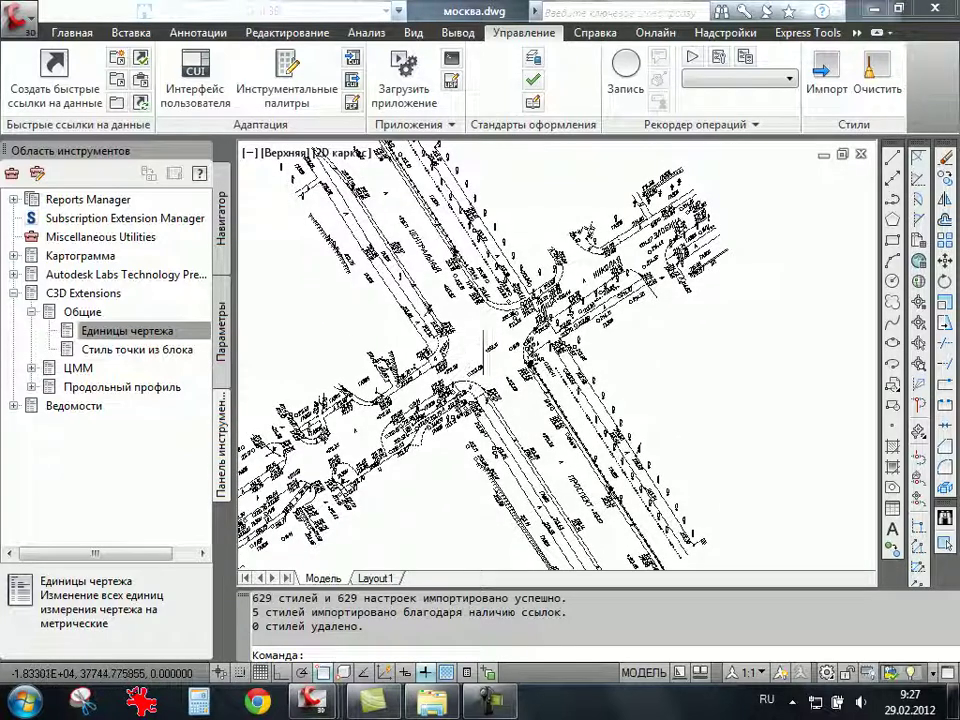
pyautogui.scroll(-1, 485, 358)
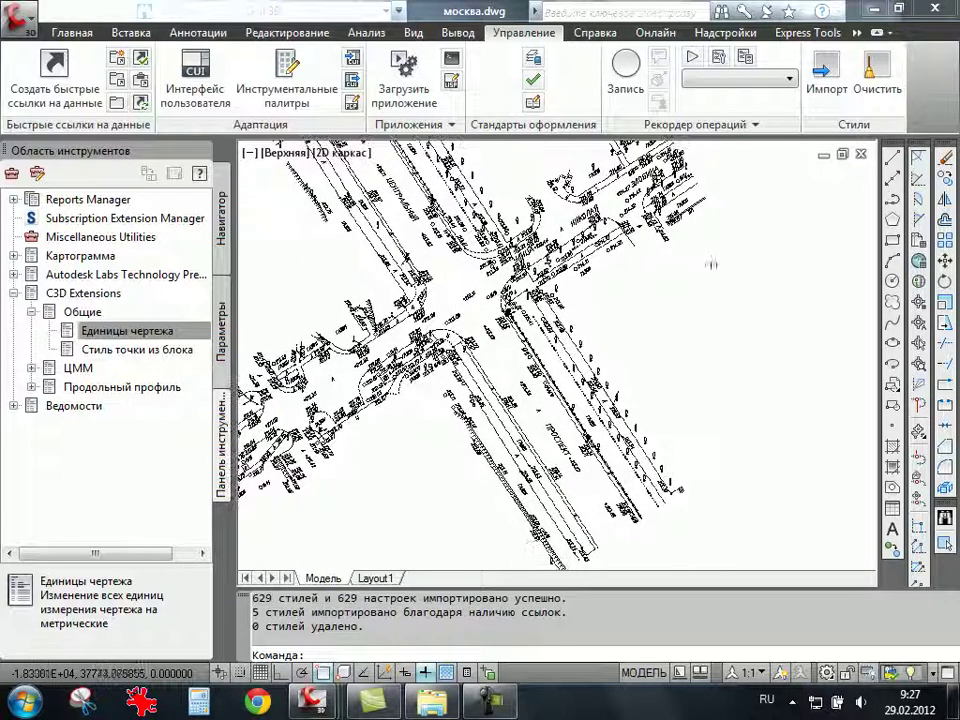
# Start the boundary polyline left of the intersection and place its second corner.
pyautogui.click(891, 199)
pyautogui.scroll(1, 375, 418)
pyautogui.scroll(-2, 375, 418)
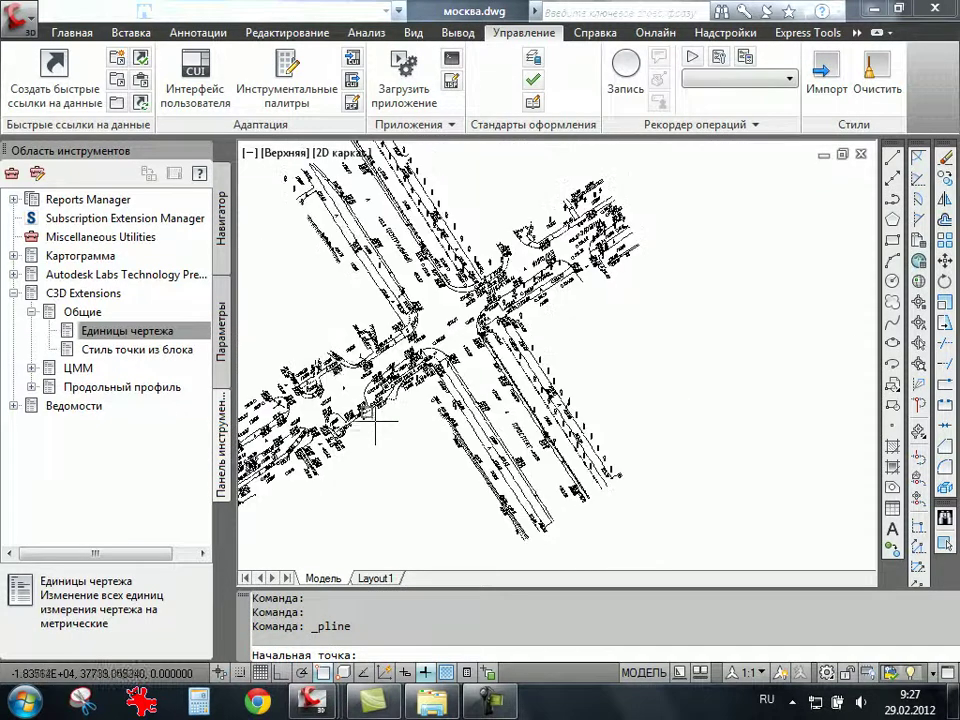
pyautogui.scroll(2, 343, 392)
pyautogui.scroll(-1, 343, 392)
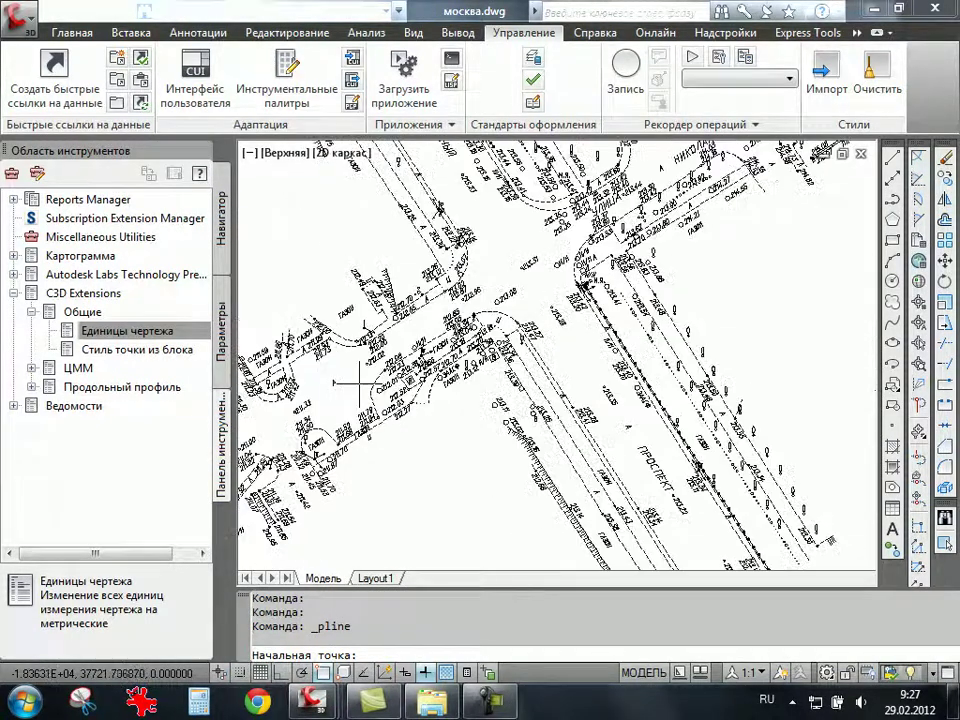
pyautogui.scroll(1, 343, 392)
pyautogui.moveTo(348, 373); pyautogui.dragTo(381, 349, button='middle')
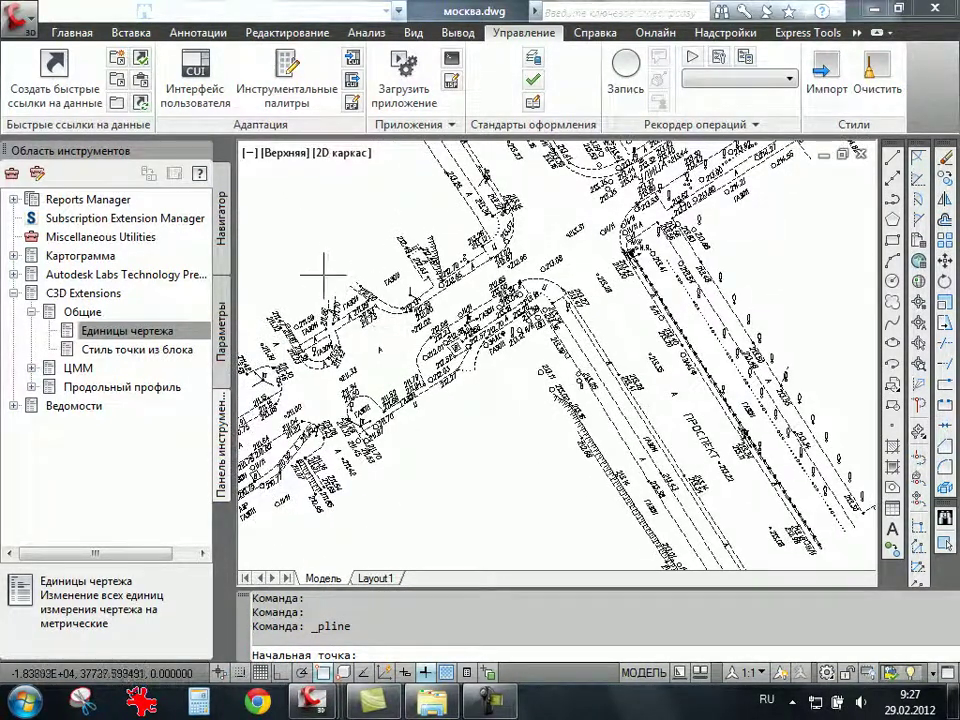
pyautogui.click(437, 418)
pyautogui.scroll(-3, 437, 418)
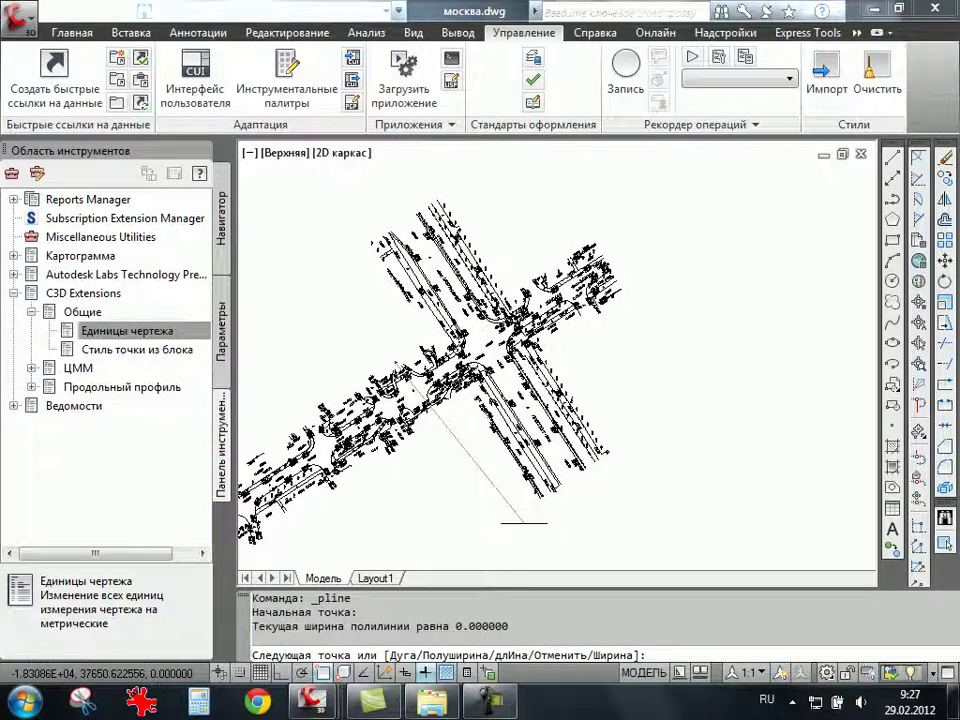
pyautogui.scroll(2, 630, 448)
pyautogui.click(632, 450)
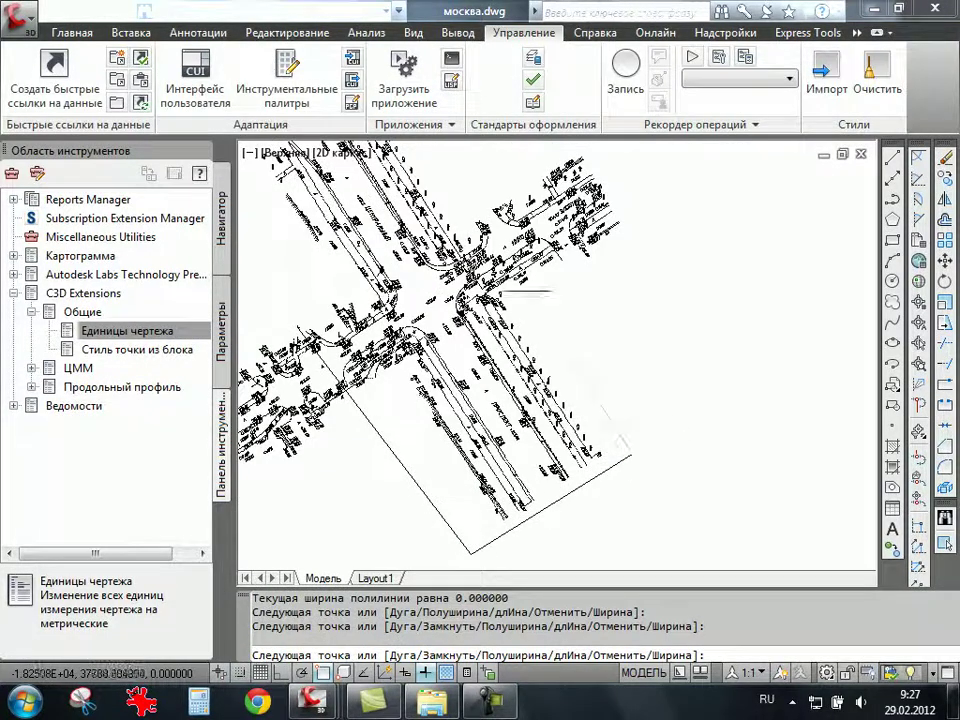
# Place the remaining boundary corners and finish the polyline.
pyautogui.scroll(3, 483, 219)
pyautogui.click(490, 216)
pyautogui.scroll(-2, 396, 285)
pyautogui.scroll(2, 274, 347)
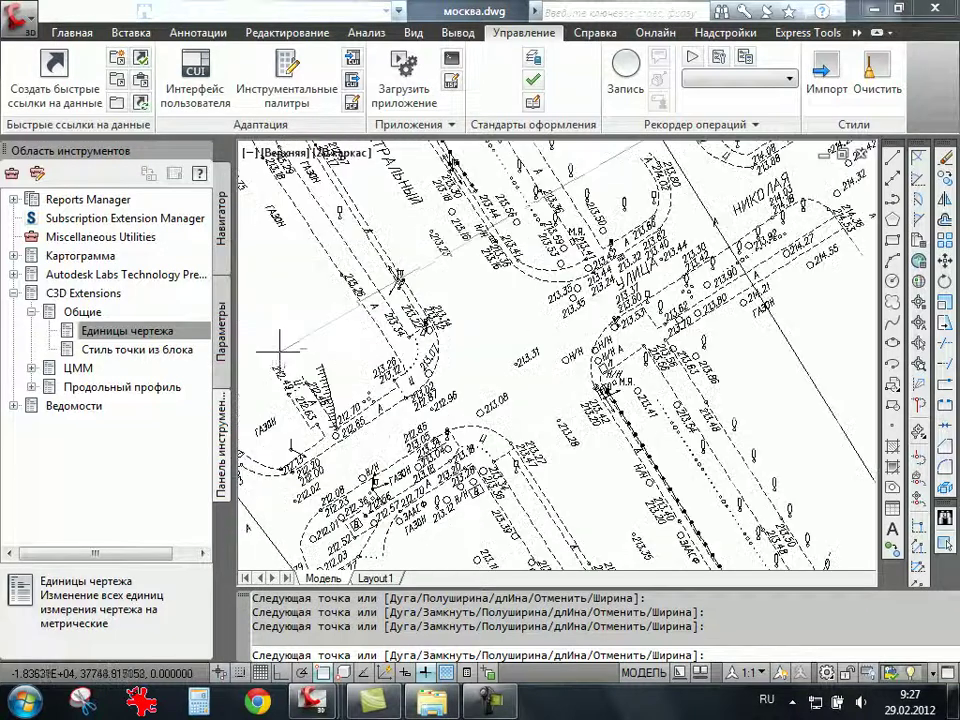
pyautogui.moveTo(274, 347); pyautogui.dragTo(376, 374, button='middle')
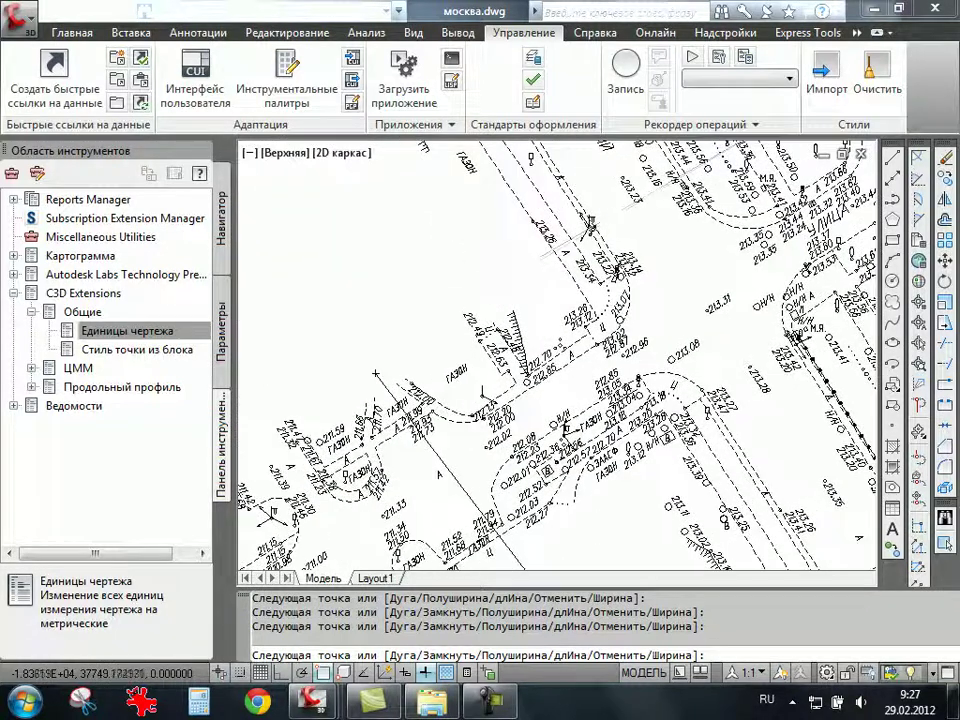
pyautogui.click(375, 373)
pyautogui.press('Return')
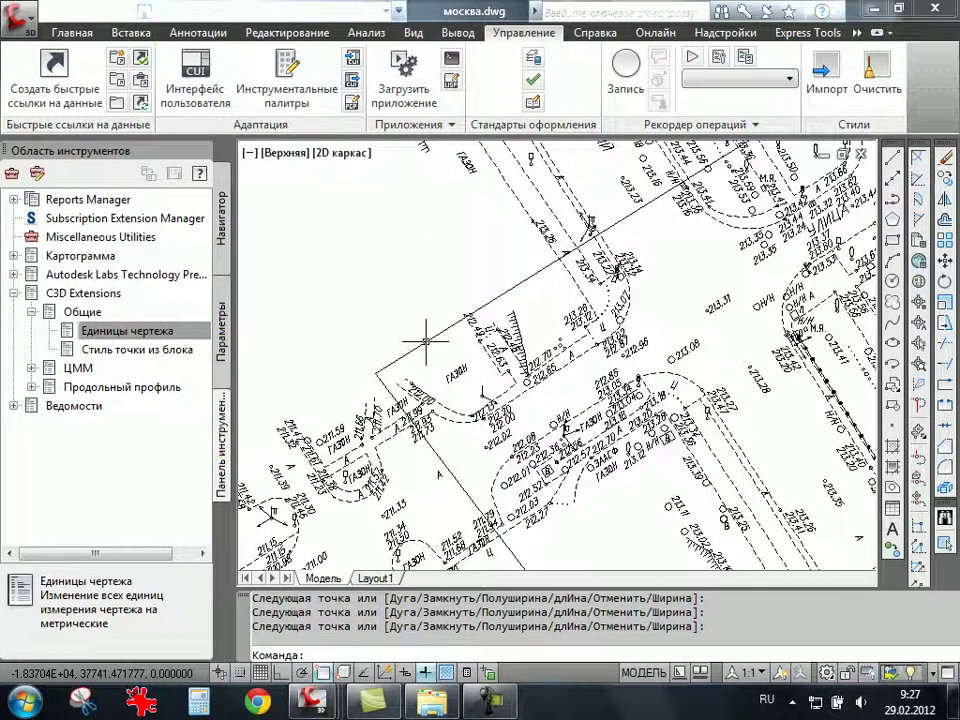
# Set the boundary polyline's line weight (Вес линий) to 0.50 мм in its properties.
pyautogui.click(429, 332)
pyautogui.scroll(-2, 403, 331)
pyautogui.scroll(-2, 403, 332)
pyautogui.rightClick(633, 376)
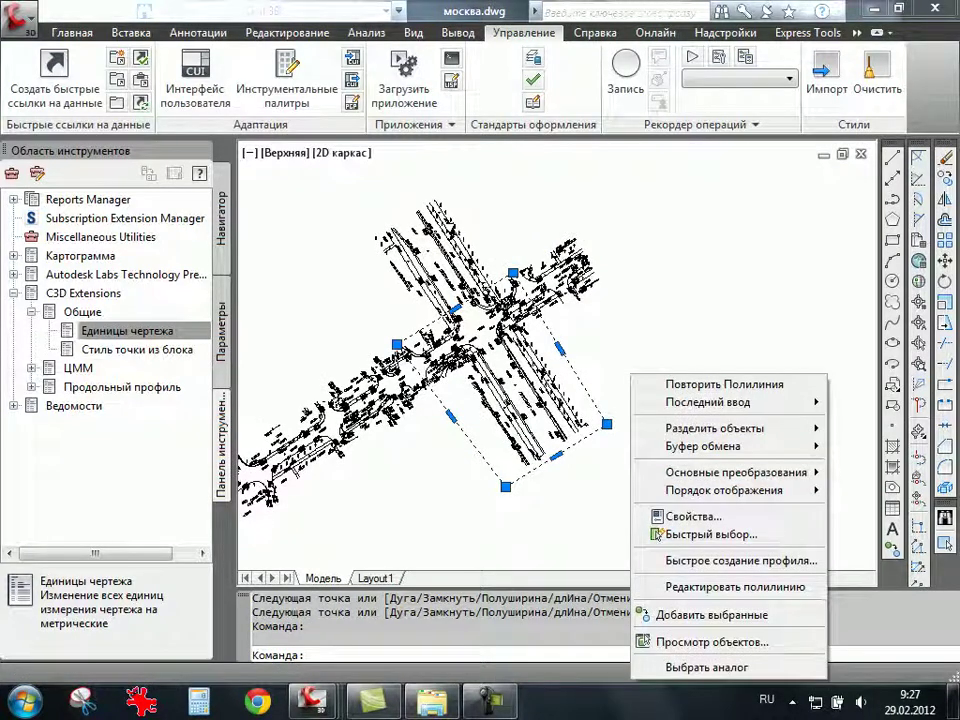
pyautogui.click(690, 516)
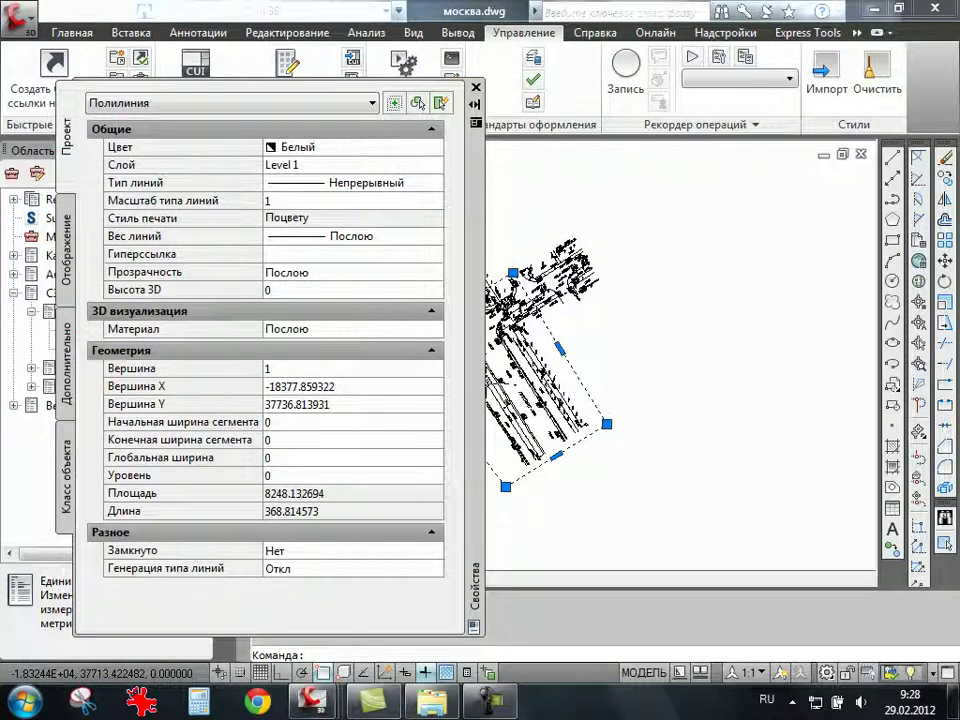
pyautogui.click(180, 236)
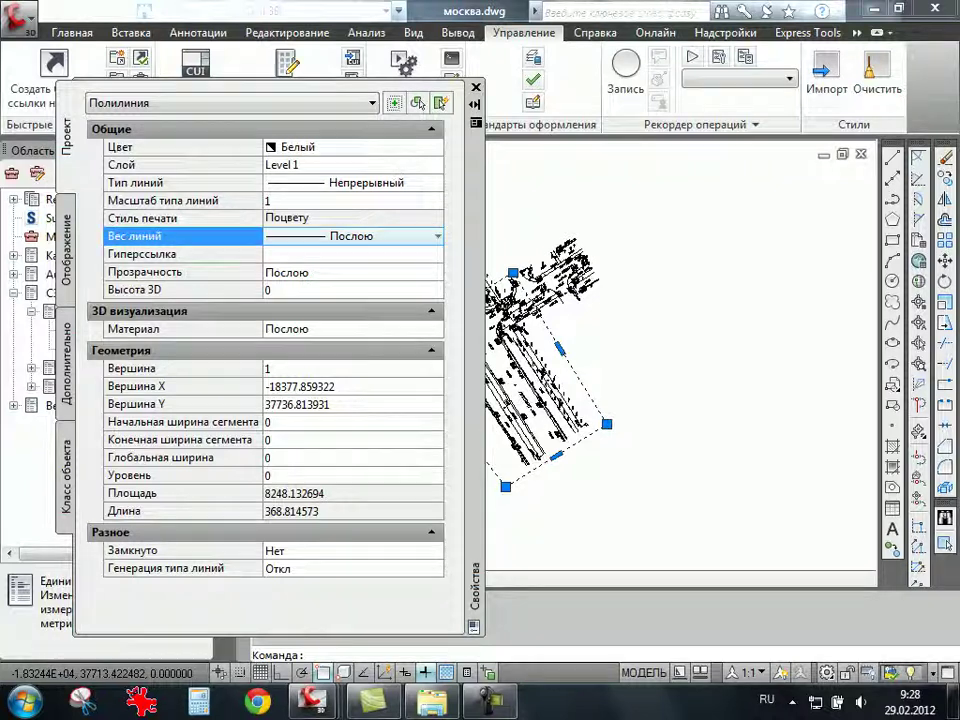
pyautogui.click(437, 236)
pyautogui.scroll(-1, 330, 340)
pyautogui.scroll(-1, 330, 350)
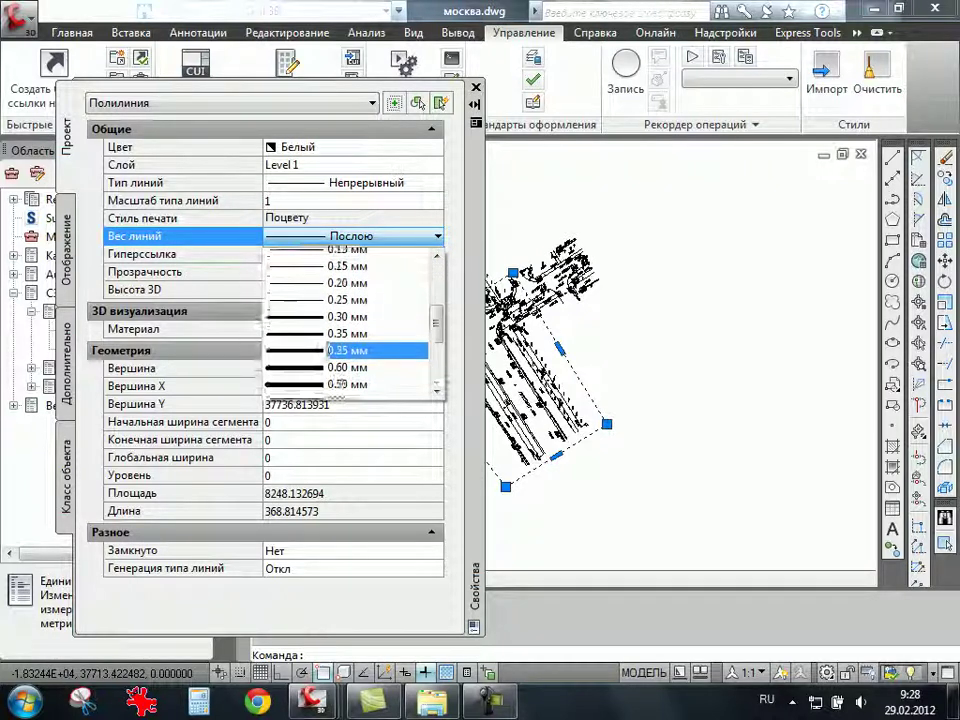
pyautogui.click(345, 336)
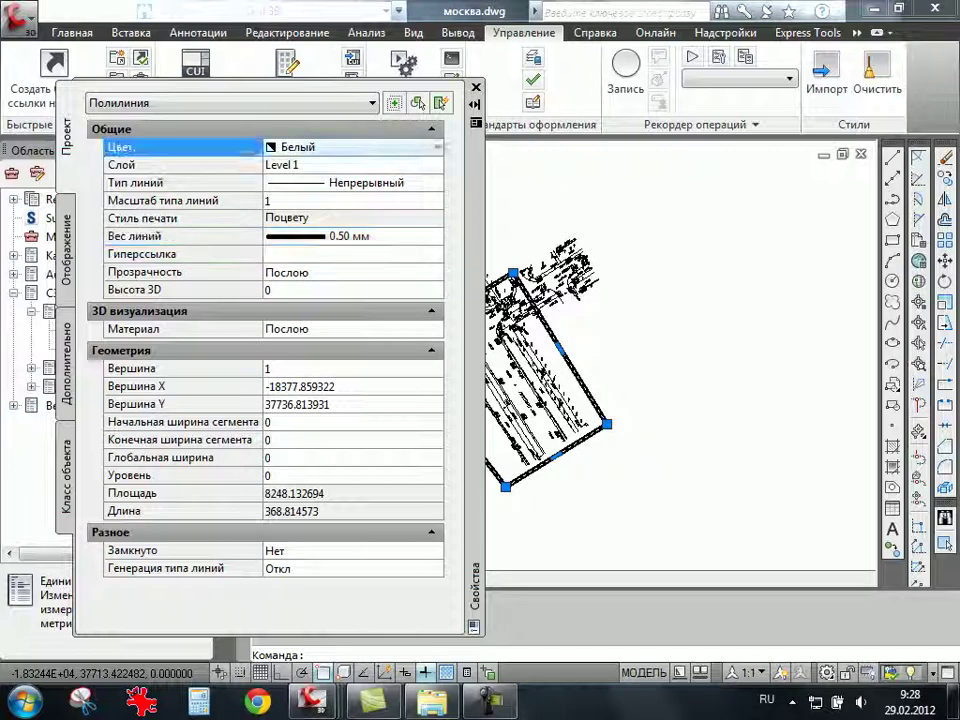
# Make the boundary polyline red (Красный), then close properties and deselect it.
pyautogui.click(437, 147)
pyautogui.click(300, 182)
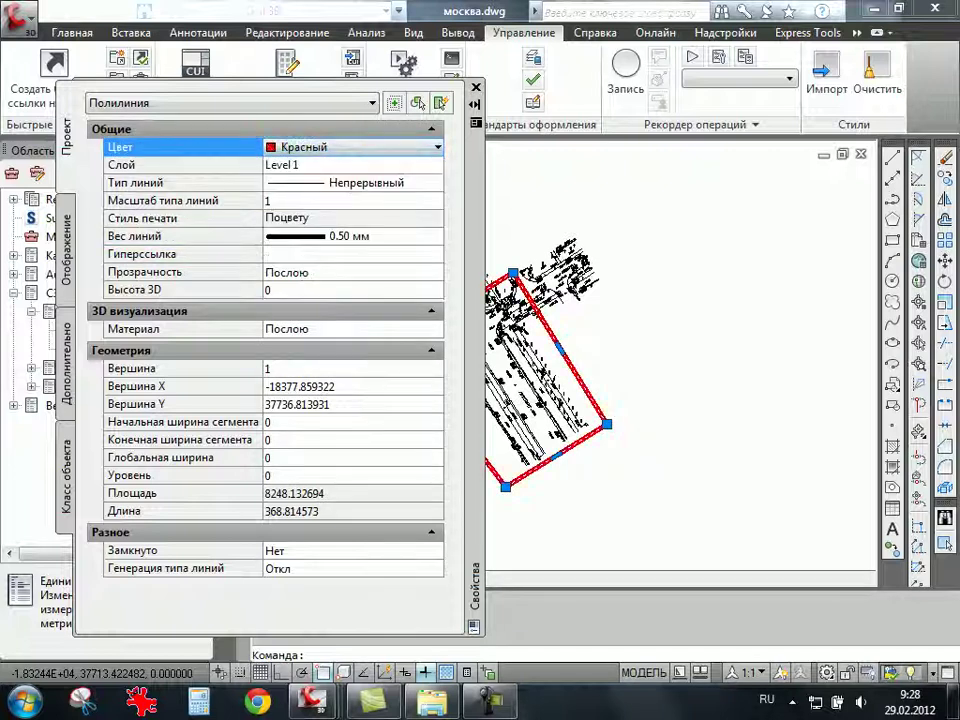
pyautogui.hotkey('ctrl', '1')
pyautogui.scroll(2, 512, 355)
pyautogui.scroll(1, 512, 355)
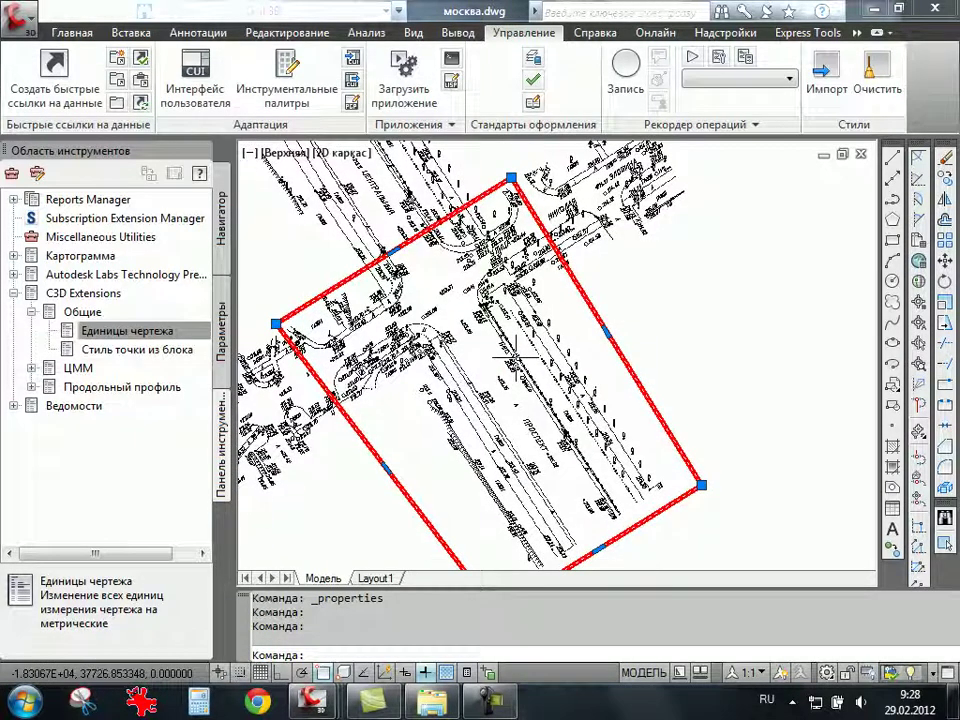
pyautogui.press('Escape')
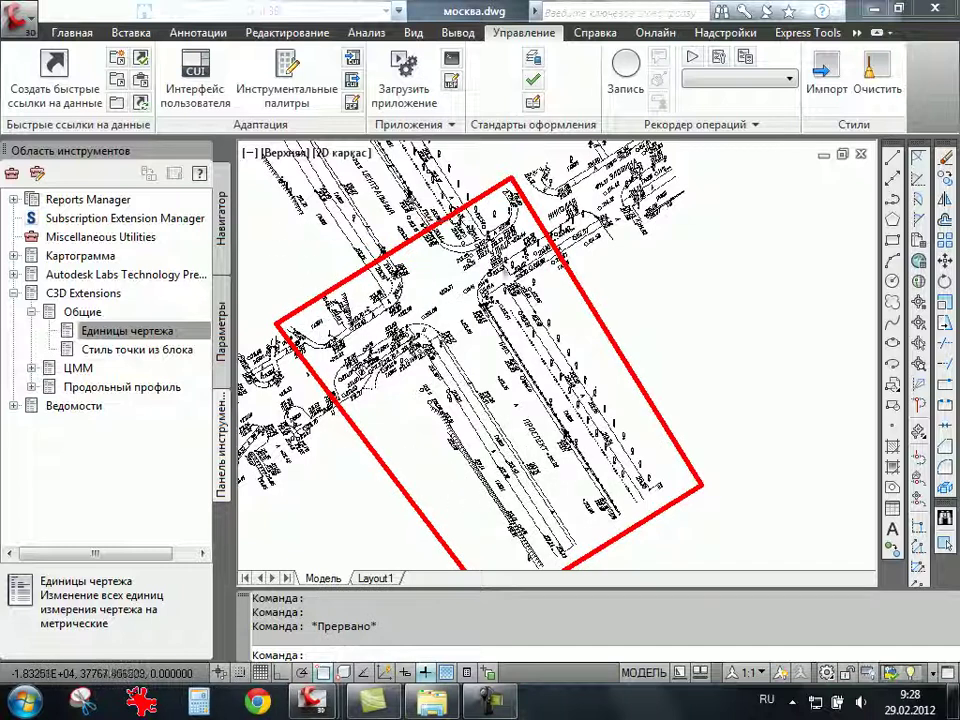
pyautogui.scroll(2, 300, 345)
pyautogui.scroll(-1, 300, 345)
pyautogui.scroll(2, 300, 345)
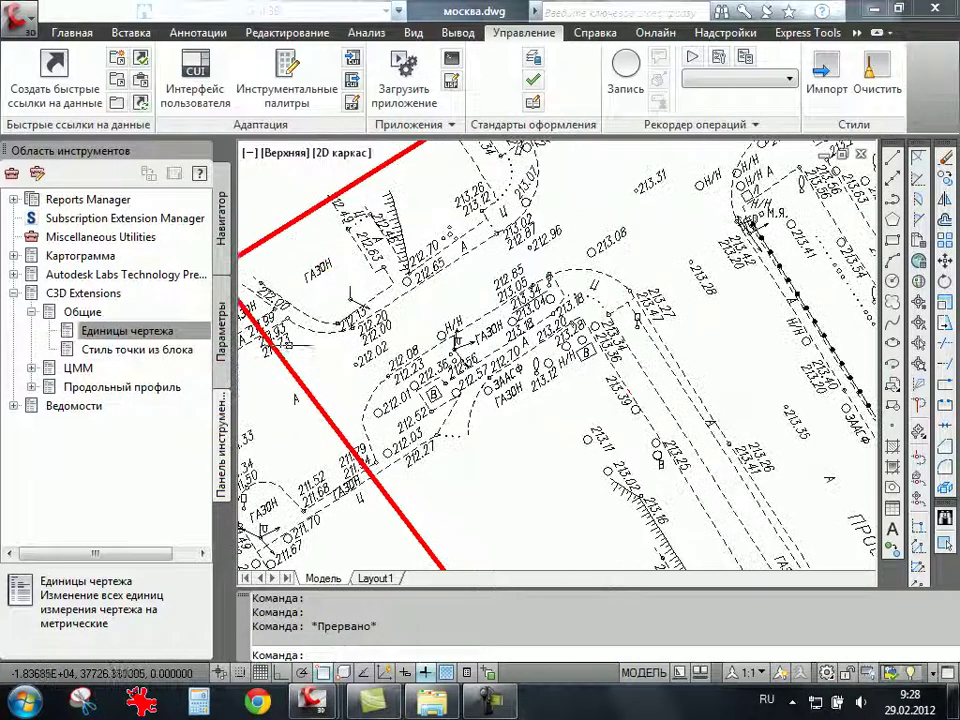
pyautogui.scroll(-3, 250, 265)
pyautogui.scroll(1, 250, 265)
pyautogui.scroll(2, 390, 190)
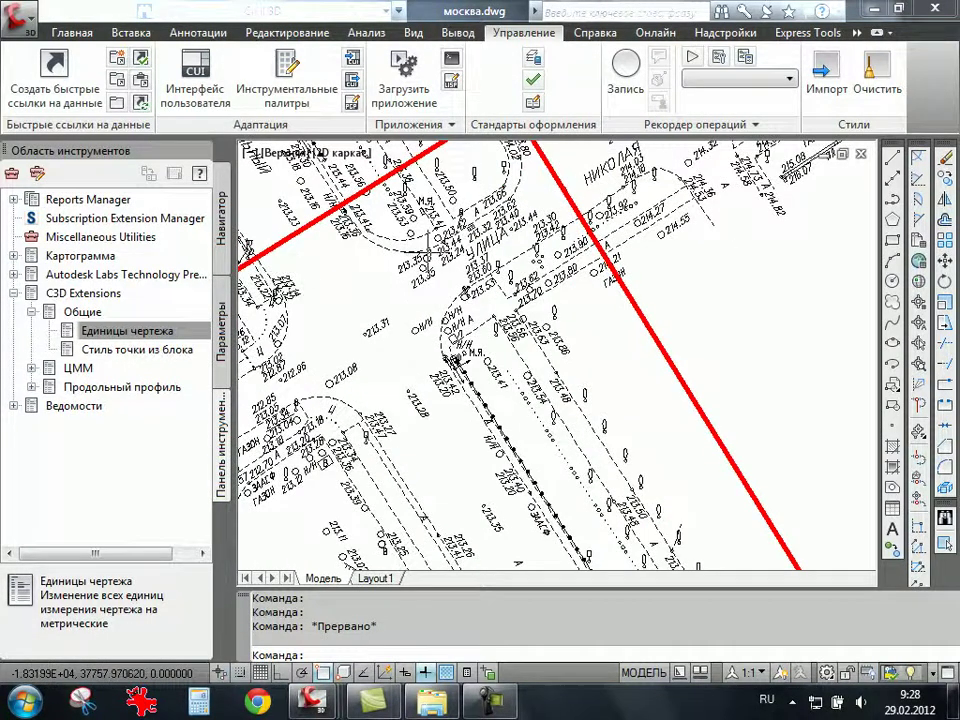
pyautogui.scroll(-1, 405, 275)
pyautogui.scroll(-2, 405, 275)
pyautogui.scroll(-2, 405, 278)
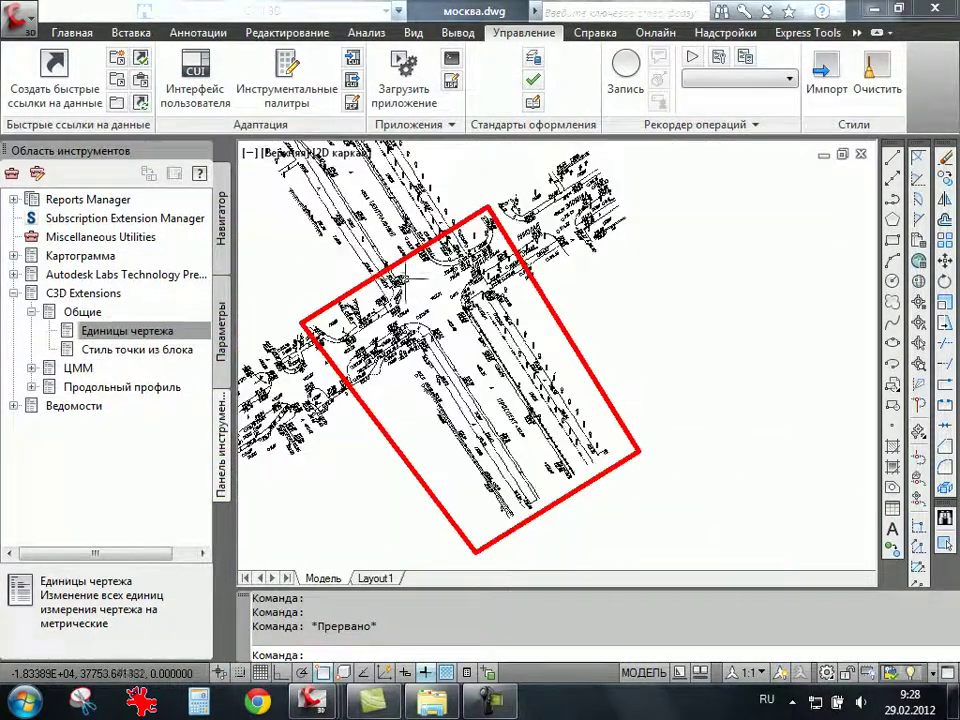
pyautogui.scroll(1, 405, 278)
pyautogui.scroll(1, 410, 340)
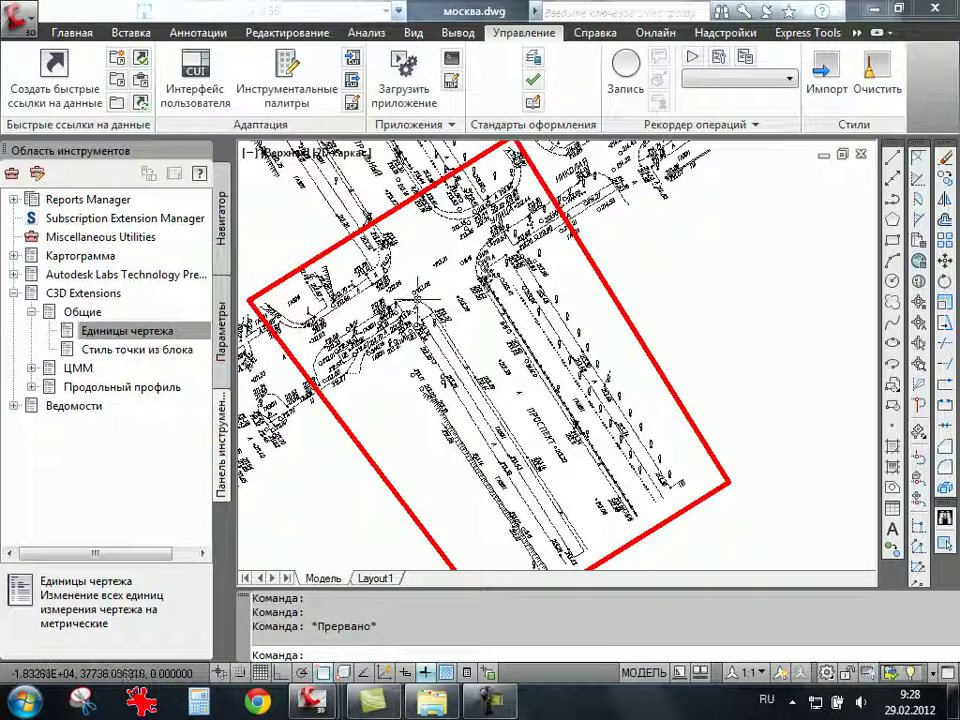
pyautogui.scroll(-2, 490, 328)
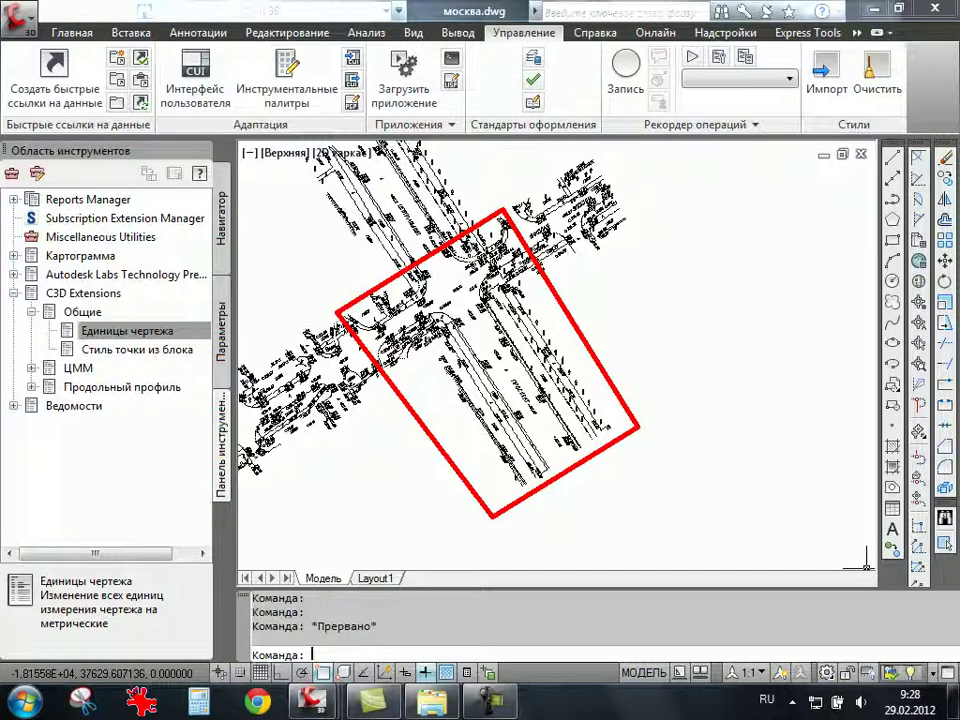
# Run MAPTRIM and pick the red polyline as the clipping boundary.
pyautogui.write('ь')
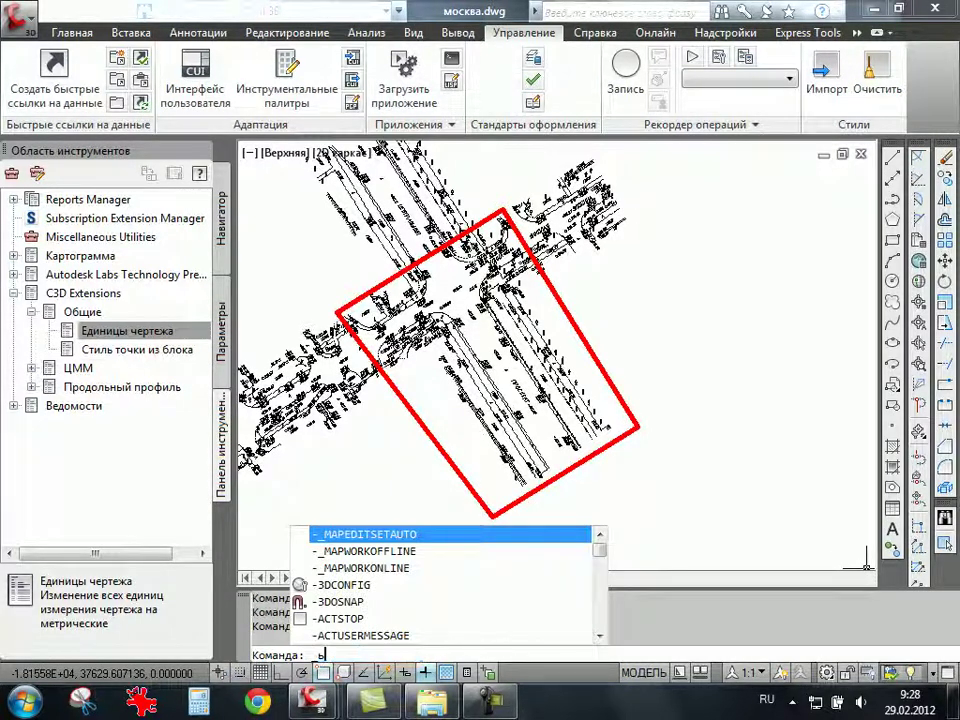
pyautogui.press('BackSpace')
pyautogui.hotkey('alt', 'shift')
pyautogui.write('MAp')
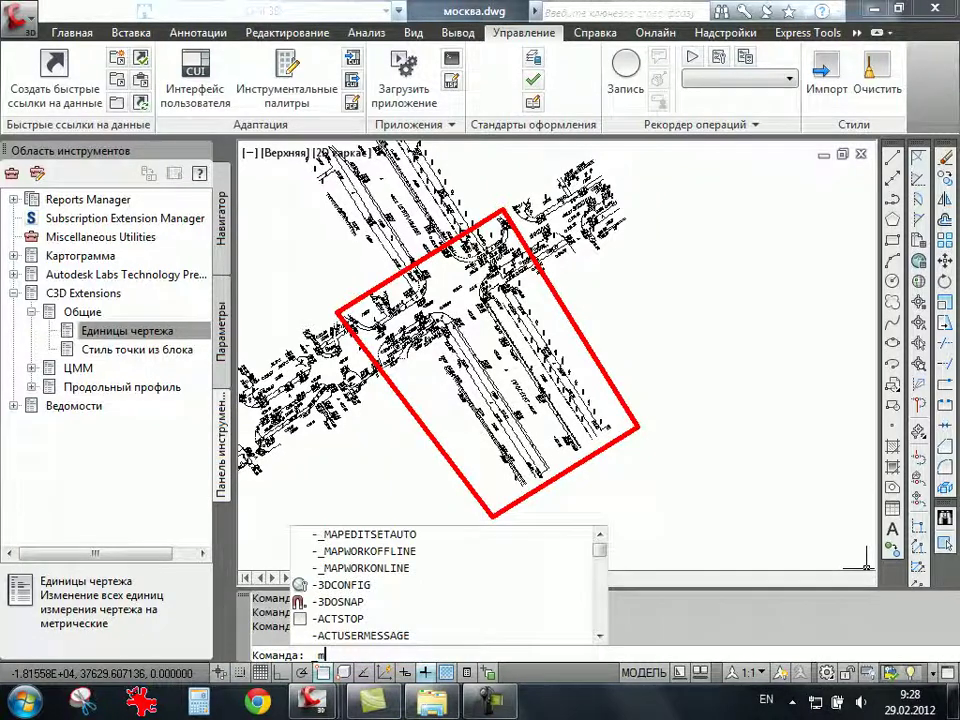
pyautogui.press('BackSpace')
pyautogui.write('PTR')
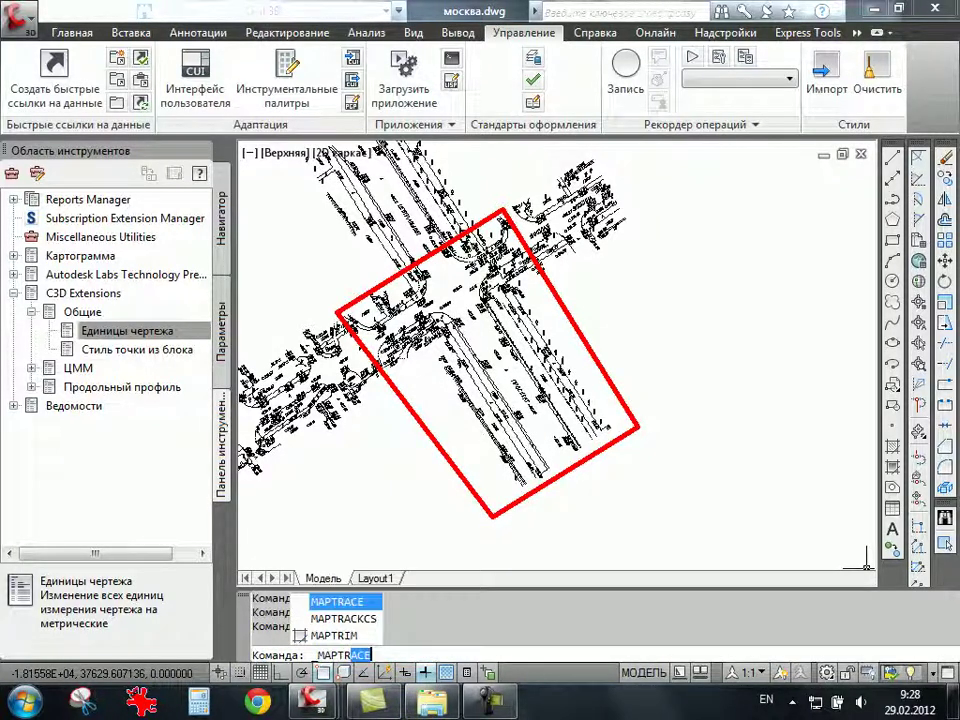
pyautogui.write('Im')
pyautogui.press('BackSpace')
pyautogui.write('M')
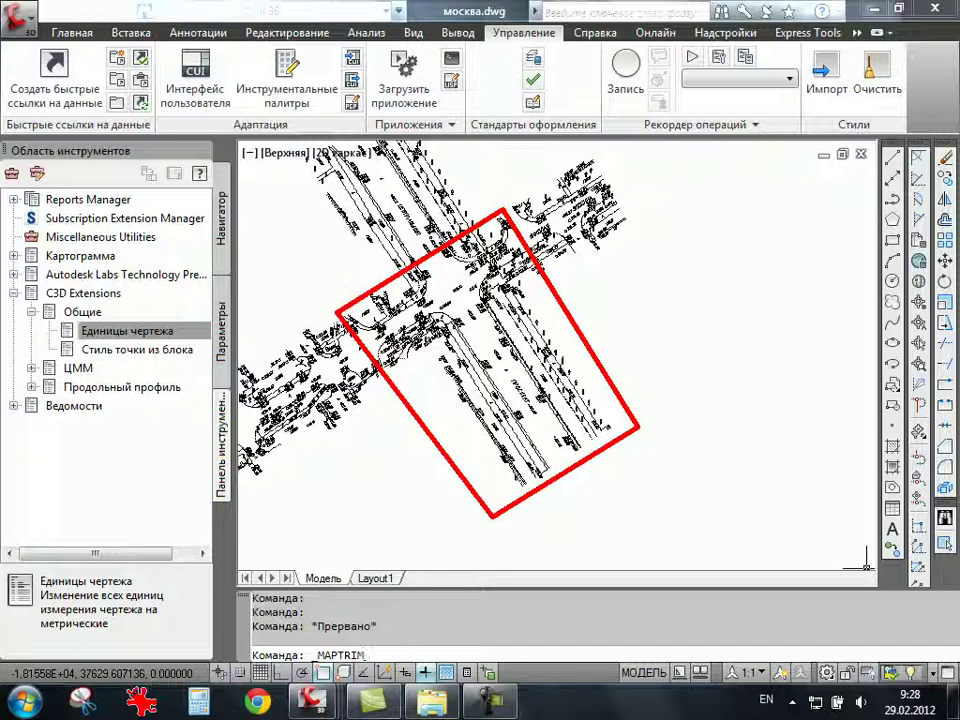
pyautogui.press('Return')
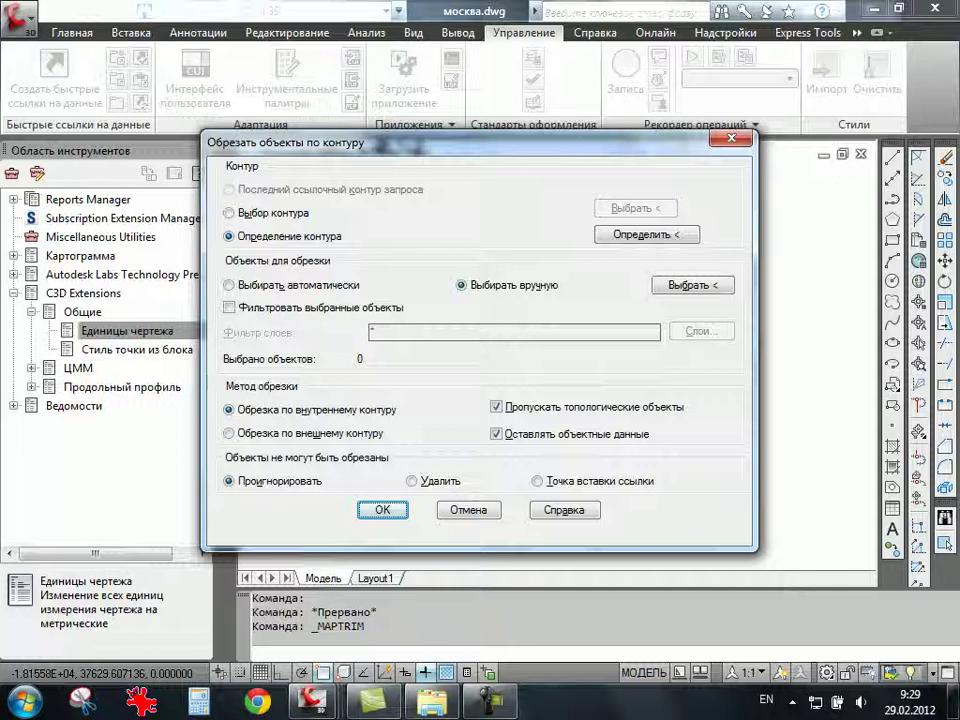
pyautogui.click(229, 213)
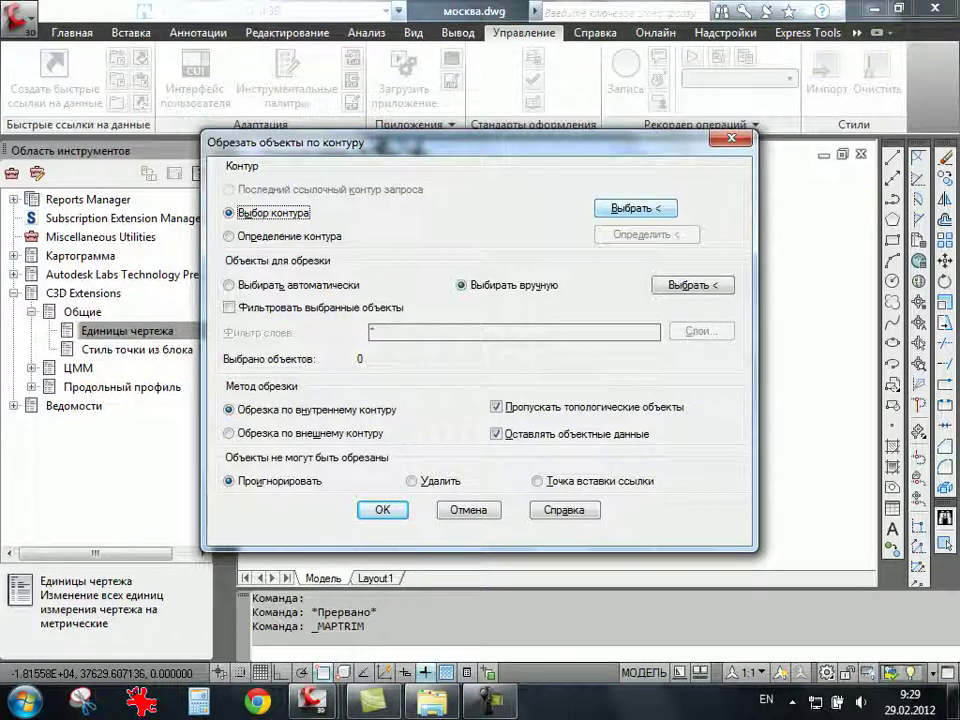
pyautogui.click(635, 208)
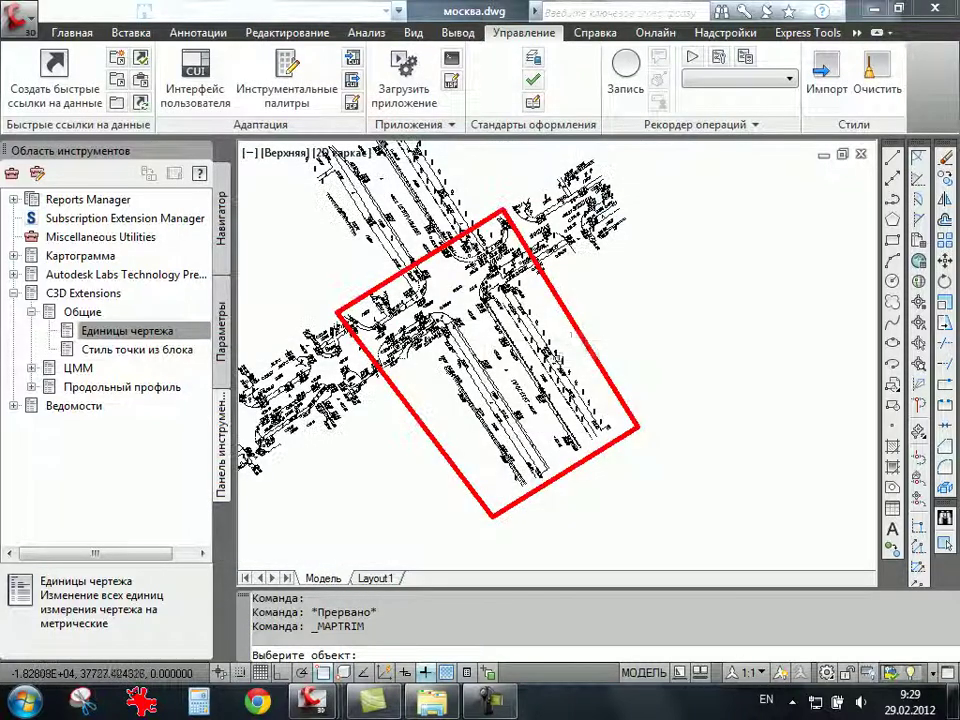
pyautogui.click(576, 325)
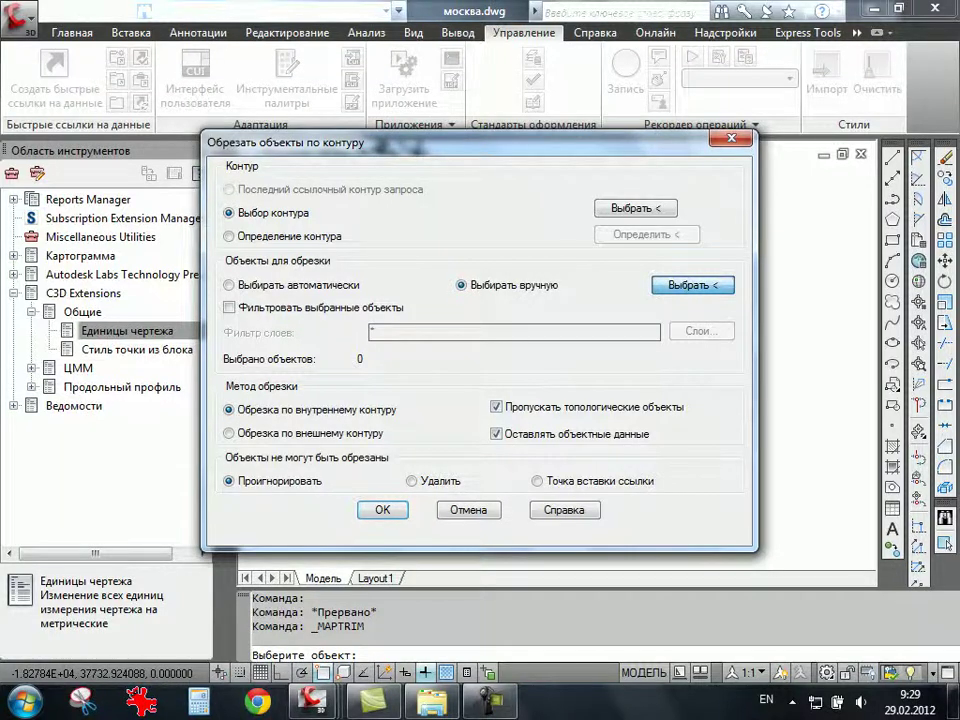
# Window-select all 13472 objects, choose Обрезка по внешнему контуру, and press OK.
pyautogui.click(692, 285)
pyautogui.click(495, 494)
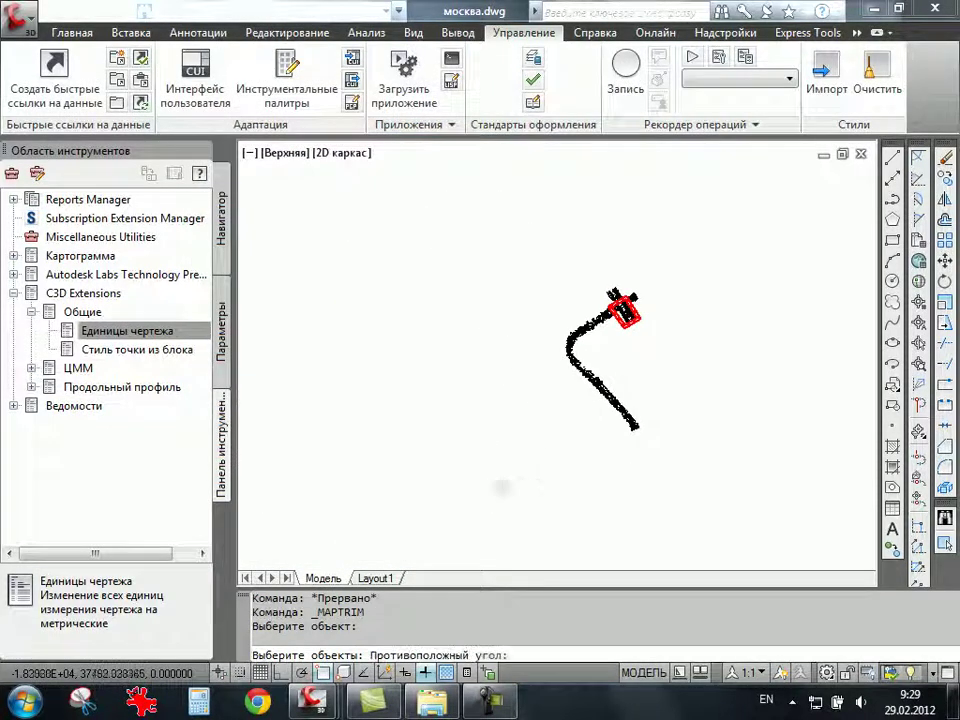
pyautogui.click(743, 236)
pyautogui.press('Return')
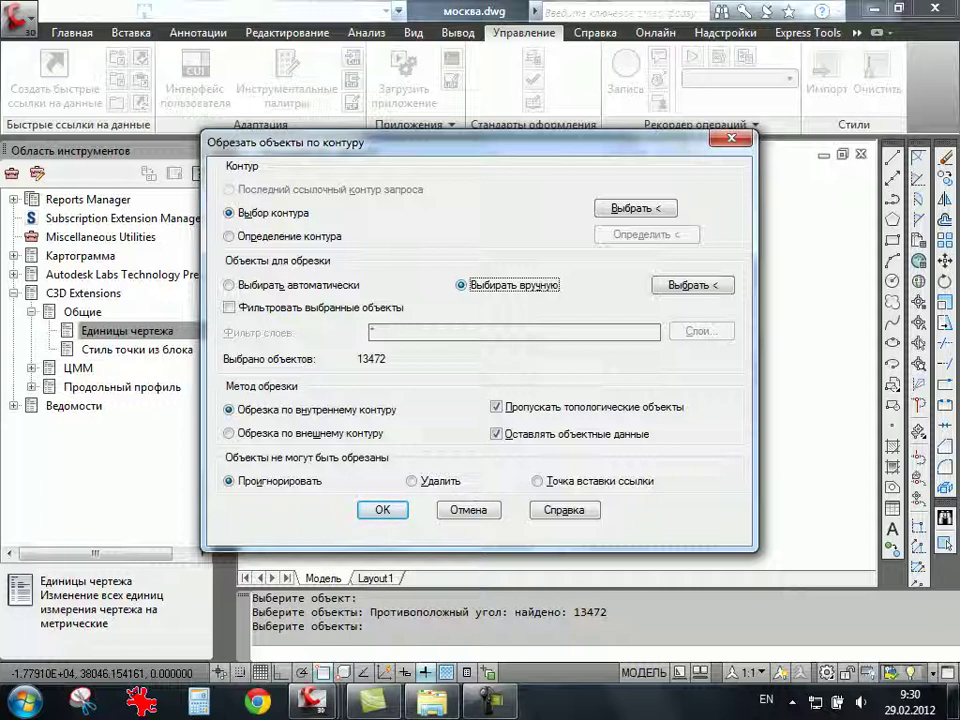
pyautogui.click(229, 433)
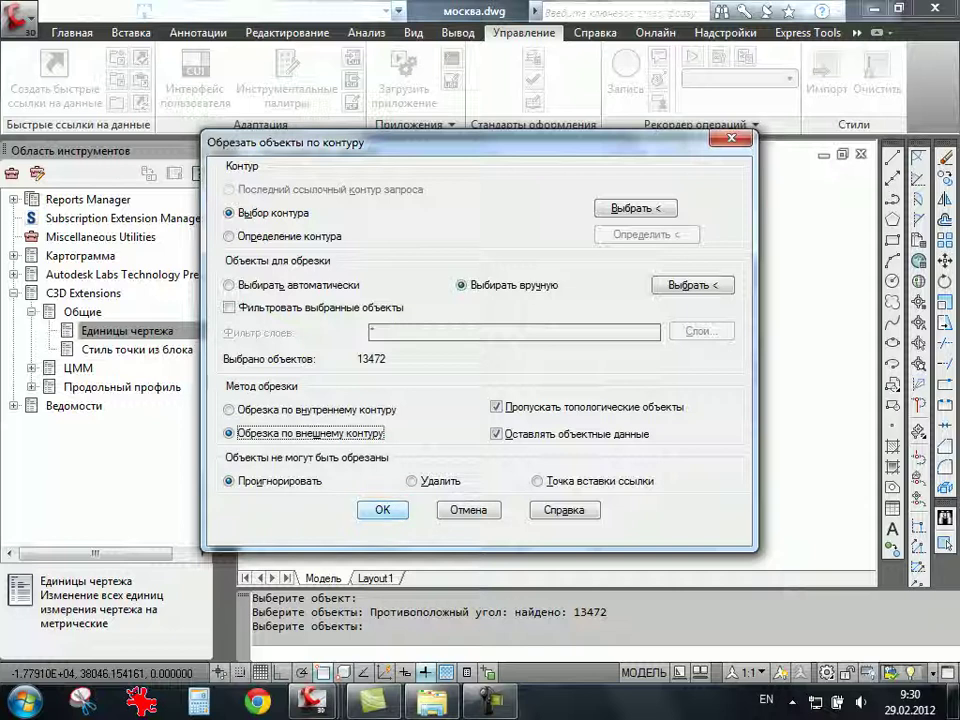
pyautogui.press('Return')
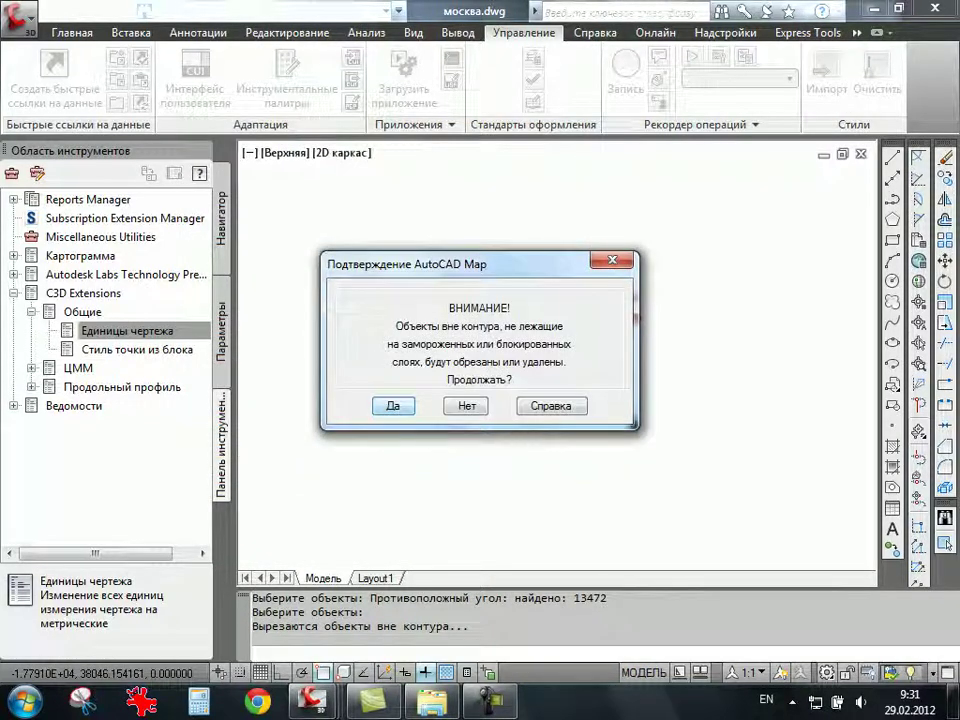
# Confirm the trim, then erase the red clipping boundary polyline.
pyautogui.press('Return')
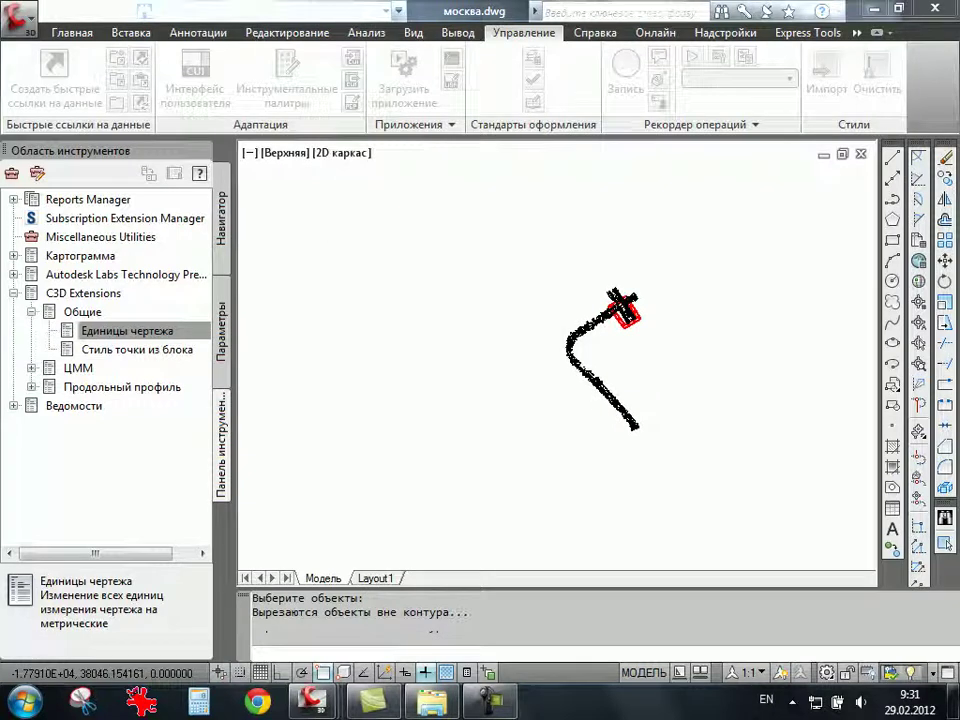
pyautogui.scroll(3, 600, 340)
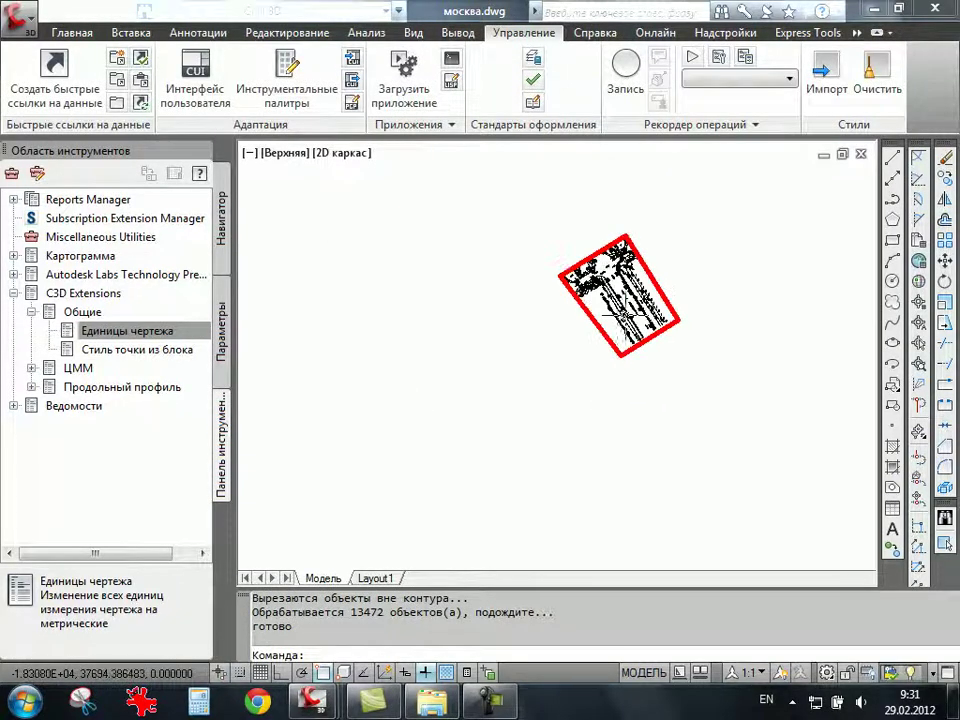
pyautogui.scroll(2, 612, 335)
pyautogui.moveTo(612, 333); pyautogui.dragTo(496, 413, button='middle')
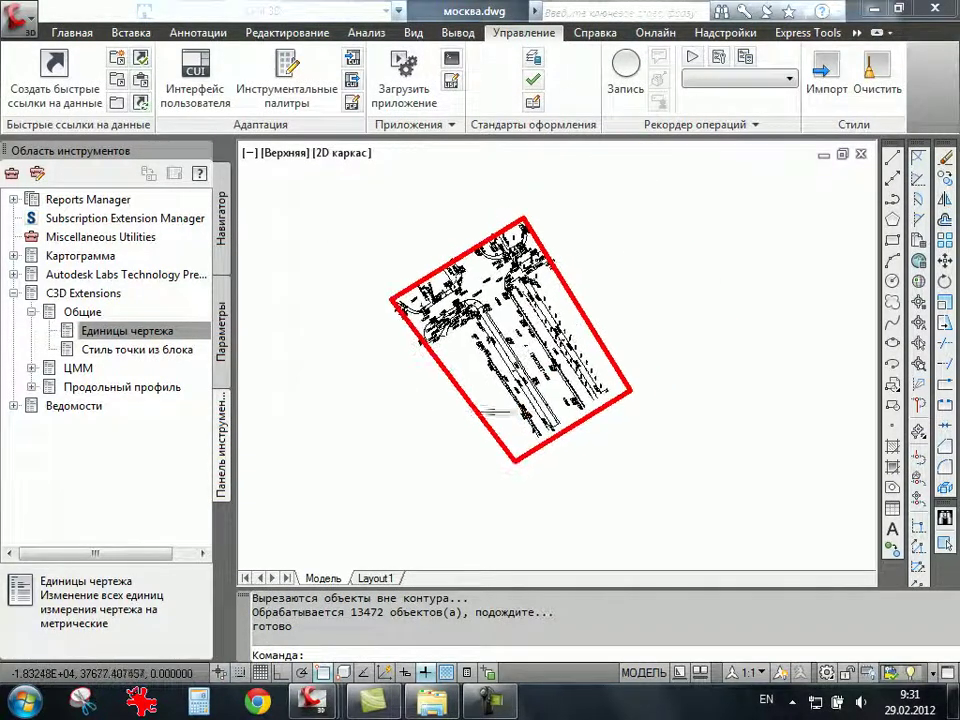
pyautogui.click(578, 305)
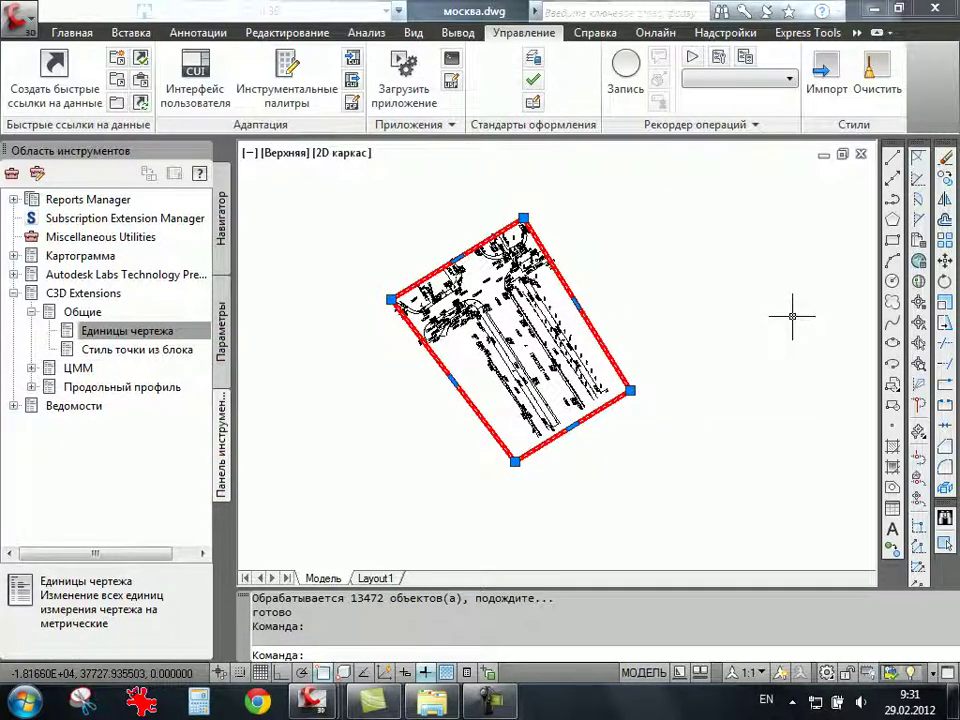
pyautogui.press('Delete')
# Zoom and pan toward the western part of the clipped plan to inspect it.
pyautogui.scroll(8, 510, 290)
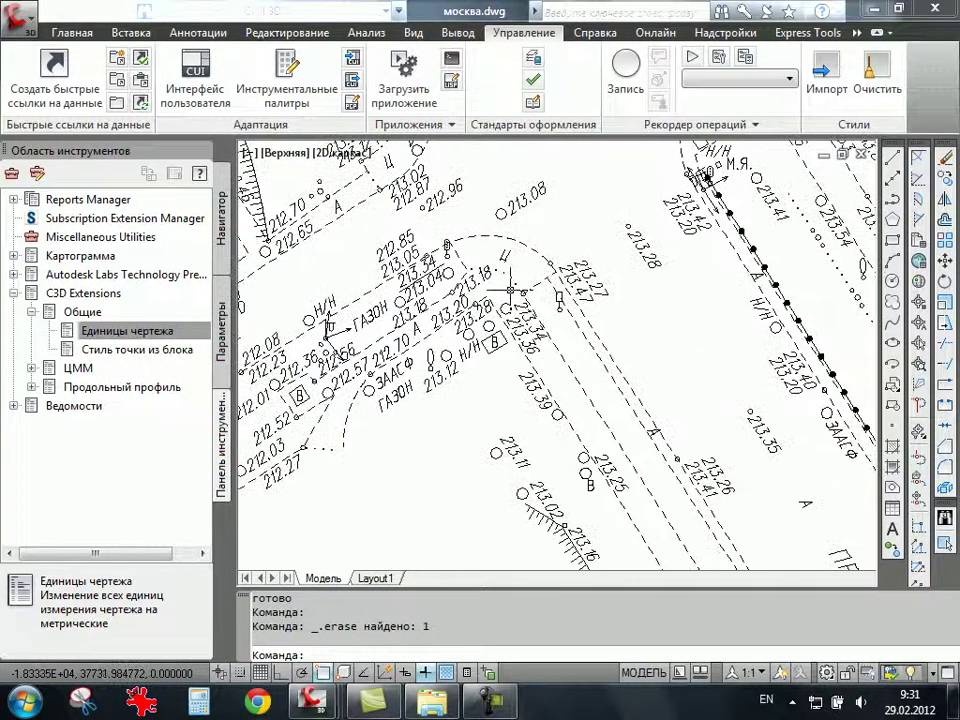
pyautogui.scroll(-8, 510, 290)
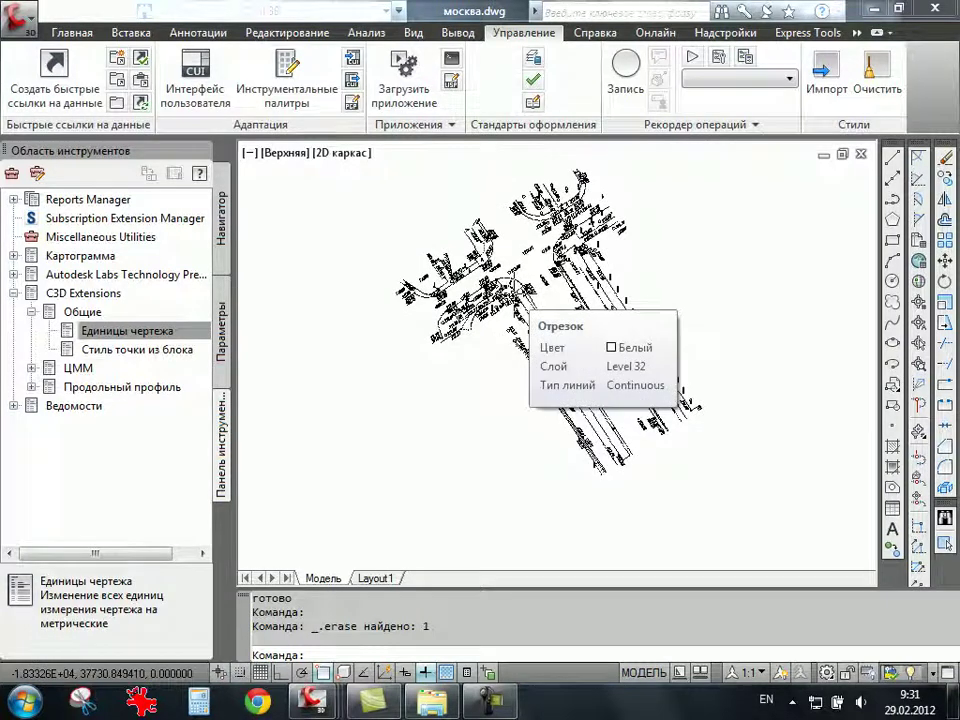
pyautogui.scroll(4, 515, 300)
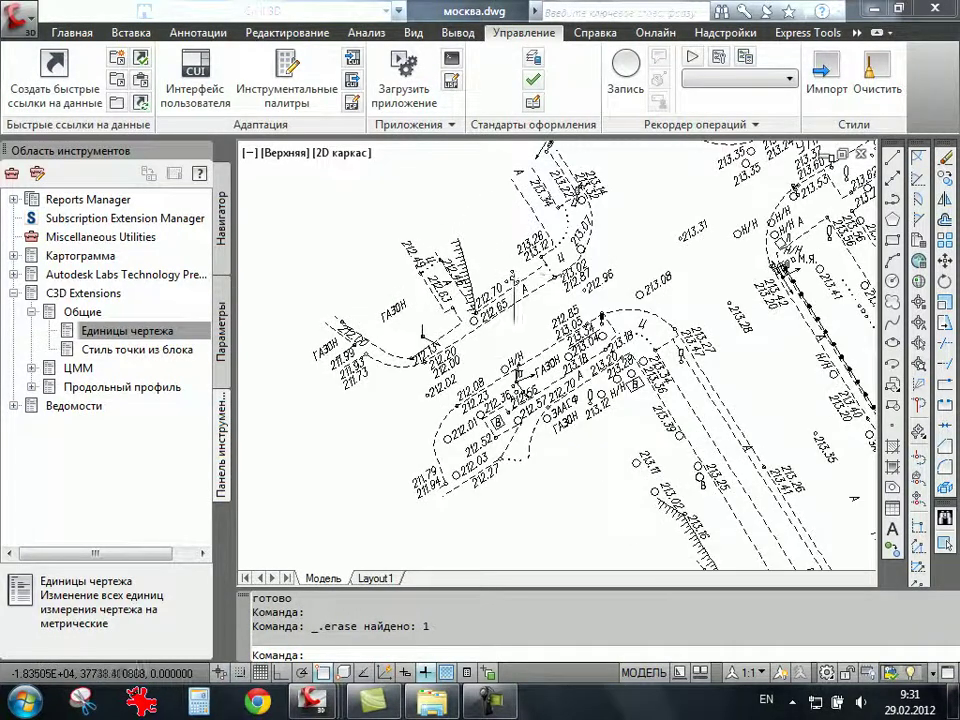
pyautogui.scroll(1, 515, 300)
pyautogui.scroll(-1, 512, 297)
pyautogui.scroll(3, 466, 333)
pyautogui.scroll(1, 540, 380)
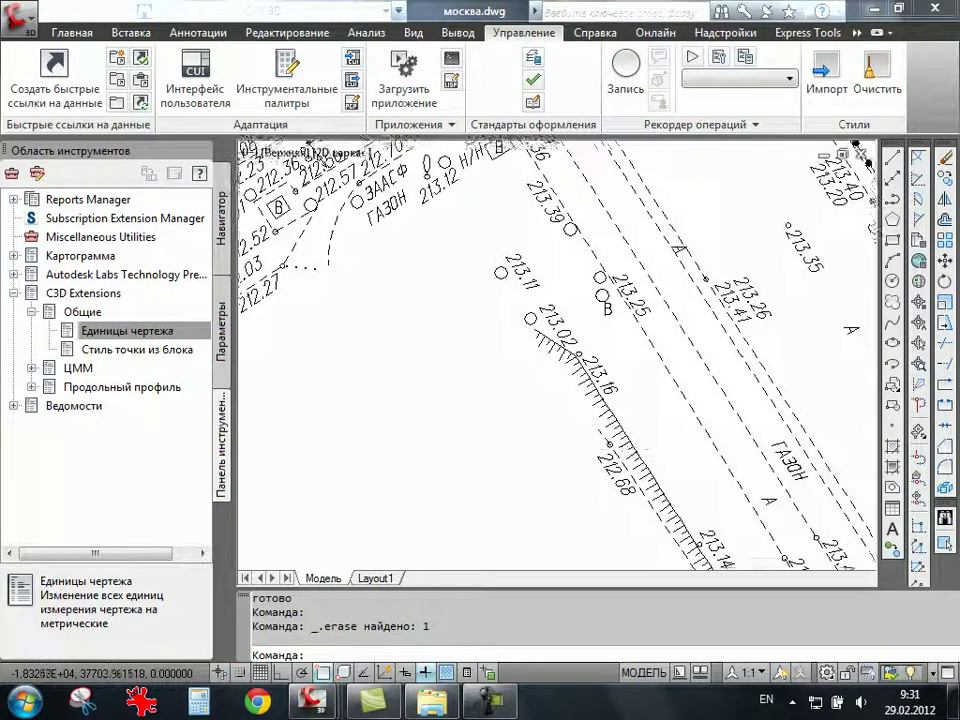
pyautogui.scroll(-2, 565, 402)
pyautogui.scroll(-2, 565, 402)
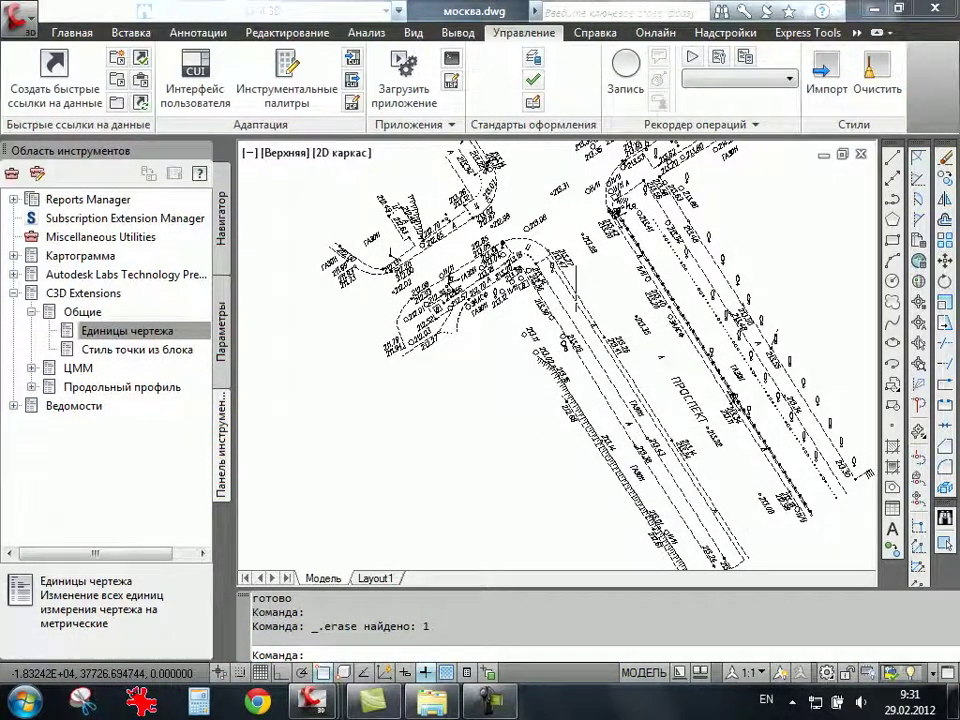
pyautogui.scroll(4, 460, 335)
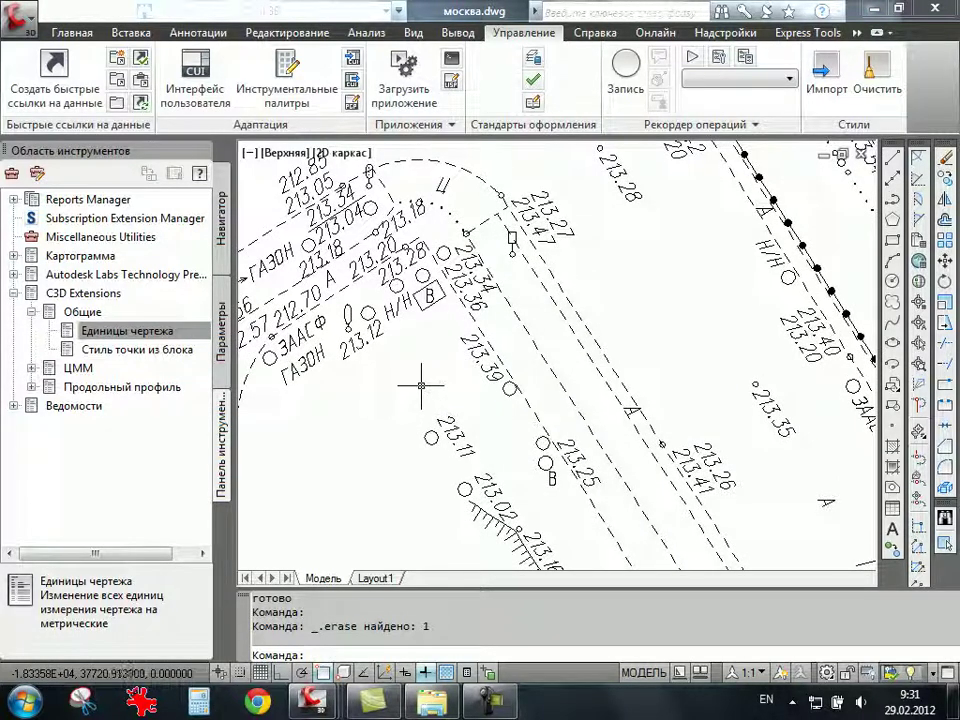
pyautogui.moveTo(401, 386); pyautogui.dragTo(422, 402, button='middle')
pyautogui.moveTo(235, 305)
pyautogui.mouseDown(button='middle')
pyautogui.moveTo(392, 404)
pyautogui.moveTo(555, 395)
pyautogui.mouseUp(button='middle')
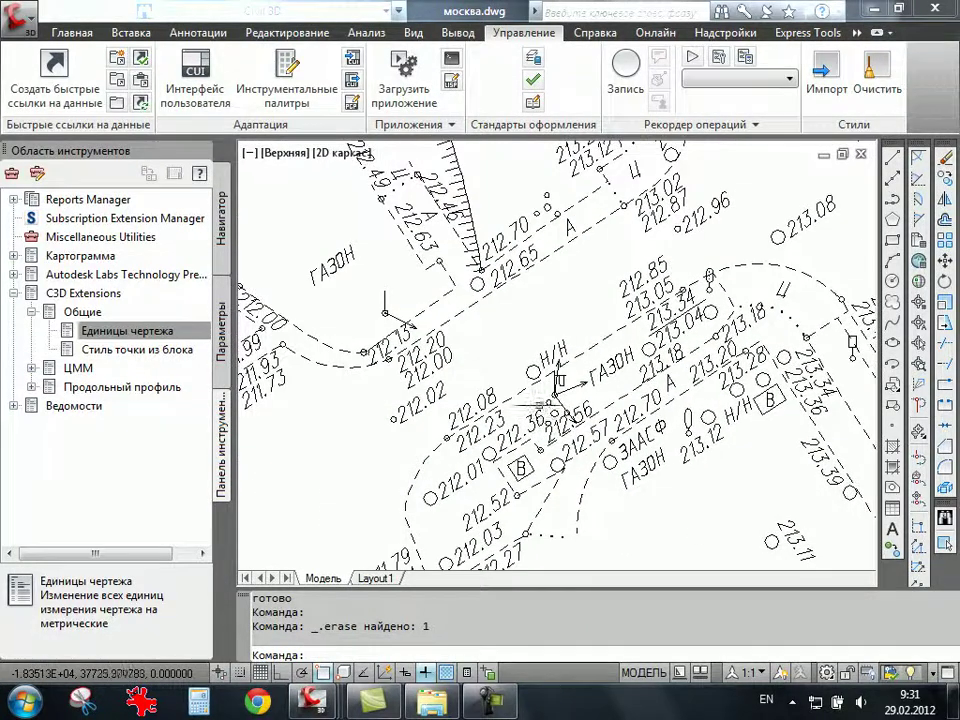
# Pan across the elevation labels and select the 213.35 elevation label.
pyautogui.scroll(3, 517, 316)
pyautogui.scroll(-3, 517, 316)
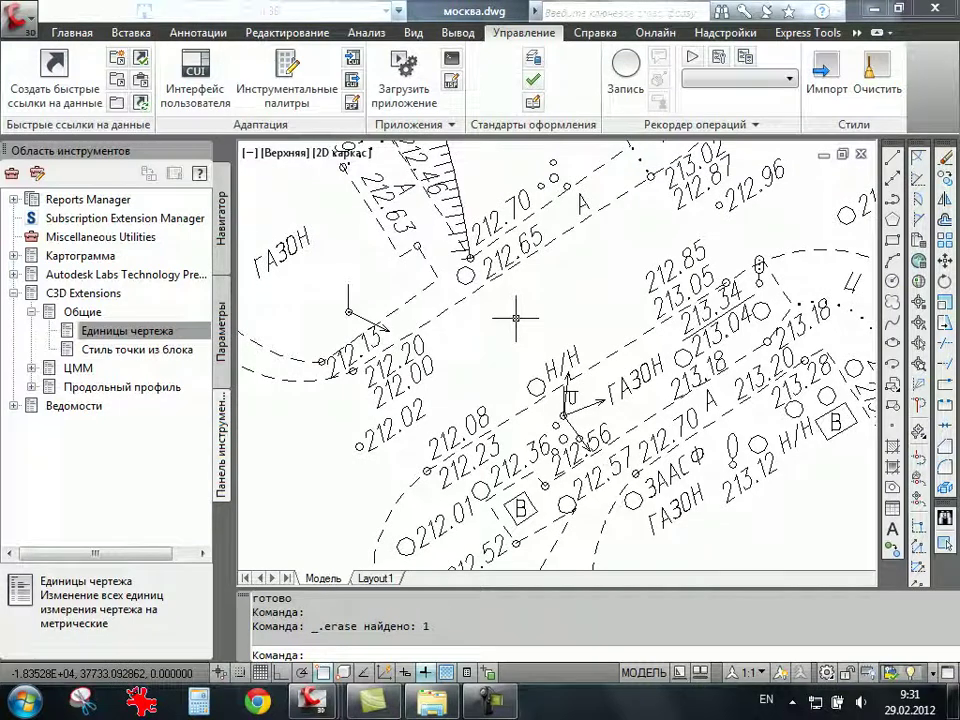
pyautogui.scroll(2, 581, 335)
pyautogui.scroll(-1, 581, 335)
pyautogui.scroll(-1, 581, 335)
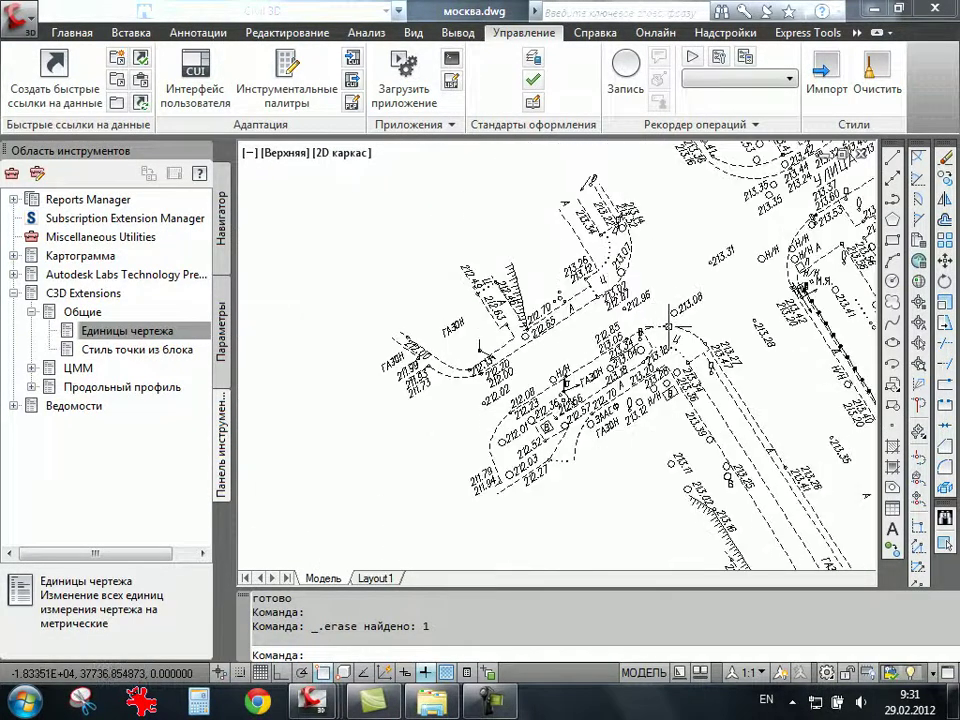
pyautogui.scroll(2, 640, 350)
pyautogui.moveTo(643, 353); pyautogui.dragTo(506, 411, button='middle')
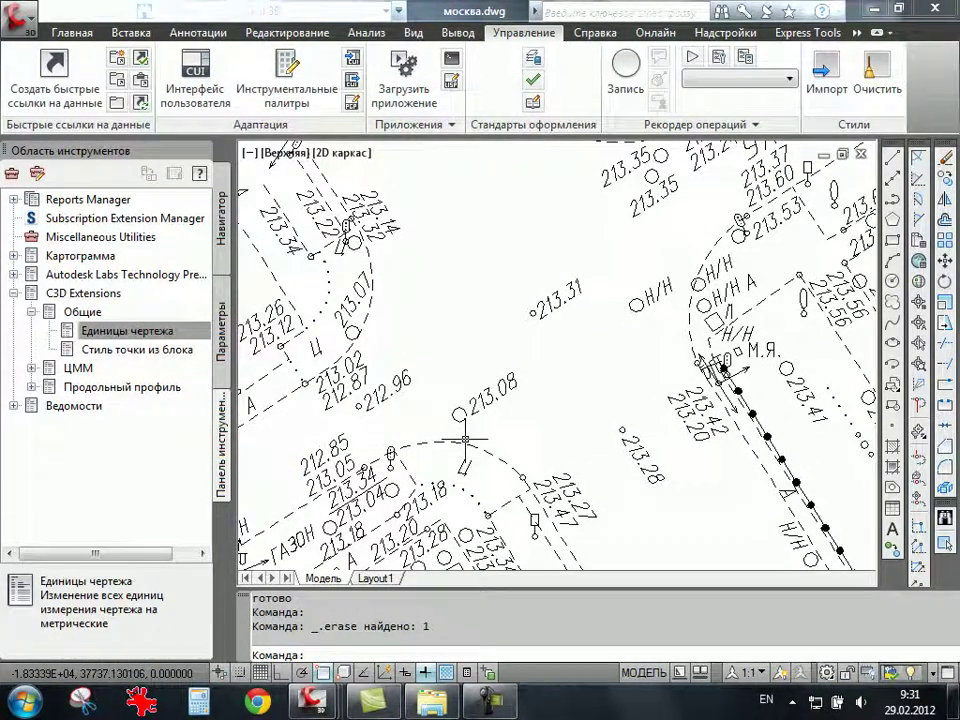
pyautogui.scroll(-2, 561, 311)
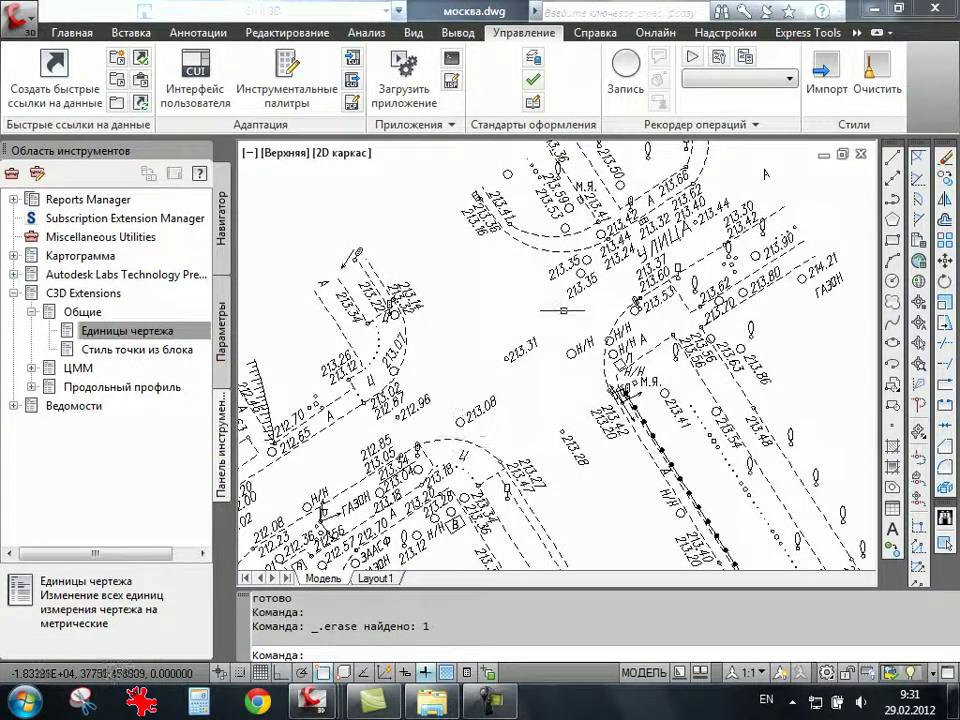
pyautogui.scroll(4, 557, 368)
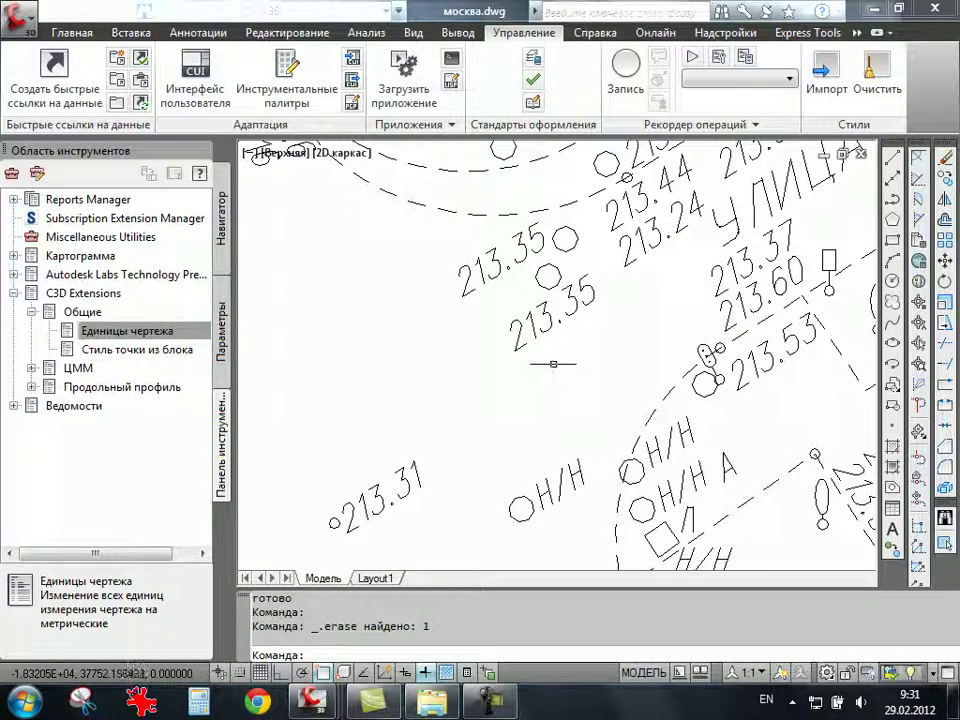
pyautogui.scroll(-1, 555, 364)
pyautogui.scroll(1, 563, 386)
pyautogui.scroll(-1, 569, 383)
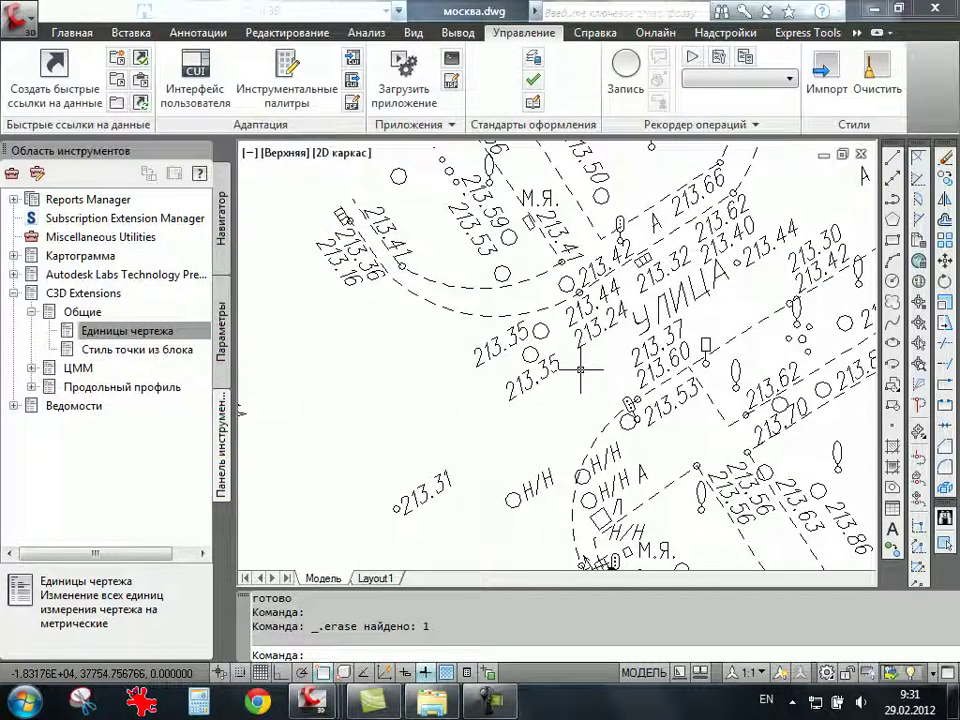
pyautogui.scroll(-1, 530, 390)
pyautogui.scroll(-1, 536, 396)
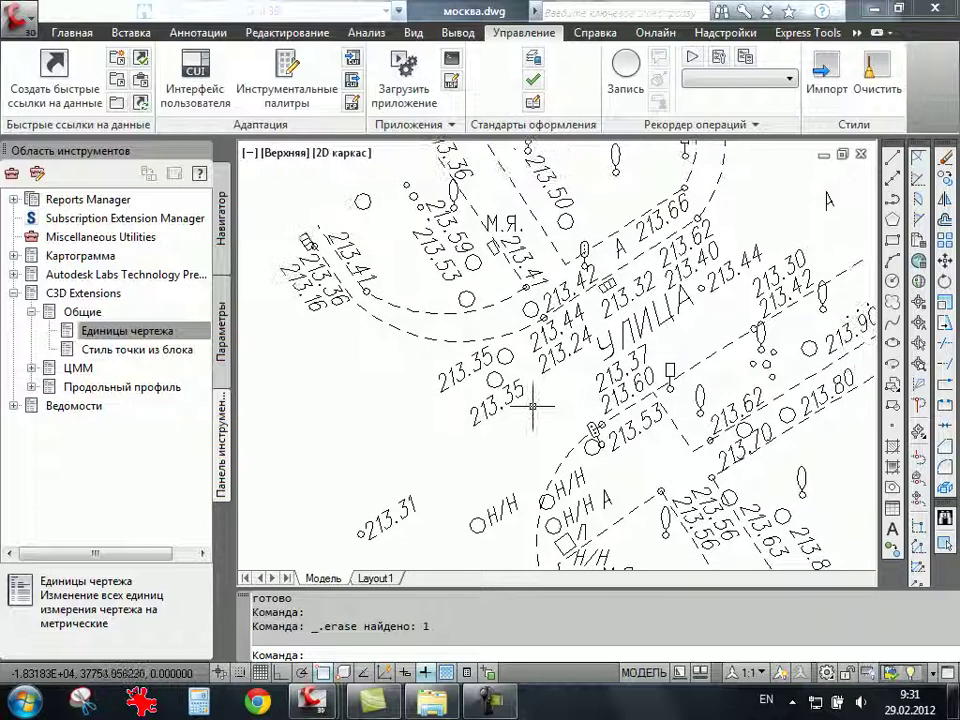
pyautogui.scroll(-1, 533, 405)
pyautogui.scroll(1, 533, 405)
pyautogui.scroll(1, 525, 408)
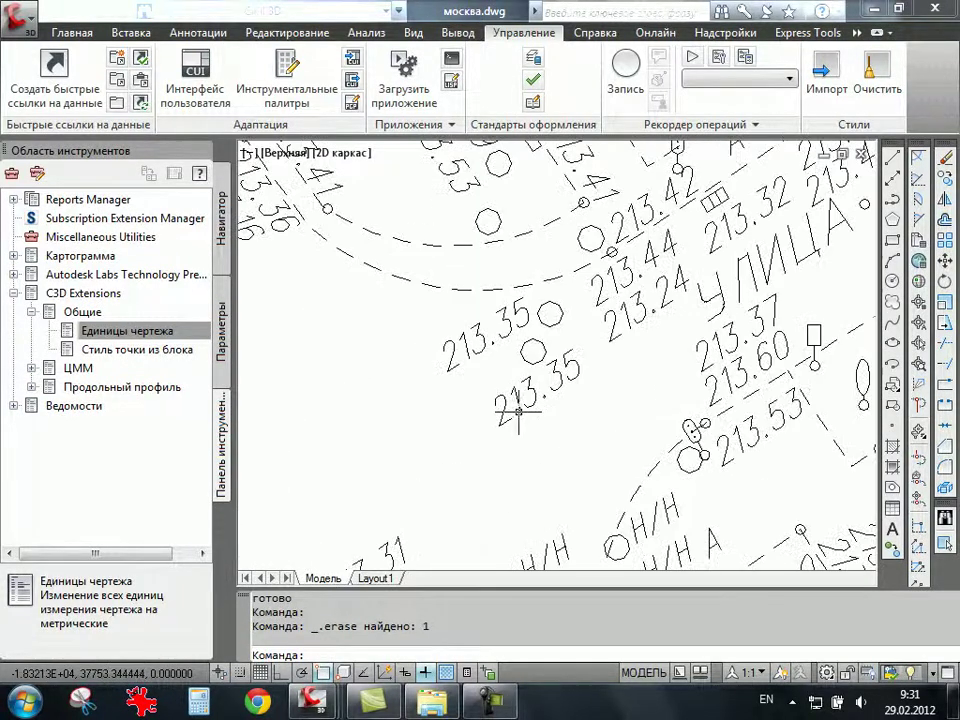
pyautogui.click(518, 411)
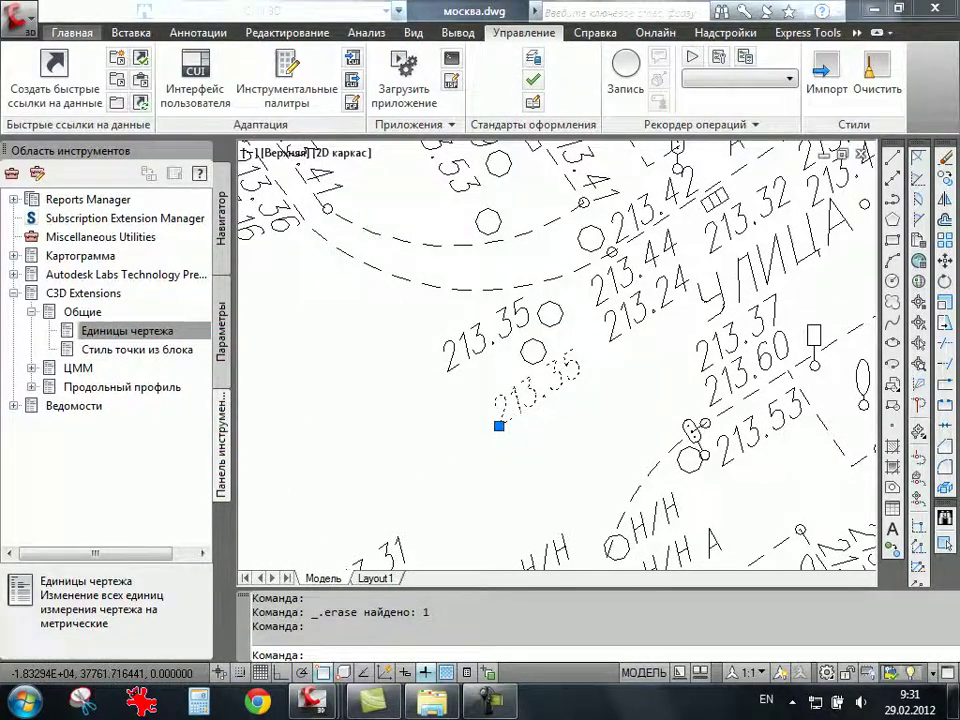
# Open Свойства слоя from the Слои panel on the Главная tab.
pyautogui.click(72, 32)
pyautogui.click(826, 75)
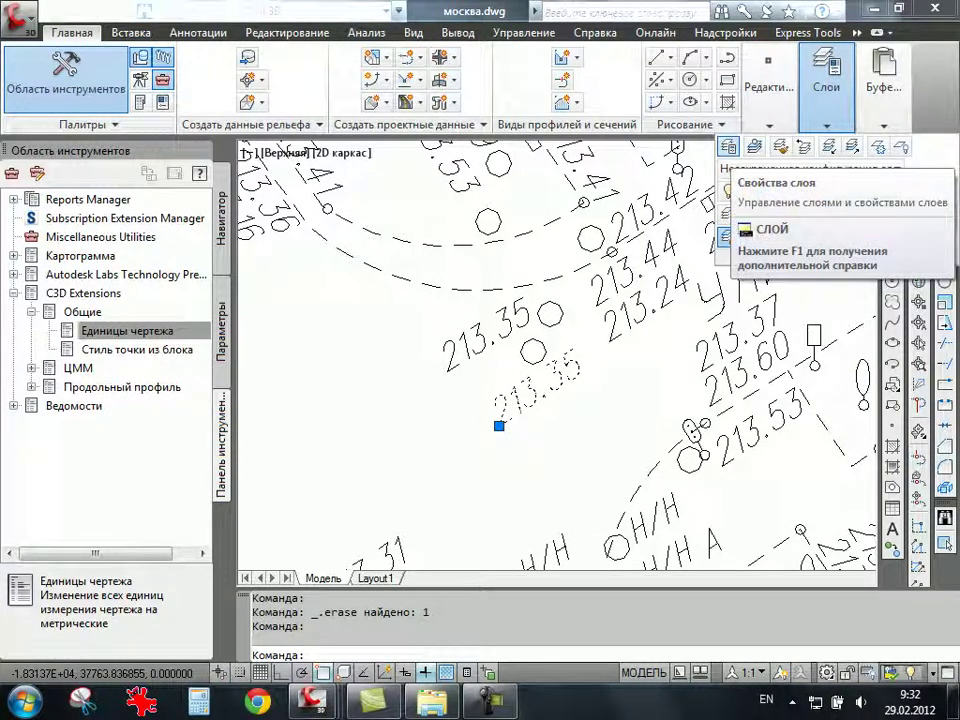
pyautogui.click(728, 147)
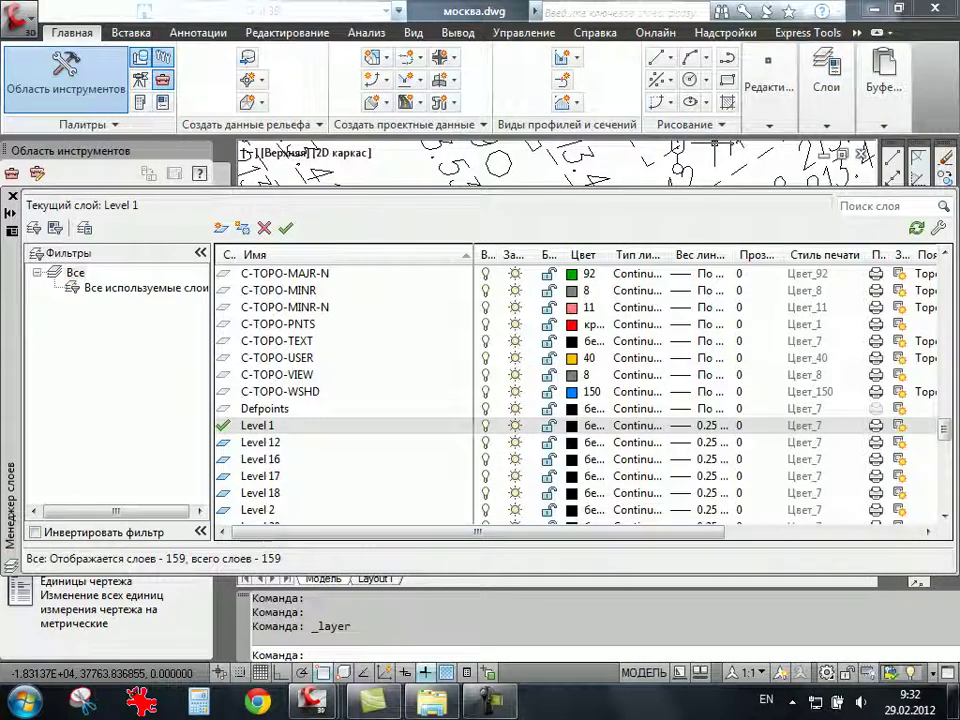
# Shrink the Layer Properties Manager palette and move it beside the plan.
pyautogui.moveTo(480, 570); pyautogui.dragTo(480, 472)
pyautogui.scroll(-3, 580, 340)
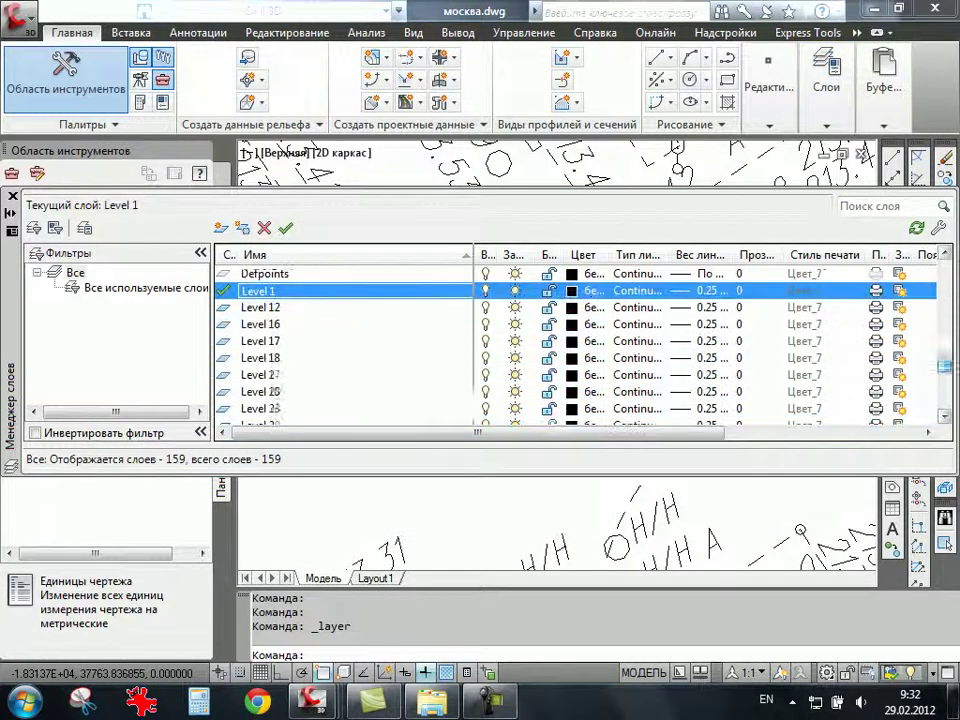
pyautogui.scroll(-3, 580, 340)
pyautogui.scroll(-6, 580, 340)
pyautogui.scroll(4, 580, 340)
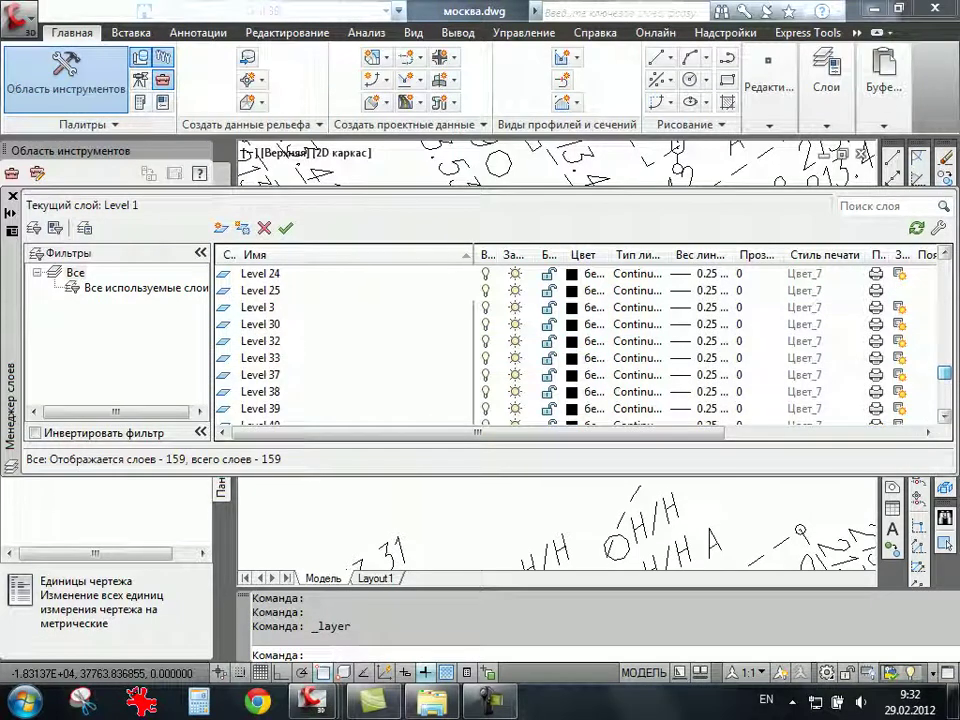
pyautogui.scroll(3, 580, 340)
pyautogui.scroll(1, 580, 340)
pyautogui.scroll(-1, 580, 340)
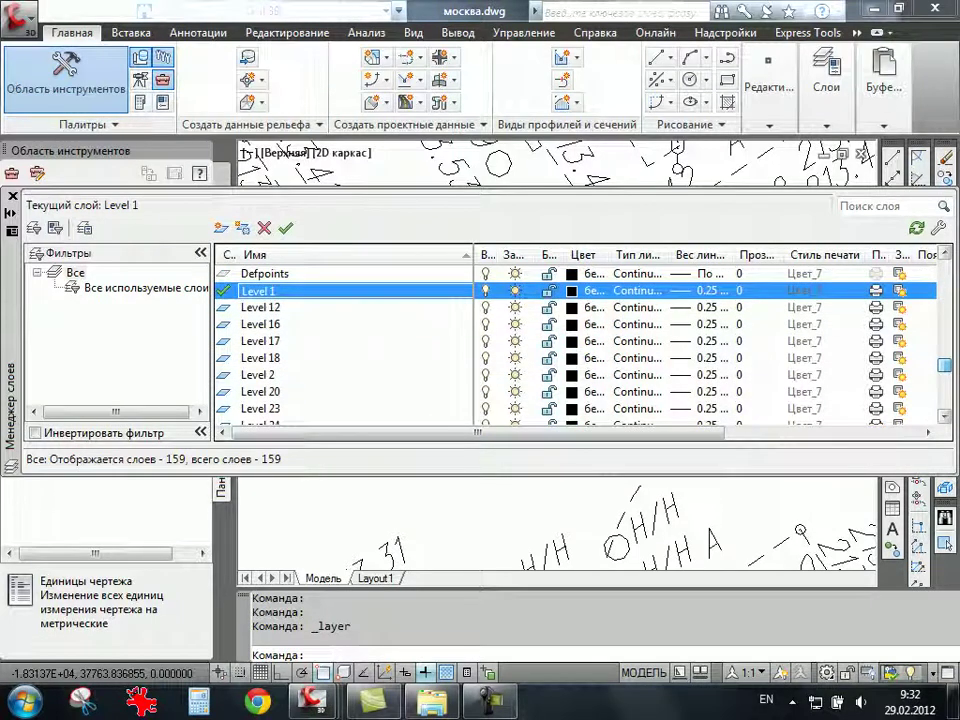
pyautogui.scroll(-2, 580, 340)
pyautogui.scroll(3, 580, 340)
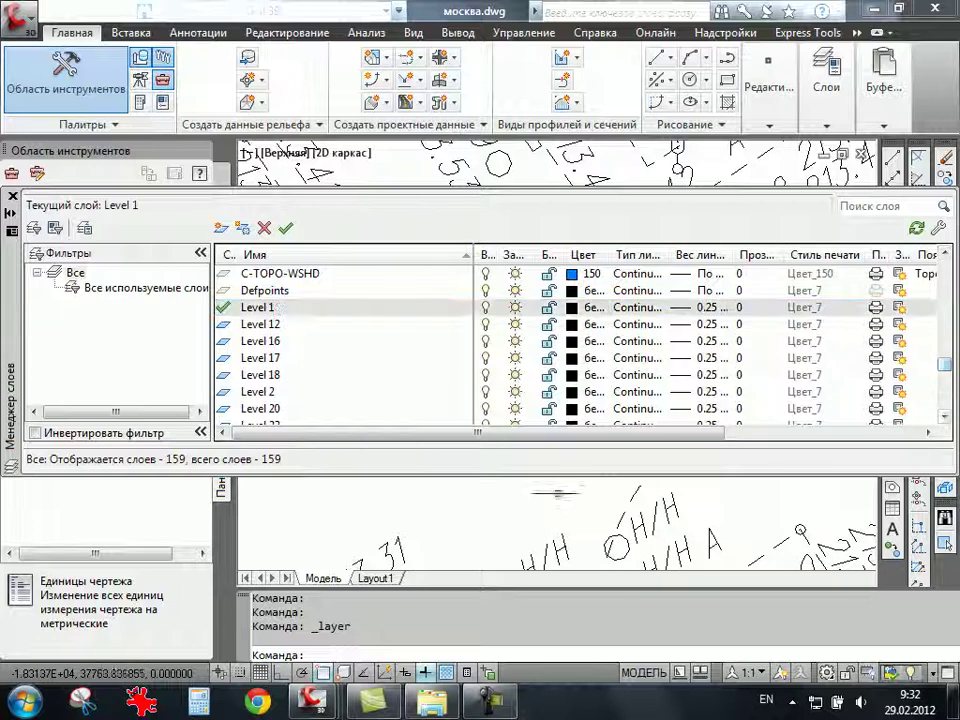
pyautogui.moveTo(12, 380)
pyautogui.mouseDown()
pyautogui.moveTo(496, 400)
pyautogui.moveTo(496, 362)
pyautogui.mouseUp()
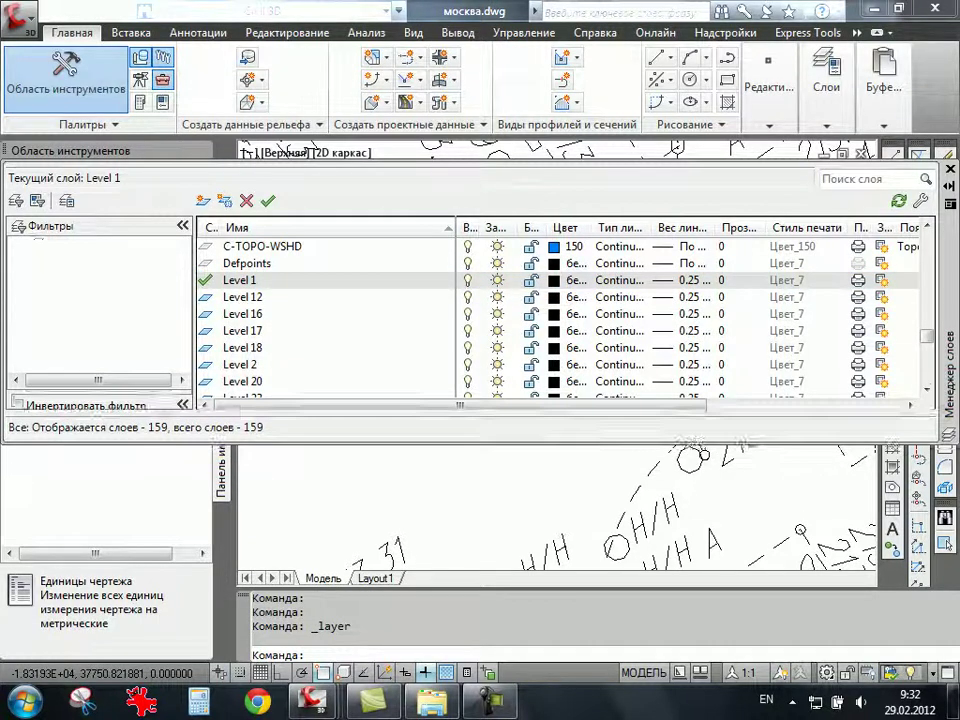
# Start Total Commander and launch MicroStation SE from the WIN32APP\ustation folder on drive C.
pyautogui.click(24, 700)
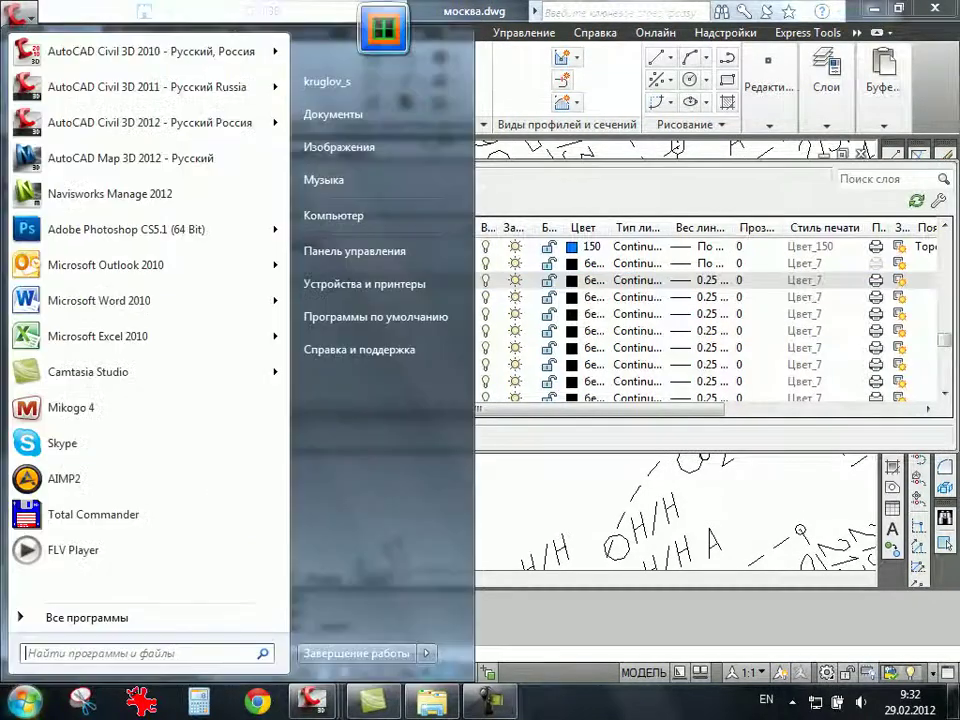
pyautogui.click(93, 514)
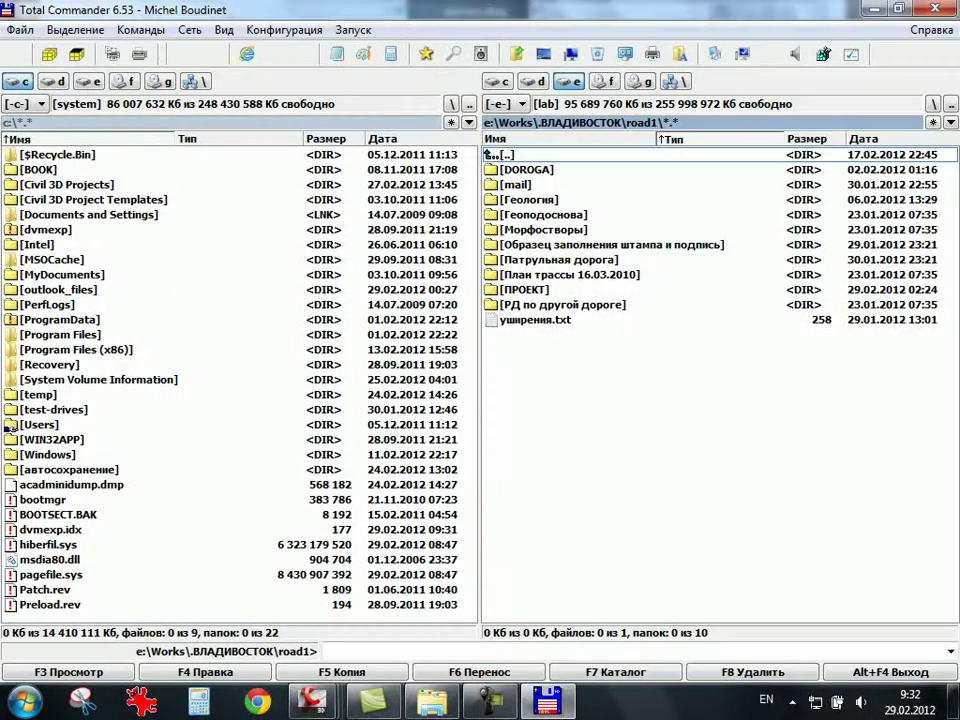
pyautogui.doubleClick(50, 439)
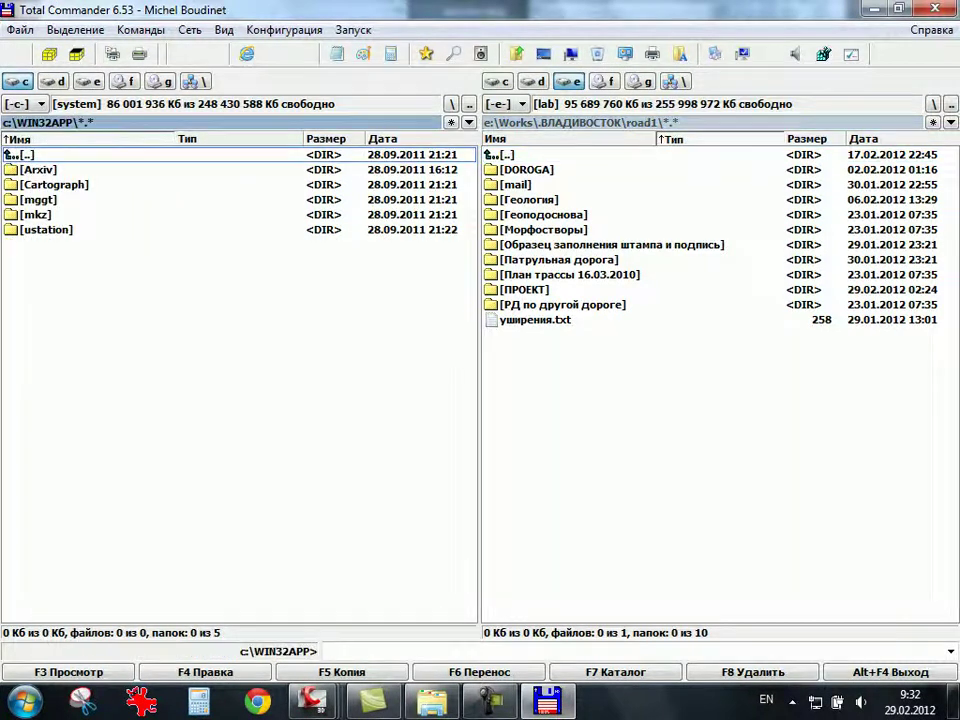
pyautogui.doubleClick(50, 229)
pyautogui.scroll(-3, 240, 380)
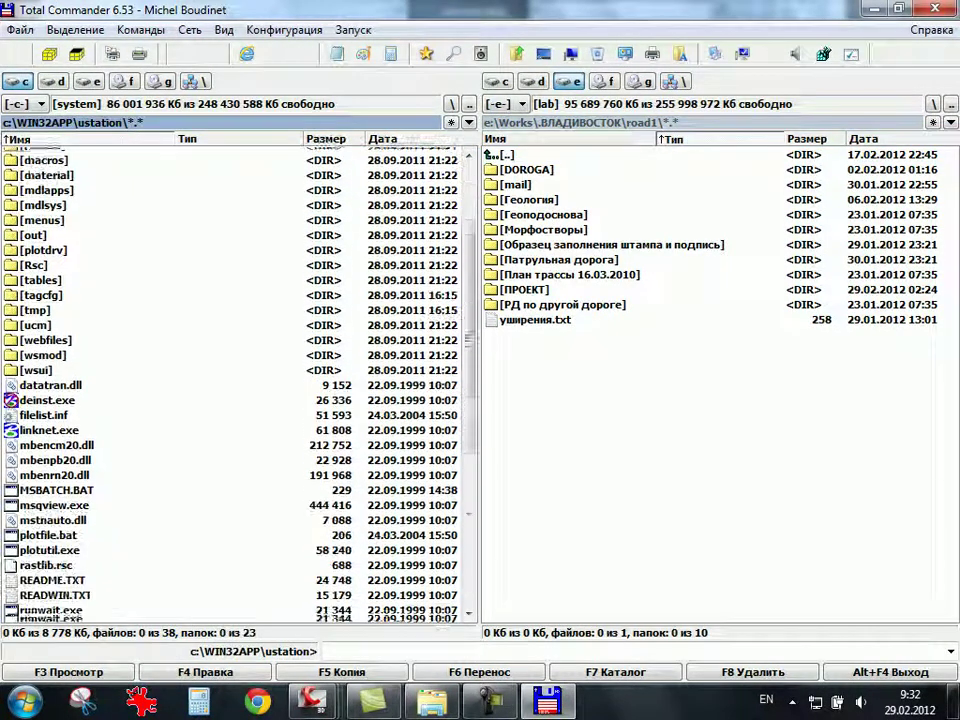
pyautogui.scroll(-3, 240, 380)
pyautogui.scroll(-2, 240, 380)
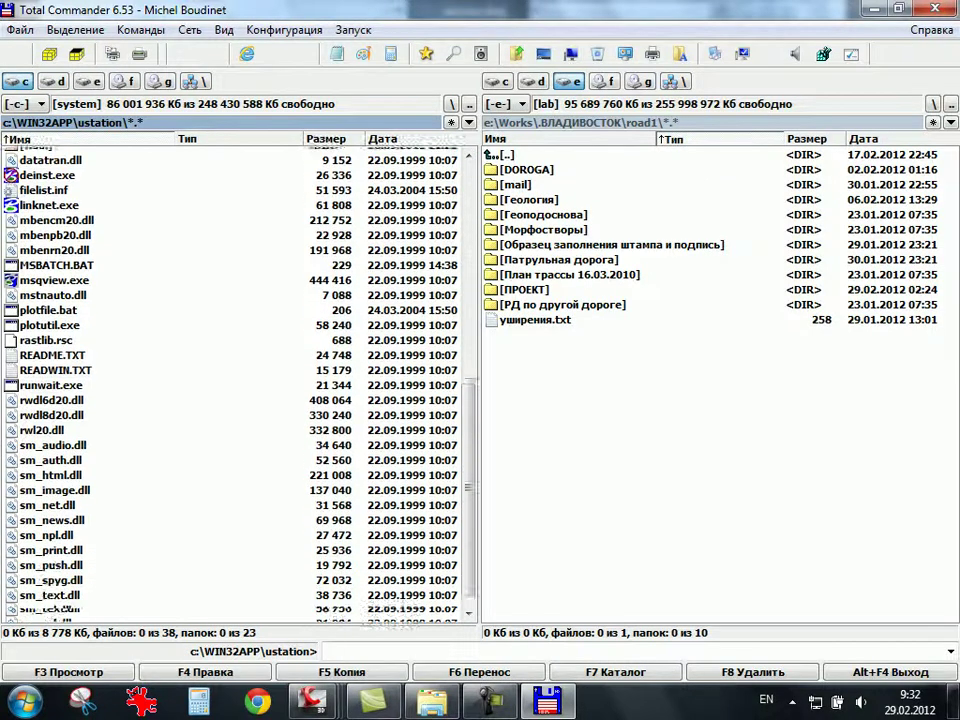
pyautogui.scroll(-2, 240, 380)
pyautogui.press('Return')
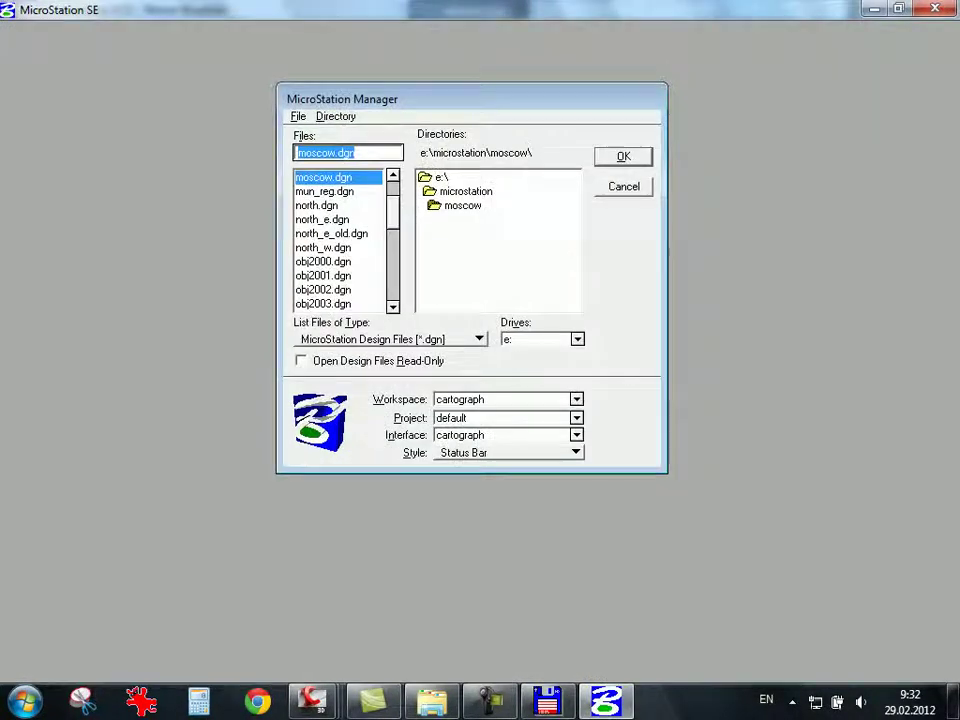
# Open moscow.dgn, zoom into the southeast districts near НАГАТИНСКИЙ ЗАТОН, then exit MicroStation.
pyautogui.press('Return')
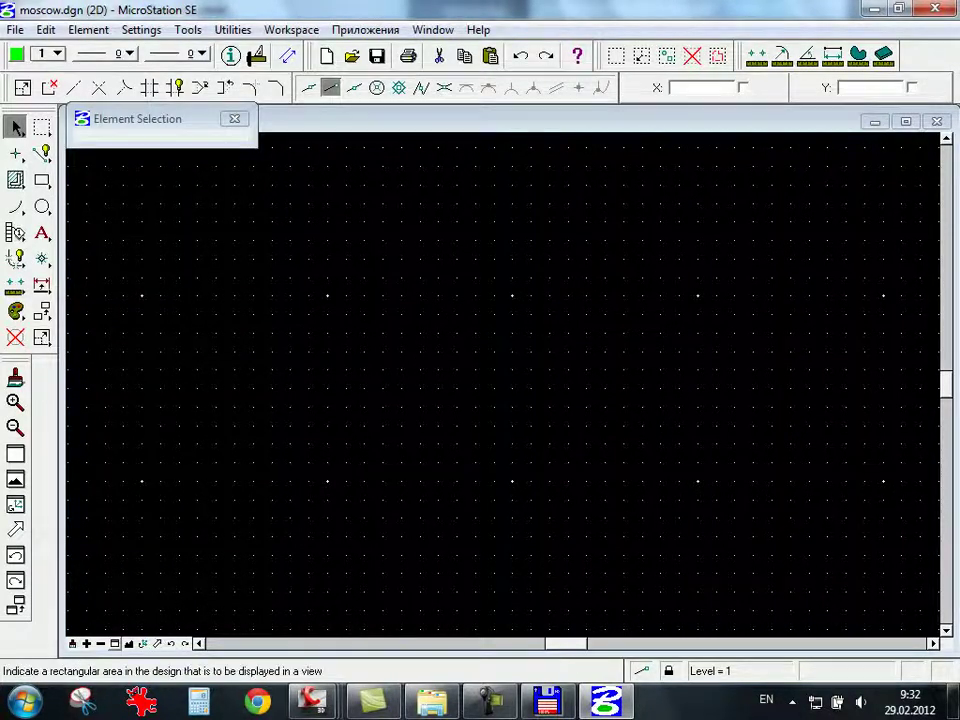
pyautogui.click(15, 480)
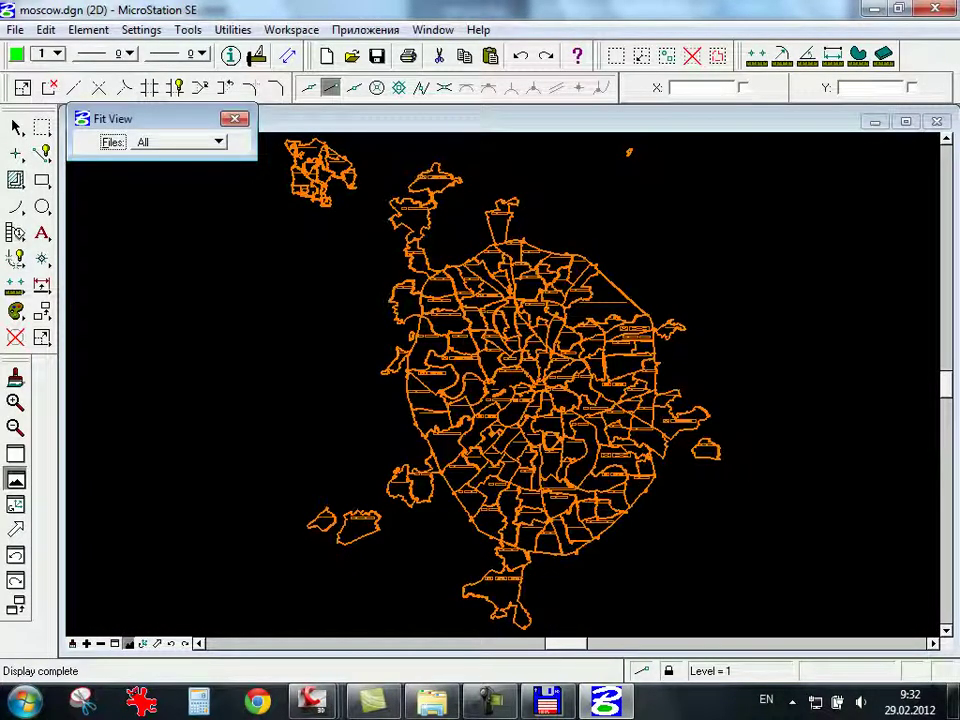
pyautogui.click(15, 401)
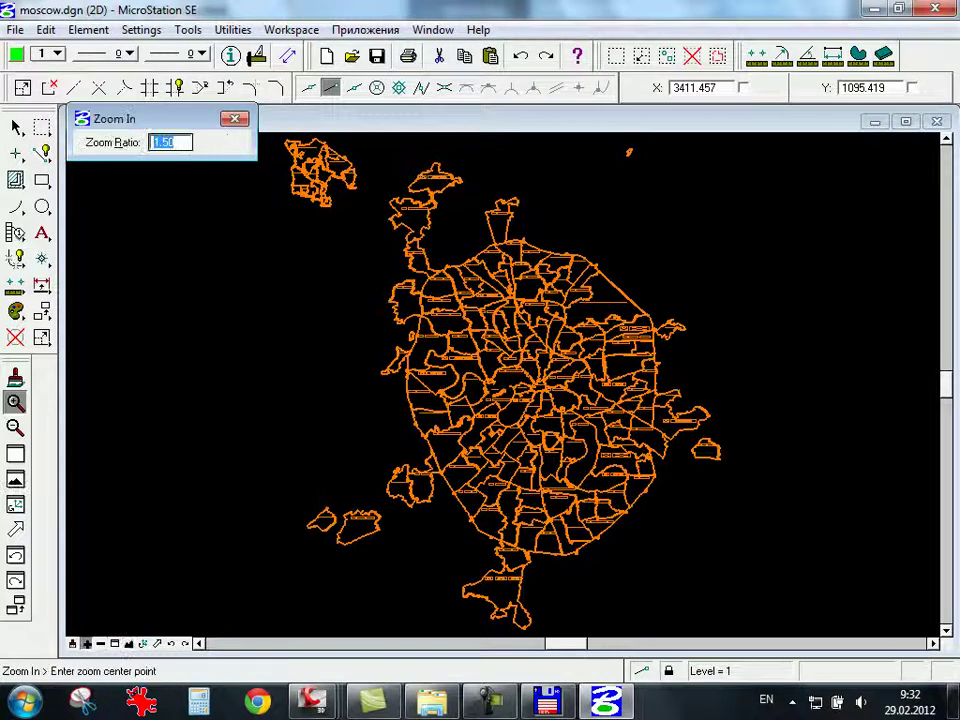
pyautogui.click(521, 457)
pyautogui.click(533, 367)
pyautogui.click(533, 367)
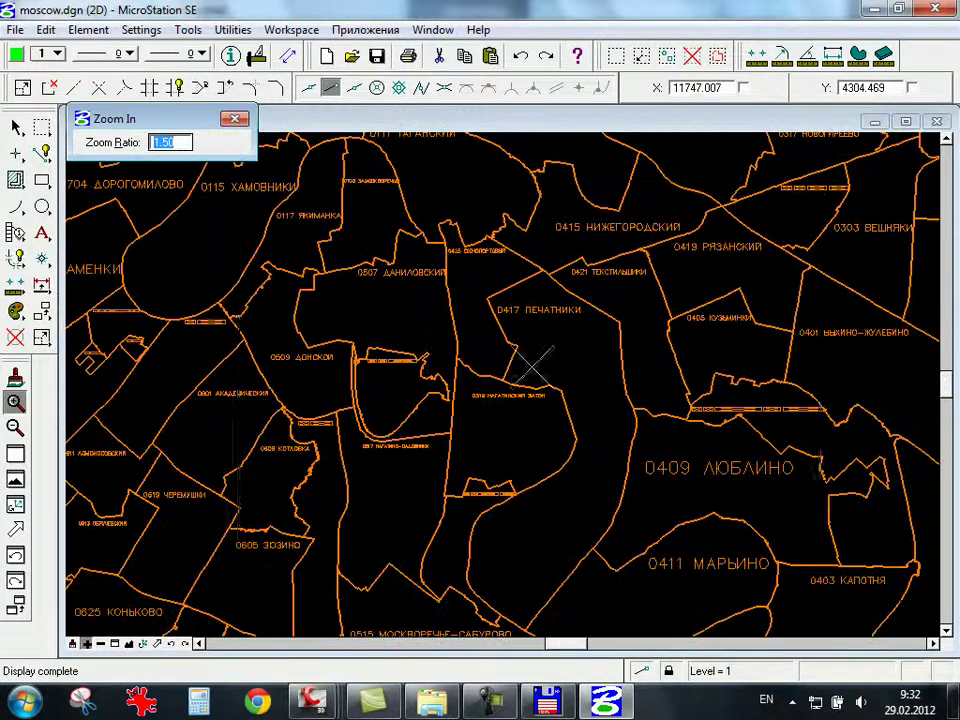
pyautogui.click(527, 388)
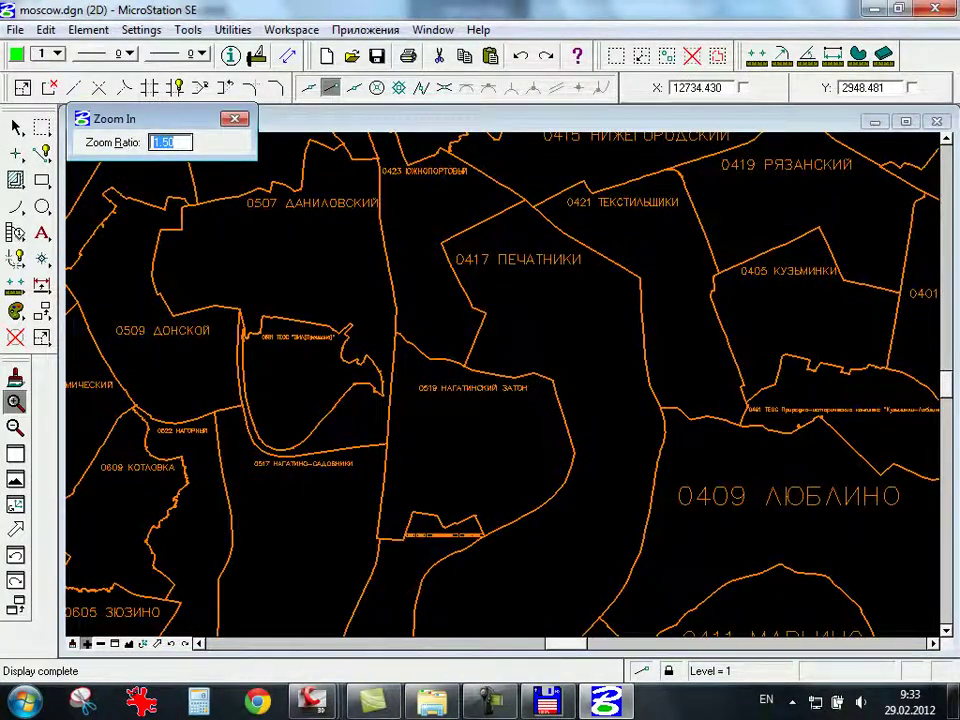
pyautogui.click(935, 8)
pyautogui.click(411, 304)
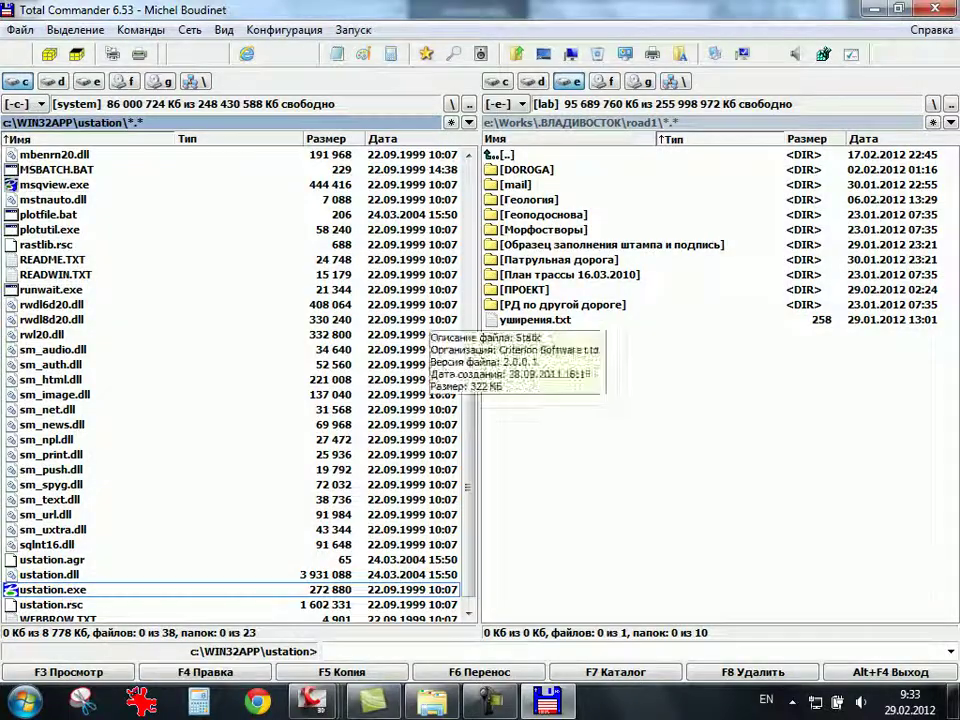
pyautogui.moveTo(313, 700)
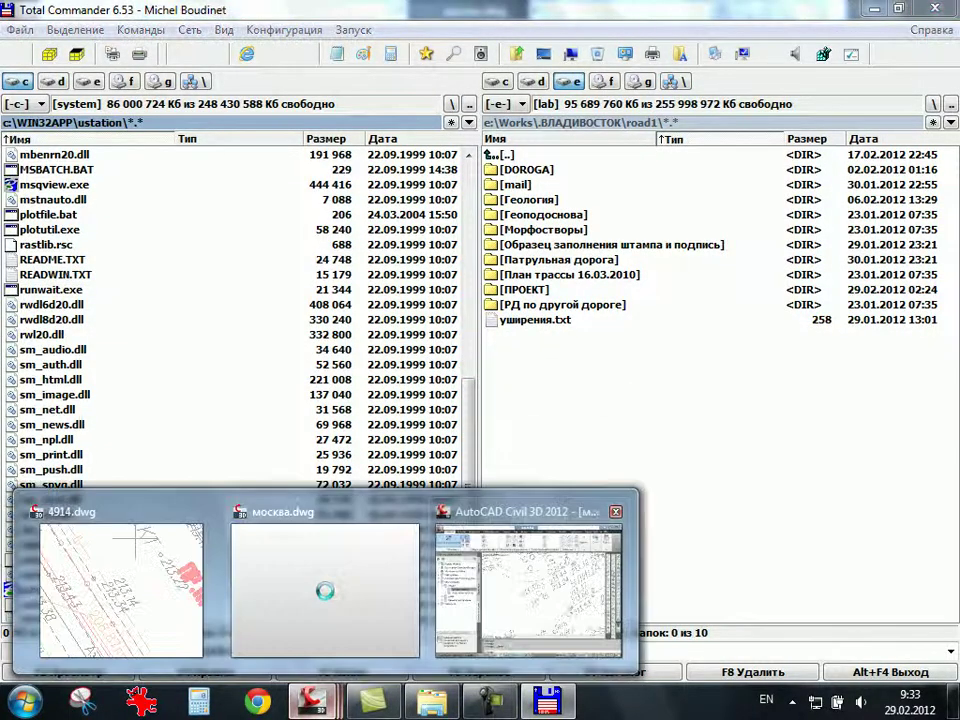
# Bring москва.dwg back to the front and zoom around its survey plan.
pyautogui.click(325, 585)
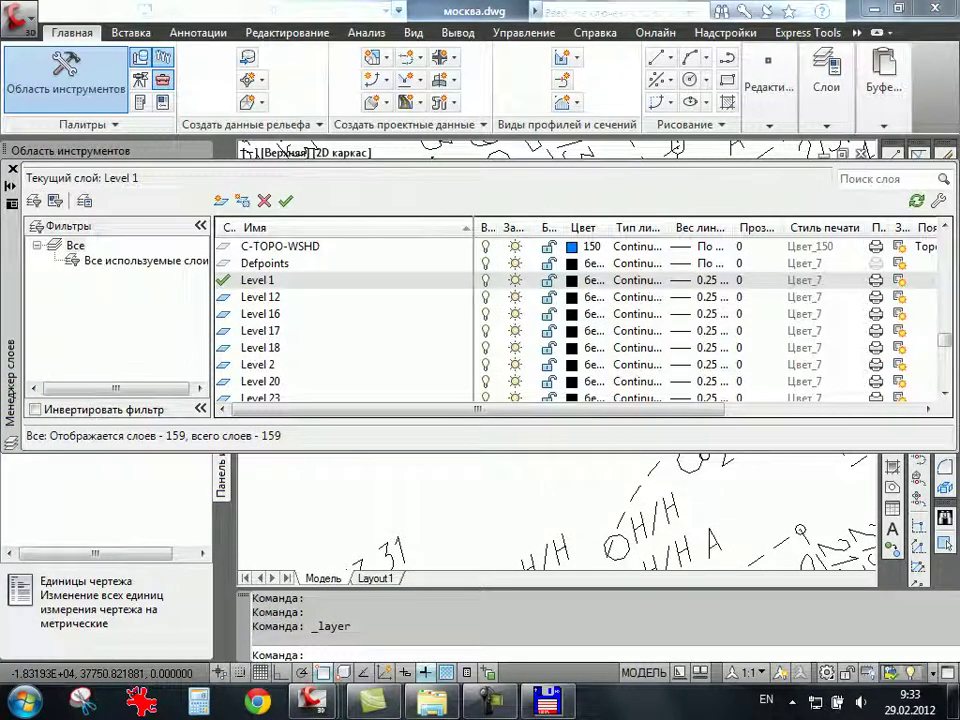
pyautogui.scroll(-1, 640, 490)
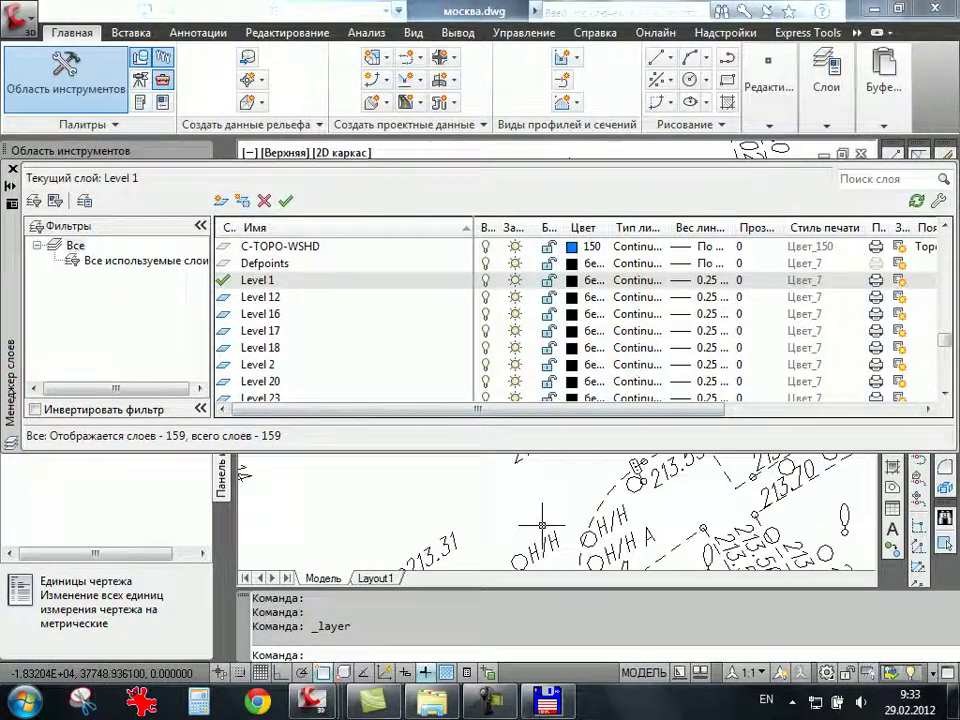
pyautogui.scroll(-1, 640, 490)
pyautogui.scroll(-2, 640, 490)
pyautogui.scroll(4, 590, 500)
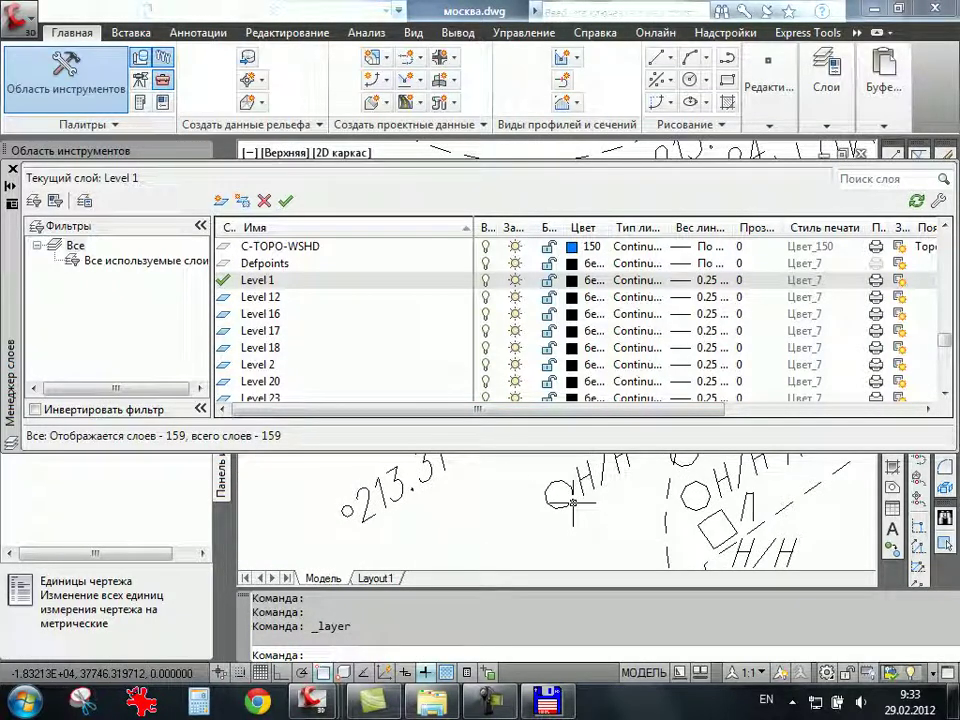
# Select the small circle in the plan and highlight Level 24 in the layer list.
pyautogui.click(559, 494)
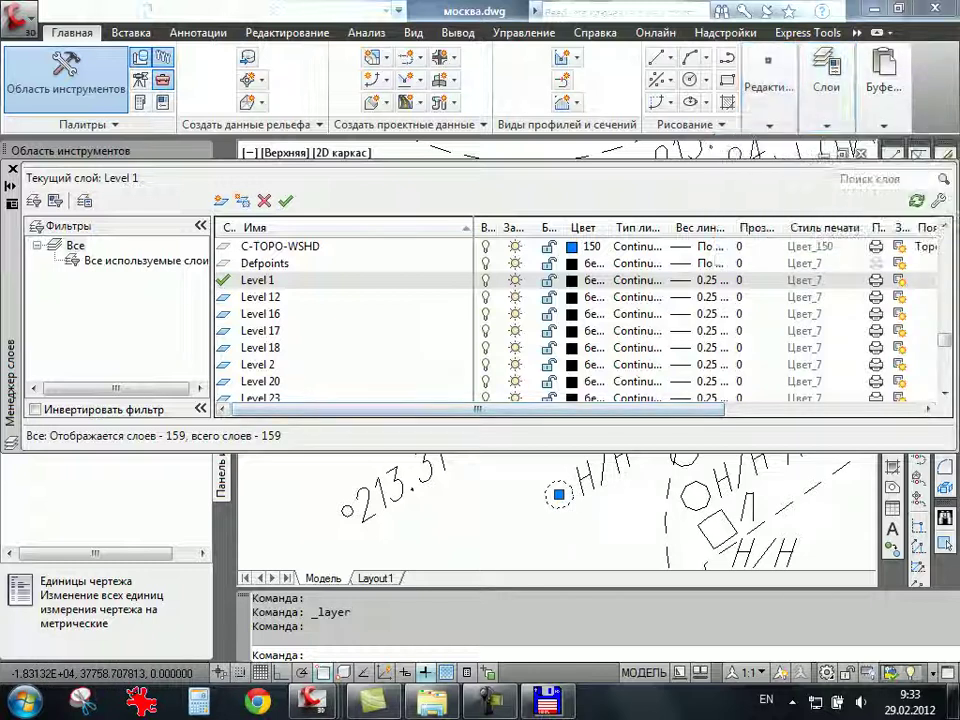
pyautogui.scroll(-1, 706, 292)
pyautogui.scroll(-1, 706, 292)
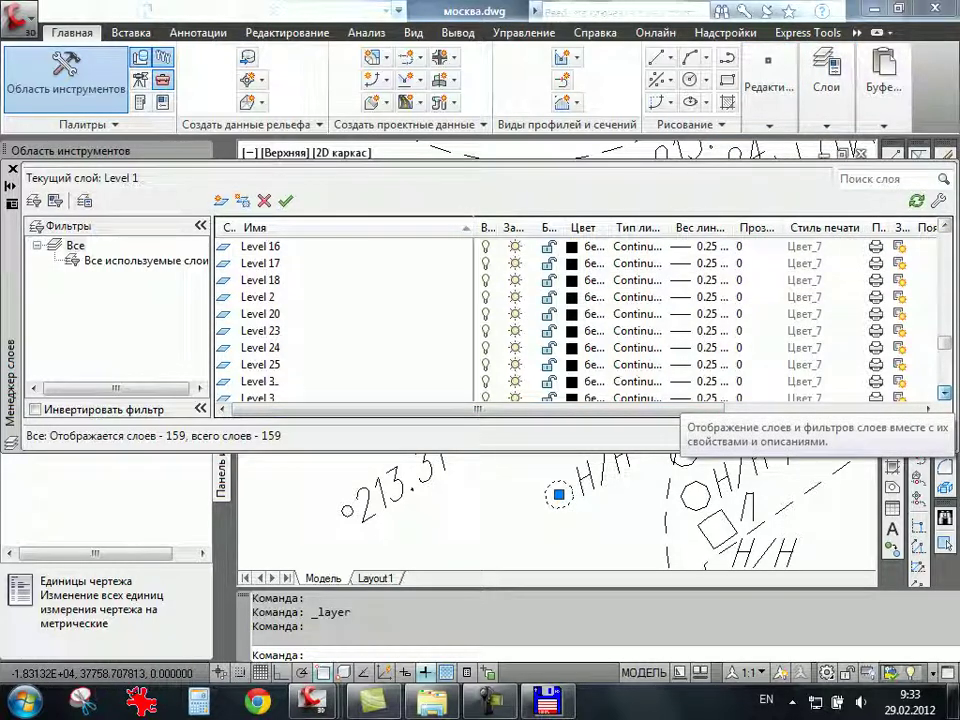
pyautogui.click(690, 347)
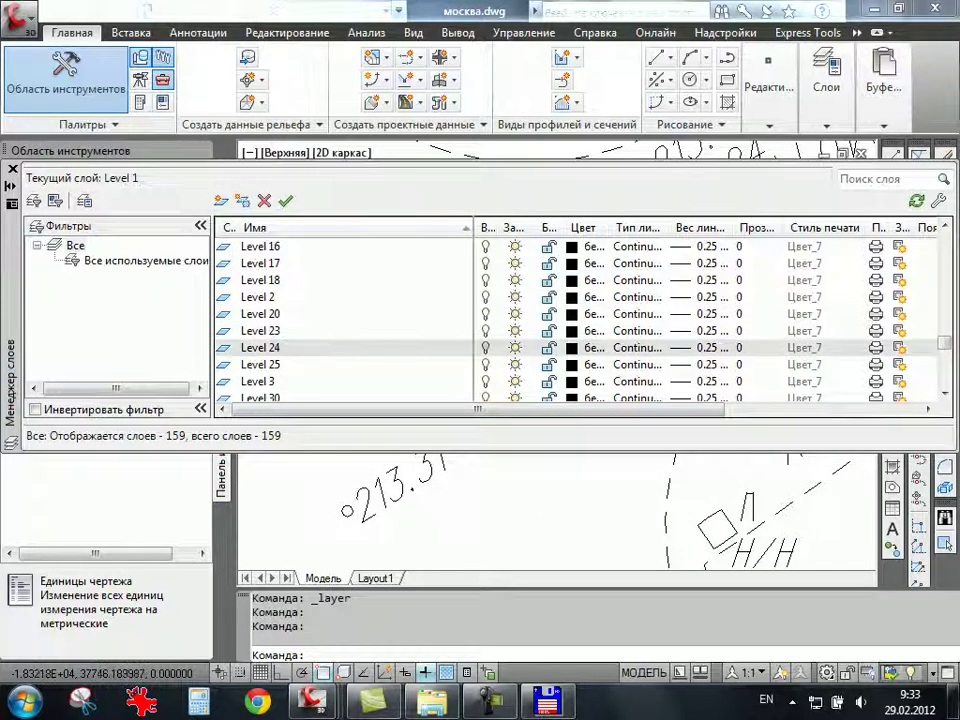
# Select the ГАЗОН label and show which layer it belongs to.
pyautogui.scroll(-3, 555, 505)
pyautogui.scroll(-2, 555, 505)
pyautogui.scroll(-2, 555, 505)
pyautogui.scroll(2, 513, 485)
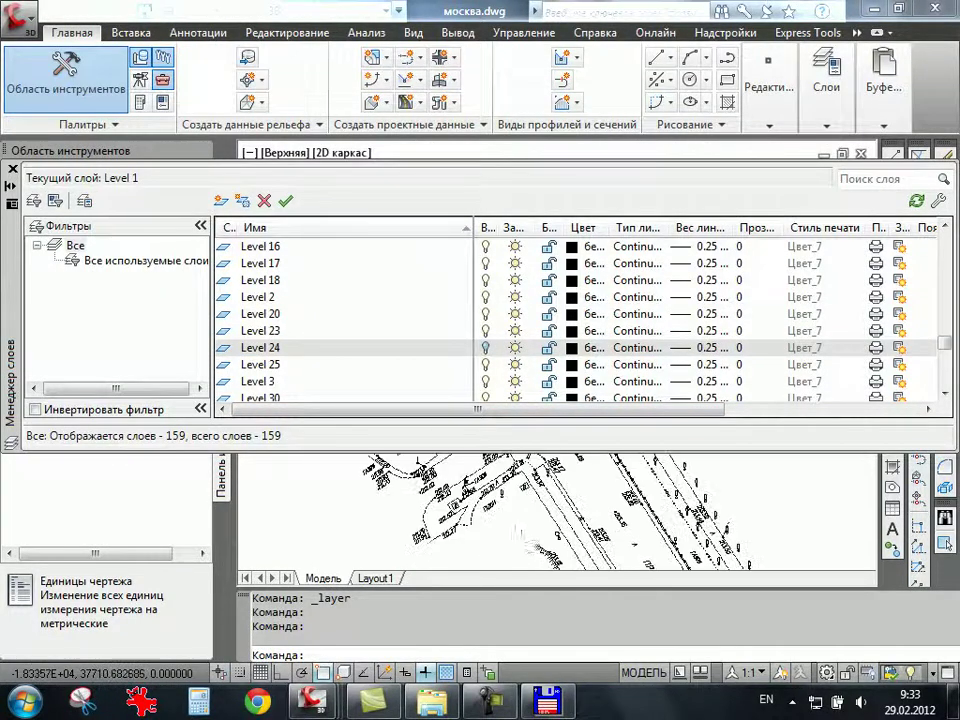
pyautogui.scroll(2, 513, 485)
pyautogui.scroll(2, 513, 485)
pyautogui.scroll(2, 513, 485)
pyautogui.scroll(-2, 513, 485)
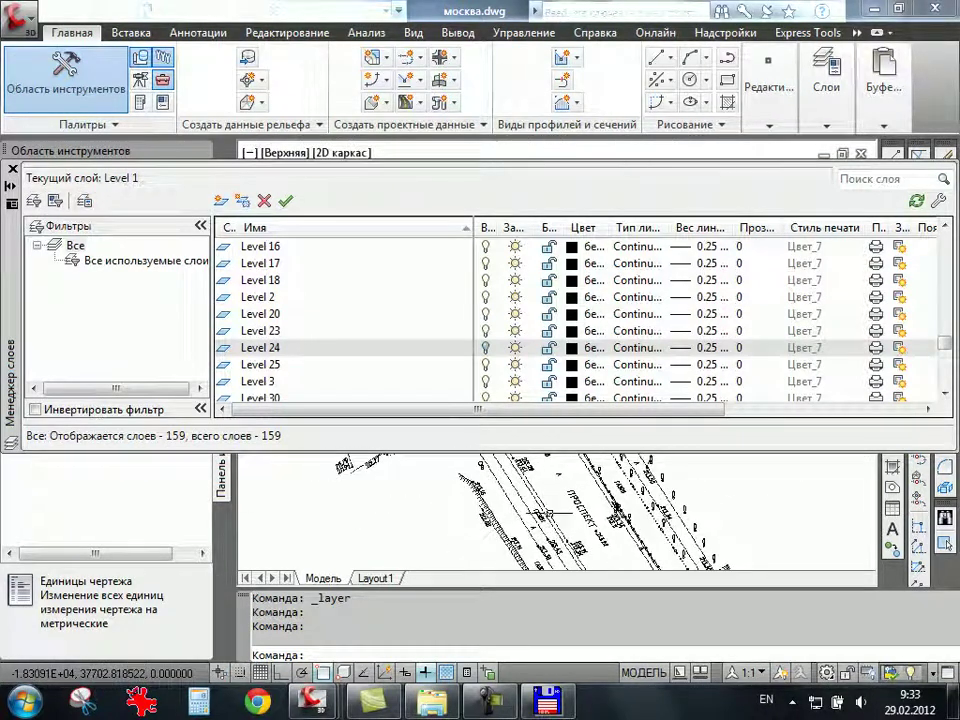
pyautogui.scroll(-1, 513, 485)
pyautogui.scroll(-1, 513, 485)
pyautogui.scroll(2, 520, 525)
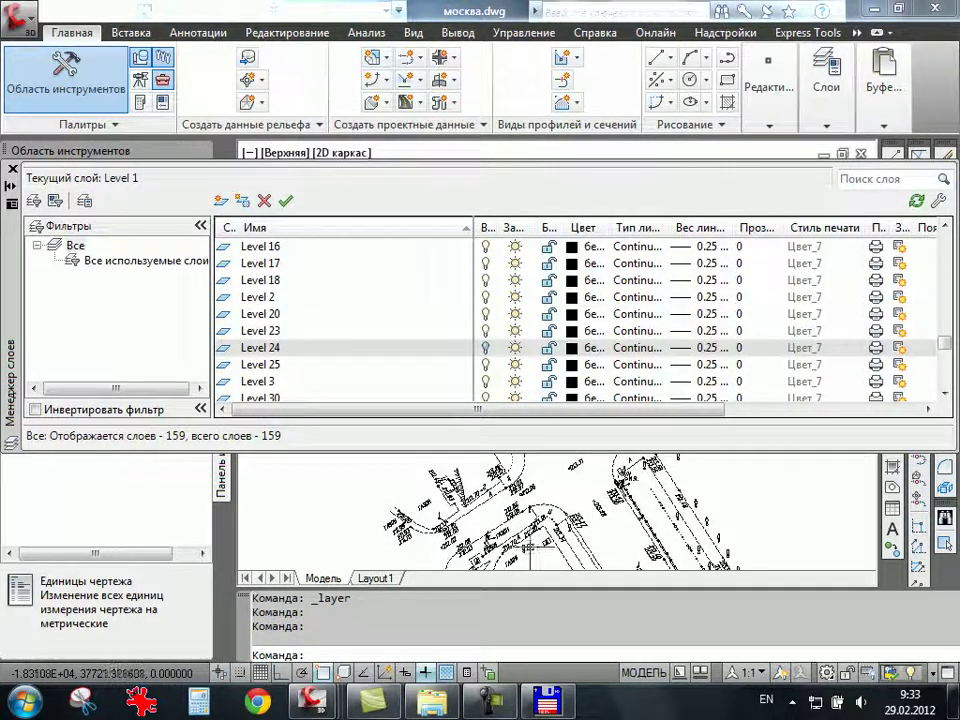
pyautogui.scroll(2, 522, 530)
pyautogui.scroll(2, 527, 537)
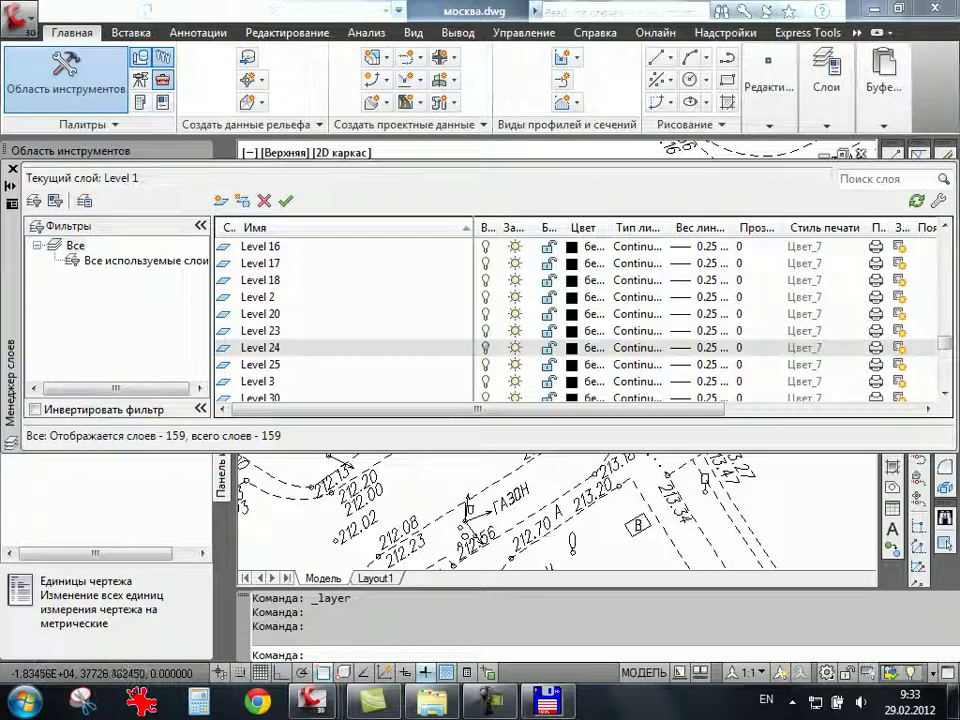
pyautogui.click(510, 500)
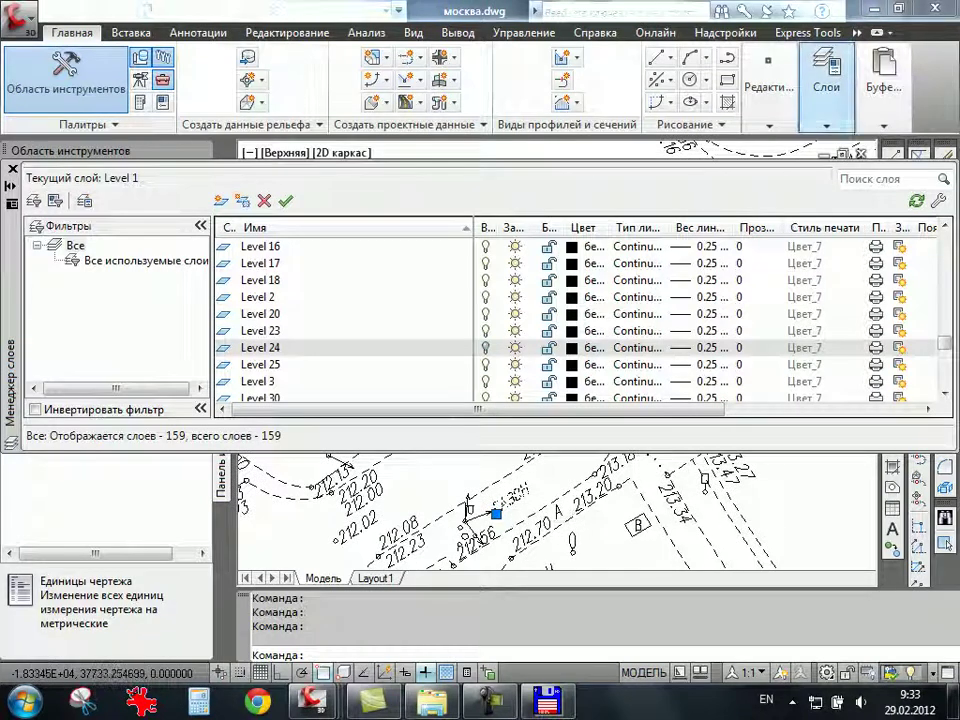
pyautogui.click(826, 124)
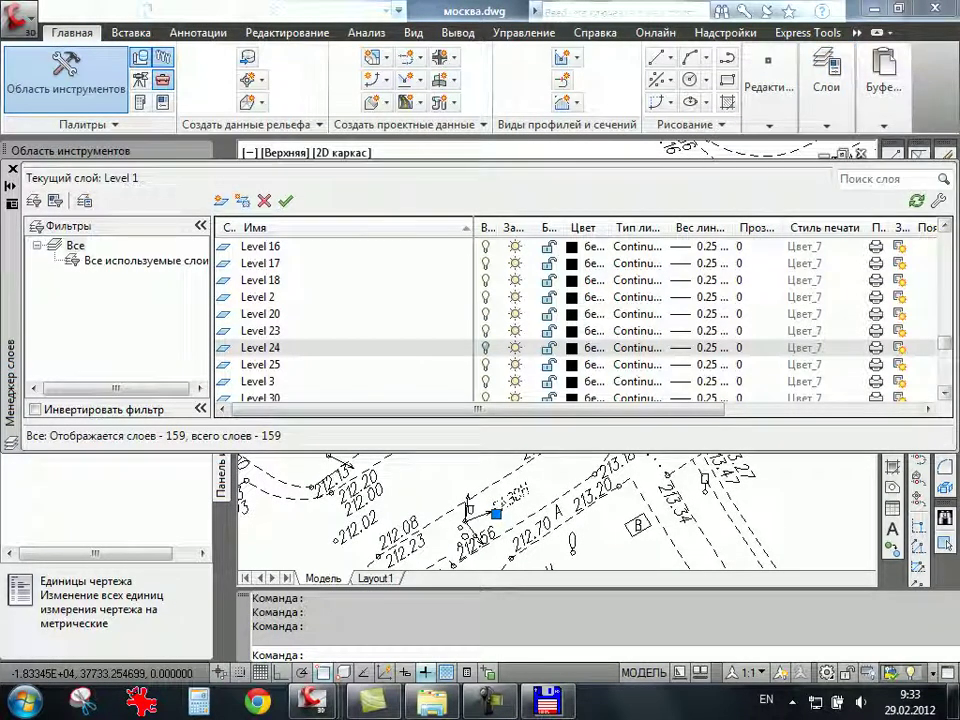
pyautogui.click(943, 392)
pyautogui.click(943, 392)
pyautogui.click(943, 392)
pyautogui.click(943, 392)
pyautogui.click(943, 392)
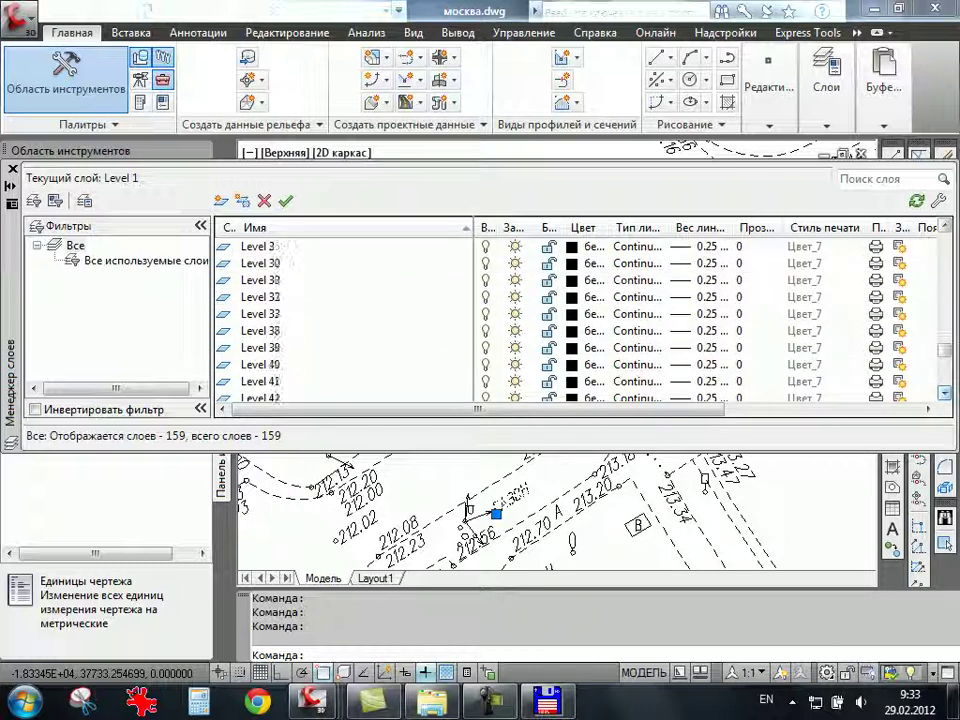
pyautogui.click(943, 392)
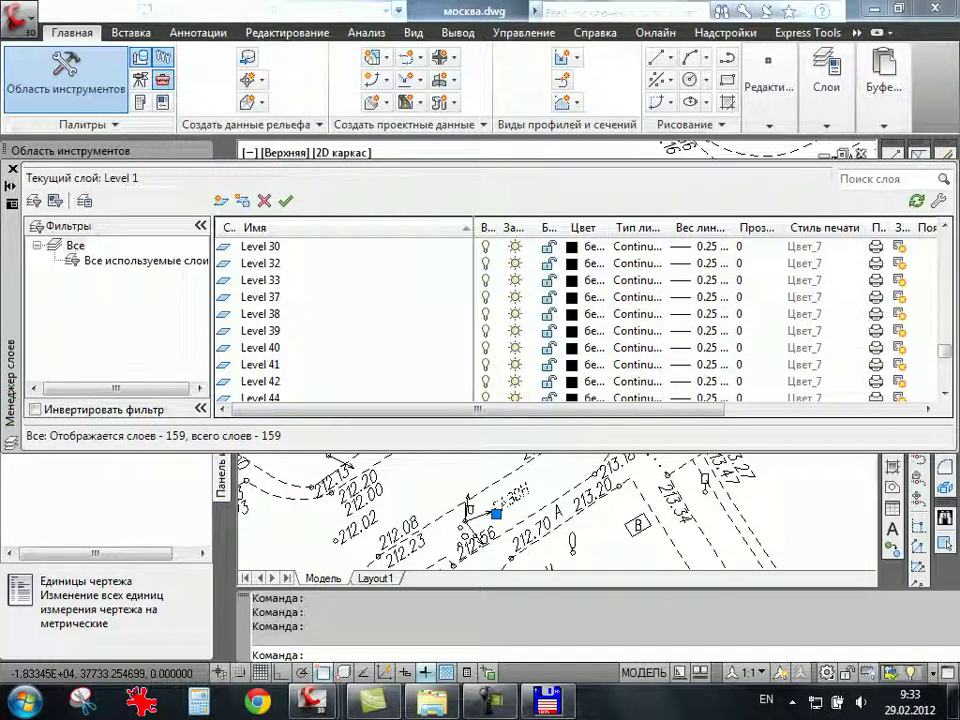
# Select the Level 42 layer in the Layer Properties list.
pyautogui.click(383, 381)
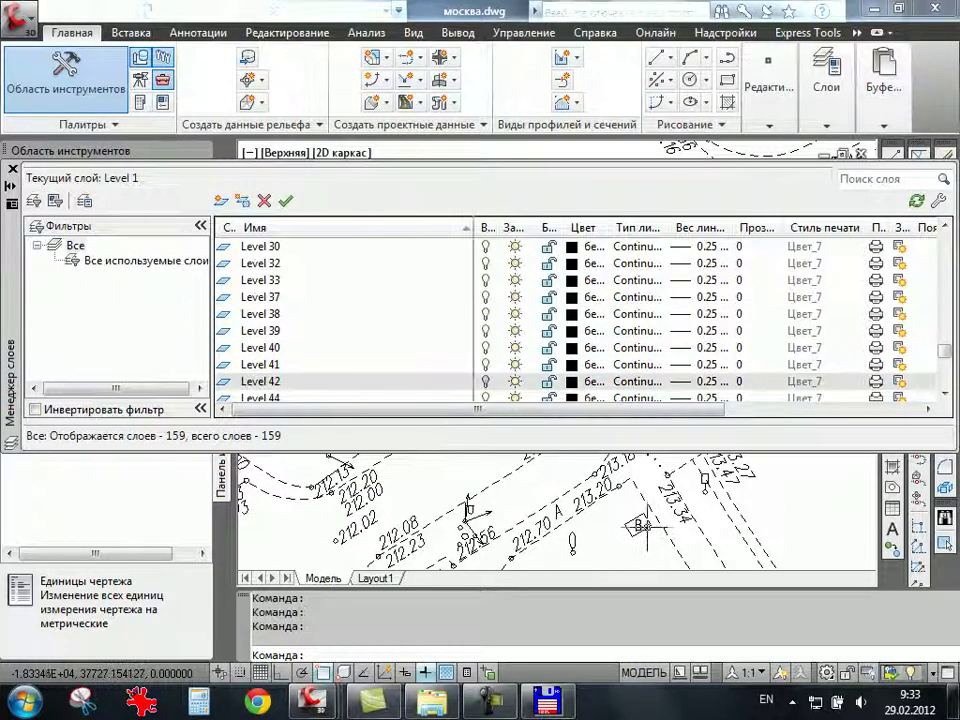
pyautogui.scroll(-3, 633, 527)
pyautogui.scroll(2, 633, 528)
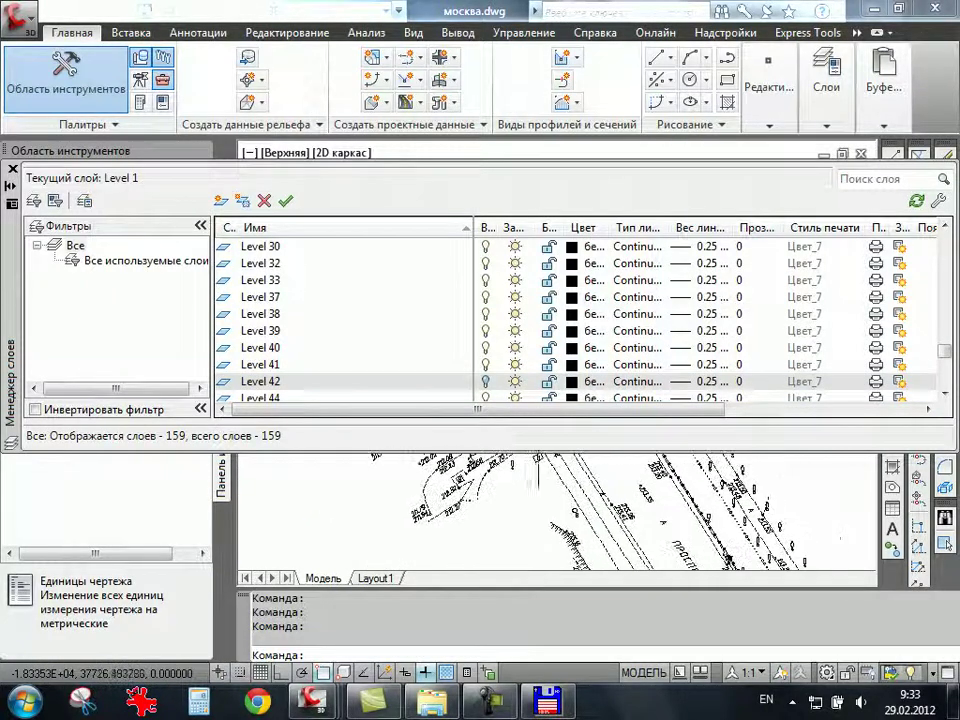
pyautogui.scroll(1, 650, 522)
pyautogui.scroll(2, 663, 516)
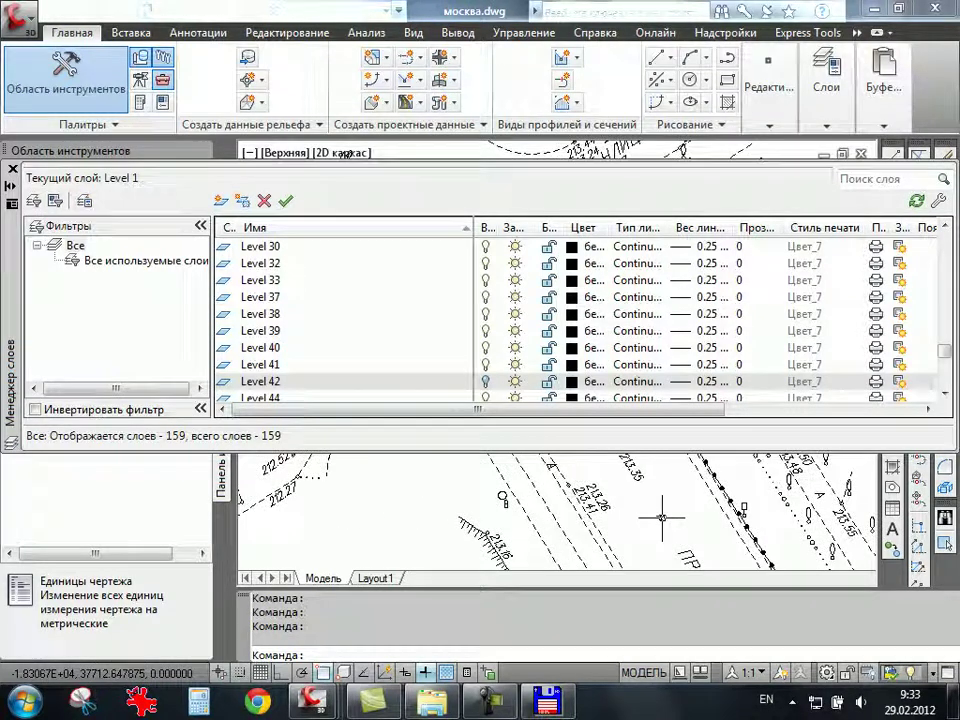
# Select a point object, then a block, in the plan to check their layers.
pyautogui.click(657, 516)
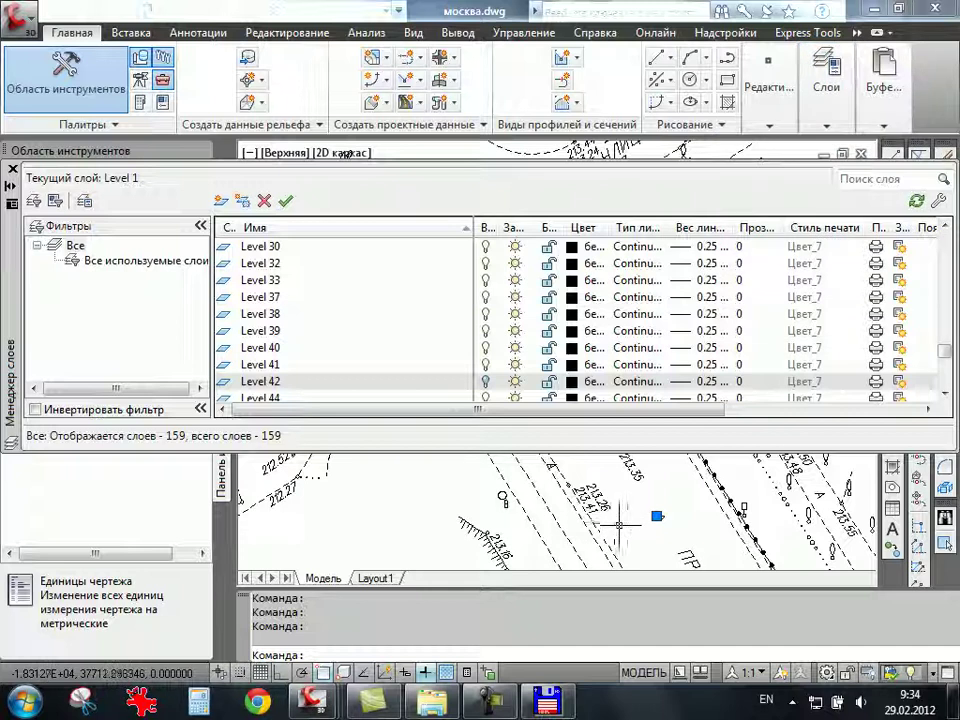
pyautogui.scroll(-3, 619, 516)
pyautogui.scroll(2, 538, 502)
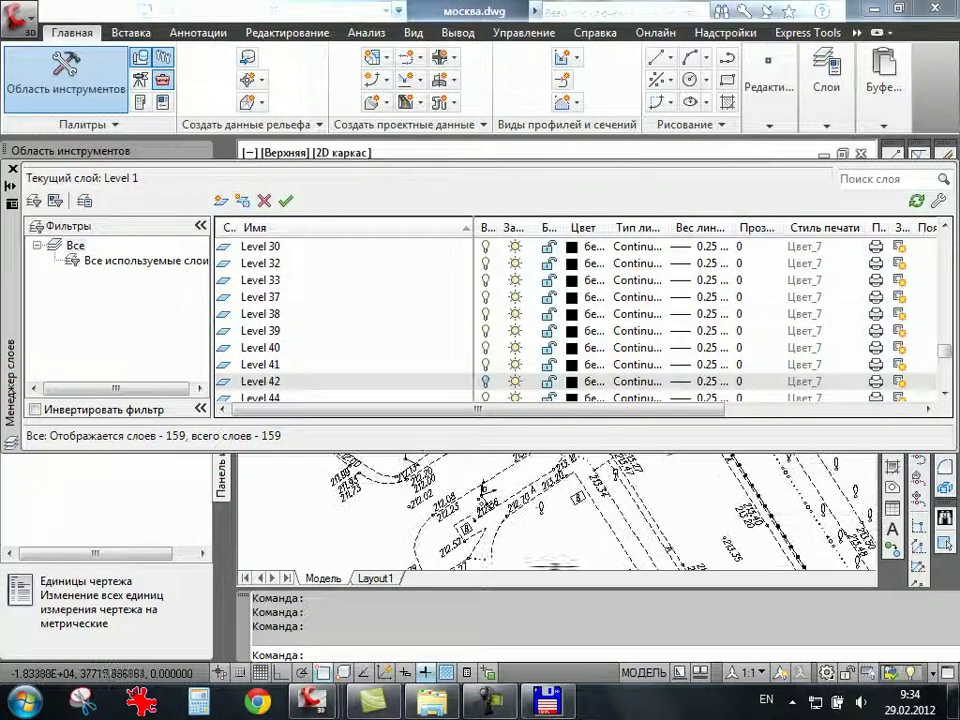
pyautogui.press('Escape')
pyautogui.scroll(3, 440, 533)
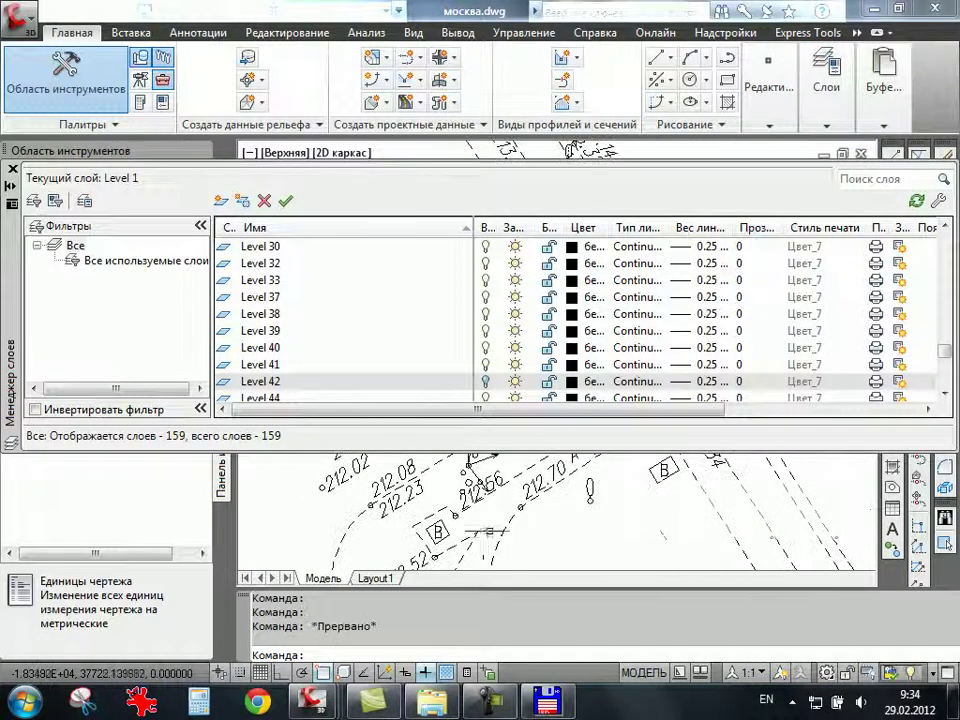
pyautogui.click(436, 535)
# Clear the block selection and toggle the Level 6 layer's On/Off bulb.
pyautogui.press('Escape')
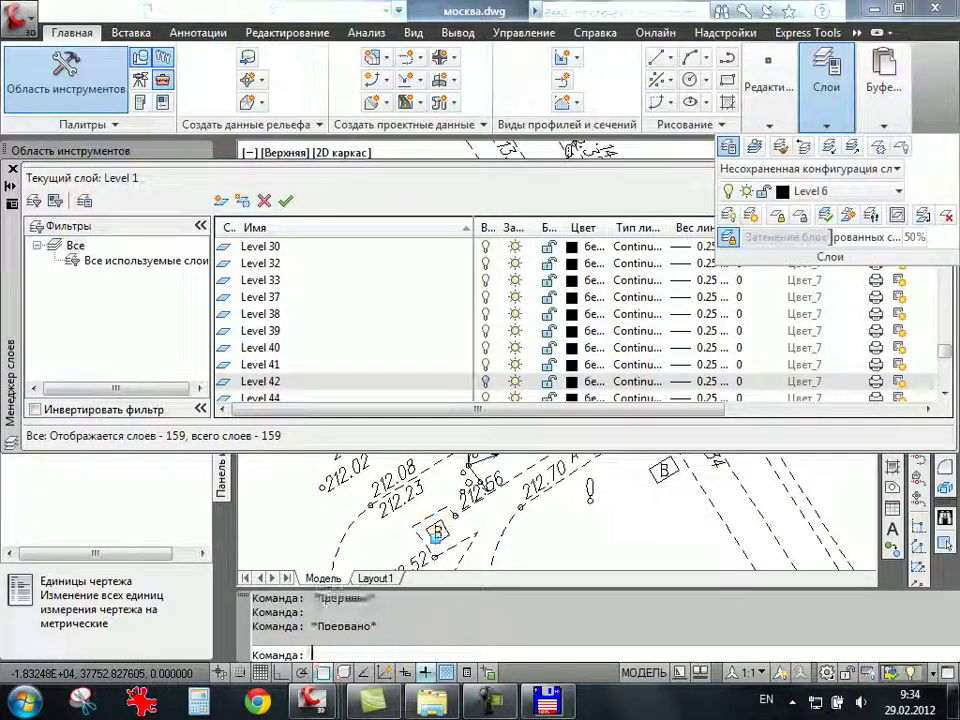
pyautogui.scroll(3, 708, 258)
pyautogui.scroll(1, 708, 258)
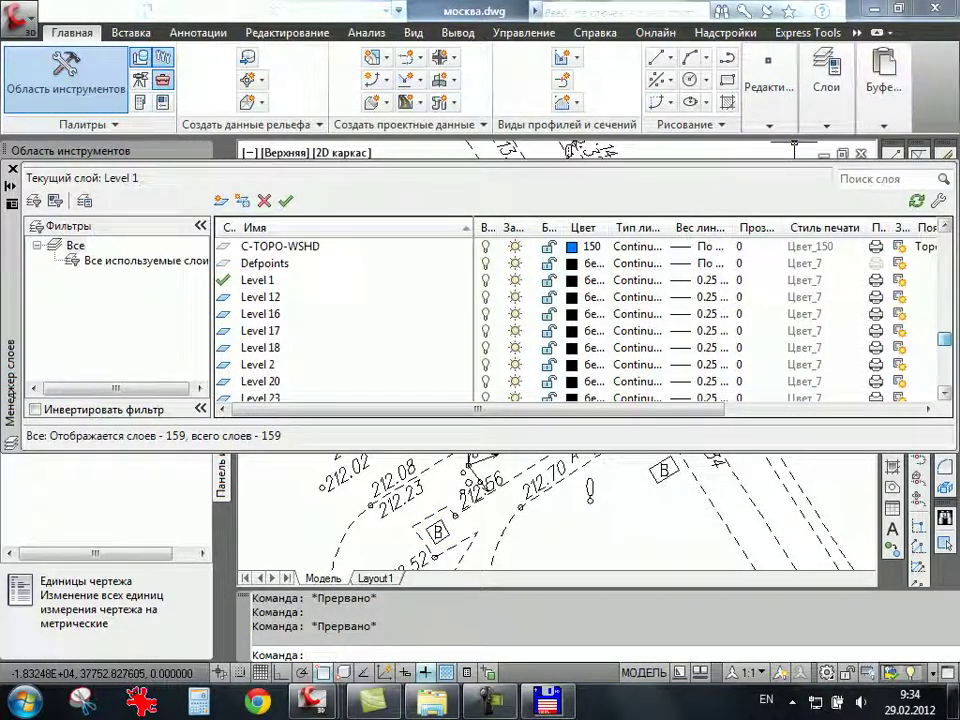
pyautogui.scroll(-4, 708, 260)
pyautogui.scroll(-3, 708, 265)
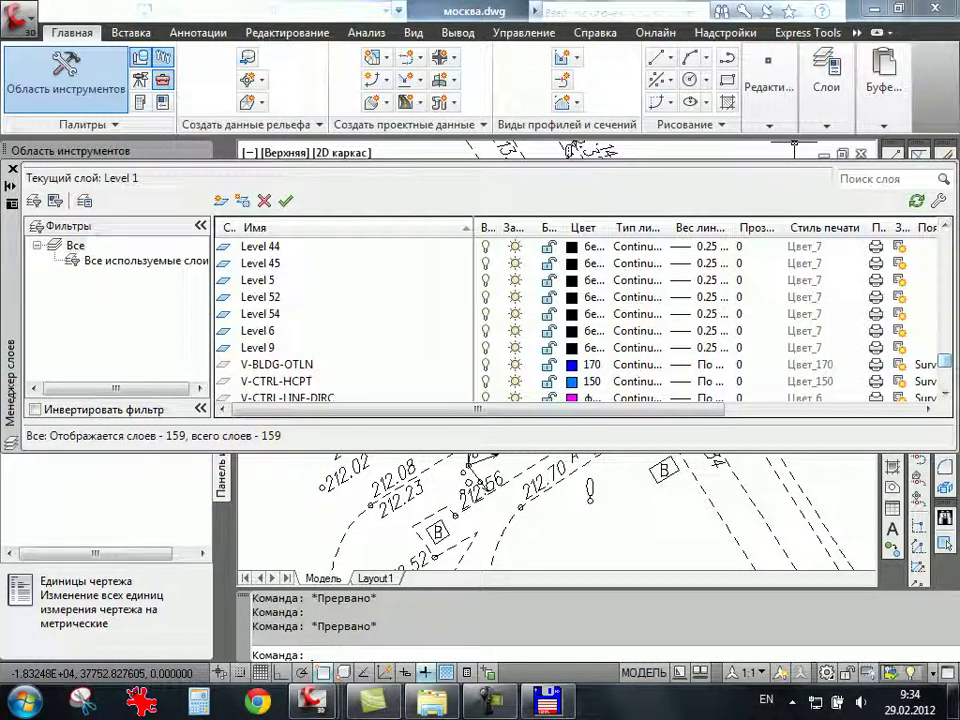
pyautogui.click(708, 330)
pyautogui.click(485, 330)
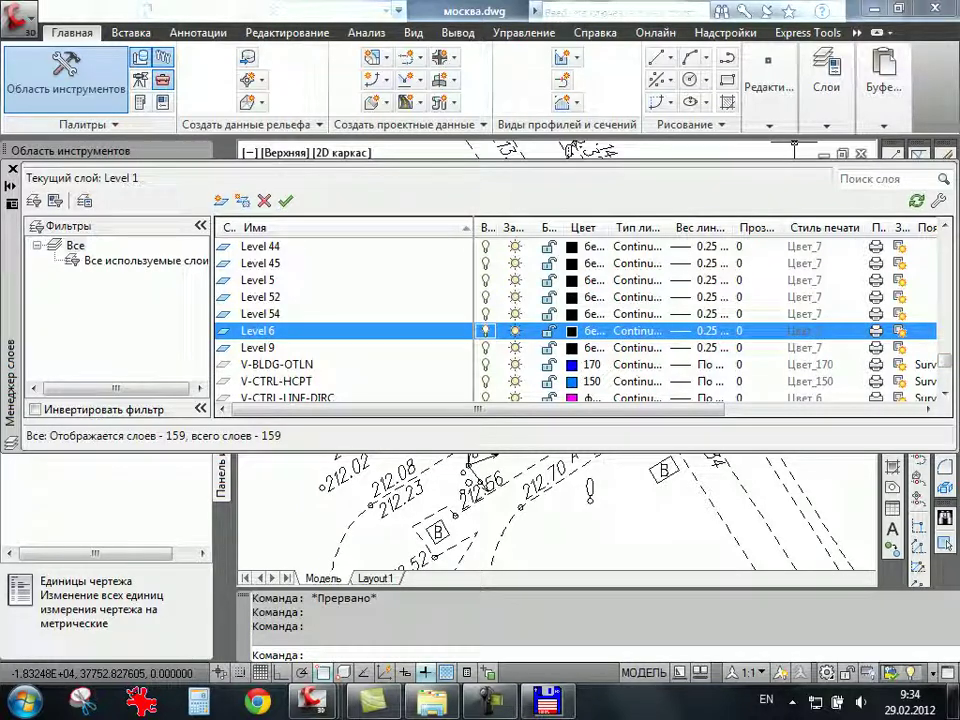
# Pan to the 213 elevation labels and select the point near 213.02.
pyautogui.scroll(-3, 643, 508)
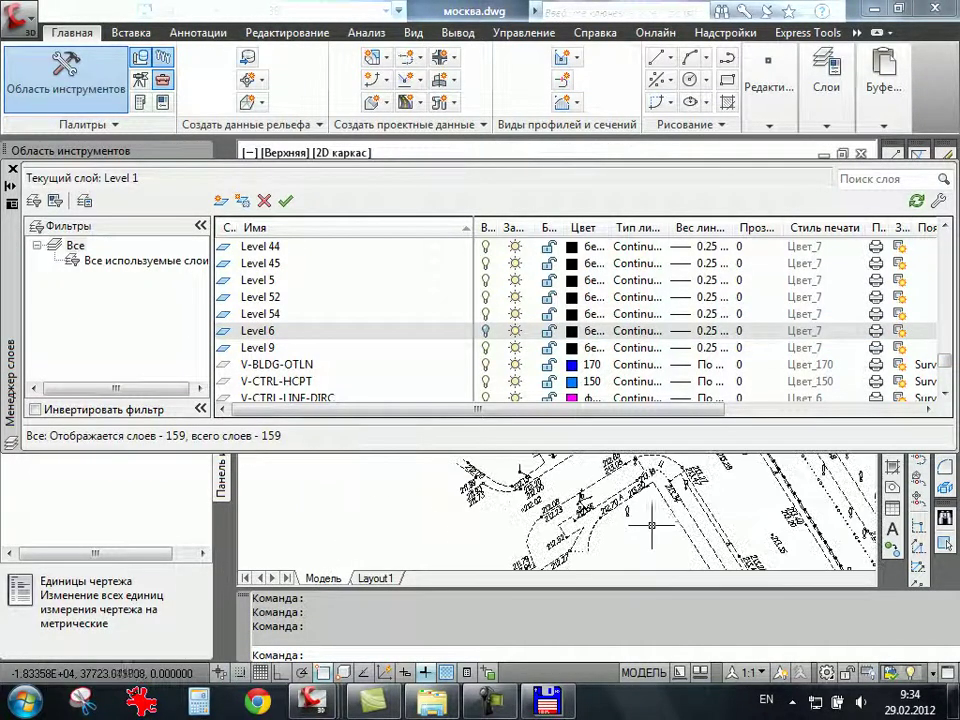
pyautogui.scroll(3, 620, 522)
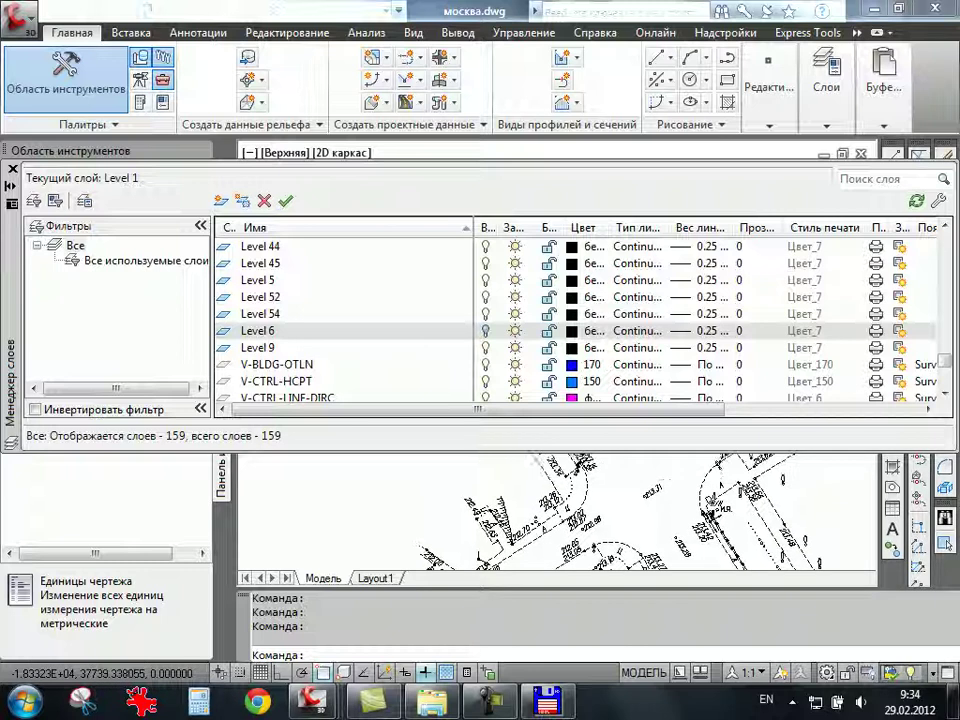
pyautogui.scroll(2, 615, 522)
pyautogui.scroll(2, 600, 522)
pyautogui.scroll(2, 585, 522)
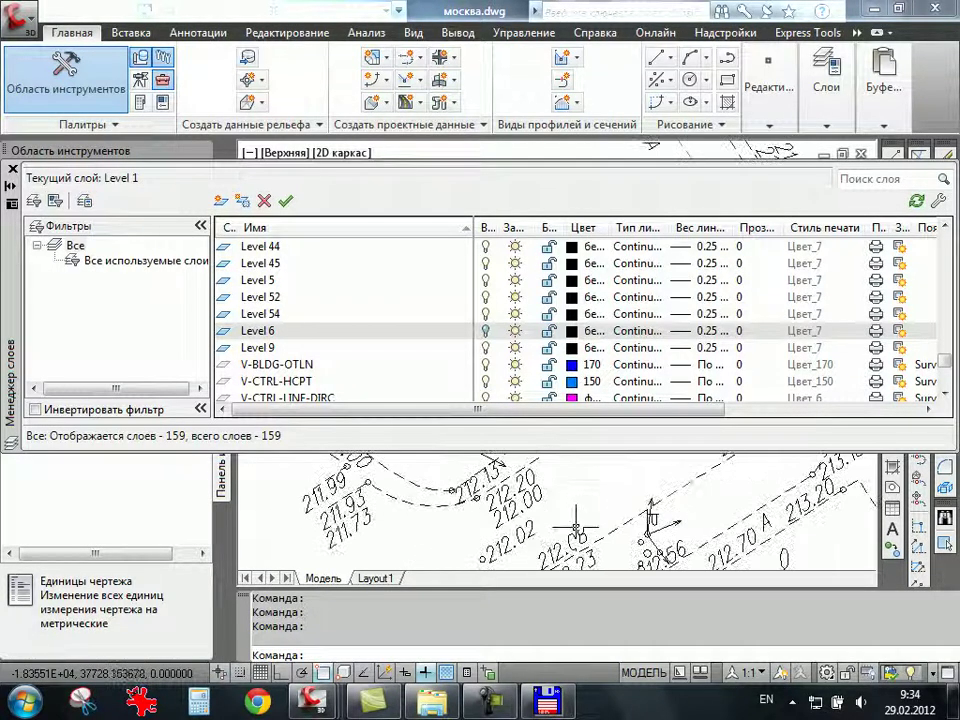
pyautogui.moveTo(578, 522)
pyautogui.mouseDown(button='middle')
pyautogui.moveTo(705, 517)
pyautogui.moveTo(620, 522)
pyautogui.mouseUp(button='middle')
pyautogui.scroll(2, 600, 522)
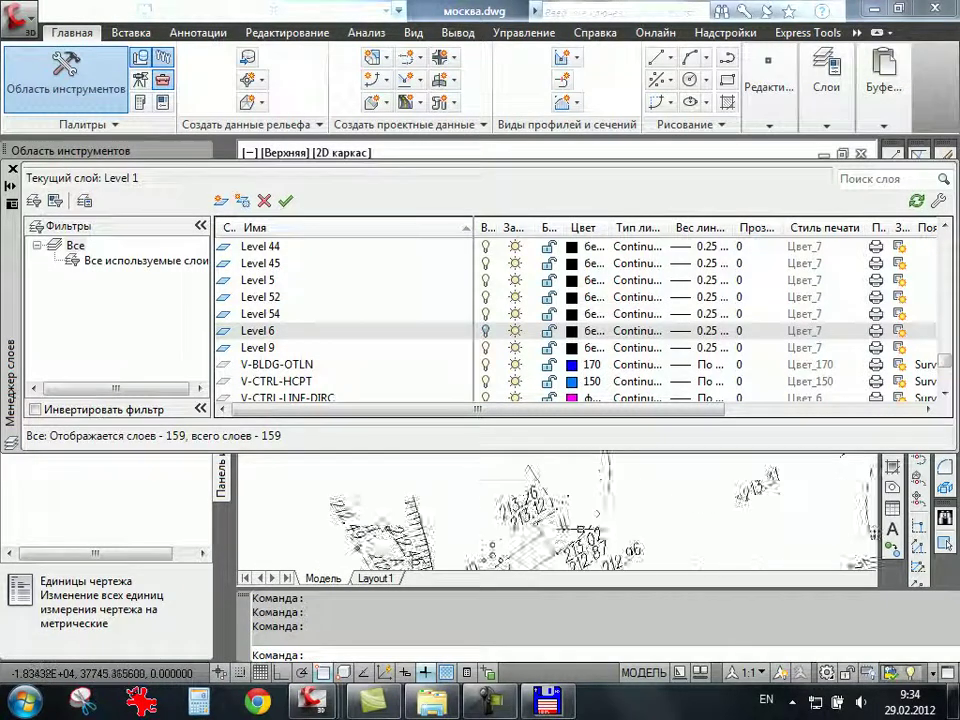
pyautogui.scroll(1, 566, 525)
pyautogui.press('Escape')
pyautogui.click(557, 532)
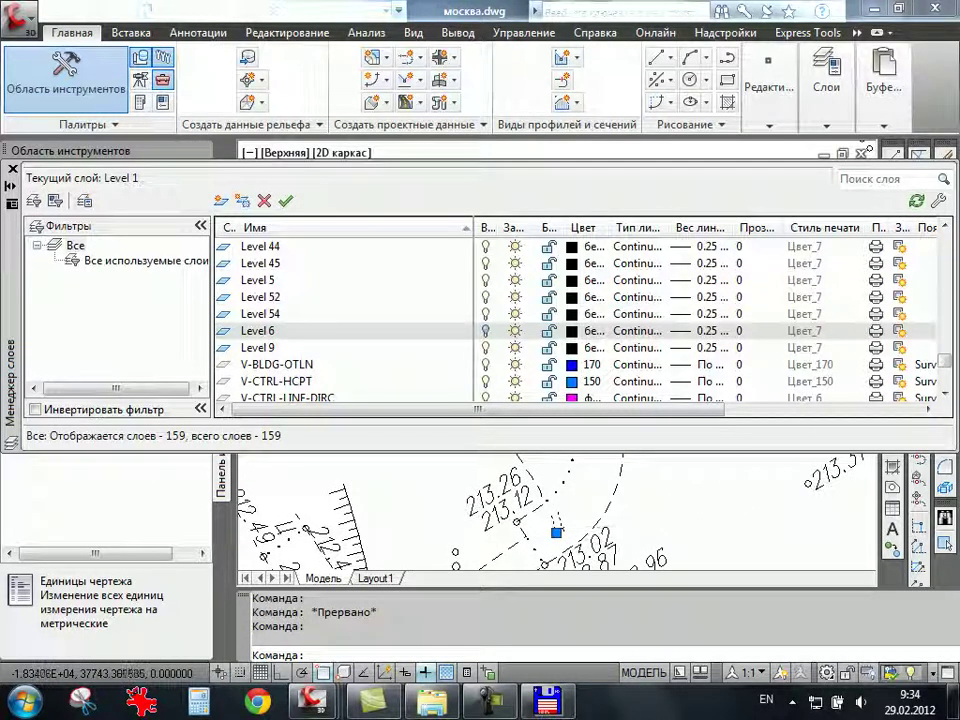
pyautogui.click(826, 85)
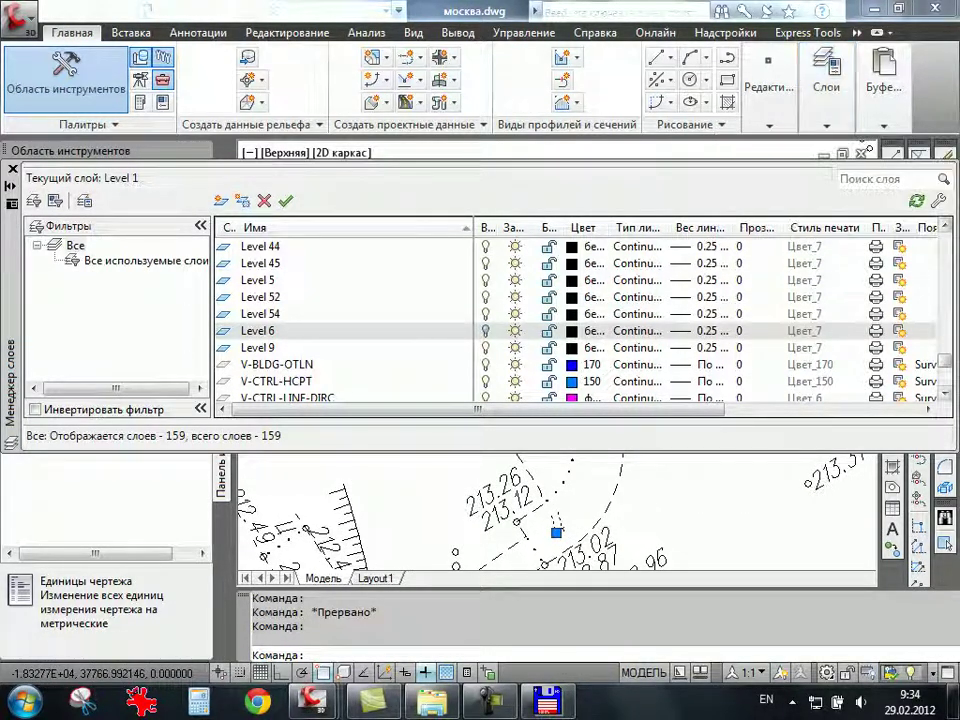
# Check the Level 32 and Level 25 layers against the УЛИЦА street labels.
pyautogui.scroll(2, 826, 362)
pyautogui.scroll(3, 826, 362)
pyautogui.scroll(2, 826, 362)
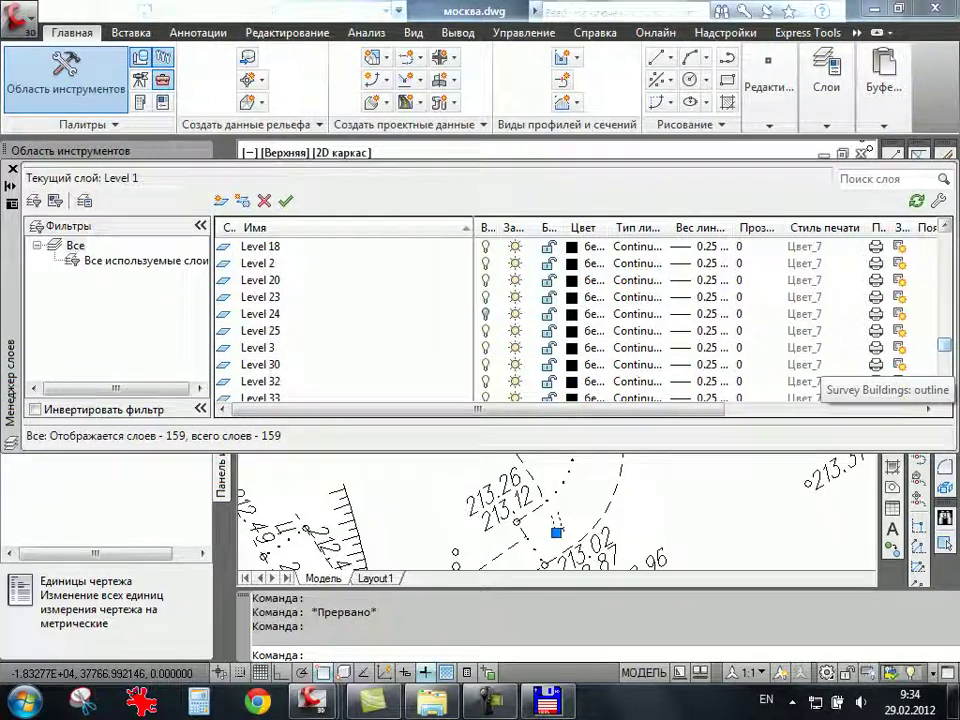
pyautogui.click(260, 381)
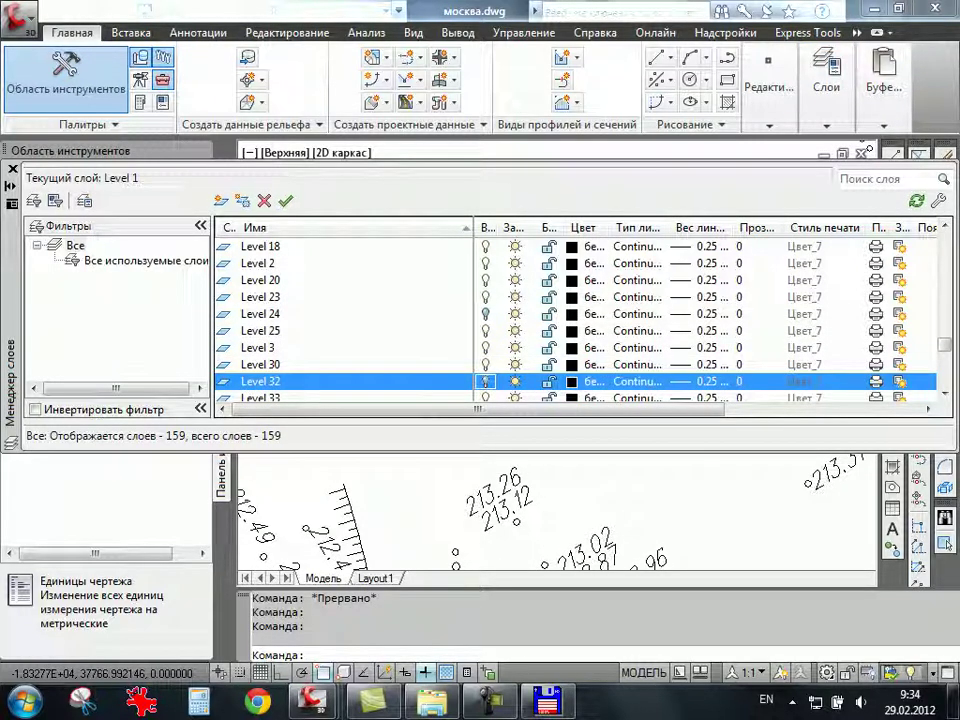
pyautogui.moveTo(637, 521)
pyautogui.mouseDown(button='middle')
pyautogui.moveTo(716, 484)
pyautogui.moveTo(686, 529)
pyautogui.mouseUp(button='middle')
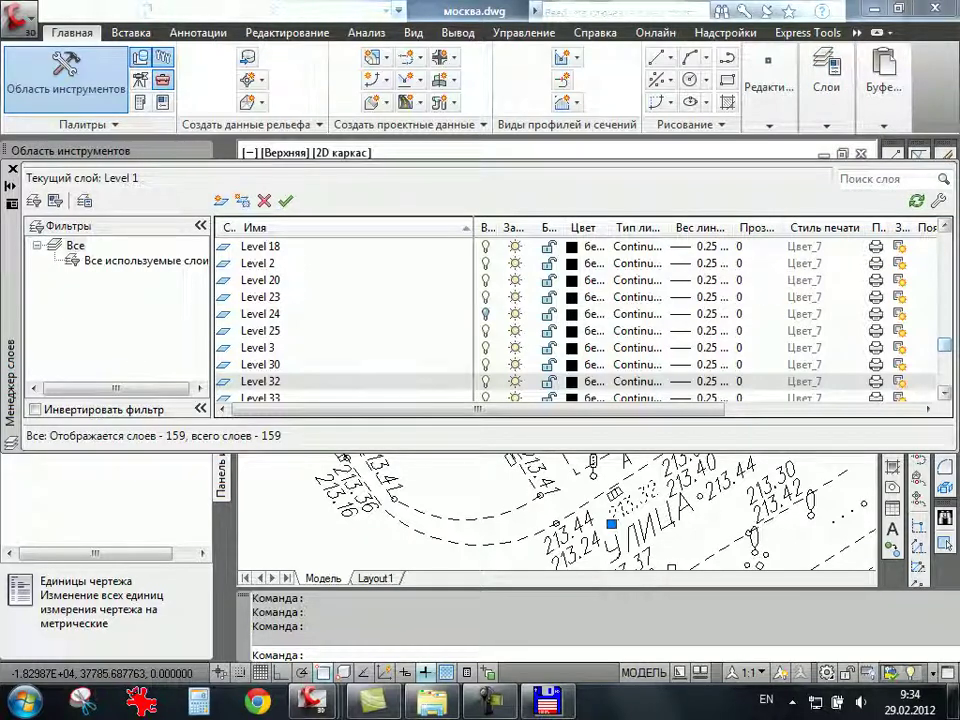
pyautogui.click(258, 331)
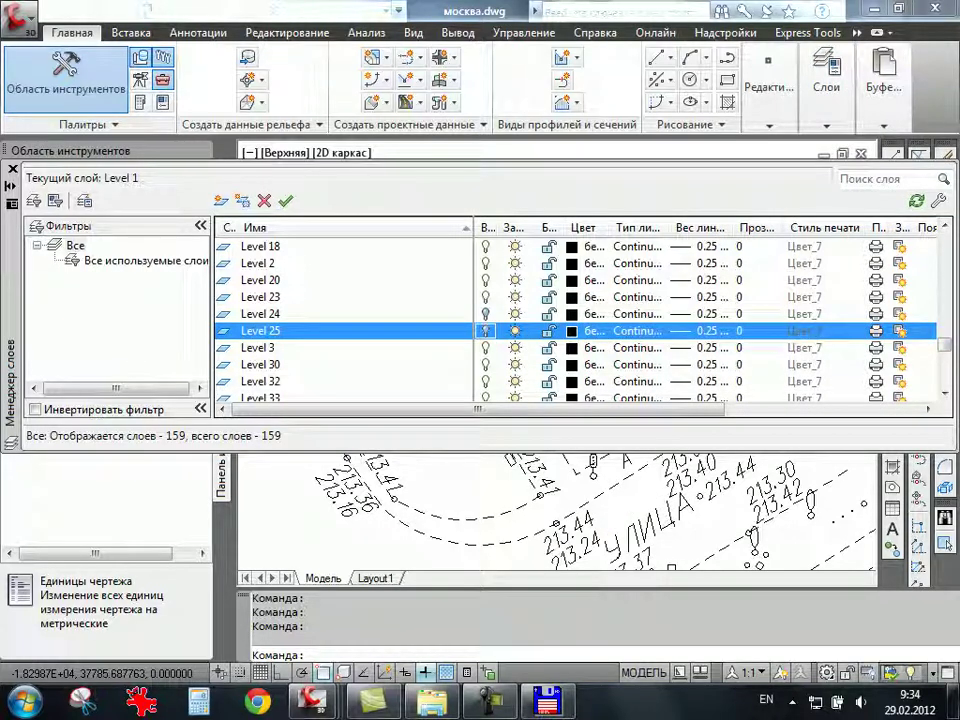
pyautogui.scroll(-2, 580, 320)
pyautogui.scroll(-1, 485, 320)
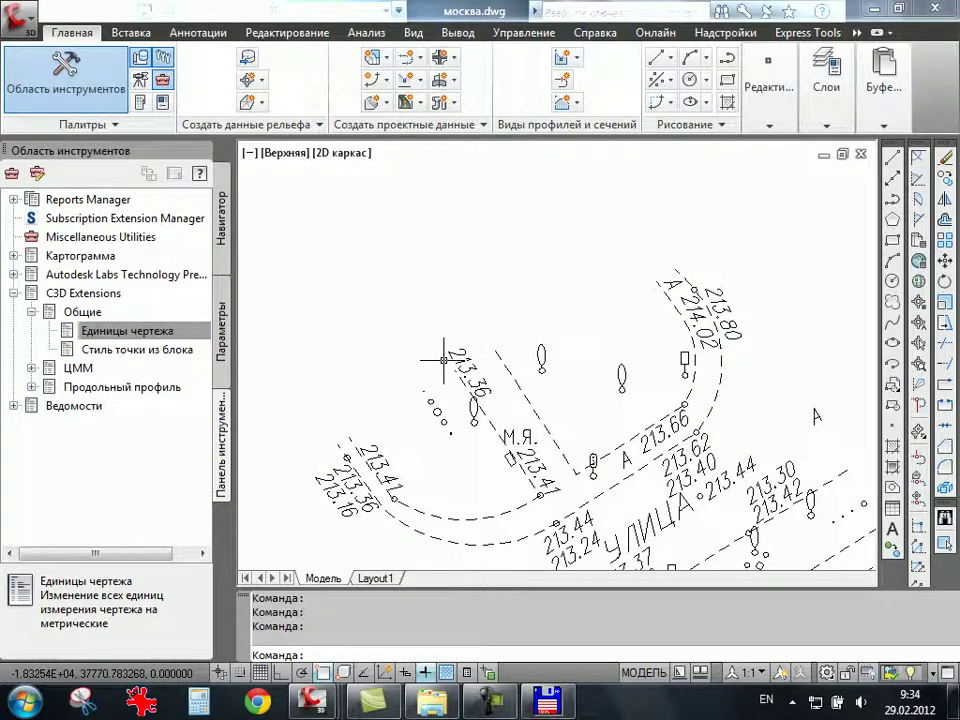
pyautogui.scroll(-1, 510, 388)
pyautogui.scroll(-2, 510, 388)
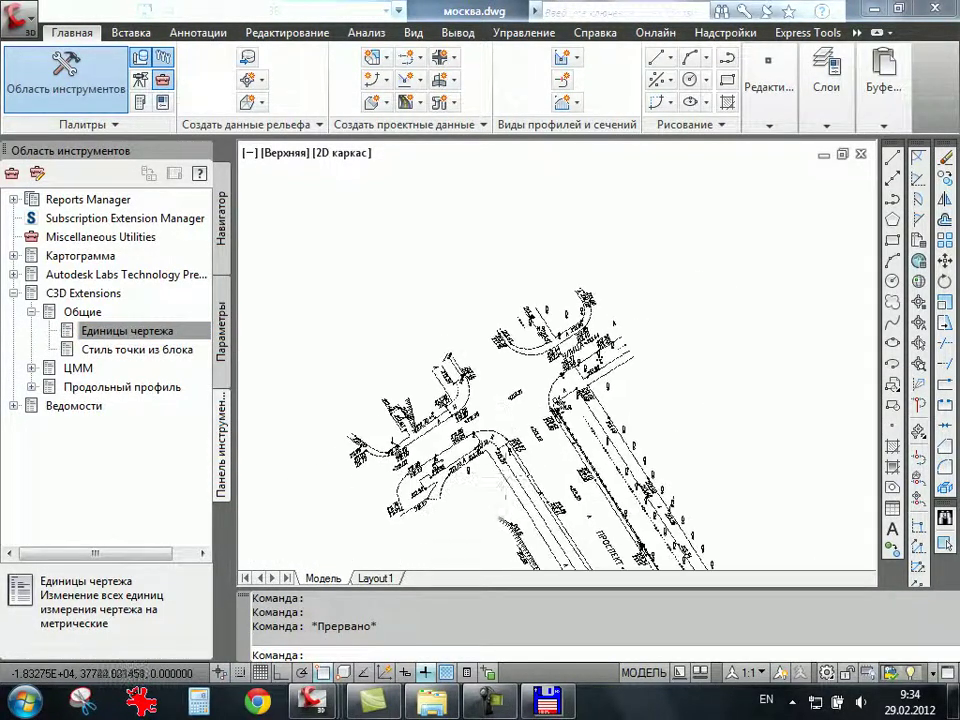
pyautogui.moveTo(582, 378); pyautogui.dragTo(585, 283, button='middle')
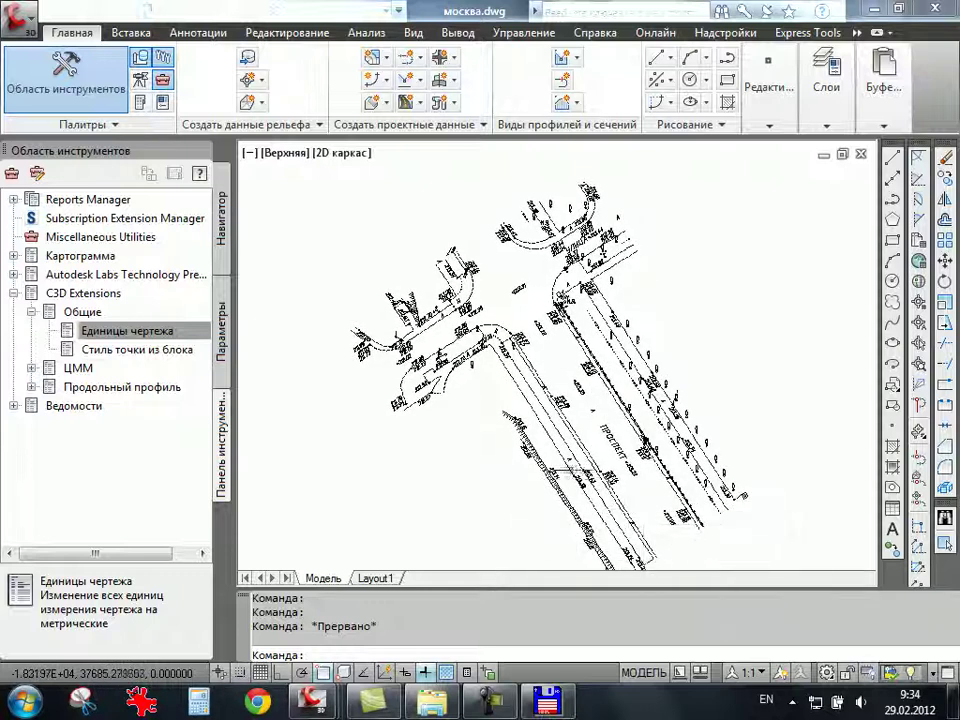
pyautogui.scroll(2, 470, 342)
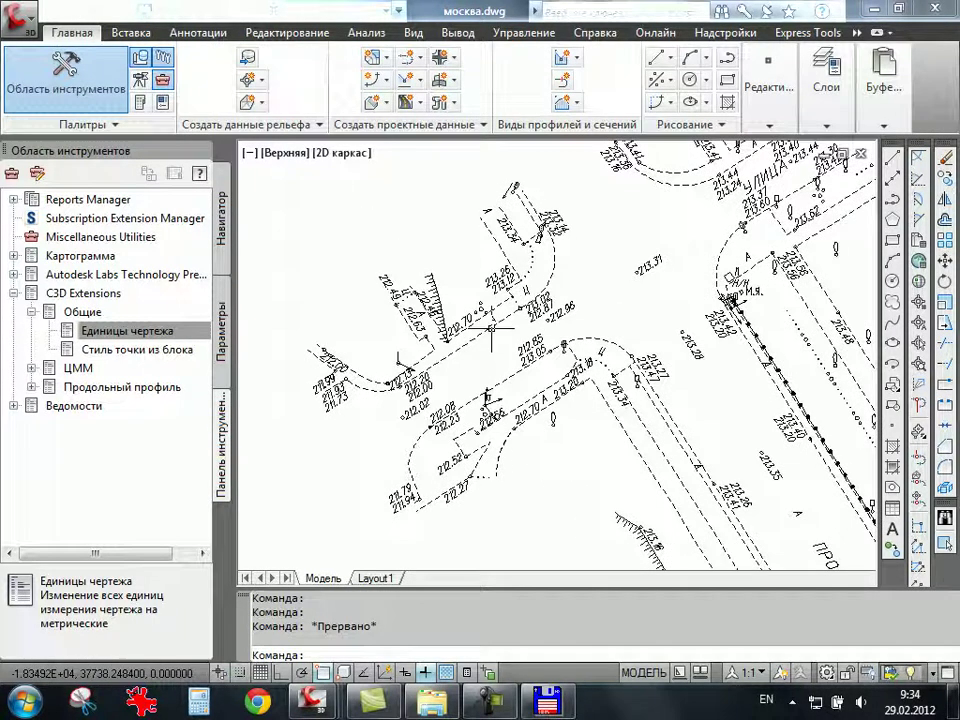
pyautogui.scroll(2, 475, 370)
pyautogui.scroll(2, 472, 360)
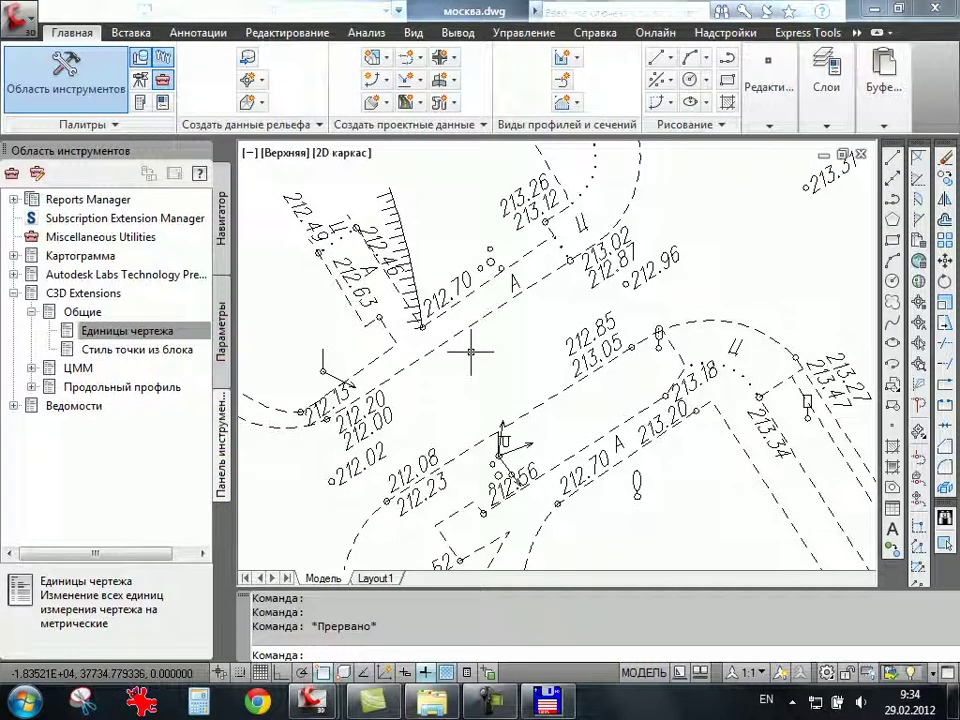
pyautogui.scroll(-1, 471, 352)
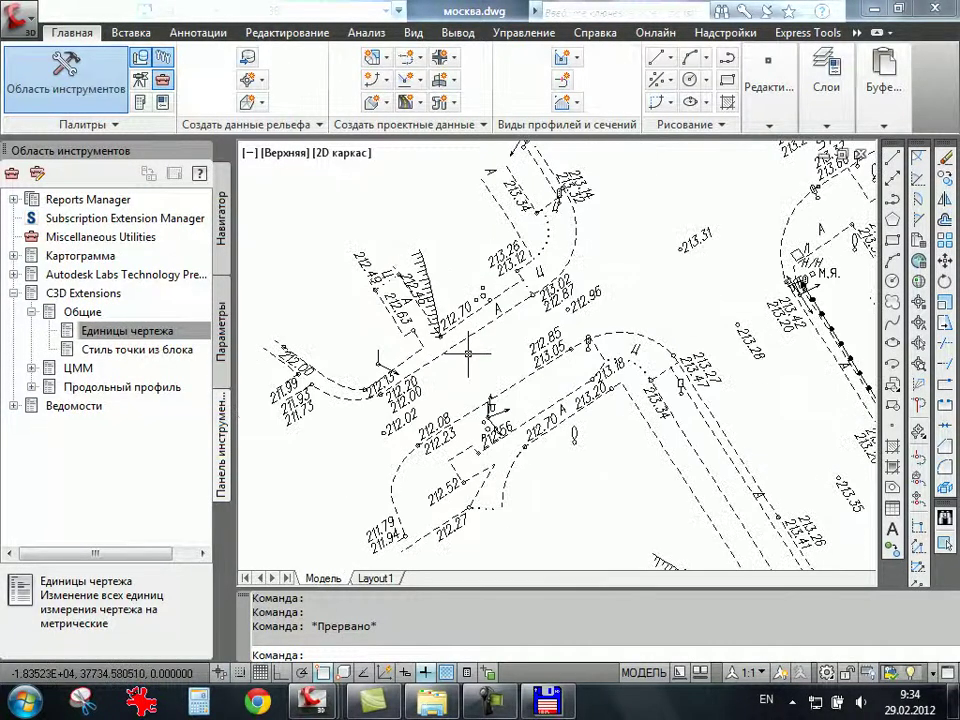
pyautogui.scroll(-1, 471, 351)
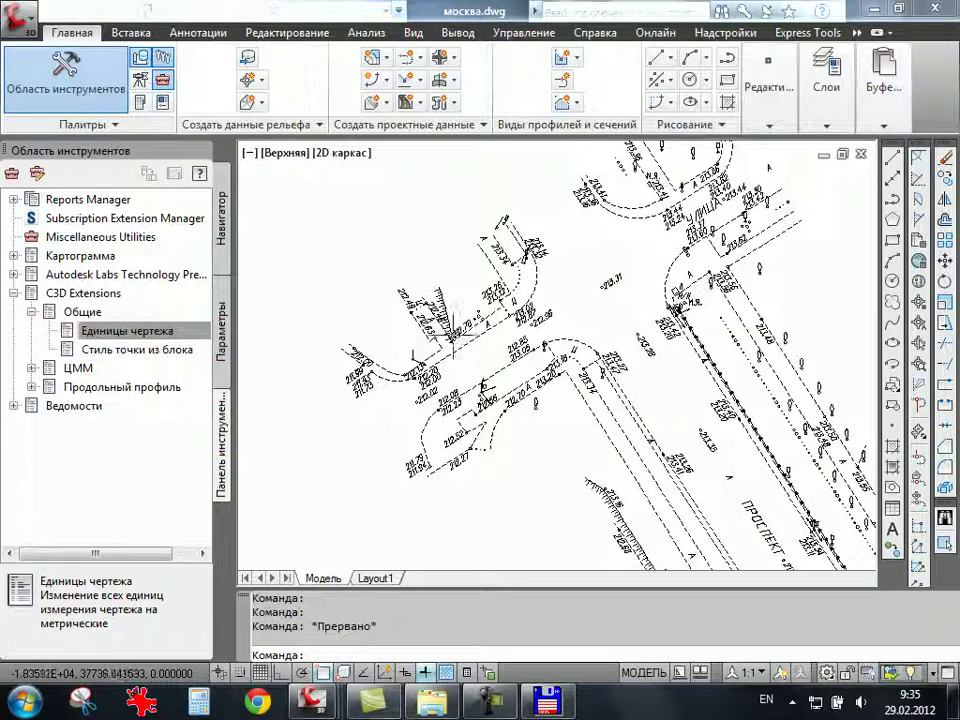
pyautogui.scroll(3, 520, 270)
pyautogui.scroll(2, 478, 368)
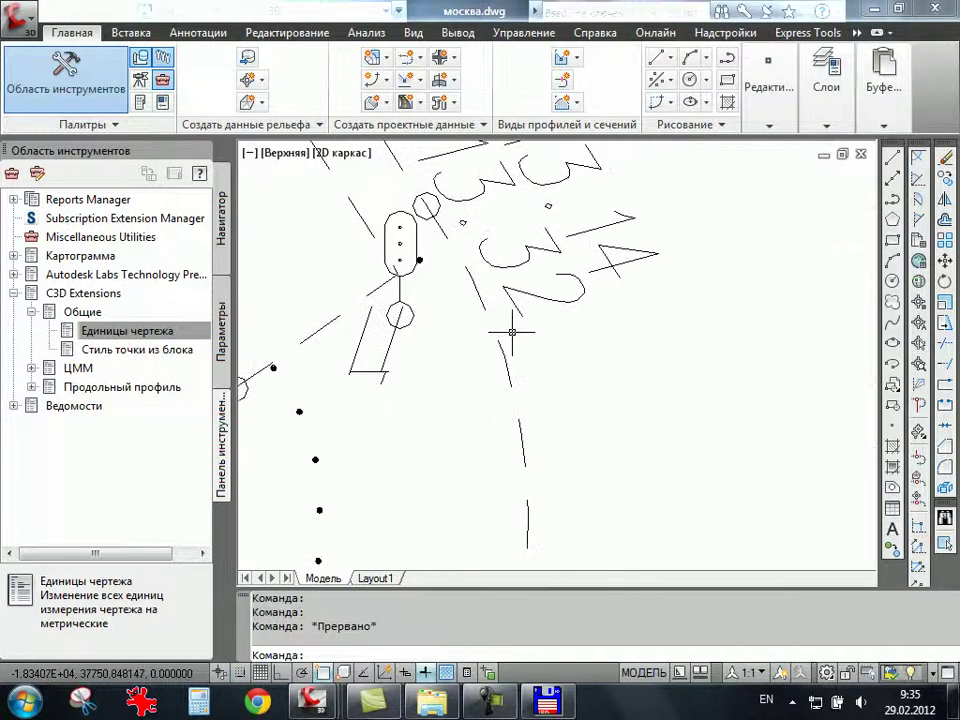
pyautogui.scroll(-1, 510, 330)
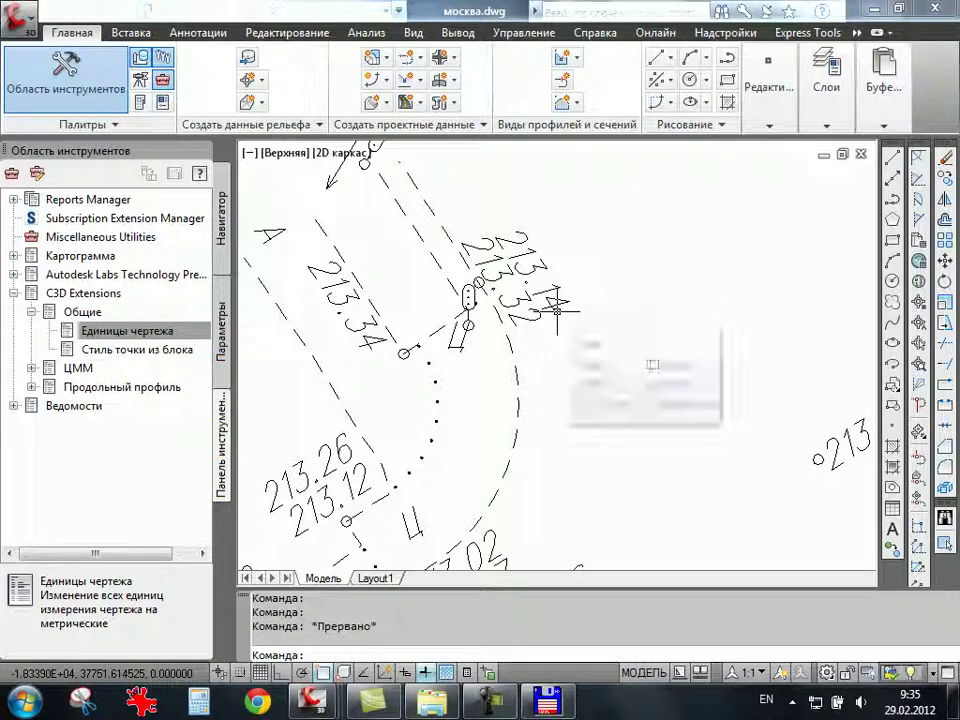
pyautogui.scroll(-4, 545, 326)
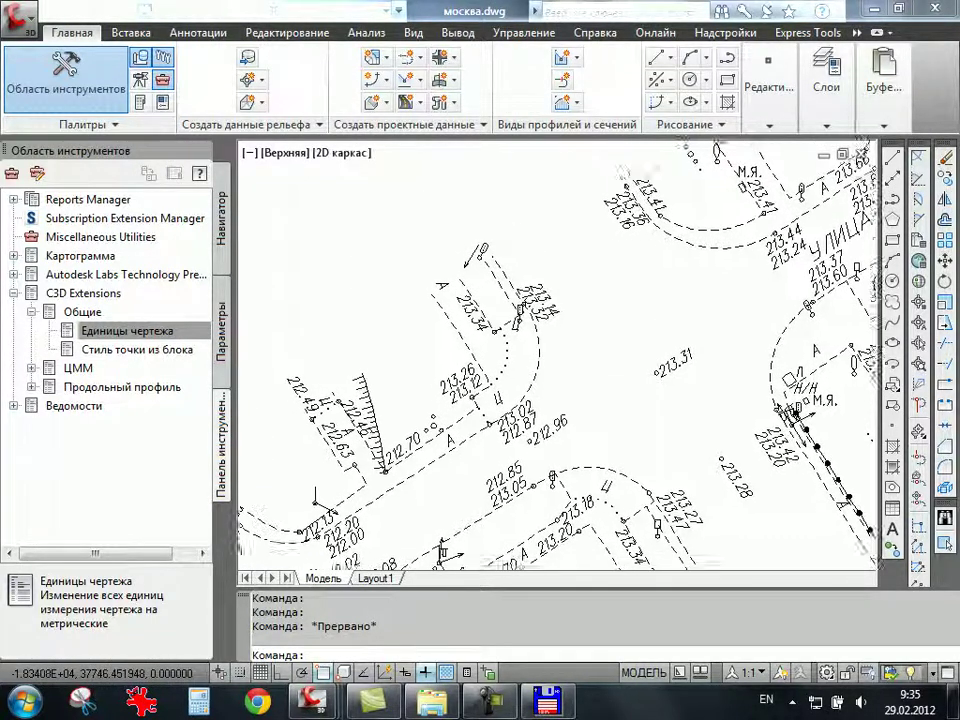
pyautogui.moveTo(530, 374); pyautogui.dragTo(554, 343, button='middle')
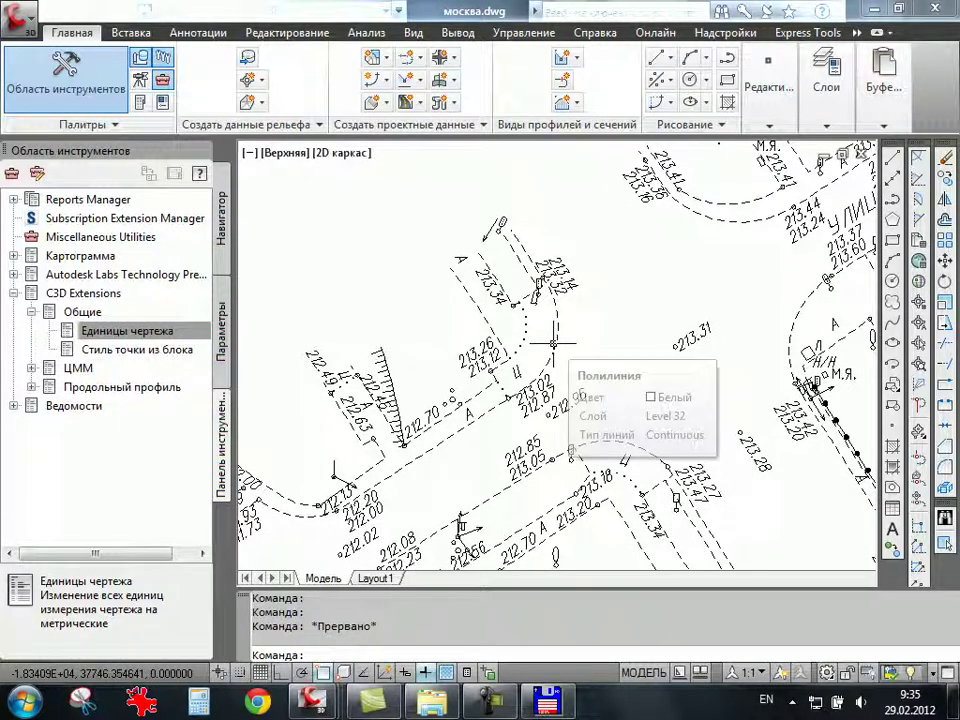
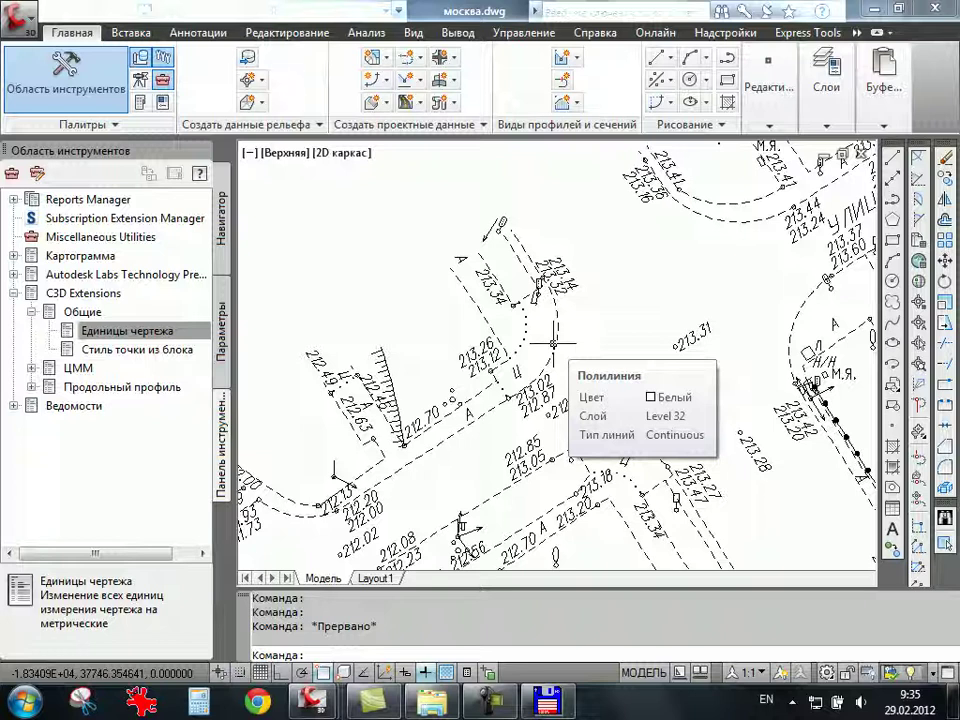
# Zoom and pan to bring the 213.32 point at the top of the curved road into view.
pyautogui.scroll(-3, 565, 310)
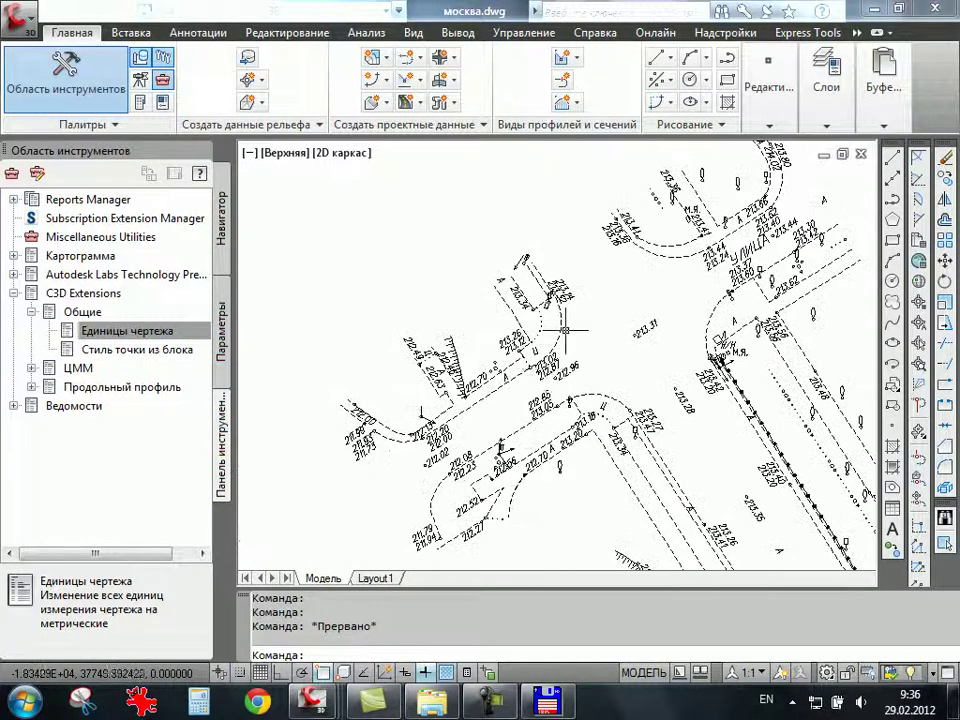
pyautogui.scroll(-2, 570, 326)
pyautogui.scroll(3, 457, 443)
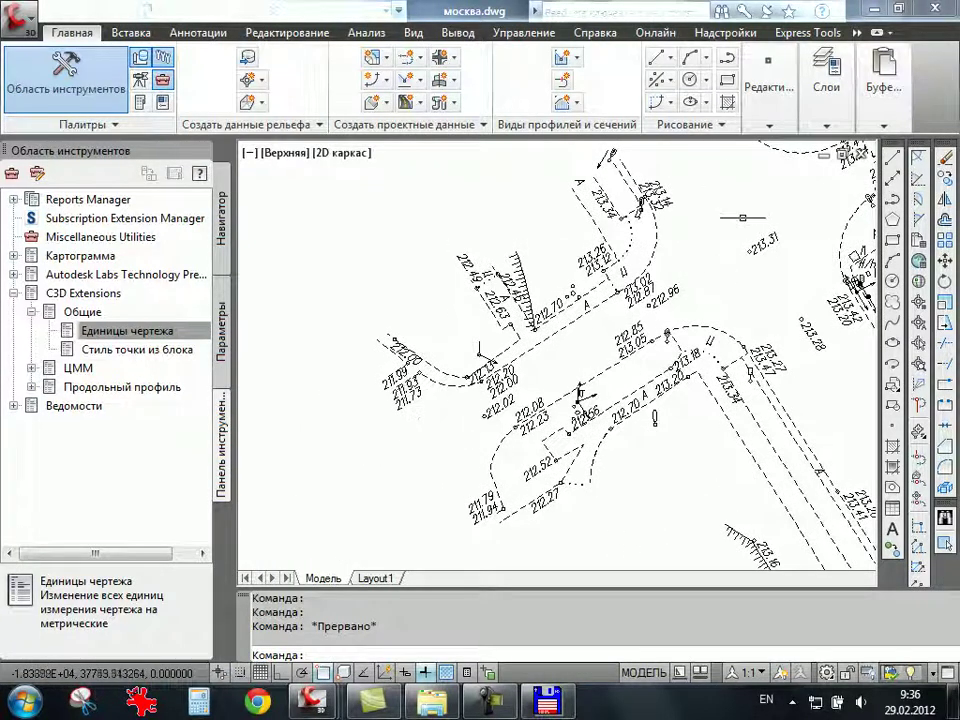
pyautogui.scroll(2, 662, 198)
pyautogui.moveTo(687, 190); pyautogui.dragTo(660, 232, button='middle')
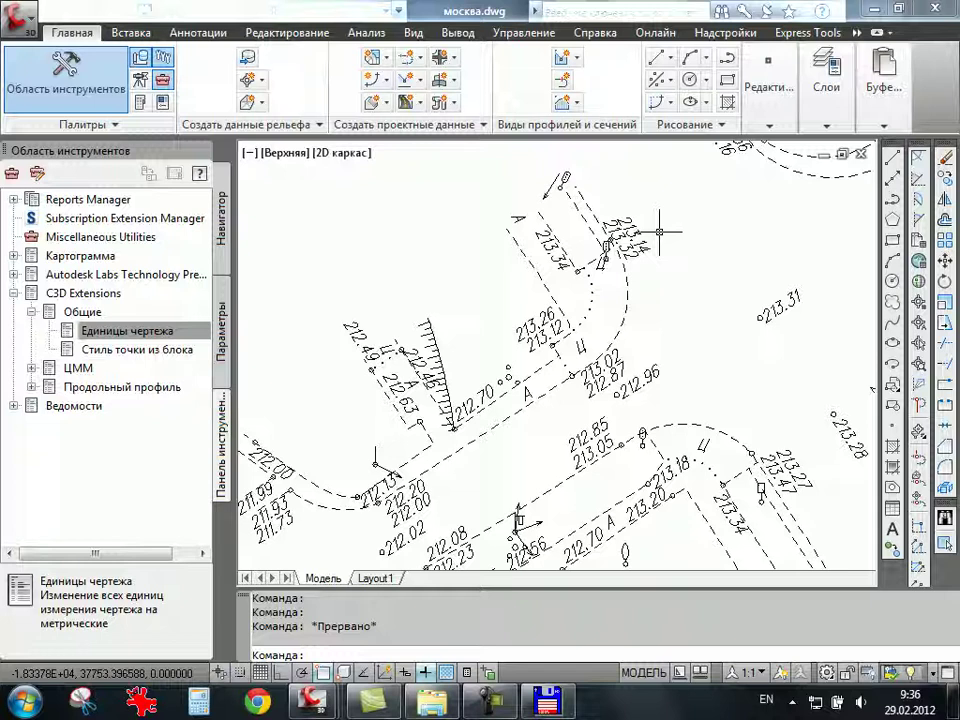
pyautogui.scroll(-2, 632, 265)
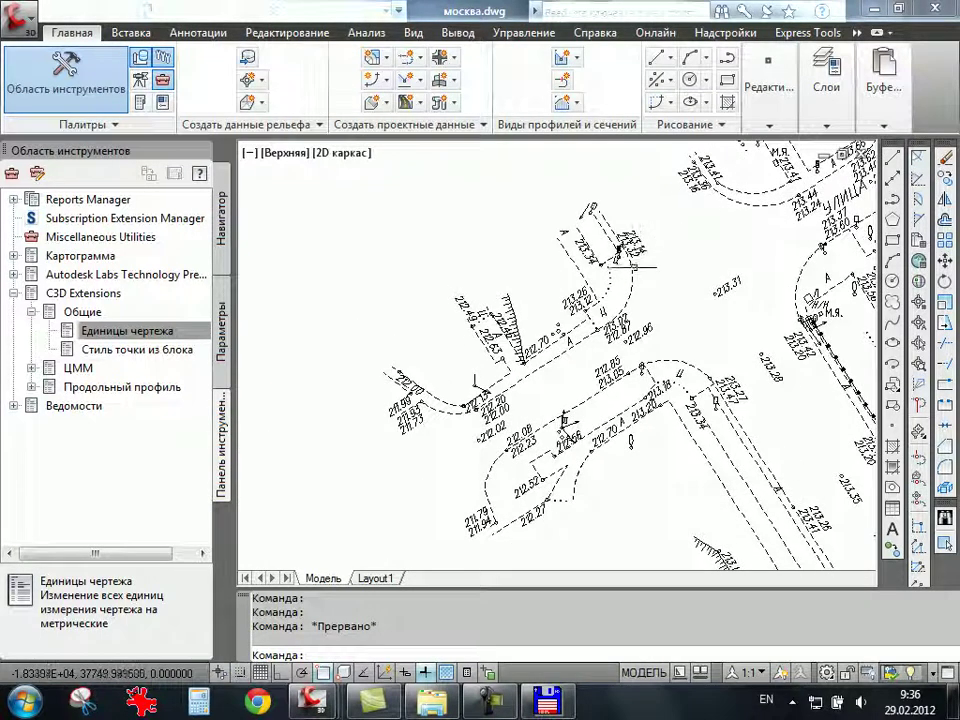
pyautogui.scroll(1, 620, 268)
pyautogui.scroll(1, 592, 274)
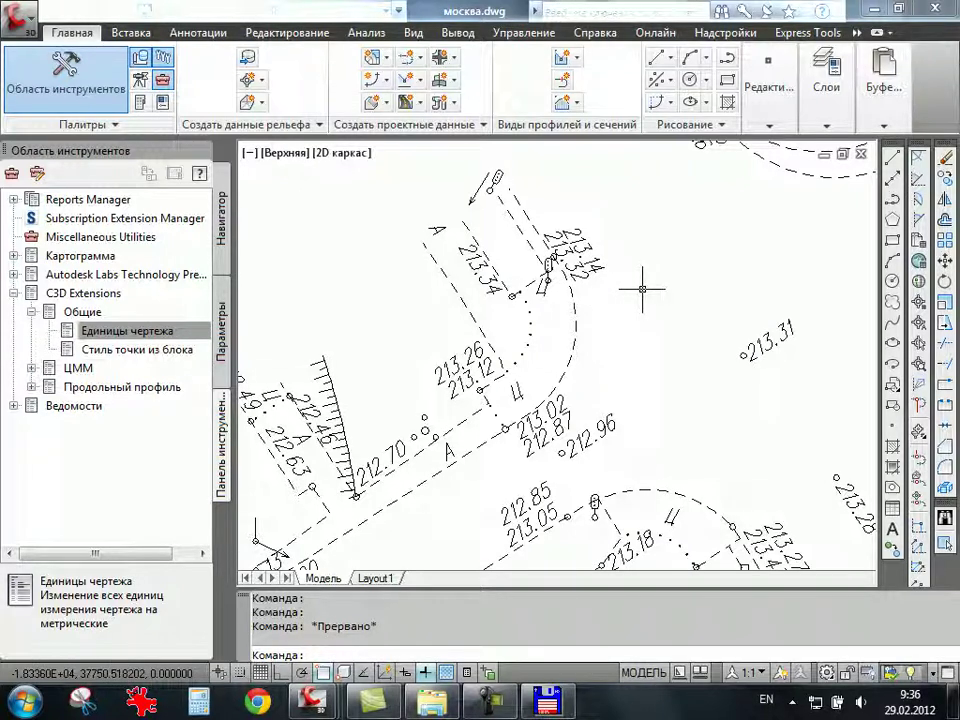
pyautogui.scroll(-1, 642, 289)
pyautogui.scroll(-2, 640, 310)
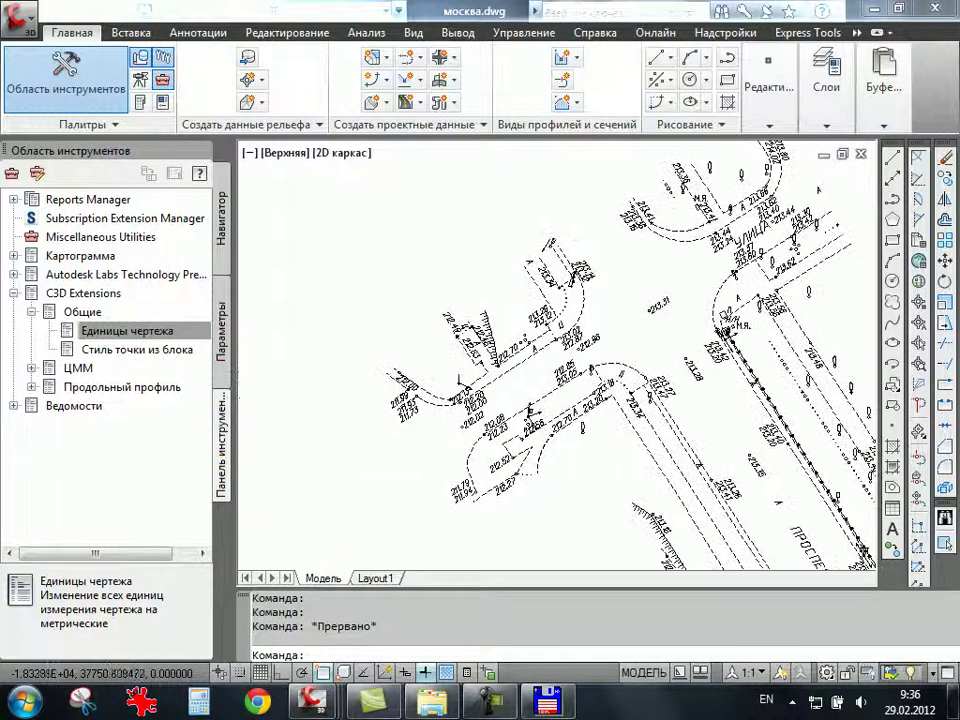
pyautogui.scroll(-2, 643, 350)
pyautogui.scroll(-1, 645, 377)
pyautogui.scroll(2, 650, 376)
pyautogui.scroll(2, 640, 370)
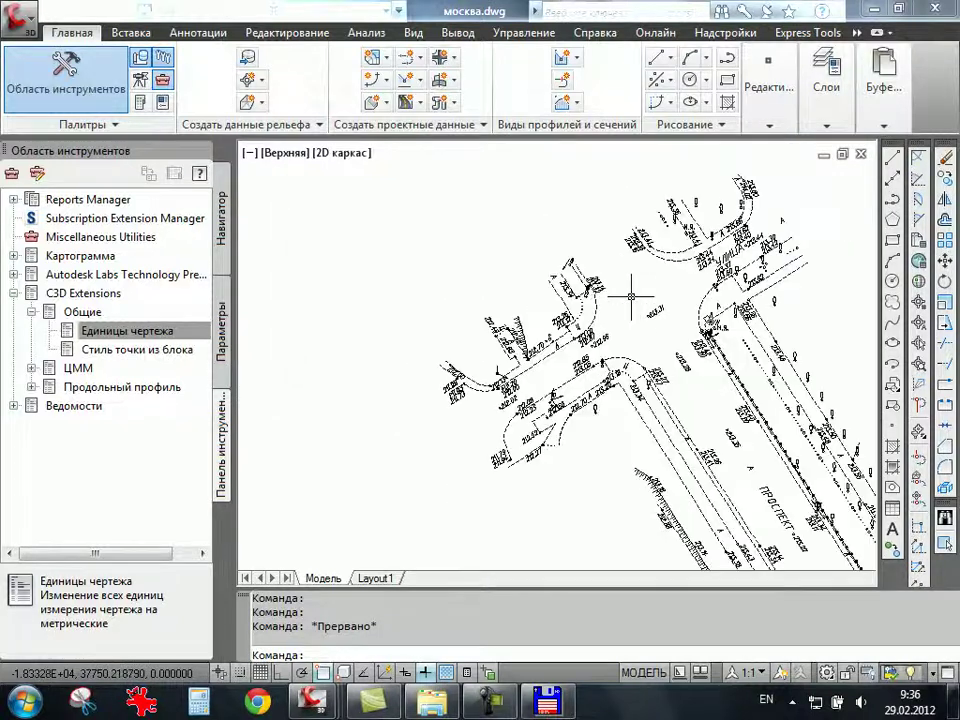
pyautogui.scroll(2, 628, 360)
pyautogui.scroll(1, 617, 289)
# Select the survey point beside 213.32 and move to the upper road's points.
pyautogui.click(617, 289)
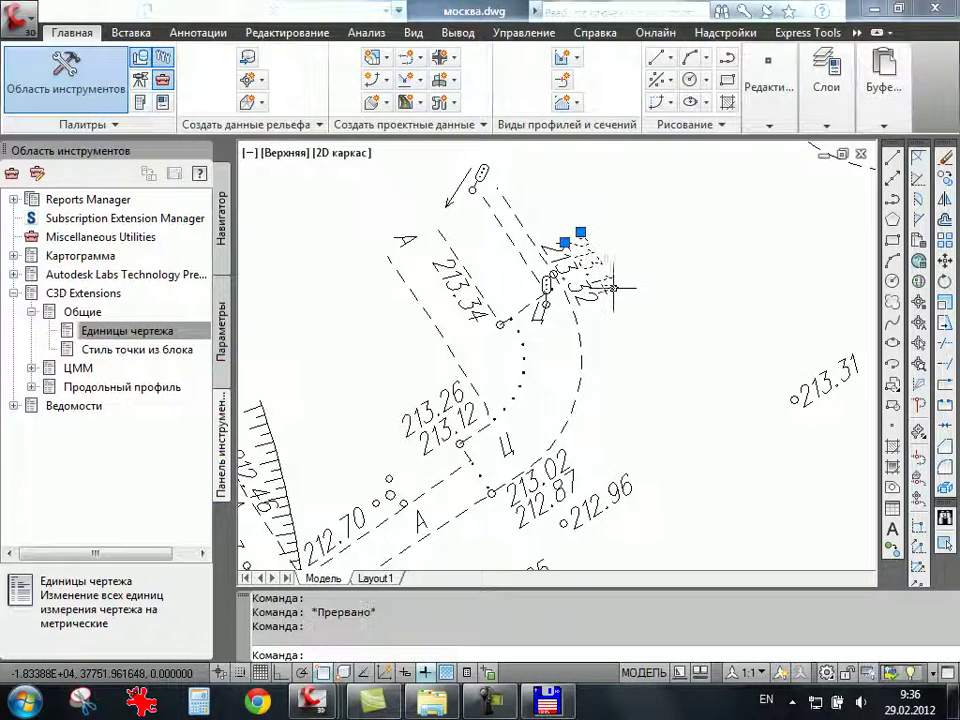
pyautogui.scroll(1, 578, 238)
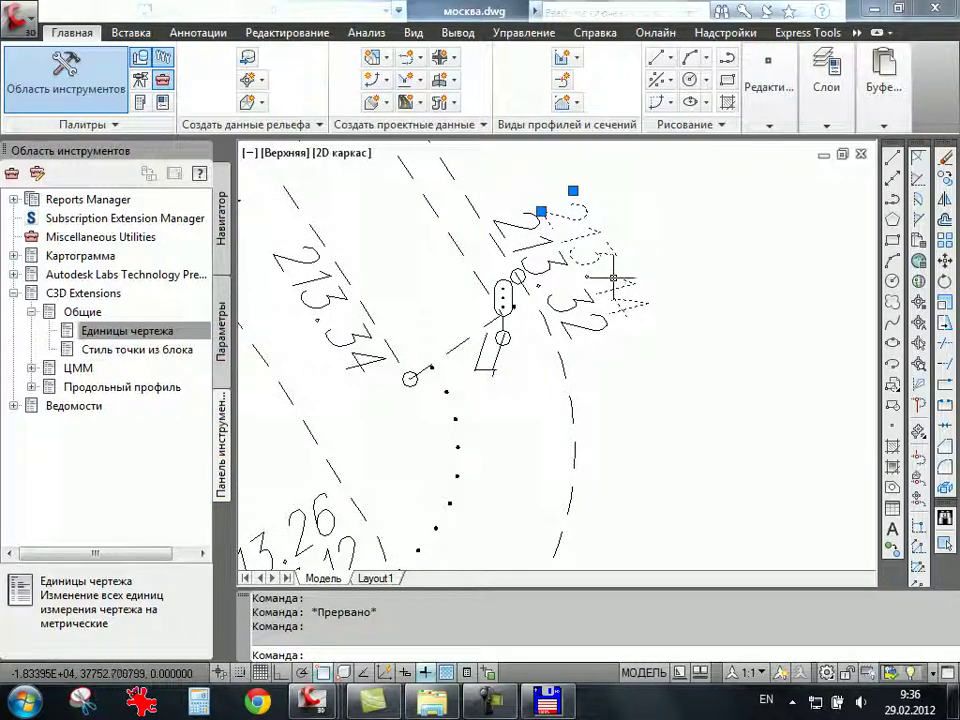
pyautogui.scroll(-5, 605, 285)
pyautogui.scroll(4, 545, 380)
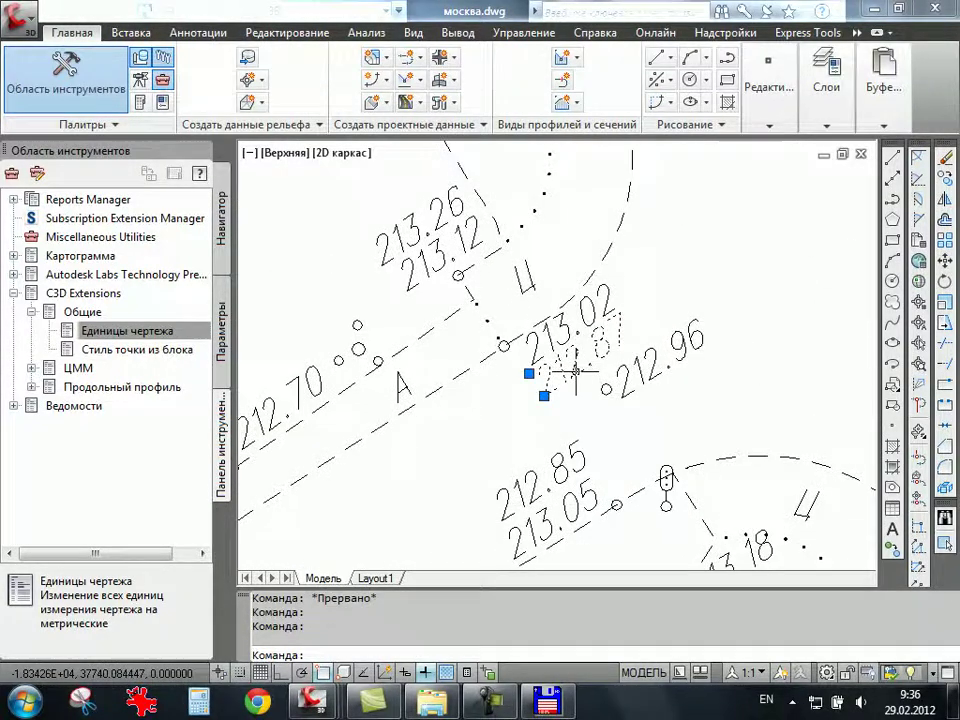
pyautogui.scroll(-4, 520, 400)
pyautogui.scroll(3, 490, 400)
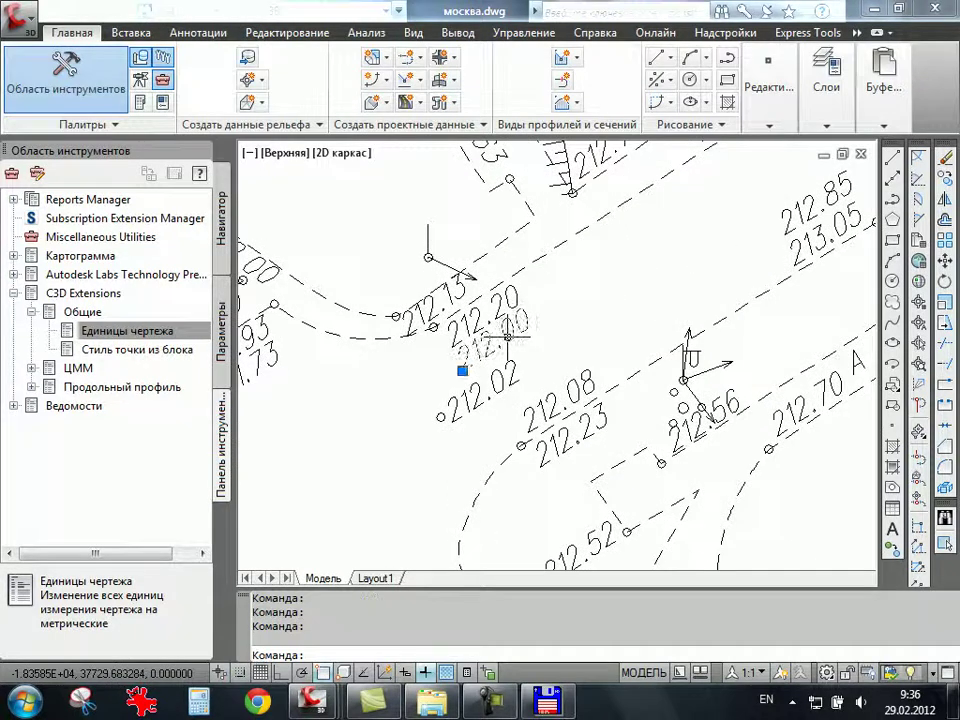
pyautogui.scroll(-3, 505, 340)
pyautogui.scroll(2, 583, 237)
pyautogui.scroll(3, 583, 237)
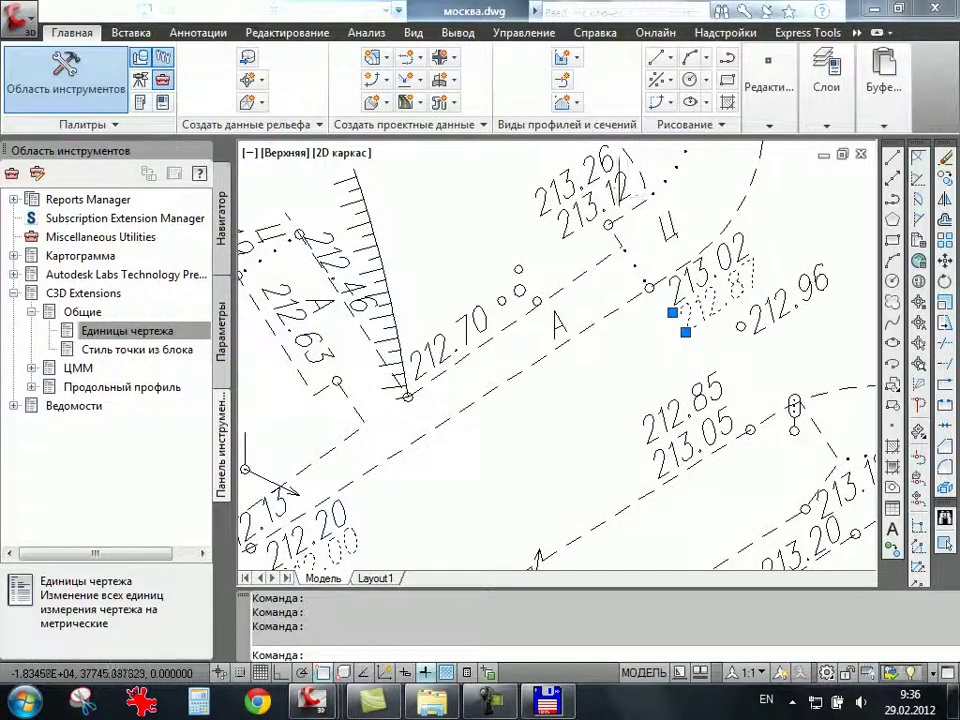
pyautogui.scroll(-4, 616, 205)
pyautogui.moveTo(473, 143); pyautogui.dragTo(460, 195, button='middle')
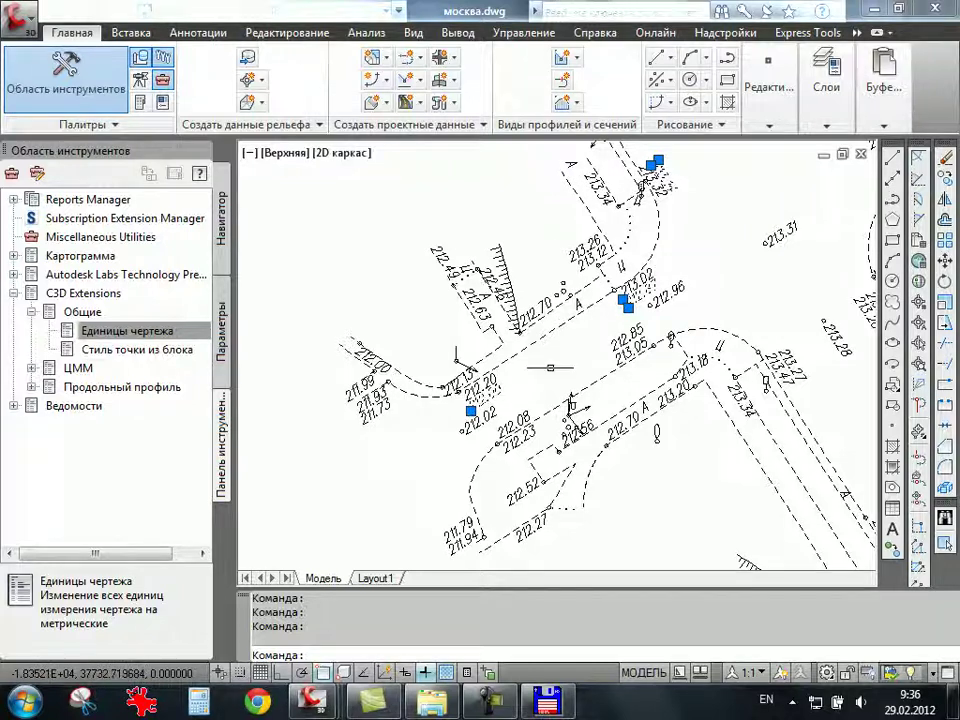
# Bring the left junction and lower-left road points into view.
pyautogui.scroll(-2, 560, 380)
pyautogui.scroll(-1, 545, 350)
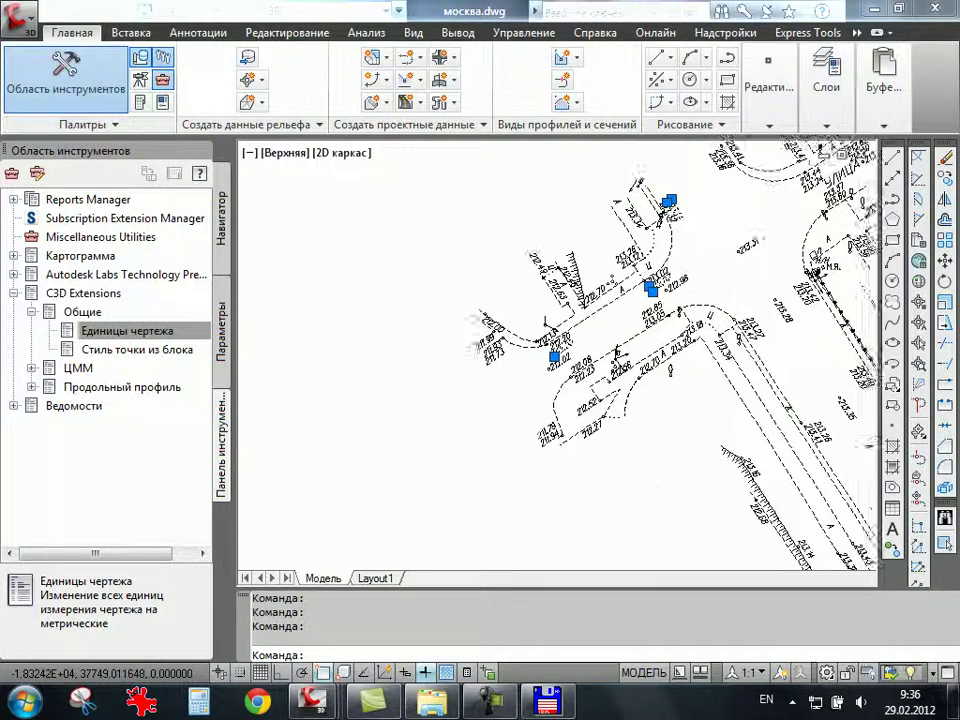
pyautogui.scroll(-2, 534, 327)
pyautogui.scroll(3, 480, 355)
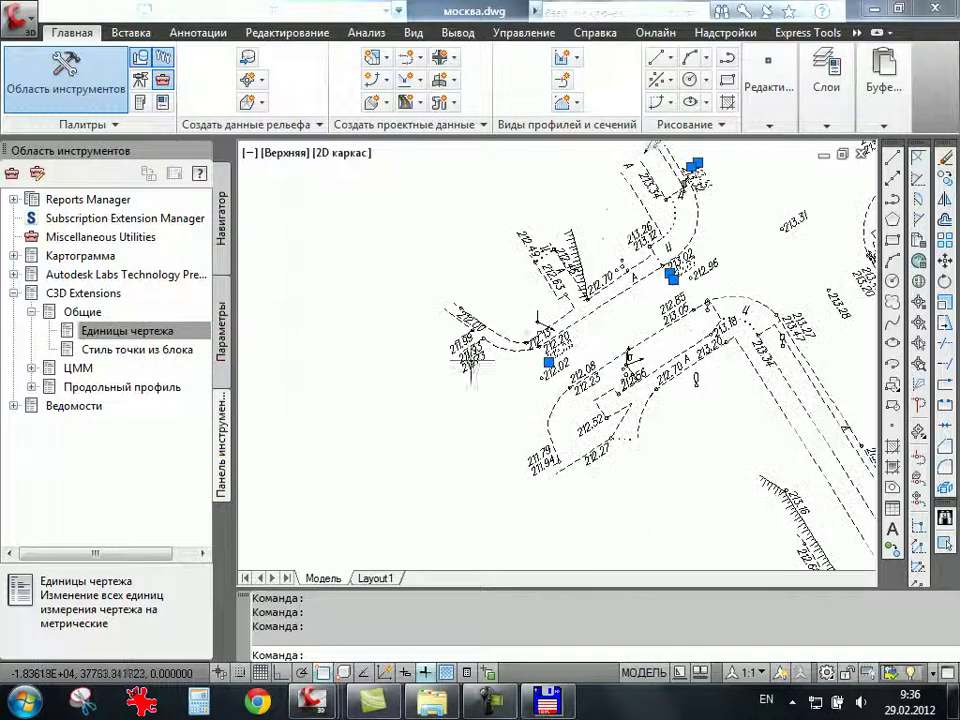
pyautogui.scroll(2, 560, 340)
pyautogui.moveTo(668, 360); pyautogui.dragTo(655, 383, button='middle')
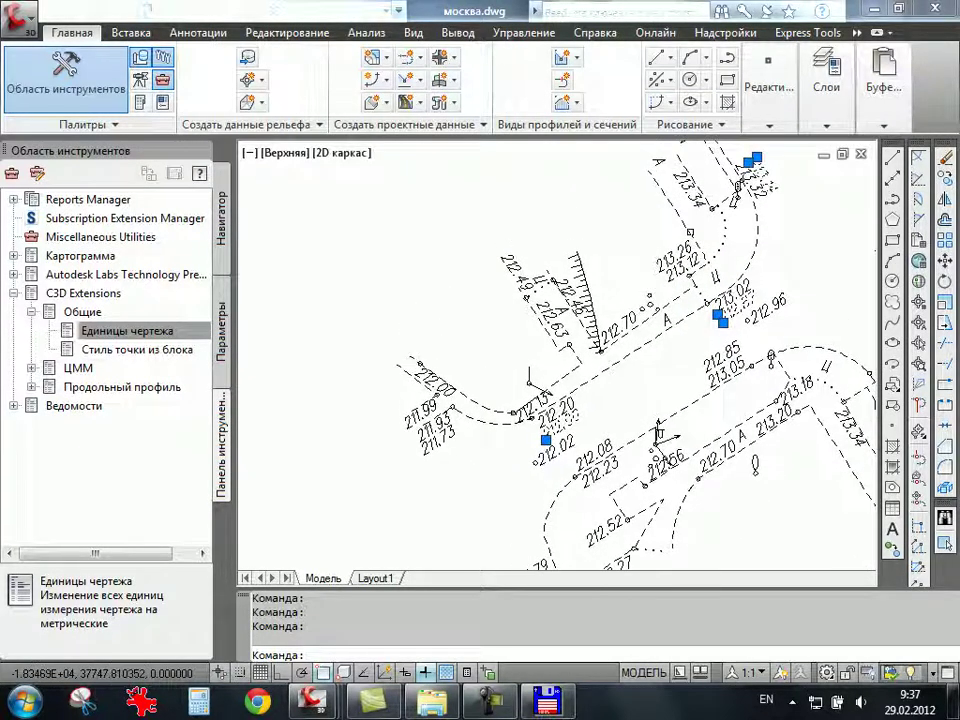
pyautogui.moveTo(455, 407); pyautogui.dragTo(490, 352, button='middle')
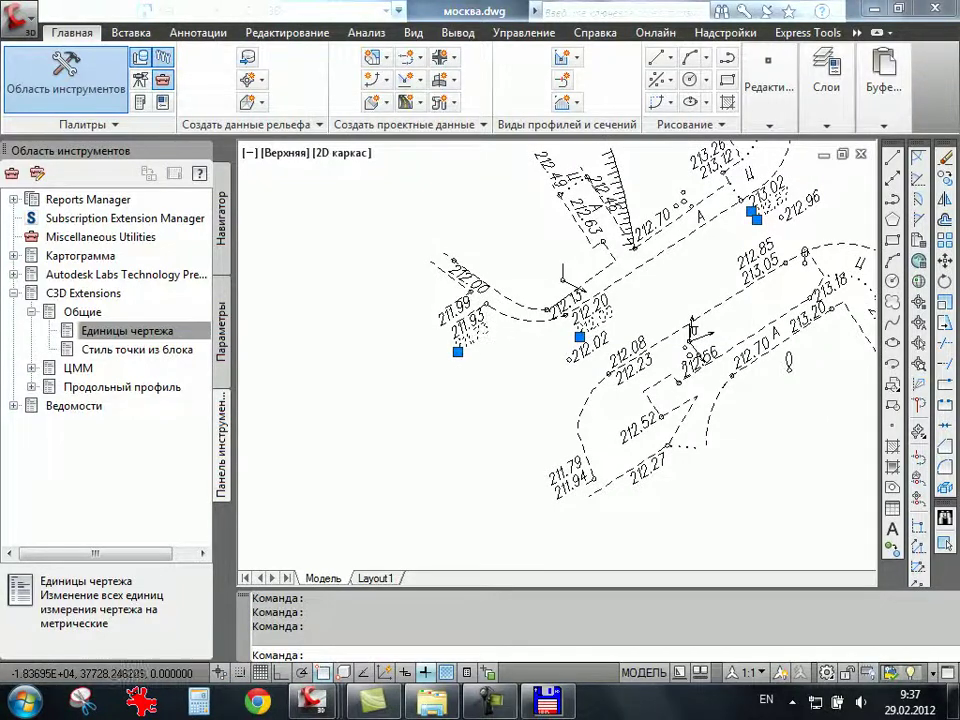
pyautogui.scroll(1, 628, 318)
pyautogui.scroll(2, 628, 318)
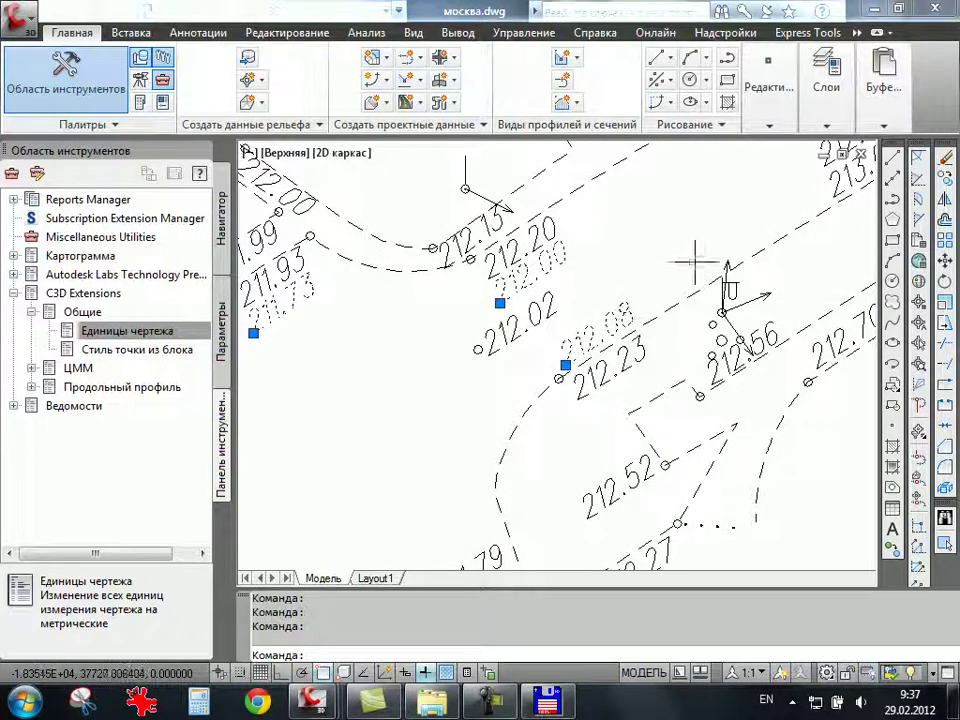
# Move to the 212.85 and 213.05 points and on to the УЛИЦА intersection.
pyautogui.moveTo(681, 268); pyautogui.dragTo(456, 378, button='middle')
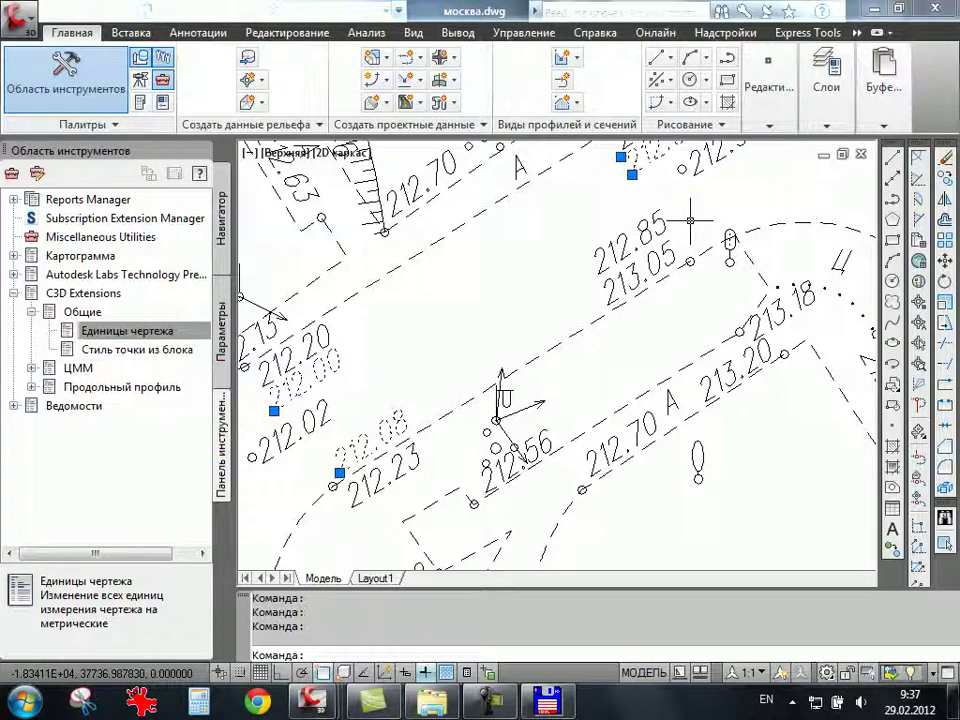
pyautogui.moveTo(697, 216); pyautogui.dragTo(639, 262, button='middle')
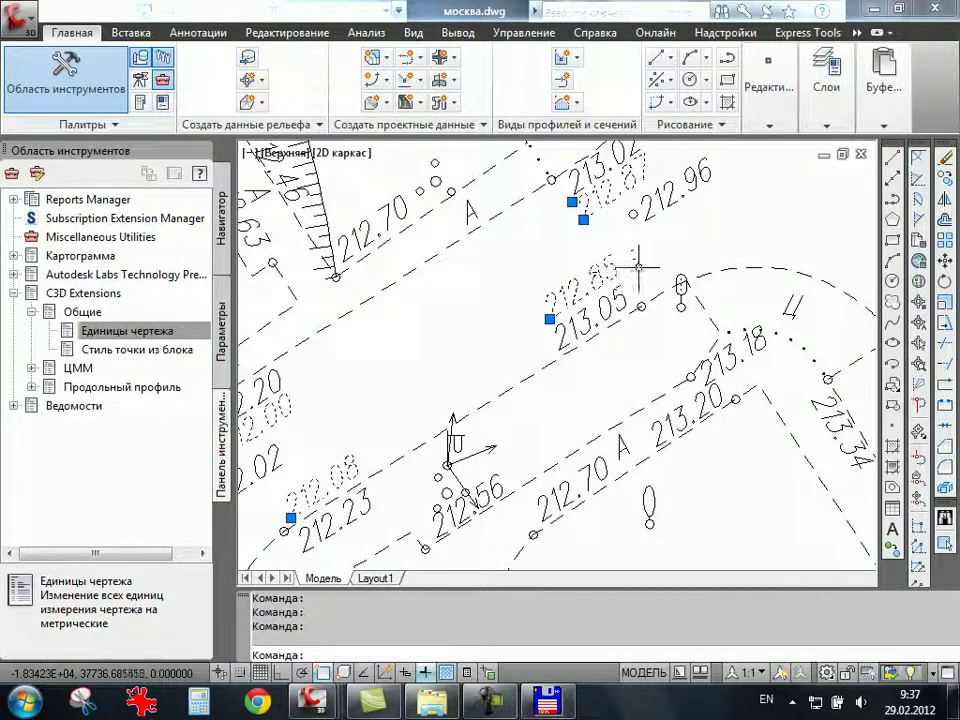
pyautogui.scroll(-4, 617, 270)
pyautogui.scroll(4, 628, 312)
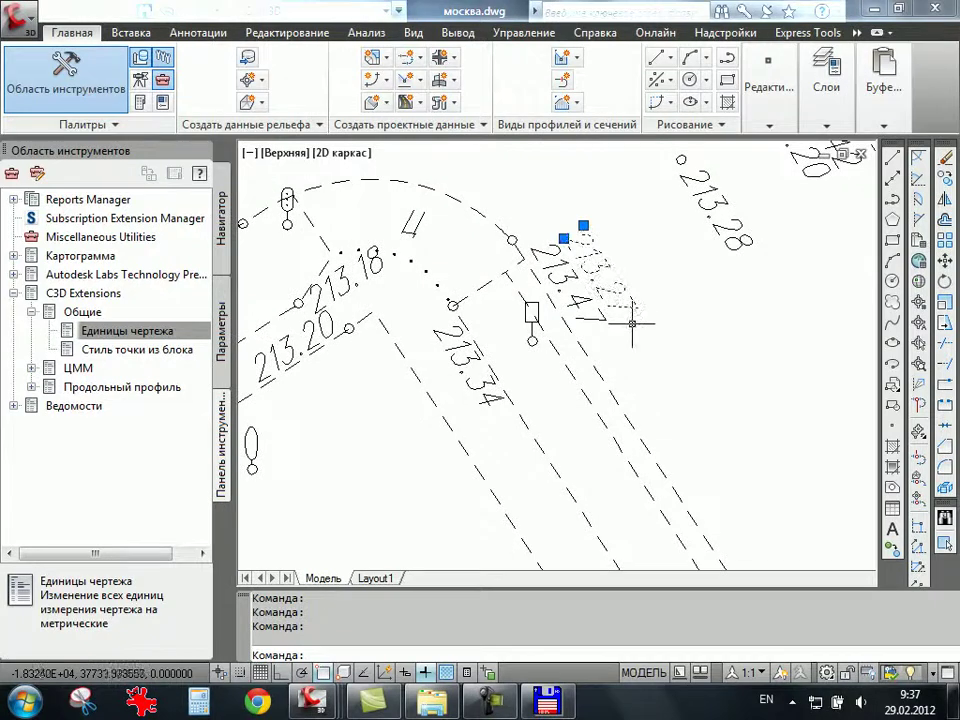
pyautogui.scroll(-2, 632, 381)
pyautogui.scroll(-2, 680, 405)
pyautogui.scroll(2, 690, 409)
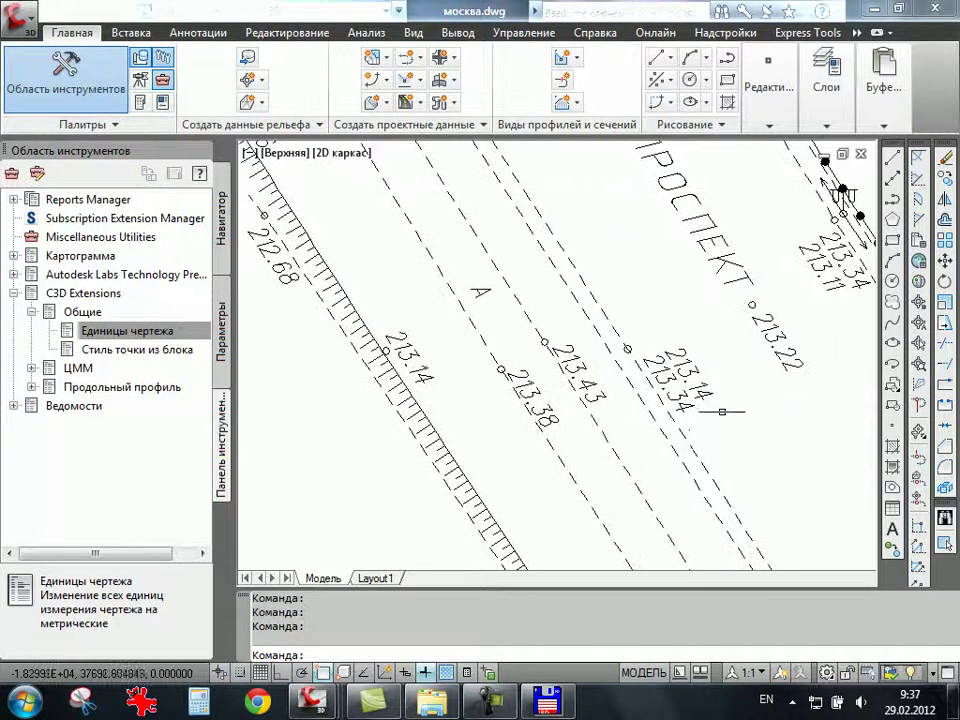
pyautogui.scroll(-2, 700, 390)
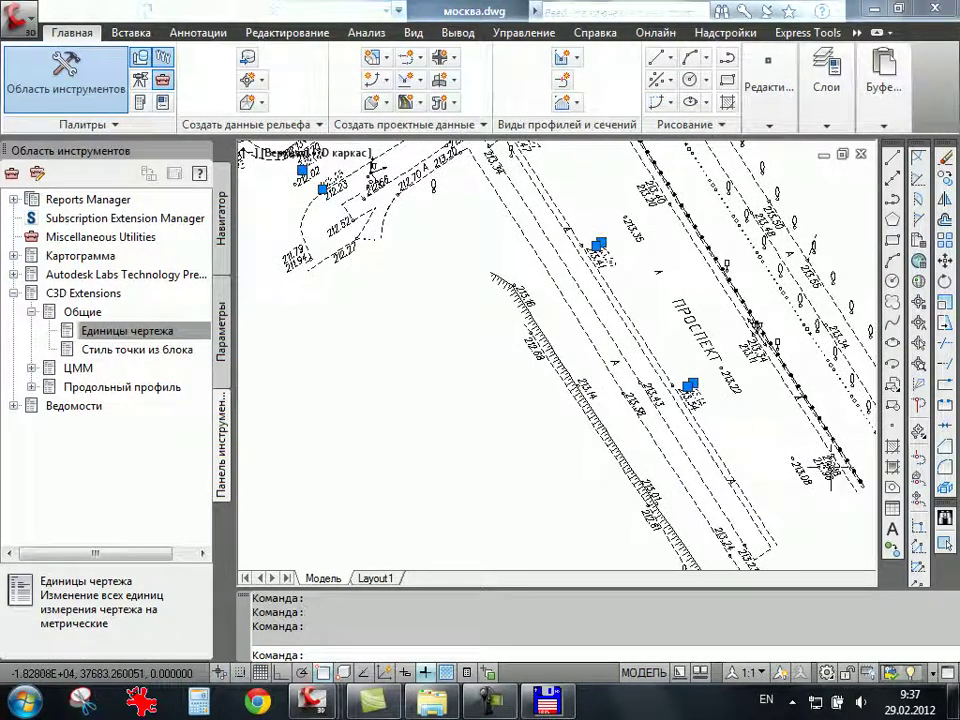
pyautogui.moveTo(618, 234); pyautogui.dragTo(645, 389, button='middle')
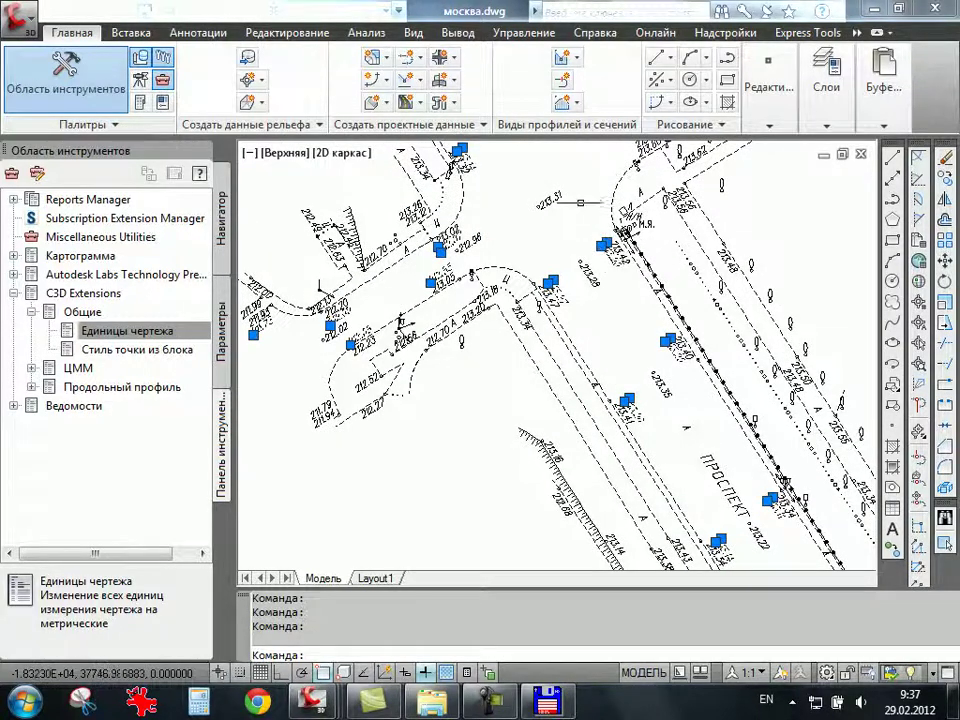
pyautogui.scroll(2, 598, 250)
pyautogui.scroll(3, 605, 310)
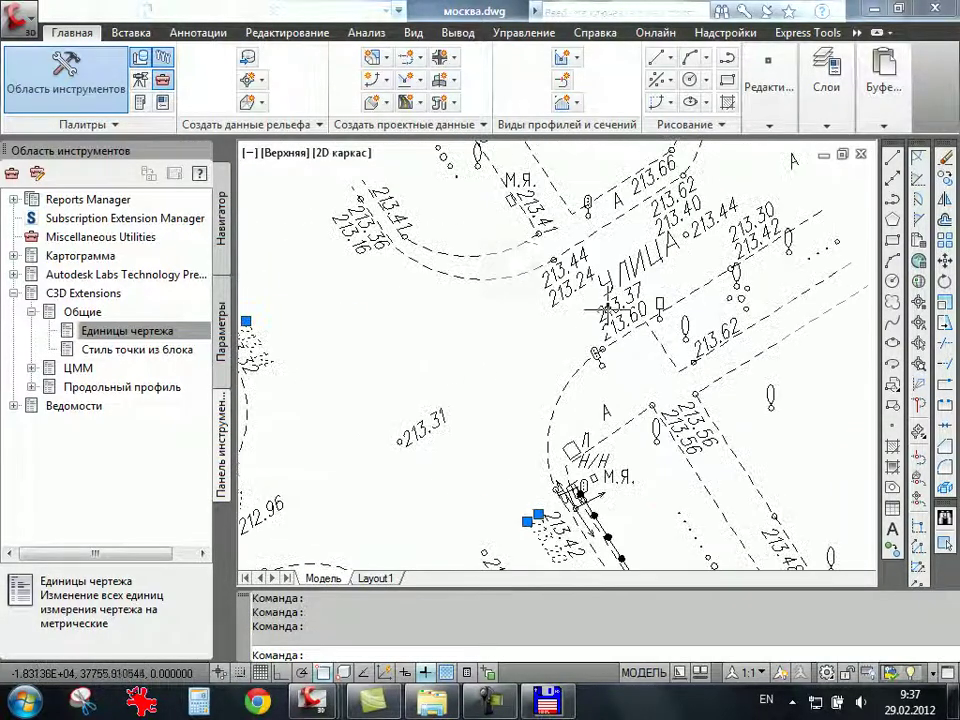
# Add the 213.30, 213.40 and 213.44/213.24 points to the selection.
pyautogui.click(733, 242)
pyautogui.click(662, 216)
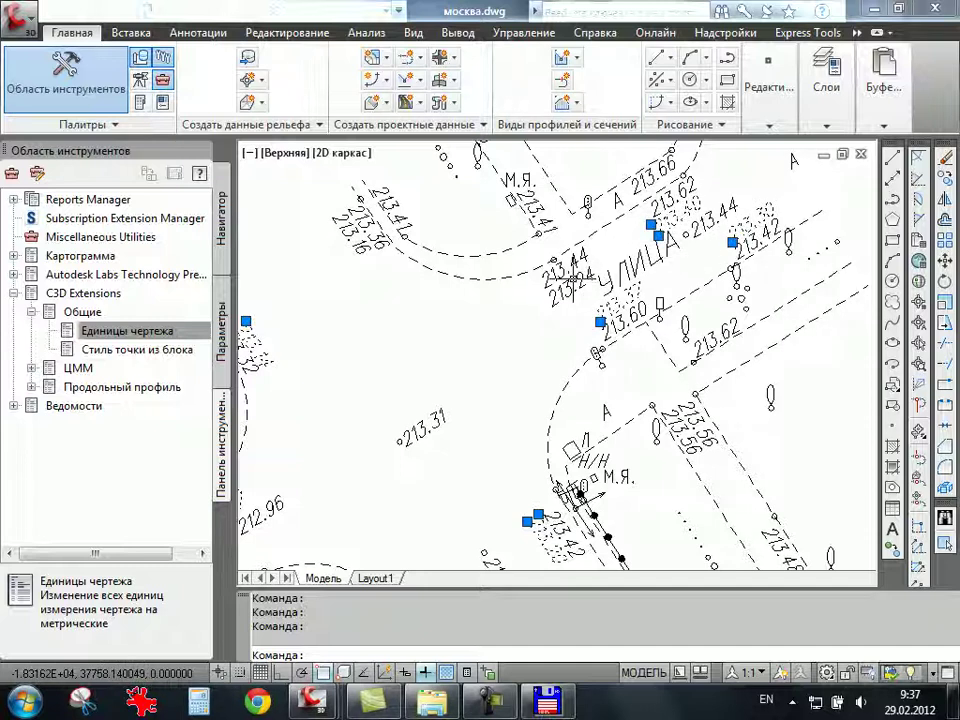
pyautogui.click(430, 209)
pyautogui.click(500, 326)
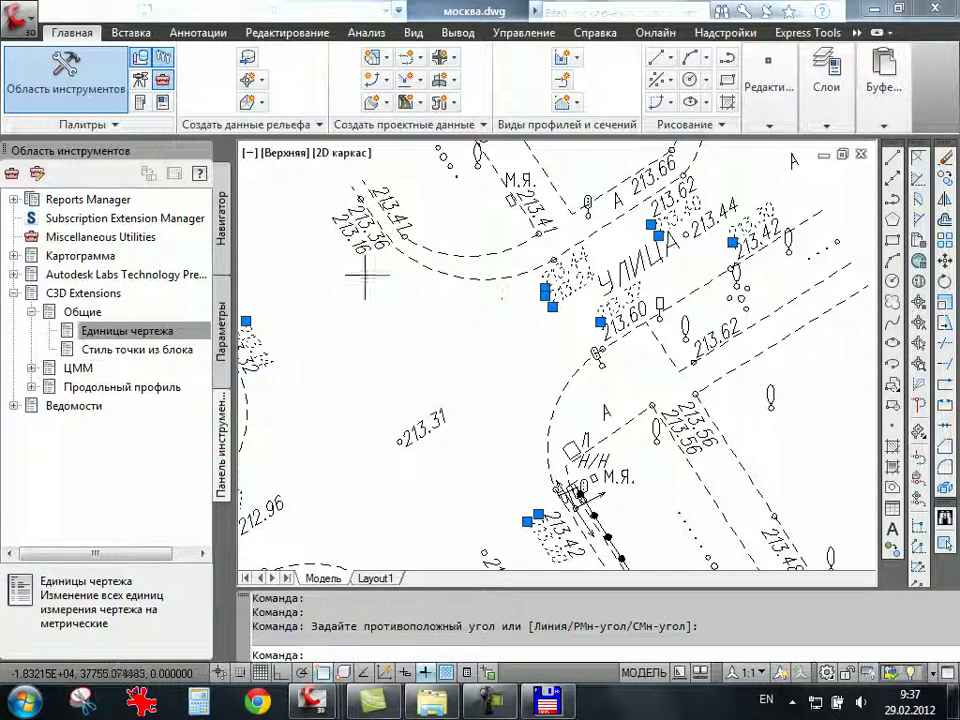
pyautogui.scroll(4, 540, 279)
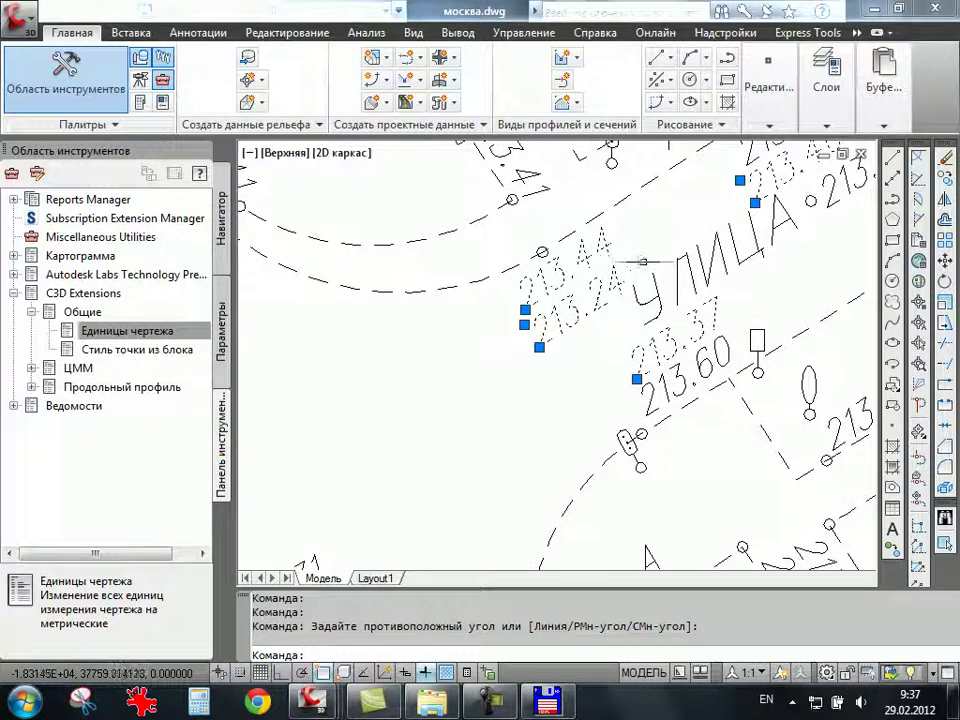
pyautogui.click(594, 244)
pyautogui.scroll(-5, 594, 244)
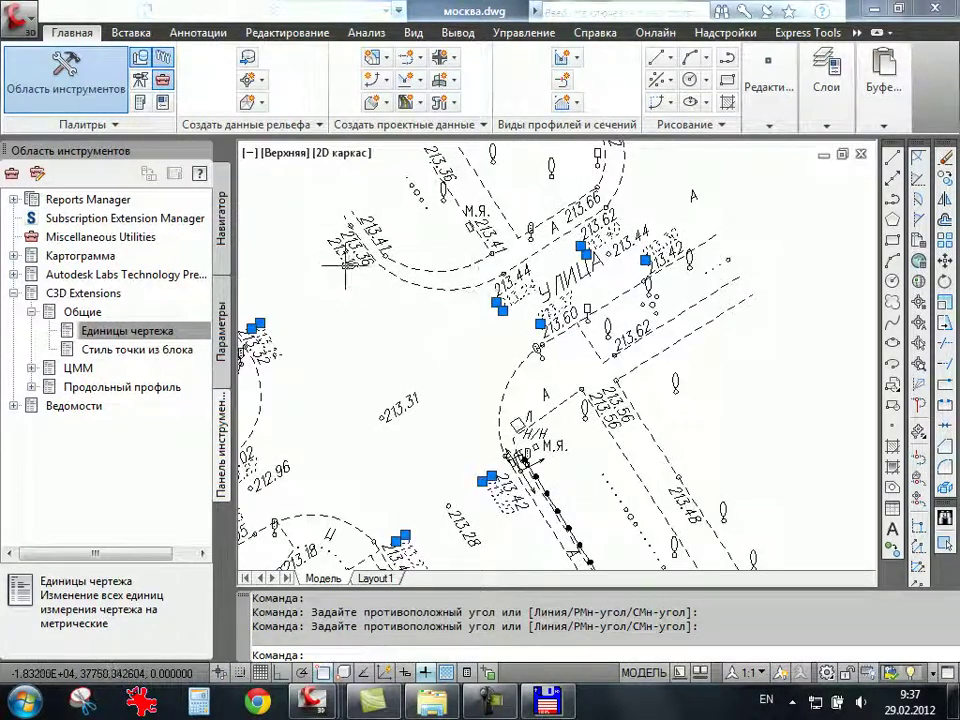
pyautogui.press('Escape')
# Check the selected objects around the УЛИЦА labels.
pyautogui.scroll(3, 380, 330)
pyautogui.scroll(2, 407, 321)
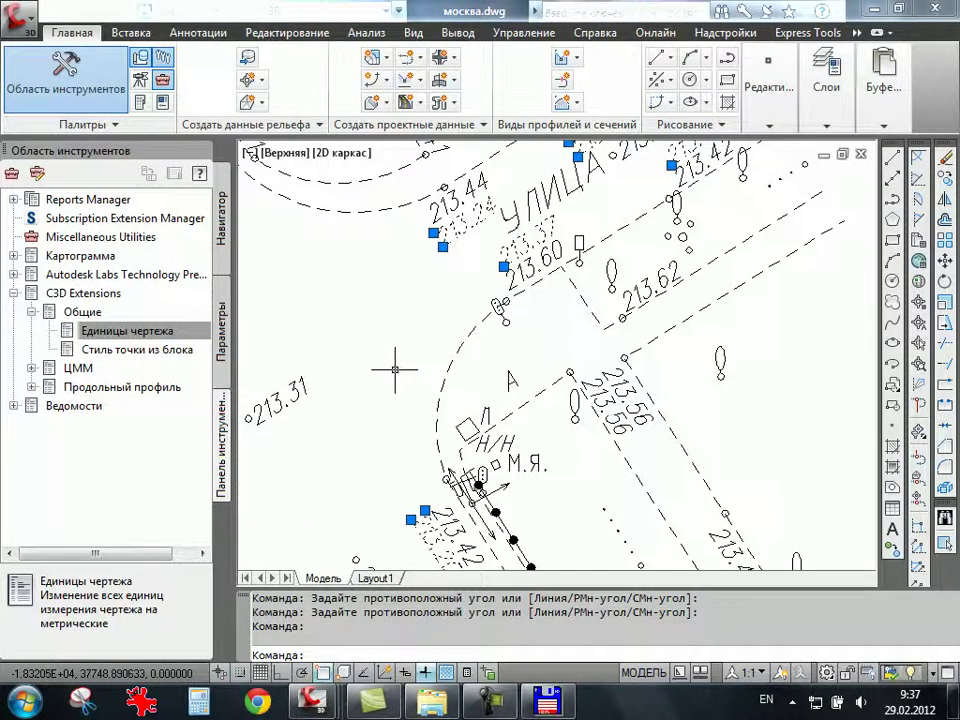
pyautogui.scroll(-2, 408, 383)
pyautogui.moveTo(355, 357); pyautogui.dragTo(435, 438, button='middle')
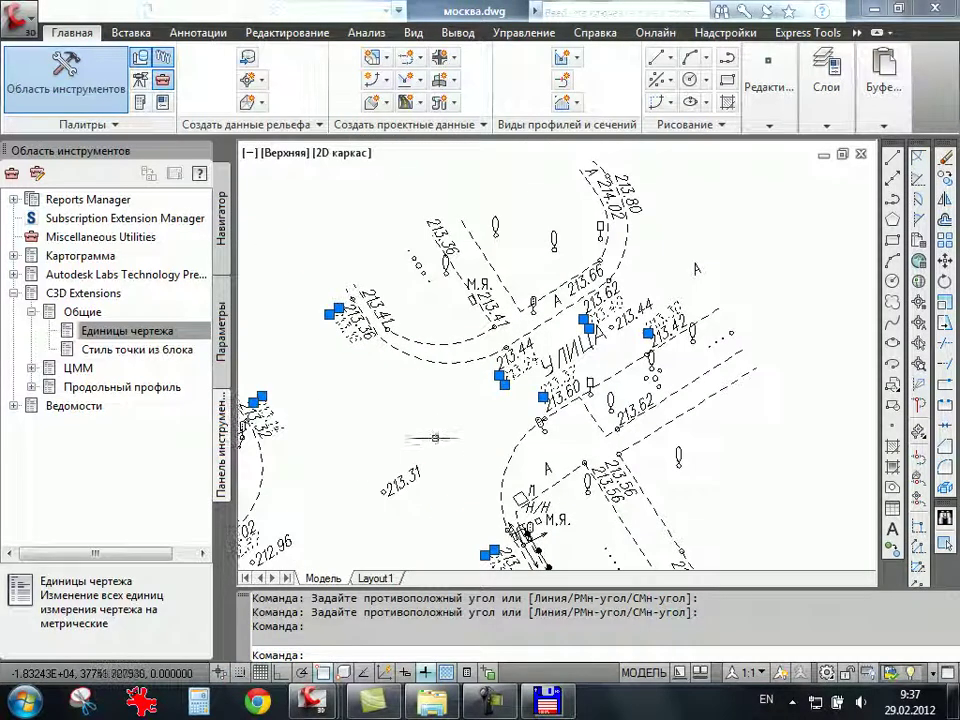
pyautogui.scroll(3, 652, 190)
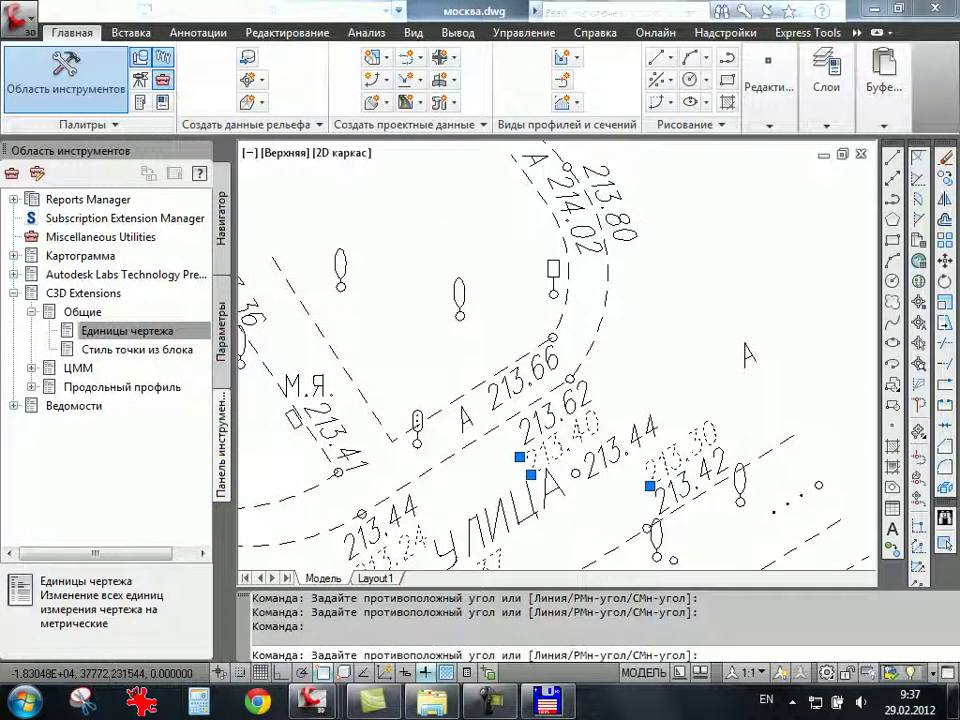
pyautogui.scroll(-5, 486, 387)
pyautogui.scroll(2, 486, 387)
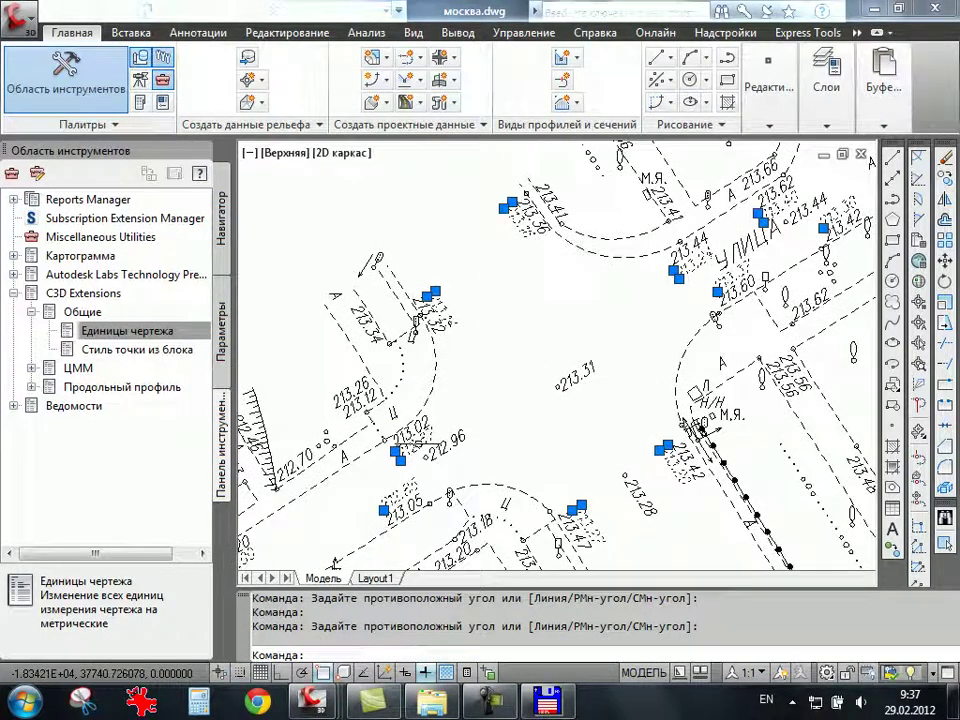
pyautogui.scroll(2, 543, 246)
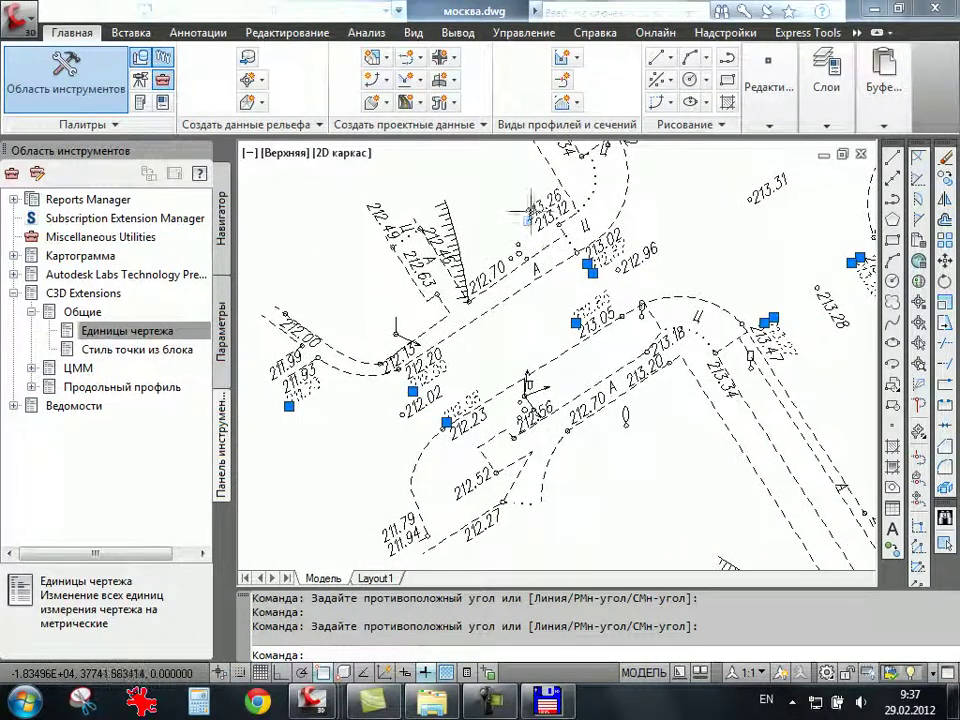
pyautogui.scroll(-2, 528, 250)
pyautogui.scroll(1, 530, 430)
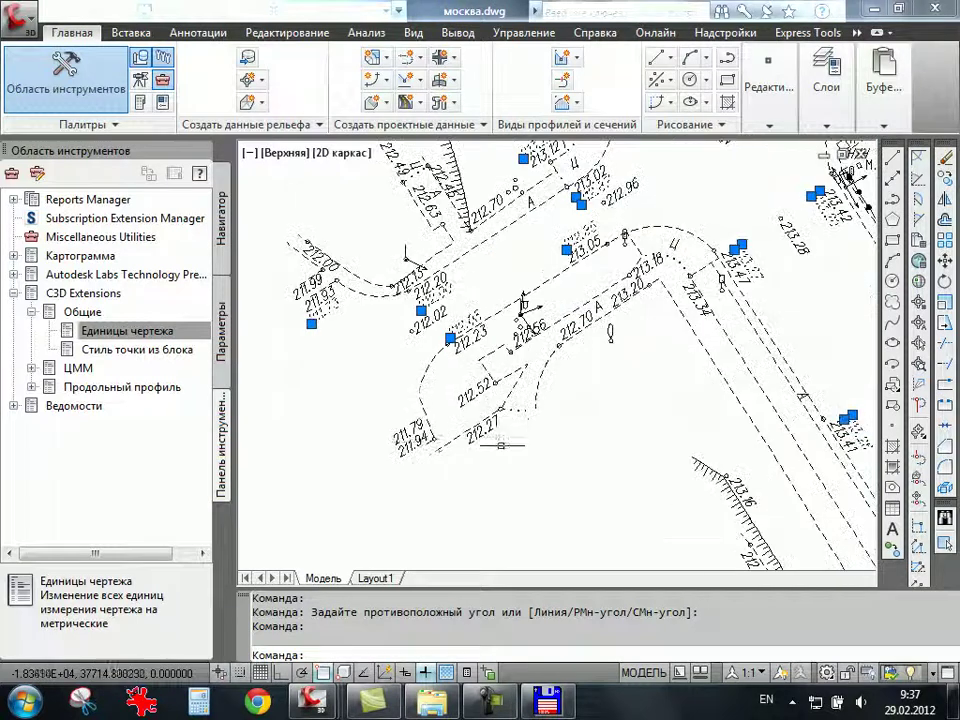
pyautogui.scroll(2, 374, 440)
pyautogui.scroll(-3, 374, 437)
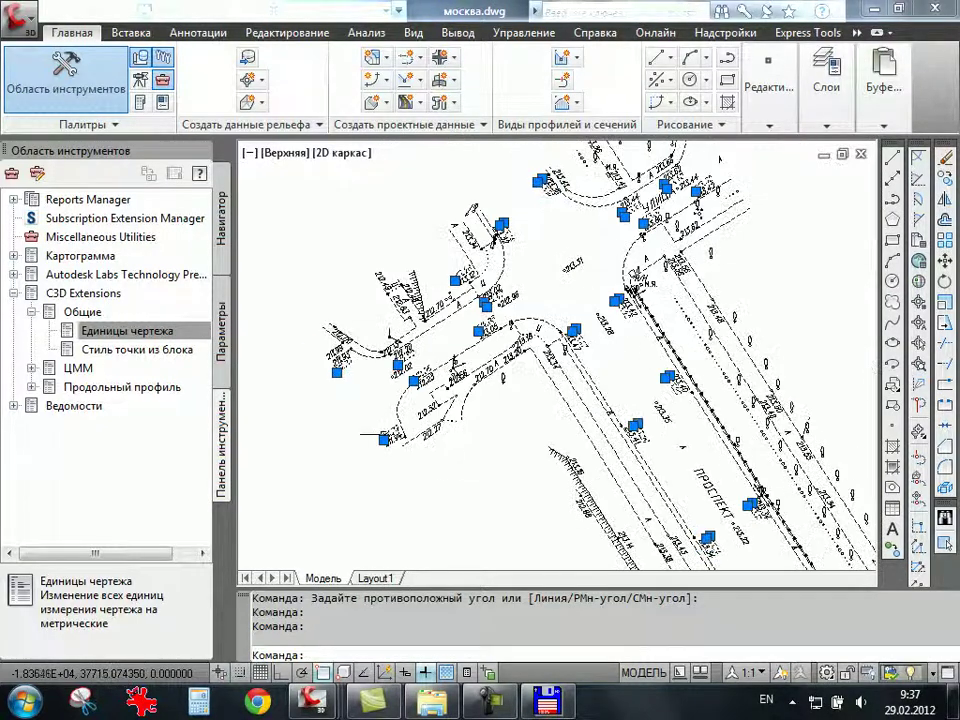
# Check the selection near ПРОСПЕКТ, then erase all 21 selected objects.
pyautogui.moveTo(493, 458); pyautogui.dragTo(448, 290, button='middle')
pyautogui.scroll(2, 626, 450)
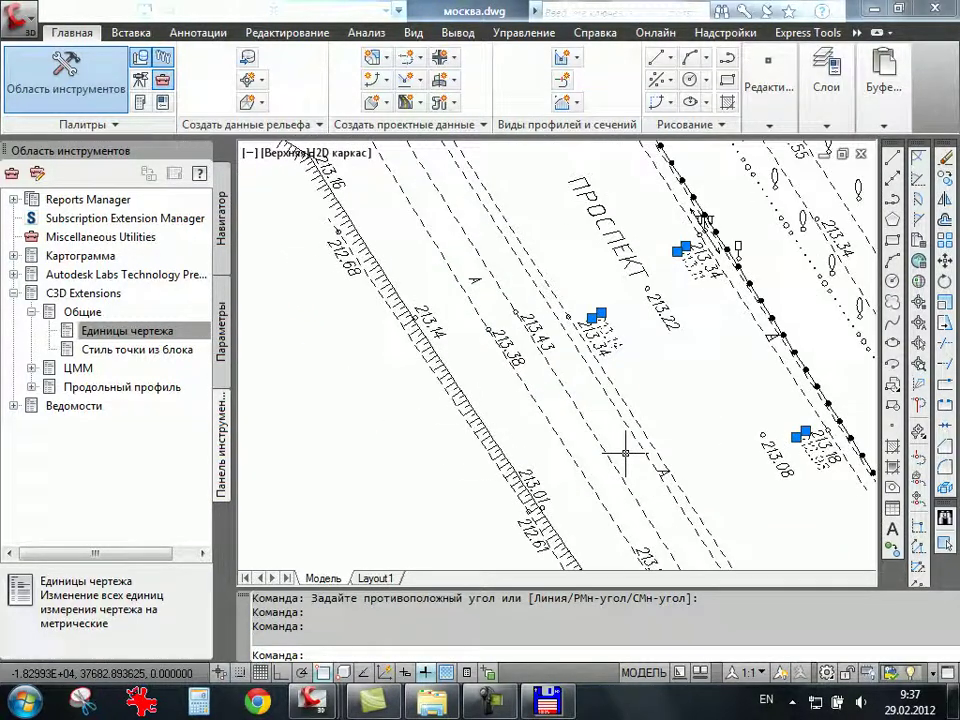
pyautogui.scroll(-1, 626, 412)
pyautogui.scroll(-3, 621, 392)
pyautogui.scroll(-2, 623, 398)
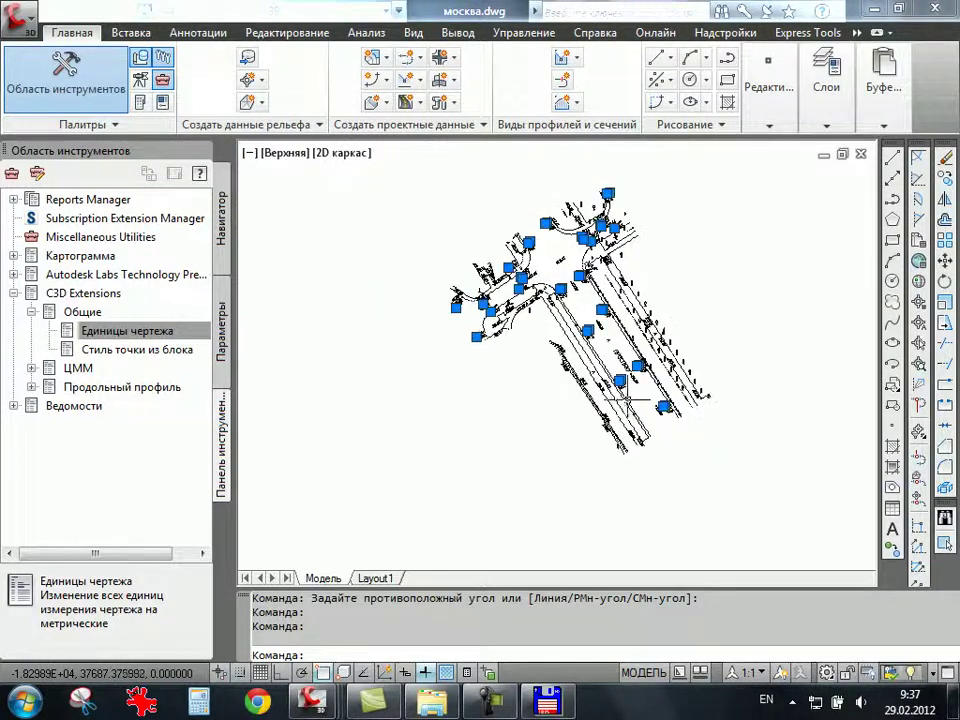
pyautogui.scroll(3, 627, 232)
pyautogui.scroll(-4, 627, 232)
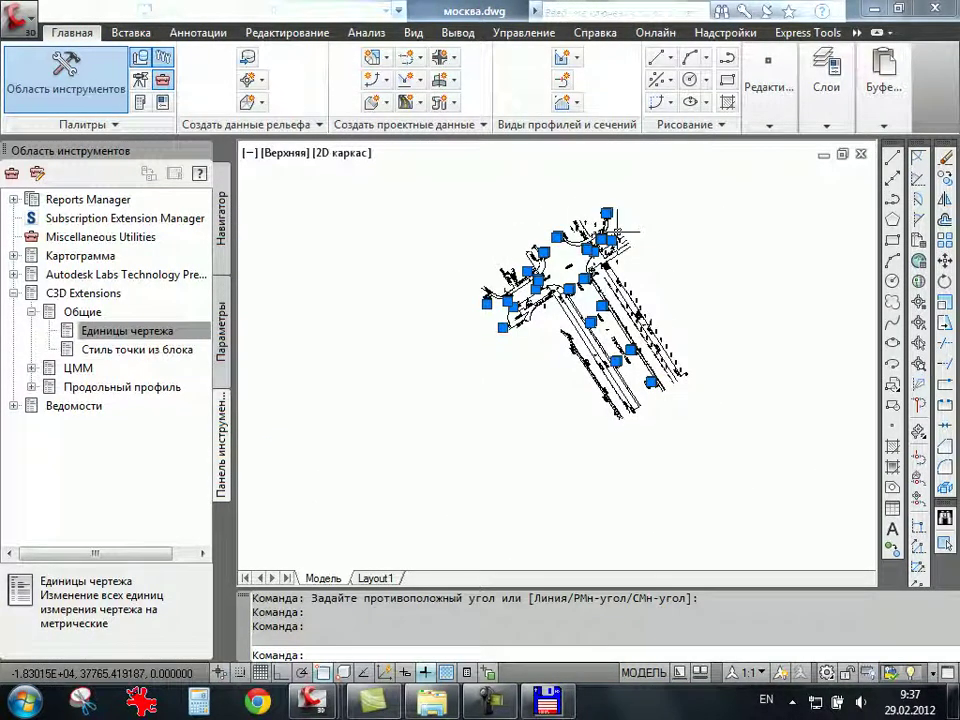
pyautogui.press('Delete')
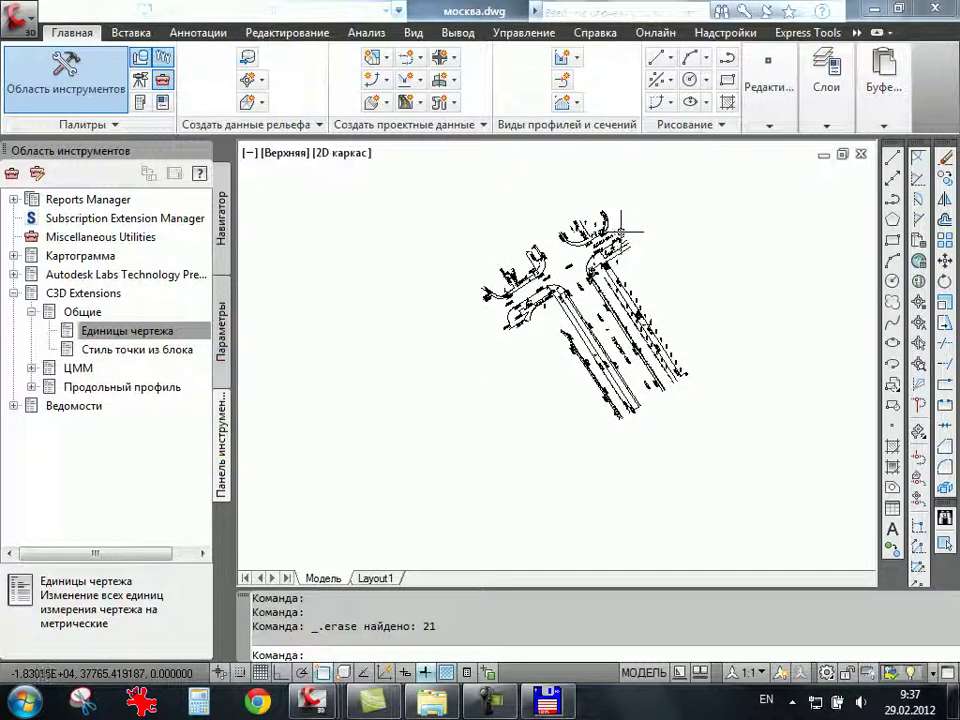
# Zoom in and out to review the plan with the elevation labels removed.
pyautogui.scroll(2, 622, 232)
pyautogui.scroll(2, 630, 260)
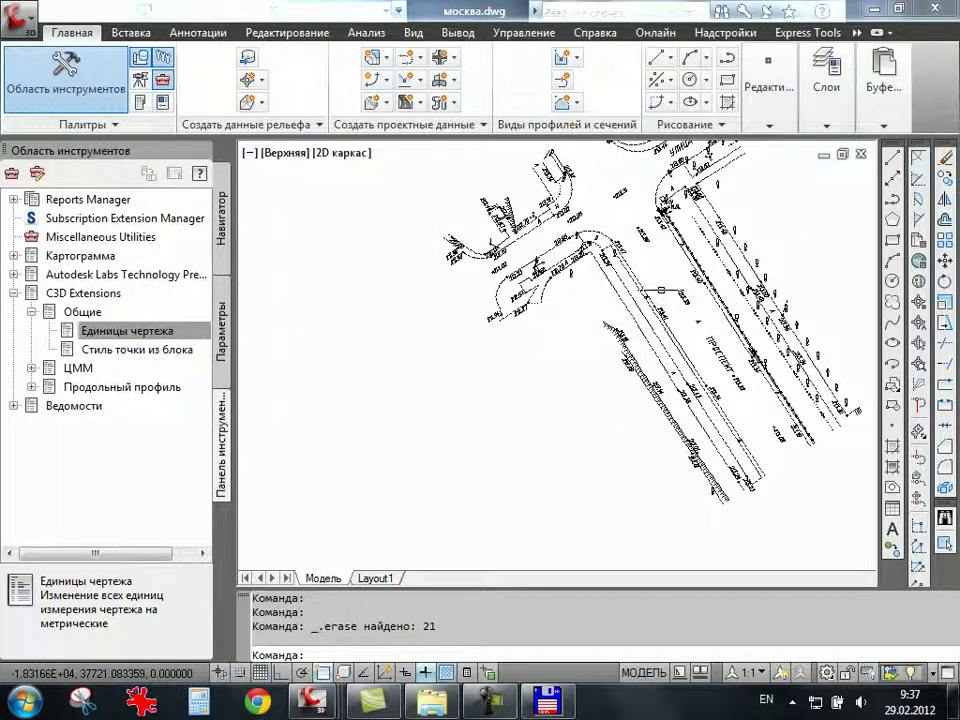
pyautogui.scroll(-2, 499, 358)
pyautogui.scroll(-2, 495, 352)
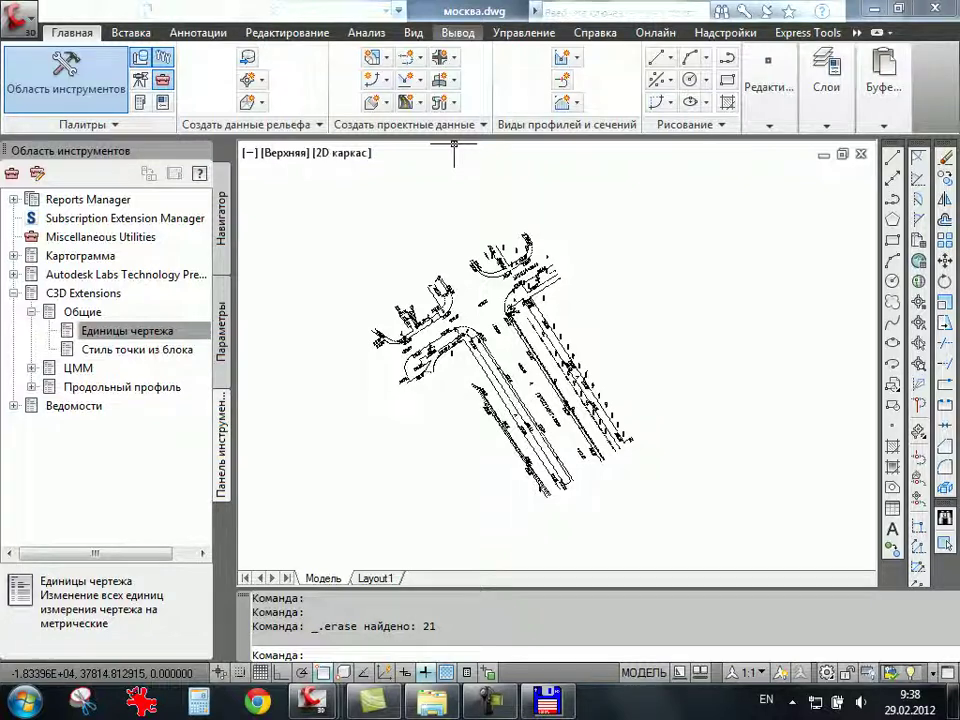
pyautogui.scroll(5, 530, 437)
pyautogui.scroll(-10, 530, 437)
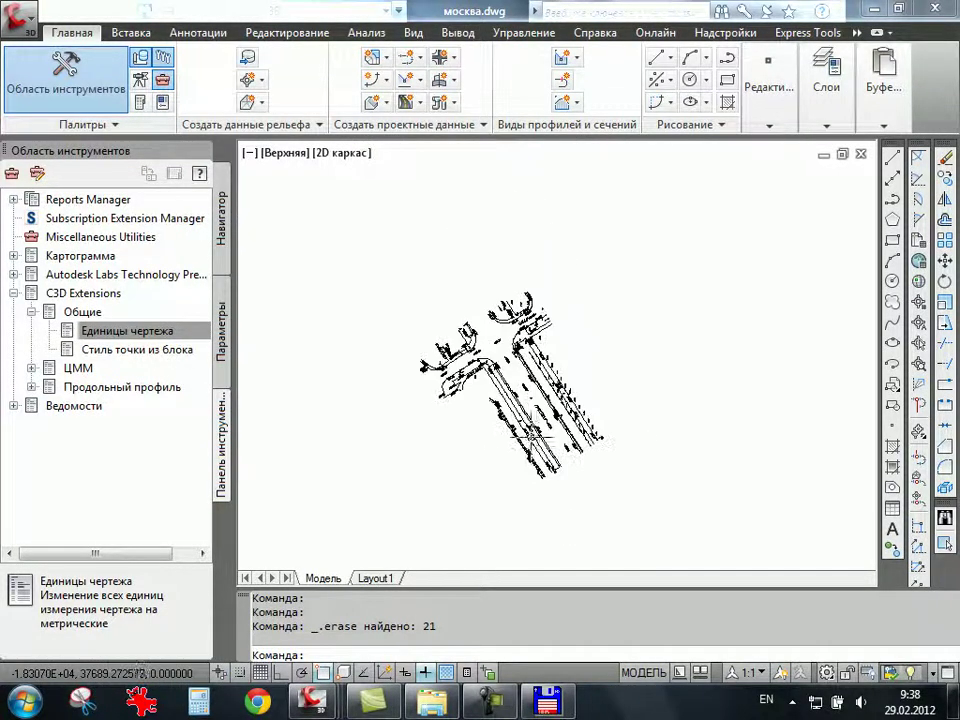
# Save the cleaned plan under the new name москва-2.dwg with Save As.
pyautogui.click(18, 15)
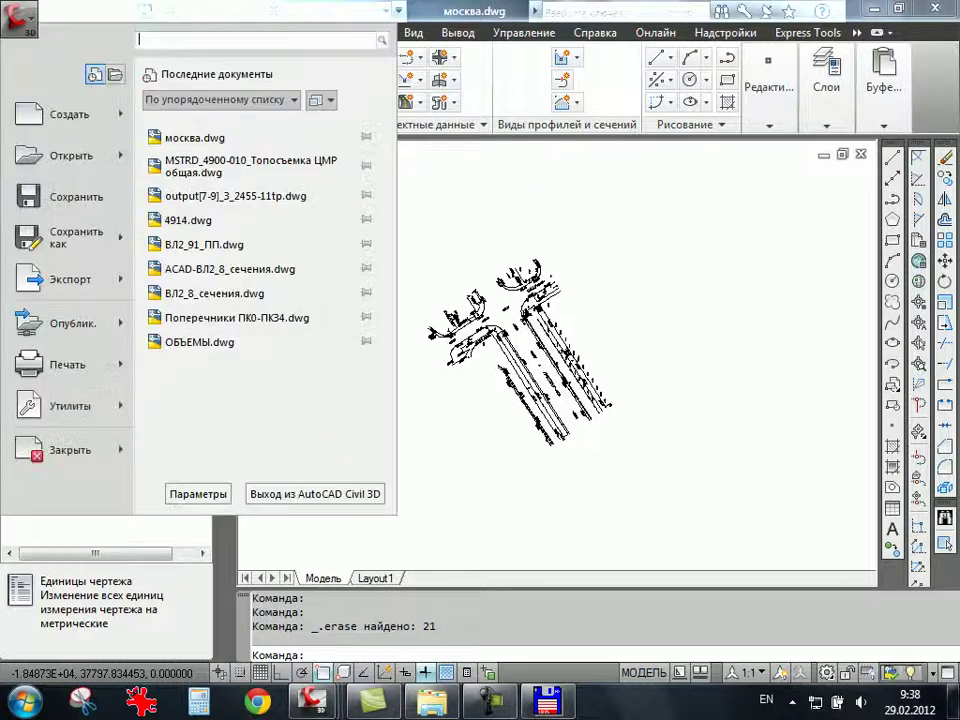
pyautogui.press('Escape')
pyautogui.hotkey('ctrl', 'shift', 's')
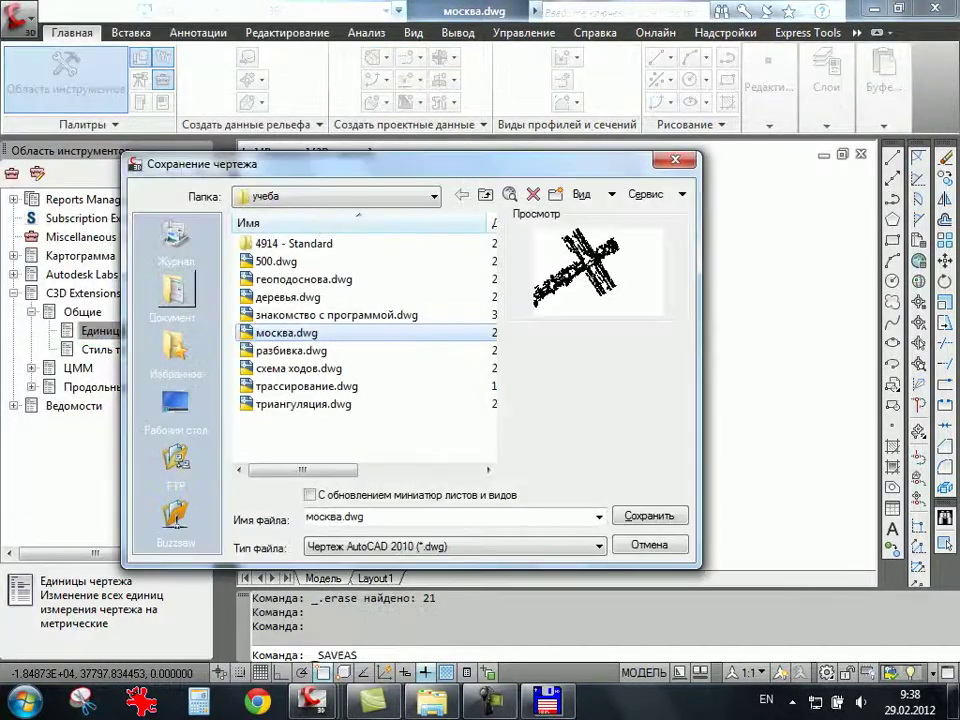
pyautogui.click(343, 517)
pyautogui.write('-2')
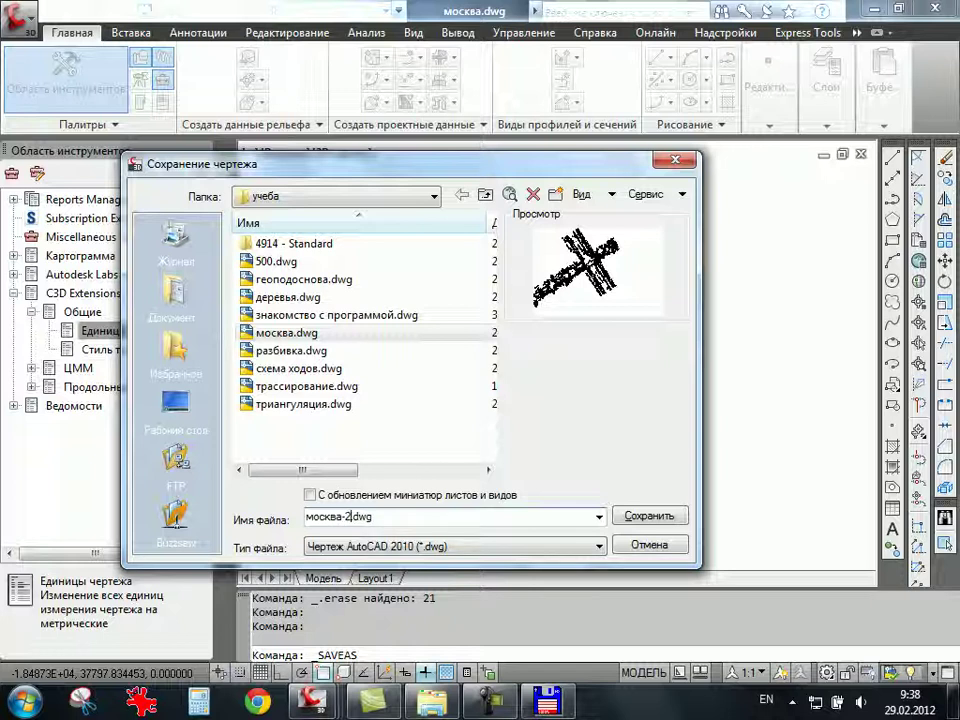
pyautogui.click(662, 516)
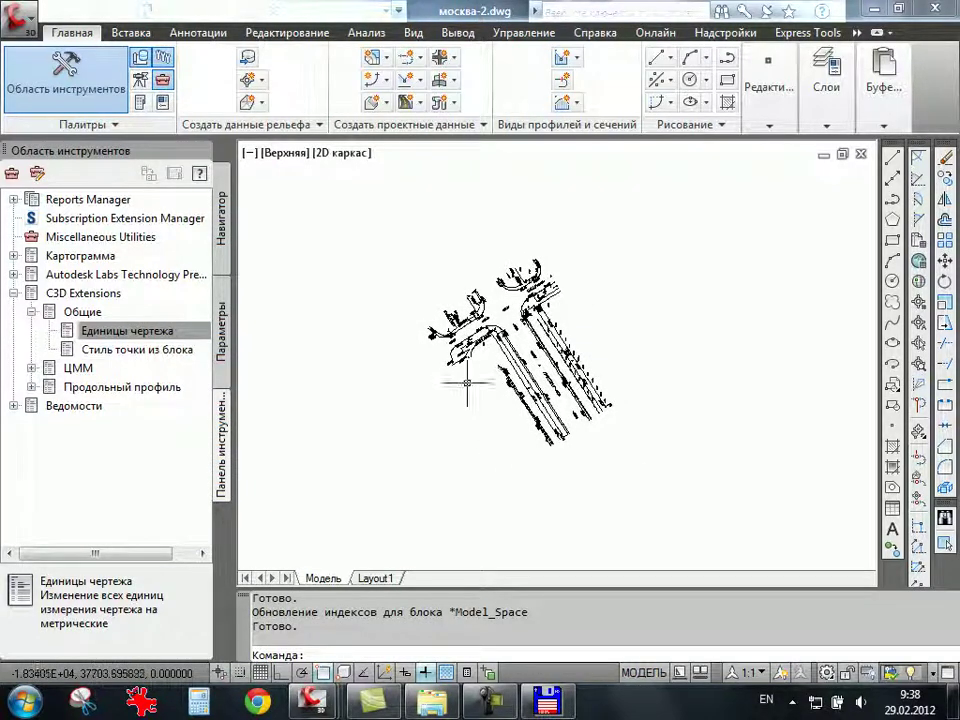
# Zoom to the curving road and select the 211.93 elevation label.
pyautogui.scroll(1, 495, 390)
pyautogui.scroll(1, 490, 375)
pyautogui.scroll(1, 490, 375)
pyautogui.scroll(5, 490, 375)
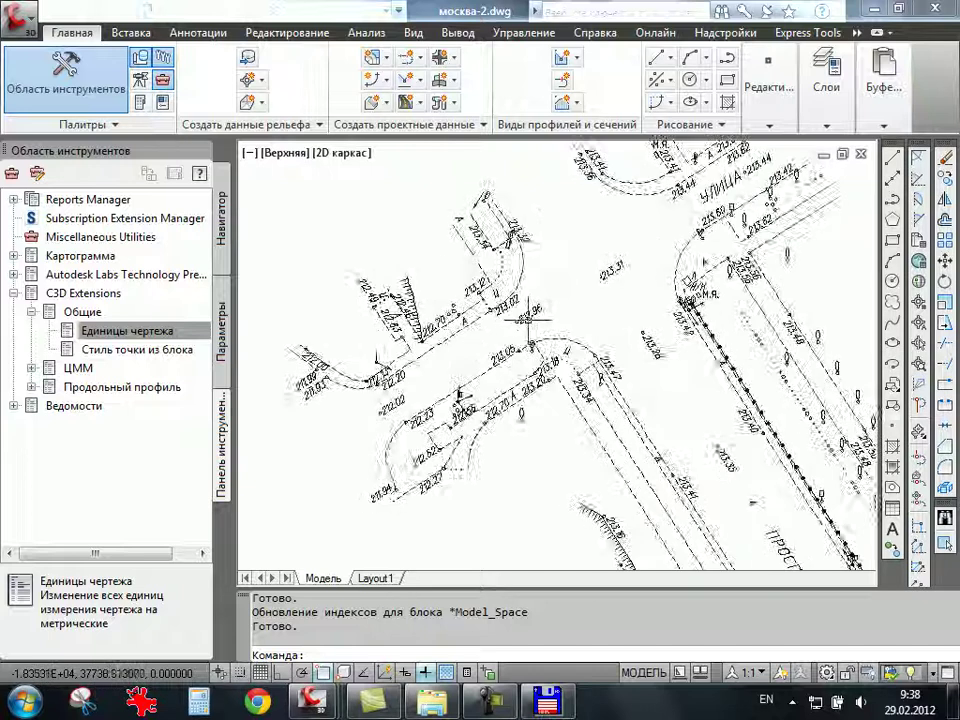
pyautogui.scroll(3, 525, 321)
pyautogui.moveTo(411, 366); pyautogui.dragTo(563, 334, button='middle')
pyautogui.scroll(-2, 533, 341)
pyautogui.scroll(2, 533, 341)
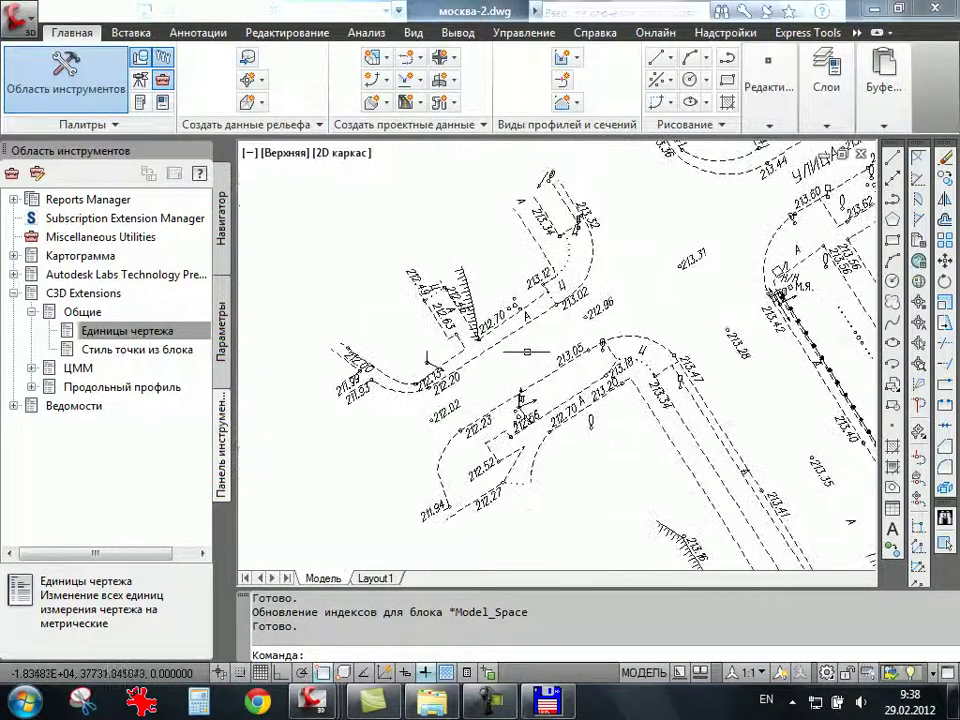
pyautogui.scroll(-2, 343, 392)
pyautogui.scroll(2, 343, 392)
pyautogui.scroll(1, 355, 390)
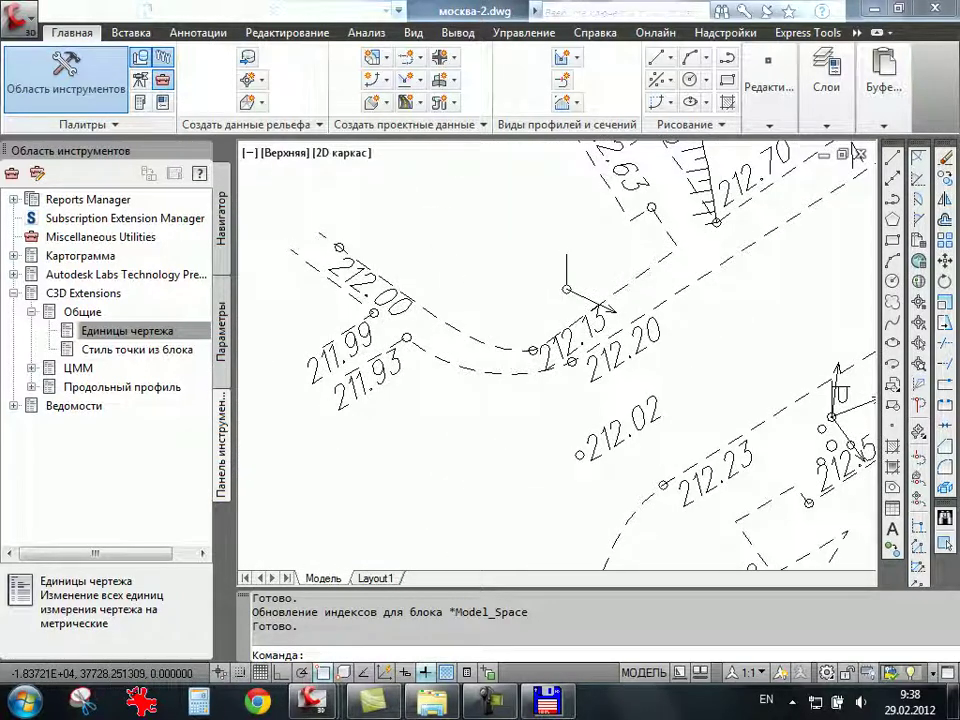
pyautogui.click(335, 400)
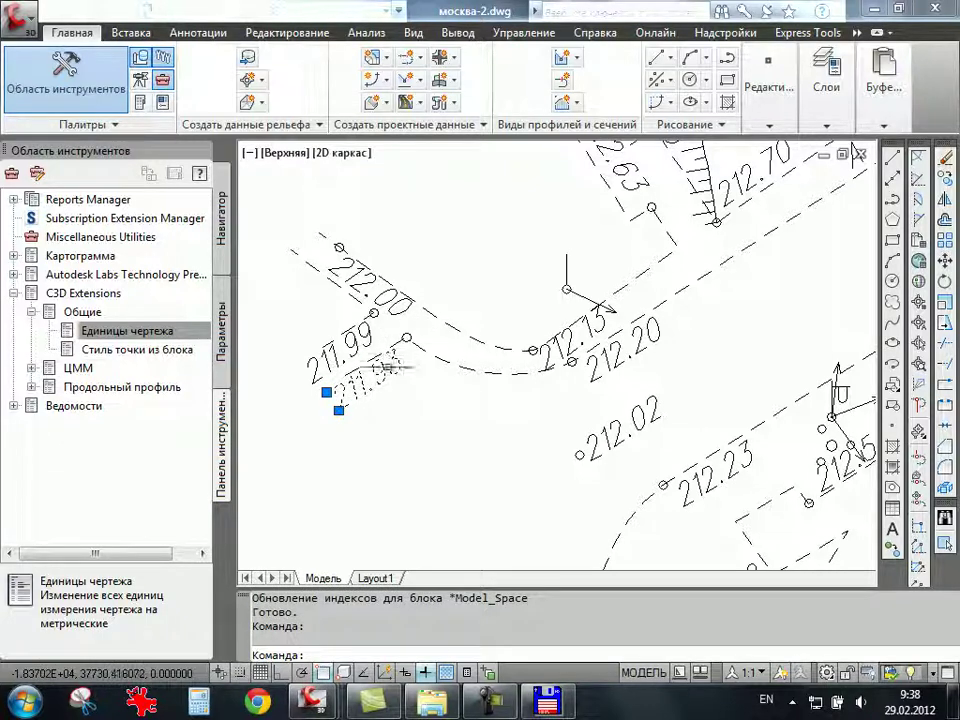
# Keep the selected 211.93 label in view while zooming around it.
pyautogui.moveTo(359, 410); pyautogui.dragTo(456, 407, button='middle')
pyautogui.scroll(2, 465, 380)
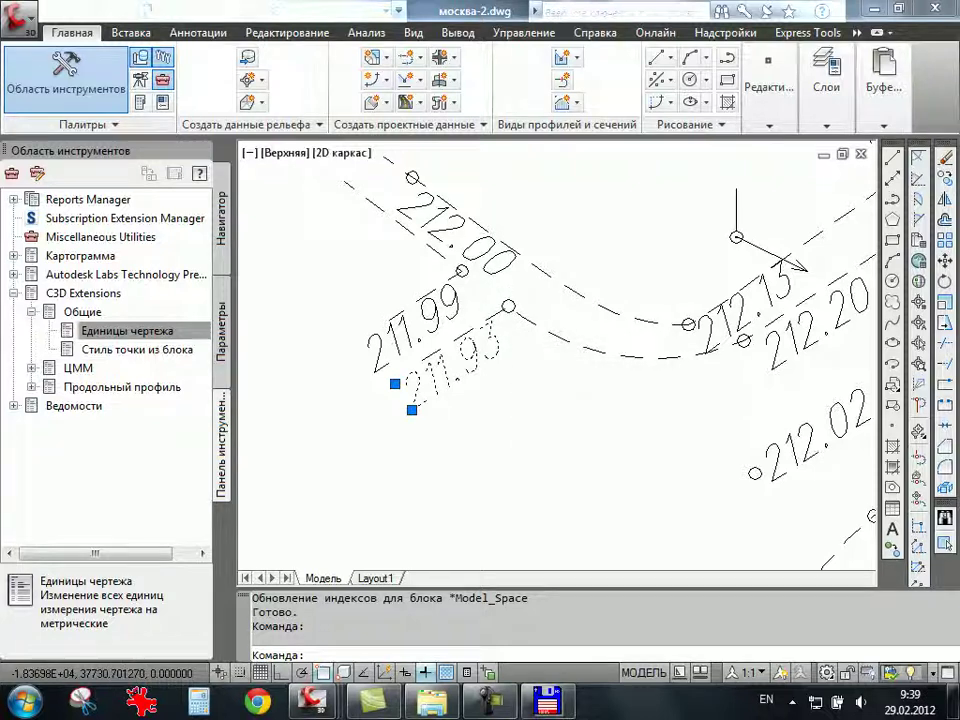
pyautogui.scroll(2, 451, 380)
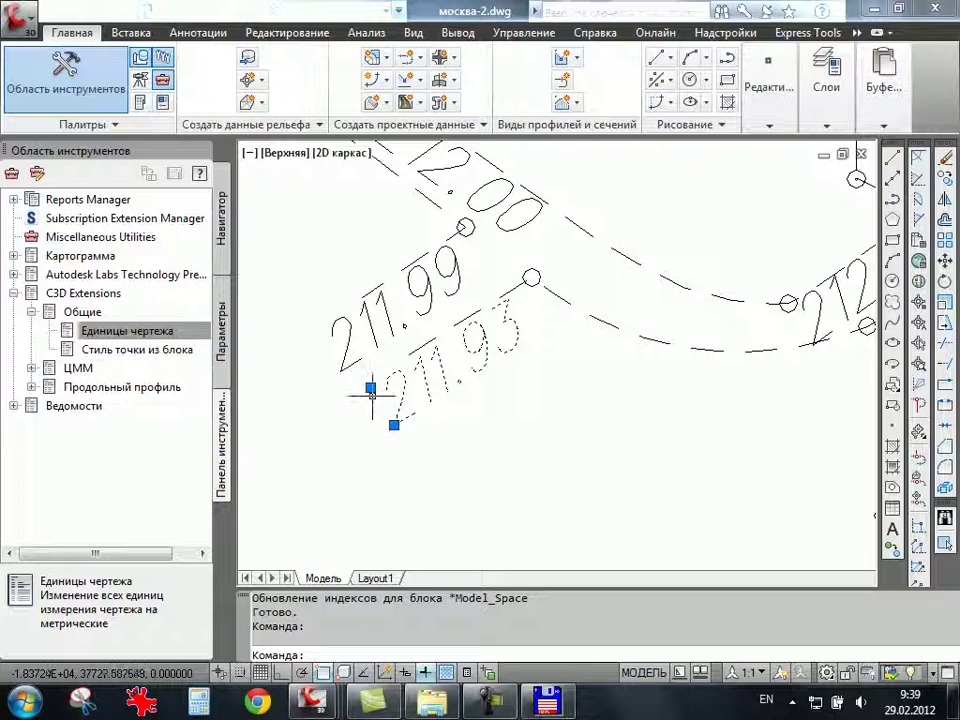
pyautogui.scroll(3, 376, 385)
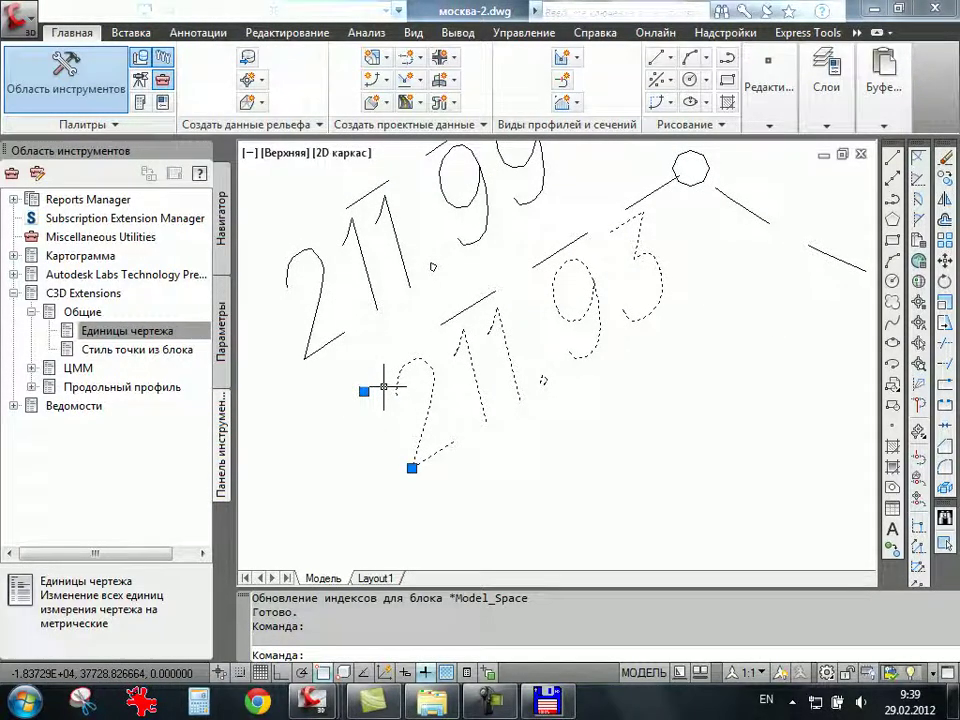
pyautogui.scroll(-2, 384, 387)
pyautogui.scroll(-2, 378, 386)
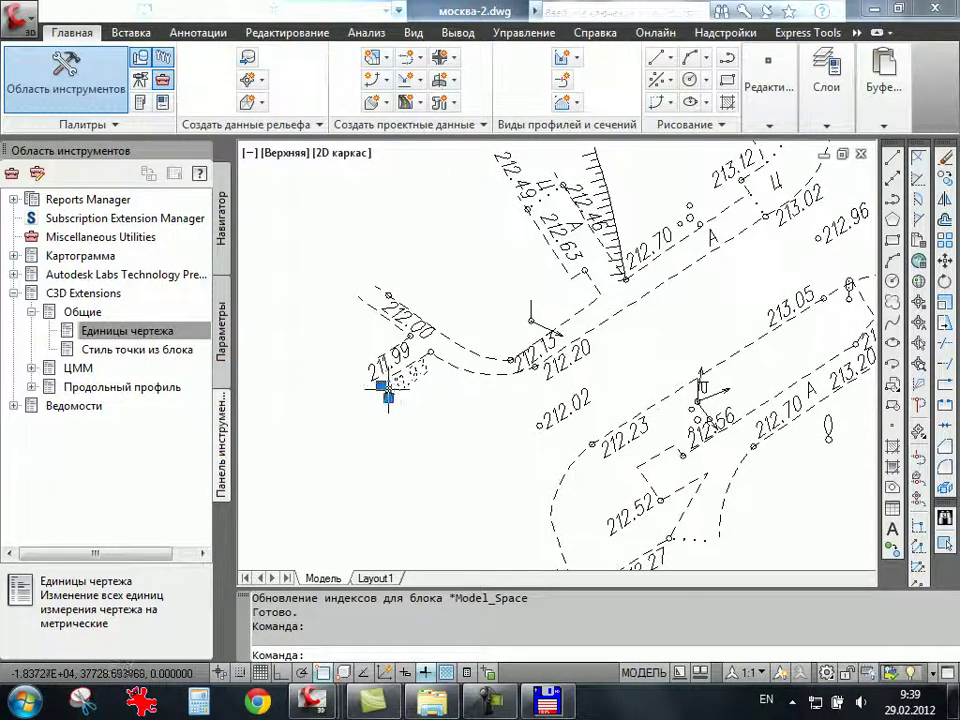
pyautogui.scroll(2, 382, 390)
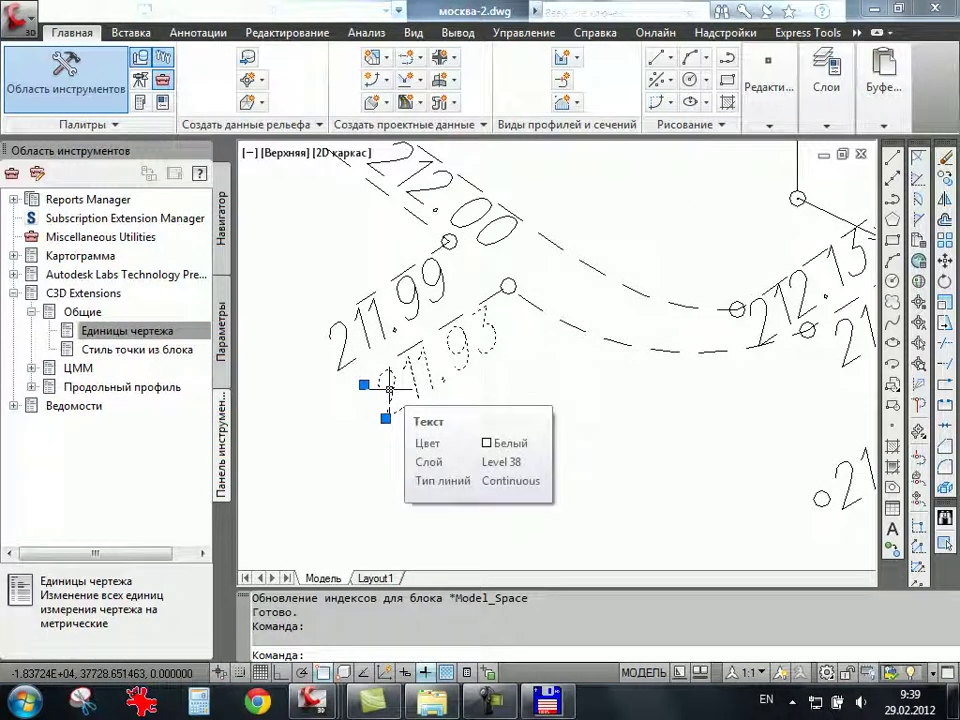
pyautogui.scroll(-1, 389, 389)
pyautogui.scroll(-2, 389, 389)
pyautogui.scroll(1, 390, 389)
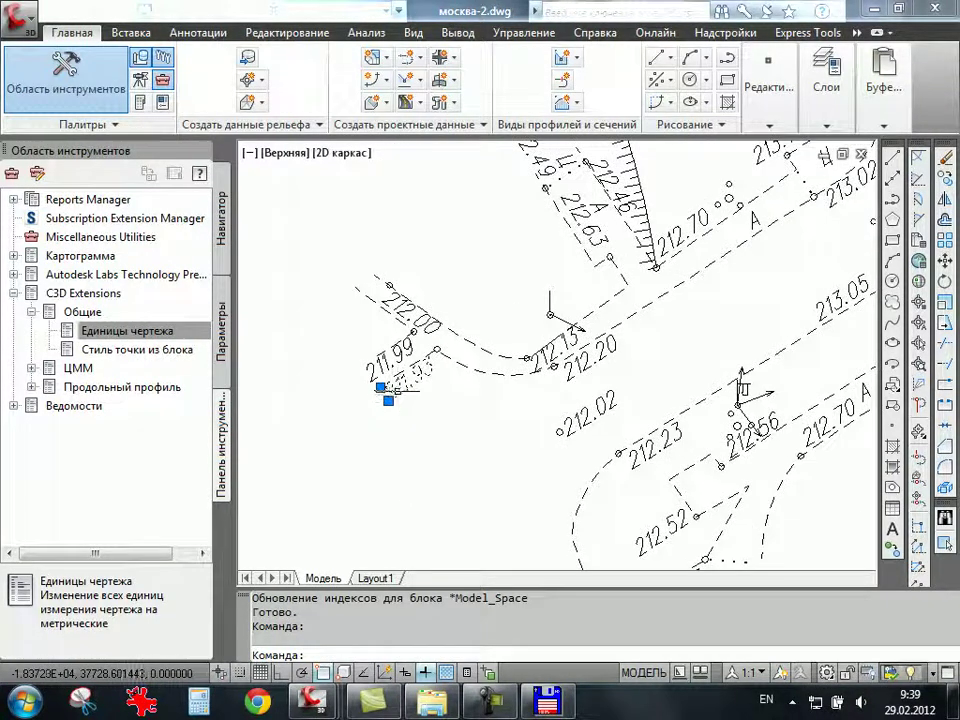
pyautogui.scroll(3, 399, 391)
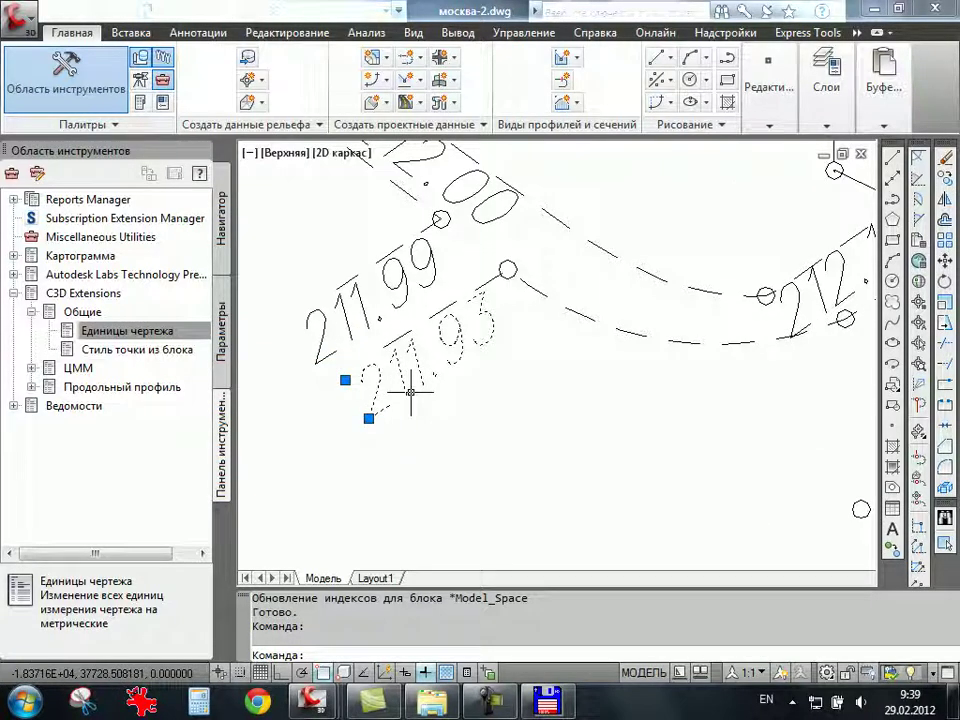
# Select all 66 elevation labels similar to the 211.93 text.
pyautogui.rightClick(518, 373)
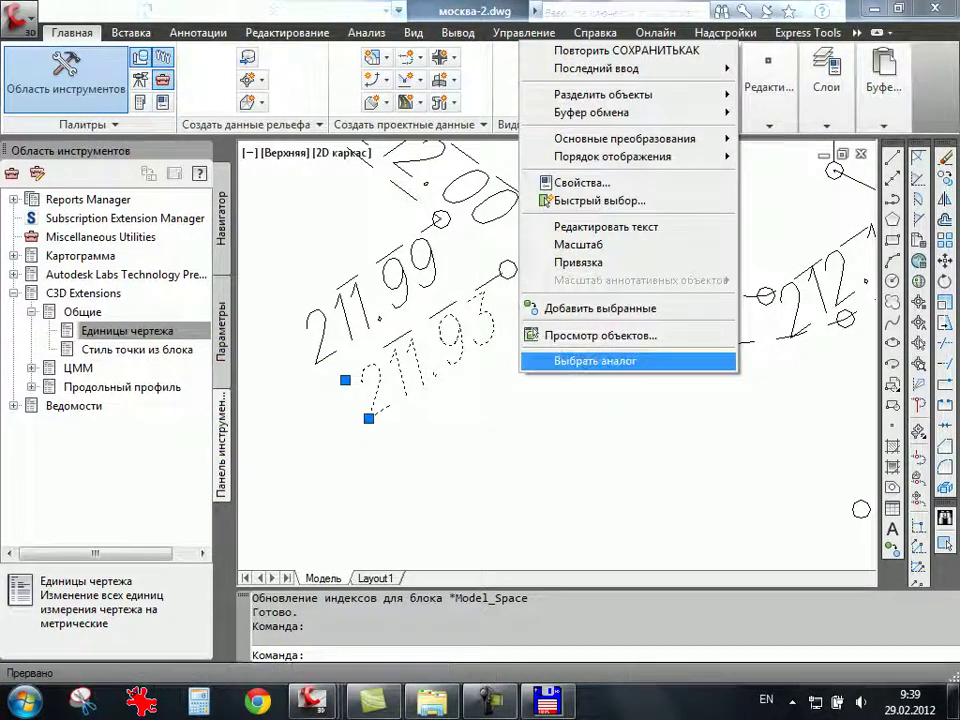
pyautogui.click(595, 361)
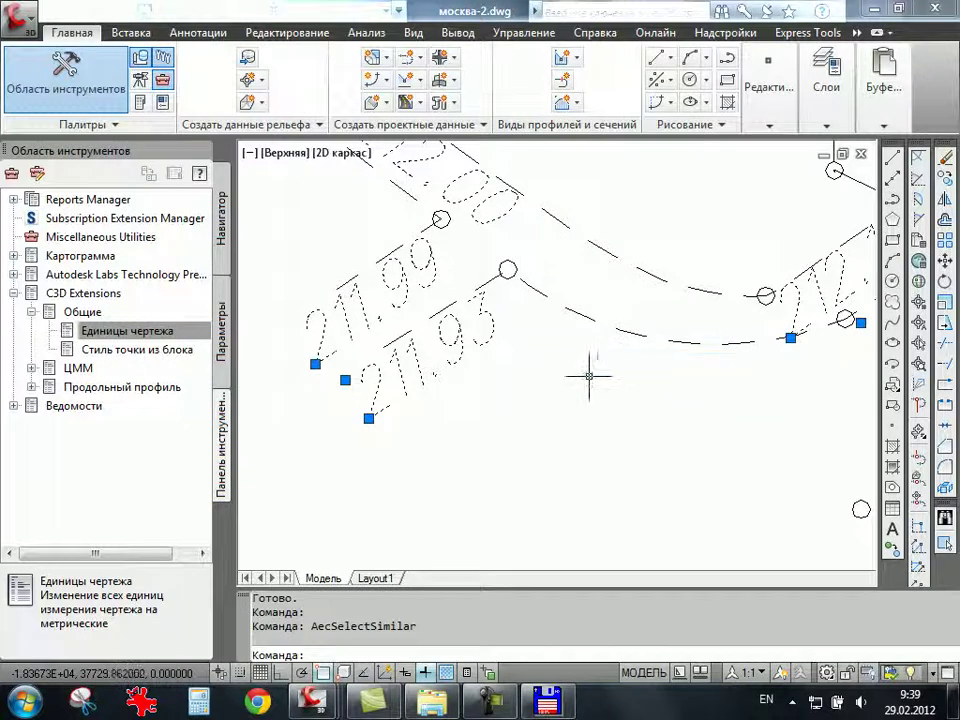
pyautogui.scroll(-3, 580, 380)
pyautogui.scroll(-2, 572, 384)
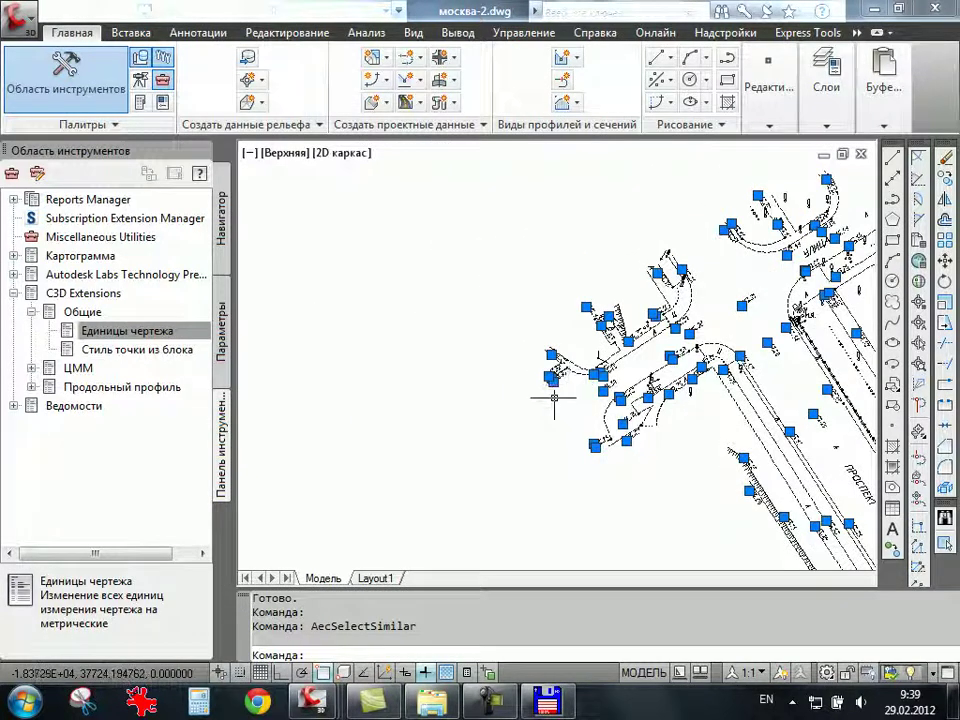
pyautogui.scroll(4, 556, 390)
pyautogui.scroll(3, 556, 368)
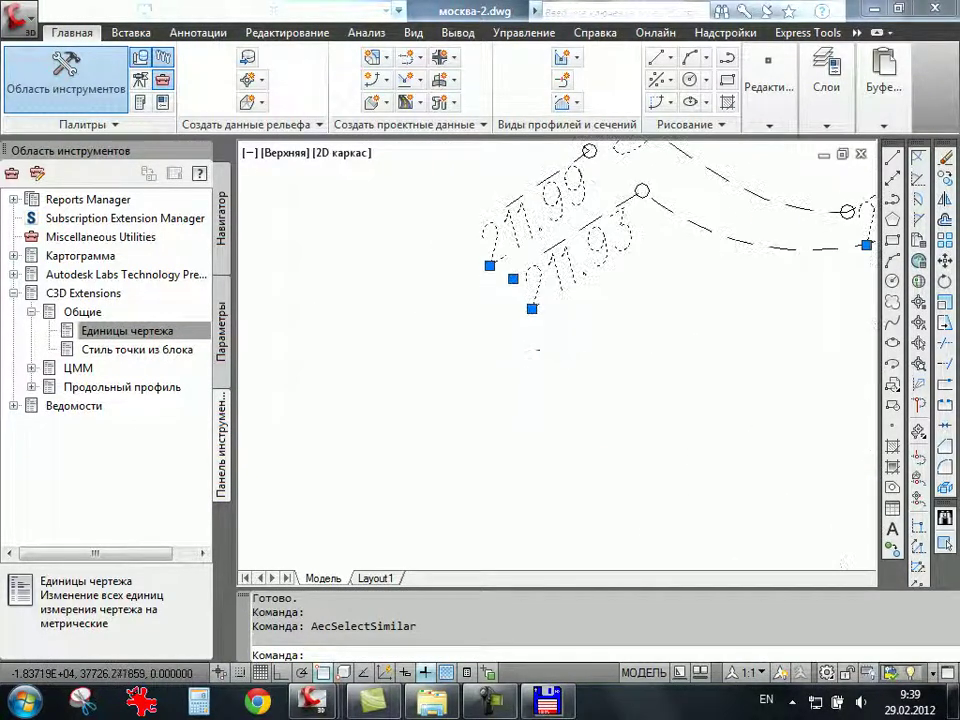
# Give the 66 selected elevation labels Left justification.
pyautogui.rightClick(565, 344)
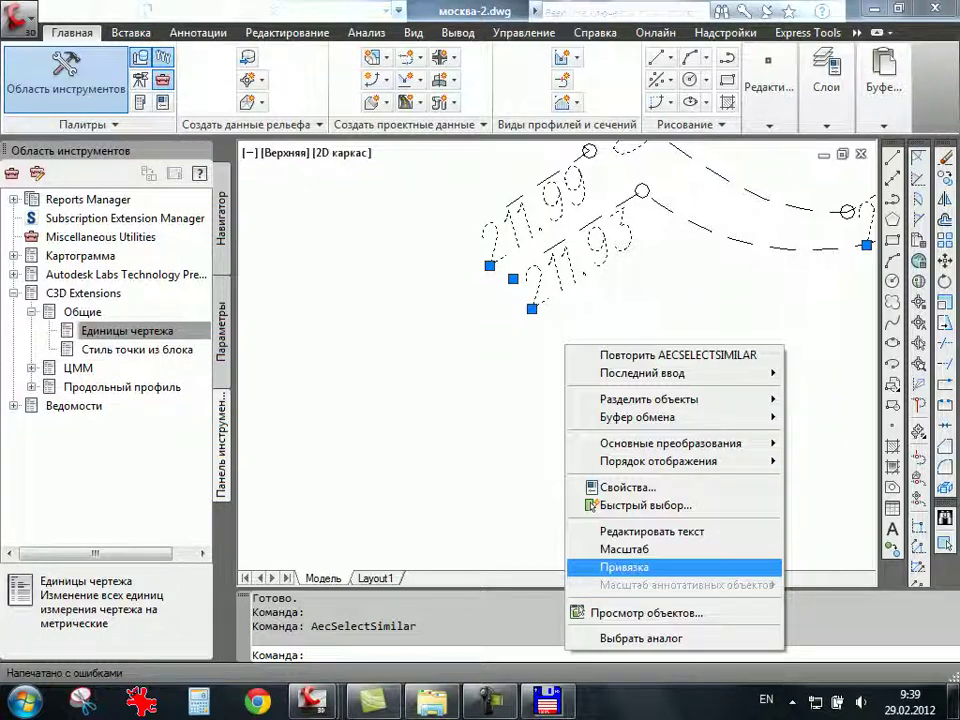
pyautogui.click(640, 567)
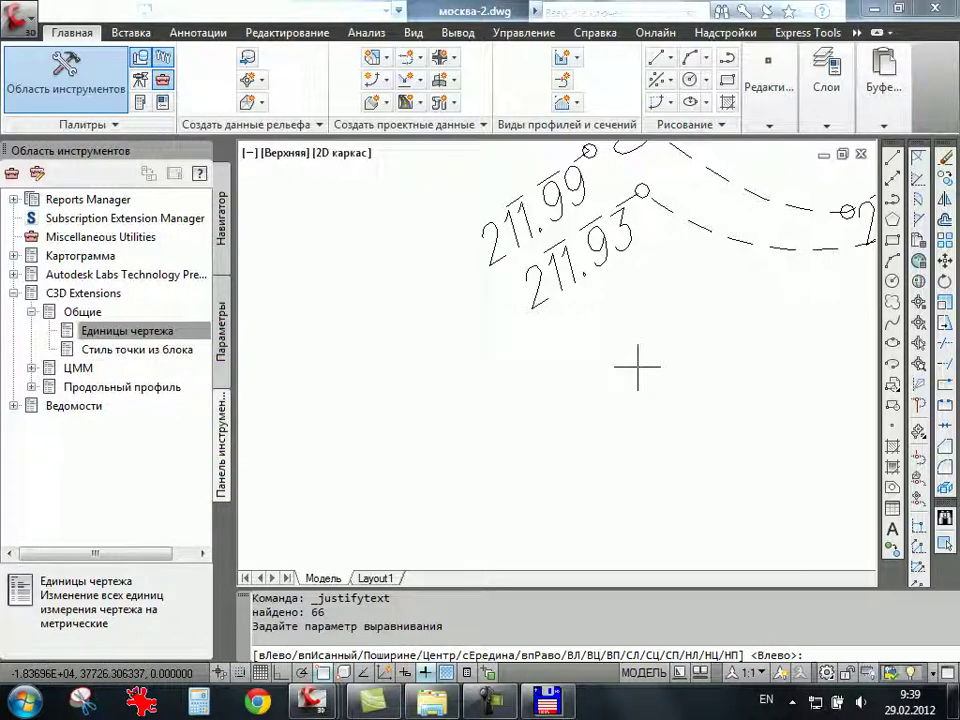
pyautogui.press('Return')
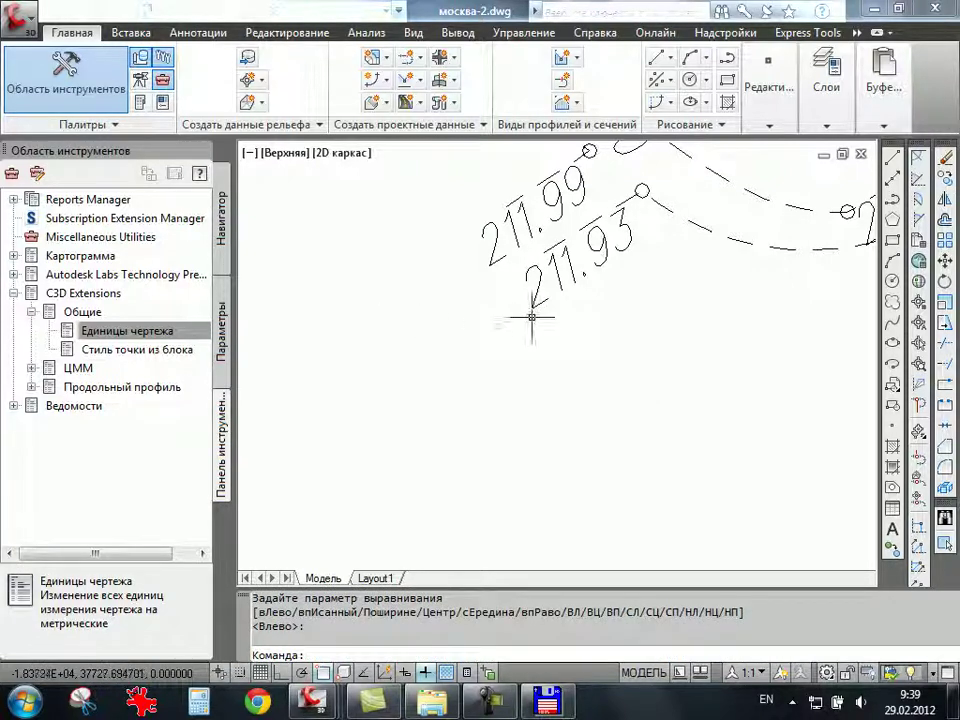
# Check the 211.93 label's new justification, then clear the selection.
pyautogui.click(531, 311)
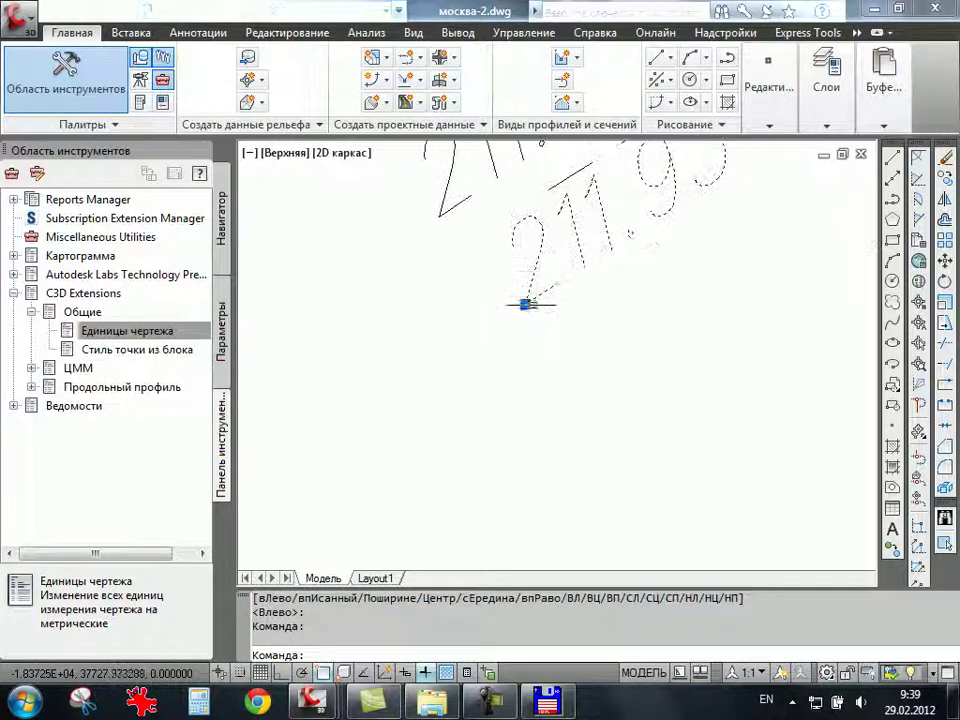
pyautogui.scroll(-1, 524, 305)
pyautogui.scroll(-2, 518, 340)
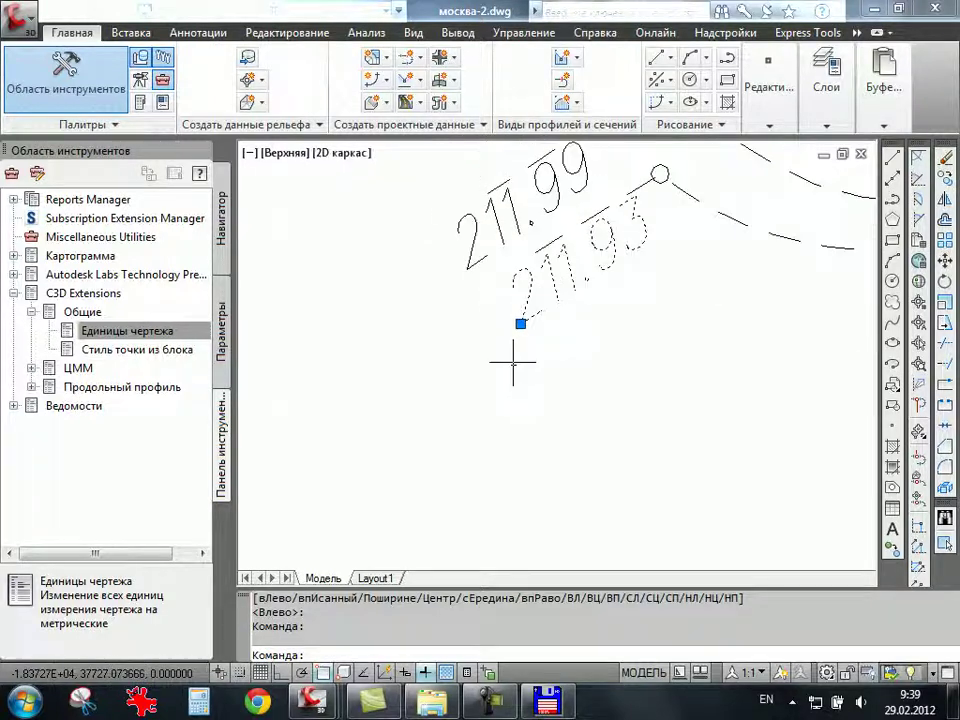
pyautogui.scroll(-2, 514, 365)
pyautogui.scroll(-1, 510, 376)
pyautogui.press('Escape')
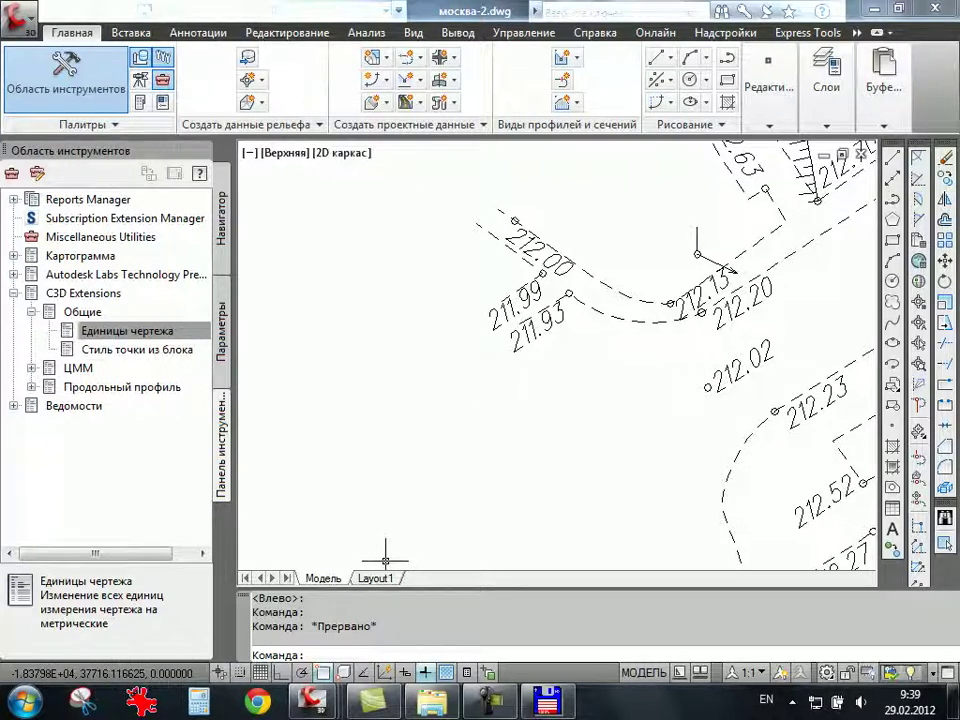
pyautogui.scroll(2, 568, 293)
pyautogui.scroll(1, 568, 293)
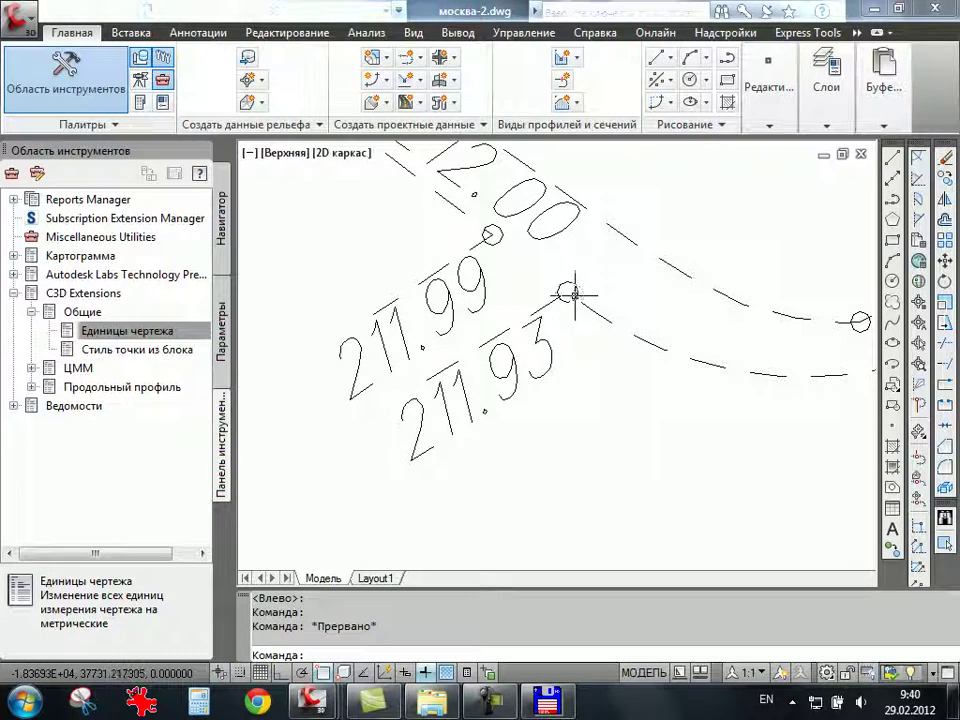
pyautogui.scroll(1, 568, 293)
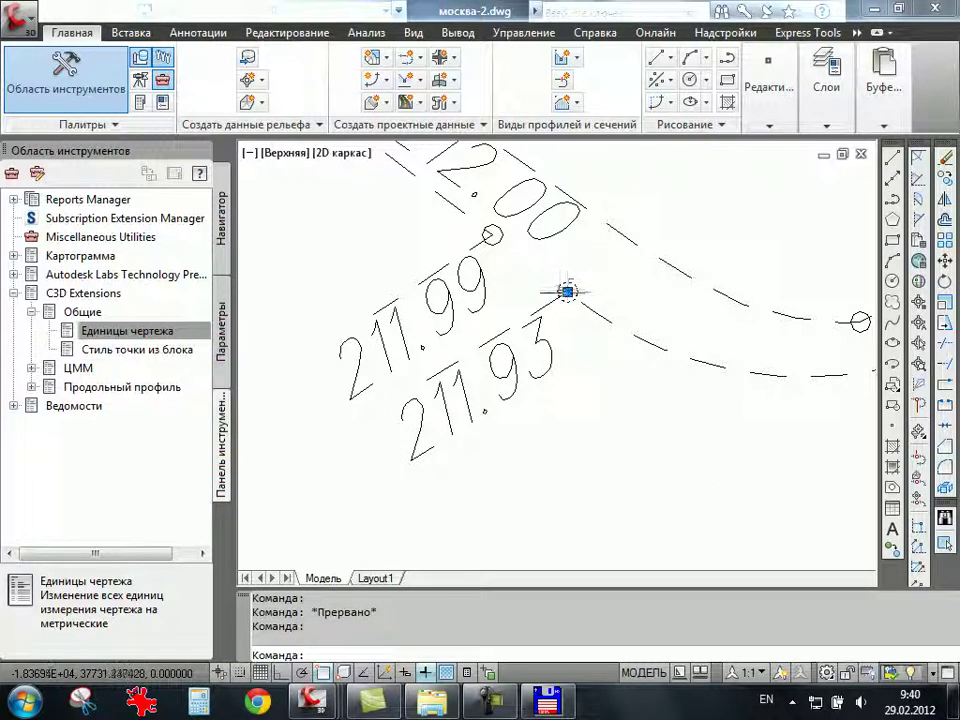
pyautogui.scroll(2, 566, 288)
pyautogui.scroll(2, 569, 289)
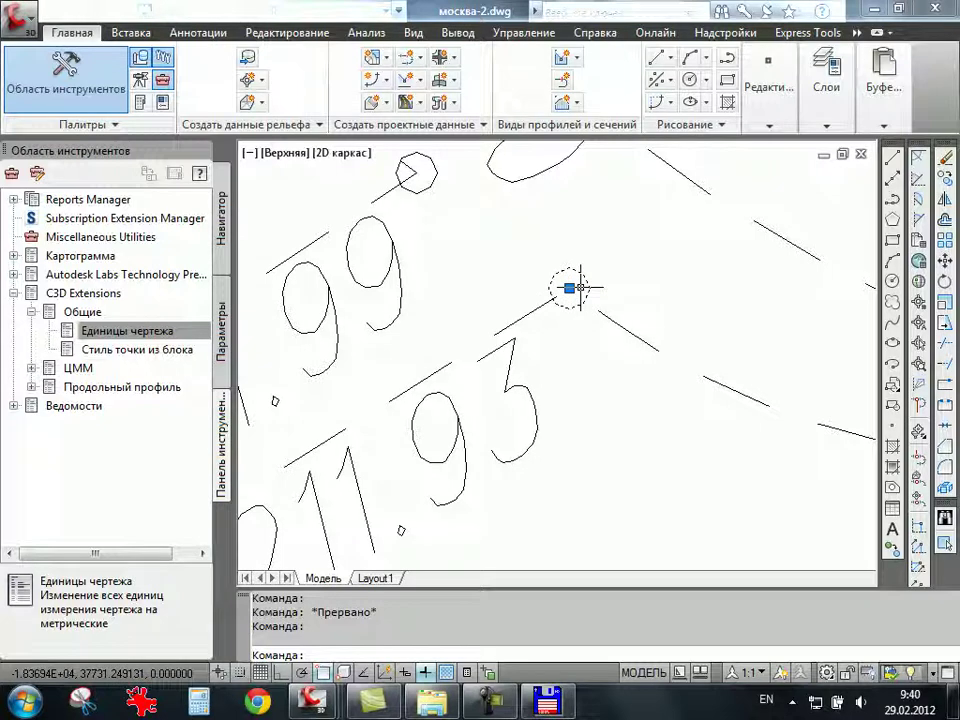
pyautogui.scroll(-2, 438, 450)
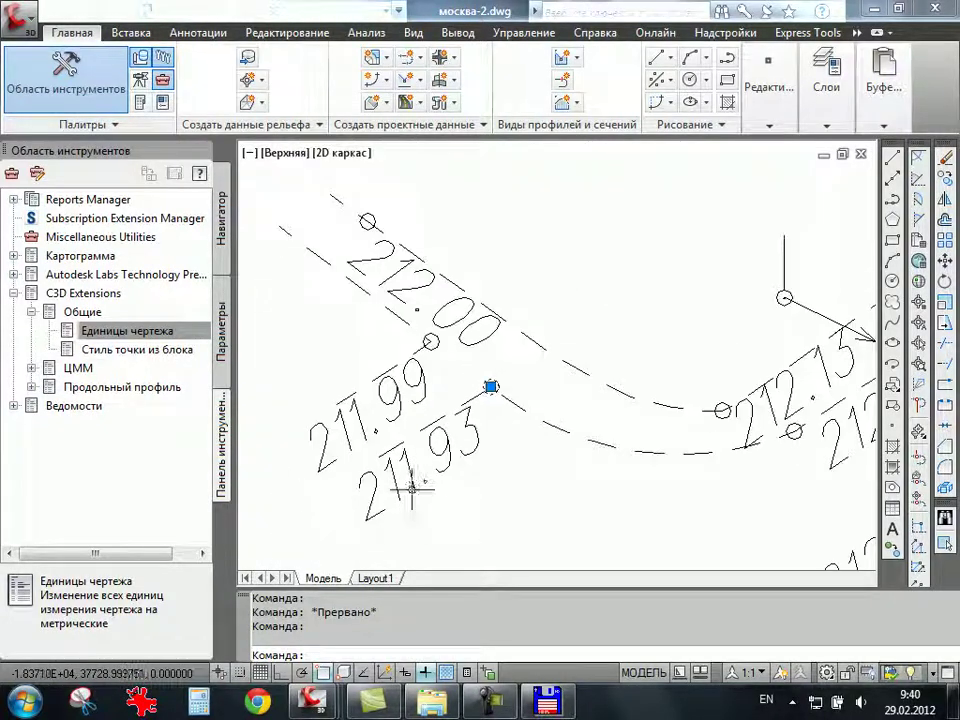
pyautogui.press('Escape')
pyautogui.click(374, 517)
pyautogui.click(345, 495)
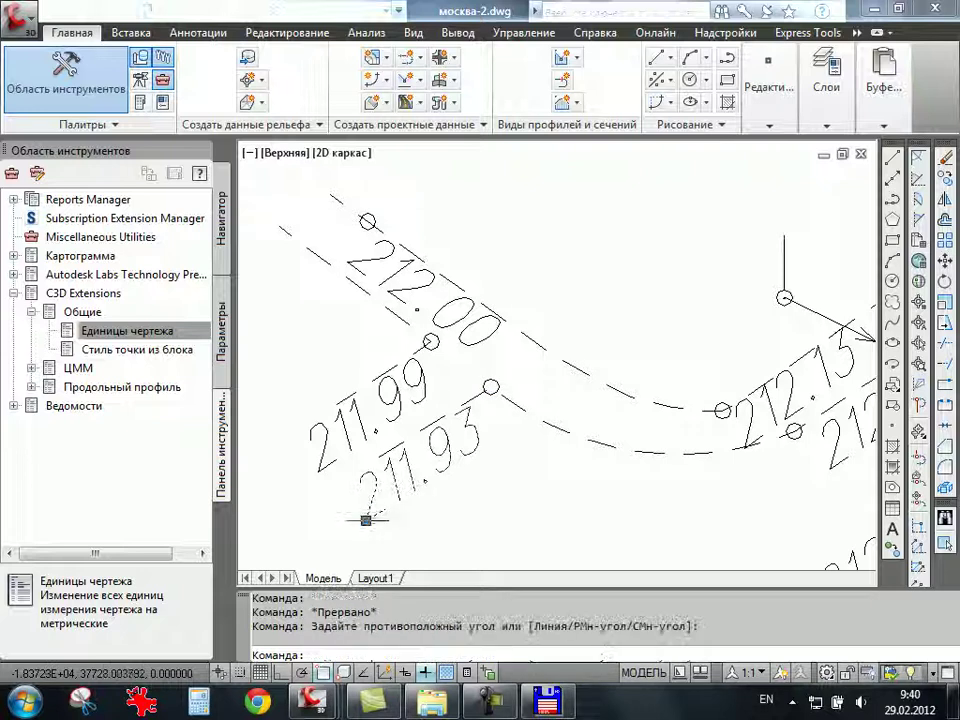
pyautogui.click(366, 520)
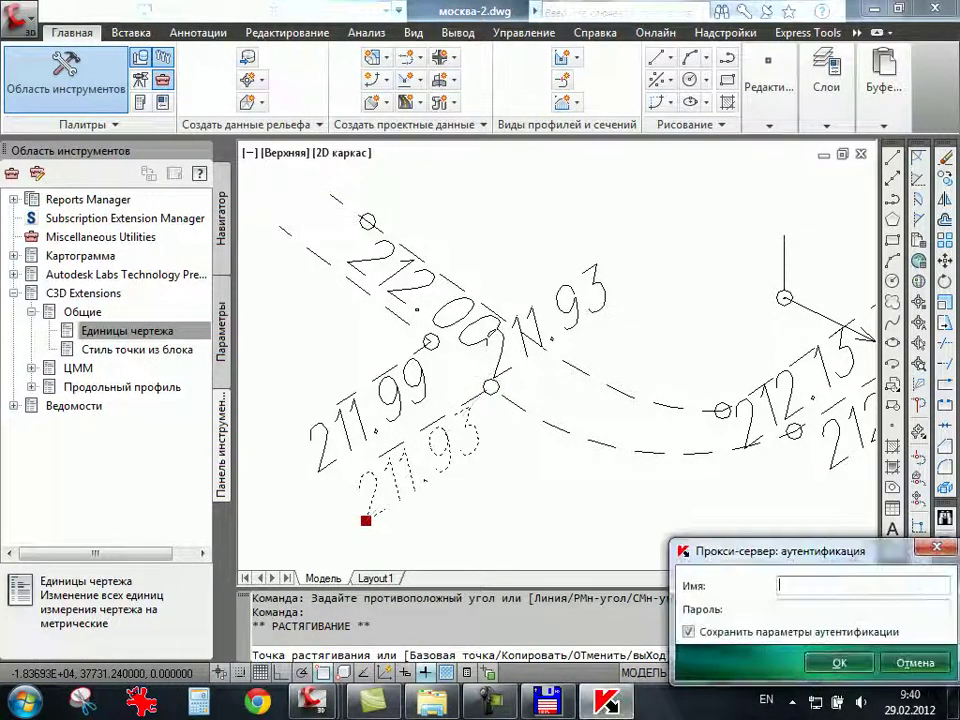
pyautogui.keyDown('shift'); pyautogui.rightClick(517, 354); pyautogui.keyUp('shift')
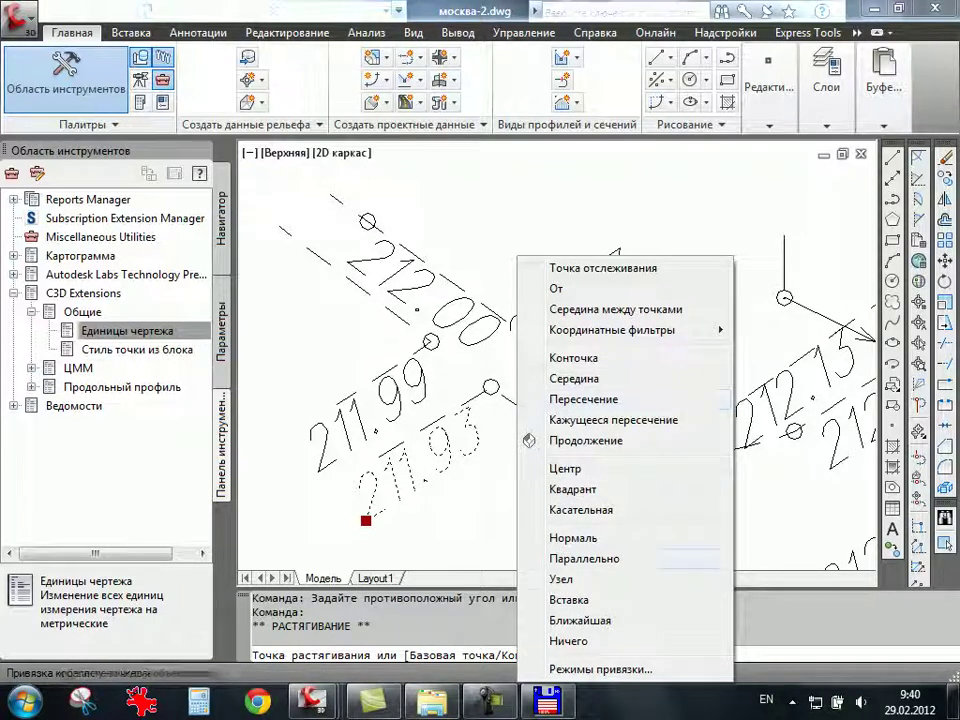
pyautogui.click(561, 579)
pyautogui.keyDown('shift'); pyautogui.rightClick(546, 253); pyautogui.keyUp('shift')
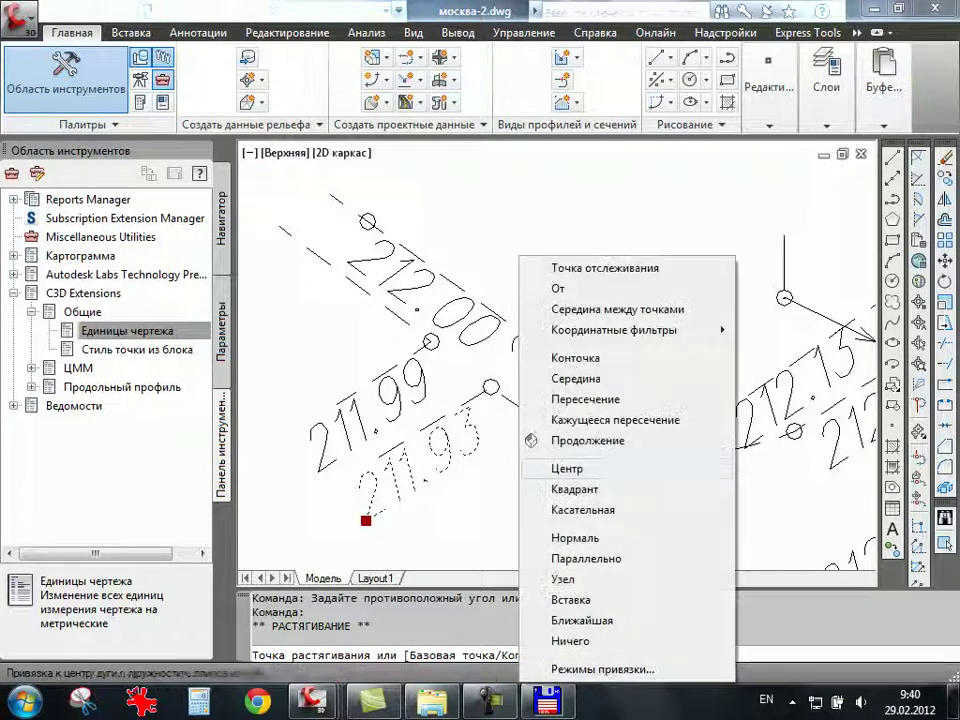
pyautogui.click(557, 463)
pyautogui.scroll(5, 493, 386)
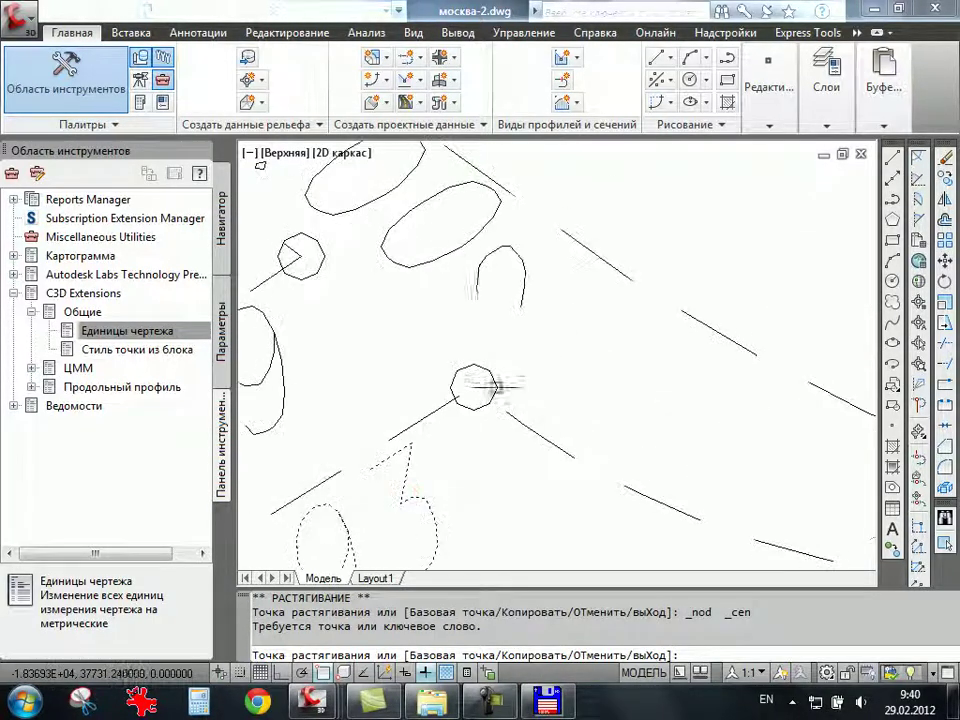
pyautogui.press('F8')
pyautogui.rightClick(478, 386)
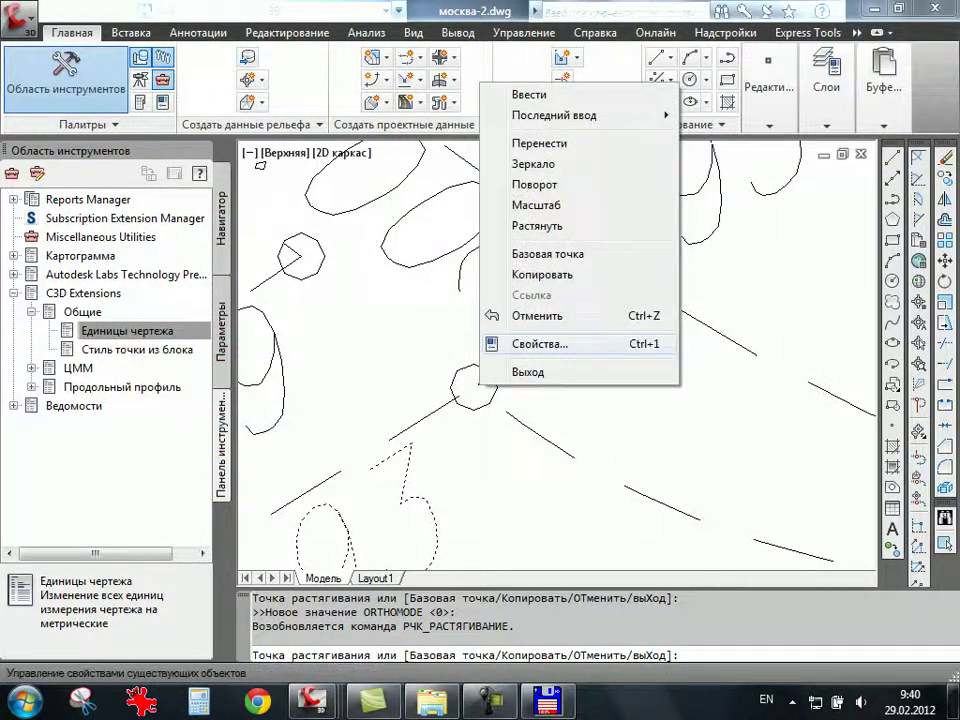
pyautogui.click(505, 371)
pyautogui.click(527, 463)
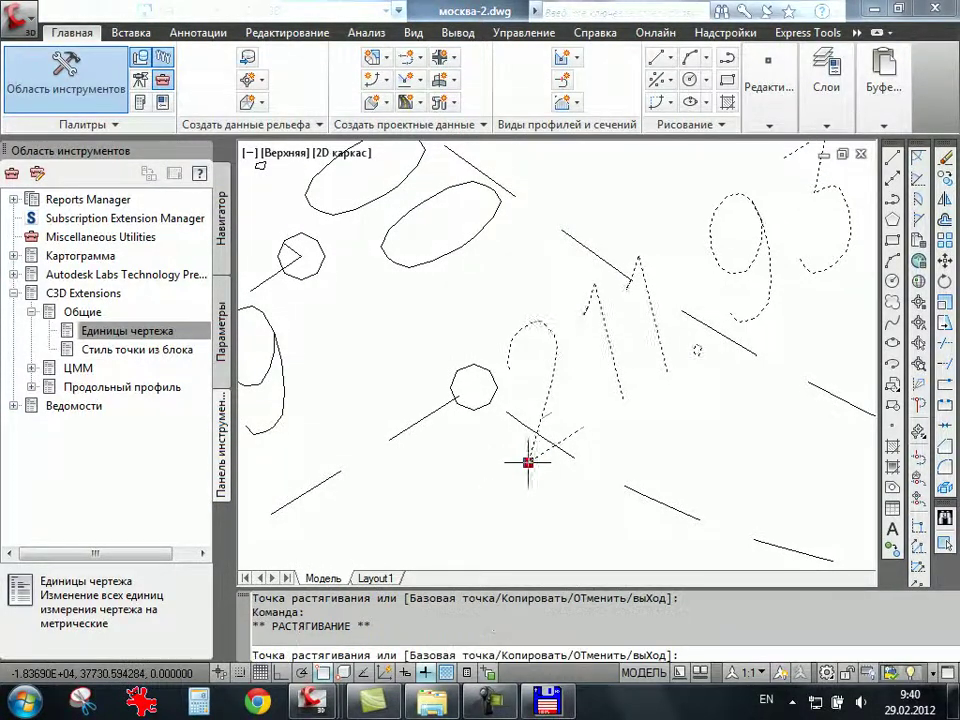
pyautogui.keyDown('shift'); pyautogui.rightClick(527, 460); pyautogui.keyUp('shift')
pyautogui.click(547, 235)
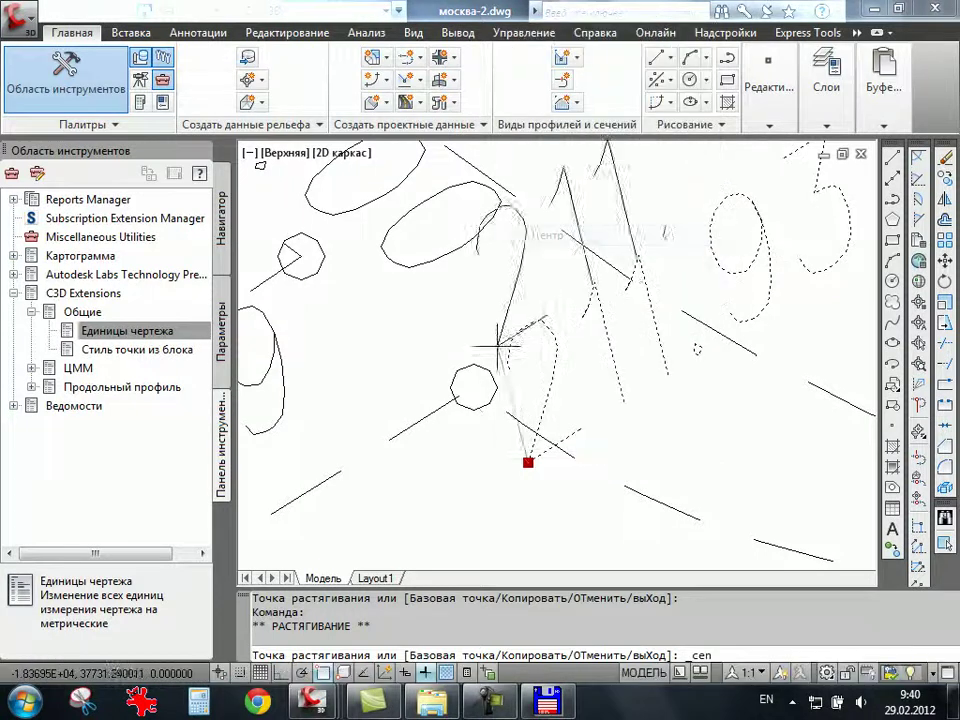
pyautogui.scroll(3, 376, 513)
pyautogui.press('Escape')
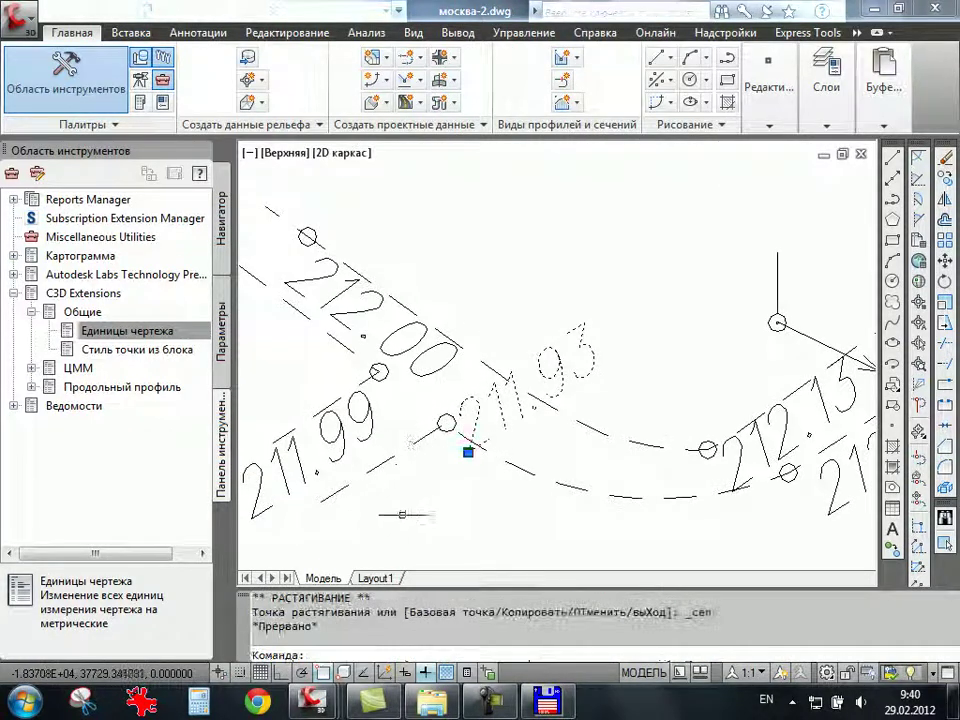
pyautogui.click(468, 452)
pyautogui.press('Escape')
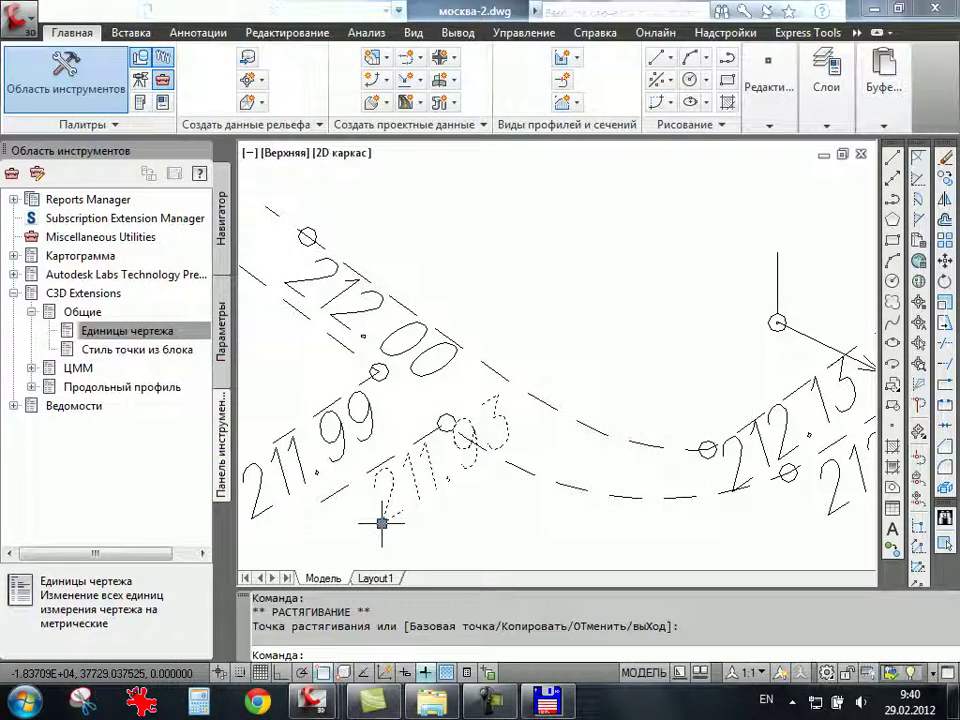
pyautogui.scroll(-4, 375, 520)
pyautogui.moveTo(366, 486); pyautogui.dragTo(443, 431, button='middle')
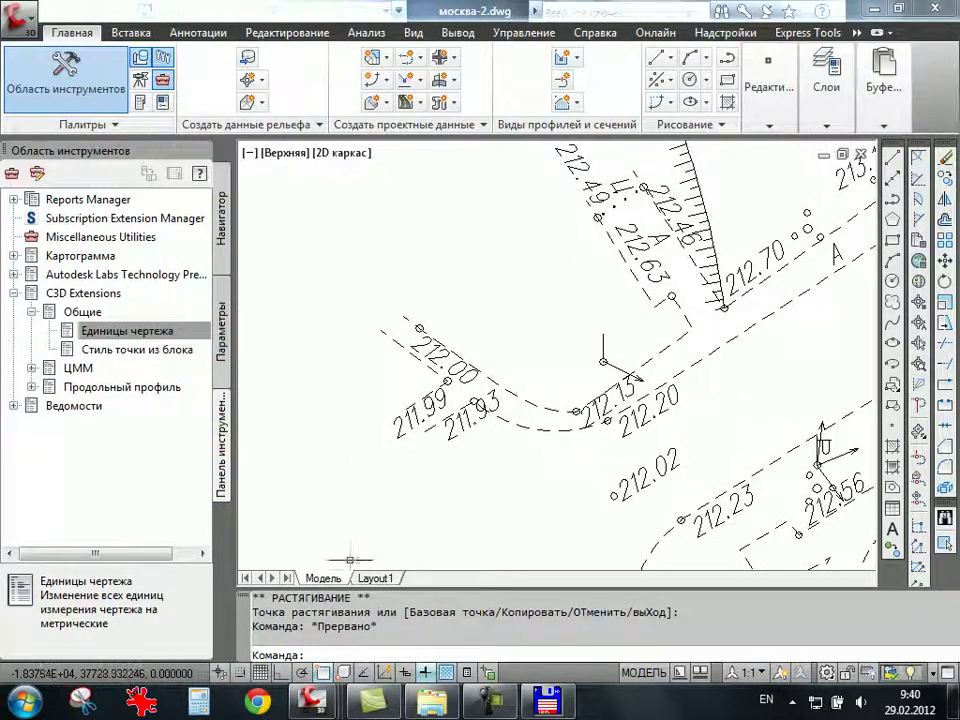
# Turn on the Center and Insertion object snaps in Drafting Settings.
pyautogui.rightClick(326, 672)
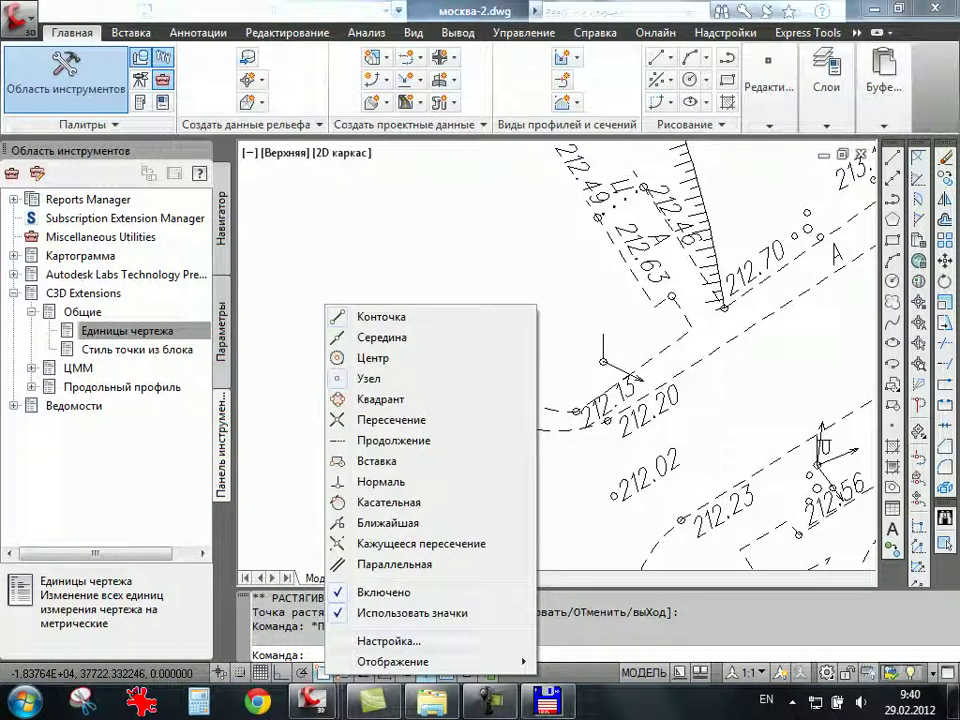
pyautogui.click(388, 641)
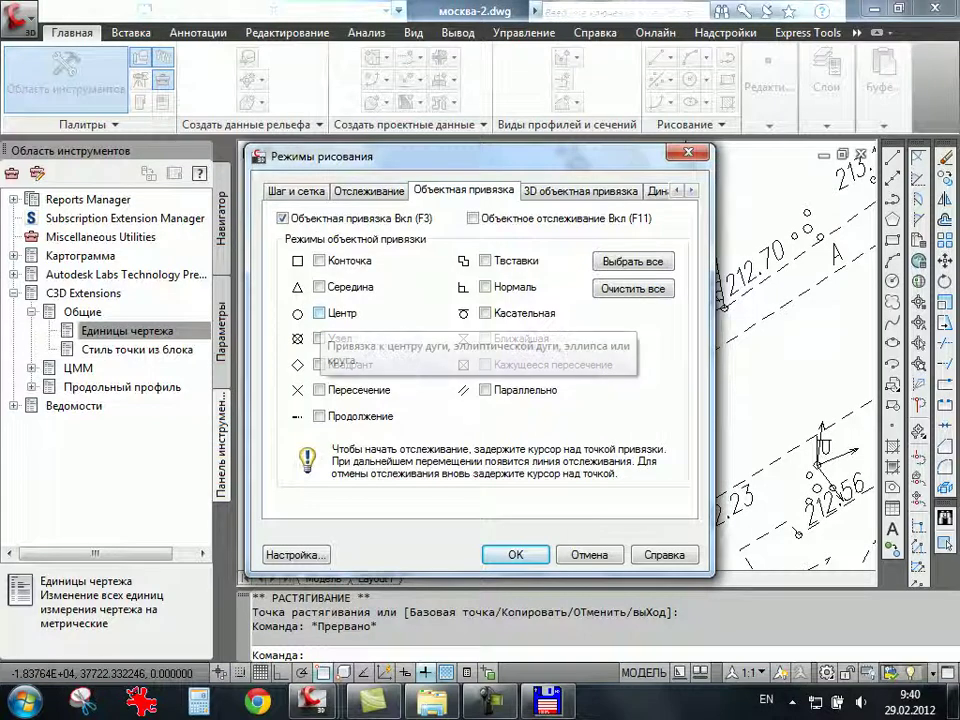
pyautogui.click(319, 312)
pyautogui.click(319, 338)
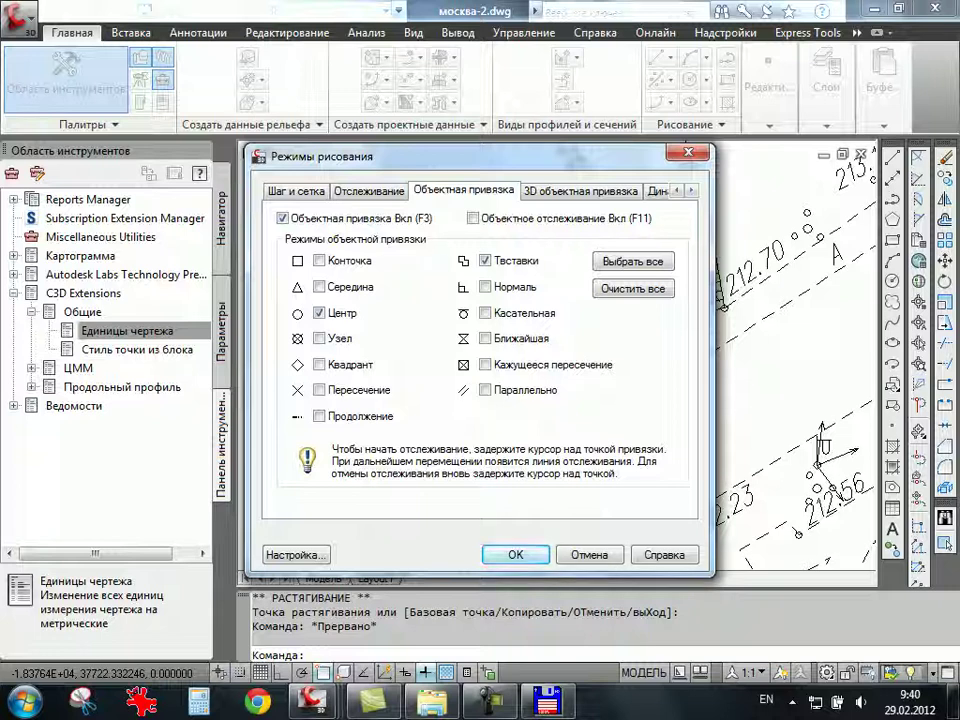
pyautogui.click(515, 554)
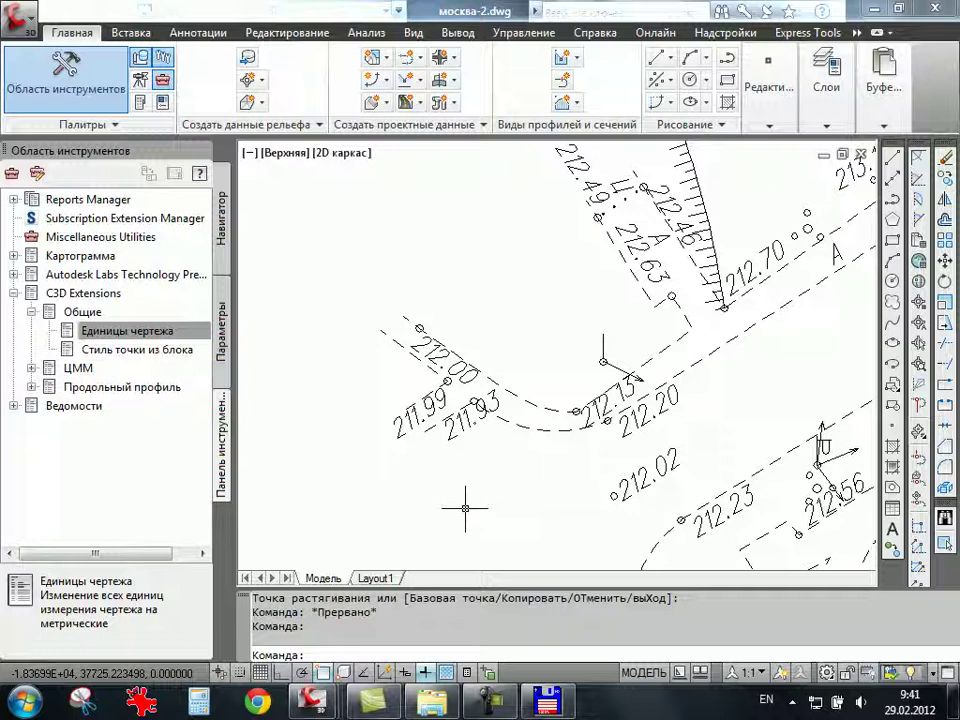
pyautogui.scroll(2, 480, 400)
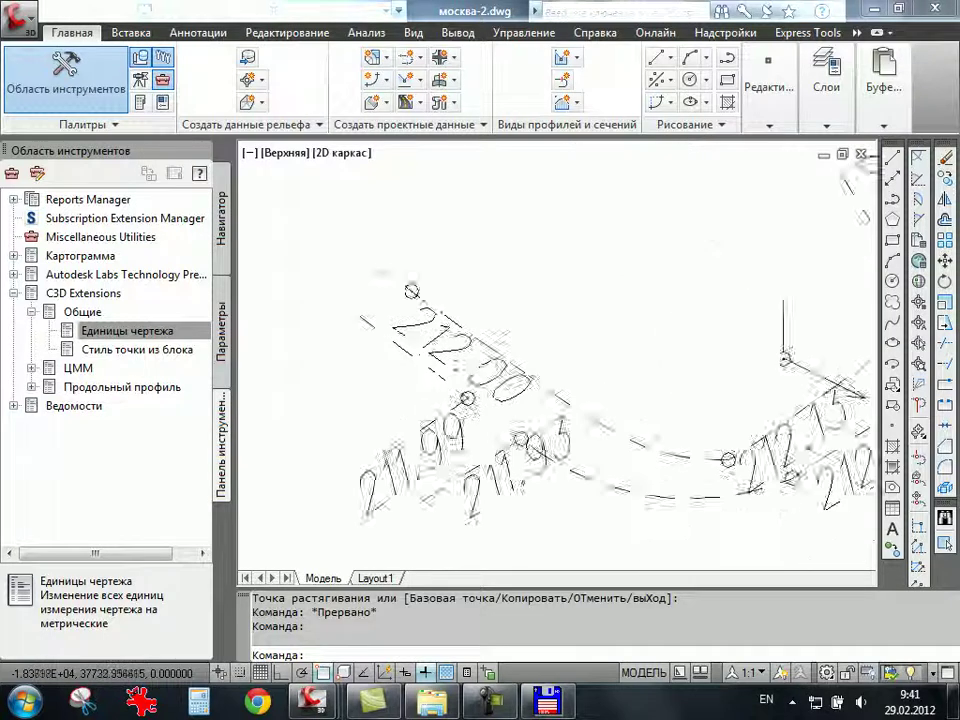
pyautogui.scroll(2, 482, 400)
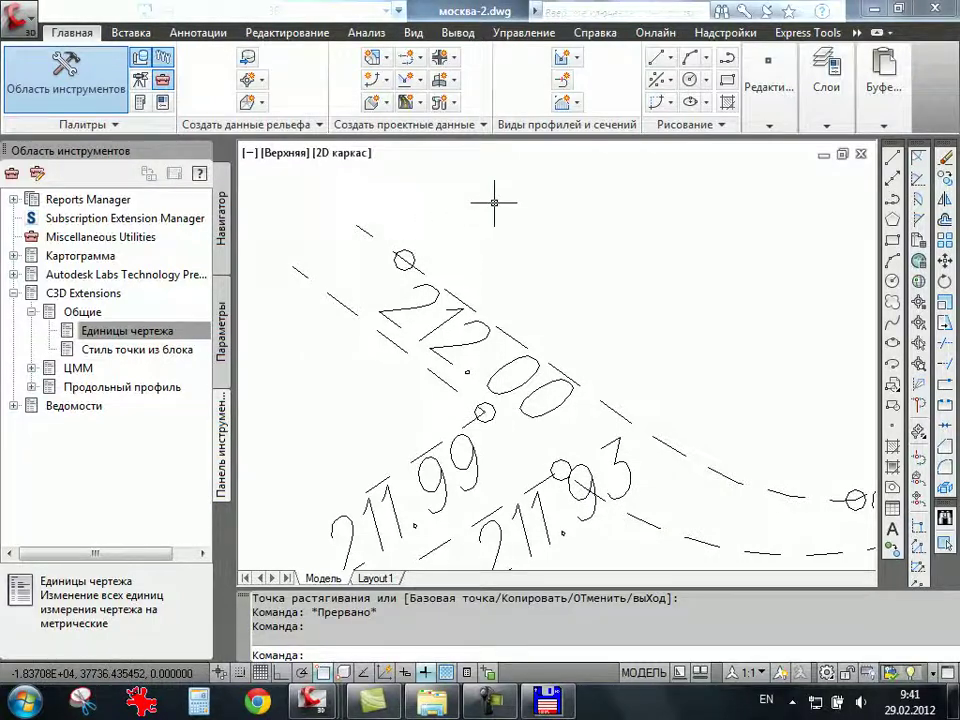
pyautogui.scroll(-3, 494, 203)
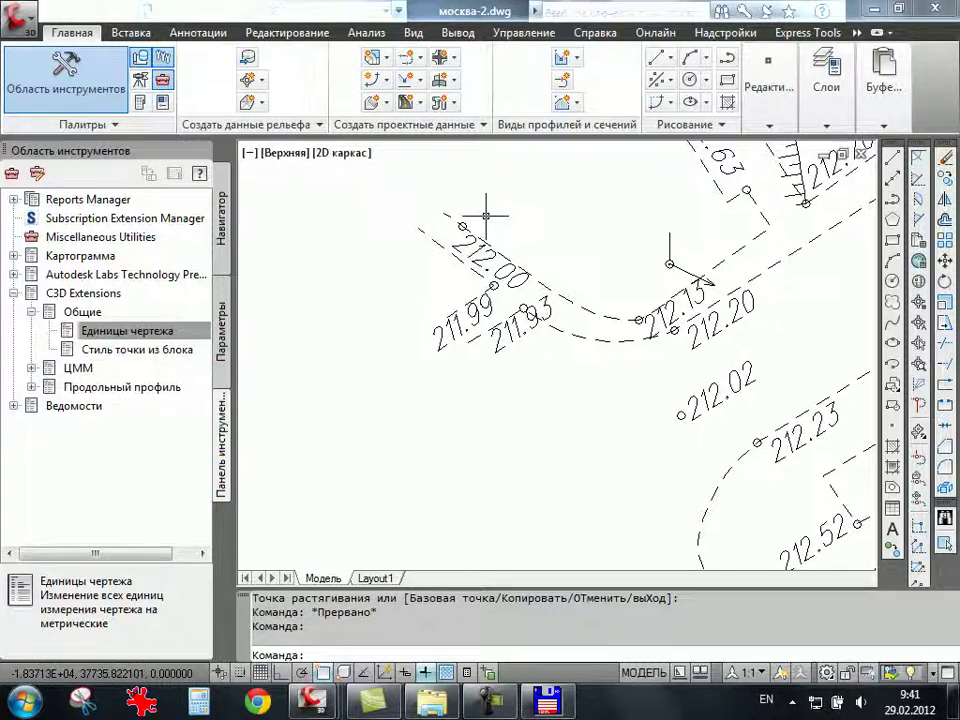
pyautogui.moveTo(490, 218); pyautogui.dragTo(471, 330, button='middle')
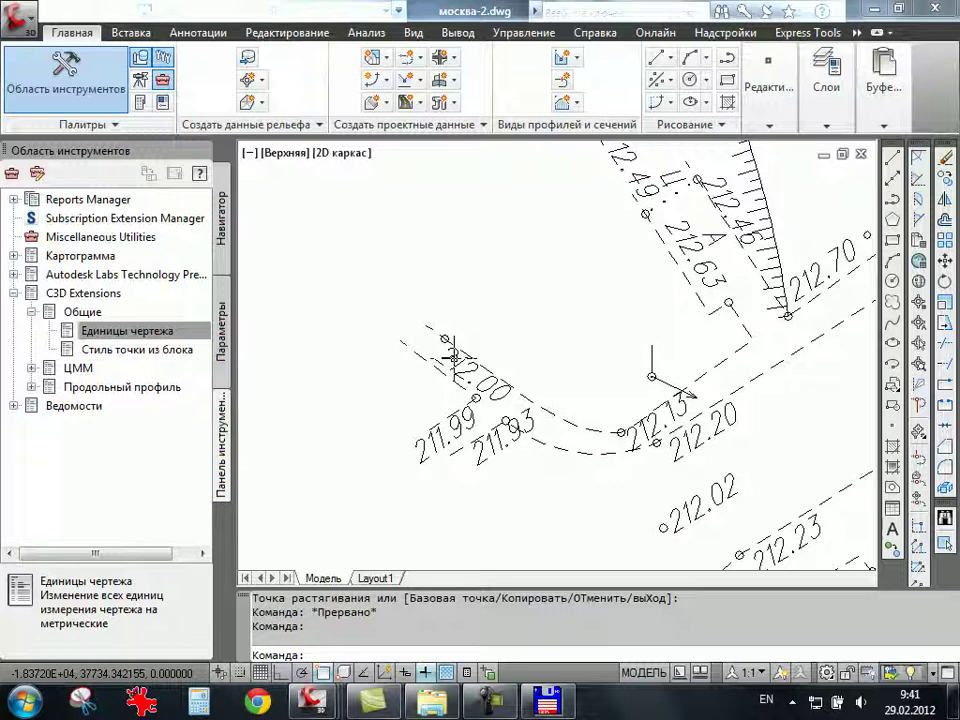
pyautogui.scroll(-2, 452, 352)
pyautogui.scroll(-2, 452, 352)
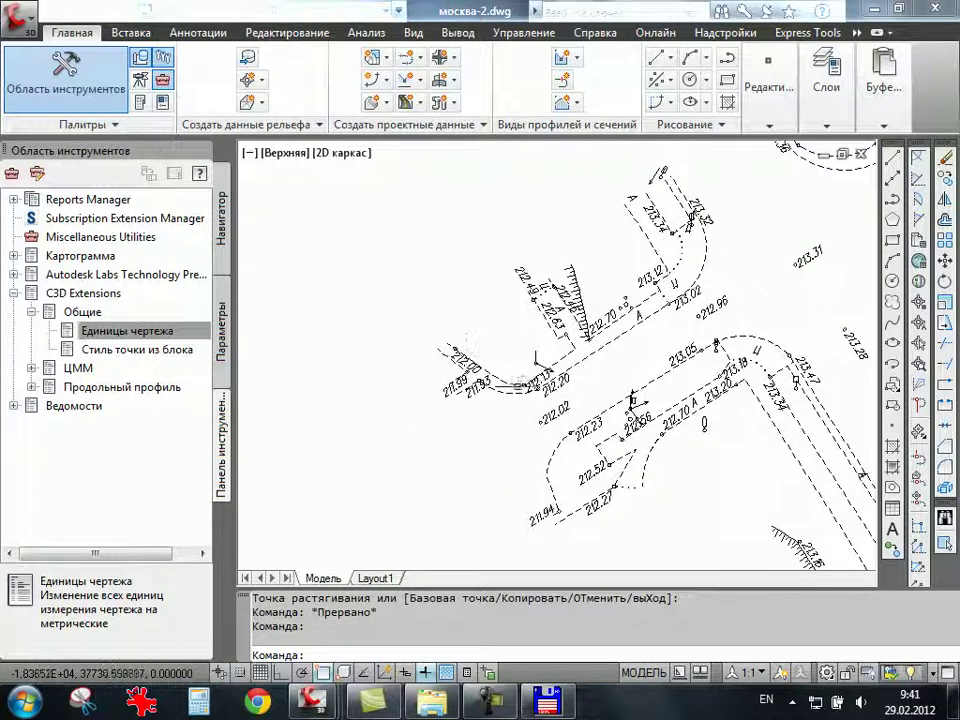
pyautogui.moveTo(578, 349); pyautogui.dragTo(543, 369, button='middle')
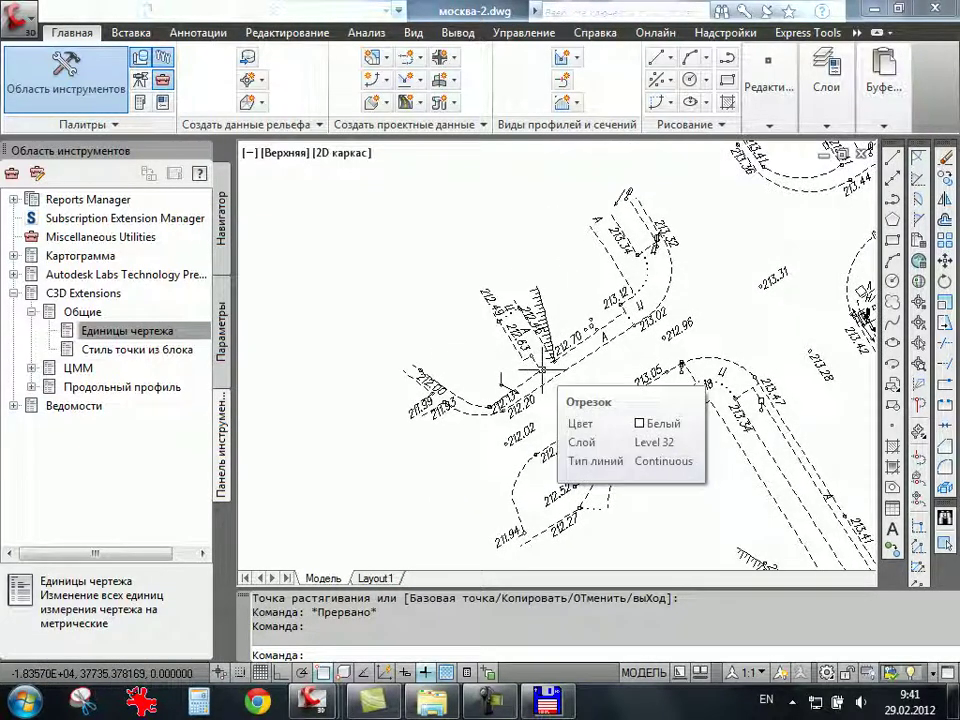
pyautogui.scroll(-2, 575, 400)
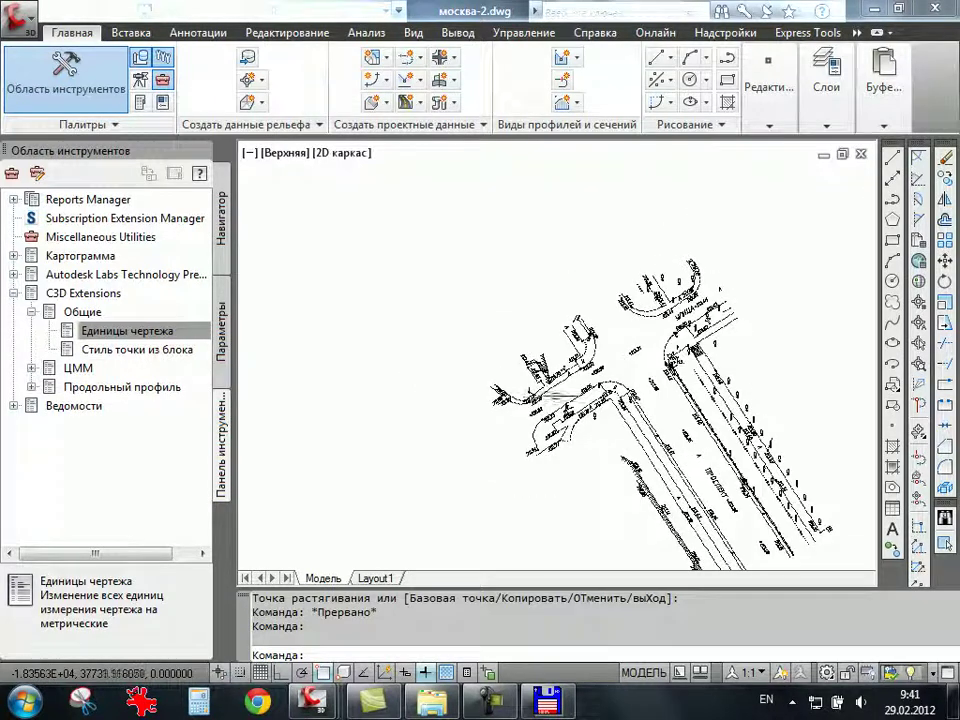
pyautogui.scroll(2, 565, 425)
pyautogui.scroll(1, 355, 360)
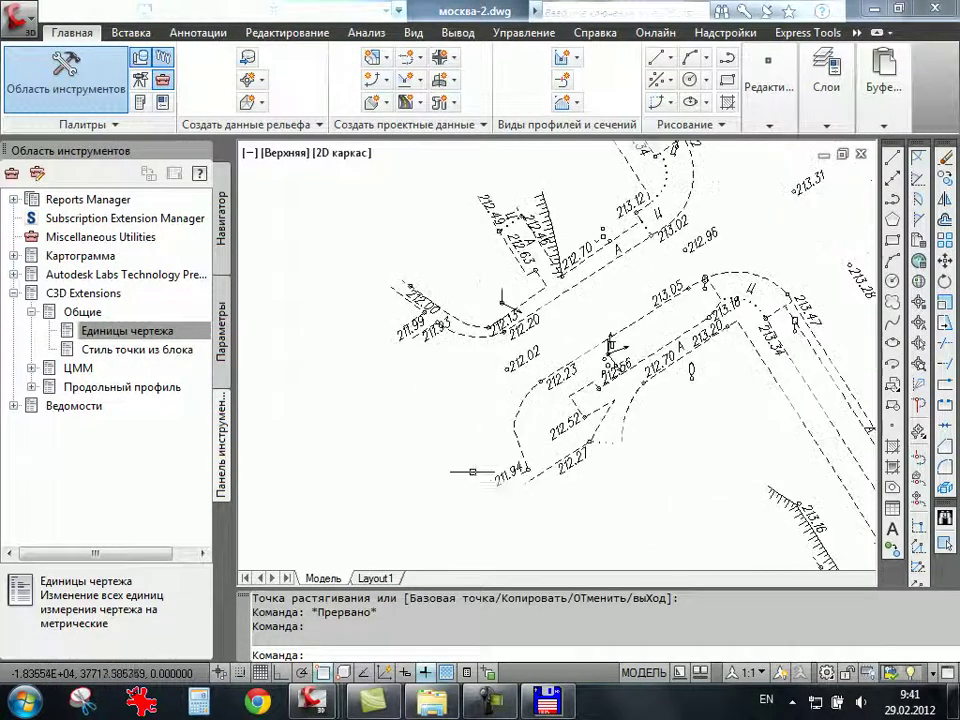
pyautogui.scroll(2, 398, 440)
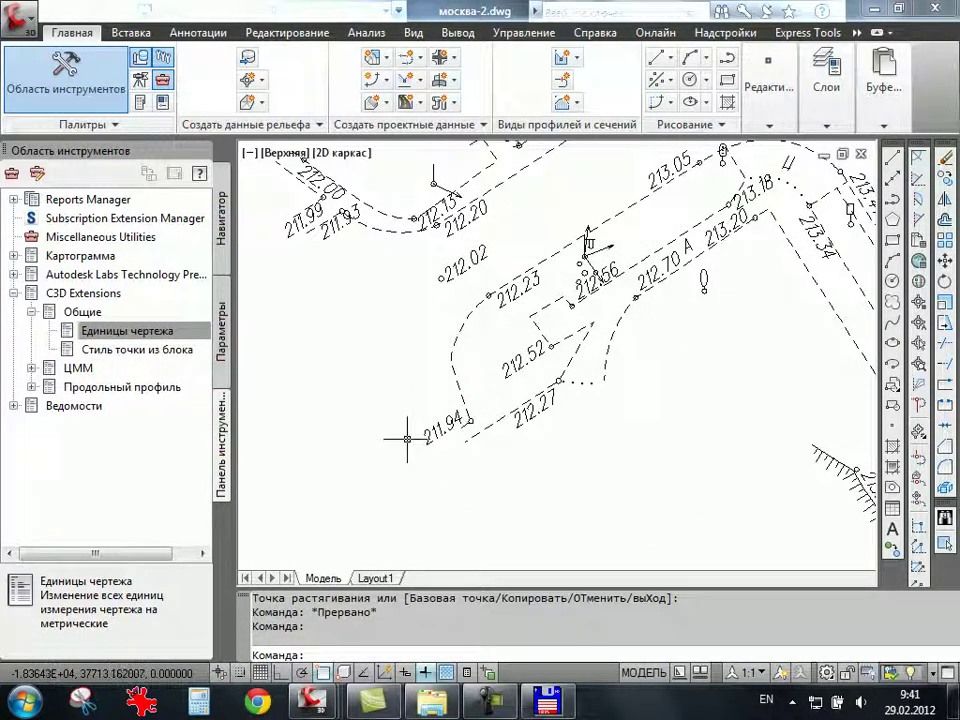
pyautogui.scroll(-1, 407, 438)
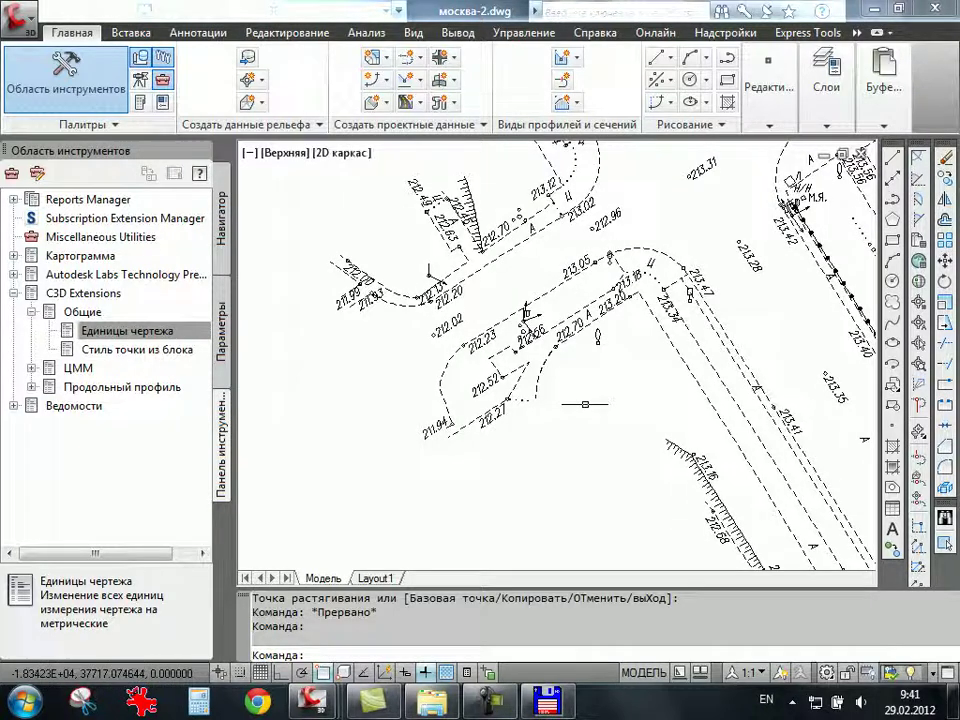
pyautogui.scroll(-1, 553, 386)
pyautogui.scroll(-2, 596, 390)
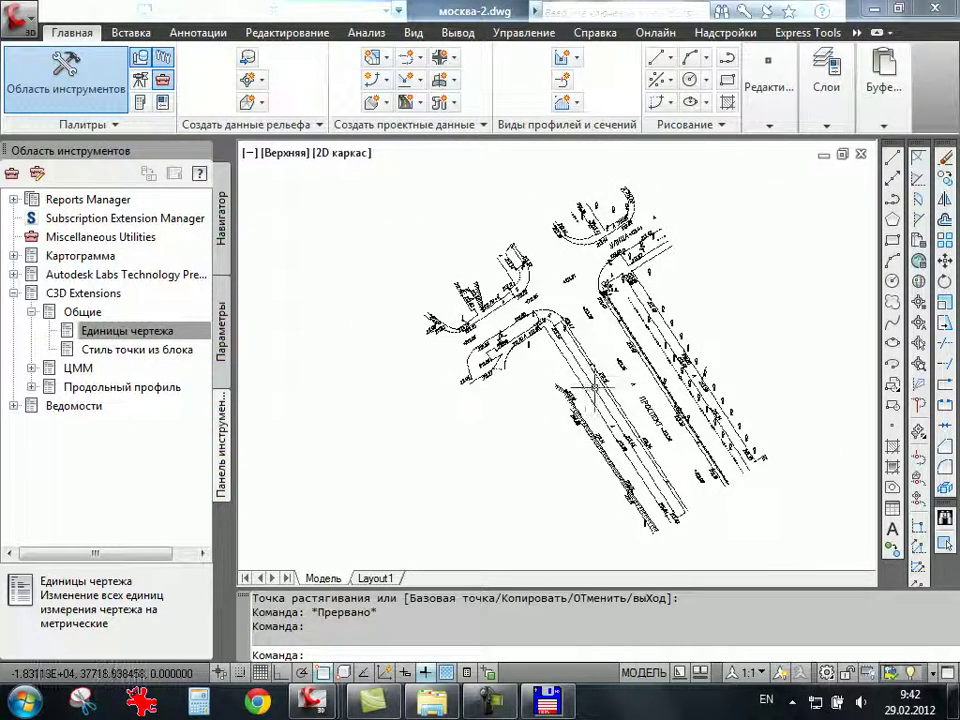
pyautogui.scroll(2, 600, 385)
pyautogui.scroll(1, 621, 361)
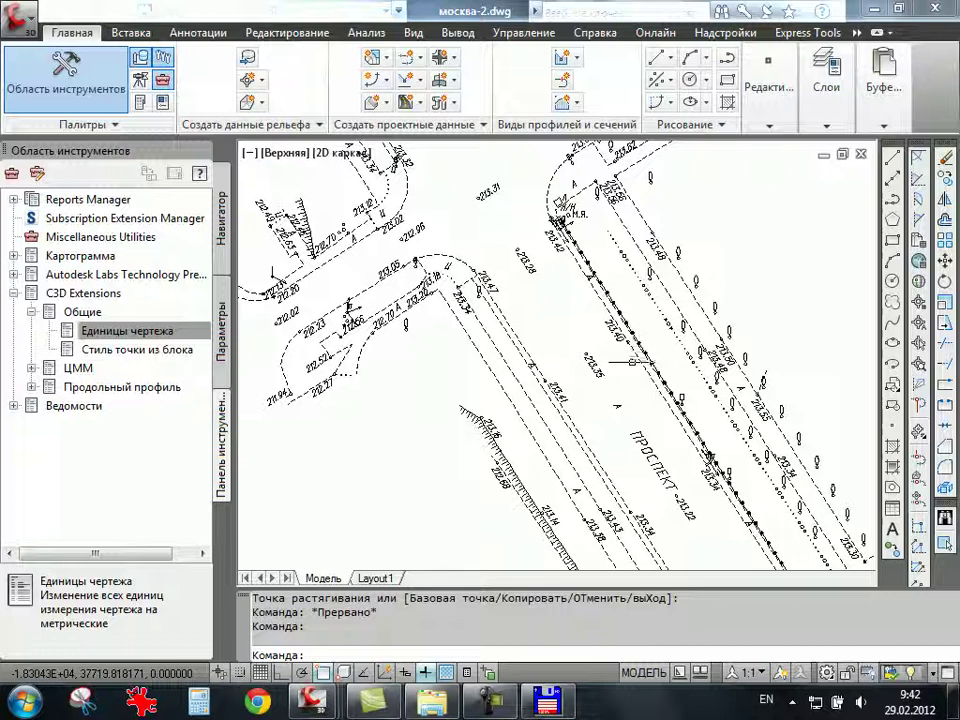
pyautogui.scroll(1, 630, 375)
pyautogui.scroll(2, 640, 395)
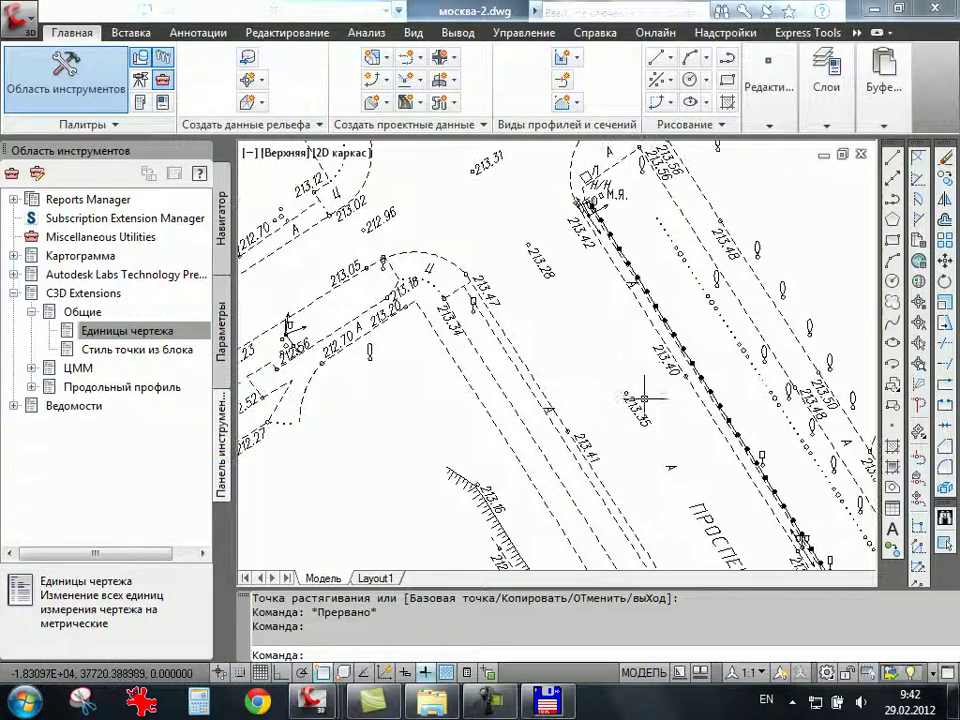
pyautogui.scroll(-1, 645, 396)
pyautogui.scroll(-1, 650, 395)
pyautogui.scroll(-1, 621, 418)
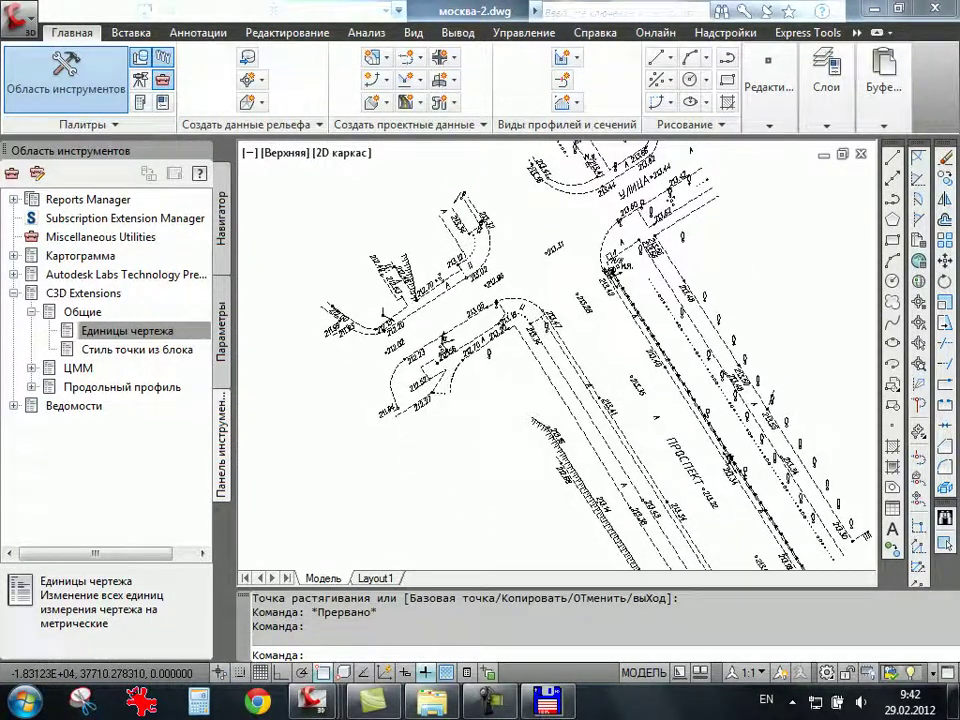
pyautogui.scroll(2, 445, 245)
pyautogui.scroll(-2, 611, 435)
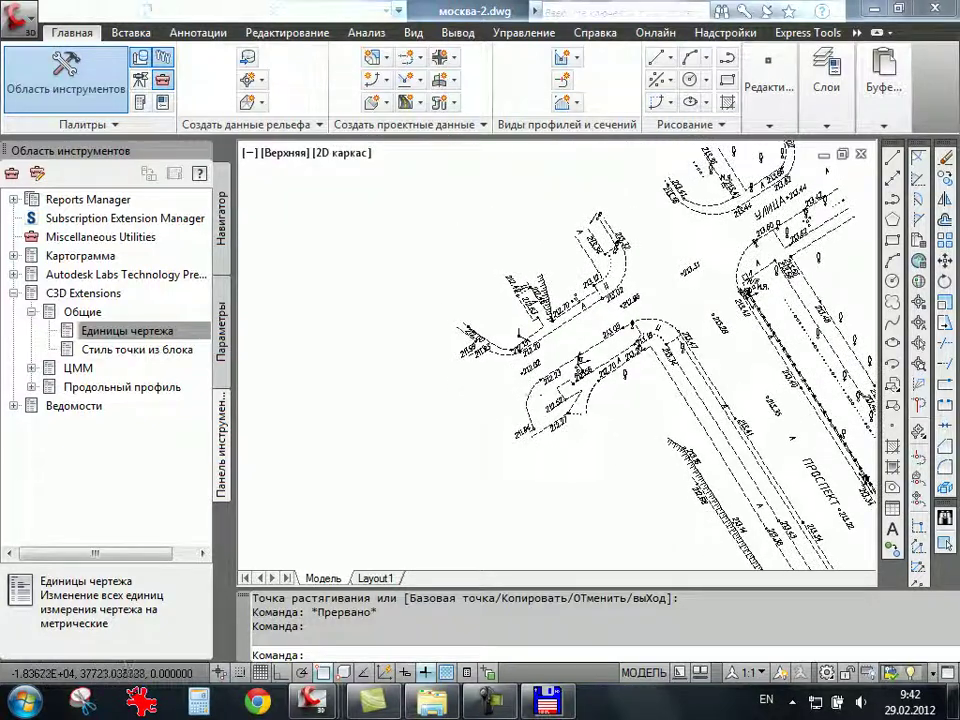
pyautogui.scroll(4, 505, 375)
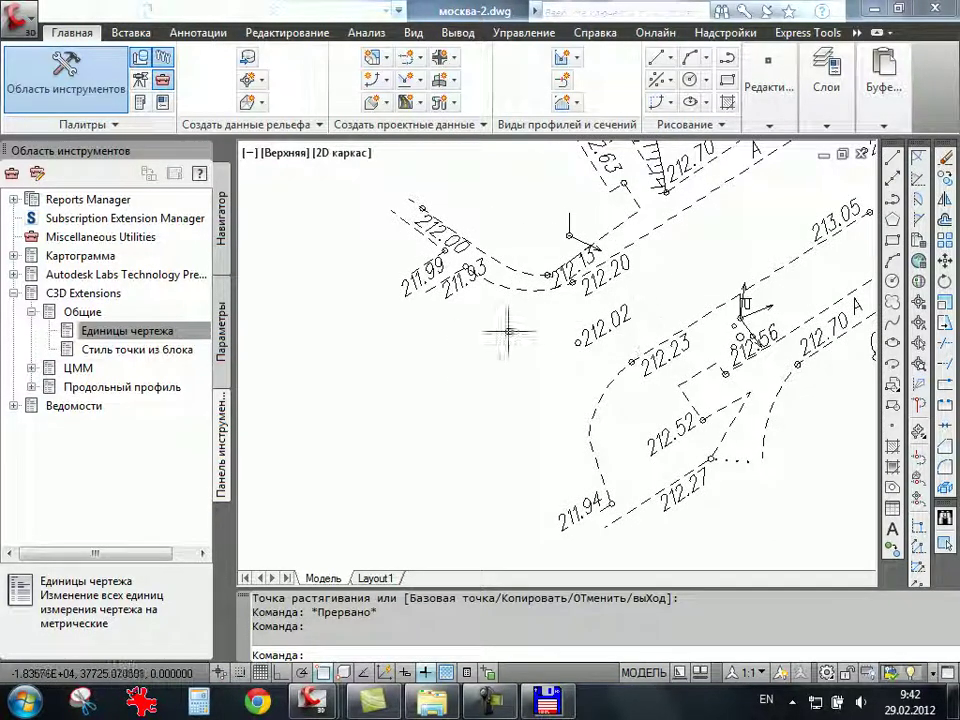
pyautogui.scroll(2, 430, 310)
pyautogui.scroll(2, 430, 310)
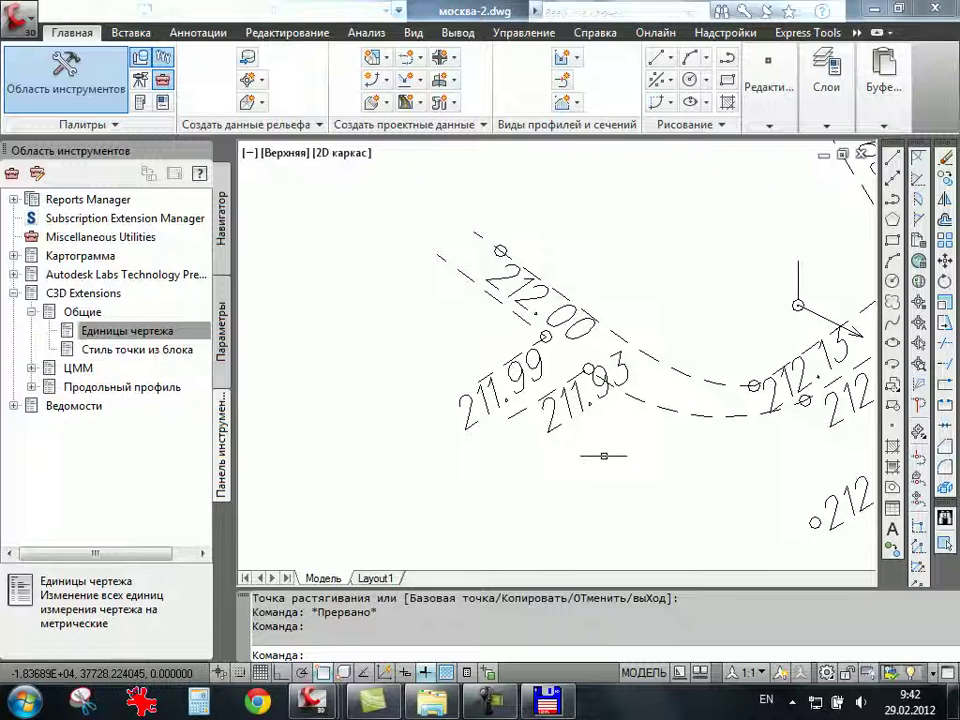
pyautogui.moveTo(582, 456); pyautogui.dragTo(550, 458, button='middle')
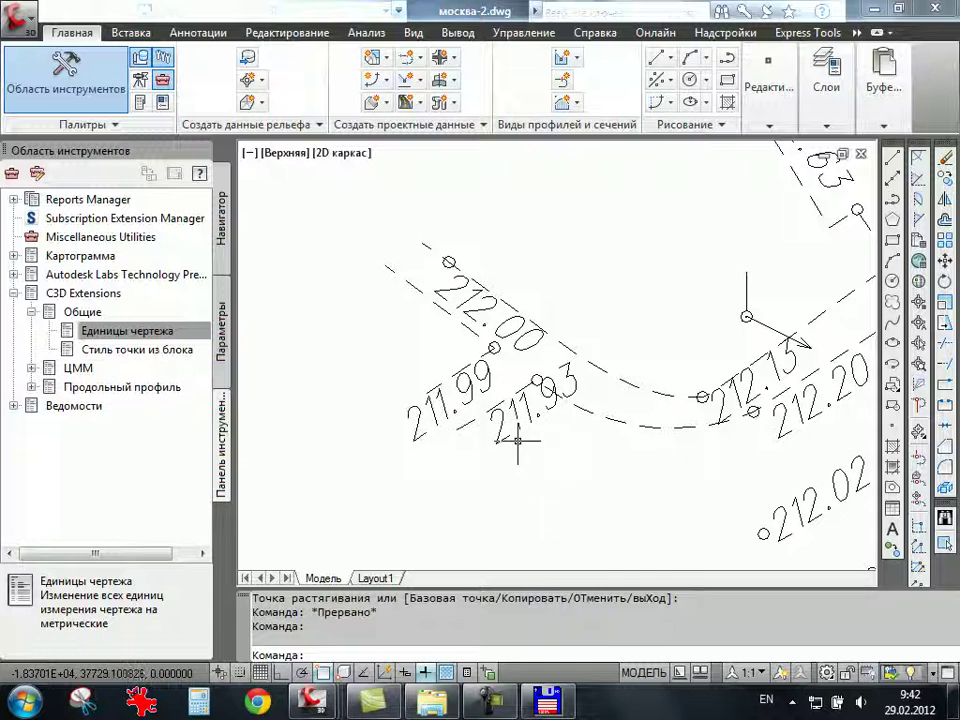
# Stretch the 212.00, 211.99 and 211.93 elevation labels onto their survey points.
pyautogui.click(517, 330)
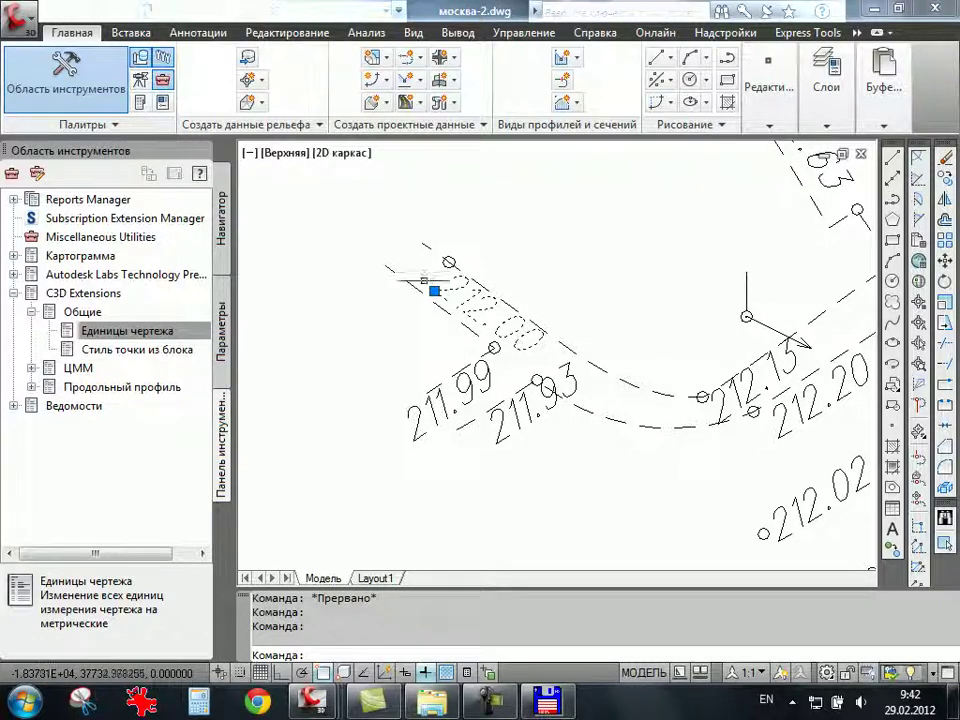
pyautogui.click(434, 291)
pyautogui.click(448, 261)
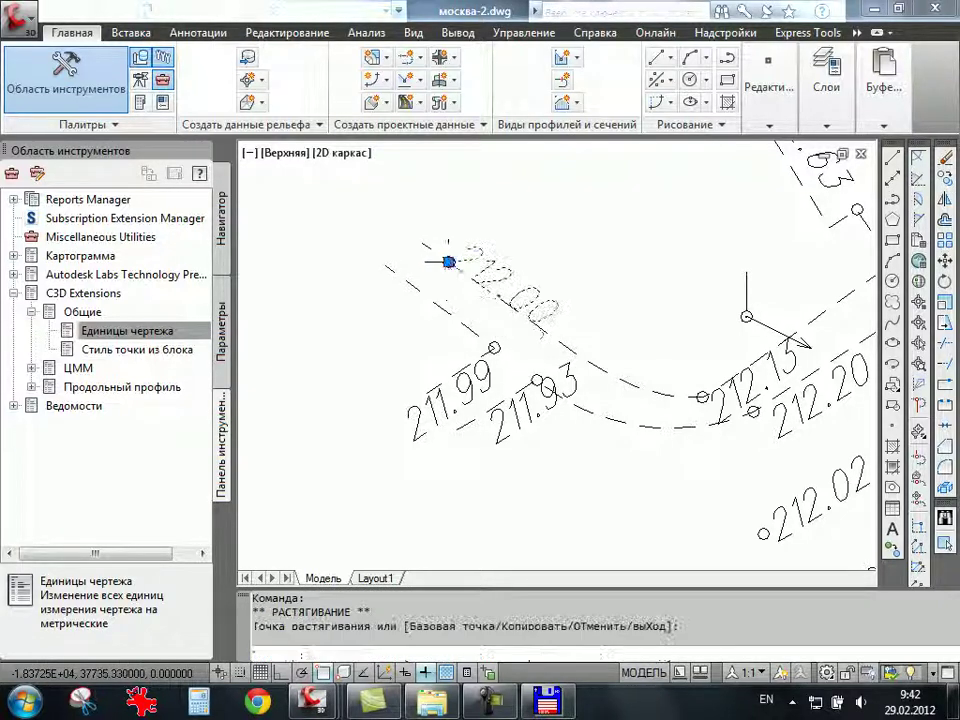
pyautogui.click(521, 470)
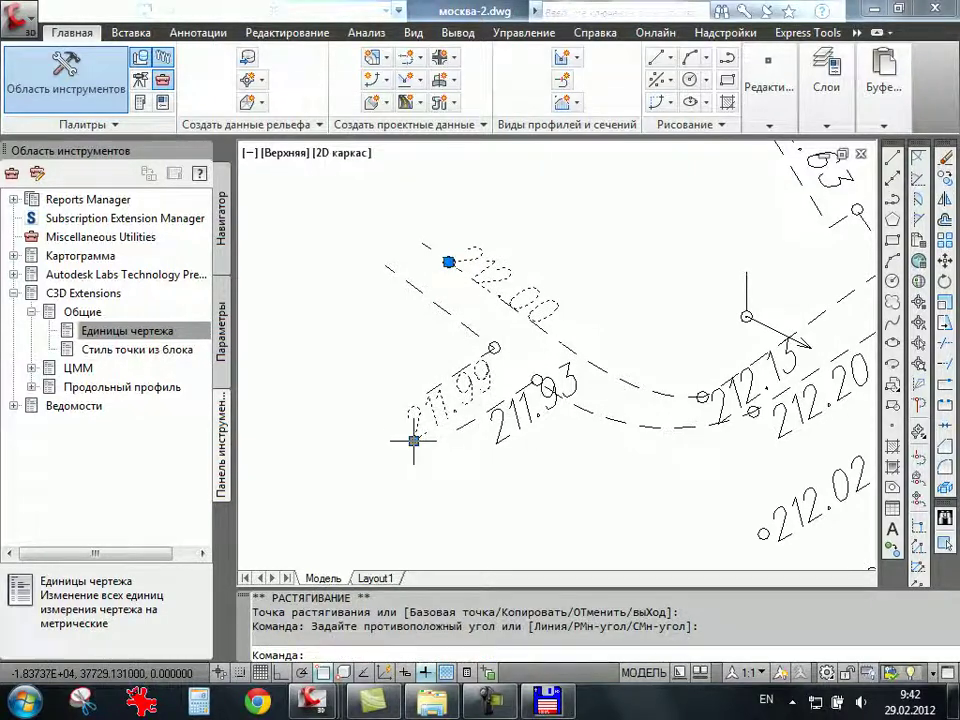
pyautogui.click(414, 440)
pyautogui.click(494, 347)
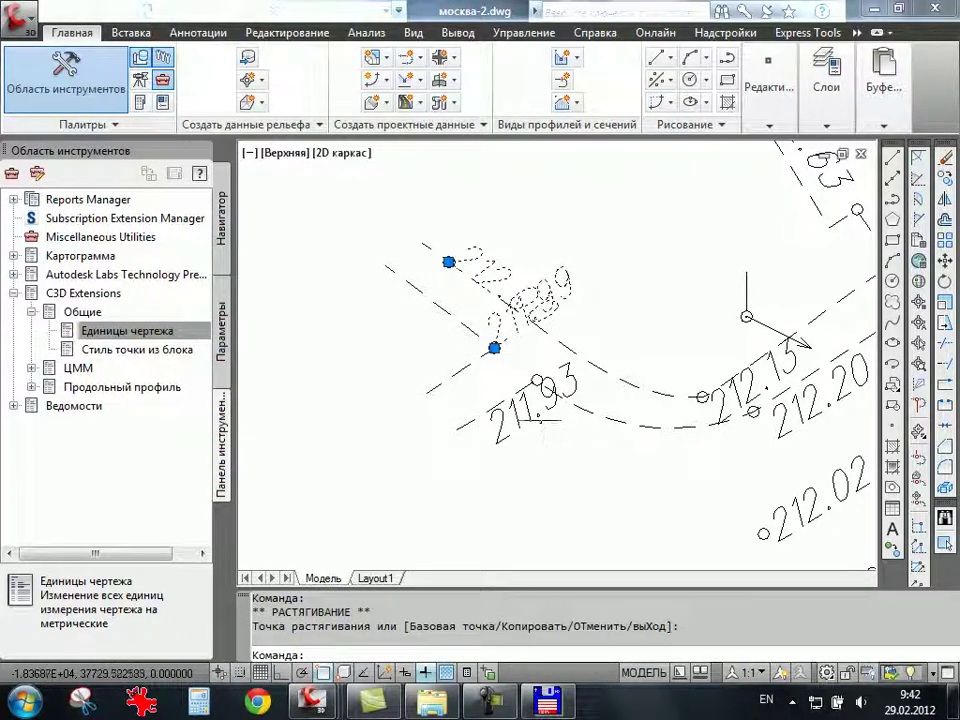
pyautogui.click(497, 443)
pyautogui.click(497, 443)
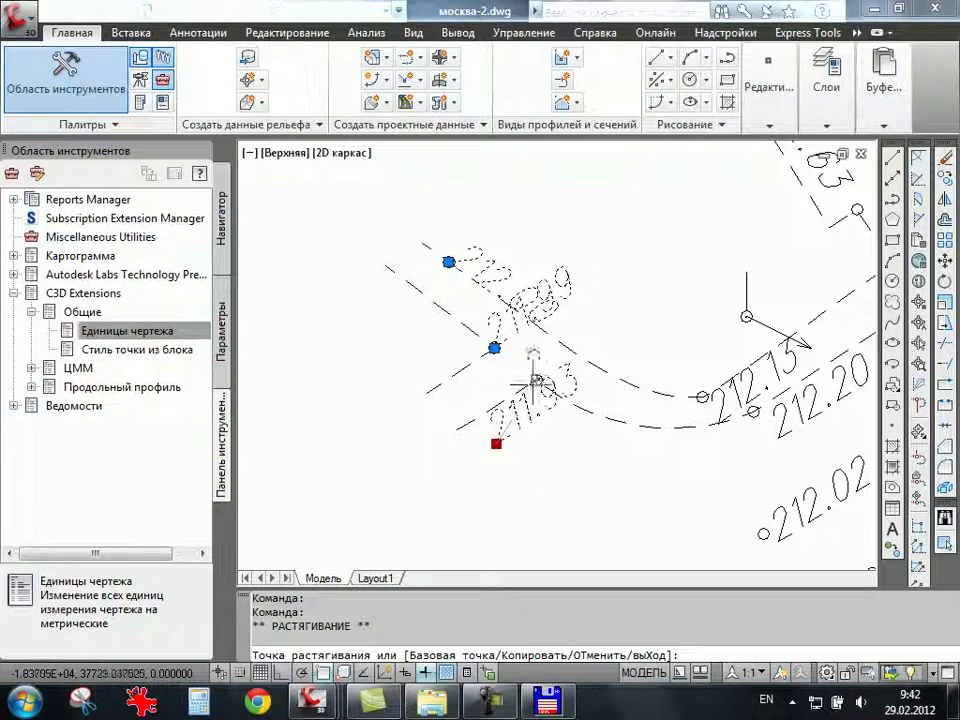
pyautogui.click(534, 381)
# Move the 212.15, 212.20 and 212.02 elevation labels onto their survey points.
pyautogui.moveTo(717, 414); pyautogui.dragTo(552, 428, button='middle')
pyautogui.click(552, 428)
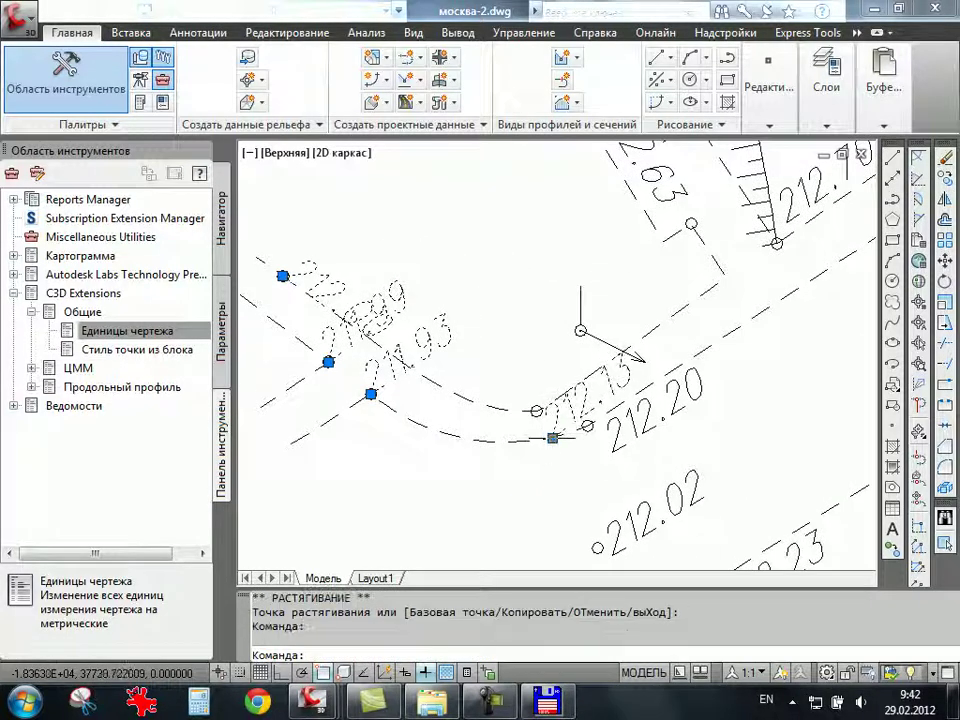
pyautogui.click(553, 437)
pyautogui.click(537, 410)
pyautogui.click(620, 444)
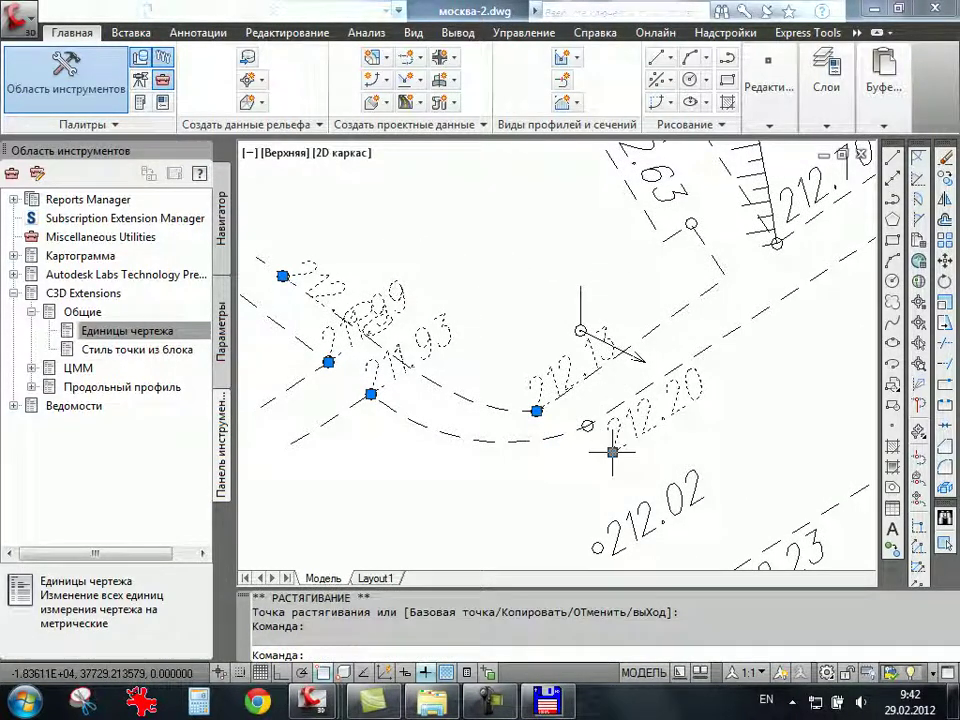
pyautogui.click(613, 450)
pyautogui.click(587, 426)
pyautogui.scroll(-5, 625, 515)
pyautogui.scroll(5, 625, 515)
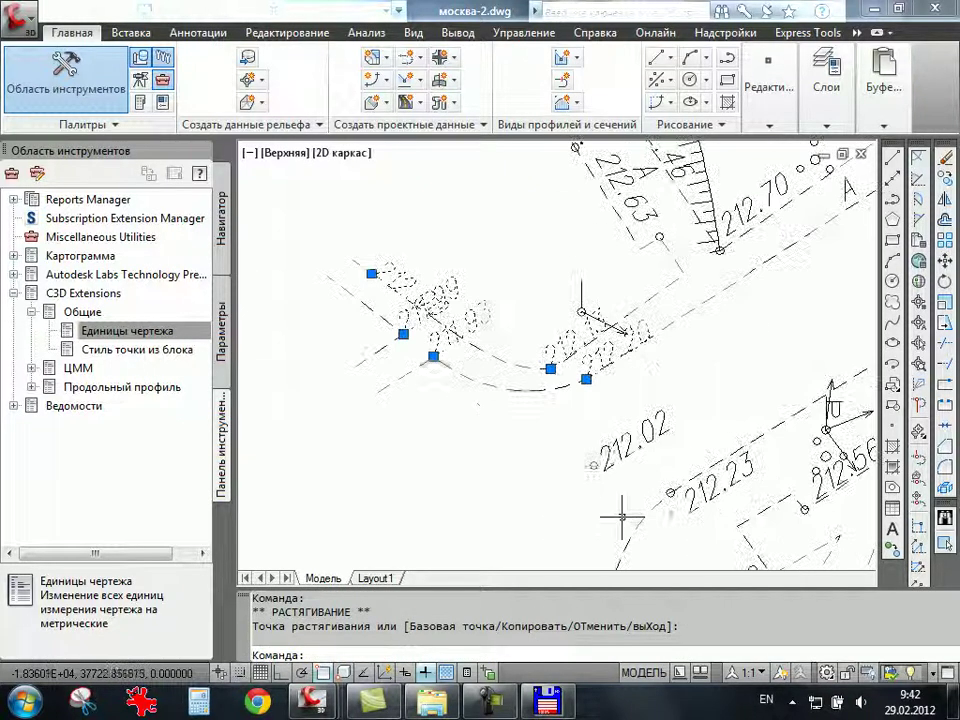
pyautogui.click(618, 440)
pyautogui.click(604, 470)
pyautogui.click(594, 466)
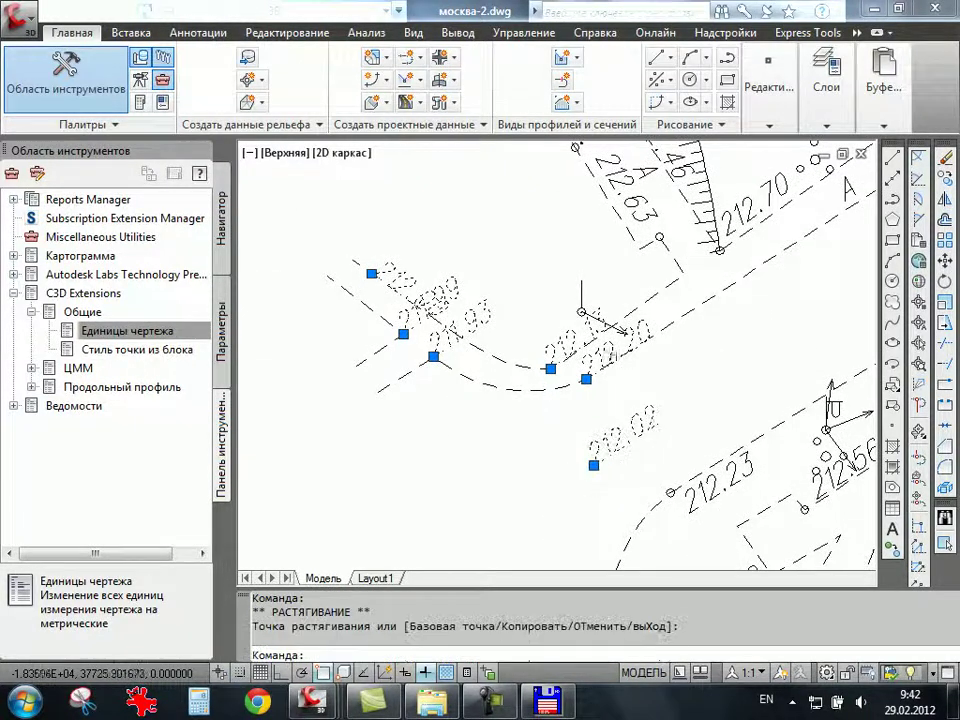
# Move the 212.63 and 212.46 elevation labels onto their survey points.
pyautogui.moveTo(594, 466); pyautogui.dragTo(540, 618, button='middle')
pyautogui.click(597, 370)
pyautogui.click(546, 324)
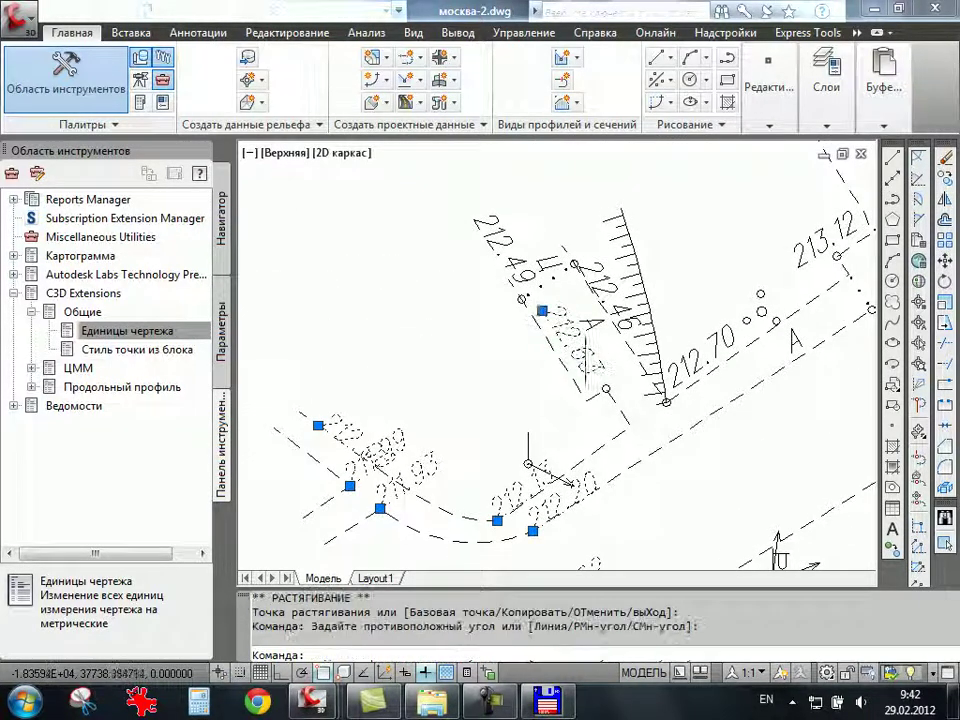
pyautogui.click(541, 311)
pyautogui.scroll(3, 629, 394)
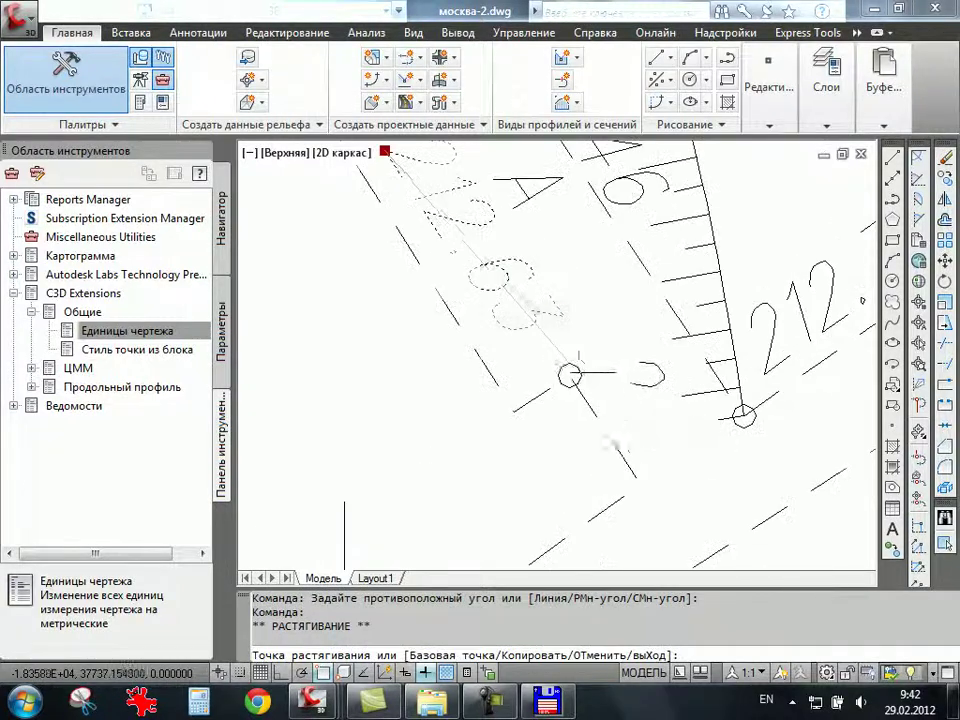
pyautogui.click(570, 375)
pyautogui.scroll(-3, 570, 378)
pyautogui.click(520, 307)
pyautogui.click(484, 270)
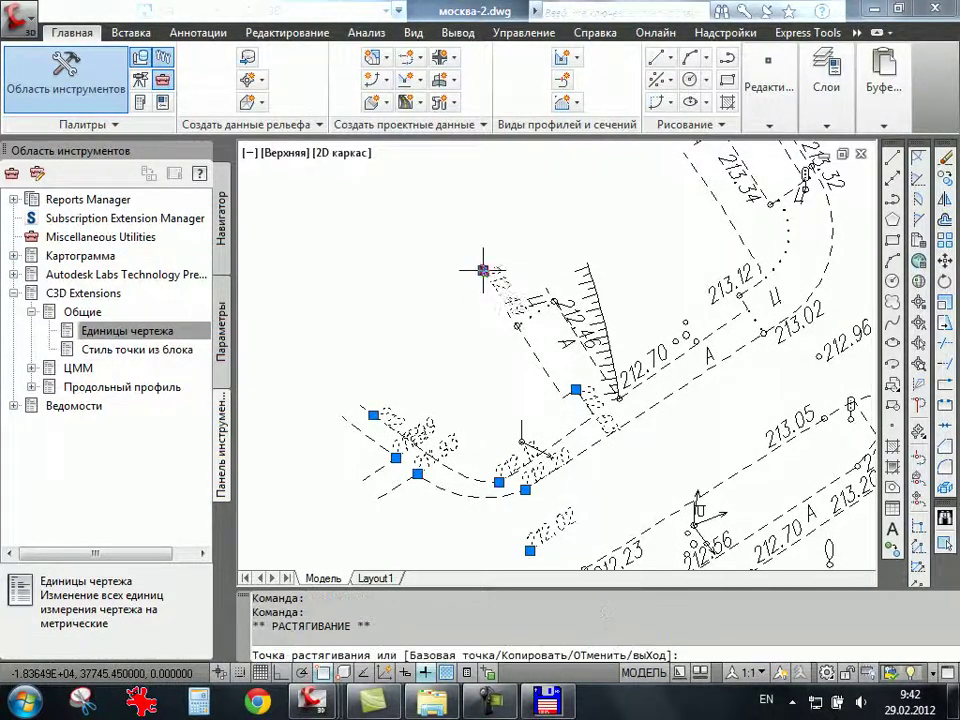
pyautogui.scroll(2, 525, 308)
pyautogui.scroll(2, 527, 308)
pyautogui.click(527, 308)
# Reposition the next label and the 212.70 label beside its point.
pyautogui.moveTo(527, 308); pyautogui.dragTo(448, 394, button='middle')
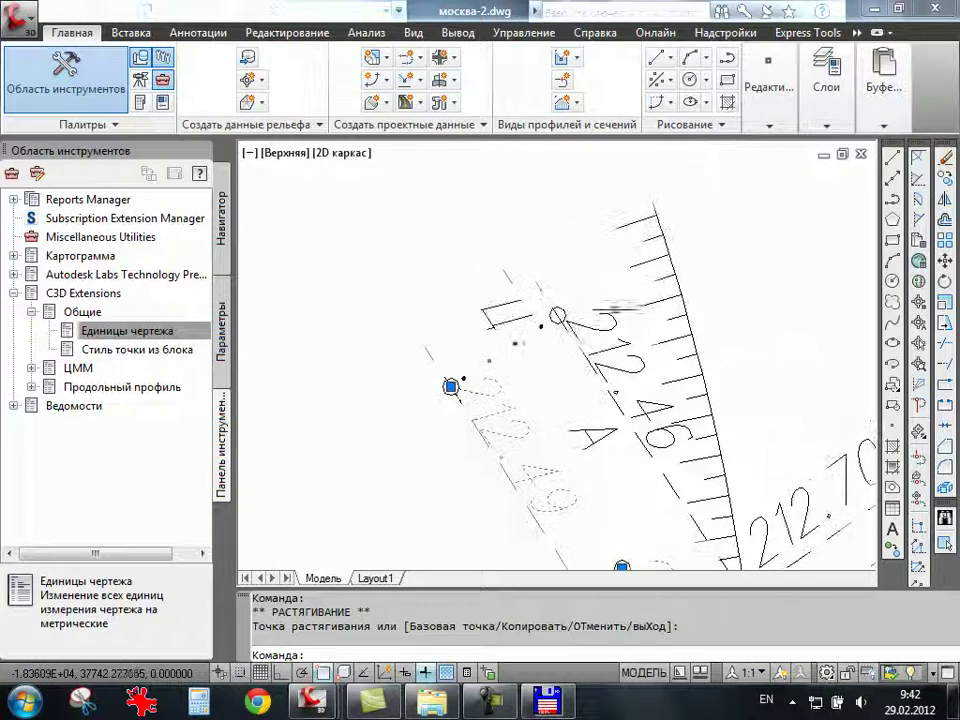
pyautogui.click(564, 321)
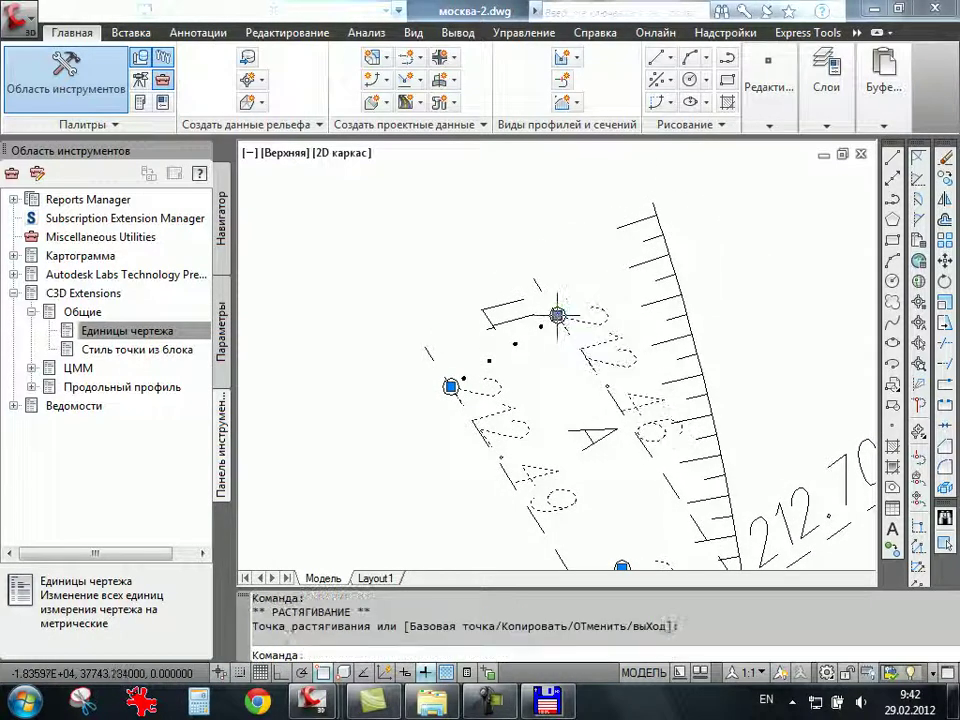
pyautogui.scroll(-3, 557, 315)
pyautogui.scroll(3, 641, 412)
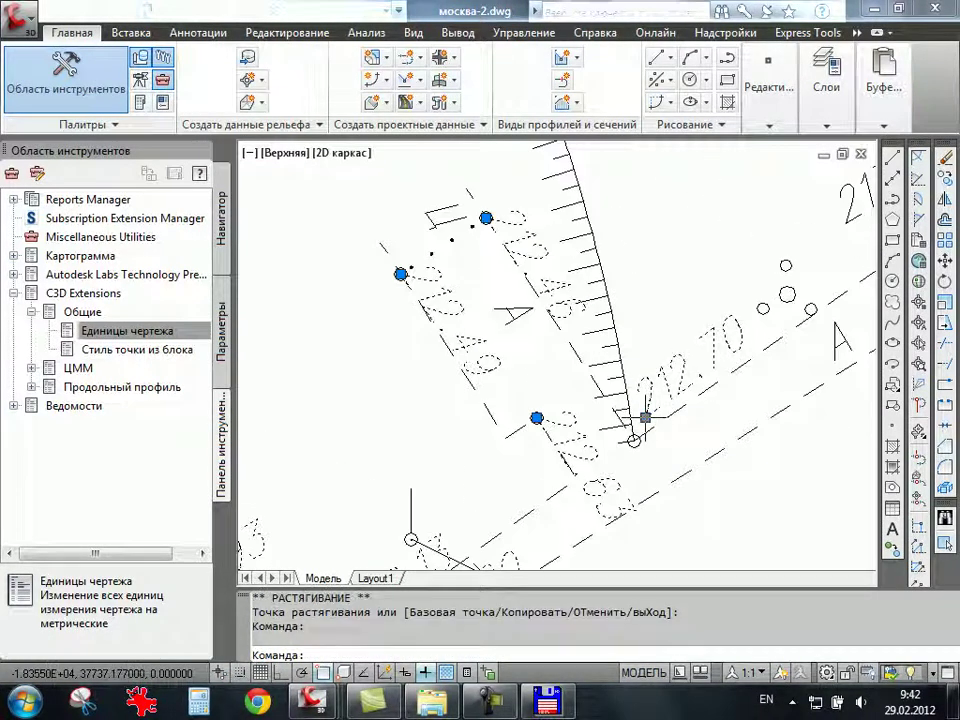
pyautogui.click(634, 440)
pyautogui.click(634, 440)
pyautogui.scroll(-2, 634, 440)
pyautogui.scroll(2, 746, 347)
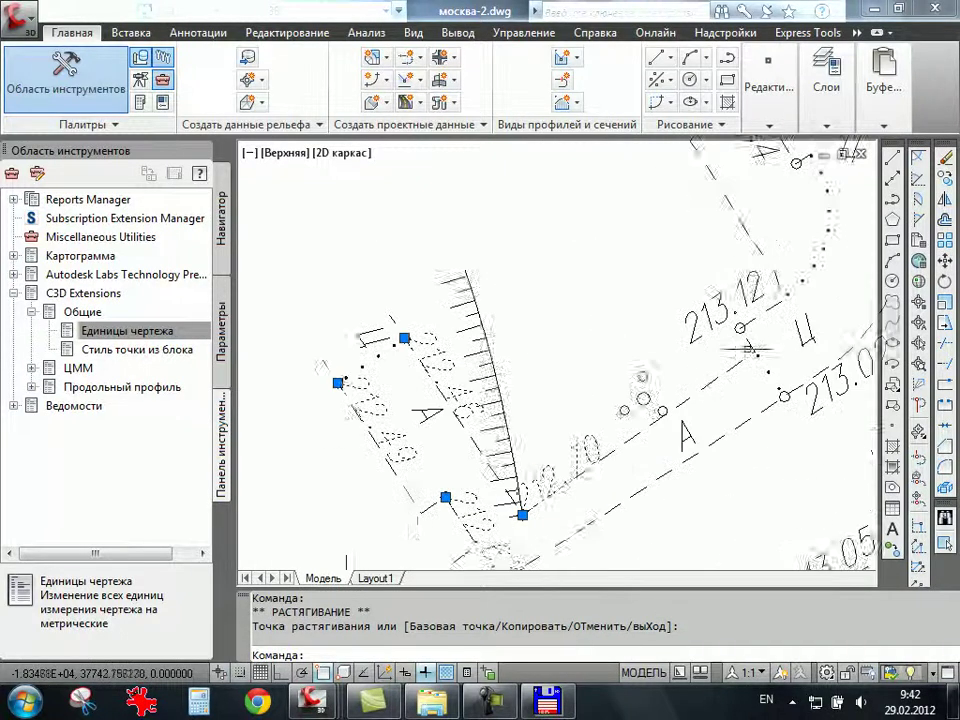
# Move the 213.12 and 213.02 labels onto their points and begin moving 212.96.
pyautogui.moveTo(746, 347); pyautogui.dragTo(607, 365, button='middle')
pyautogui.click(607, 362)
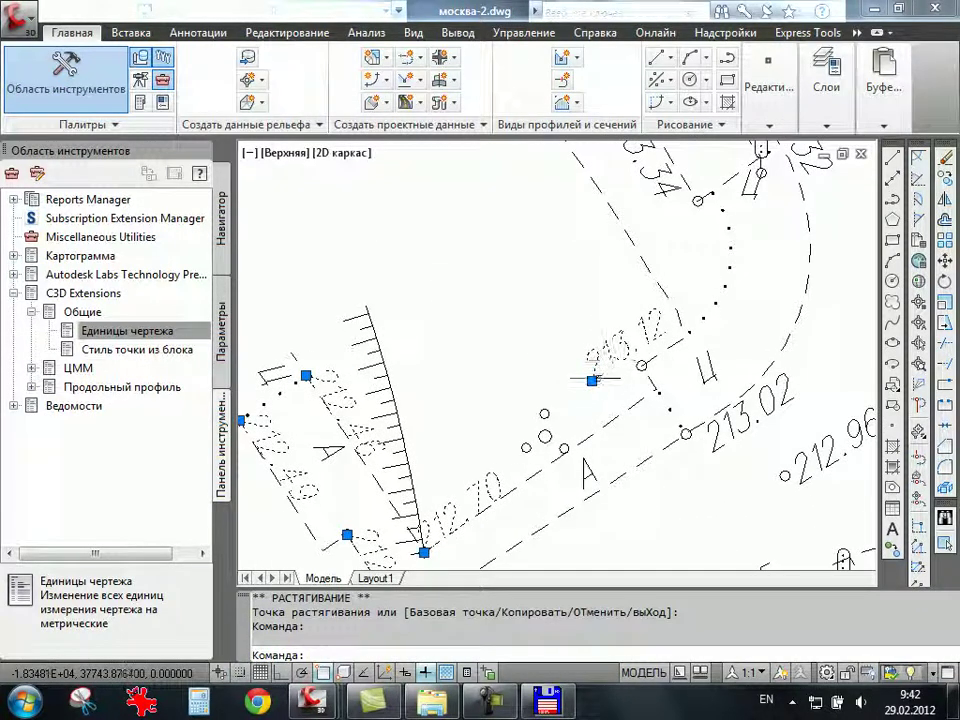
pyautogui.click(590, 379)
pyautogui.click(641, 366)
pyautogui.moveTo(688, 439); pyautogui.dragTo(643, 386, button='middle')
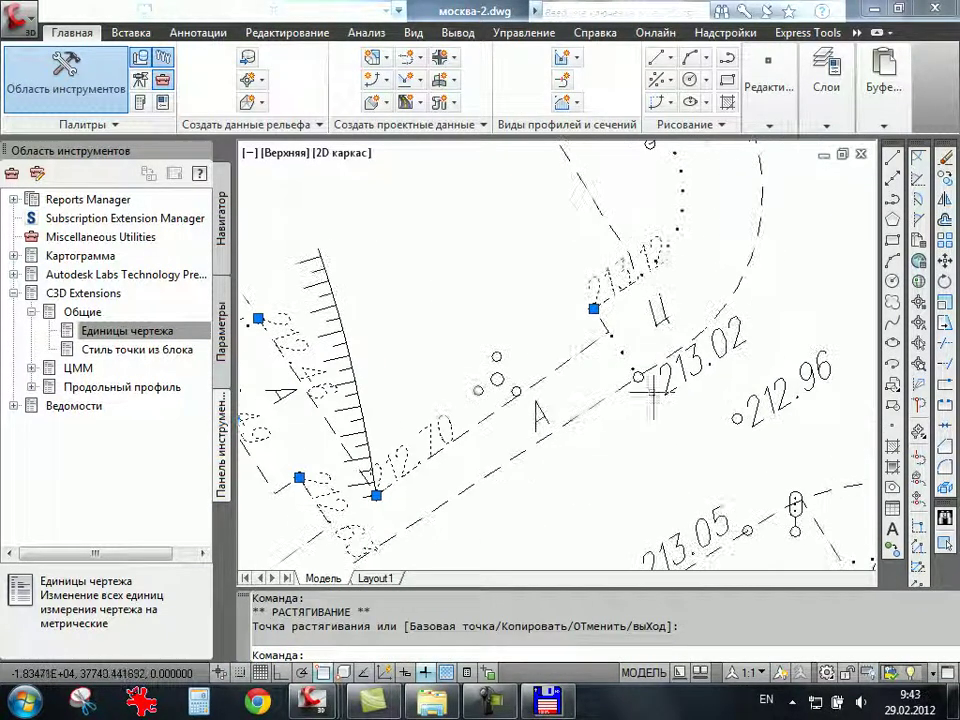
pyautogui.click(664, 394)
pyautogui.click(665, 395)
pyautogui.click(637, 377)
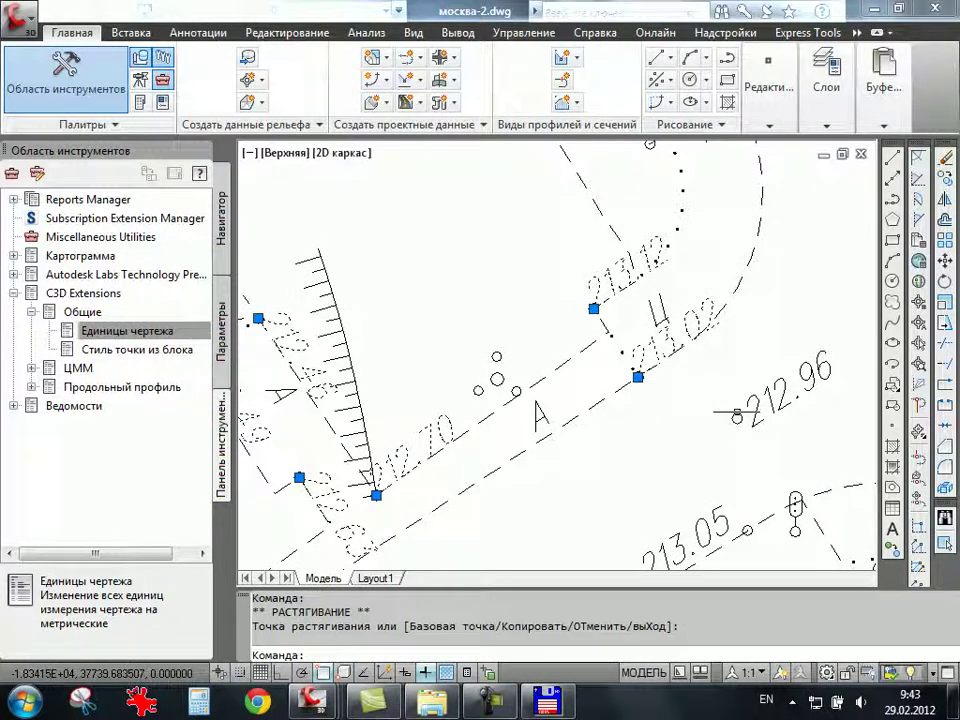
pyautogui.click(741, 422)
pyautogui.click(752, 427)
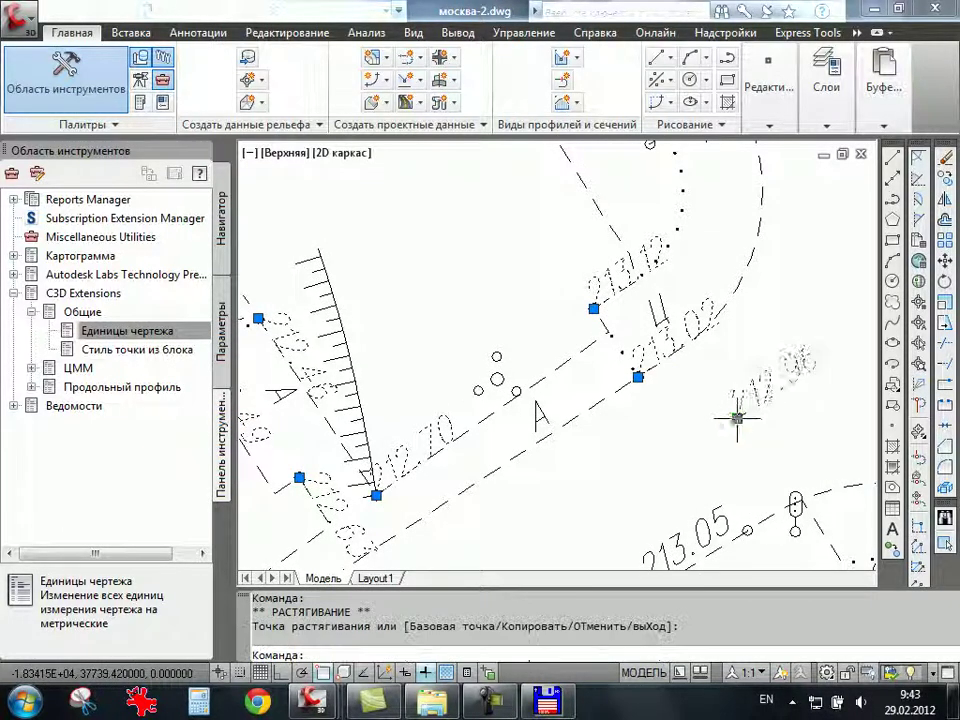
pyautogui.scroll(-3, 739, 413)
pyautogui.scroll(3, 703, 296)
# Move the 213.34 and 213.32 labels down onto their curb points.
pyautogui.click(620, 340)
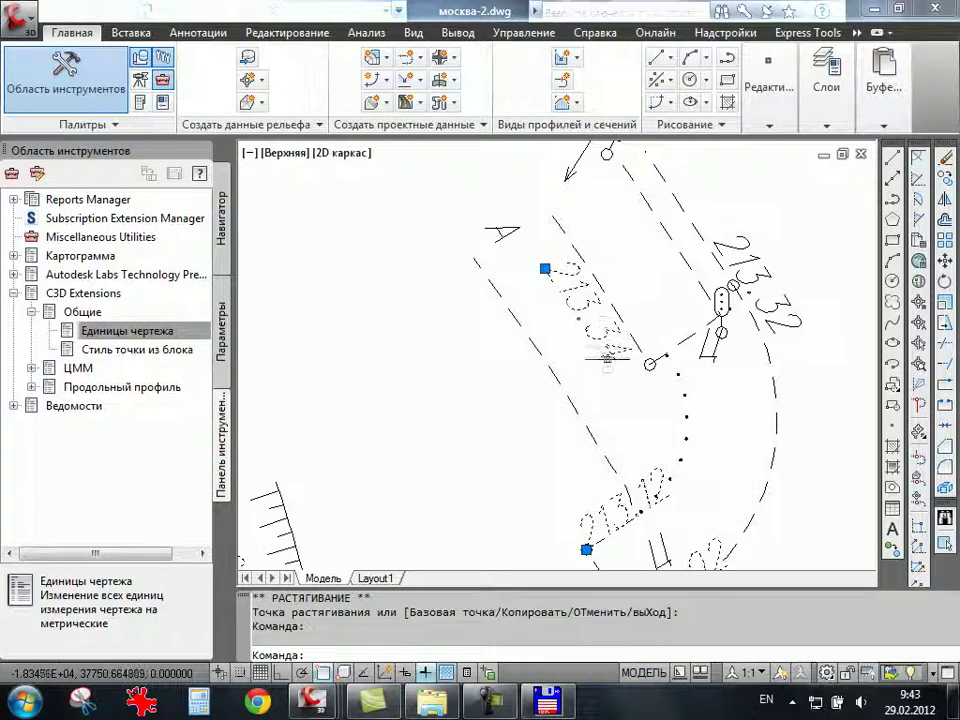
pyautogui.click(545, 269)
pyautogui.click(650, 363)
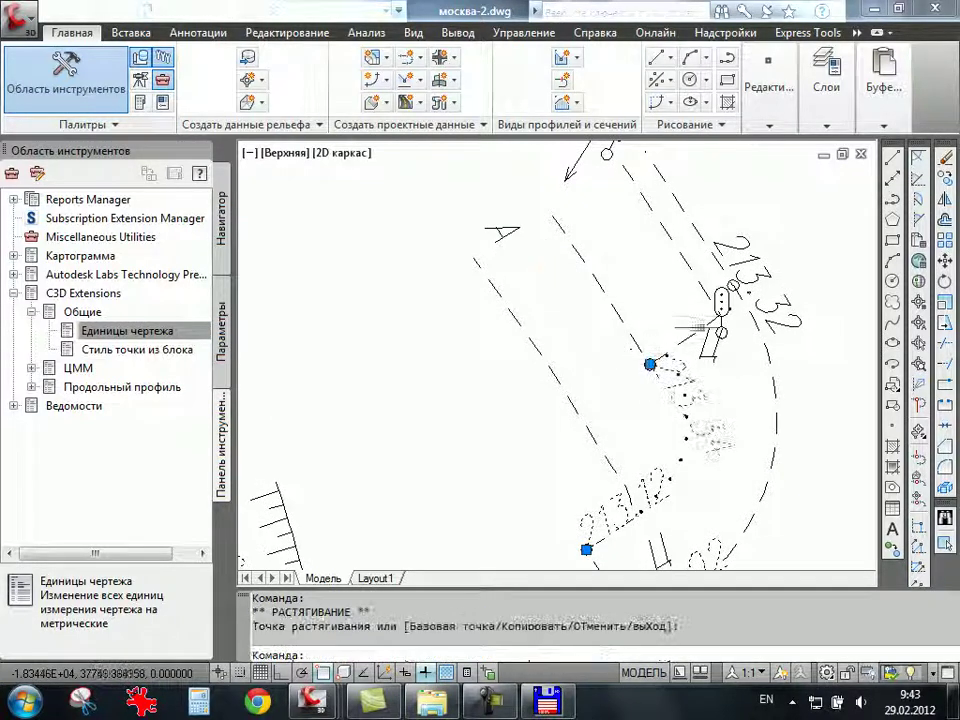
pyautogui.moveTo(761, 281); pyautogui.dragTo(671, 363, button='middle')
pyautogui.click(670, 362)
pyautogui.click(628, 327)
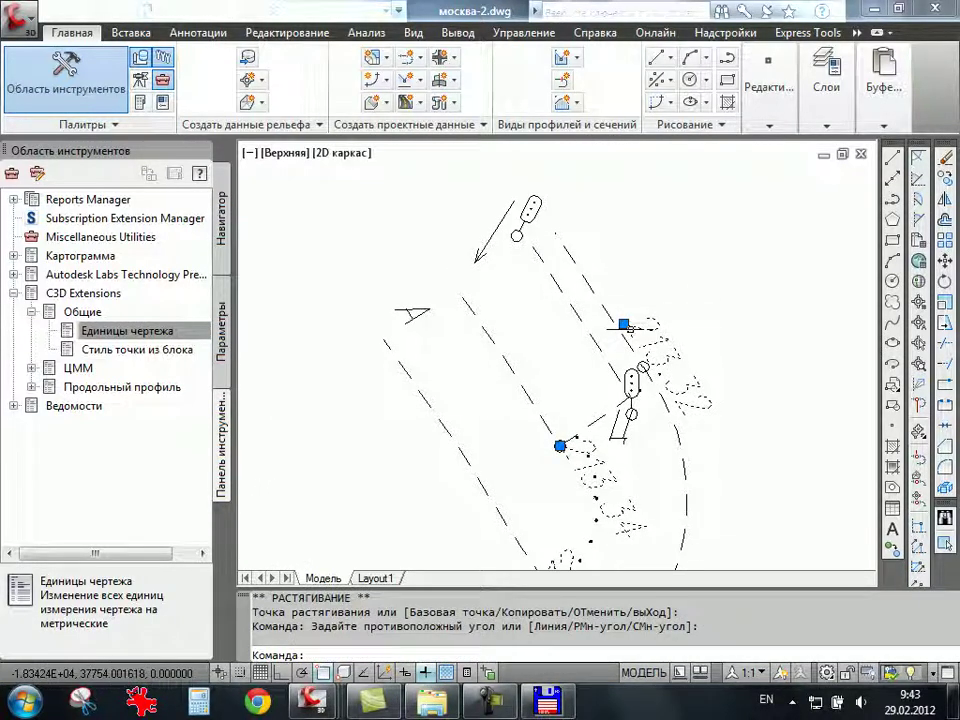
pyautogui.click(624, 325)
pyautogui.click(639, 369)
pyautogui.scroll(-3, 640, 350)
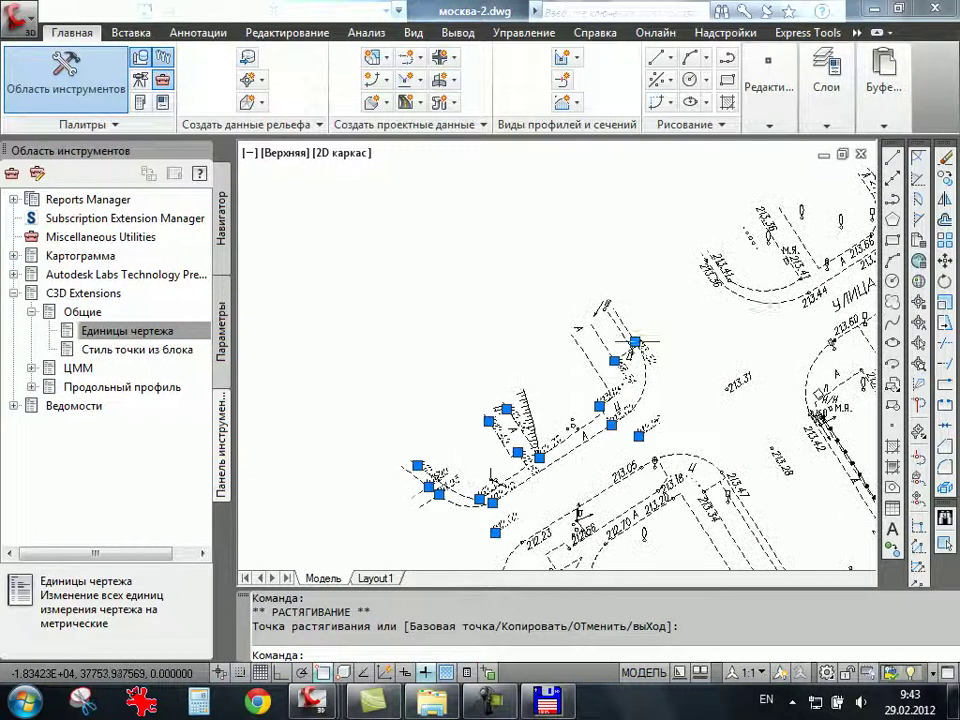
pyautogui.scroll(5, 722, 272)
# Move the 213.36, 213.41 and 213.44 labels onto their points, then select a stray label.
pyautogui.click(640, 262)
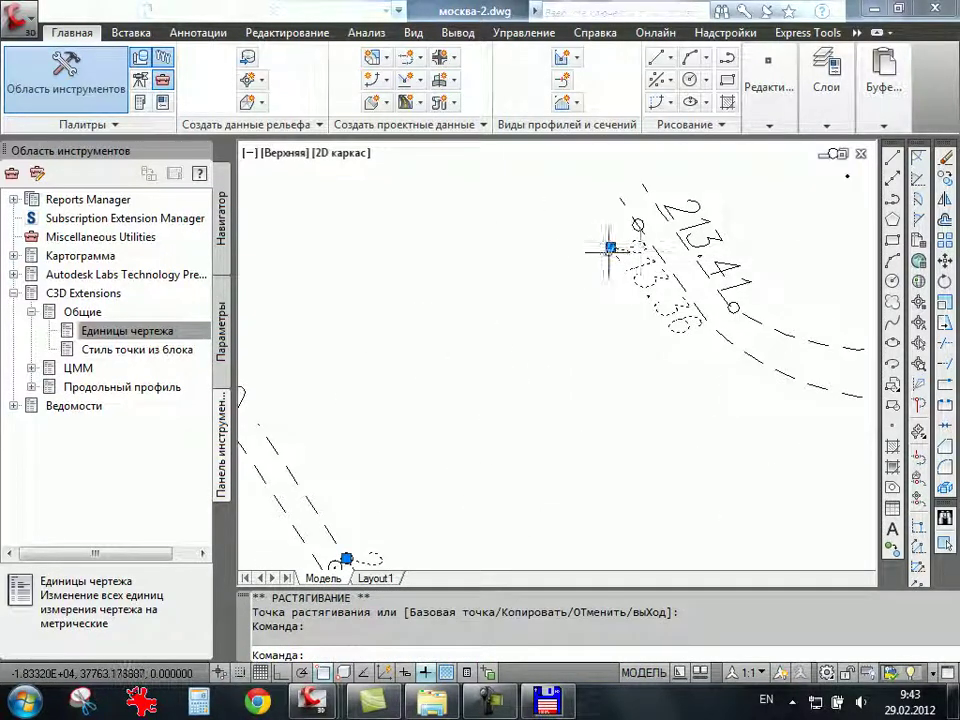
pyautogui.click(611, 246)
pyautogui.click(664, 205)
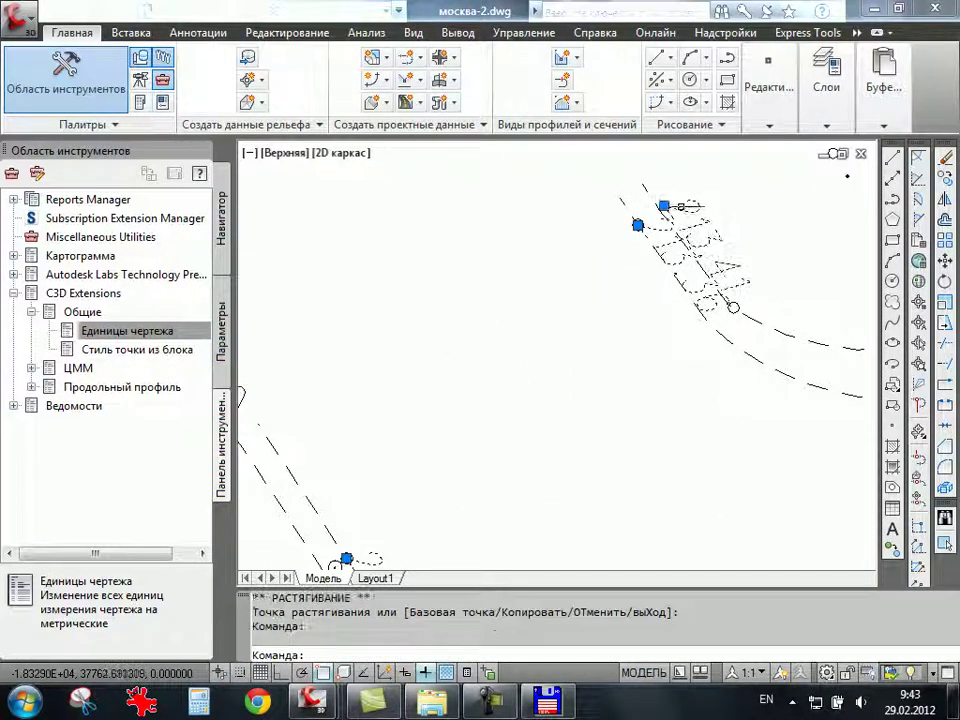
pyautogui.click(664, 205)
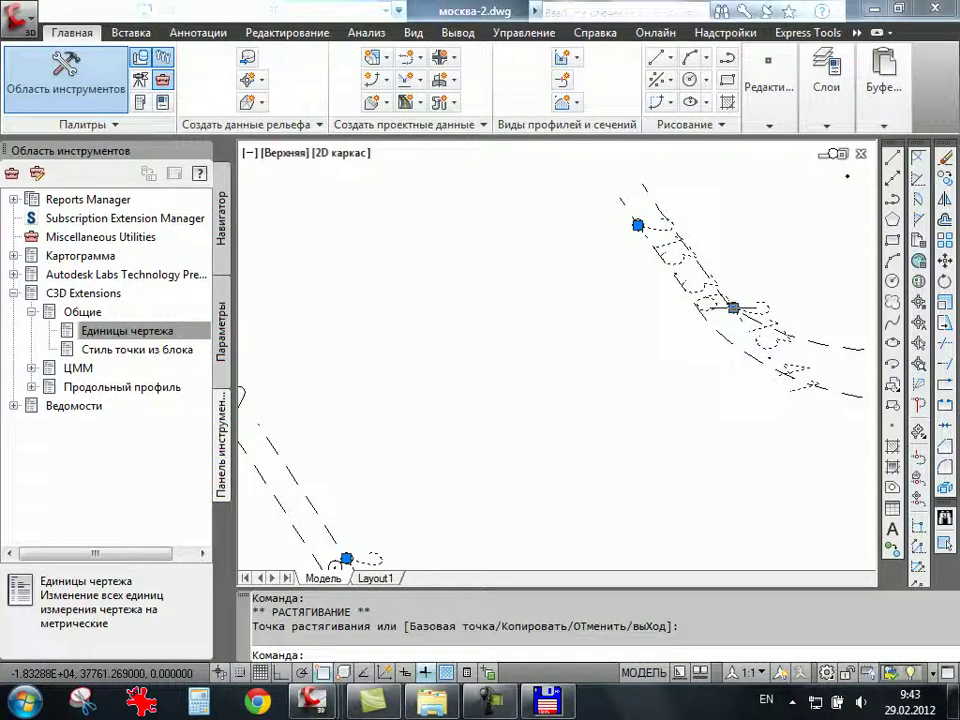
pyautogui.scroll(-5, 477, 361)
pyautogui.scroll(5, 643, 297)
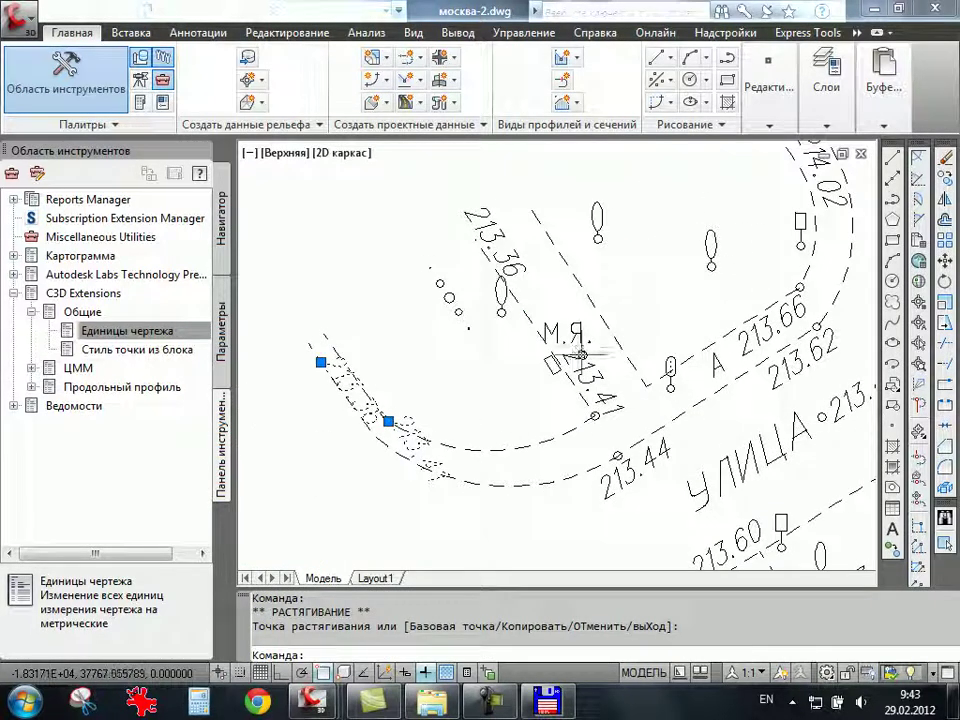
pyautogui.click(595, 414)
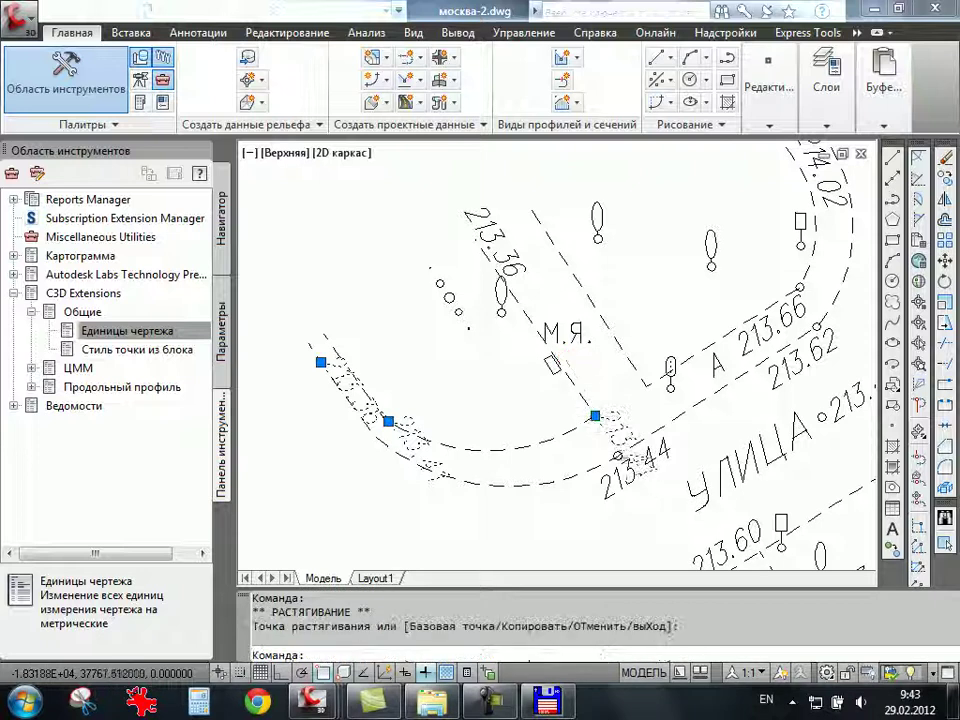
pyautogui.click(605, 498)
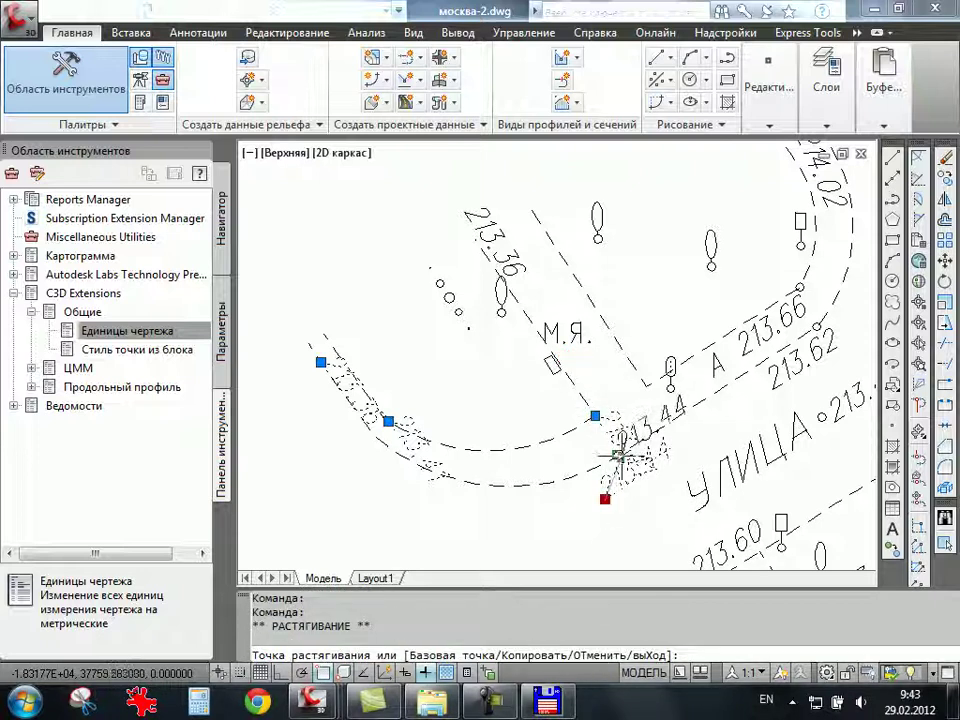
pyautogui.click(618, 456)
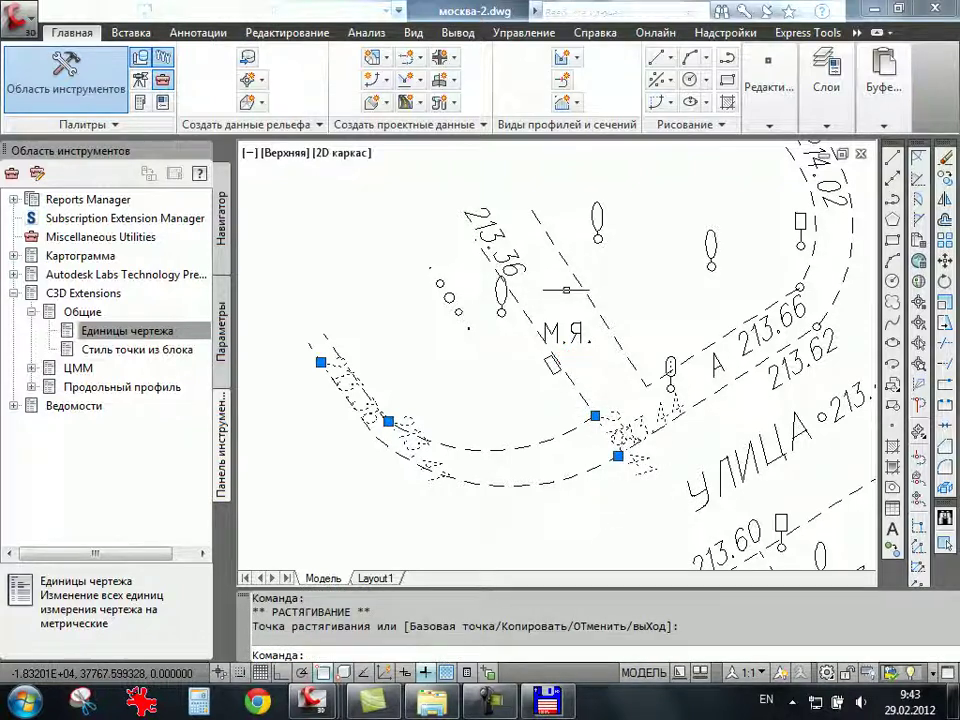
pyautogui.press('Escape')
pyautogui.click(500, 255)
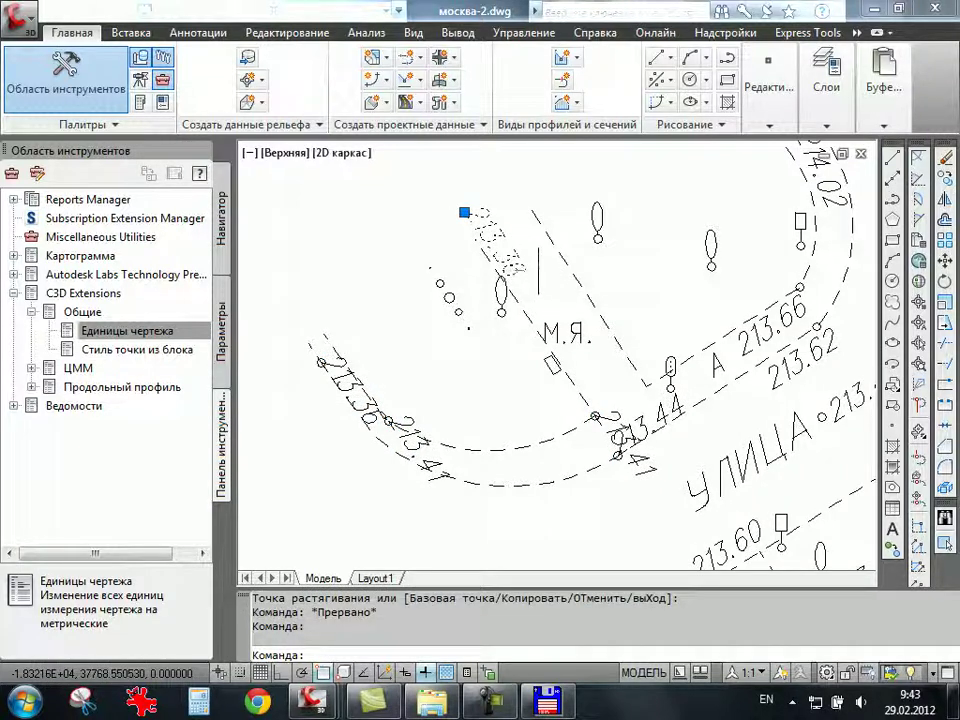
# Delete the stray label and move the 213.66, 213.62 and 214.02 labels onto their points.
pyautogui.press('Delete')
pyautogui.moveTo(694, 340); pyautogui.dragTo(564, 322, button='middle')
pyautogui.click(618, 318)
pyautogui.click(600, 335)
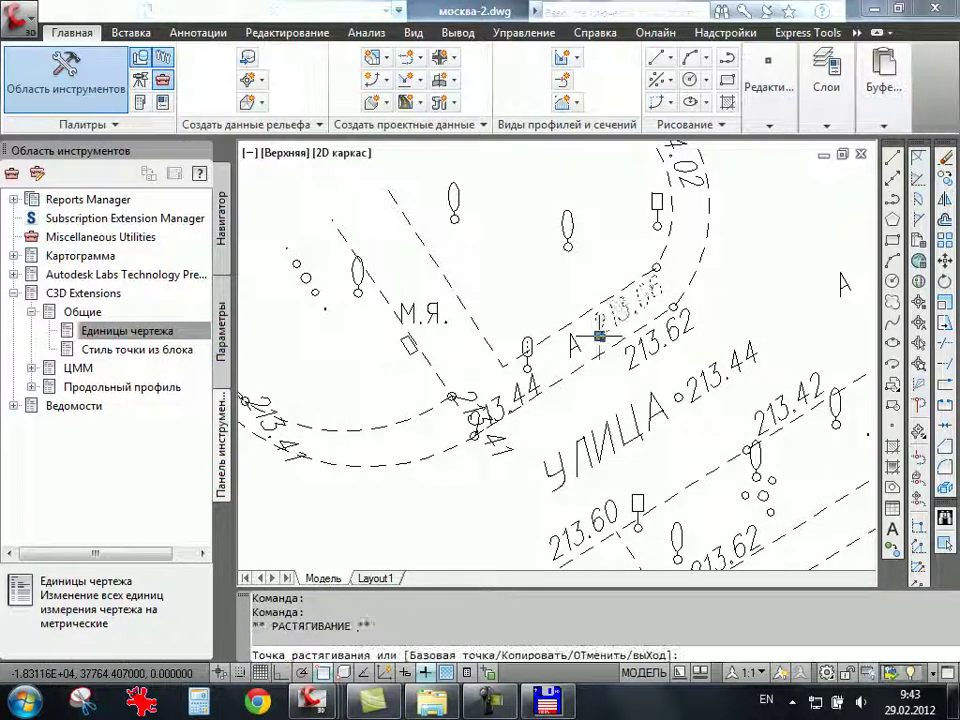
pyautogui.click(656, 267)
pyautogui.click(645, 352)
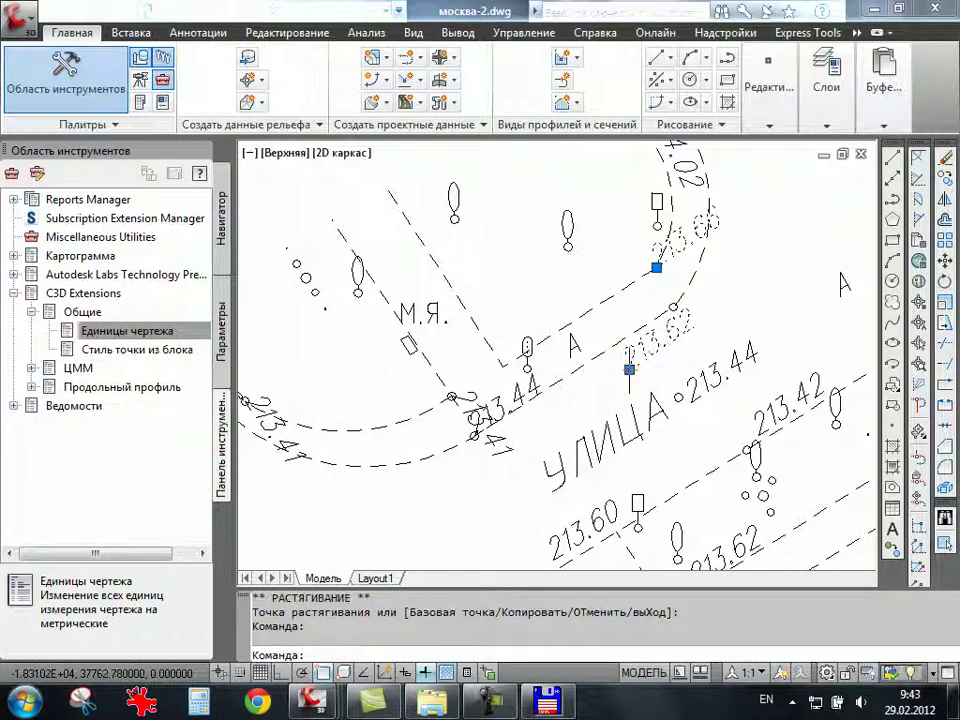
pyautogui.click(629, 369)
pyautogui.click(675, 307)
pyautogui.moveTo(623, 326); pyautogui.dragTo(609, 561, button='middle')
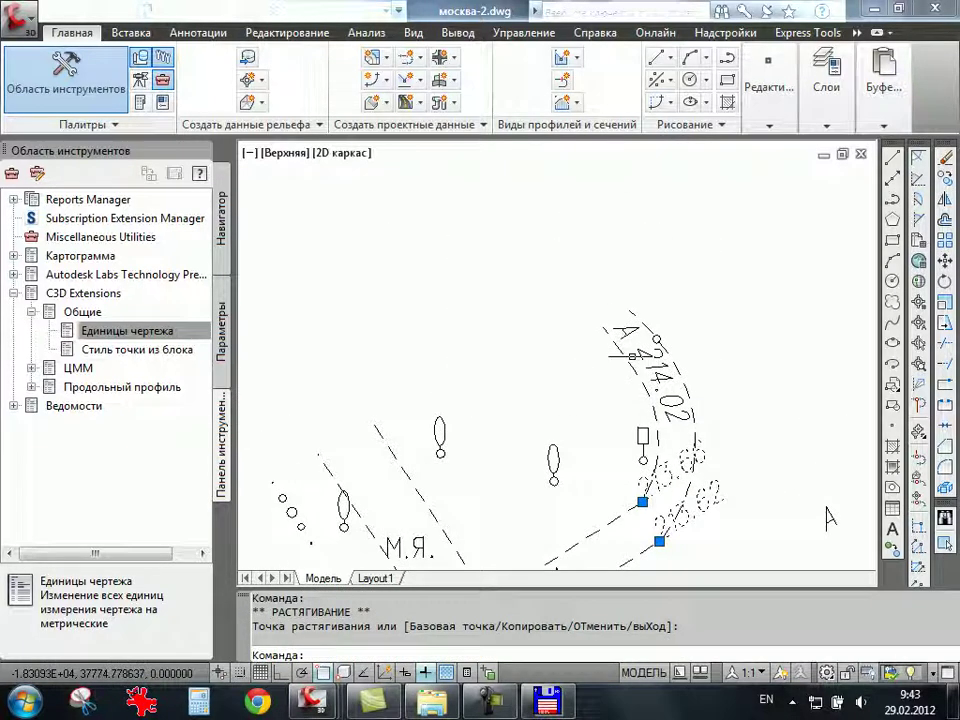
pyautogui.click(637, 348)
pyautogui.click(637, 348)
pyautogui.click(654, 336)
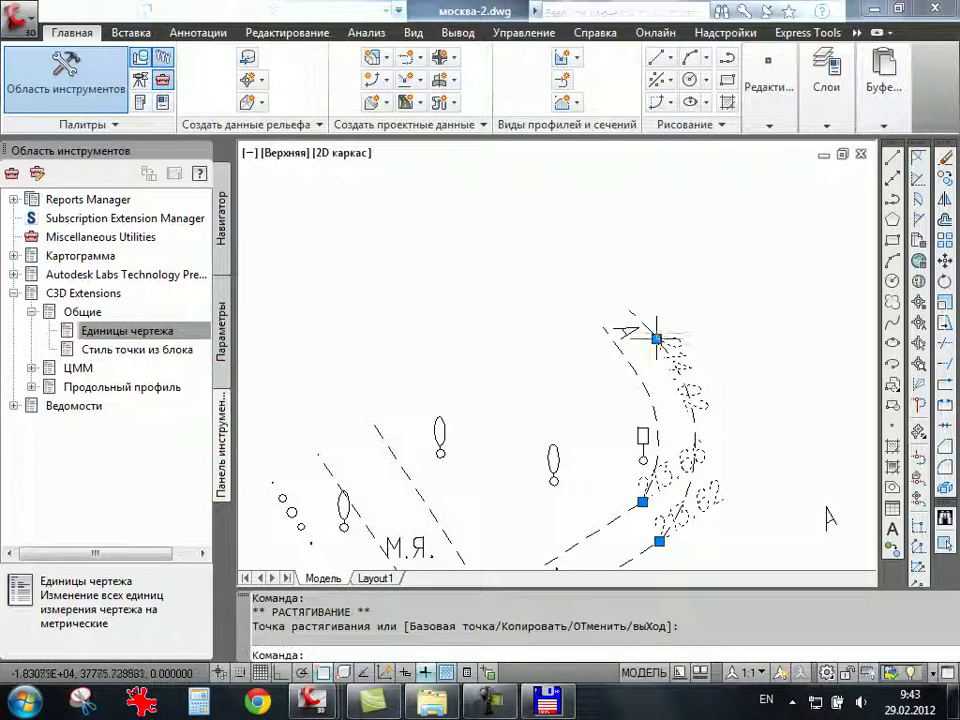
# Select the labels along УЛИЦА and move 213.60, 213.62, 213.42 and 213.44 onto their points.
pyautogui.moveTo(640, 520); pyautogui.dragTo(620, 175, button='middle')
pyautogui.click(501, 390)
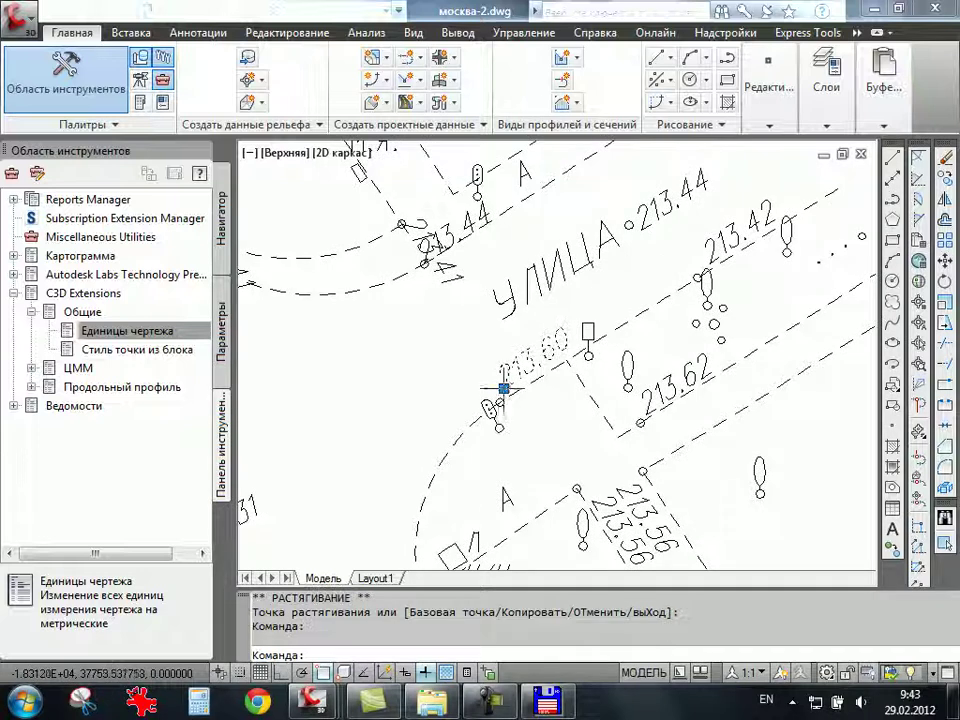
pyautogui.click(504, 388)
pyautogui.click(504, 388)
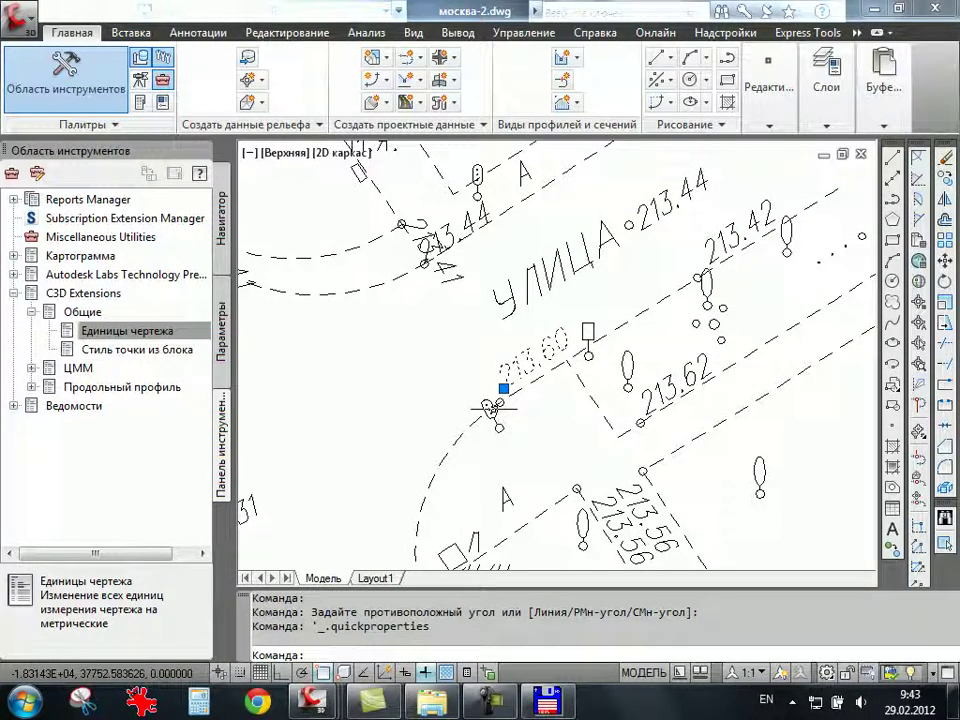
pyautogui.click(504, 388)
pyautogui.click(500, 402)
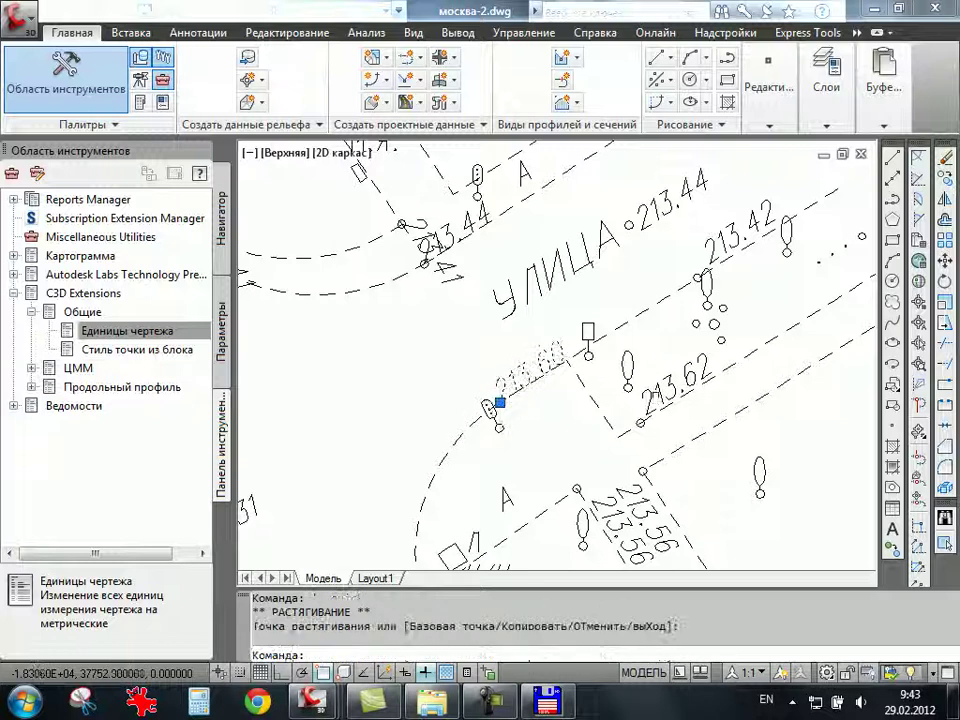
pyautogui.click(646, 414)
pyautogui.click(640, 423)
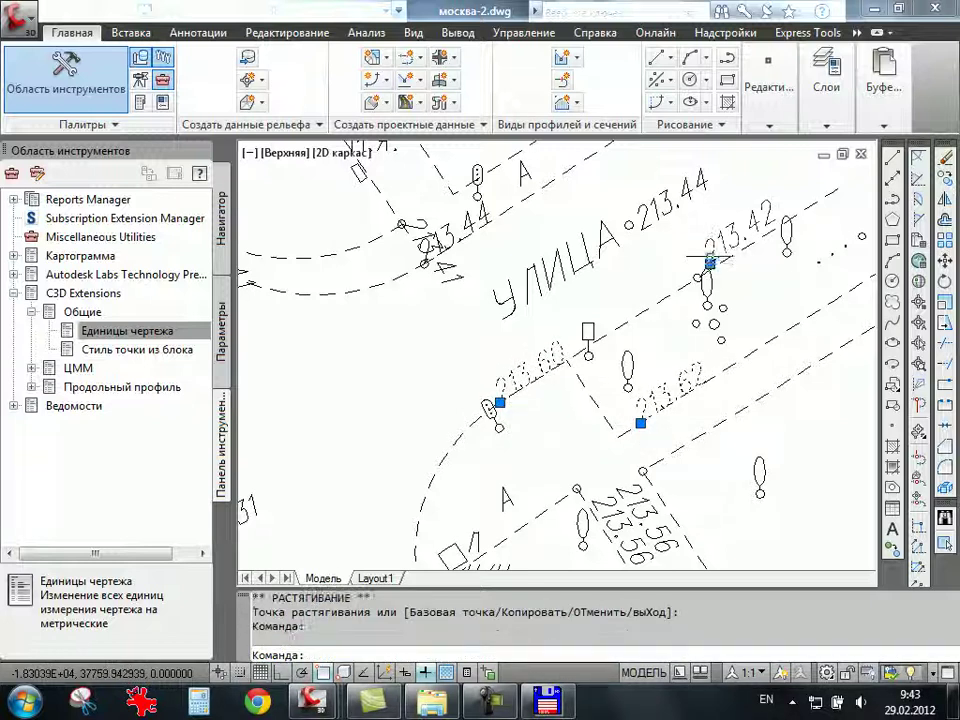
pyautogui.click(709, 262)
pyautogui.click(697, 277)
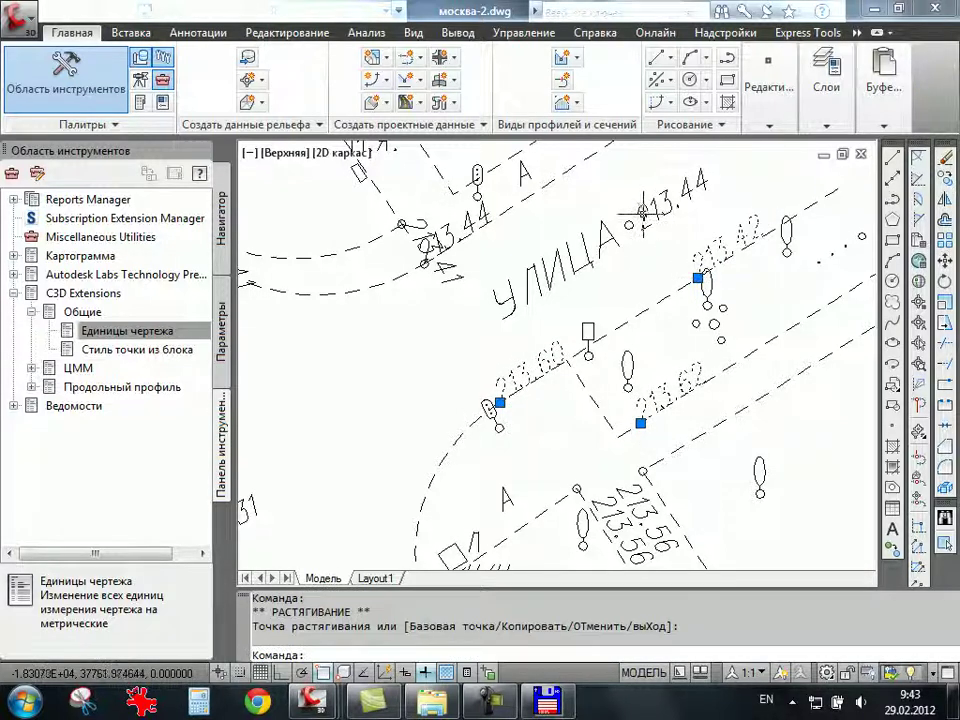
pyautogui.click(639, 226)
pyautogui.click(640, 226)
# Move both 213.56 labels beside their survey points.
pyautogui.scroll(-3, 640, 226)
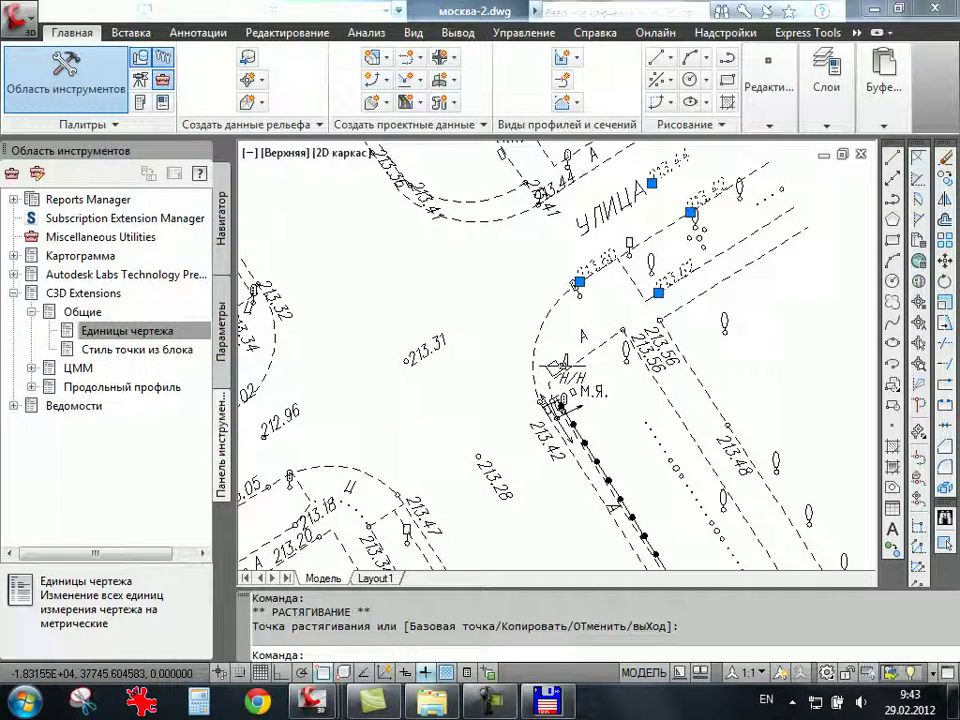
pyautogui.scroll(2, 560, 365)
pyautogui.click(679, 315)
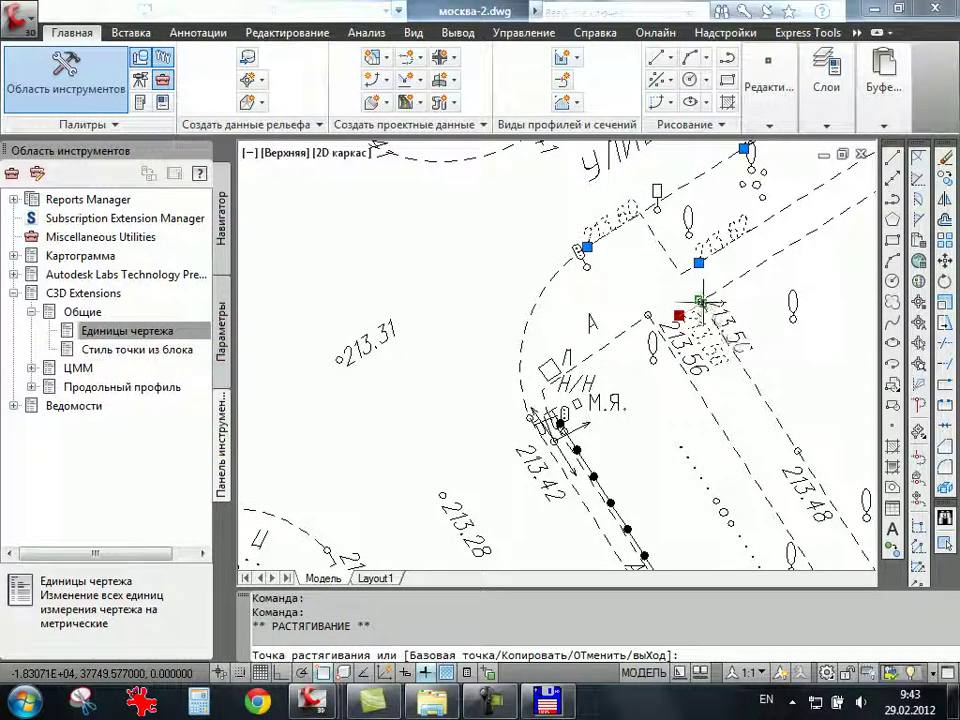
pyautogui.click(701, 301)
pyautogui.click(659, 324)
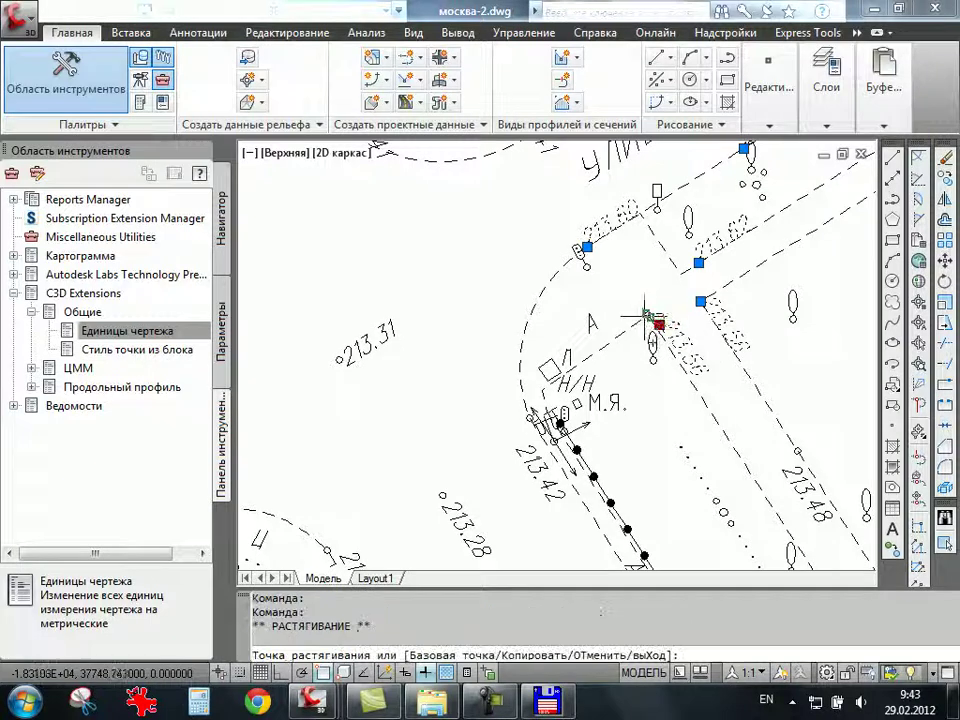
pyautogui.click(643, 320)
# Move the first label, 213.50 and 213.48 onto their survey points, and nudge 213.55 closer to its point.
pyautogui.scroll(-2, 643, 320)
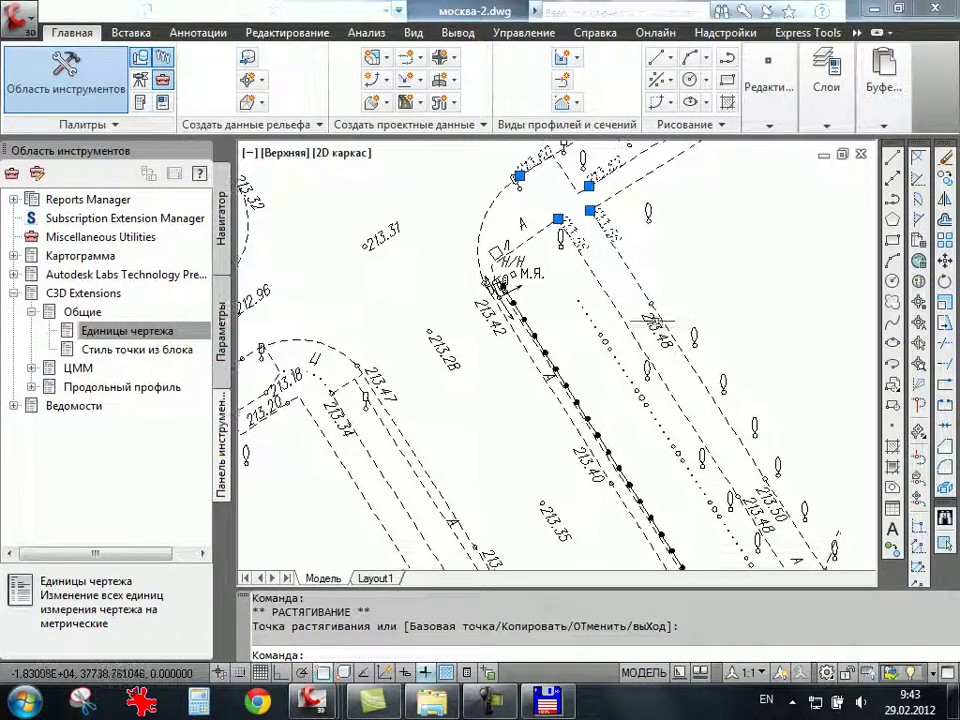
pyautogui.click(639, 315)
pyautogui.click(649, 302)
pyautogui.moveTo(649, 302); pyautogui.dragTo(554, 170, button='middle')
pyautogui.click(680, 370)
pyautogui.click(662, 358)
pyautogui.click(673, 346)
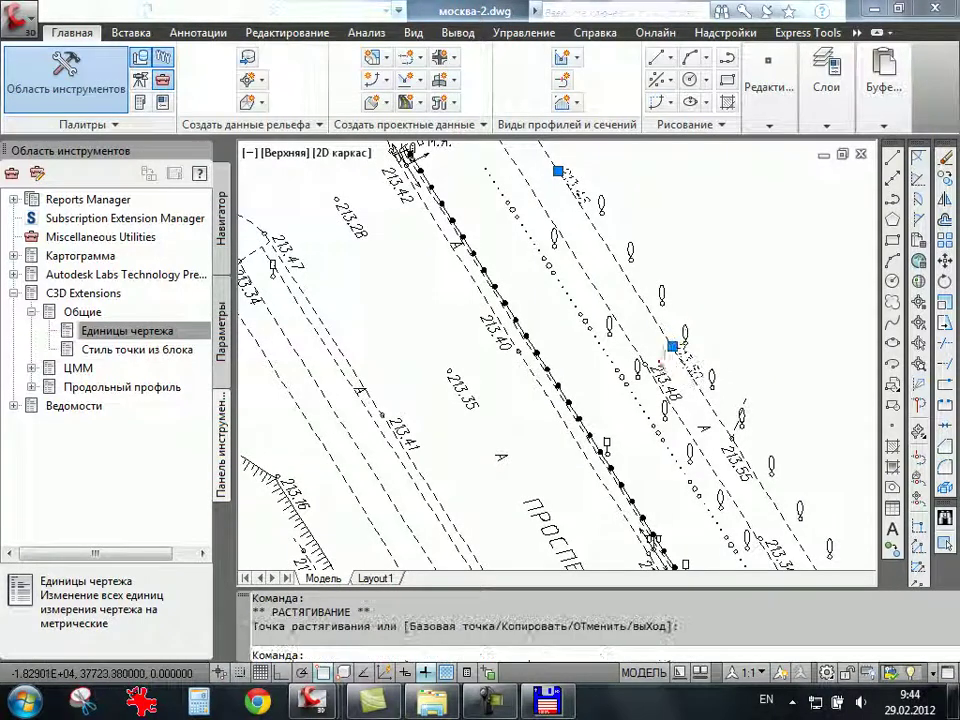
pyautogui.click(672, 346)
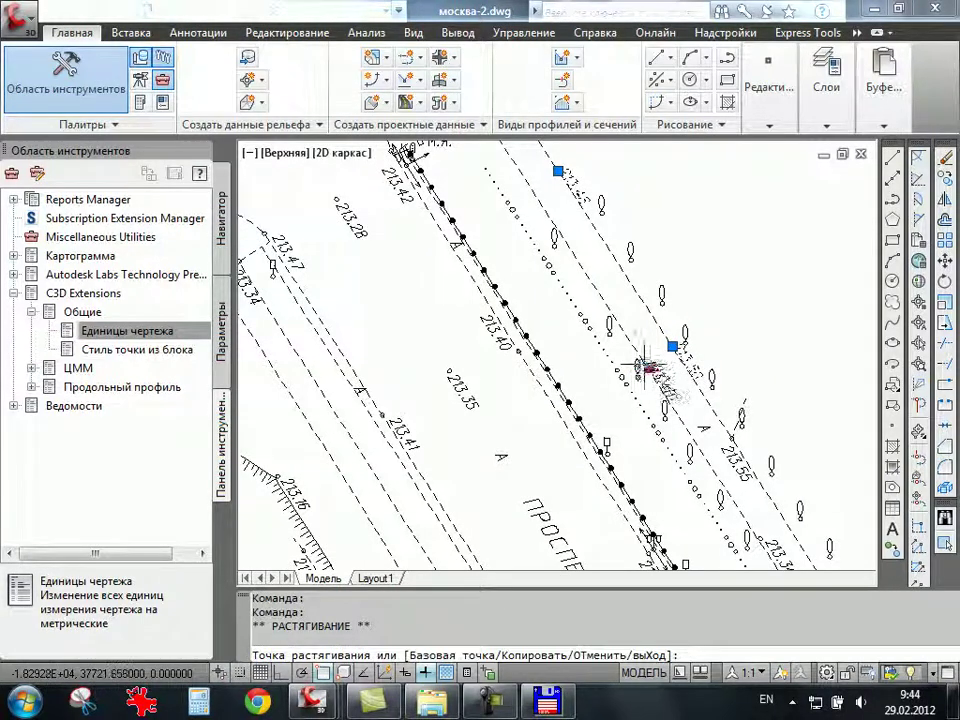
pyautogui.click(644, 364)
pyautogui.click(722, 449)
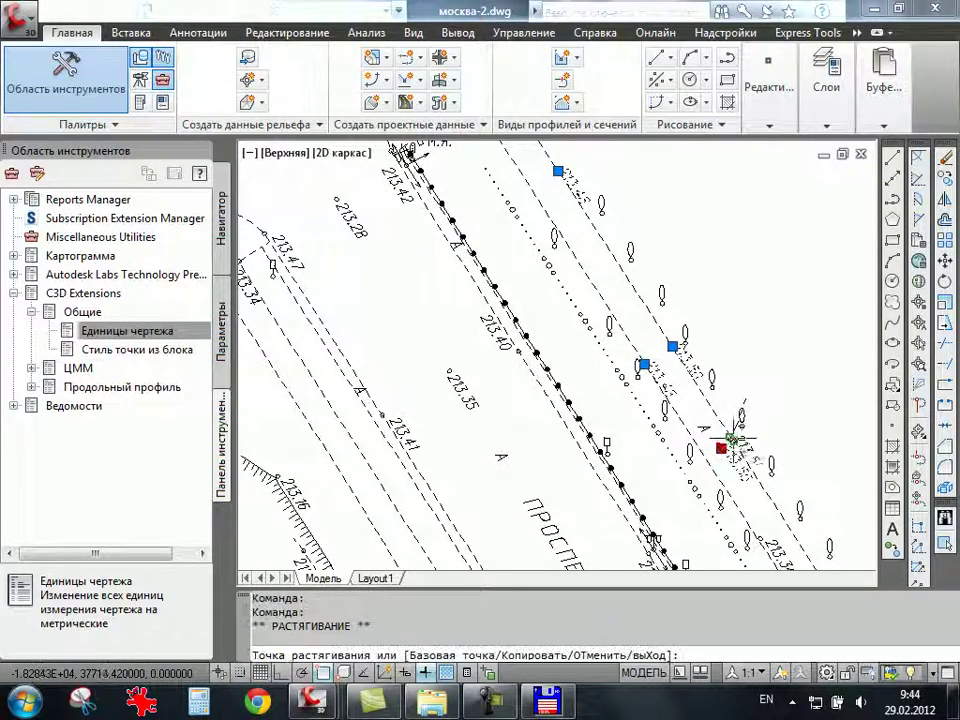
pyautogui.click(731, 437)
pyautogui.moveTo(731, 437); pyautogui.dragTo(633, 237, button='middle')
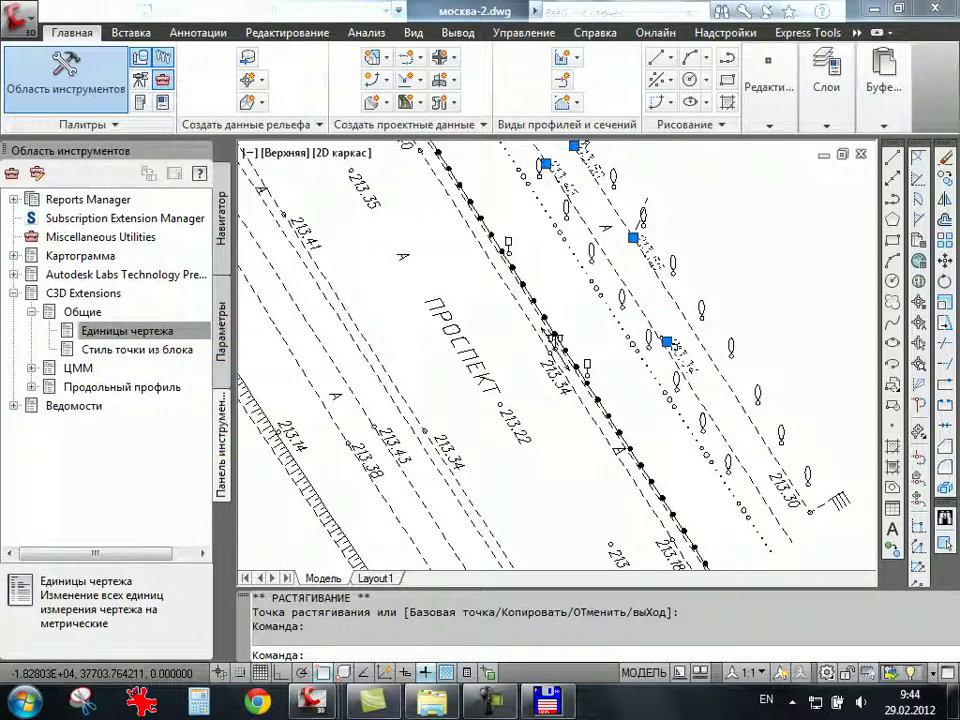
# Move the two labels near 213.34 onto their points and place 213.18 beside its survey point.
pyautogui.click(664, 333)
pyautogui.click(664, 335)
pyautogui.moveTo(558, 340); pyautogui.dragTo(478, 200, button='middle')
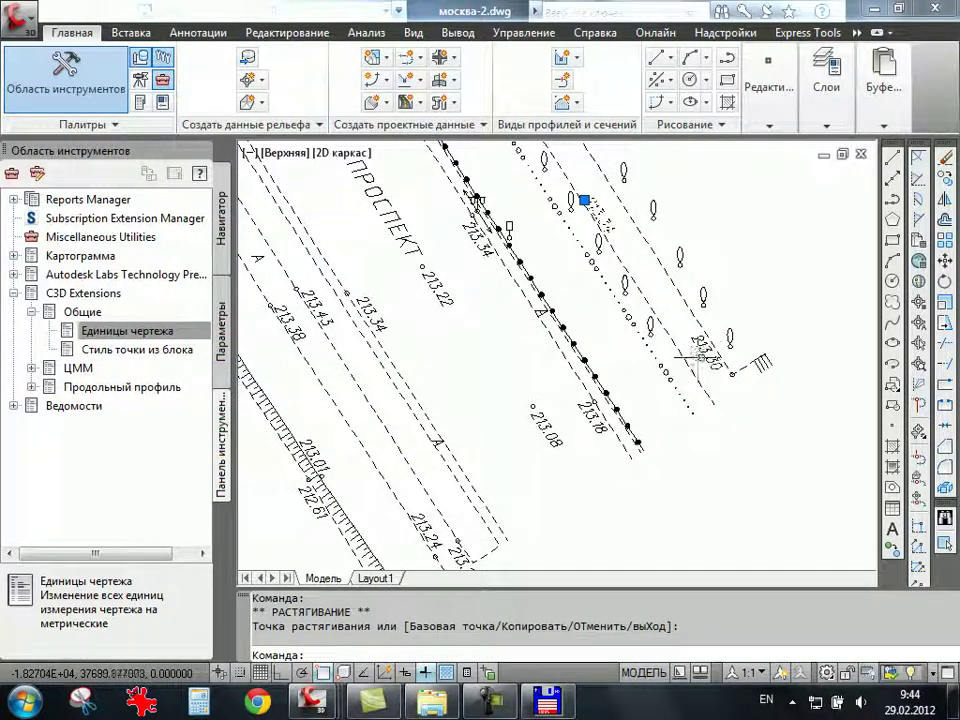
pyautogui.click(691, 337)
pyautogui.click(691, 338)
pyautogui.click(732, 373)
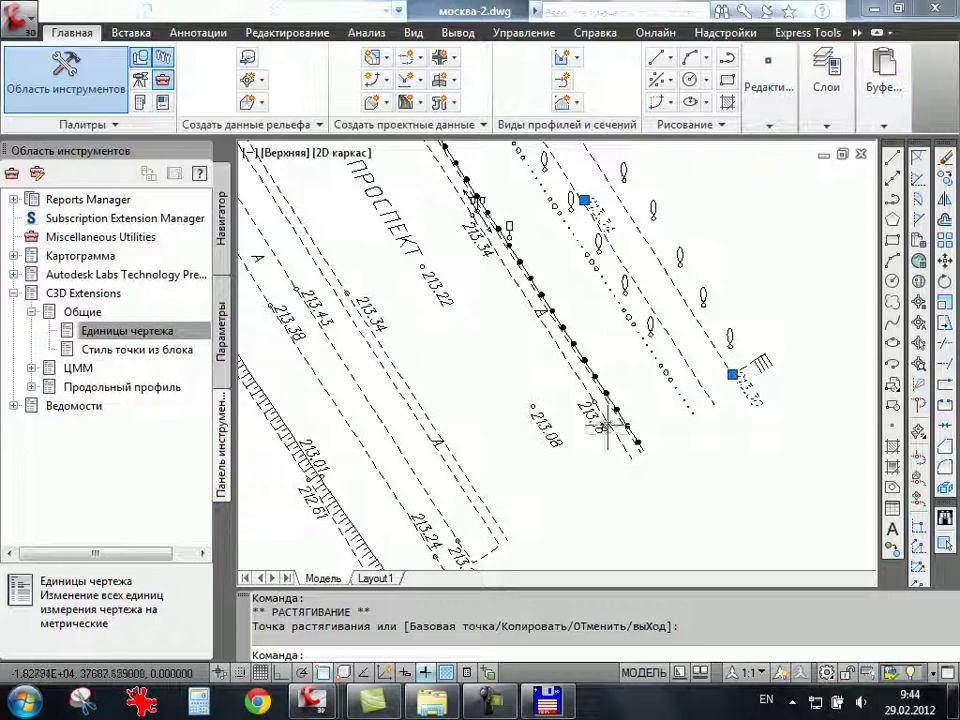
pyautogui.click(608, 414)
pyautogui.scroll(2, 606, 414)
pyautogui.scroll(1, 603, 418)
pyautogui.press('Escape')
pyautogui.click(592, 410)
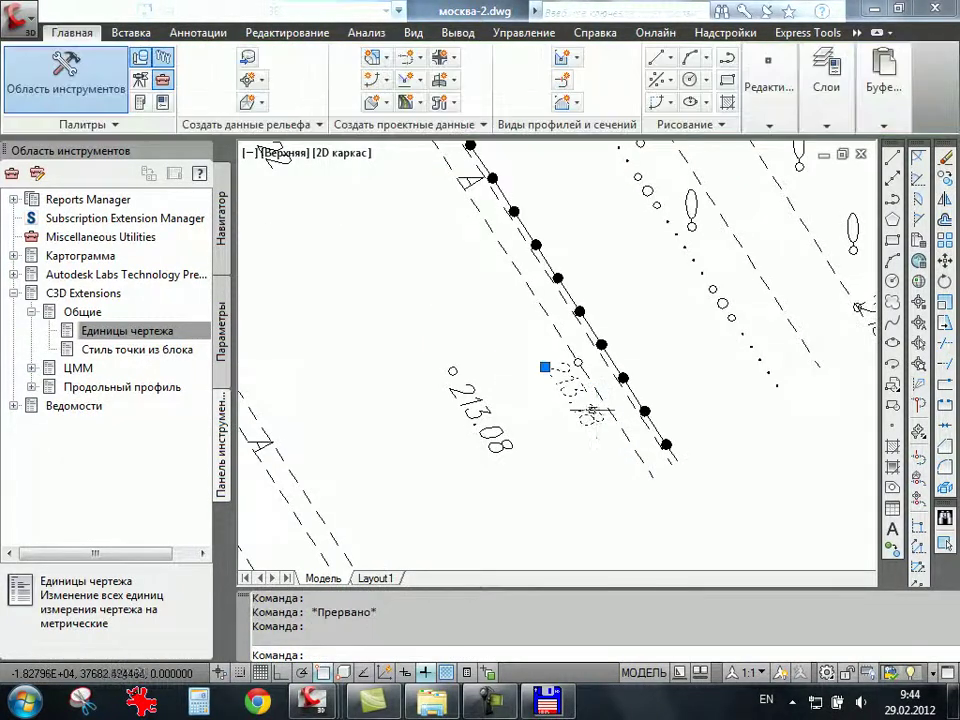
pyautogui.click(545, 367)
pyautogui.click(574, 364)
# Stretch the 213.34 and 213.40 elevation labels onto their survey points.
pyautogui.scroll(-2, 574, 364)
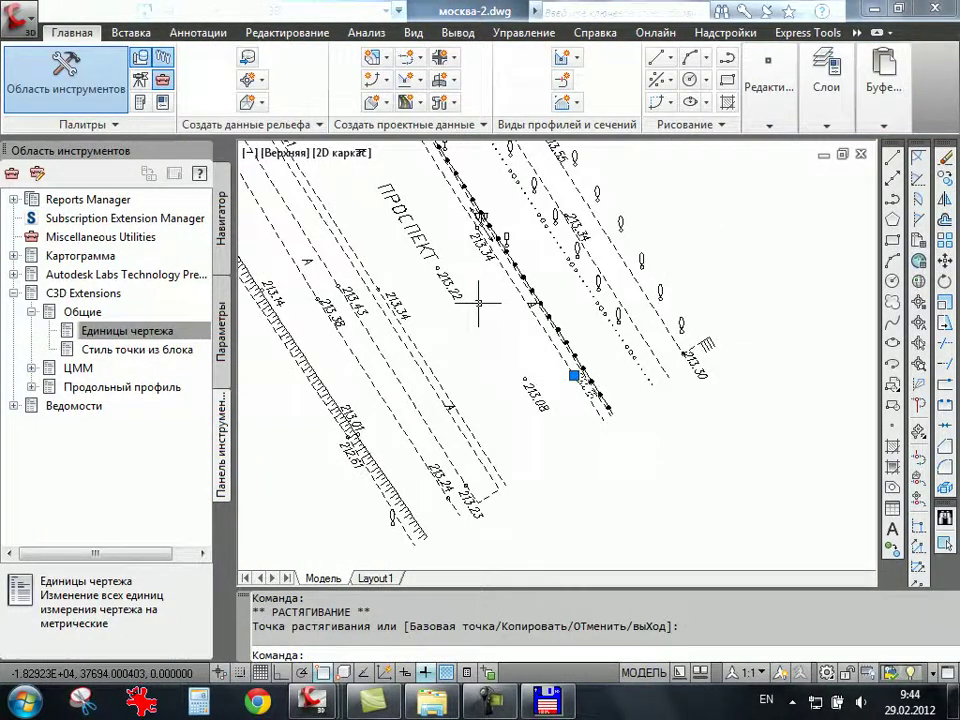
pyautogui.scroll(-1, 612, 355)
pyautogui.scroll(3, 612, 358)
pyautogui.click(605, 365)
pyautogui.click(573, 346)
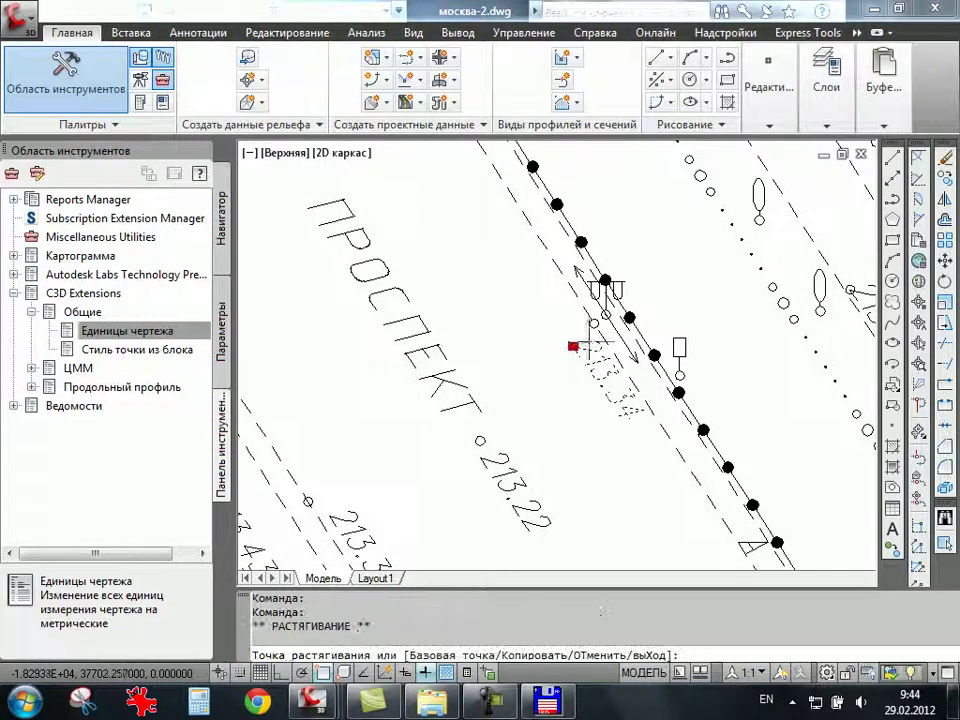
pyautogui.click(596, 322)
pyautogui.scroll(-2, 600, 407)
pyautogui.scroll(1, 611, 392)
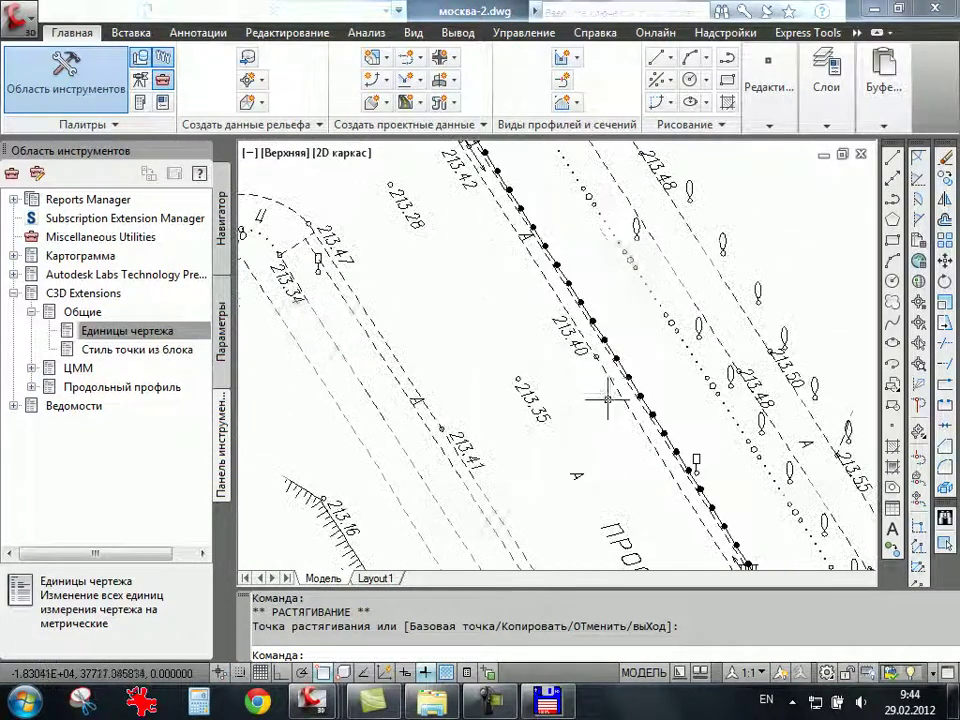
pyautogui.scroll(1, 596, 328)
pyautogui.click(575, 330)
pyautogui.click(552, 319)
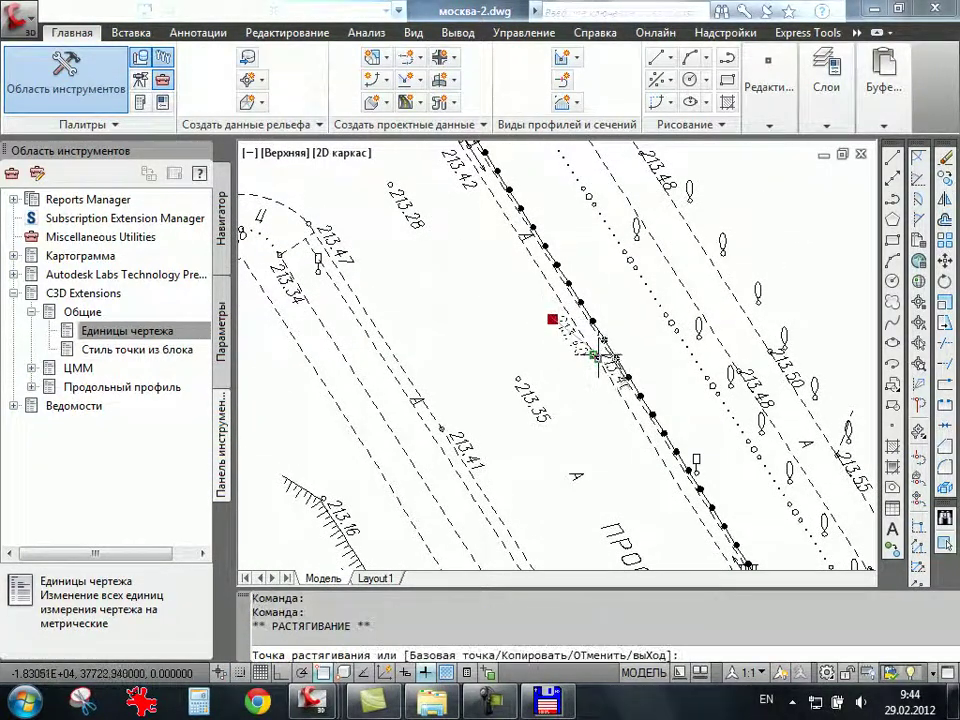
pyautogui.click(598, 352)
# Move the label near the intersection and the 213.23 label onto their survey points.
pyautogui.moveTo(506, 251); pyautogui.dragTo(626, 446, button='middle')
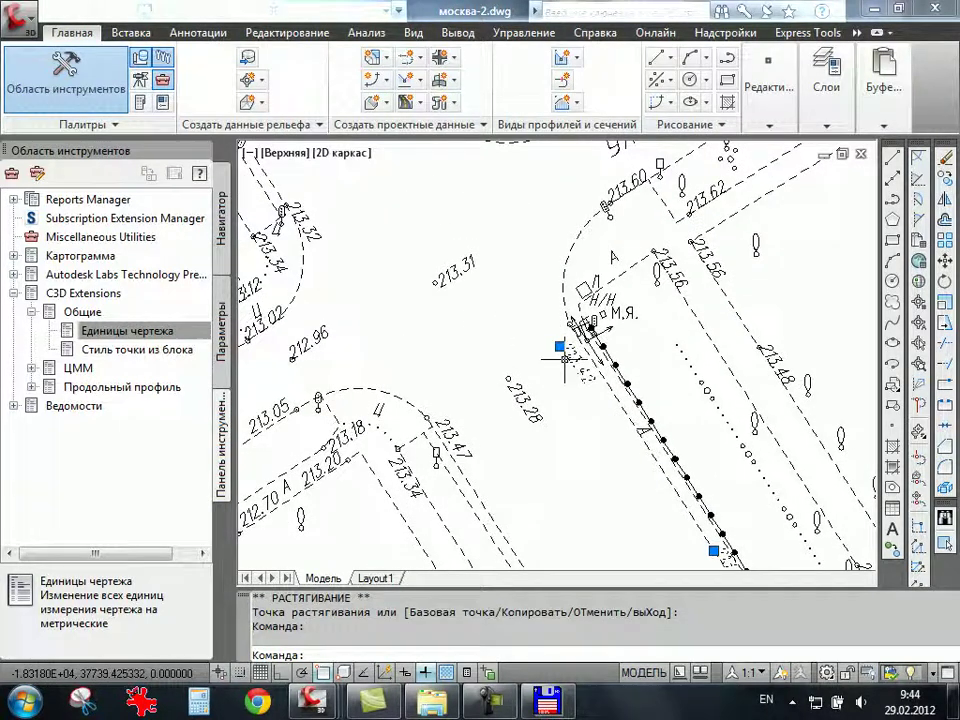
pyautogui.scroll(3, 564, 357)
pyautogui.click(548, 329)
pyautogui.click(574, 266)
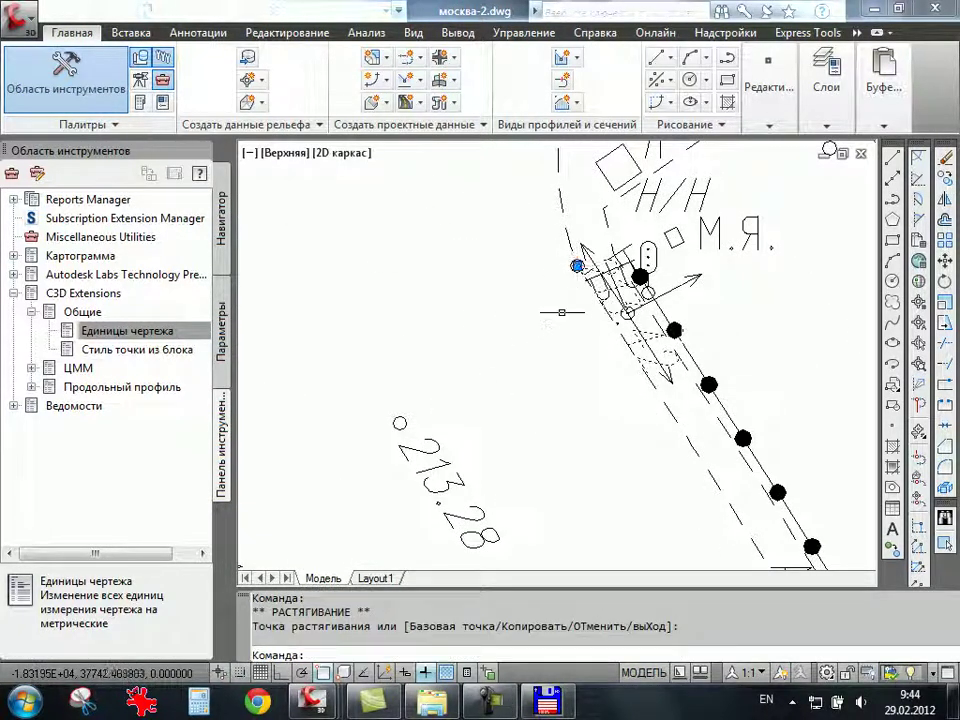
pyautogui.scroll(-2, 590, 330)
pyautogui.scroll(-2, 606, 388)
pyautogui.moveTo(615, 549); pyautogui.dragTo(585, 445, button='middle')
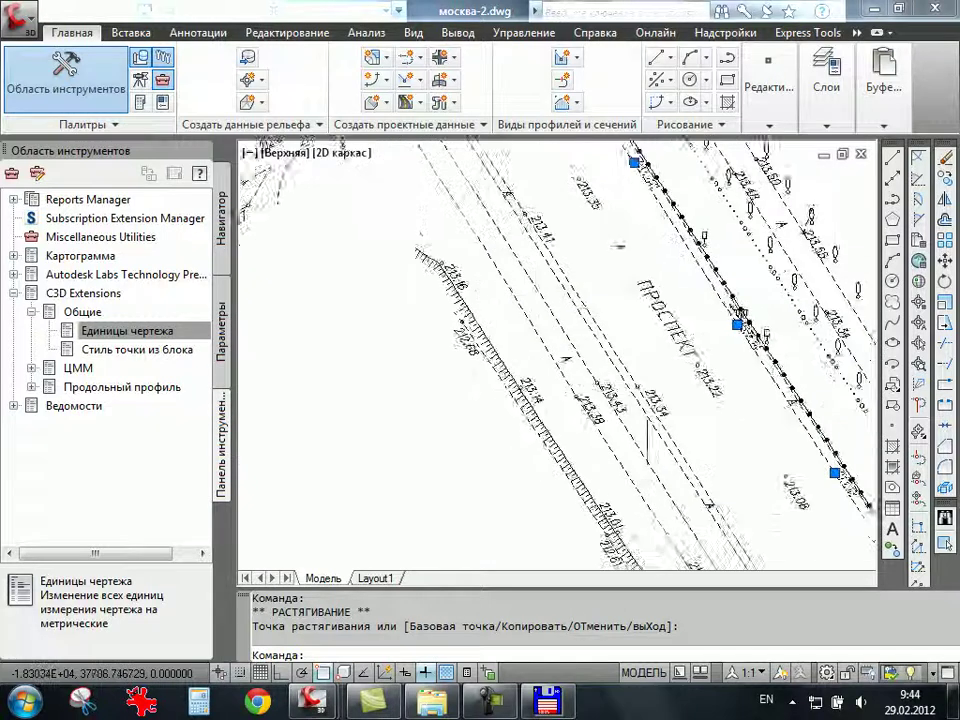
pyautogui.scroll(3, 585, 445)
pyautogui.click(590, 440)
pyautogui.click(568, 452)
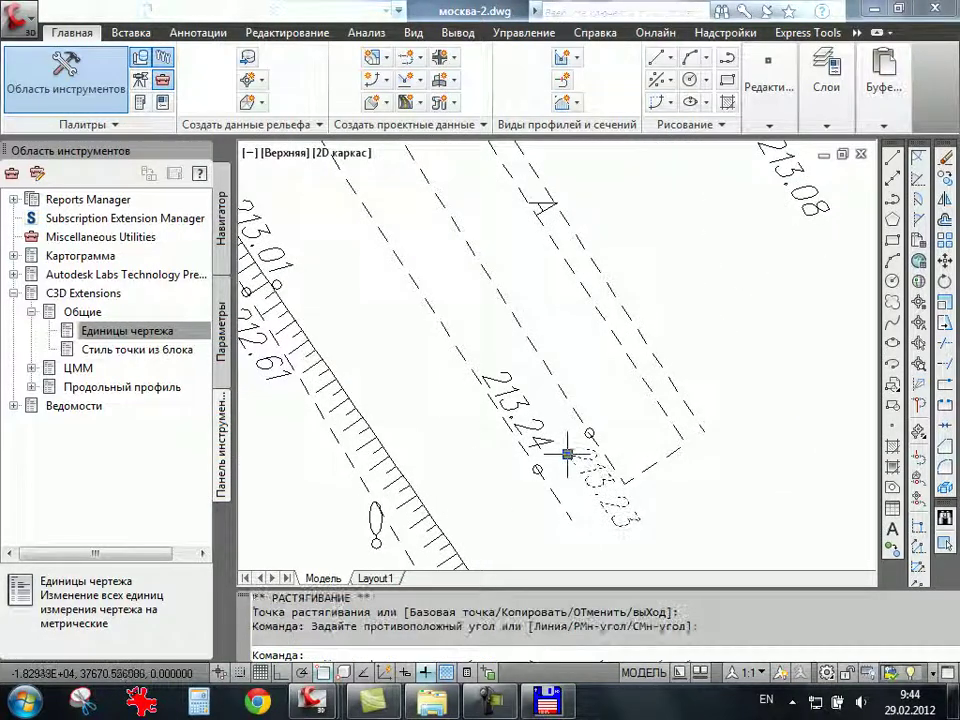
pyautogui.click(568, 454)
pyautogui.click(589, 433)
# Move 213.24 and the two labels beside the hatched edge onto their survey points.
pyautogui.click(530, 440)
pyautogui.click(482, 375)
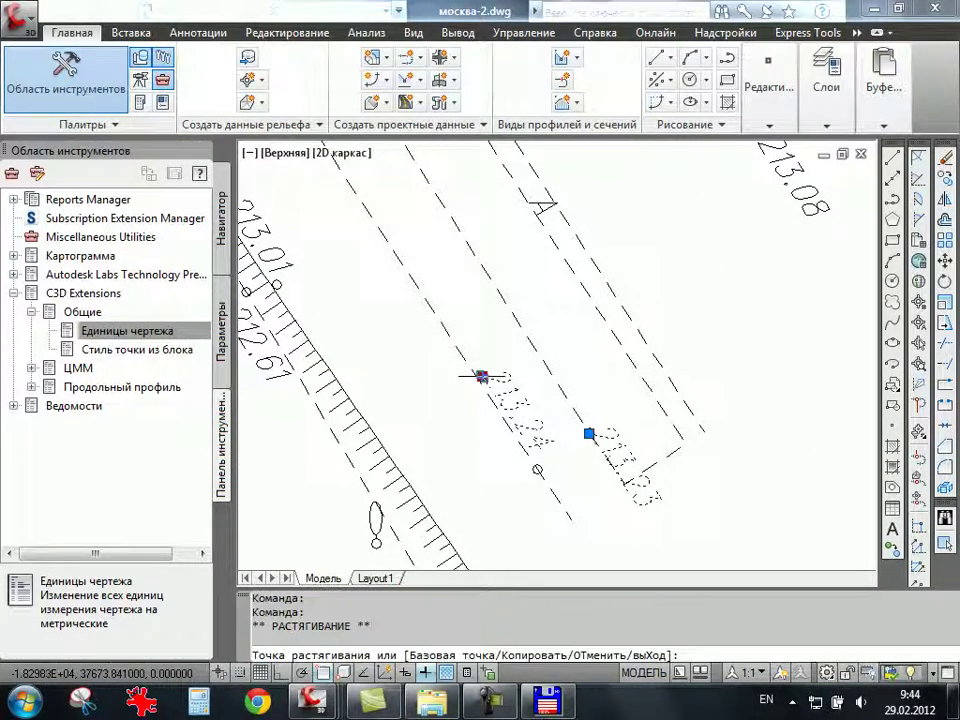
pyautogui.click(535, 469)
pyautogui.scroll(-3, 377, 390)
pyautogui.scroll(2, 407, 392)
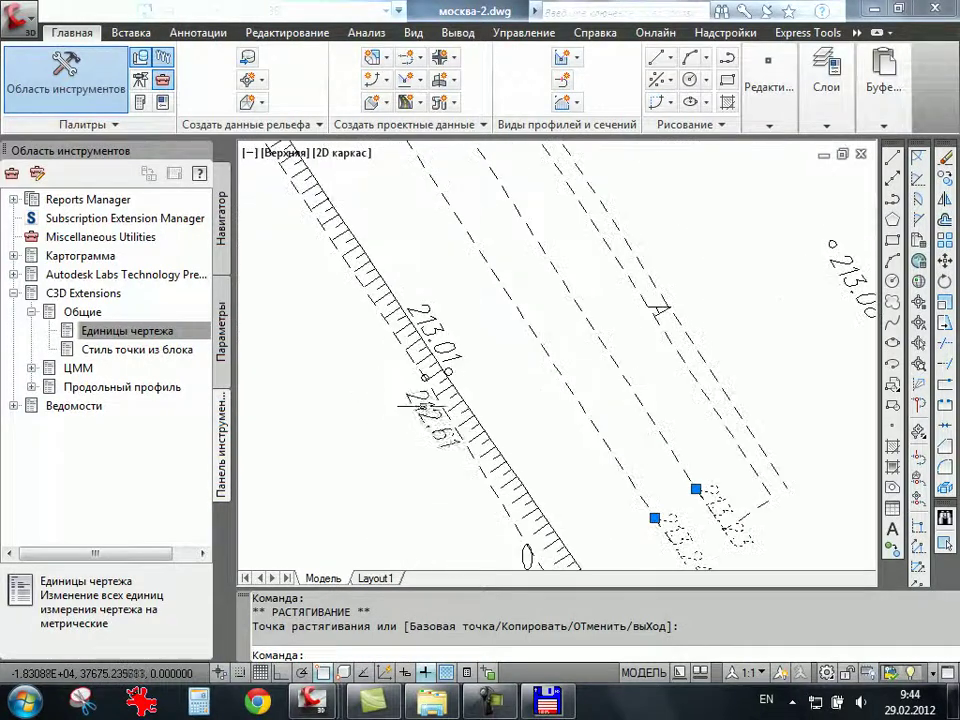
pyautogui.click(407, 392)
pyautogui.click(407, 392)
pyautogui.click(424, 377)
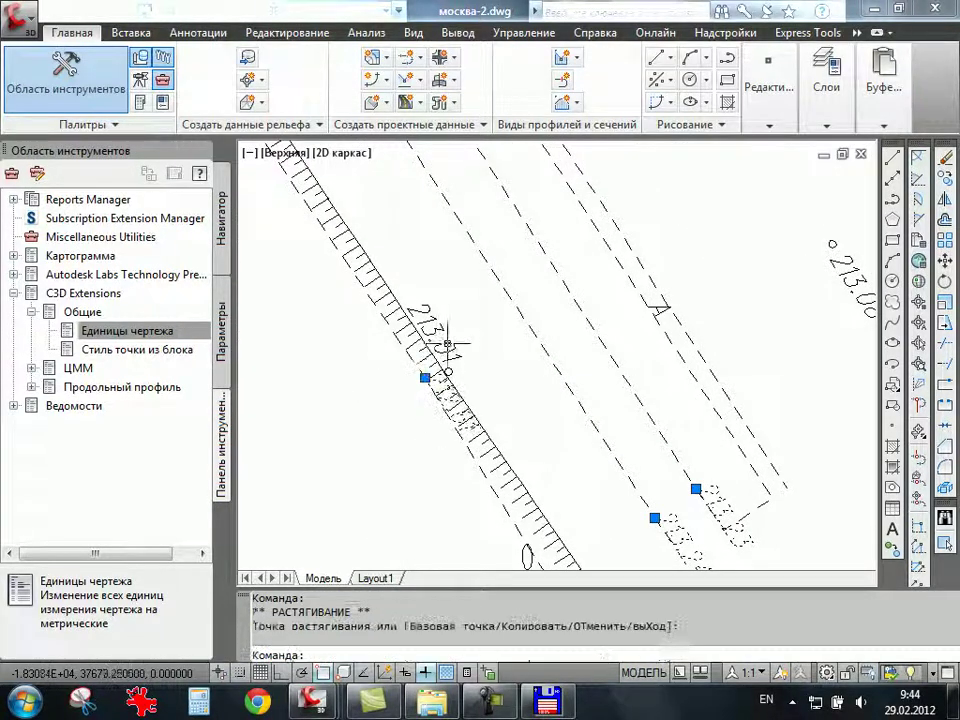
pyautogui.click(407, 309)
pyautogui.click(450, 381)
pyautogui.scroll(-2, 455, 383)
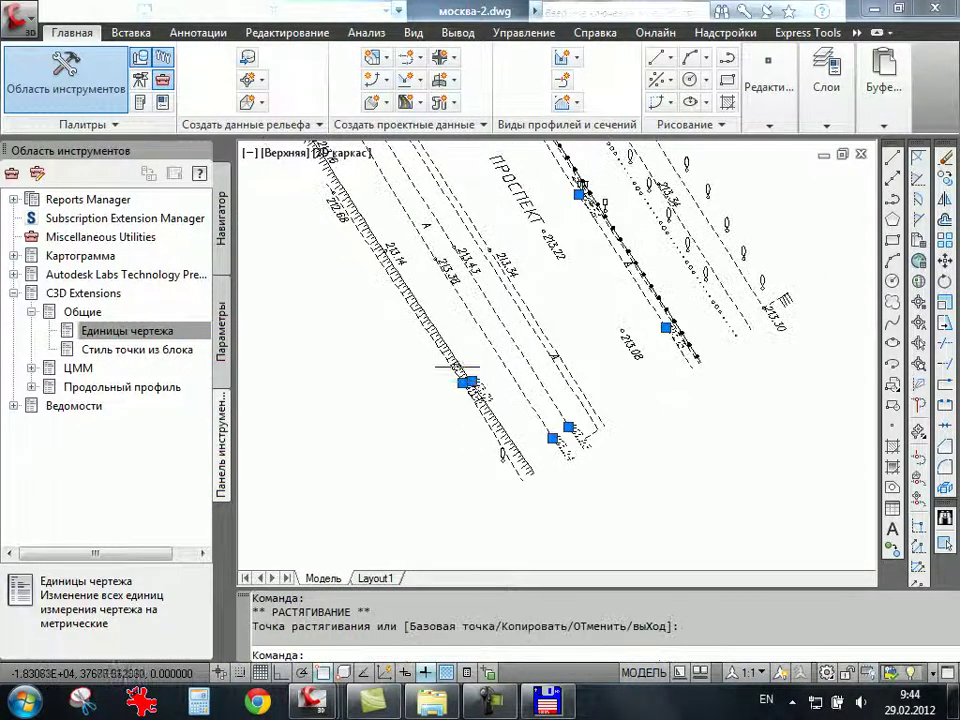
pyautogui.scroll(3, 535, 392)
# Reposition the 213.14, 212.68 and 213.16 elevation labels onto their survey points.
pyautogui.click(507, 352)
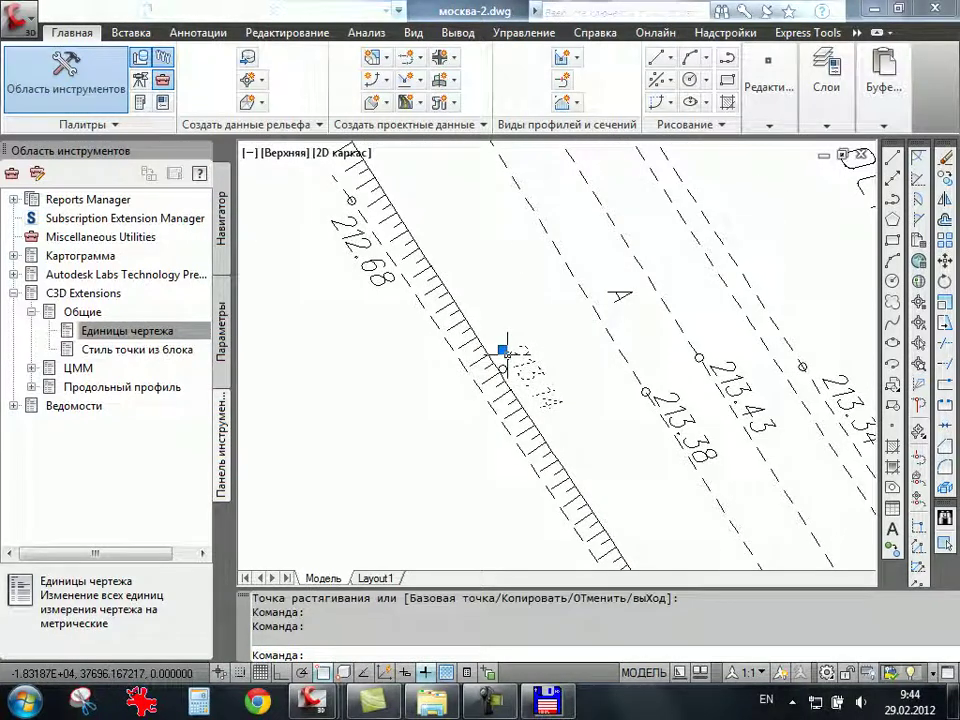
pyautogui.click(502, 350)
pyautogui.click(501, 368)
pyautogui.moveTo(332, 218)
pyautogui.mouseDown(button='middle')
pyautogui.moveTo(479, 383)
pyautogui.moveTo(574, 512)
pyautogui.mouseUp(button='middle')
pyautogui.click(479, 383)
pyautogui.click(479, 383)
pyautogui.click(499, 364)
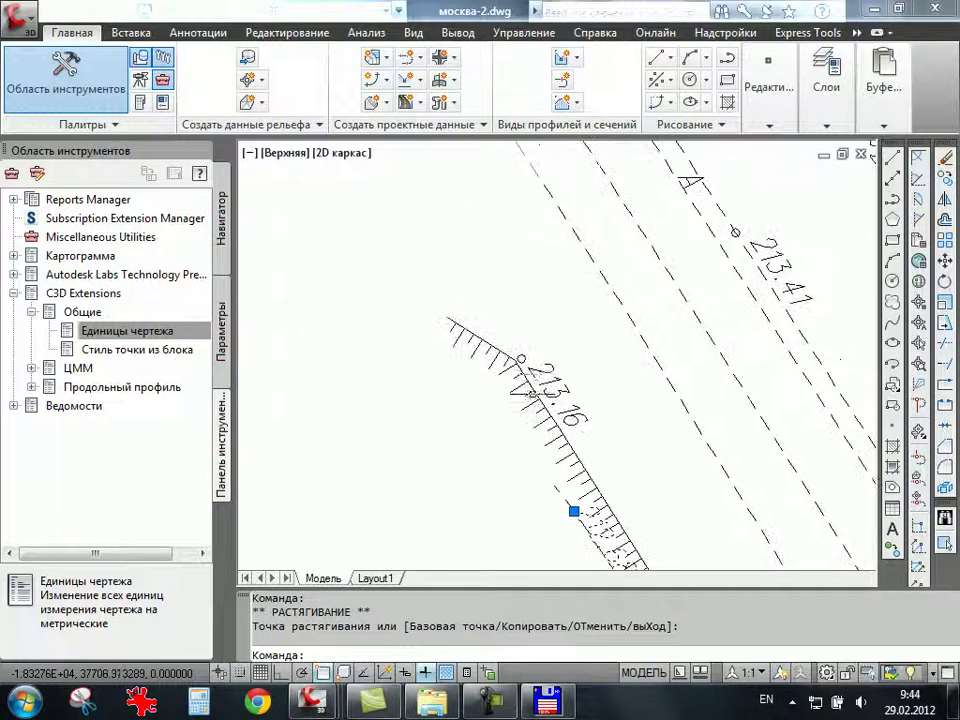
pyautogui.click(545, 371)
pyautogui.click(528, 368)
pyautogui.click(523, 358)
# Move the 213.38 and 213.43 elevation labels onto their survey points.
pyautogui.scroll(-2, 523, 358)
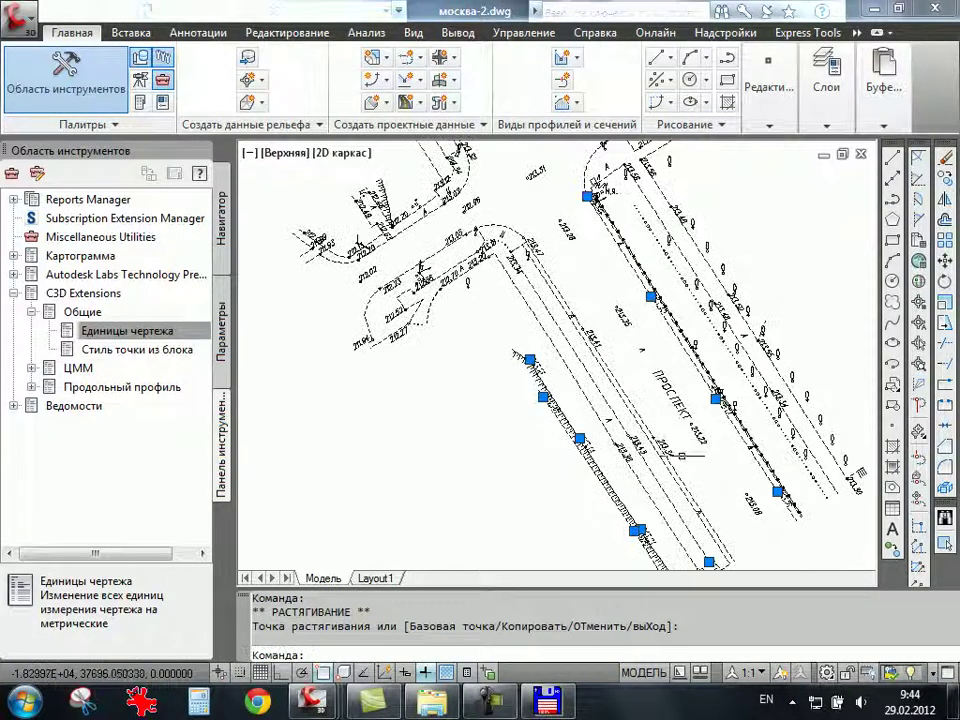
pyautogui.scroll(2, 575, 403)
pyautogui.click(575, 403)
pyautogui.click(560, 390)
pyautogui.click(525, 364)
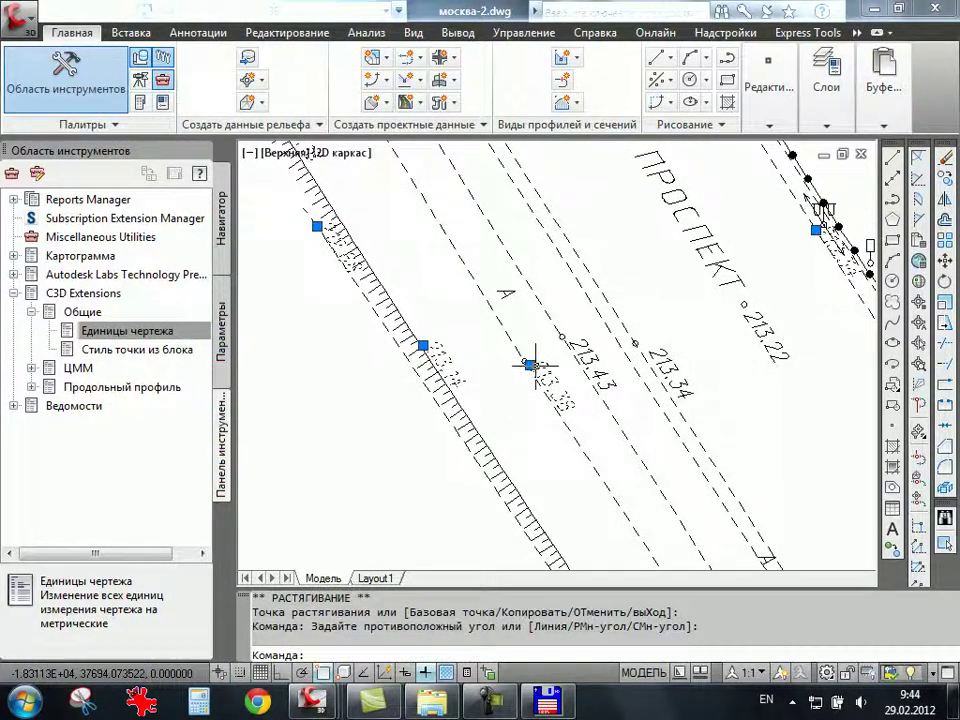
pyautogui.scroll(2, 524, 356)
pyautogui.click(521, 366)
pyautogui.click(509, 357)
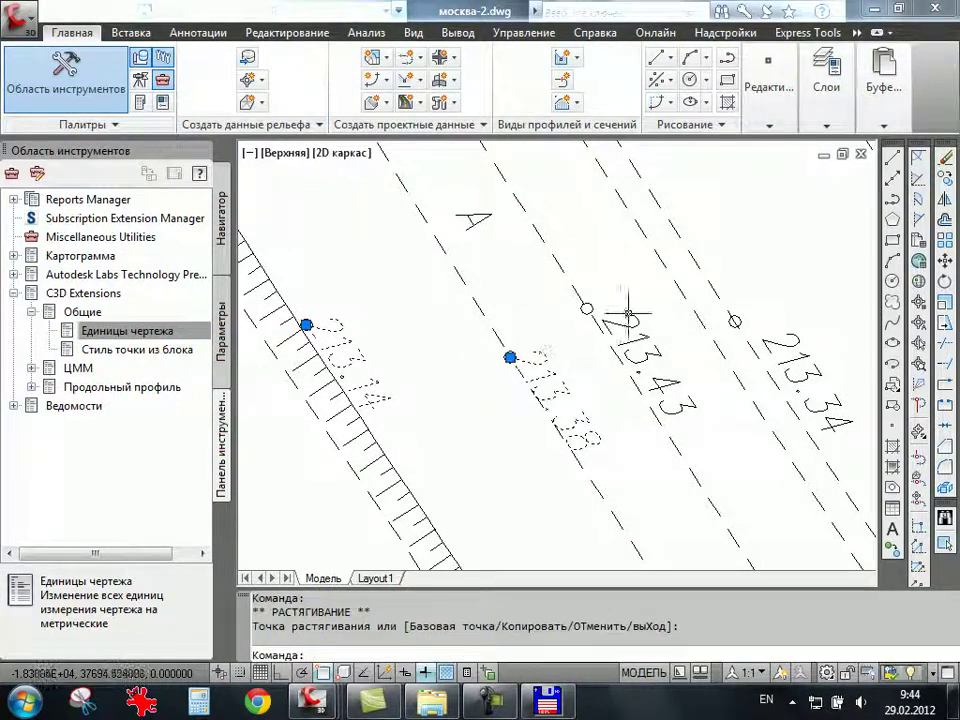
pyautogui.click(600, 320)
pyautogui.click(601, 320)
pyautogui.click(588, 308)
# Place the 213.34 label on its survey point, then refine its position precisely.
pyautogui.click(735, 321)
pyautogui.click(735, 322)
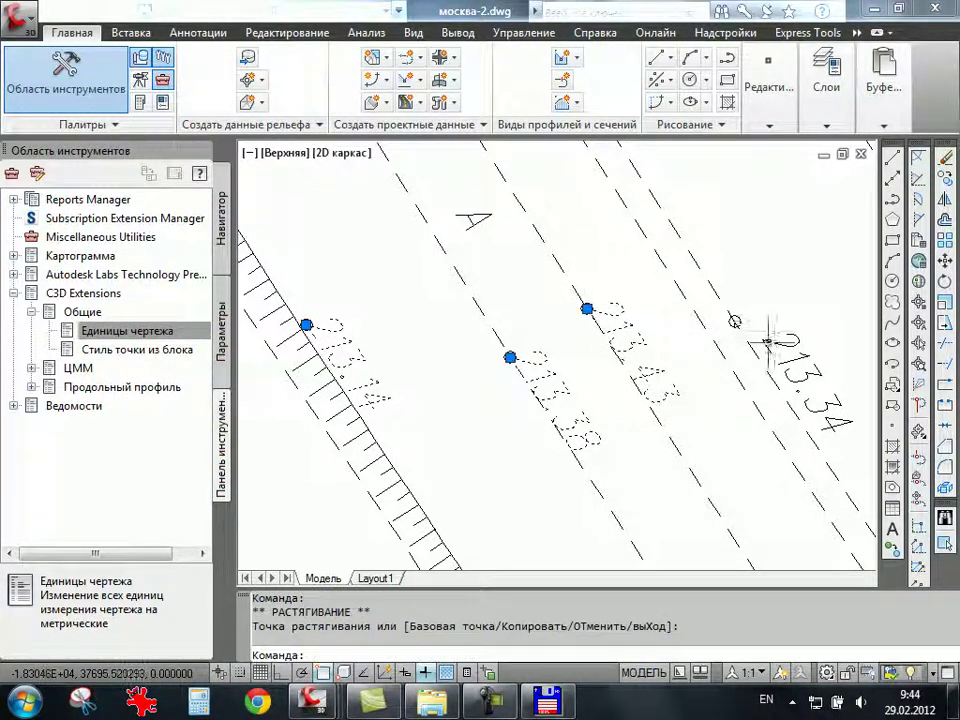
pyautogui.click(740, 320)
pyautogui.scroll(-3, 740, 330)
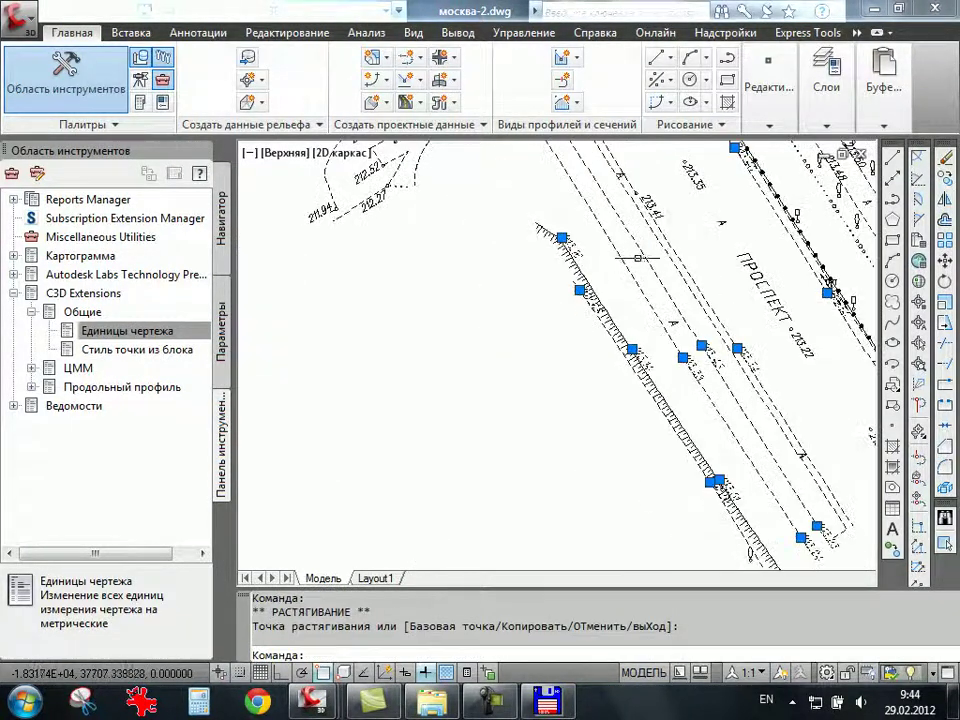
pyautogui.moveTo(620, 350); pyautogui.dragTo(720, 340, button='middle')
pyautogui.scroll(3, 657, 325)
pyautogui.click(634, 321)
pyautogui.click(625, 317)
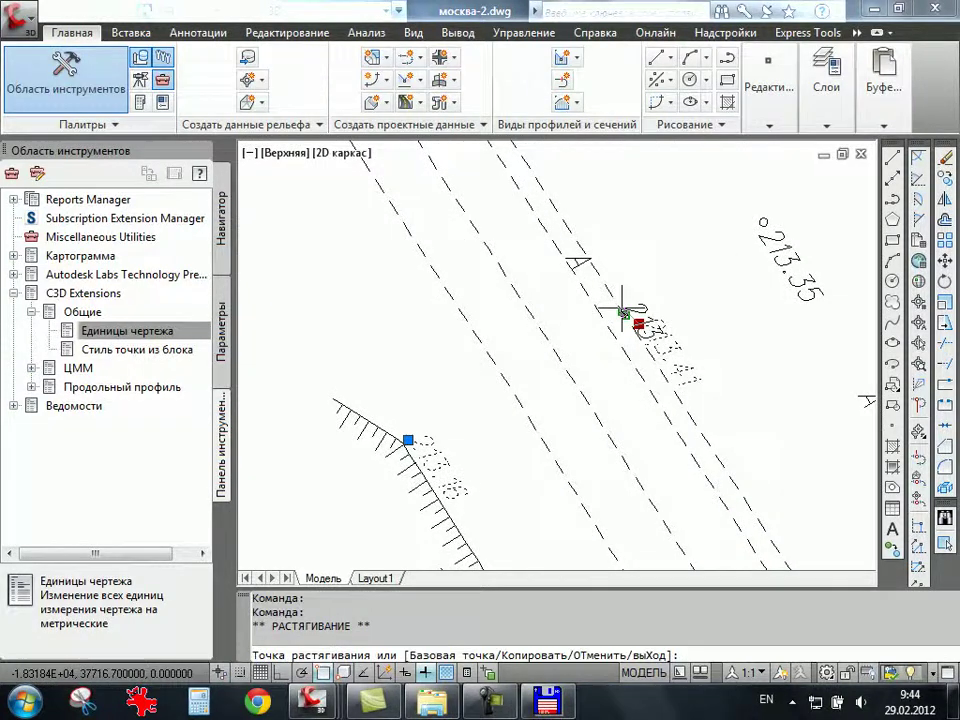
pyautogui.click(623, 315)
pyautogui.scroll(-5, 663, 318)
pyautogui.scroll(5, 663, 318)
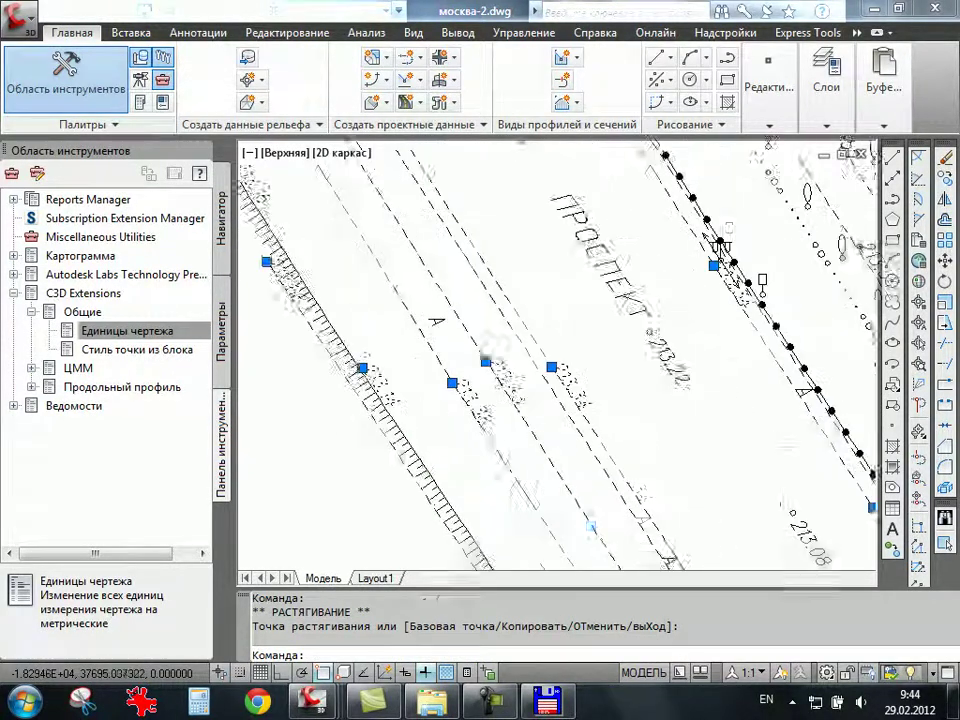
# Window-select the next road label and move it onto its survey point.
pyautogui.moveTo(840, 600); pyautogui.dragTo(678, 410, button='middle')
pyautogui.click(655, 385)
pyautogui.click(580, 396)
pyautogui.click(700, 420)
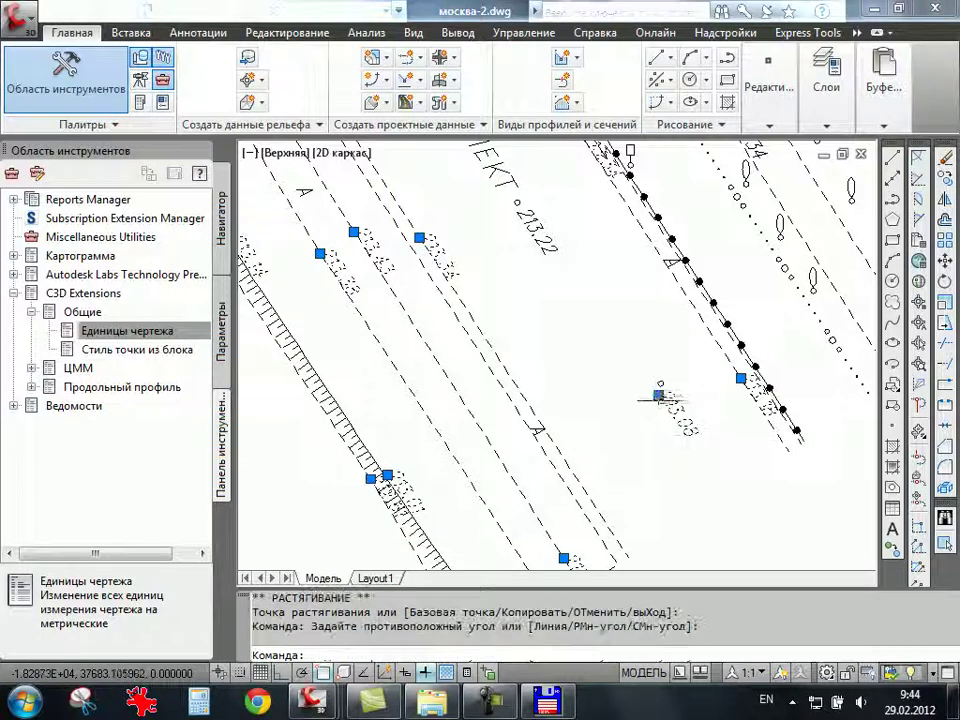
pyautogui.click(660, 393)
pyautogui.click(658, 393)
# Stretch the 213.22 and 213.35 labels onto their survey point nodes.
pyautogui.moveTo(533, 259); pyautogui.dragTo(643, 414, button='middle')
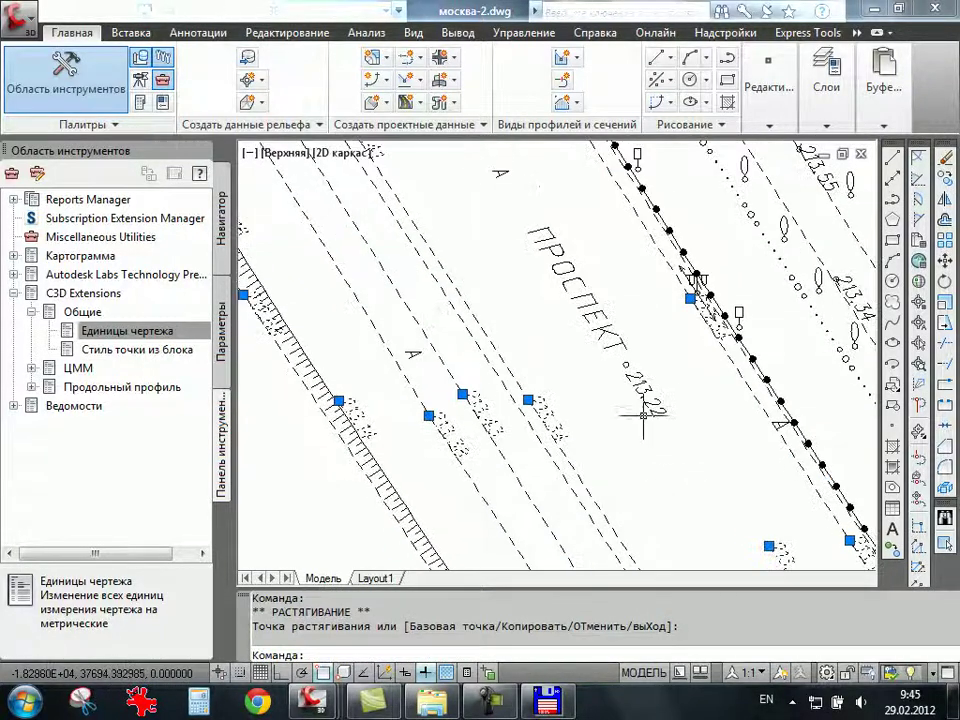
pyautogui.scroll(2, 626, 375)
pyautogui.click(619, 373)
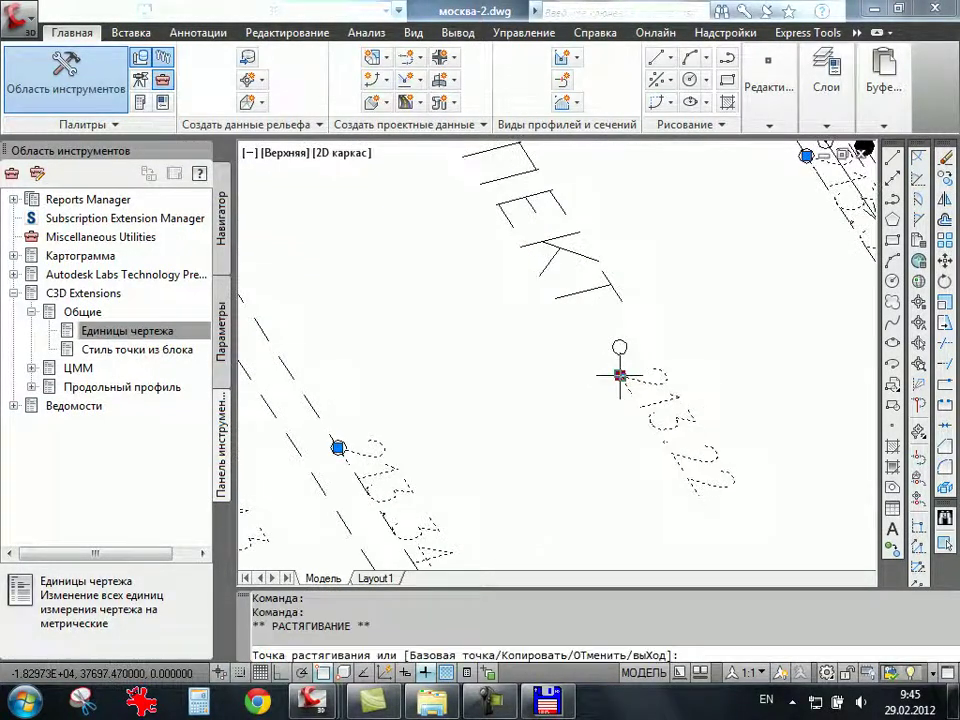
pyautogui.click(619, 345)
pyautogui.scroll(-4, 623, 398)
pyautogui.scroll(3, 548, 285)
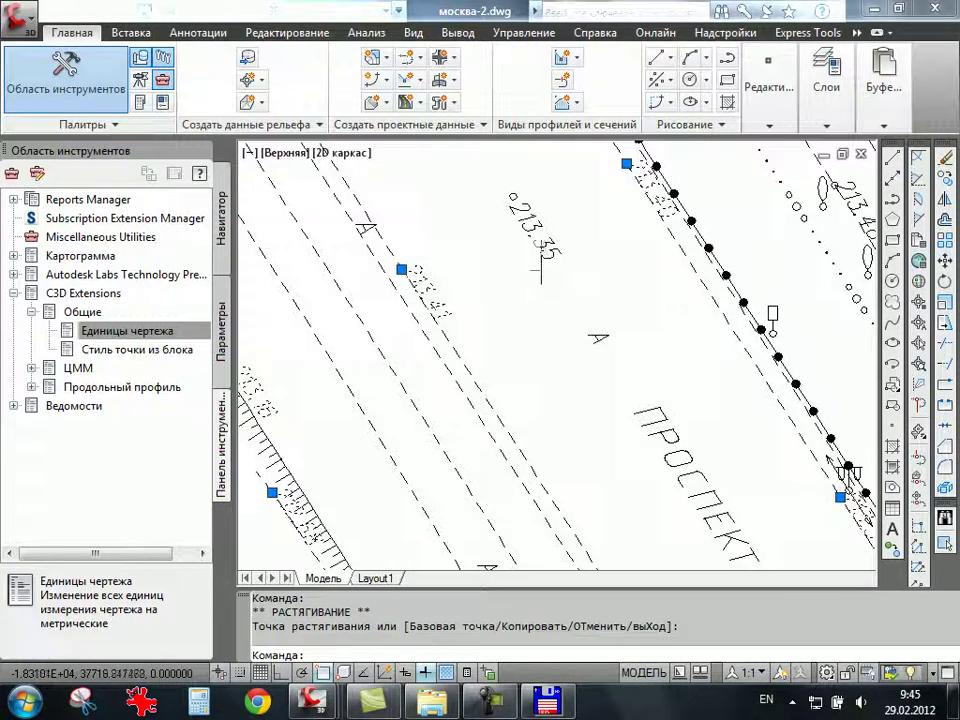
pyautogui.scroll(2, 600, 340)
pyautogui.scroll(3, 630, 370)
pyautogui.click(640, 380)
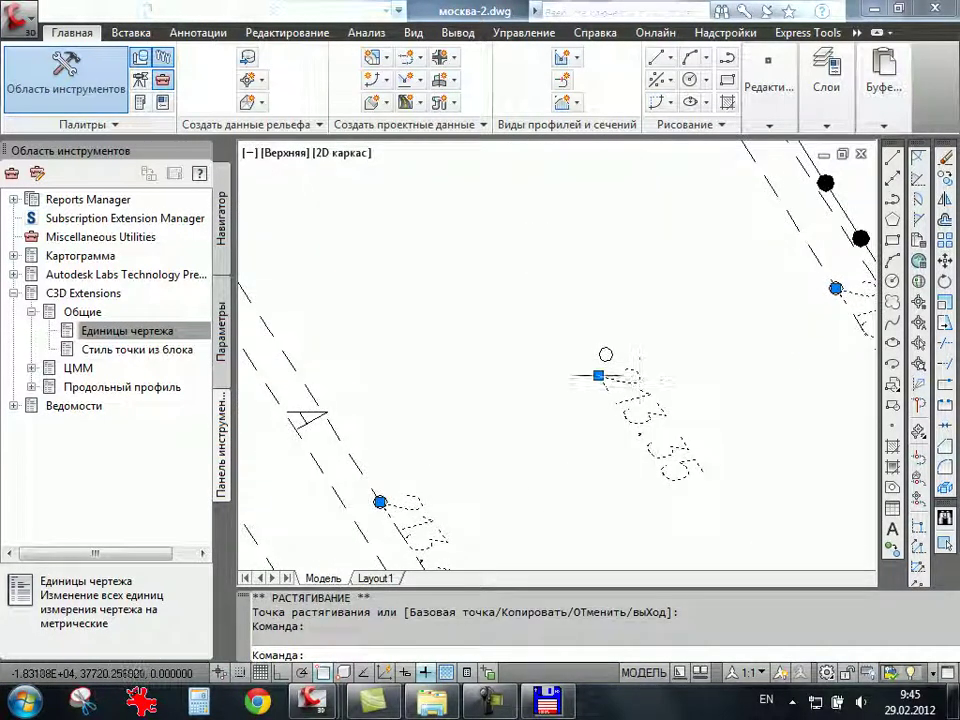
pyautogui.click(598, 375)
pyautogui.click(606, 352)
pyautogui.scroll(-5, 630, 385)
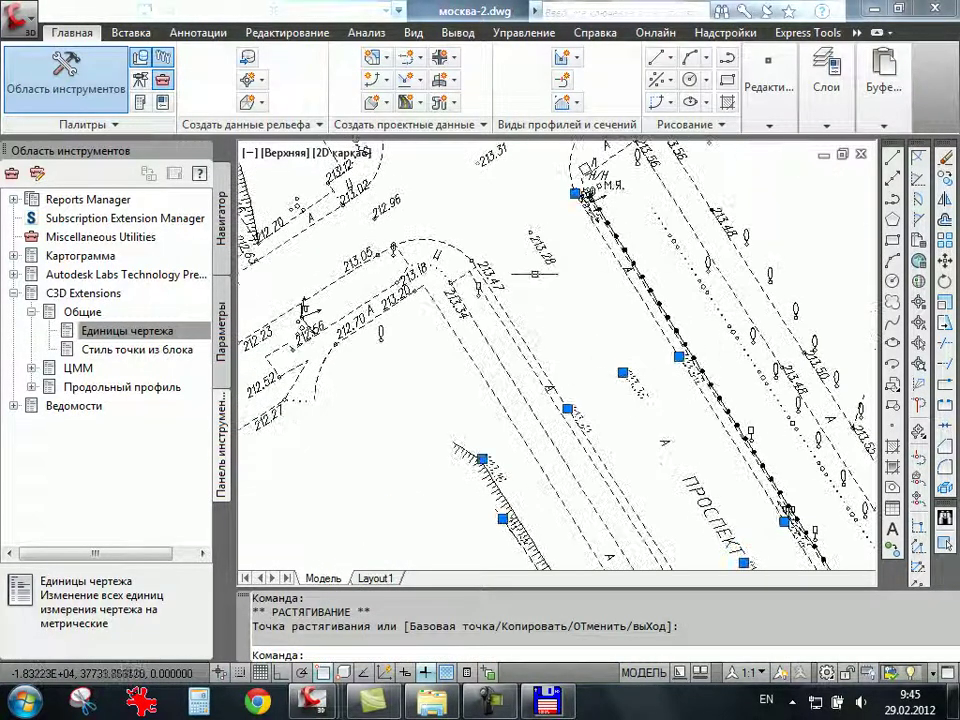
# Stretch the 213.28 and 213.47 elevation labels onto their survey points.
pyautogui.scroll(3, 513, 233)
pyautogui.scroll(2, 513, 233)
pyautogui.scroll(1, 513, 233)
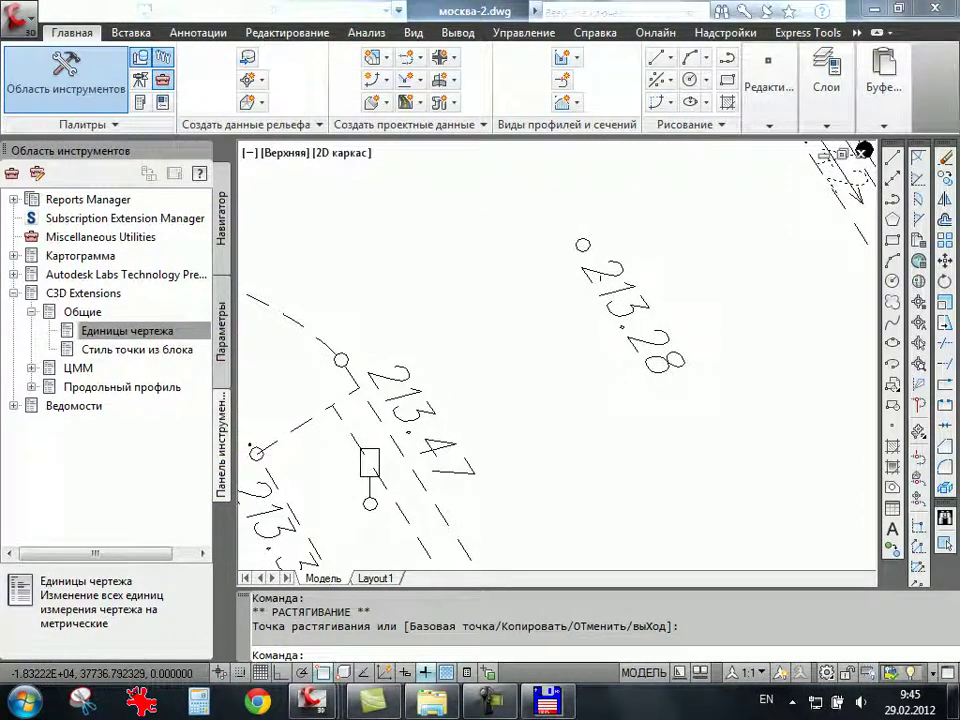
pyautogui.click(590, 268)
pyautogui.click(581, 266)
pyautogui.click(581, 247)
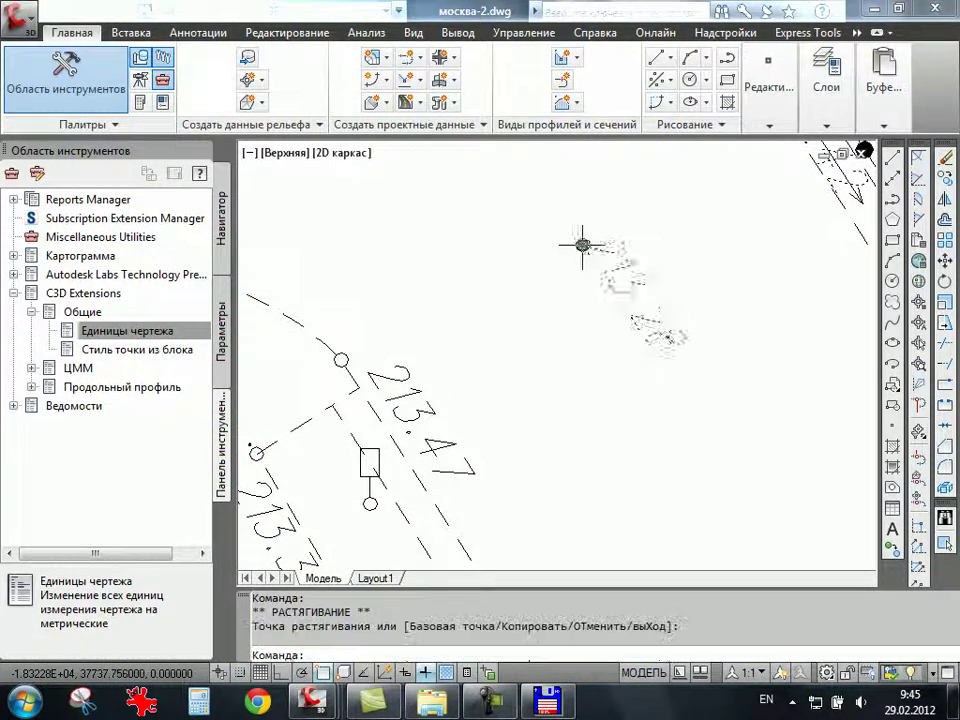
pyautogui.scroll(-3, 435, 352)
pyautogui.scroll(3, 260, 360)
pyautogui.click(600, 385)
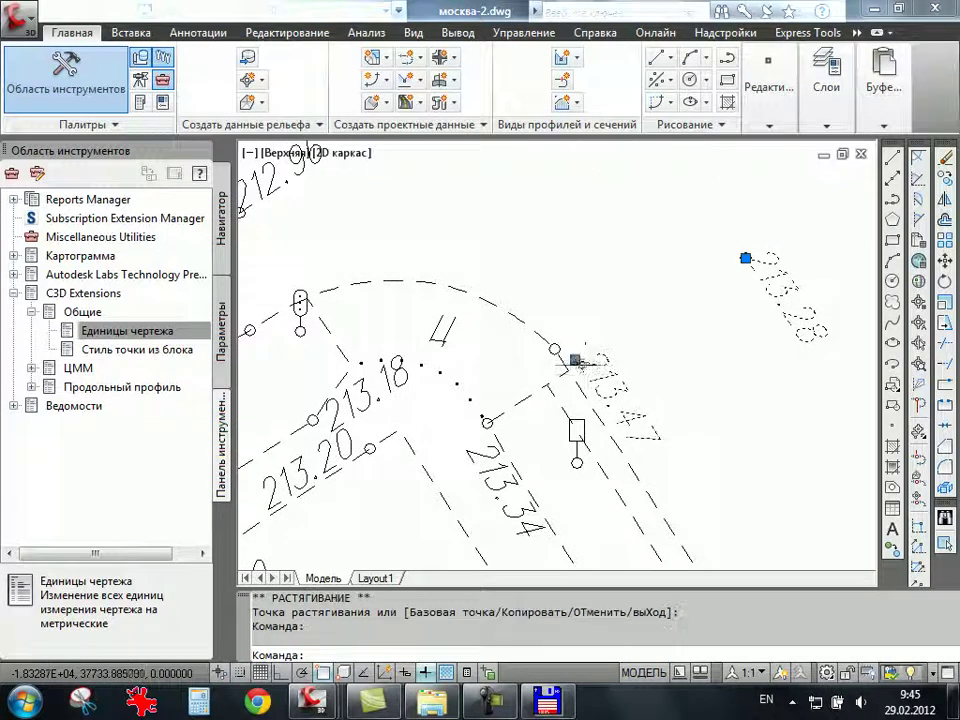
pyautogui.click(575, 358)
pyautogui.click(556, 350)
# Move the 213.31 and 213.05 labels by their grips onto their survey points.
pyautogui.scroll(-3, 553, 350)
pyautogui.scroll(2, 700, 380)
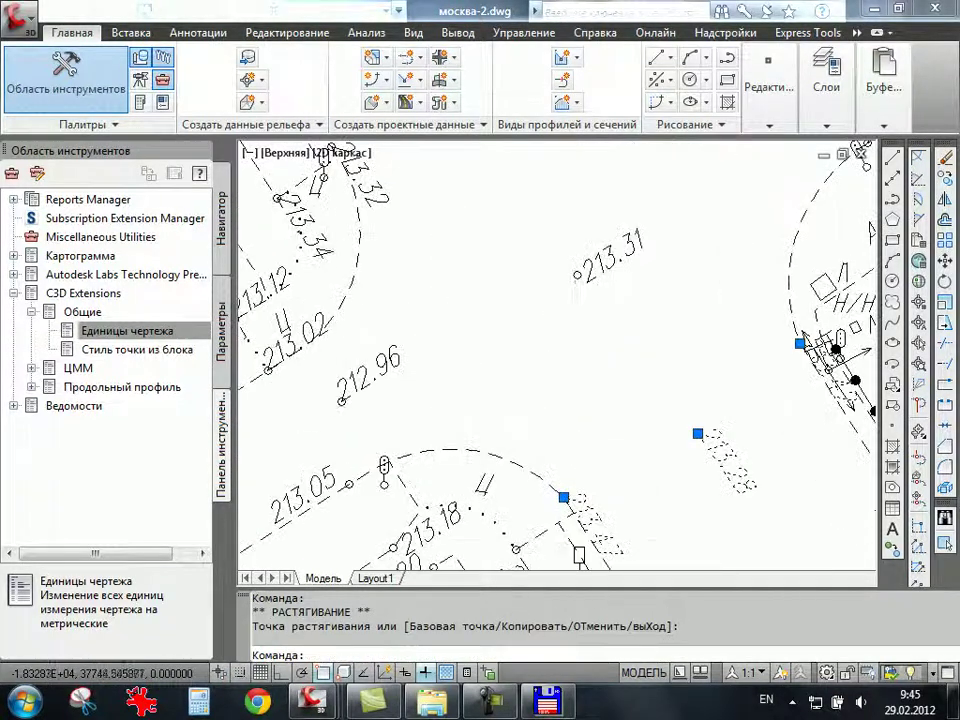
pyautogui.click(610, 256)
pyautogui.click(585, 277)
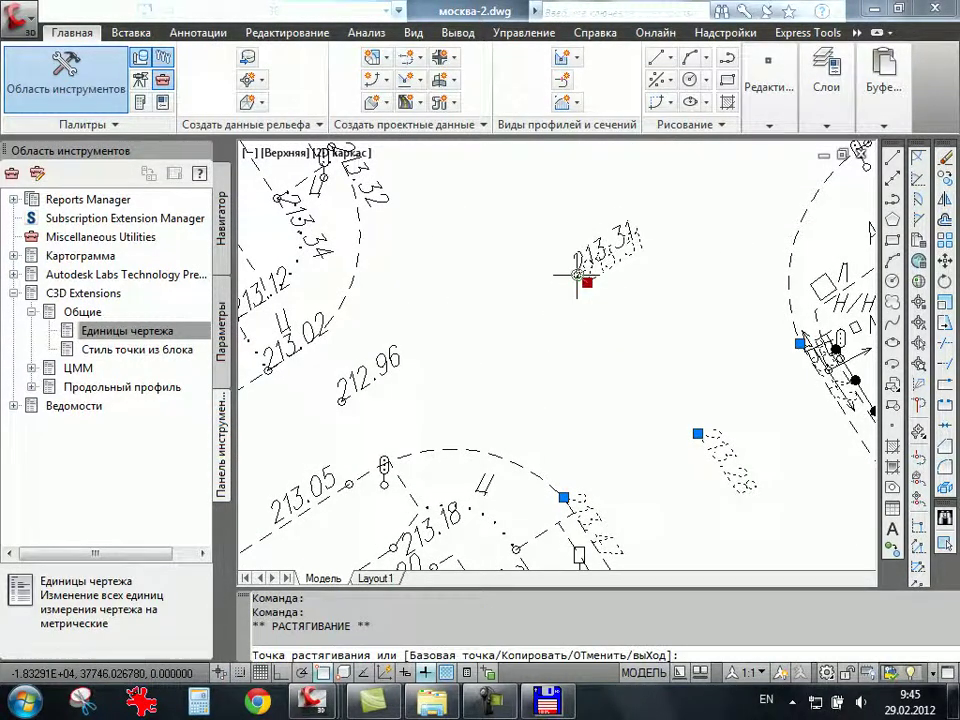
pyautogui.click(600, 260)
pyautogui.scroll(-3, 530, 315)
pyautogui.scroll(4, 462, 345)
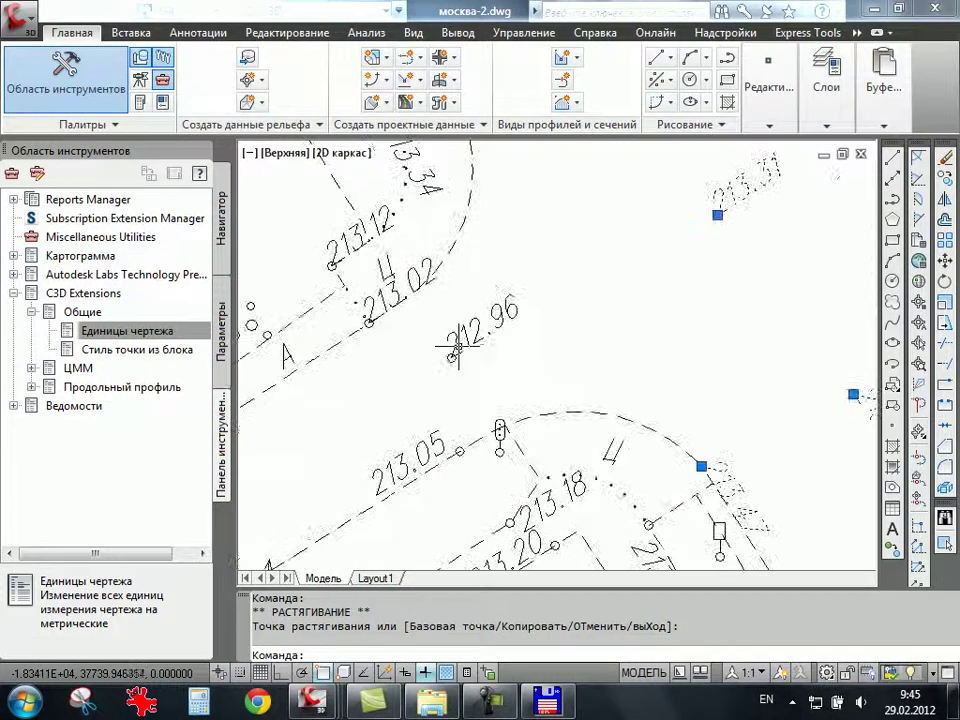
pyautogui.moveTo(398, 472); pyautogui.dragTo(458, 357, button='middle')
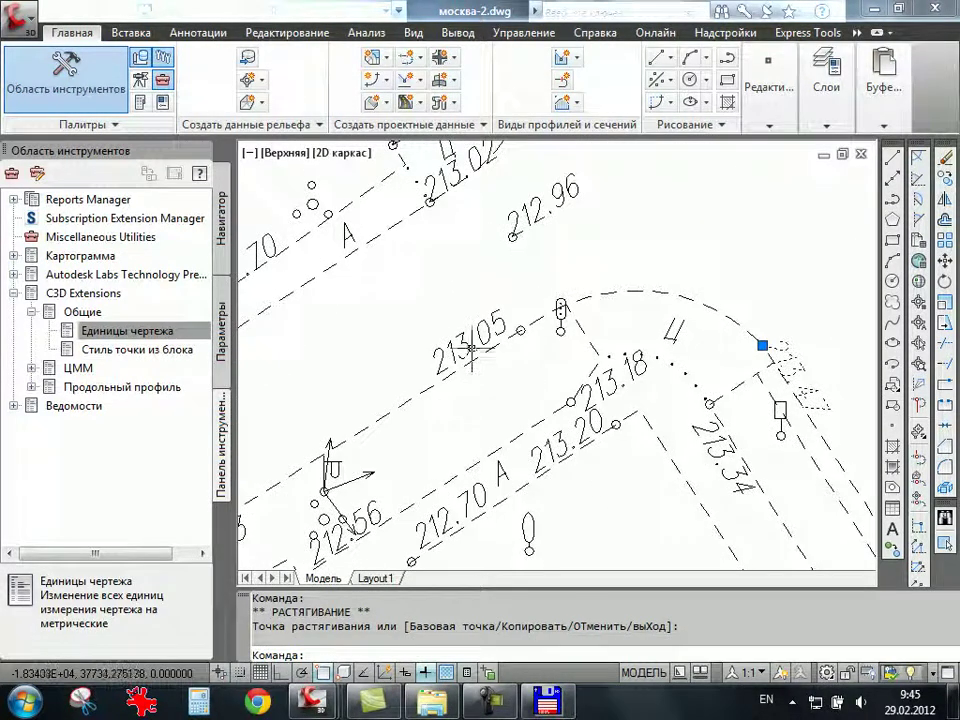
pyautogui.click(458, 357)
pyautogui.scroll(4, 516, 326)
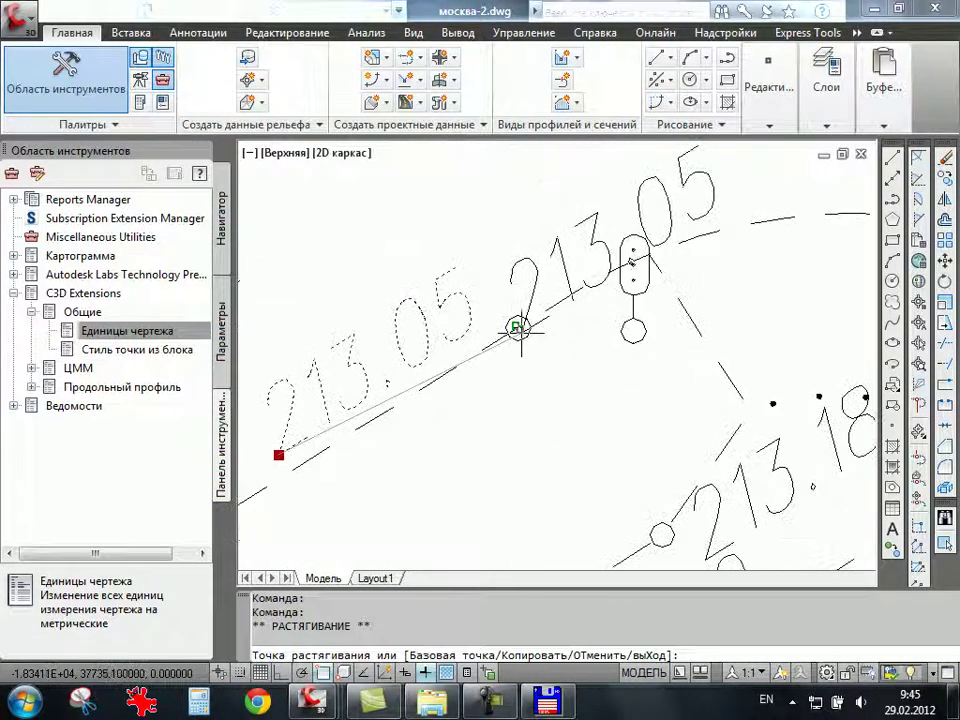
pyautogui.click(516, 326)
# Place the 213.18 and 213.20 elevation labels on their survey points.
pyautogui.scroll(-4, 516, 326)
pyautogui.scroll(4, 596, 420)
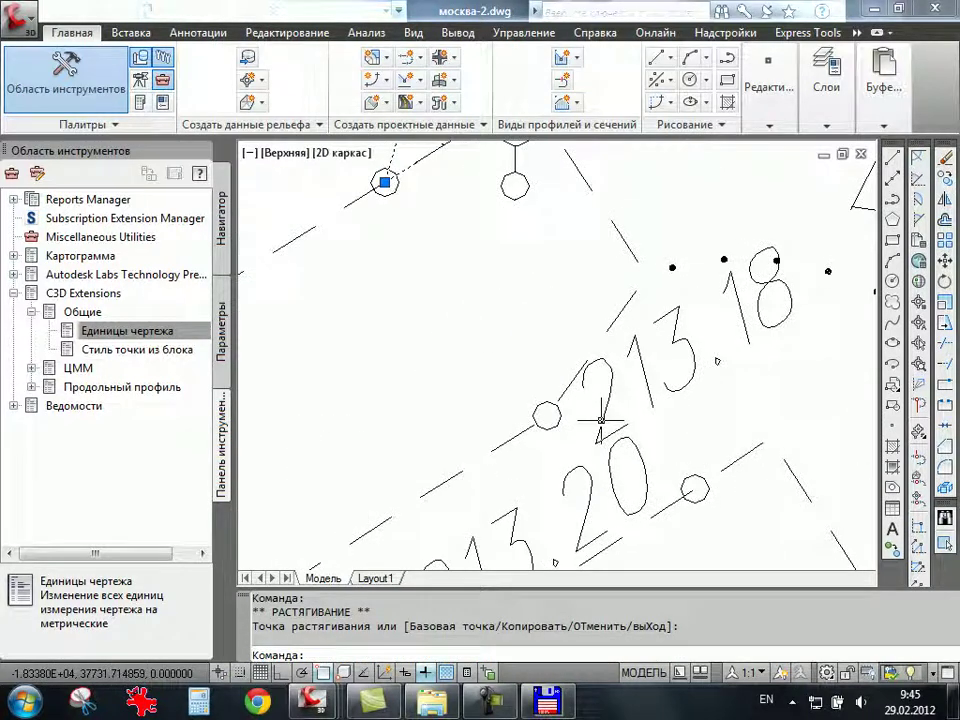
pyautogui.click(596, 443)
pyautogui.click(596, 443)
pyautogui.click(546, 411)
pyautogui.scroll(-4, 550, 405)
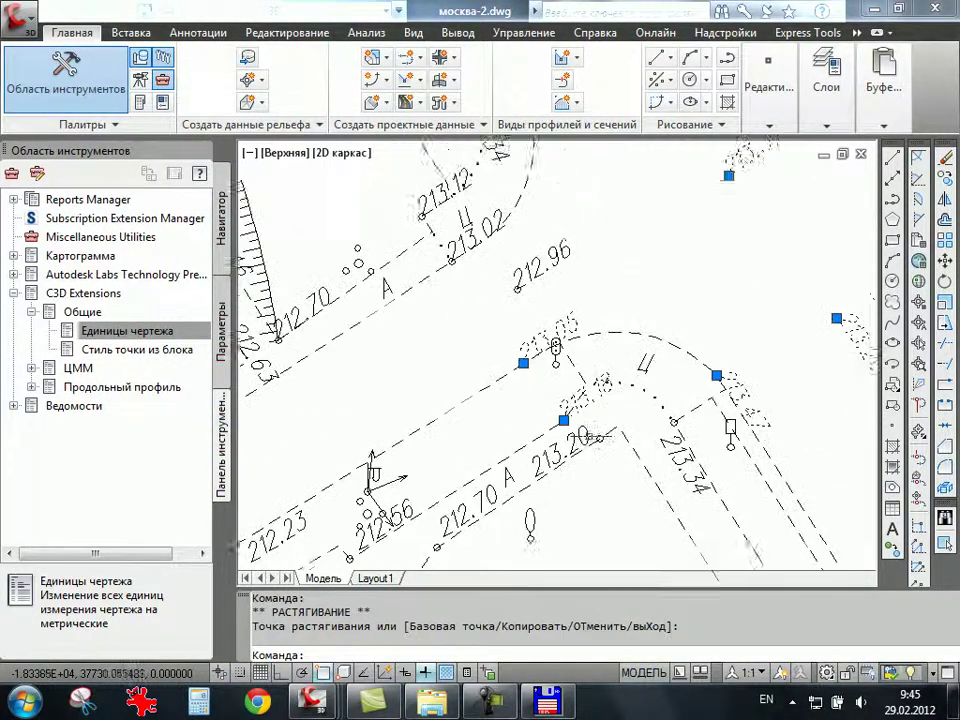
pyautogui.click(555, 420)
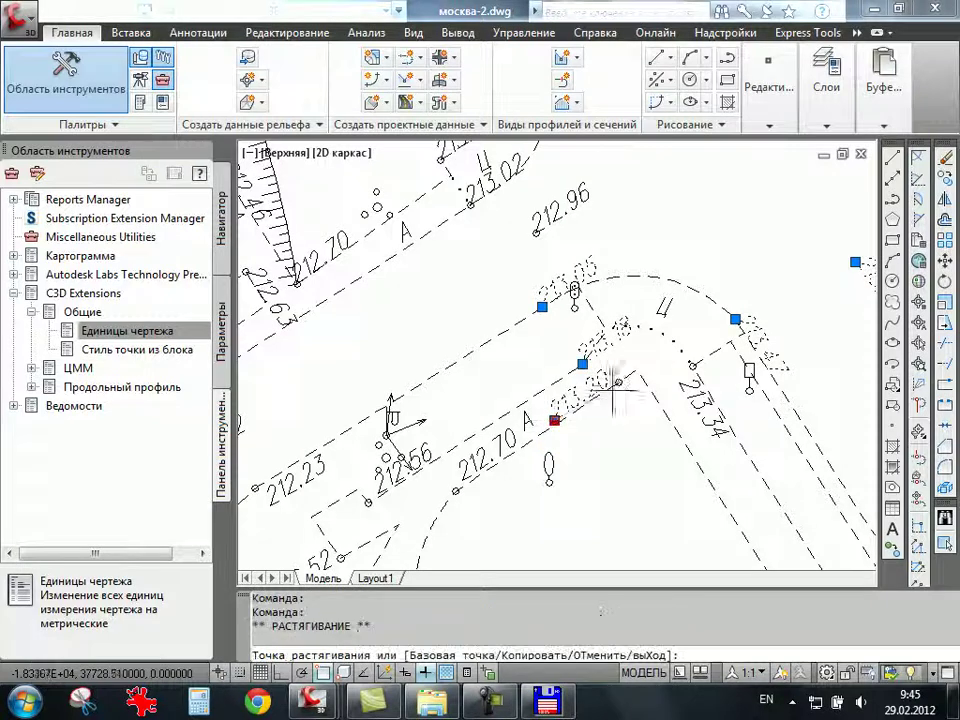
pyautogui.scroll(3, 615, 388)
pyautogui.click(613, 385)
# Pan along the corner and stretch labels 212.70 and 212.56 onto their points.
pyautogui.moveTo(525, 433); pyautogui.dragTo(700, 263, button='middle')
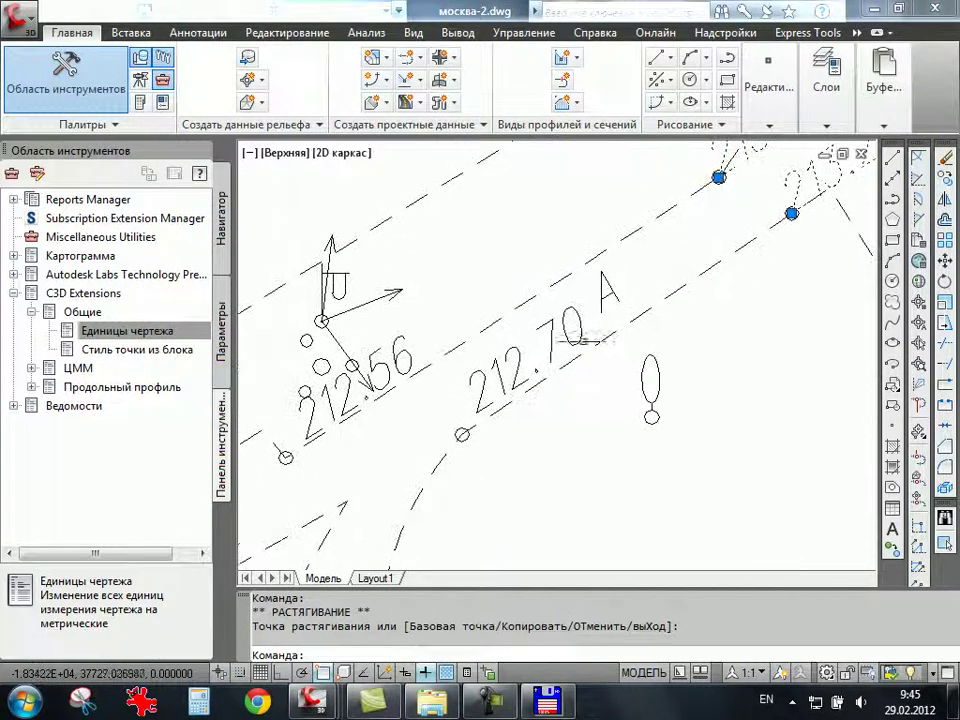
pyautogui.click(553, 350)
pyautogui.click(476, 409)
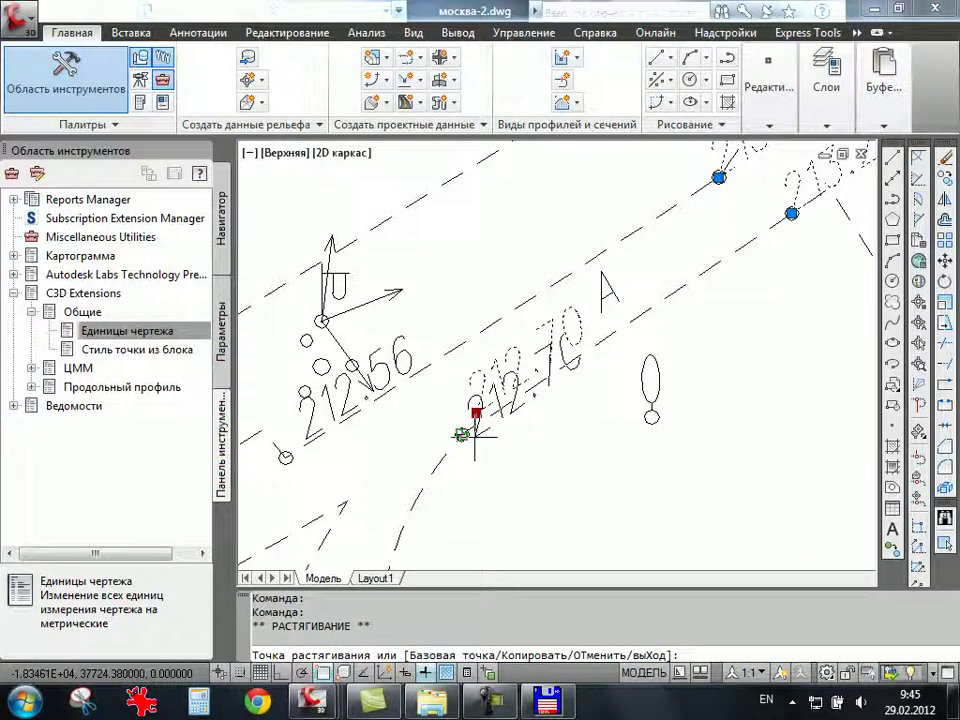
pyautogui.click(462, 434)
pyautogui.moveTo(392, 420); pyautogui.dragTo(525, 315, button='middle')
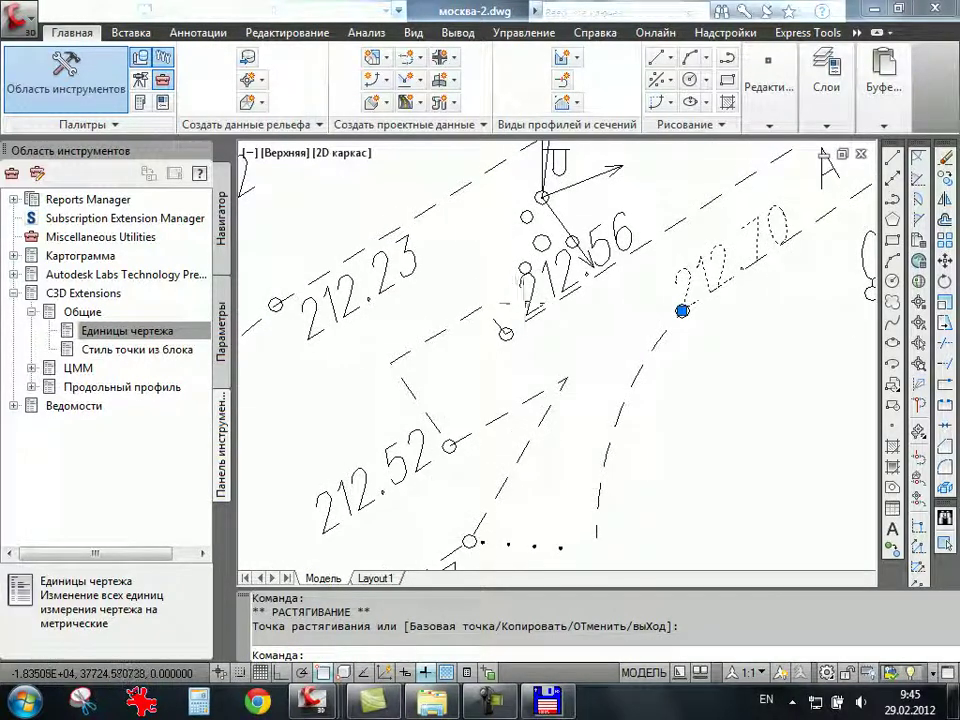
pyautogui.click(523, 315)
pyautogui.click(523, 315)
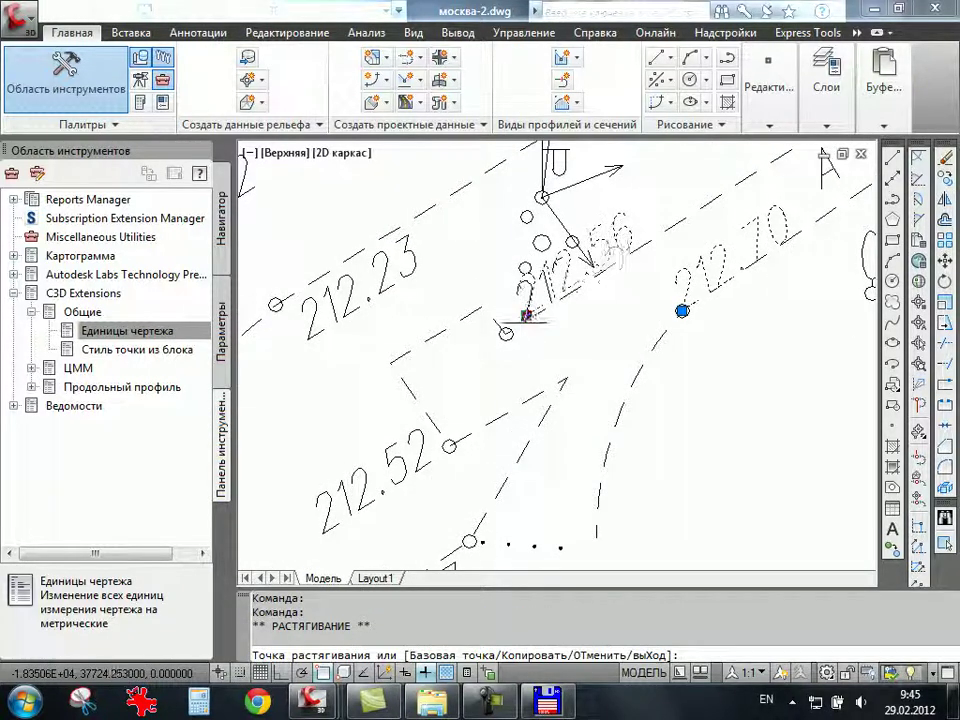
pyautogui.scroll(2, 500, 327)
pyautogui.click(497, 326)
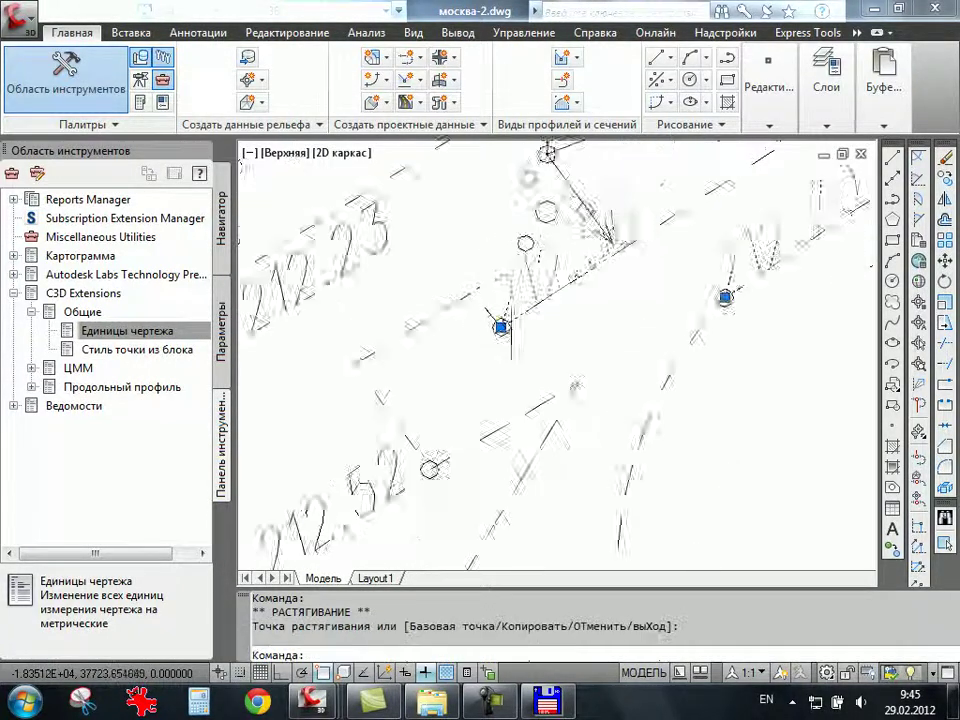
# Move labels 212.23 and 212.52 onto their survey points.
pyautogui.scroll(2, 407, 321)
pyautogui.click(396, 334)
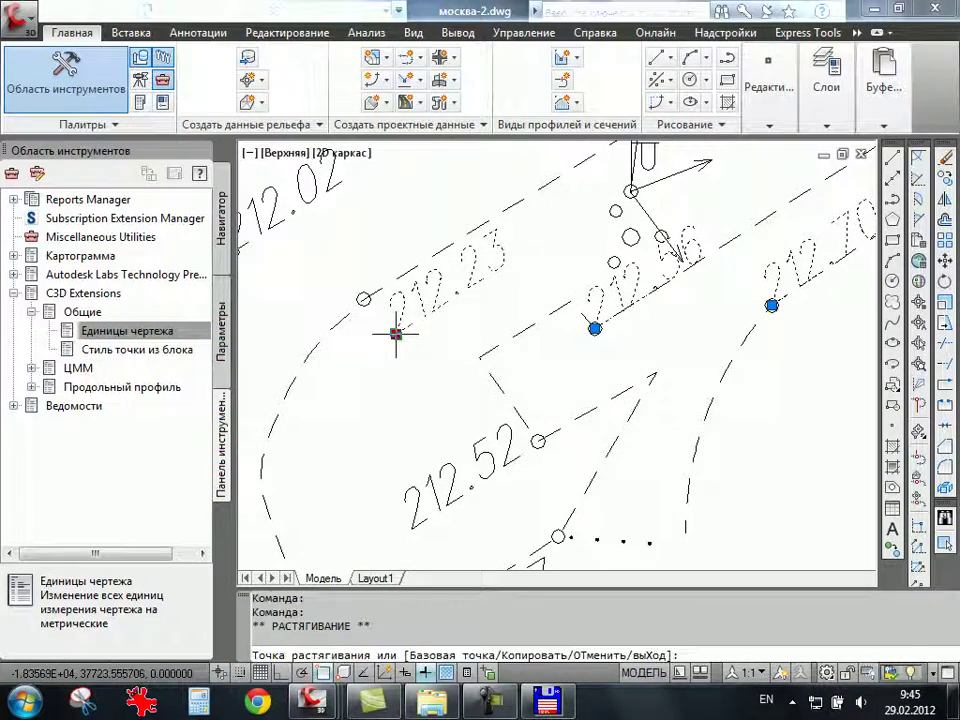
pyautogui.click(363, 298)
pyautogui.scroll(-3, 480, 300)
pyautogui.scroll(-1, 478, 334)
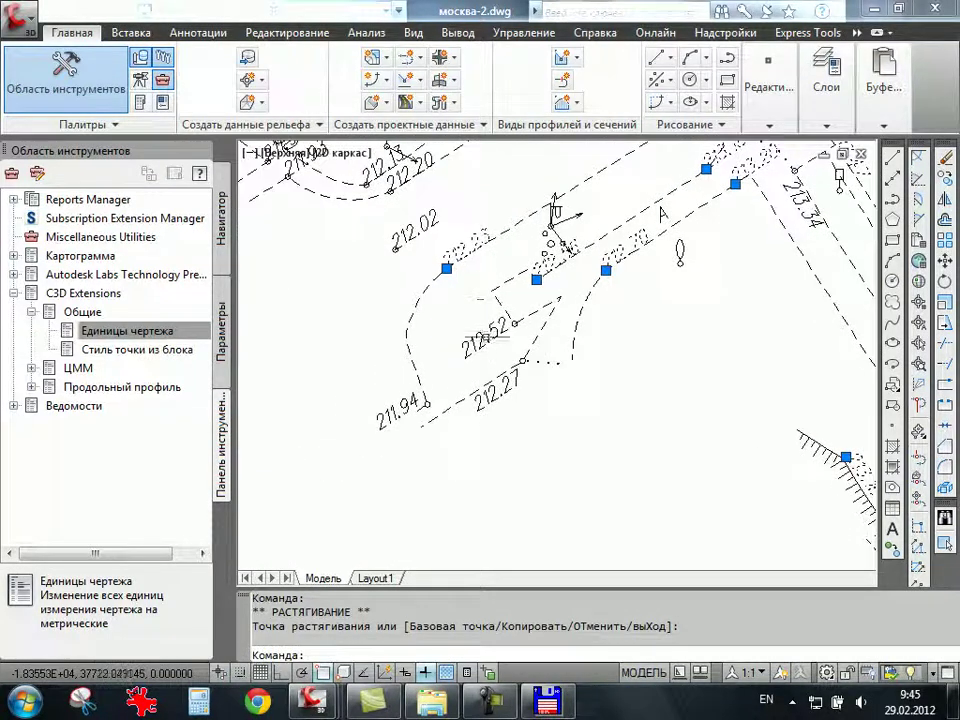
pyautogui.click(445, 330)
pyautogui.click(495, 370)
pyautogui.click(466, 358)
pyautogui.scroll(4, 526, 318)
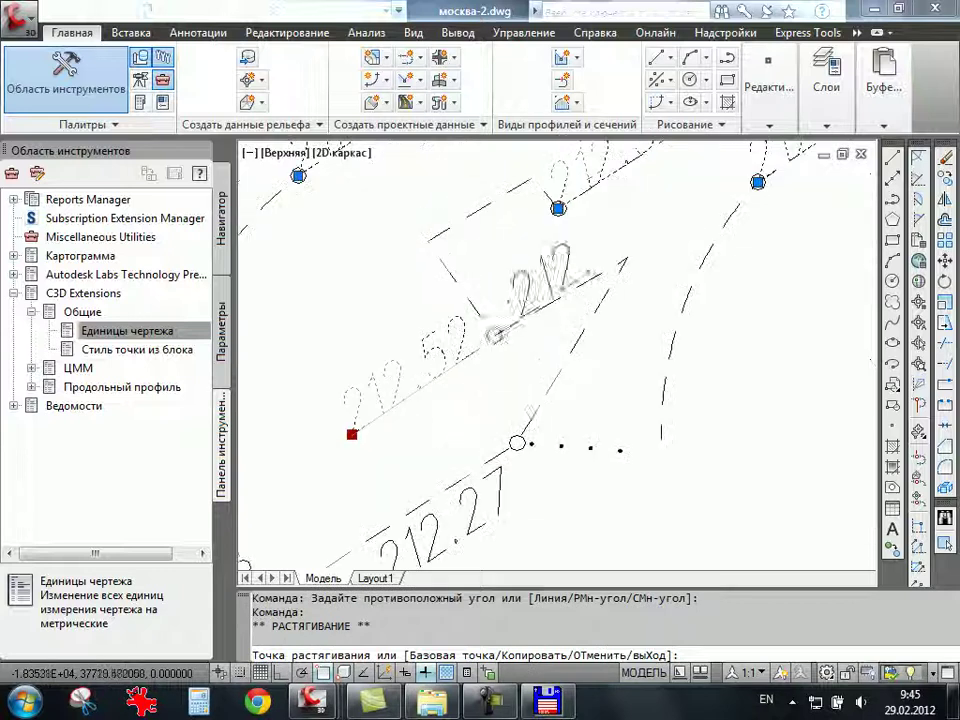
pyautogui.click(510, 364)
# Stretch labels 212.27 and 211.94 at the lower road bend onto their survey points.
pyautogui.scroll(-3, 515, 367)
pyautogui.click(512, 428)
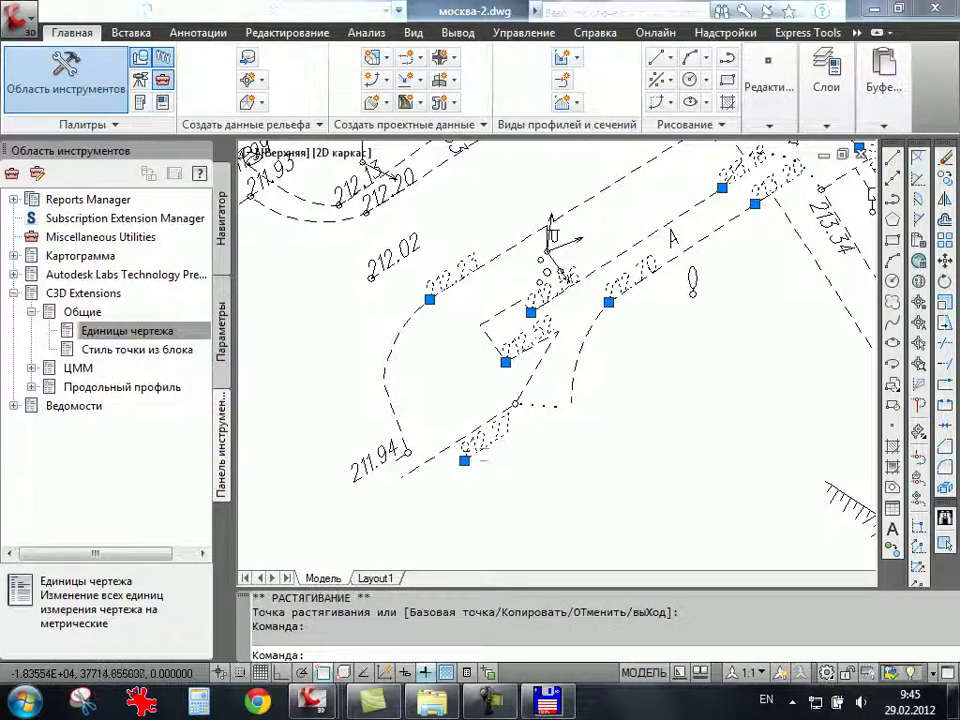
pyautogui.click(460, 456)
pyautogui.scroll(2, 490, 410)
pyautogui.scroll(2, 480, 402)
pyautogui.click(478, 400)
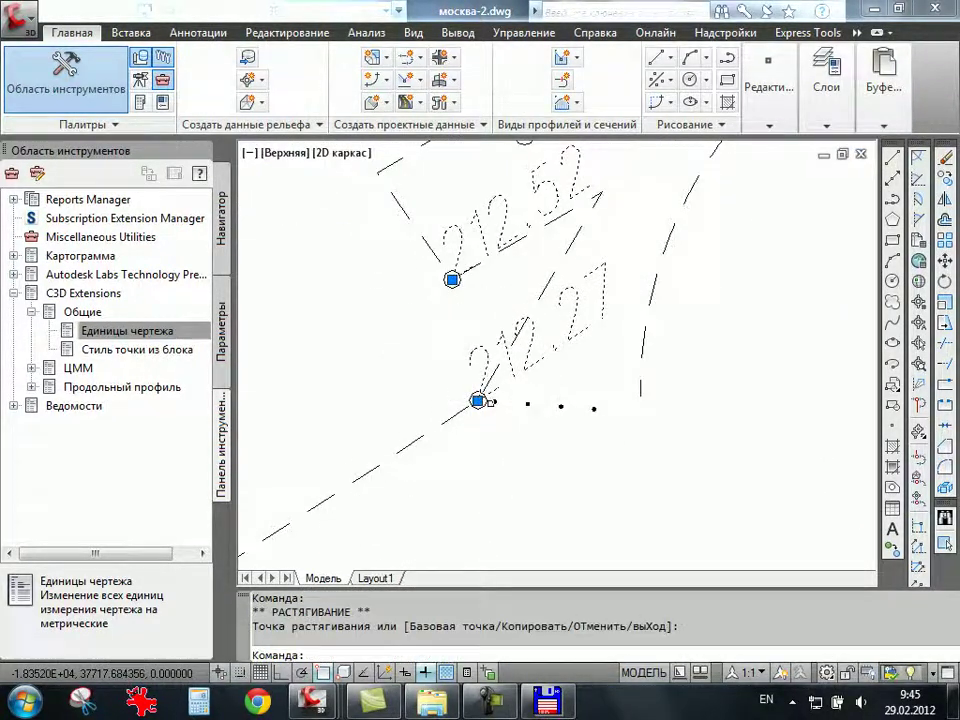
pyautogui.scroll(-3, 480, 400)
pyautogui.scroll(2, 498, 406)
pyautogui.click(487, 378)
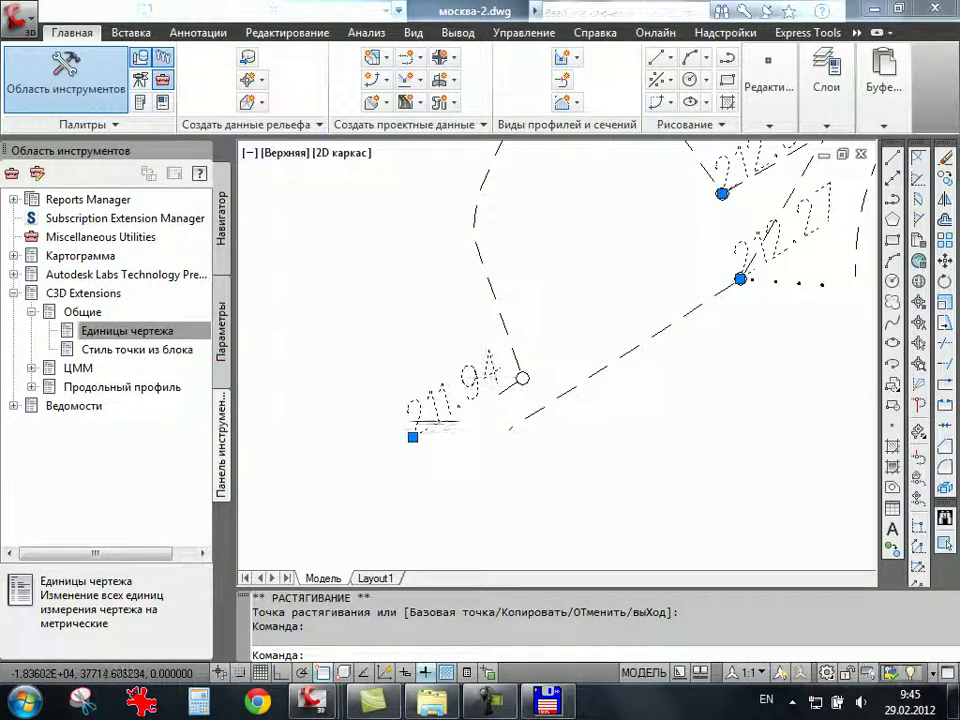
pyautogui.click(411, 437)
pyautogui.scroll(3, 517, 368)
pyautogui.click(517, 368)
pyautogui.scroll(-2, 517, 368)
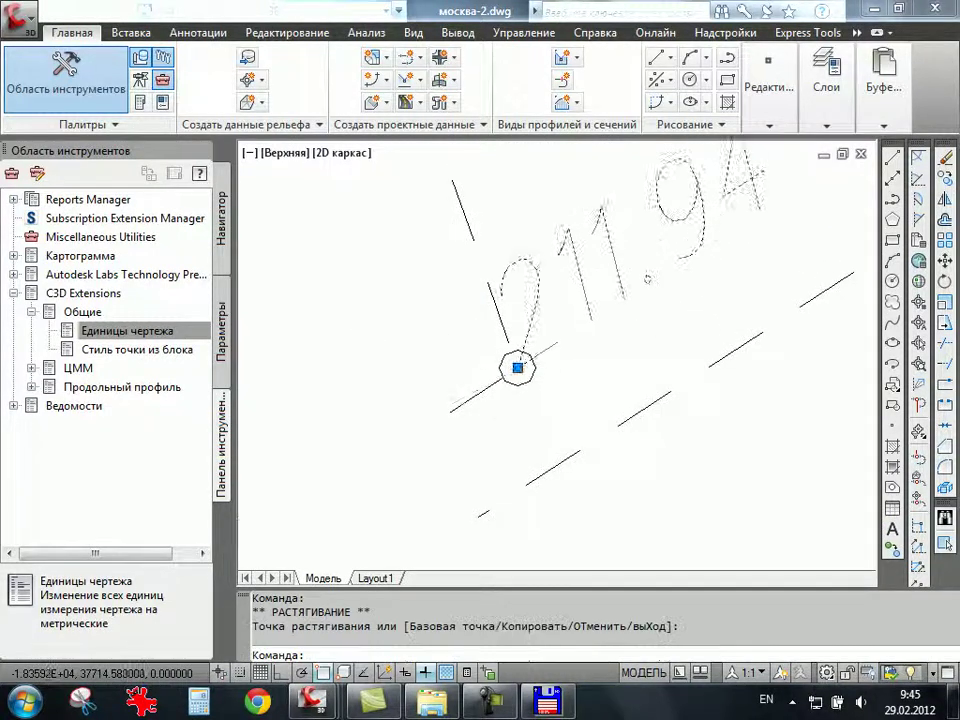
pyautogui.scroll(-3, 508, 272)
pyautogui.moveTo(606, 262); pyautogui.dragTo(604, 300, button='middle')
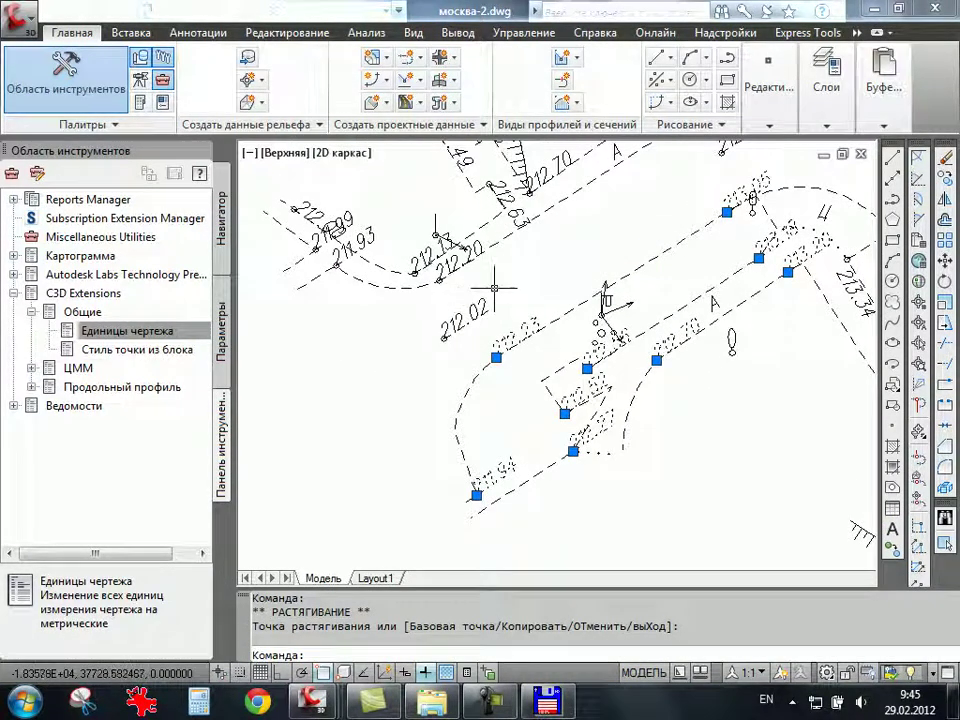
pyautogui.scroll(-1, 502, 280)
pyautogui.scroll(-1, 510, 290)
pyautogui.scroll(2, 530, 314)
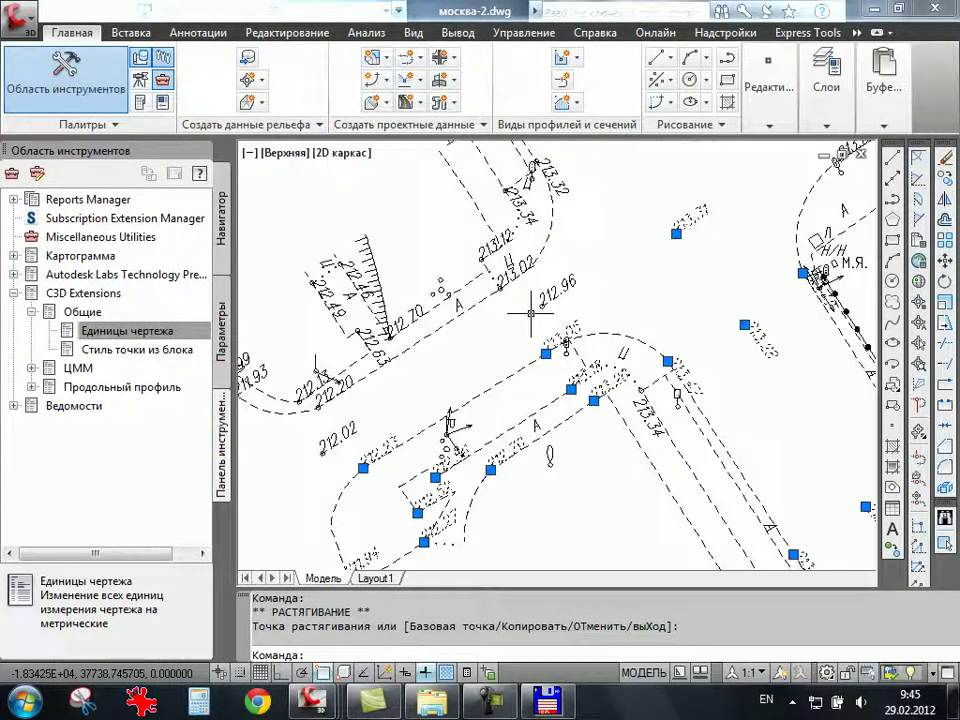
pyautogui.press('Escape')
pyautogui.scroll(-3, 576, 318)
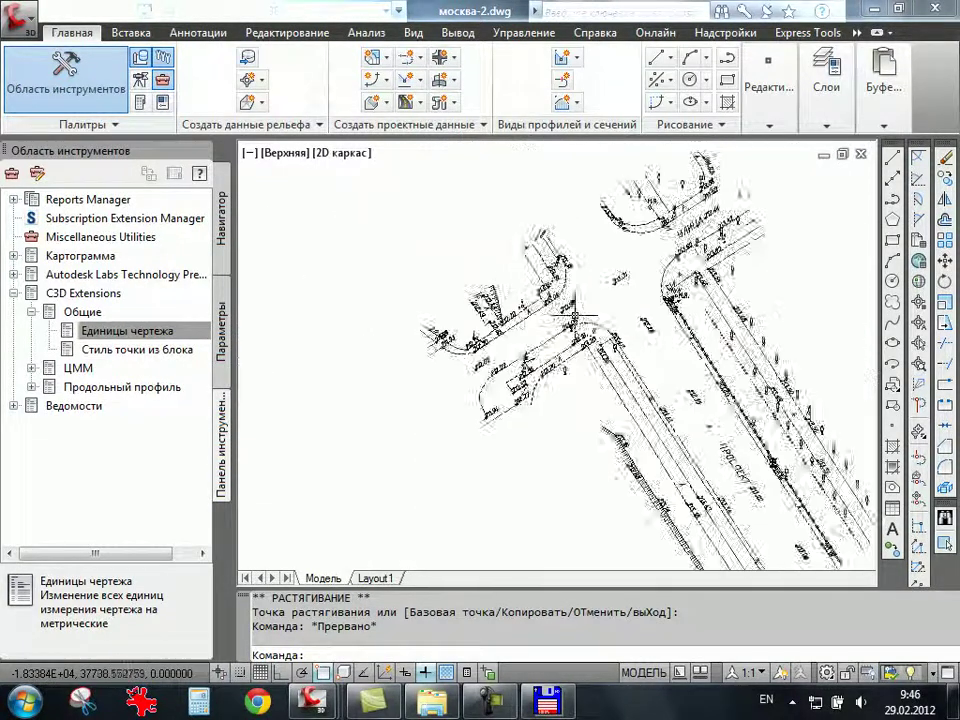
pyautogui.scroll(4, 620, 300)
pyautogui.moveTo(620, 300); pyautogui.dragTo(565, 305, button='middle')
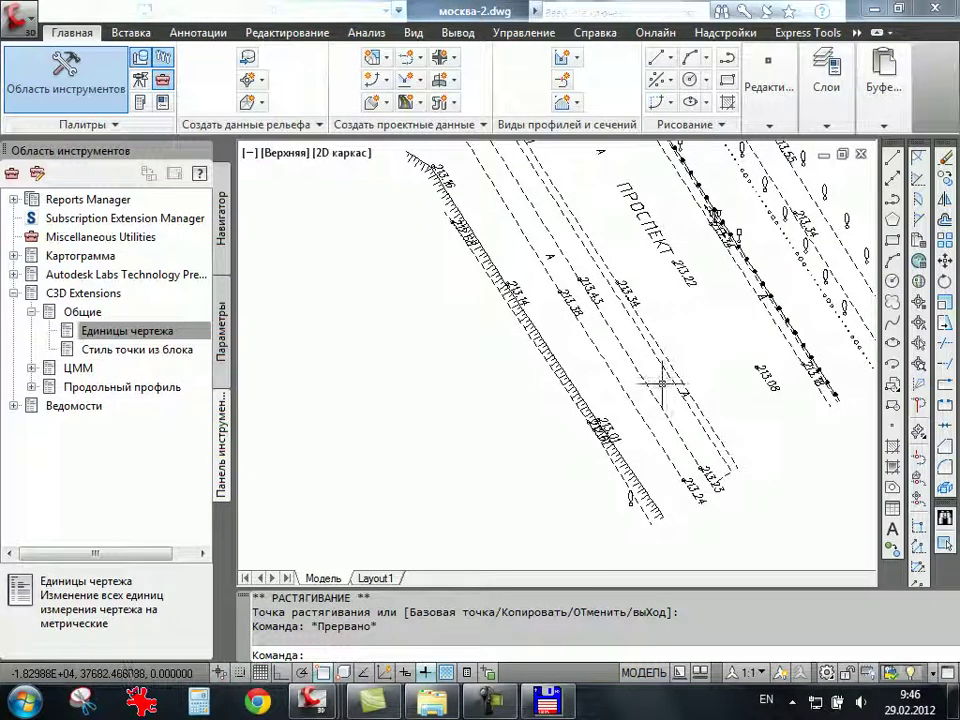
pyautogui.scroll(2, 583, 439)
pyautogui.scroll(-3, 583, 439)
pyautogui.scroll(2, 739, 396)
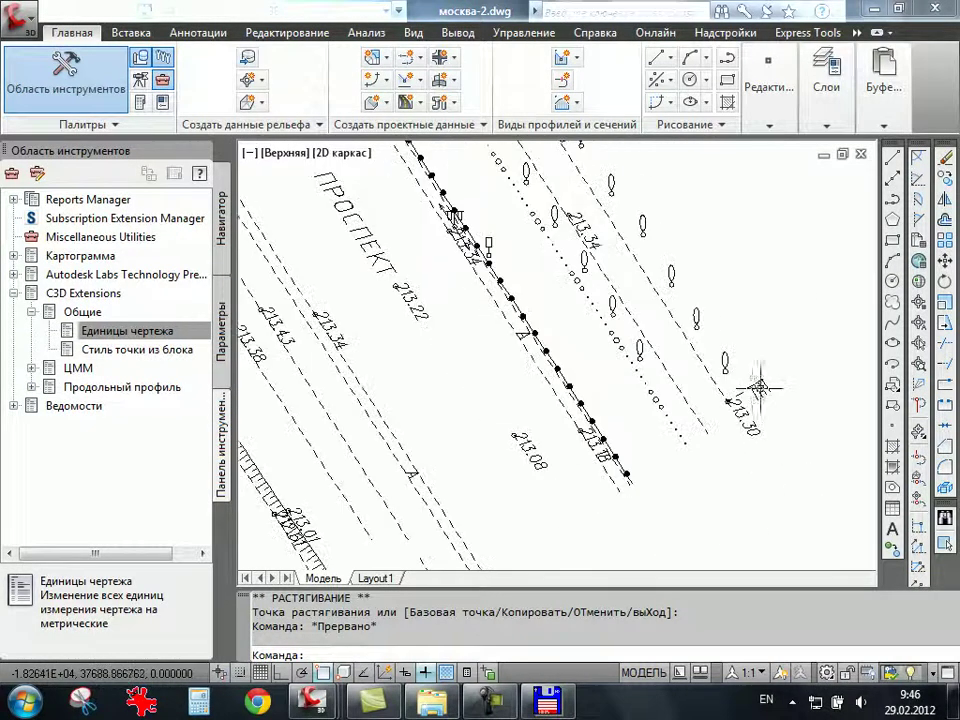
pyautogui.scroll(-3, 768, 390)
pyautogui.scroll(2, 600, 245)
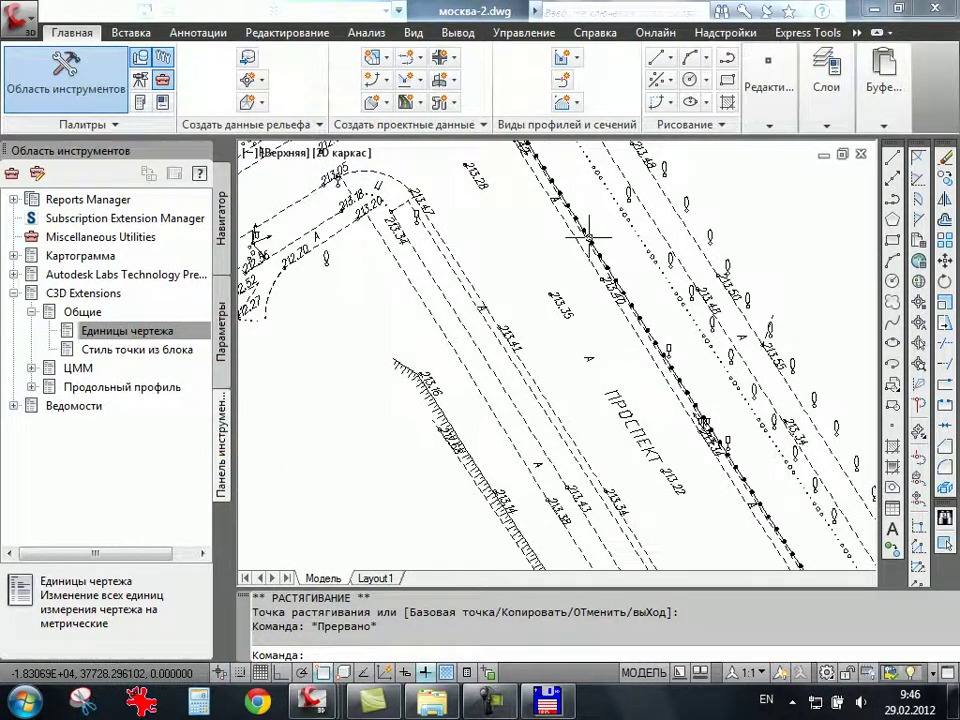
pyautogui.scroll(2, 585, 250)
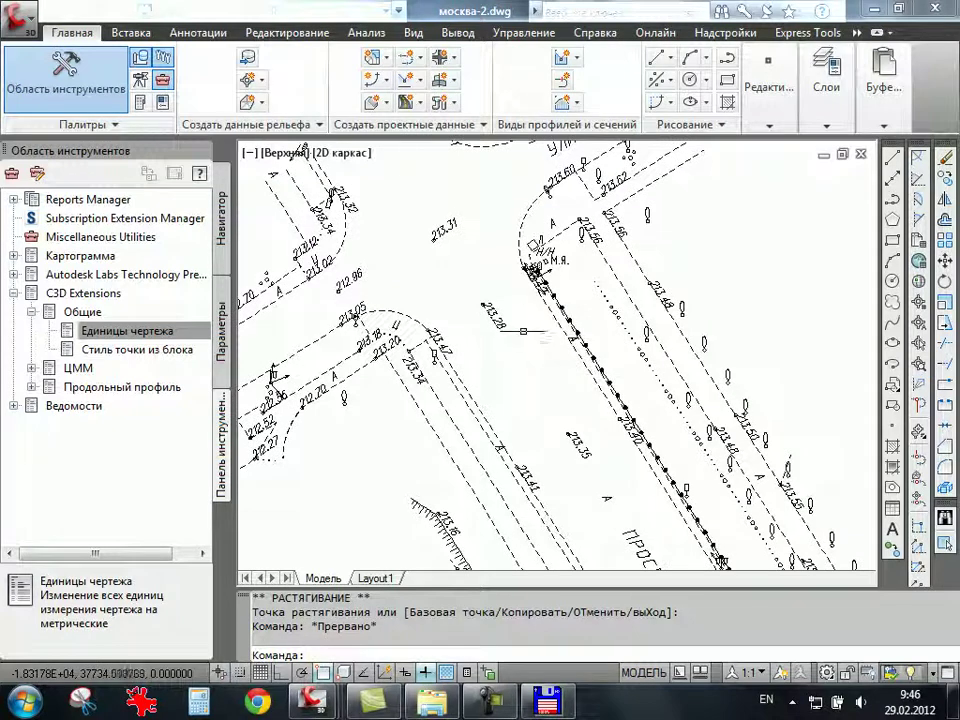
pyautogui.moveTo(546, 290)
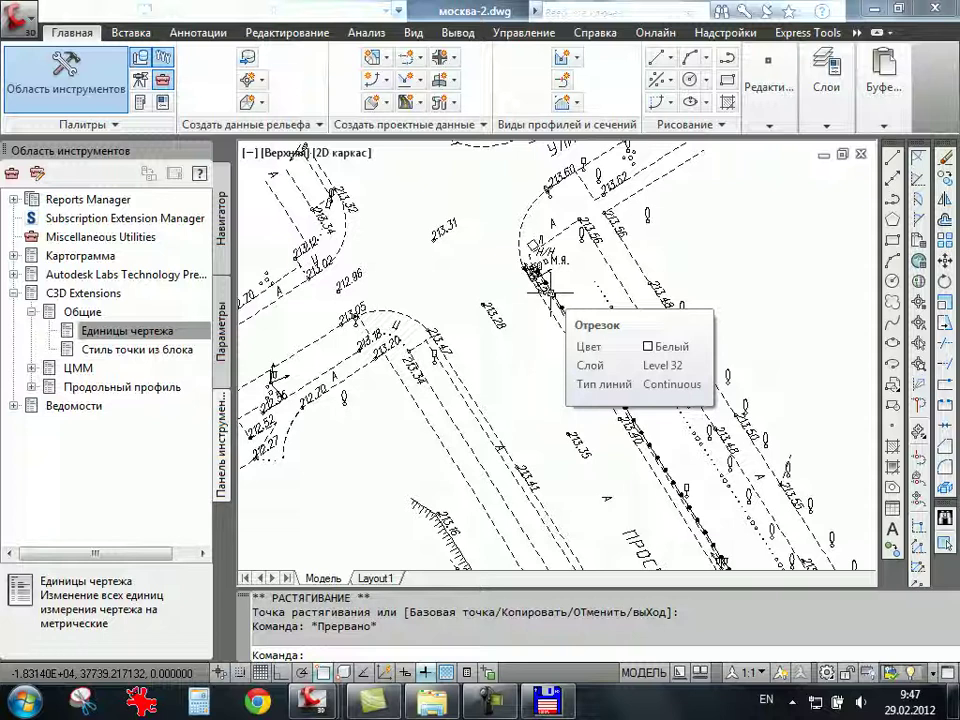
pyautogui.scroll(2, 495, 350)
pyautogui.scroll(2, 495, 350)
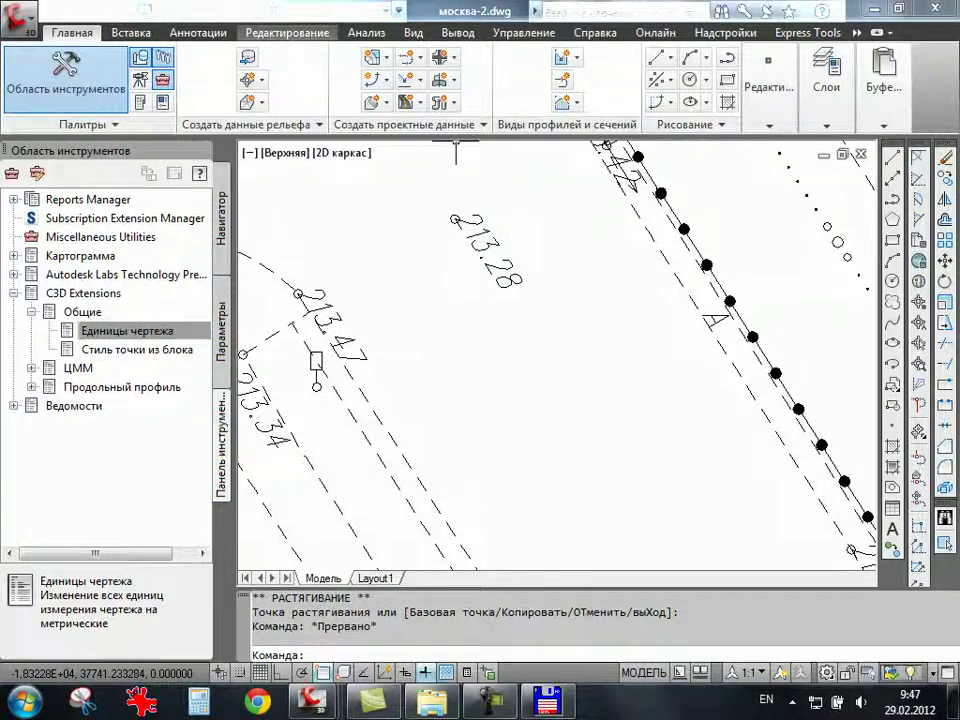
# Look over the Редактирование tab and the surface Инструменты dropdown, then close the contextual tab.
pyautogui.click(287, 32)
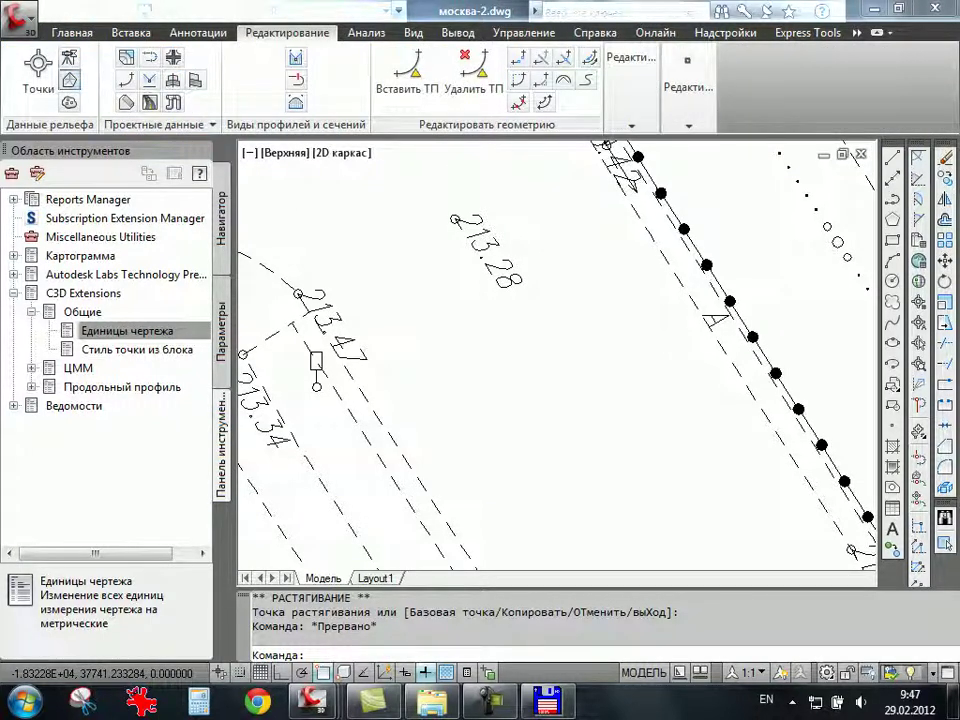
pyautogui.click(69, 80)
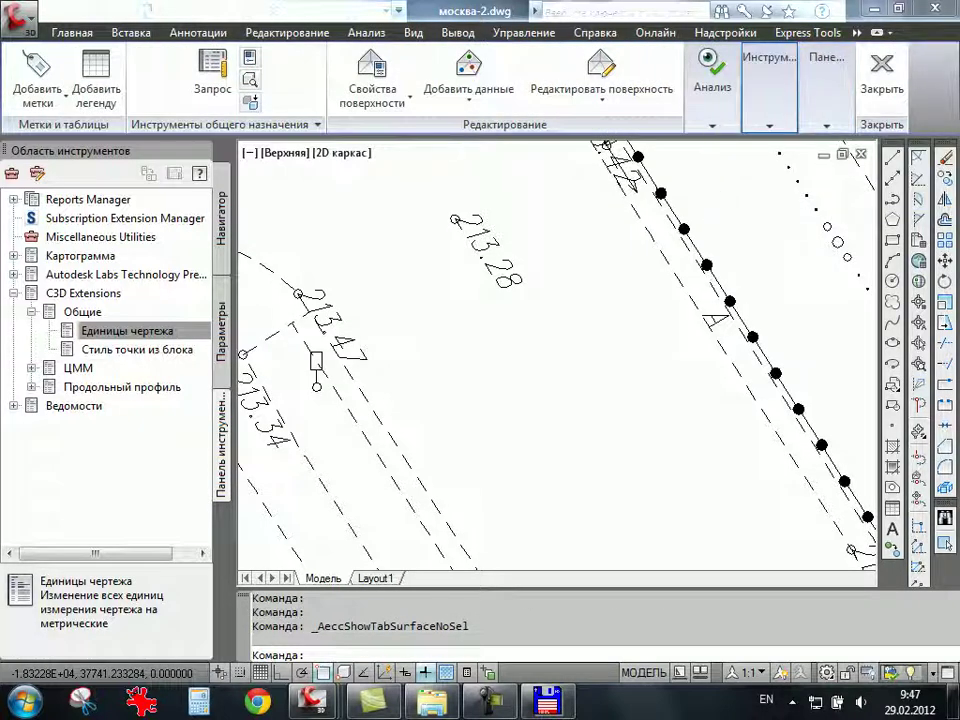
pyautogui.click(769, 95)
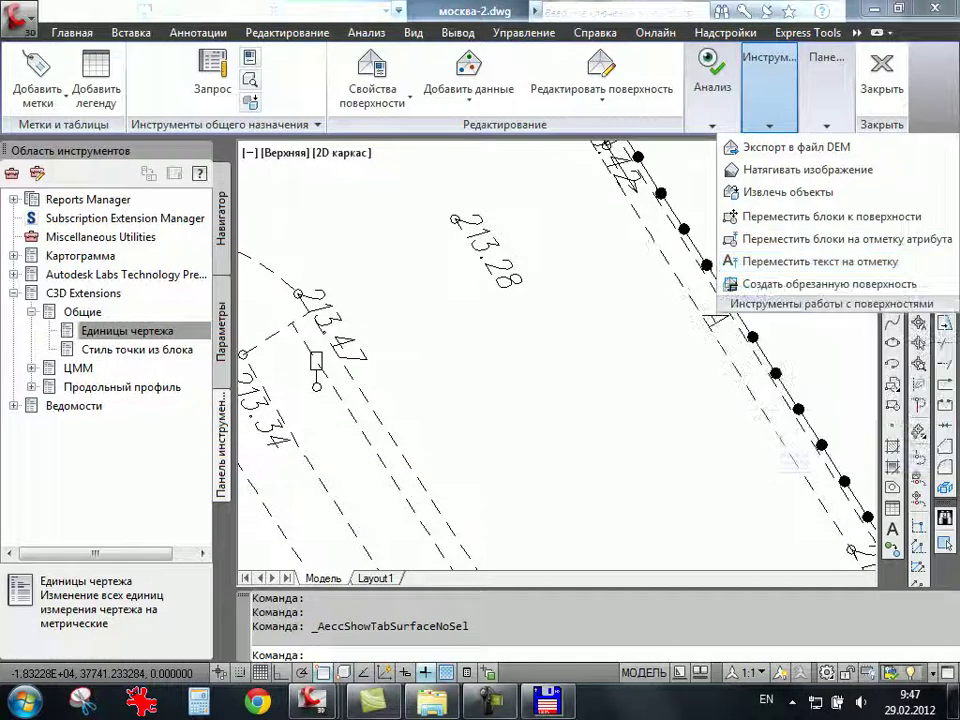
pyautogui.click(882, 75)
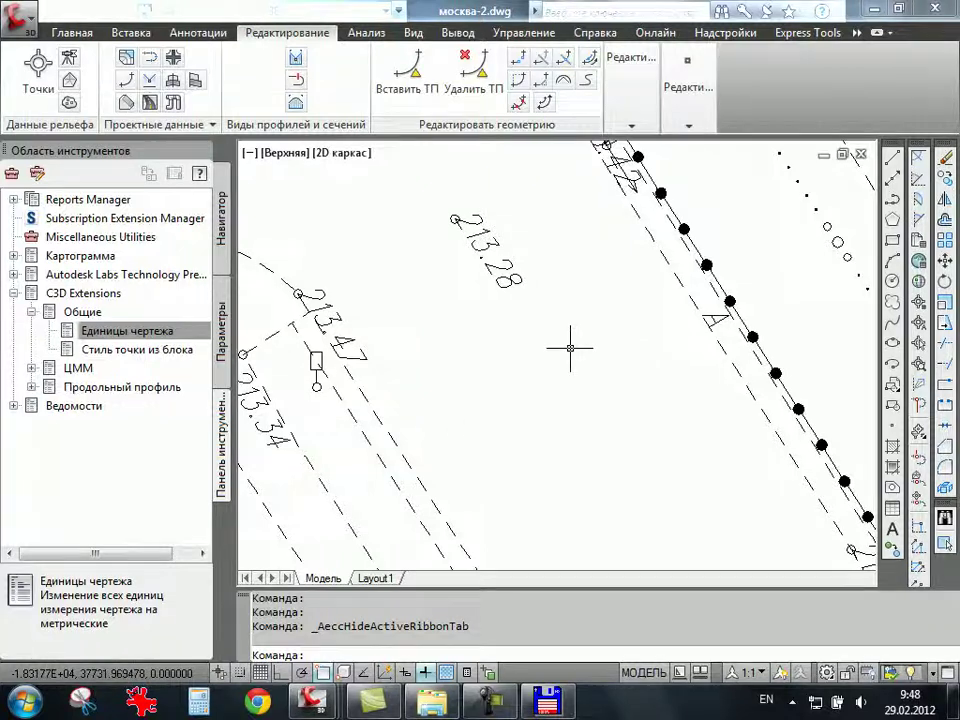
pyautogui.moveTo(572, 407); pyautogui.dragTo(440, 360, button='middle')
pyautogui.click(438, 358)
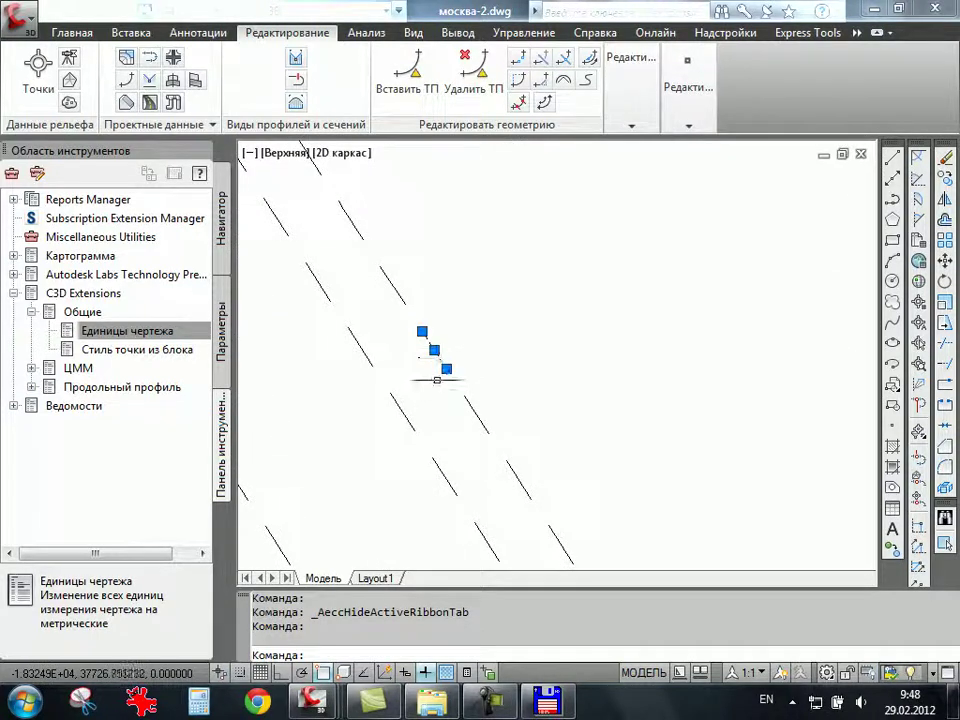
pyautogui.scroll(3, 439, 377)
pyautogui.scroll(-2, 464, 415)
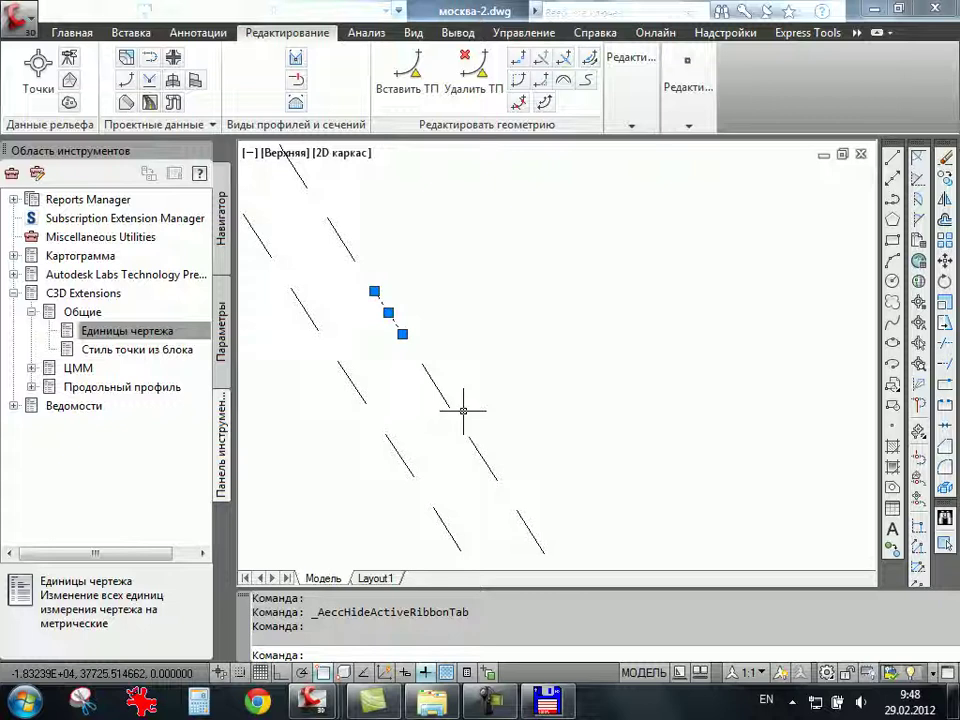
pyautogui.scroll(-2, 463, 410)
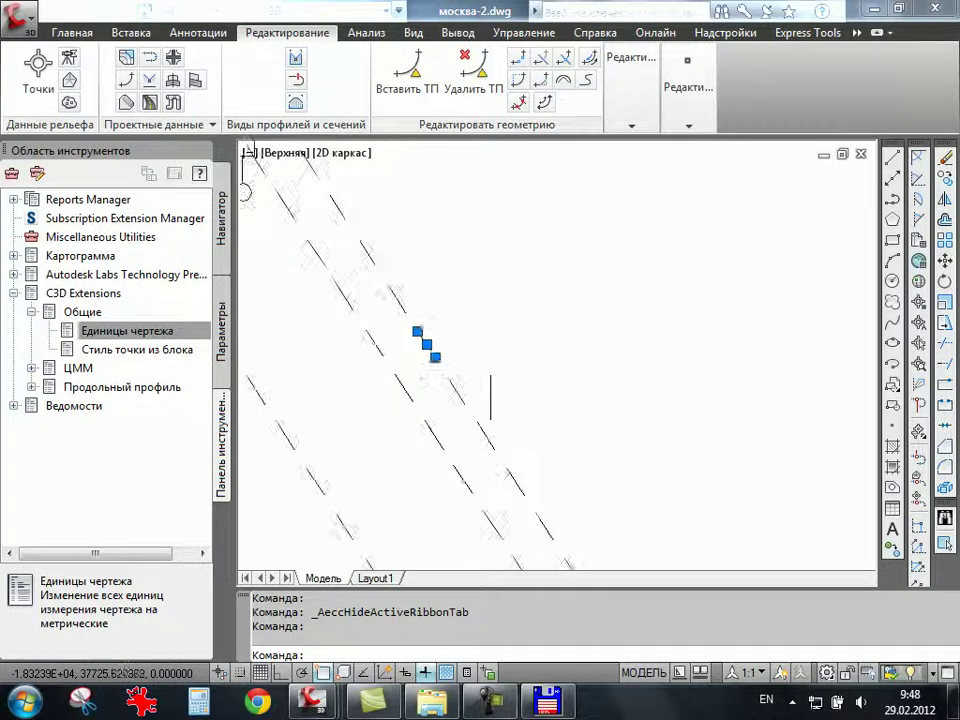
pyautogui.scroll(-2, 465, 390)
pyautogui.scroll(-2, 468, 372)
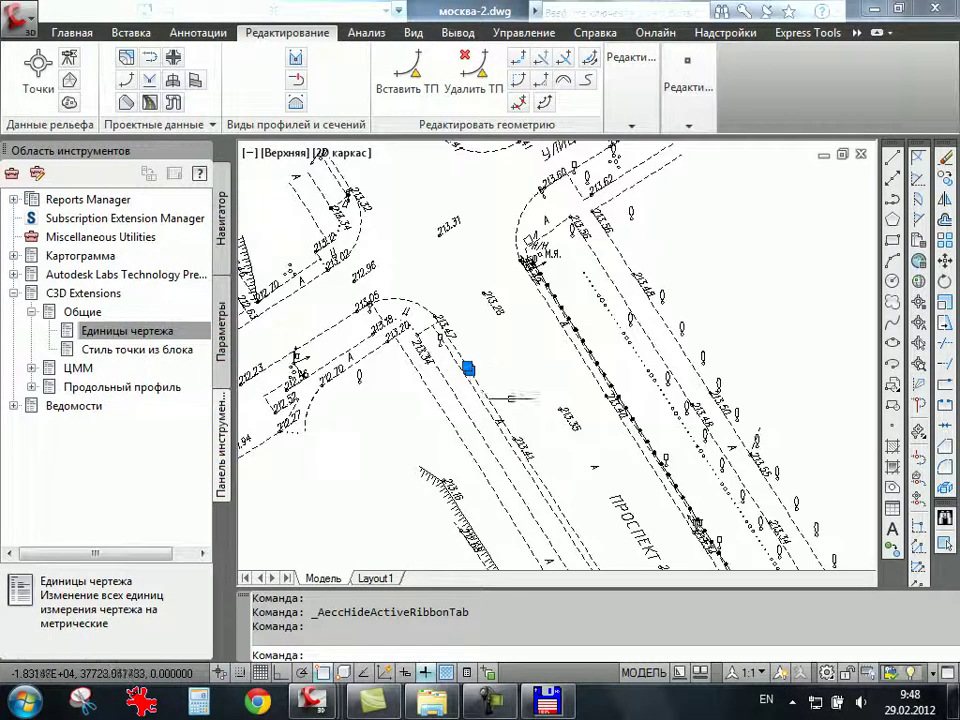
pyautogui.scroll(3, 617, 321)
pyautogui.scroll(-3, 611, 364)
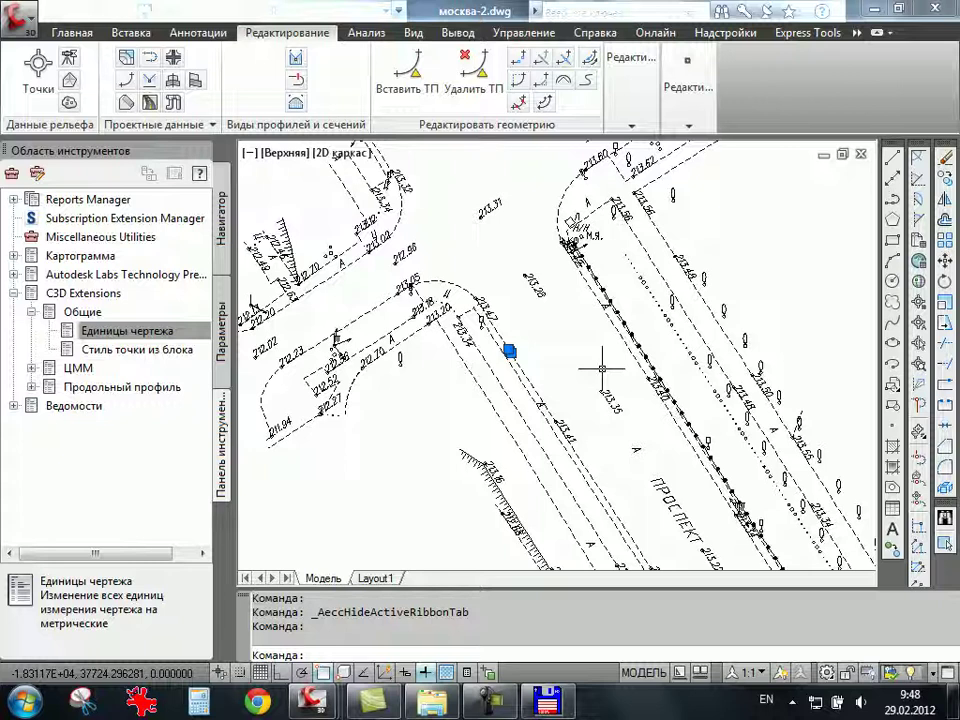
pyautogui.press('Escape')
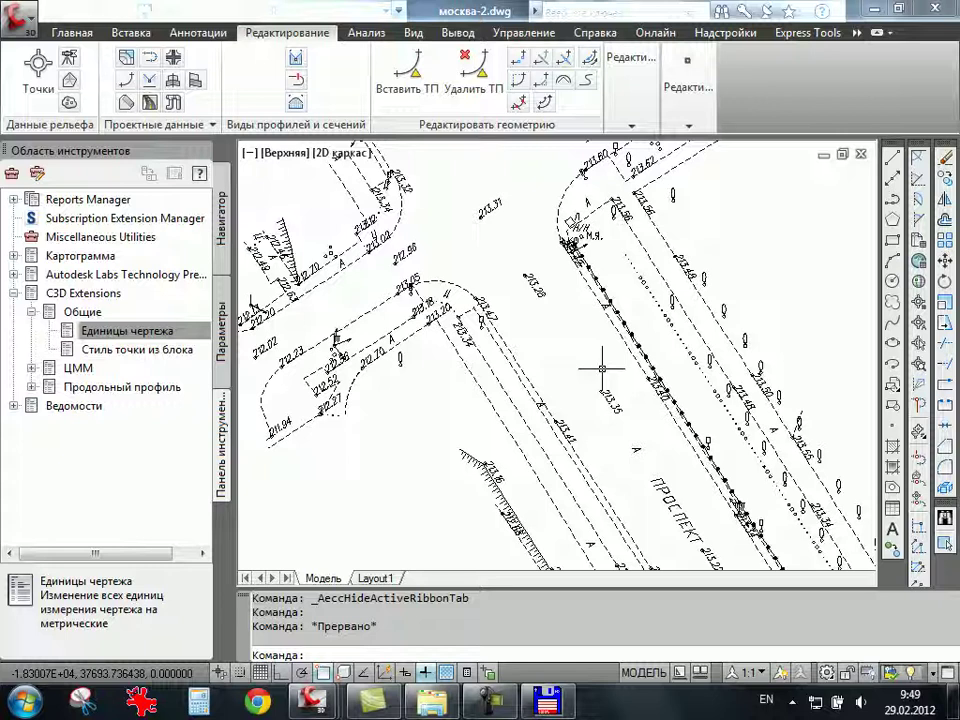
# Zoom out to the full street plan and switch to the Вставка ribbon tab.
pyautogui.scroll(-2, 570, 340)
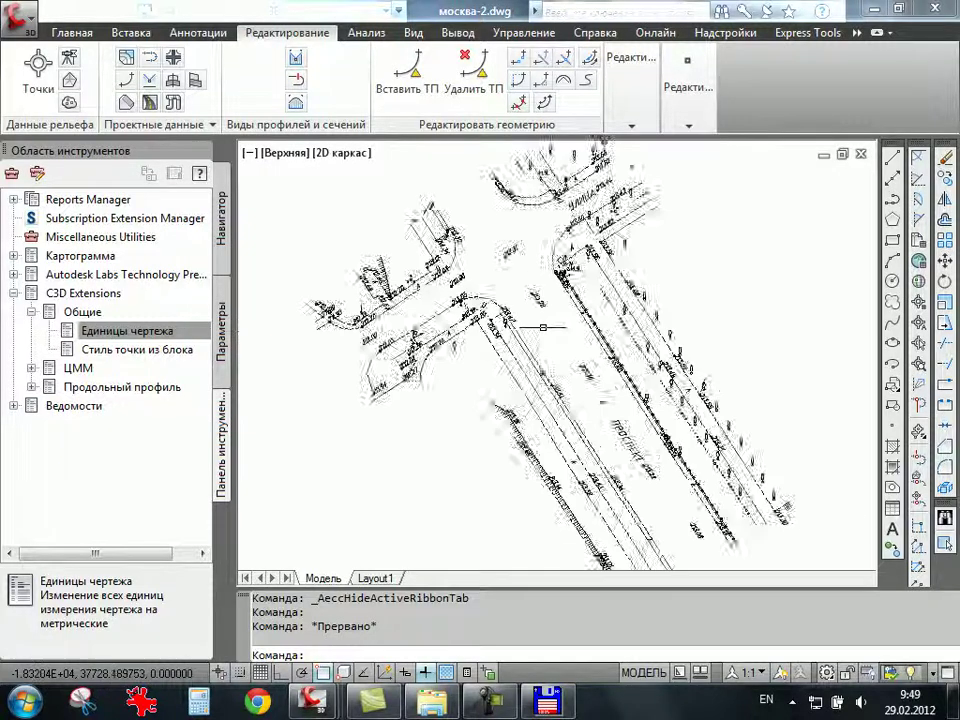
pyautogui.scroll(-2, 555, 328)
pyautogui.scroll(4, 551, 323)
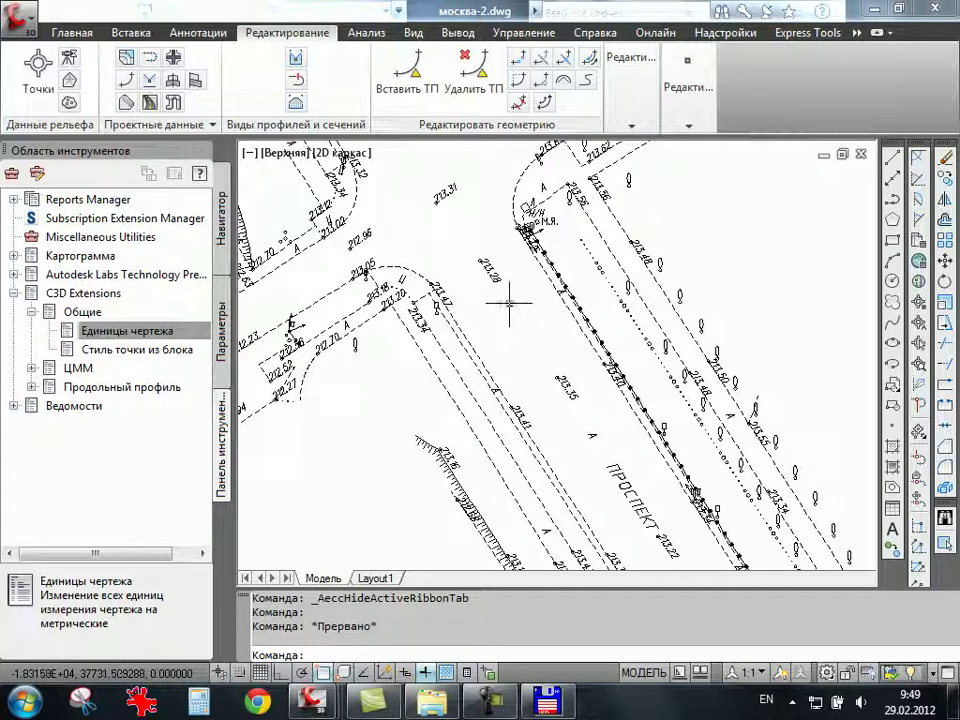
pyautogui.moveTo(529, 298); pyautogui.dragTo(530, 233, button='middle')
pyautogui.scroll(-2, 529, 234)
pyautogui.scroll(-2, 477, 318)
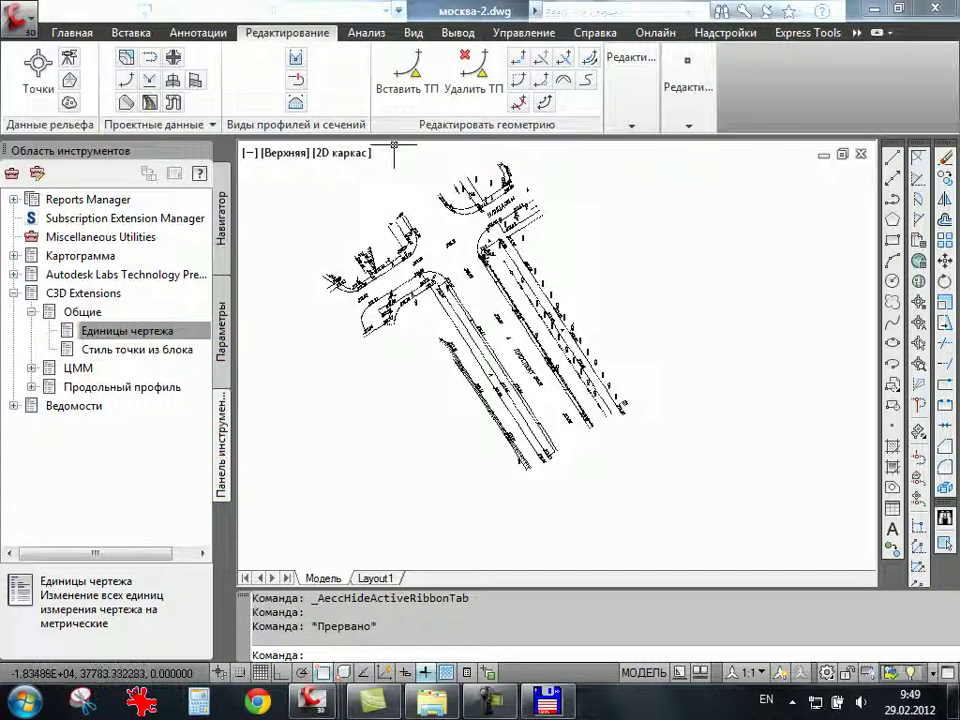
pyautogui.click(198, 32)
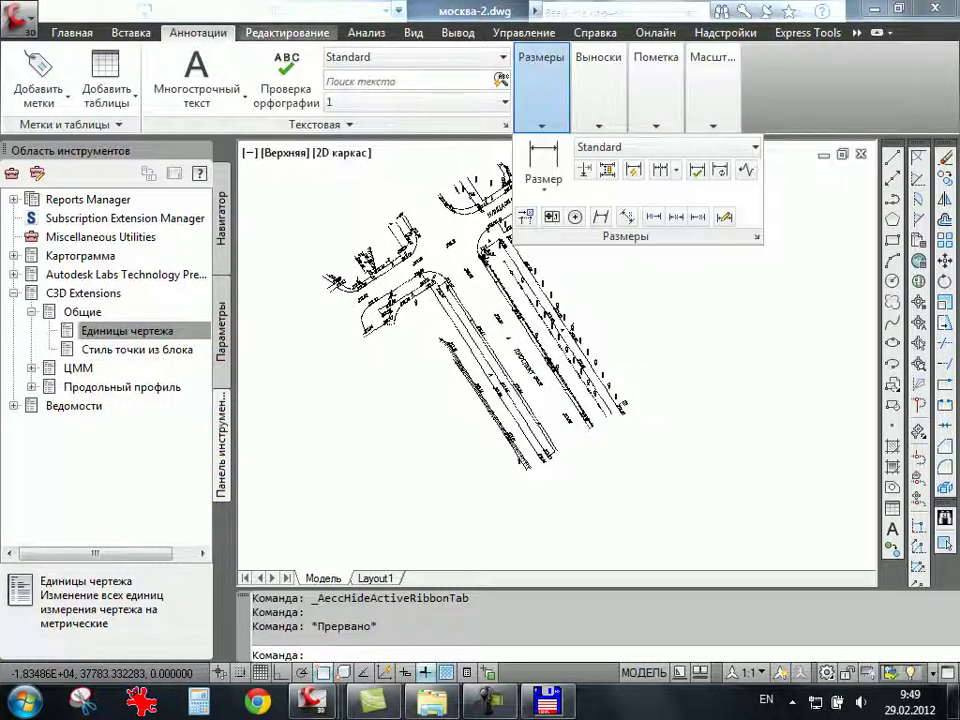
pyautogui.click(287, 32)
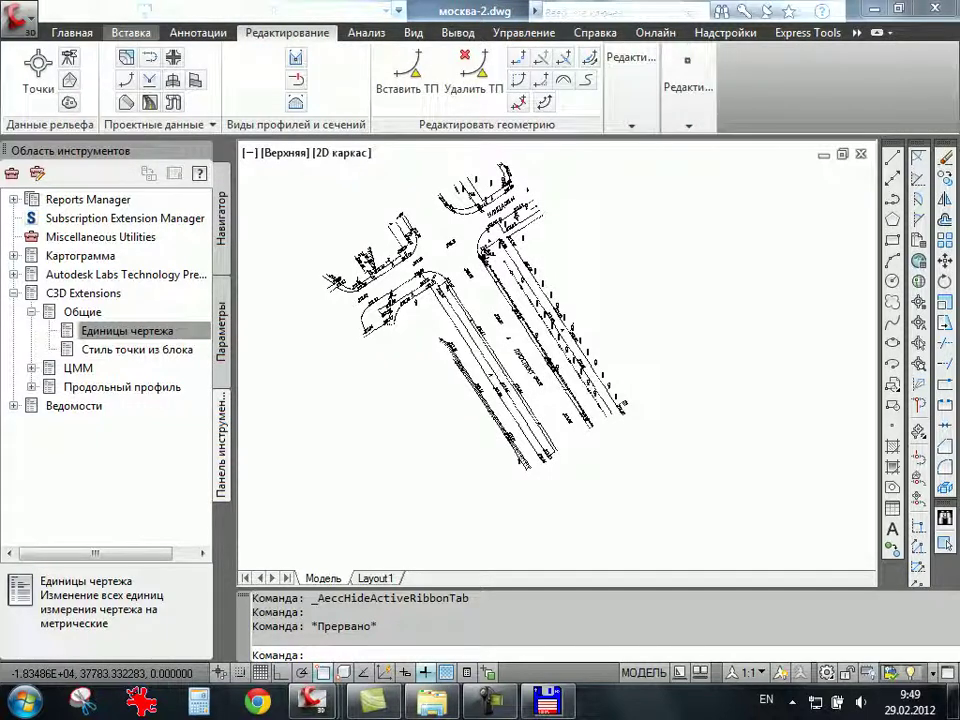
pyautogui.click(131, 32)
pyautogui.moveTo(608, 90)
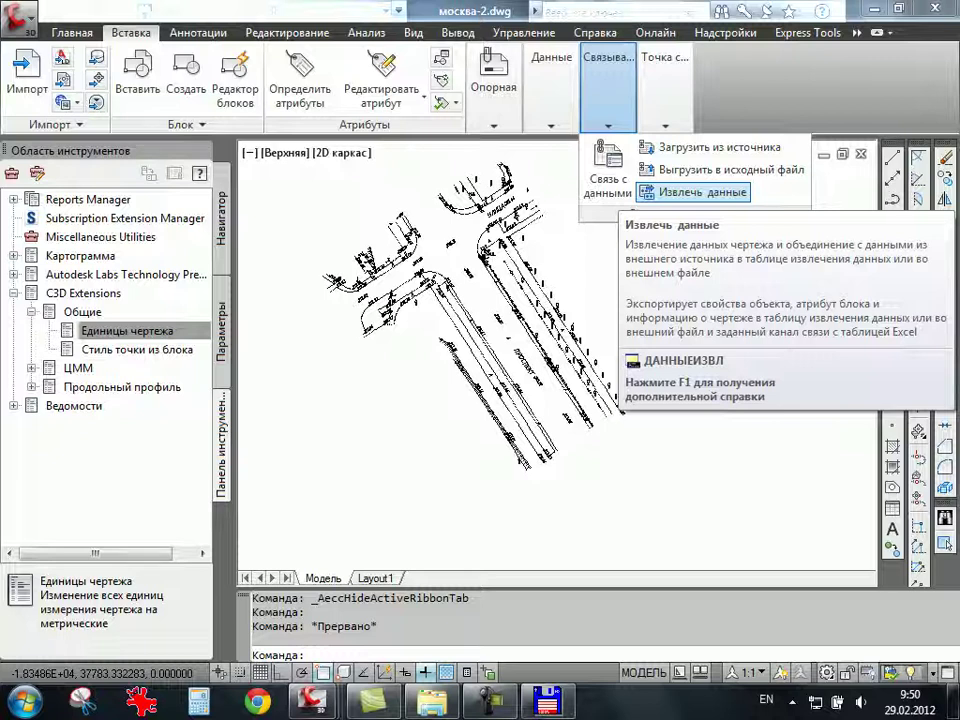
# Start a new Извлечь данные extraction and choose the Рабочий стол\учеба folder for it.
pyautogui.click(700, 191)
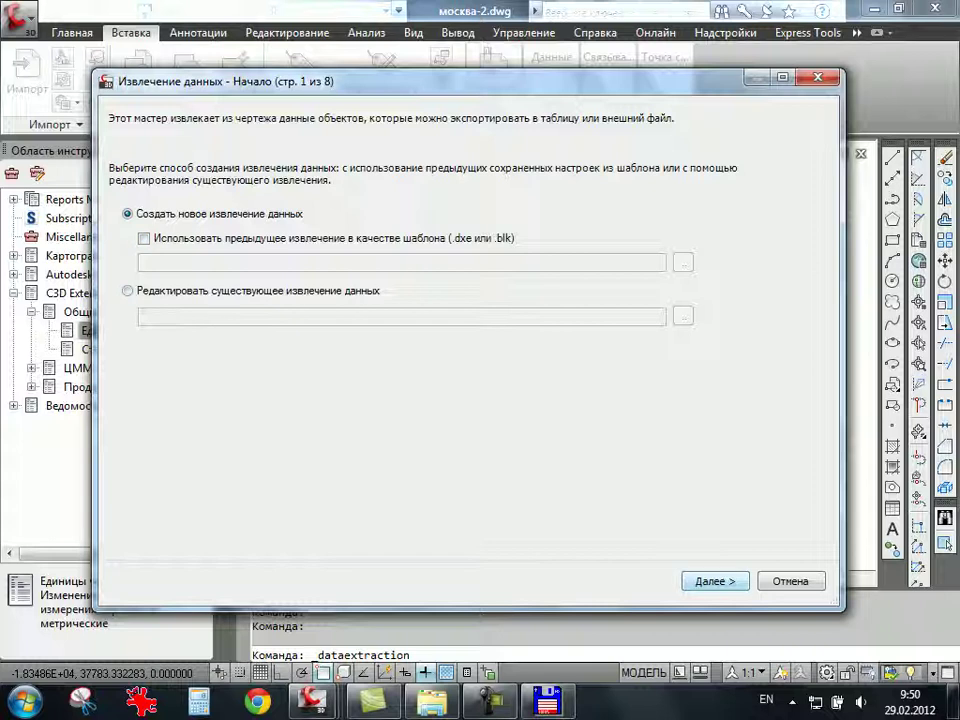
pyautogui.press('Return')
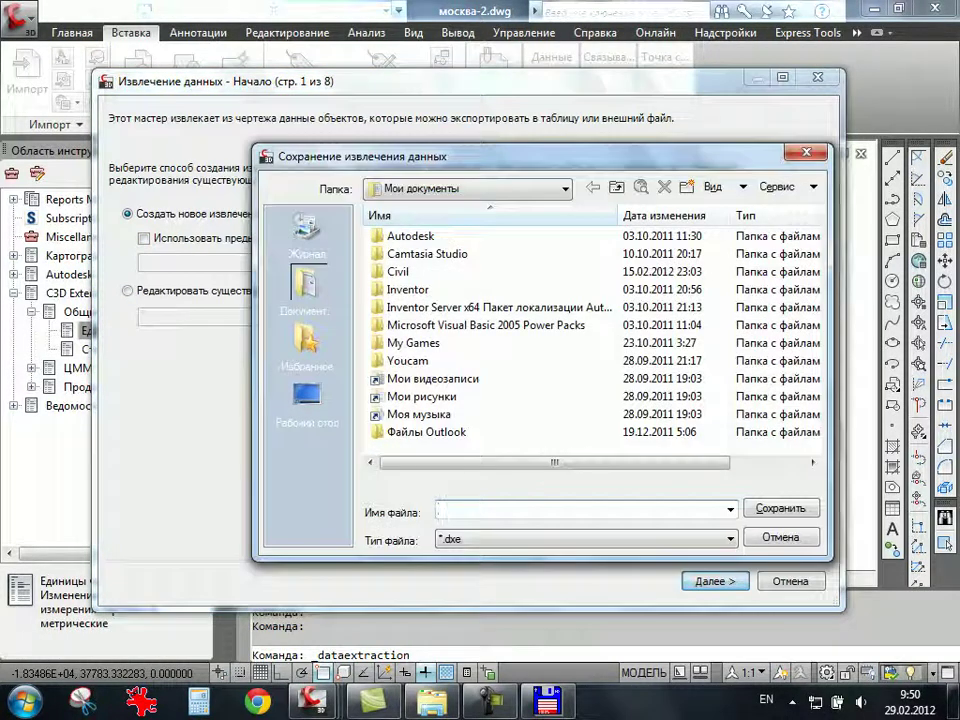
pyautogui.click(306, 400)
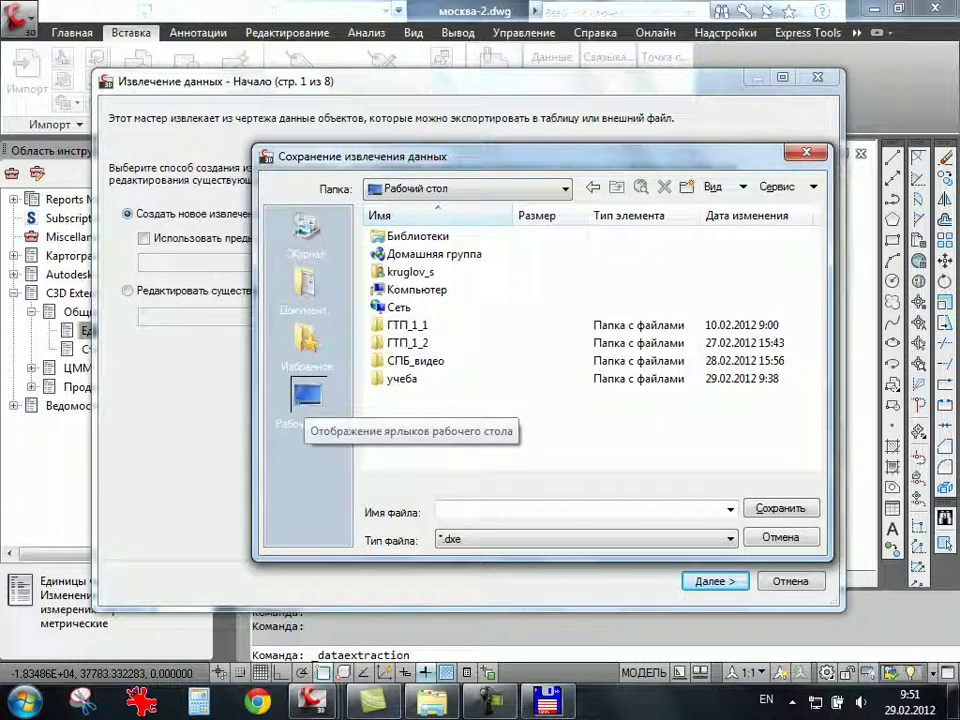
pyautogui.doubleClick(401, 378)
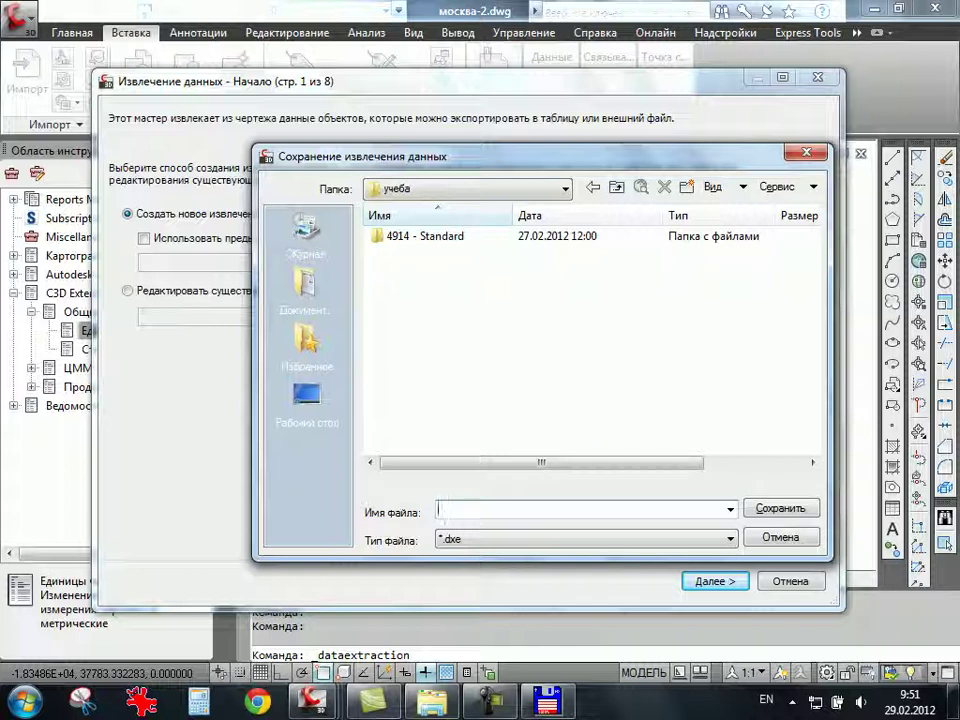
# Name the extraction file 'точки' and save it.
pyautogui.write('nj')
pyautogui.write('xrb')
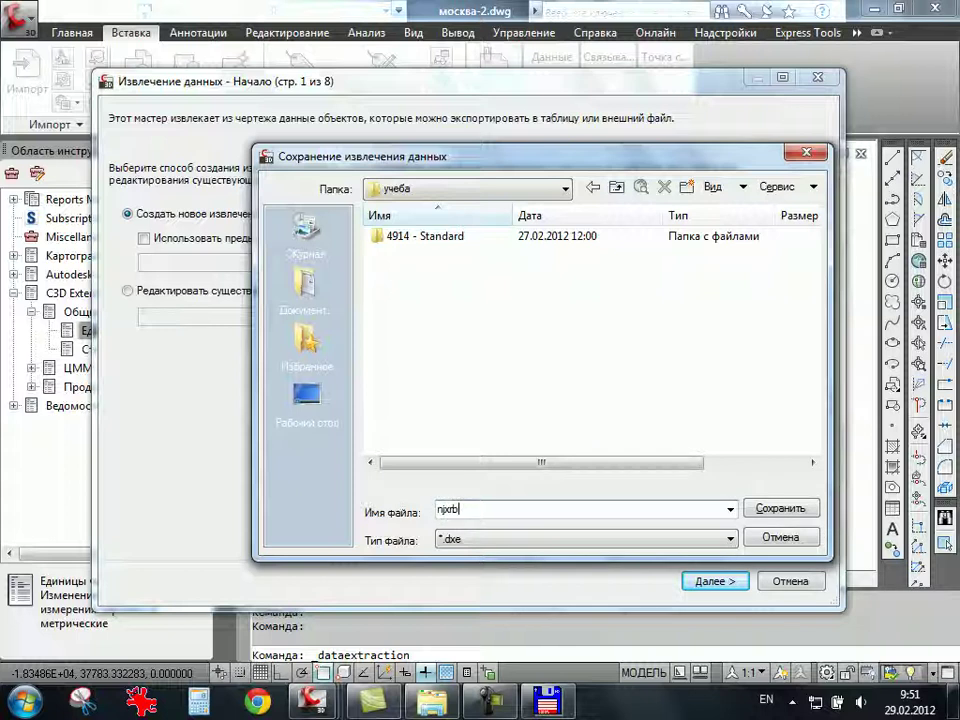
pyautogui.press('BackSpace')
pyautogui.press('BackSpace')
pyautogui.press('BackSpace')
pyautogui.press('BackSpace')
pyautogui.press('BackSpace')
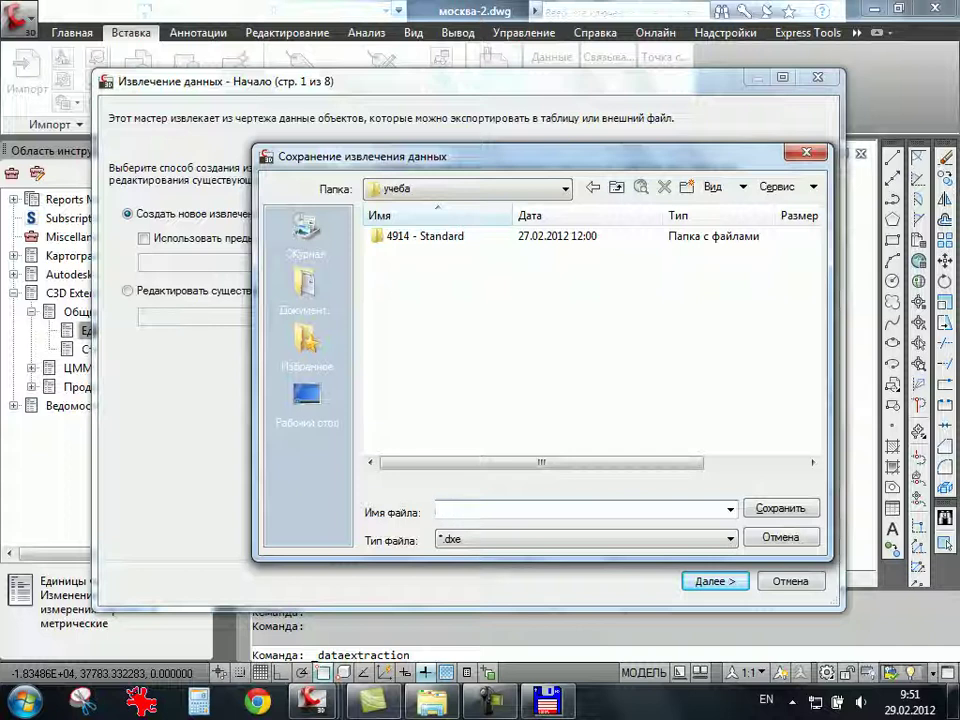
pyautogui.hotkey('alt', 'shift')
pyautogui.write('точ')
pyautogui.write('ки')
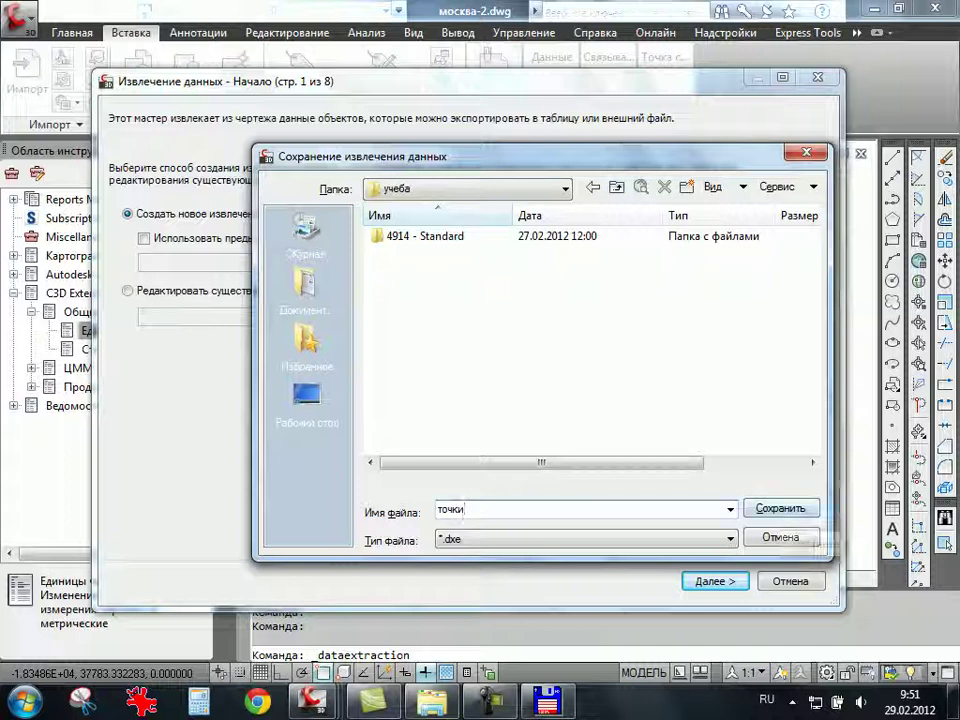
pyautogui.press('Return')
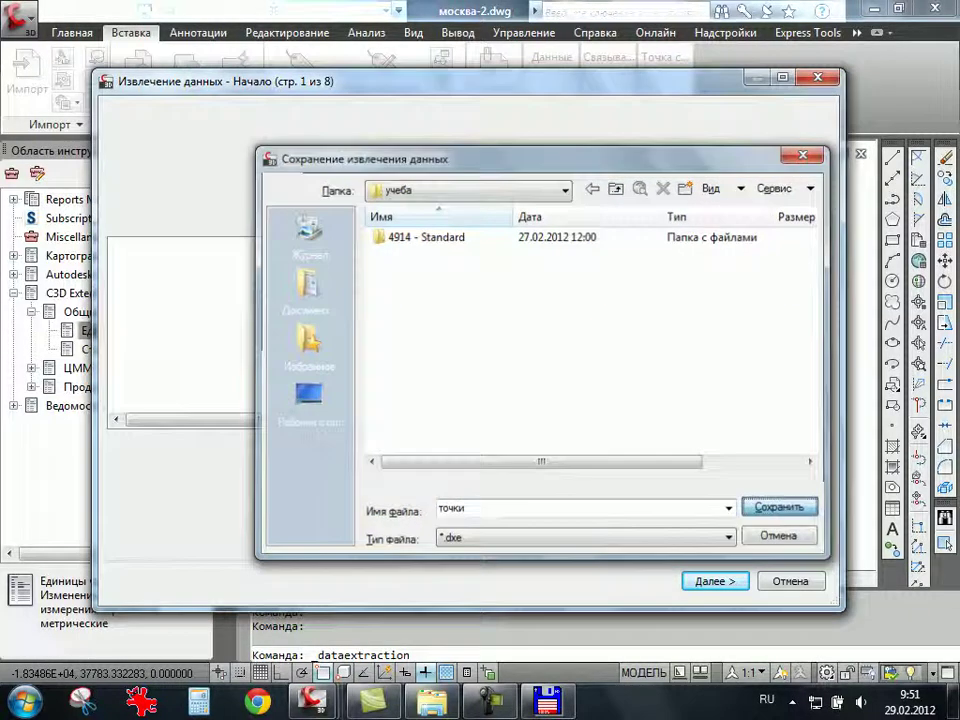
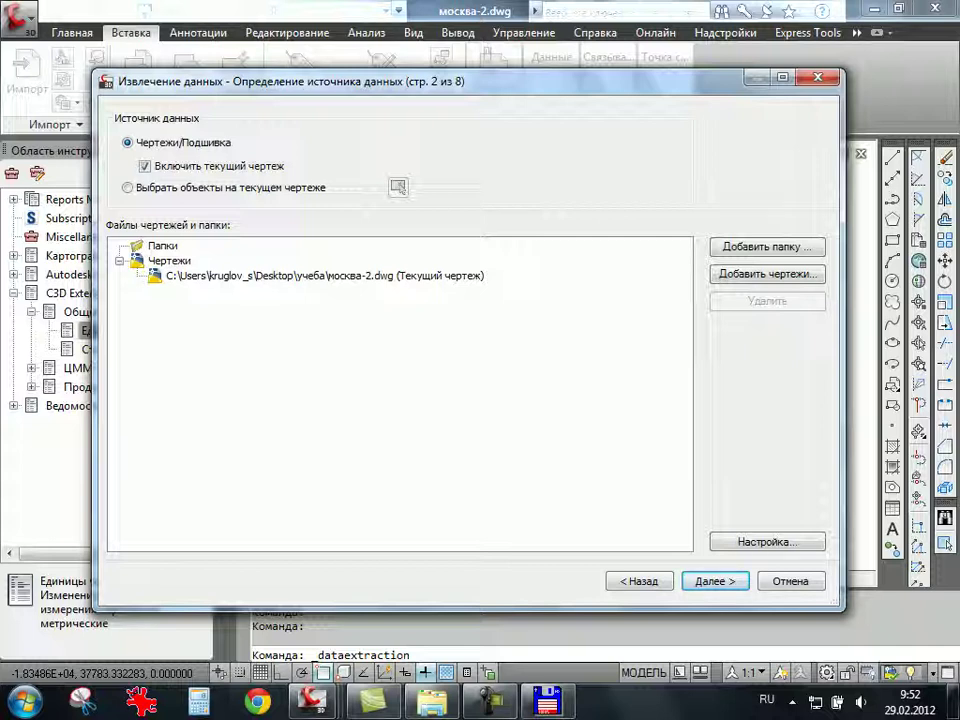
# Advance the extraction to Select Objects and review москва-2.dwg's DEREVO block list.
pyautogui.press('Return')
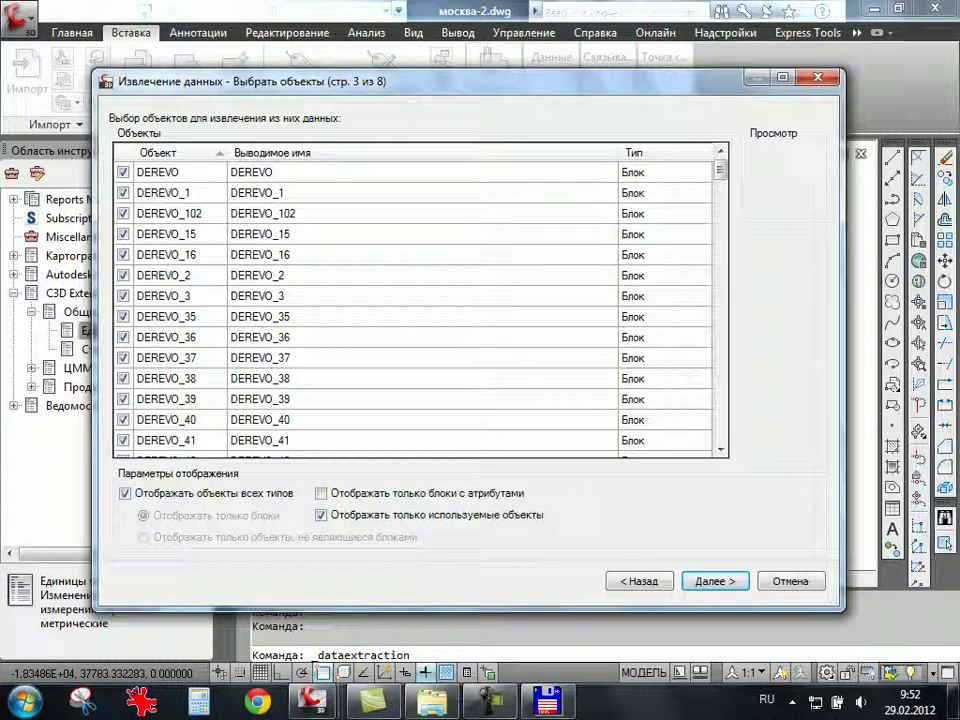
pyautogui.scroll(-5, 420, 305)
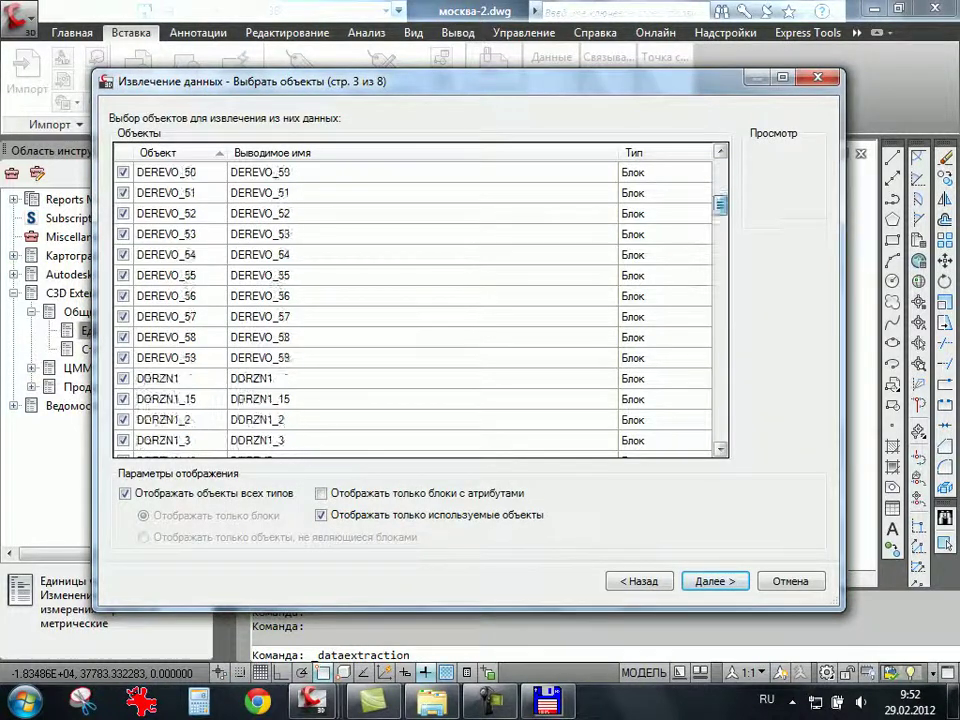
pyautogui.scroll(-15, 420, 305)
pyautogui.scroll(5, 420, 305)
pyautogui.scroll(10, 420, 305)
pyautogui.scroll(3, 420, 305)
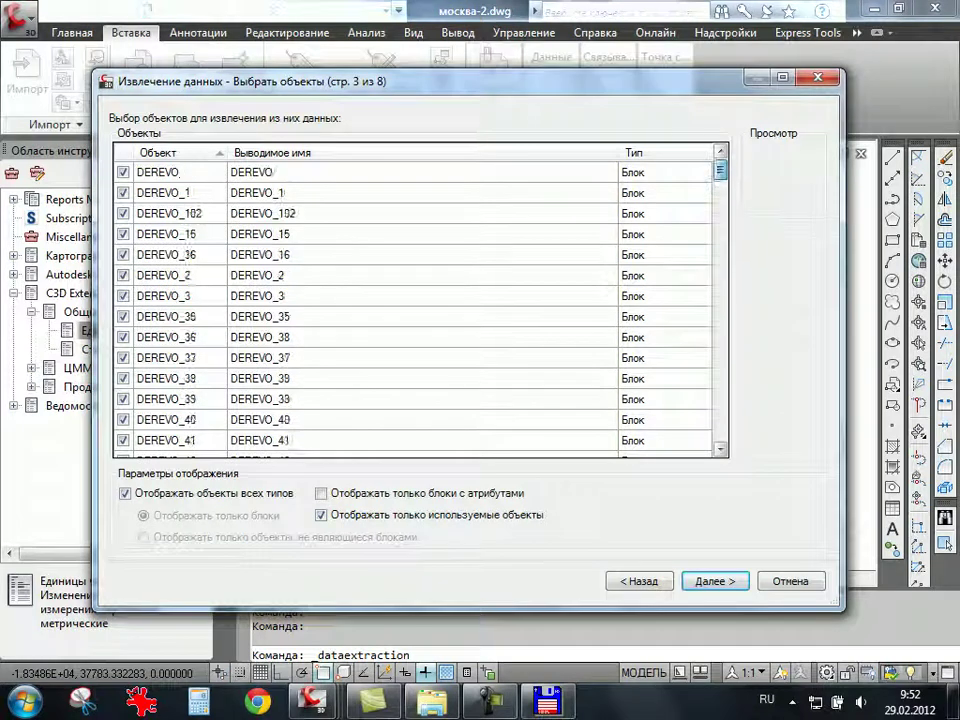
pyautogui.scroll(-10, 420, 305)
pyautogui.scroll(-5, 420, 305)
pyautogui.scroll(10, 420, 305)
pyautogui.scroll(2, 420, 305)
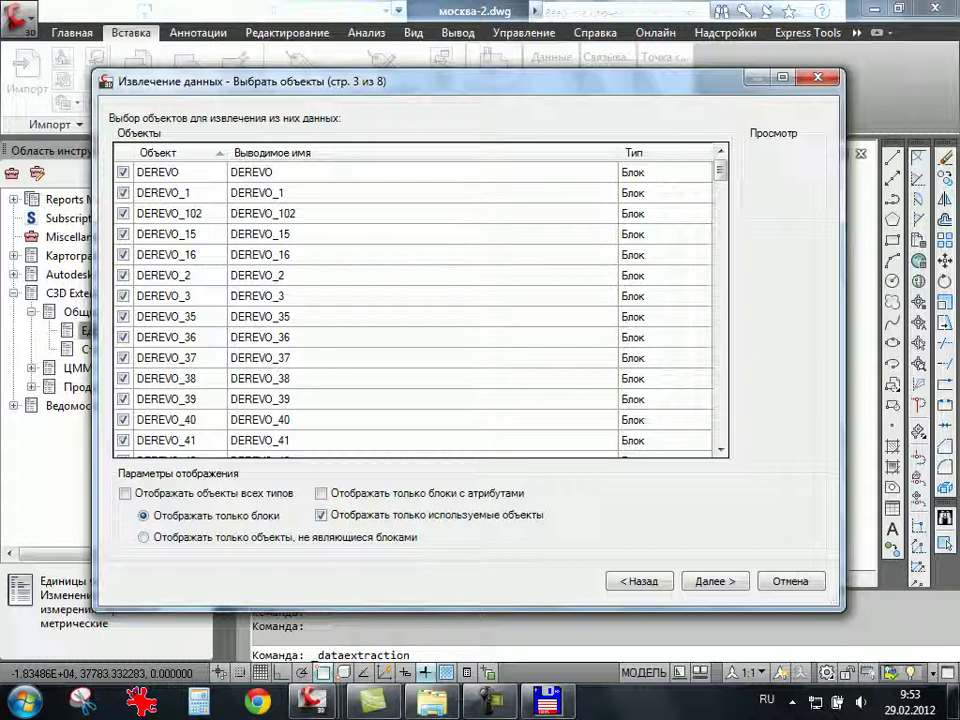
# Show non-block objects only and uncheck Дуга, Круг, Линия and Полилиния.
pyautogui.click(143, 537)
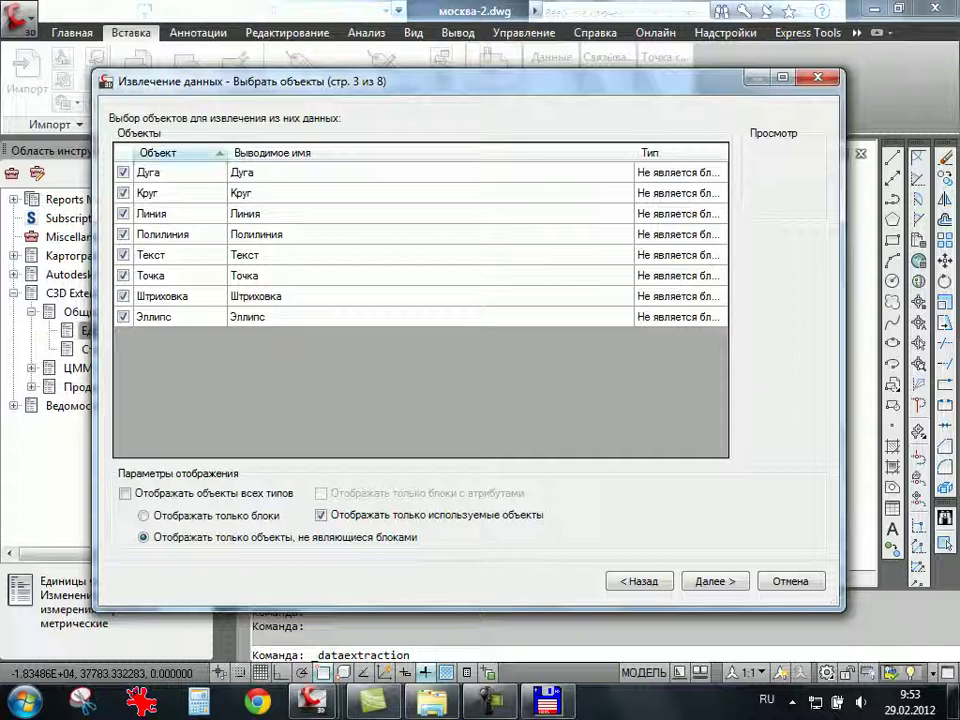
pyautogui.click(180, 172)
pyautogui.press('space')
pyautogui.press('Down')
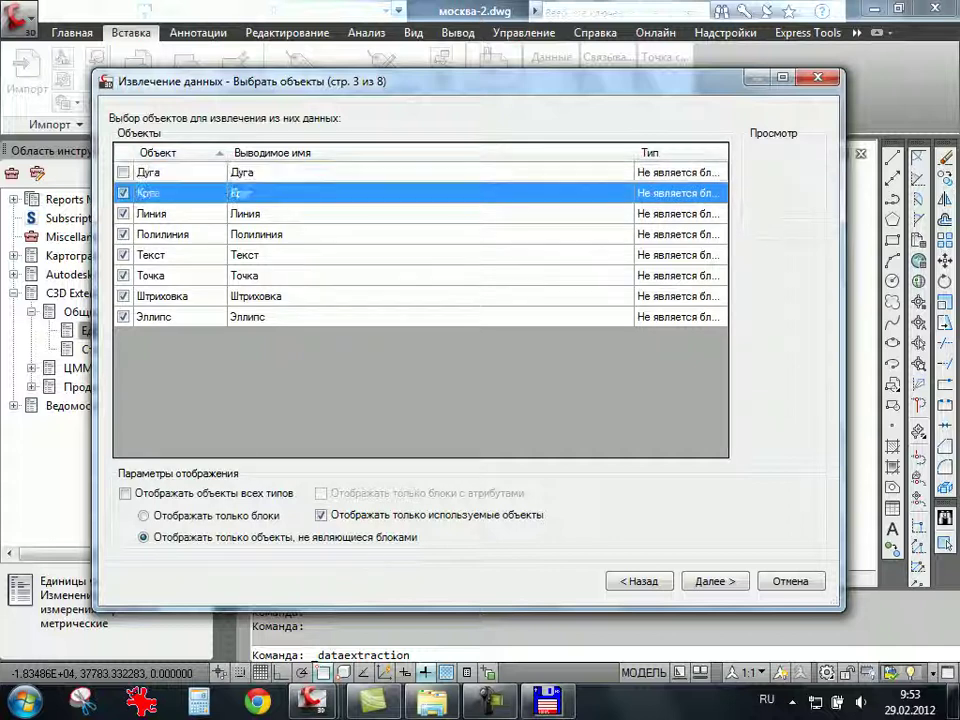
pyautogui.press('space')
pyautogui.press('Down')
pyautogui.press('space')
pyautogui.press('Down')
pyautogui.press('space')
# Uncheck Точка, Штриховка and Эллипс so only Текст stays selected.
pyautogui.press('Down')
pyautogui.press('Down')
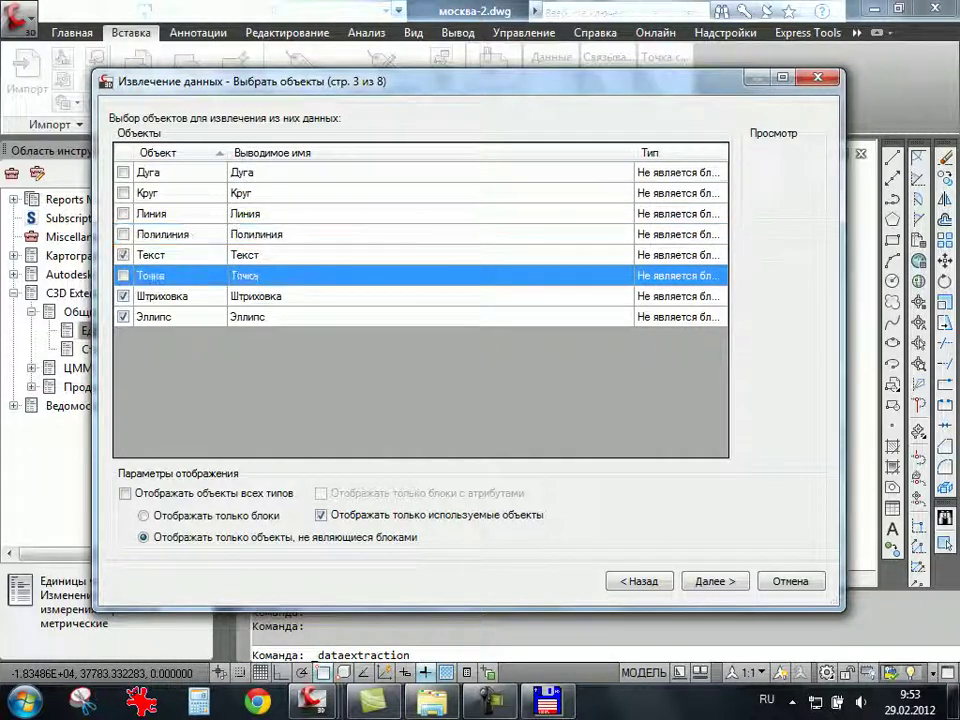
pyautogui.press('space')
pyautogui.press('Down')
pyautogui.press('space')
pyautogui.press('Down')
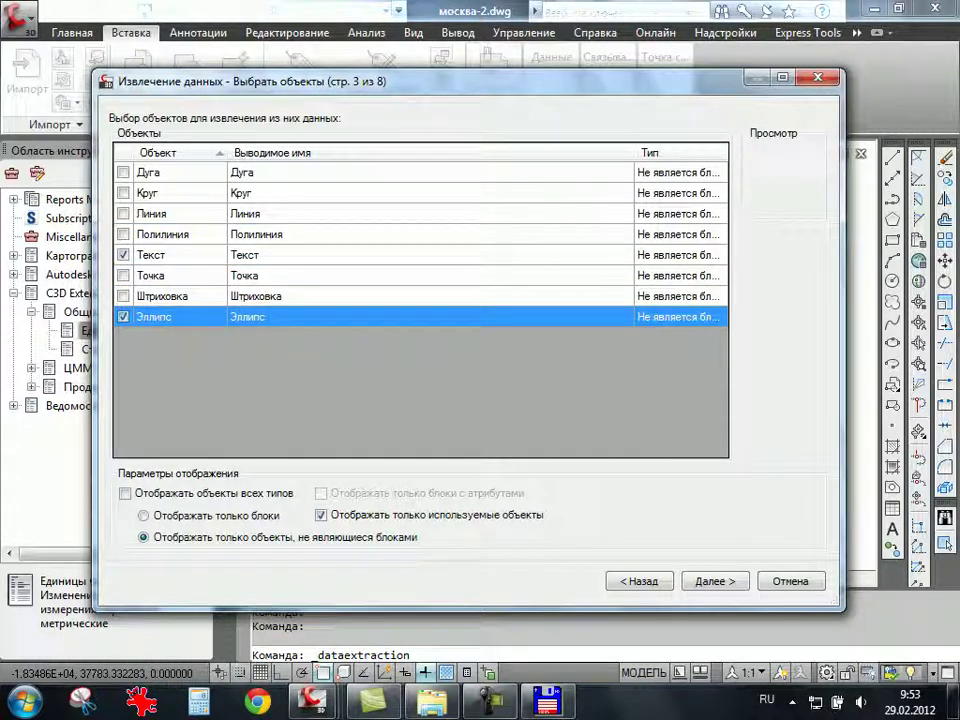
pyautogui.press('space')
pyautogui.moveTo(490, 78); pyautogui.dragTo(542, 338)
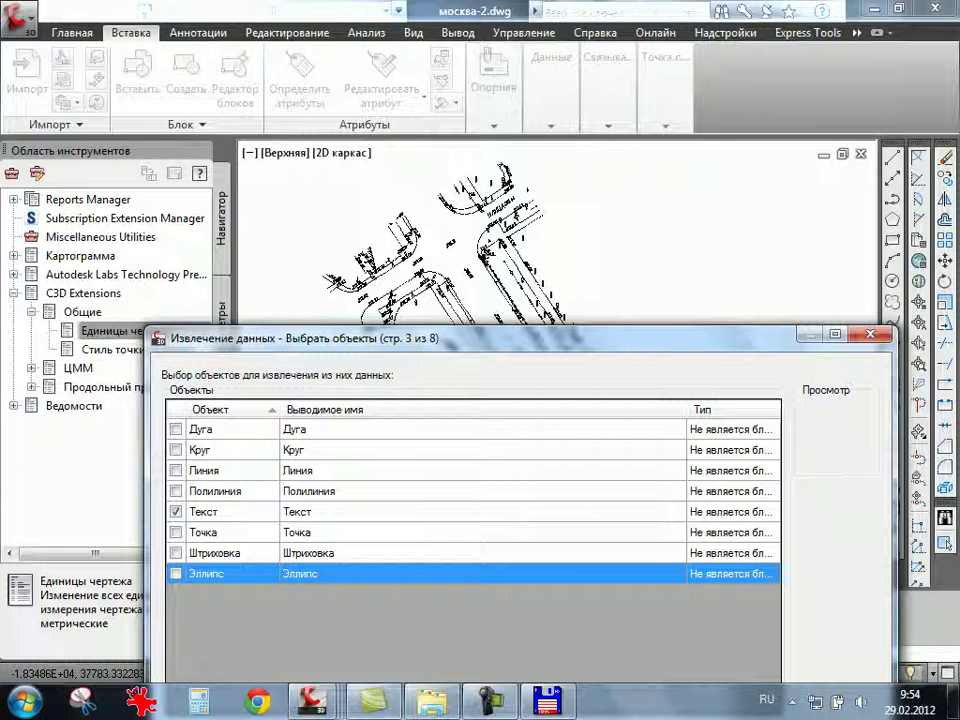
pyautogui.moveTo(450, 338); pyautogui.dragTo(396, 155)
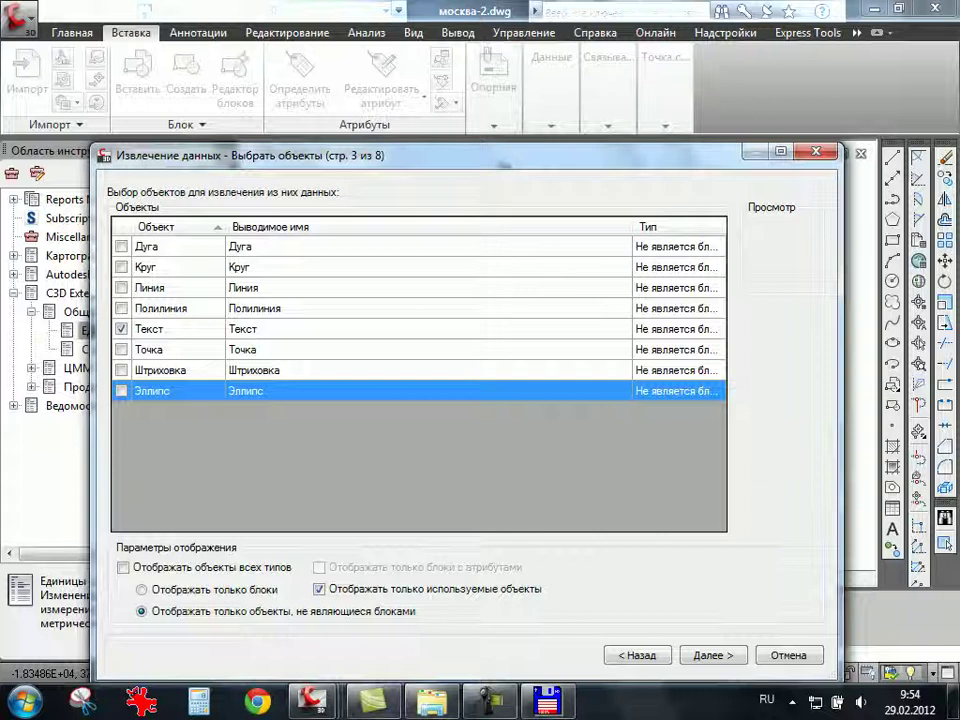
pyautogui.moveTo(450, 155); pyautogui.dragTo(412, 91)
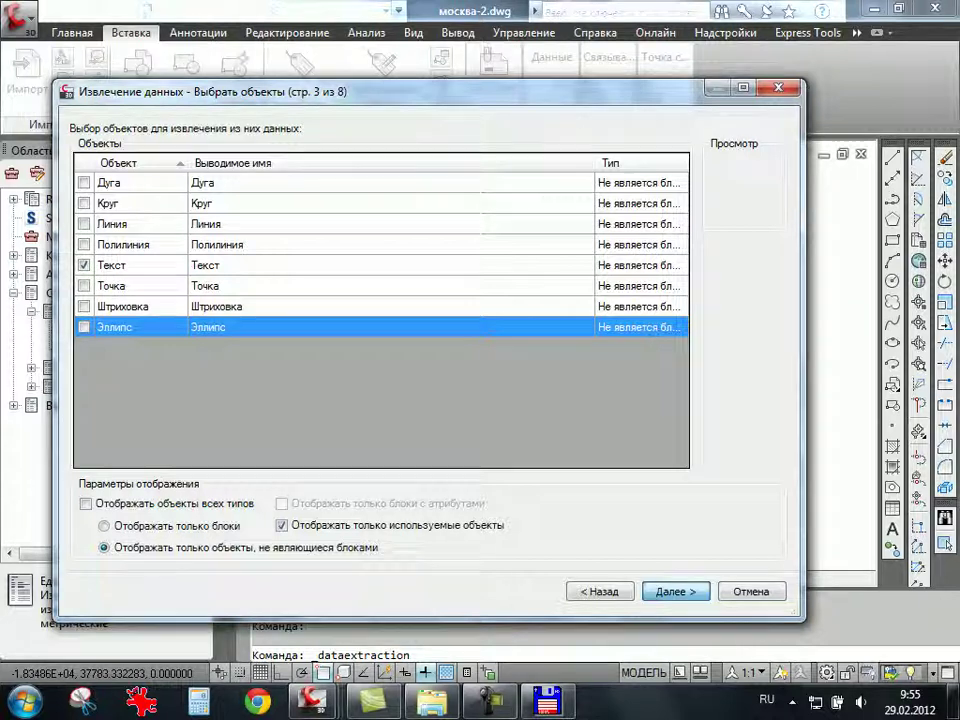
# Move to the properties page, enlarge the wizard, and clear the 3D визуализация, Общие and Чертеж categories.
pyautogui.click(676, 591)
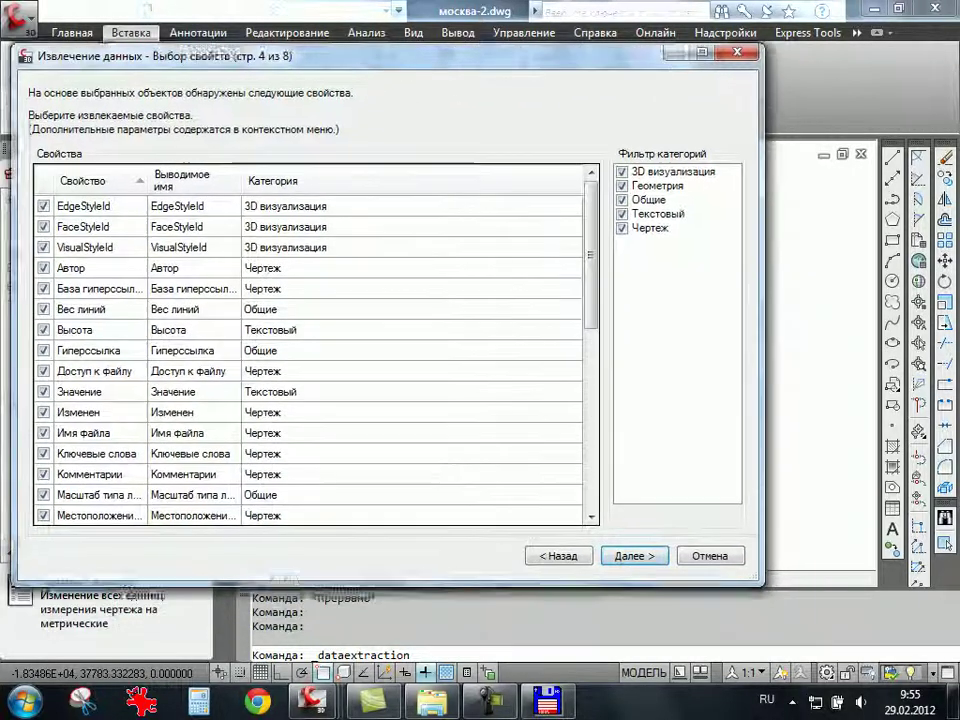
pyautogui.moveTo(300, 91); pyautogui.dragTo(272, 18)
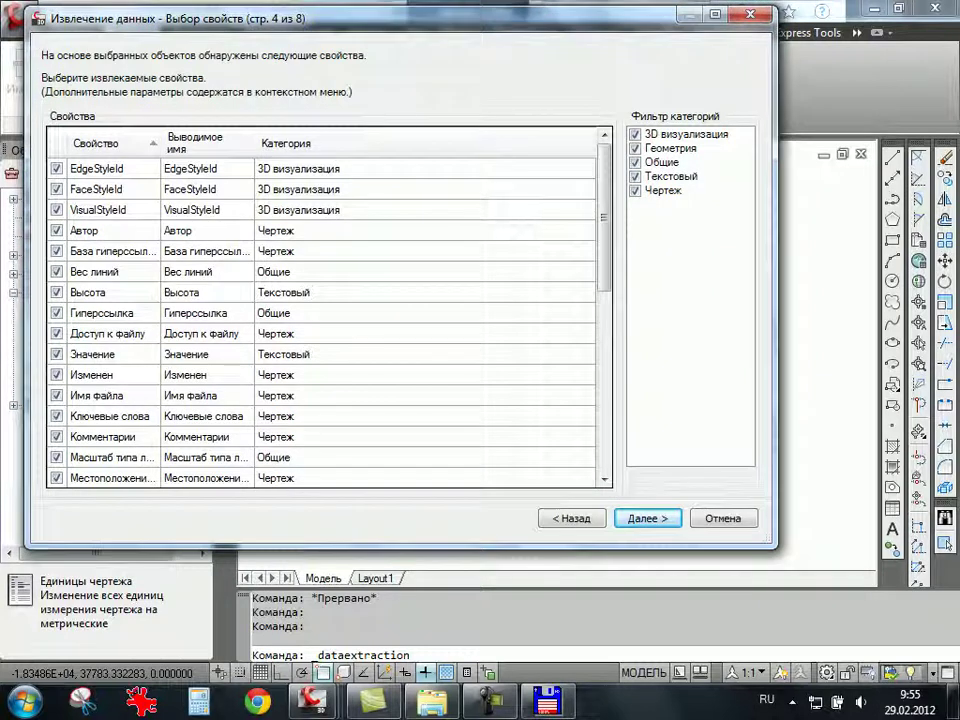
pyautogui.moveTo(775, 547); pyautogui.dragTo(839, 637)
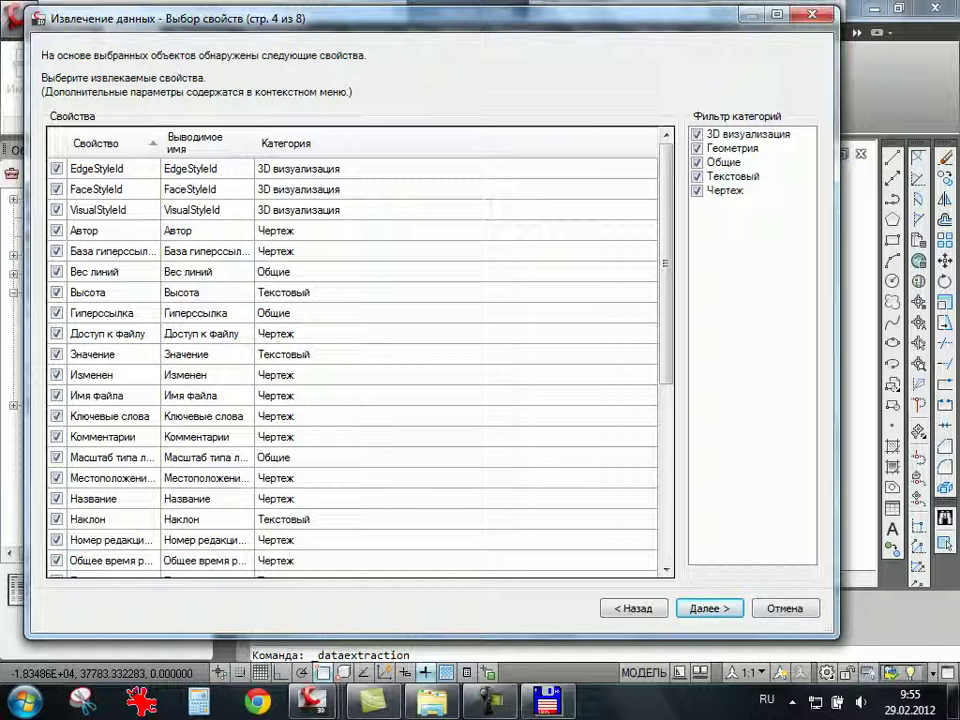
pyautogui.scroll(-1, 355, 360)
pyautogui.scroll(-4, 355, 360)
pyautogui.scroll(5, 355, 360)
pyautogui.click(697, 133)
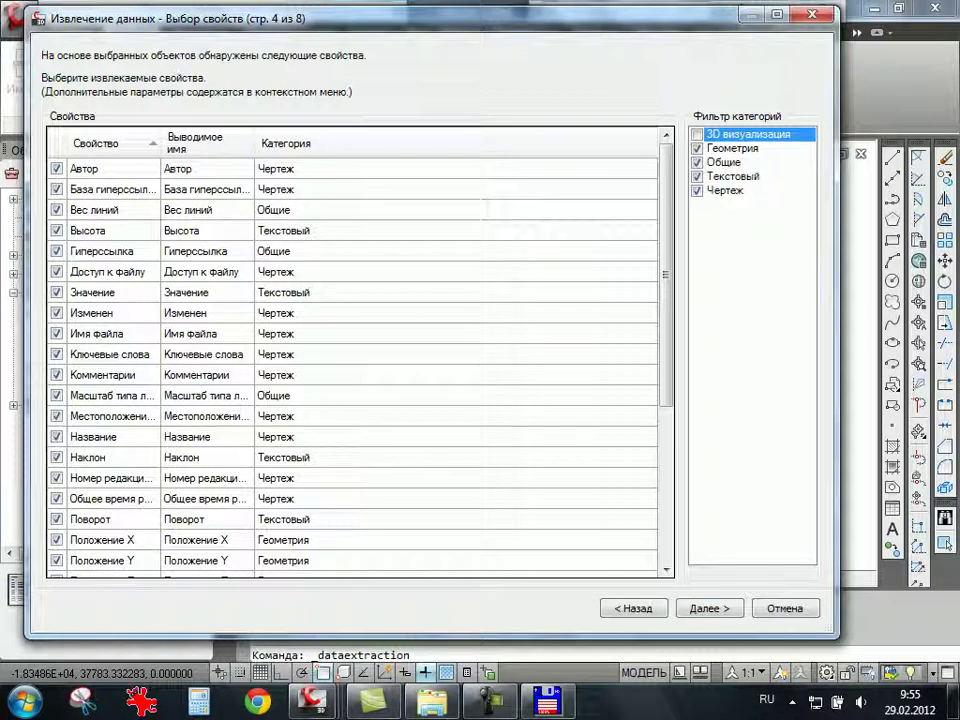
pyautogui.click(697, 162)
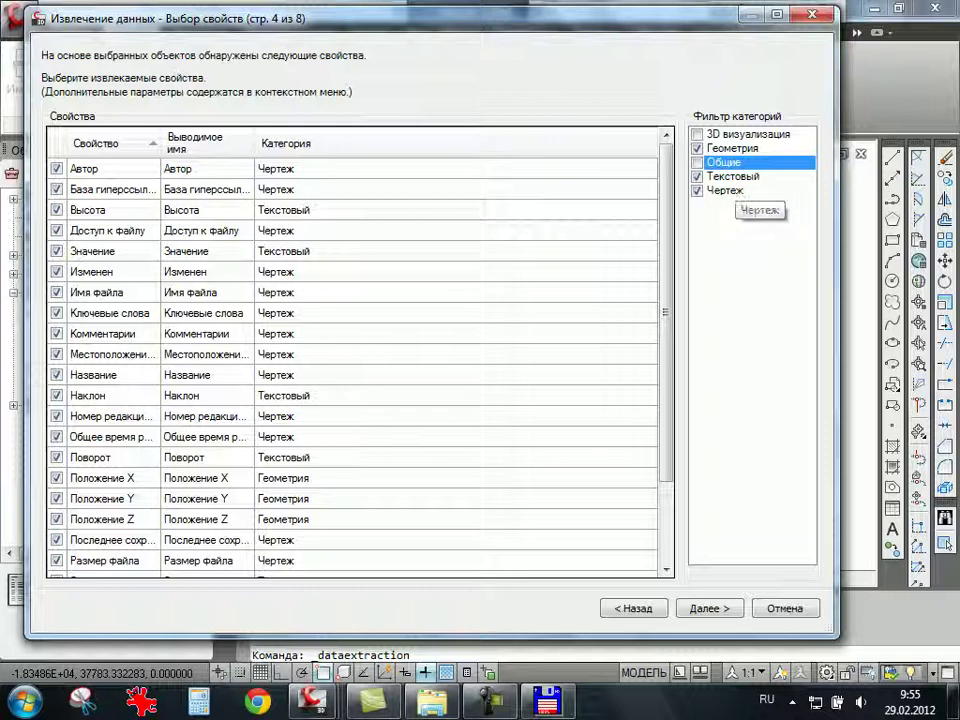
pyautogui.click(697, 190)
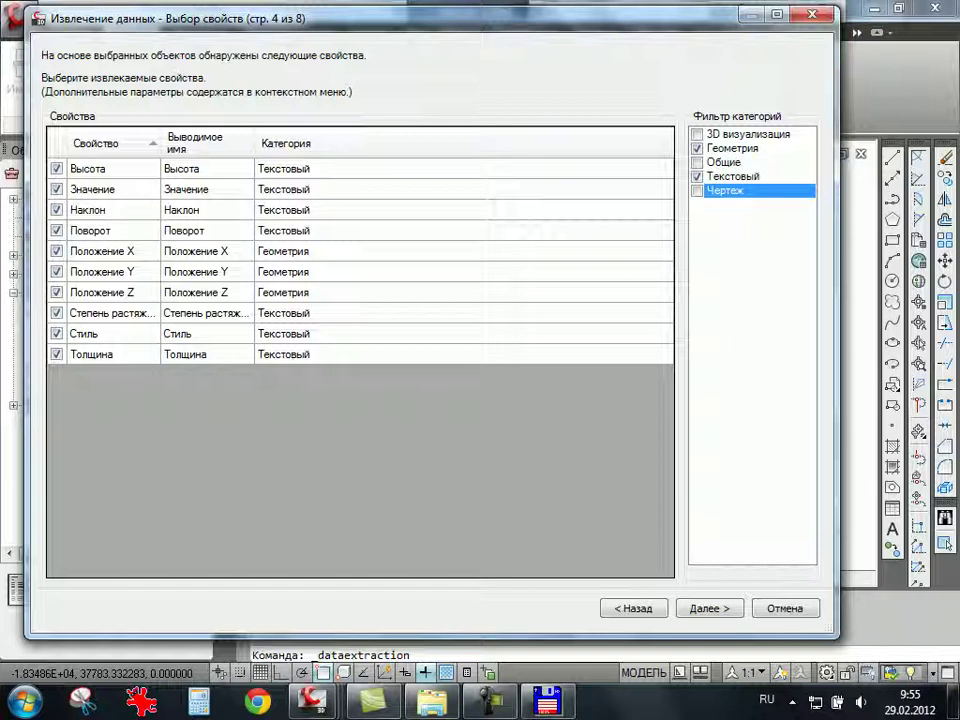
# Uncheck Высота, Наклон, Поворот, Положение Z, width factor, Стиль and Толщина properties.
pyautogui.click(57, 168)
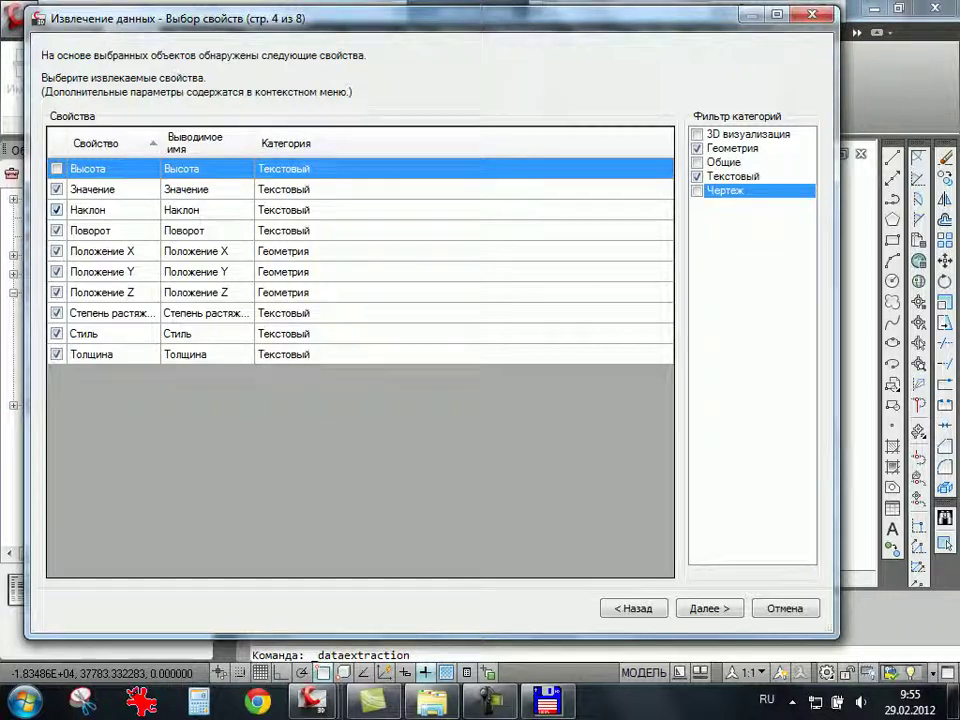
pyautogui.click(57, 209)
pyautogui.click(57, 230)
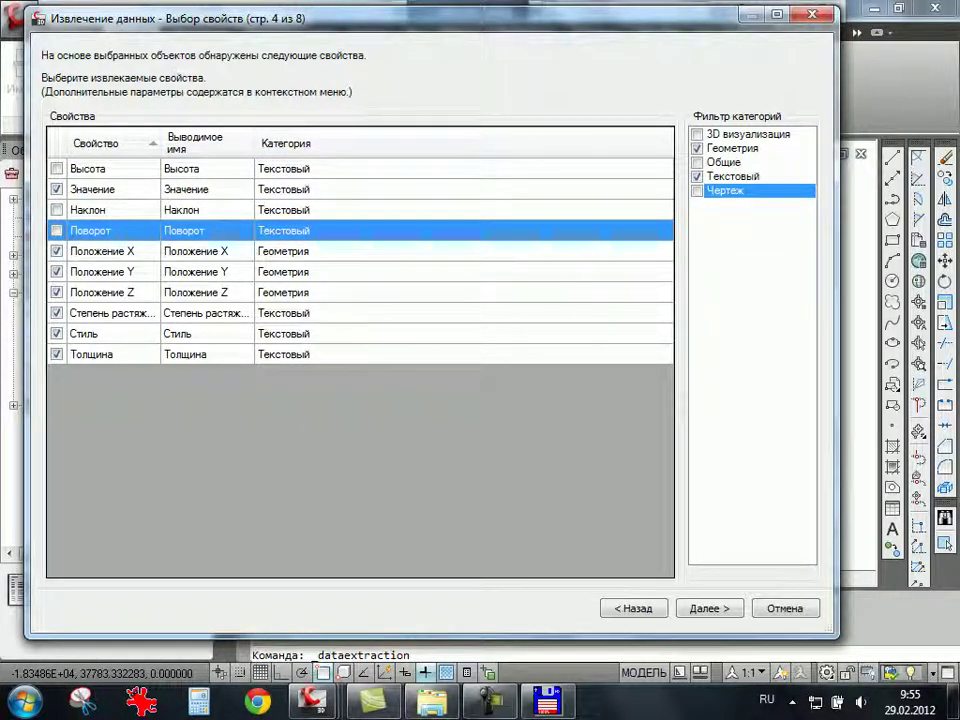
pyautogui.click(57, 292)
pyautogui.click(57, 313)
pyautogui.click(57, 333)
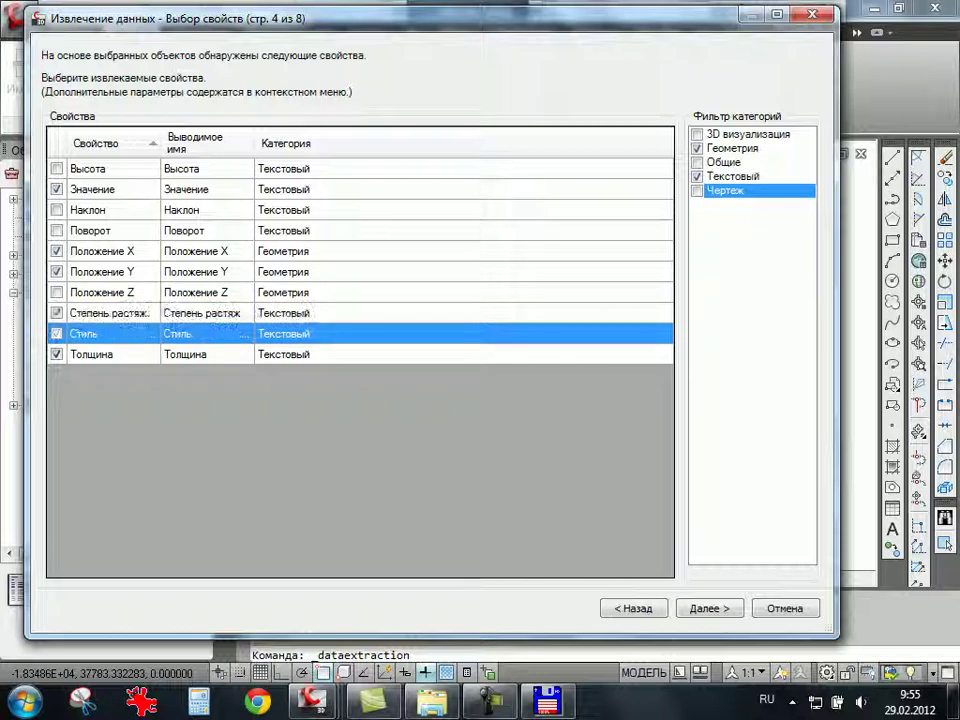
pyautogui.click(57, 354)
pyautogui.click(57, 313)
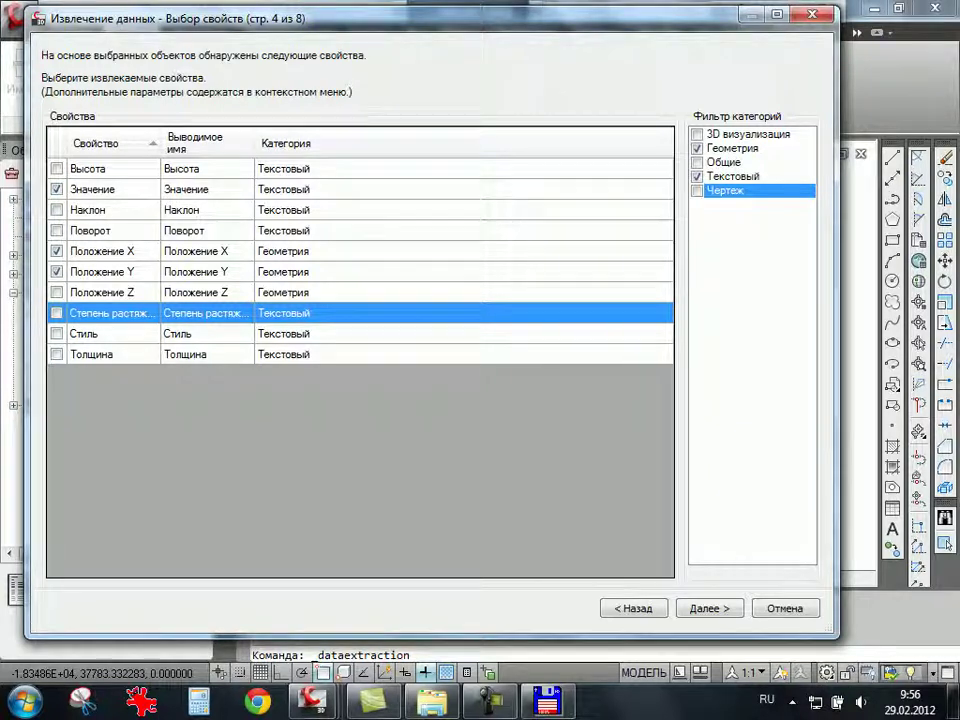
pyautogui.press('Return')
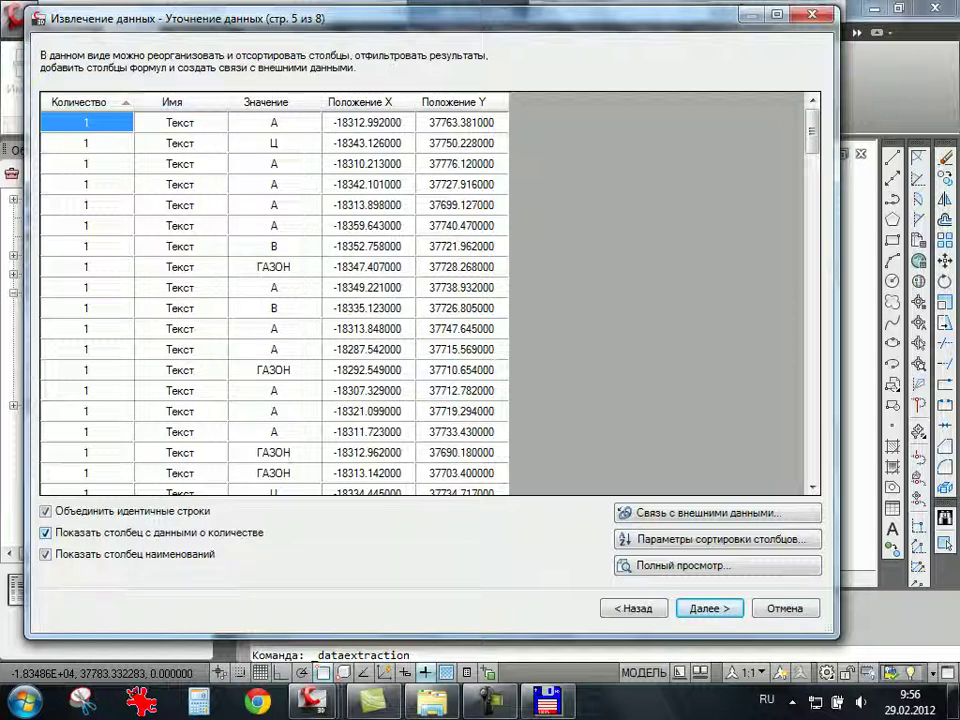
pyautogui.click(45, 533)
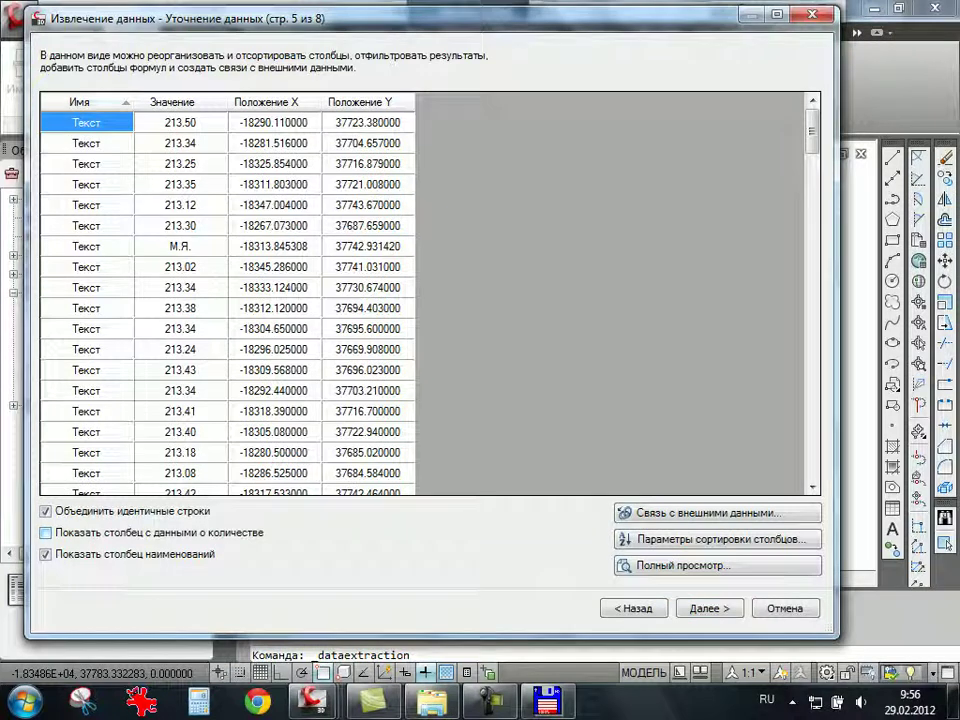
pyautogui.click(45, 554)
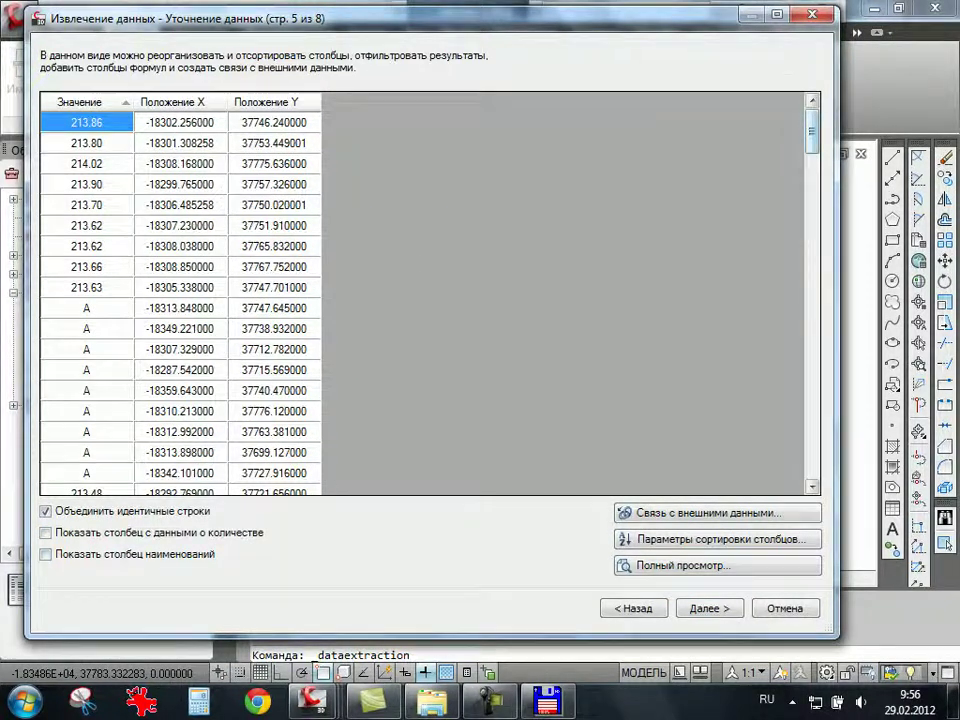
pyautogui.moveTo(812, 130)
pyautogui.mouseDown()
pyautogui.moveTo(812, 466)
pyautogui.moveTo(812, 130)
pyautogui.moveTo(812, 247)
pyautogui.mouseUp()
pyautogui.scroll(-1, 180, 295)
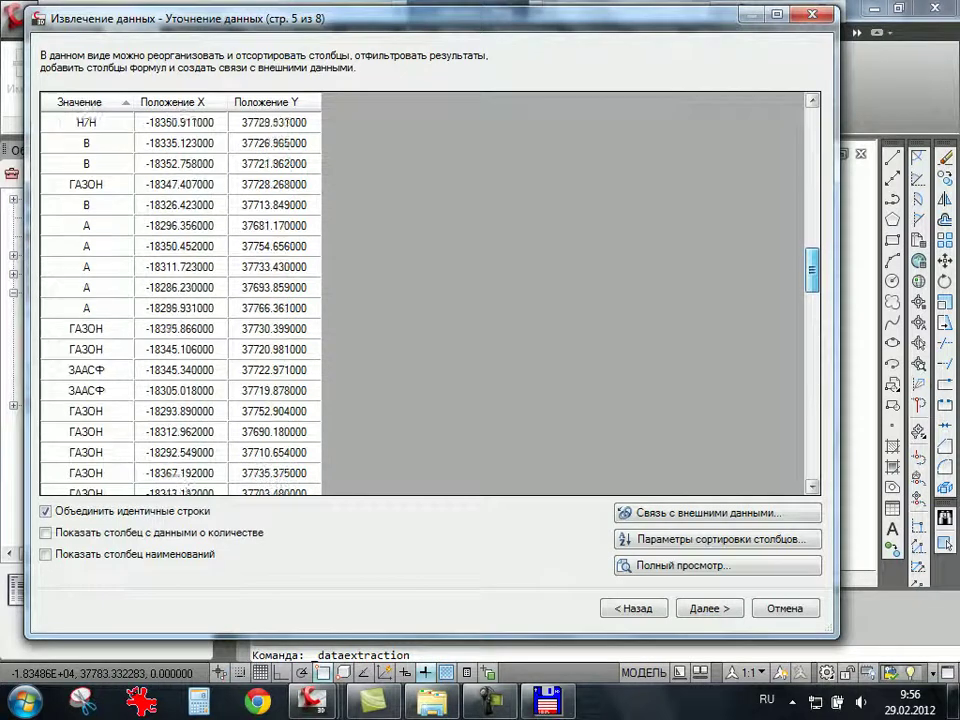
pyautogui.scroll(-5, 180, 295)
pyautogui.scroll(-5, 180, 295)
pyautogui.scroll(-5, 180, 295)
pyautogui.scroll(-3, 180, 295)
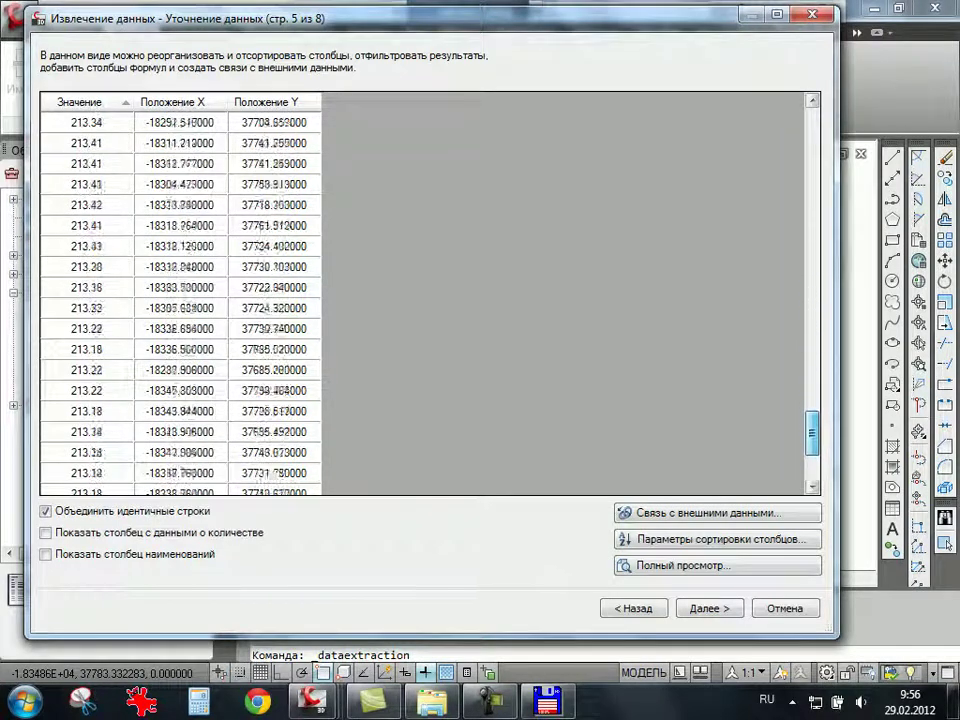
pyautogui.scroll(-4, 180, 295)
pyautogui.scroll(20, 180, 295)
pyautogui.scroll(10, 180, 295)
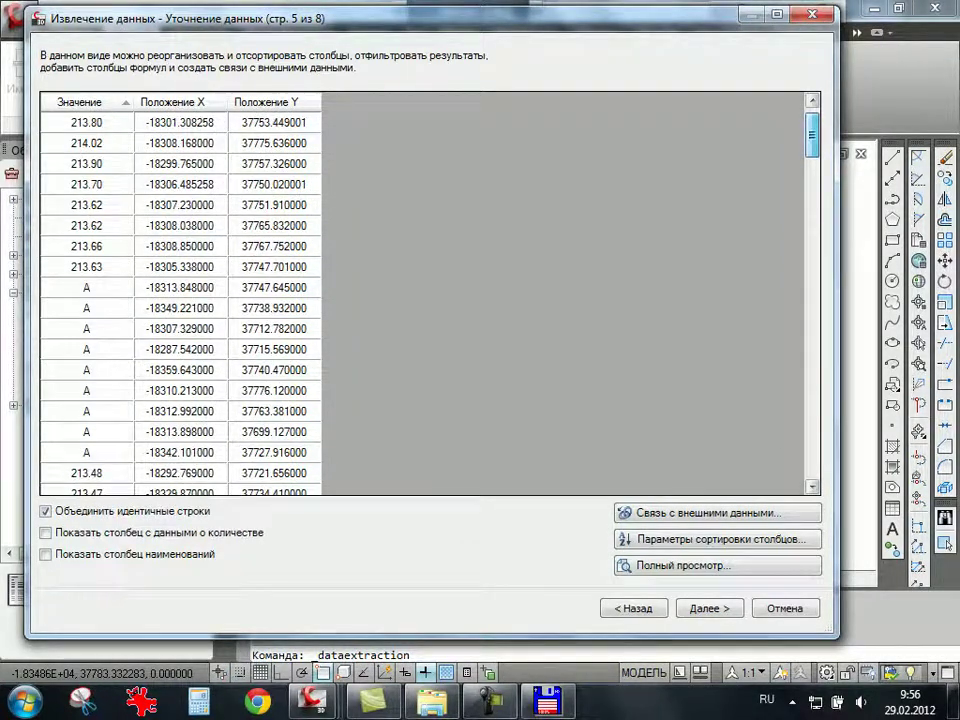
pyautogui.scroll(1, 180, 295)
pyautogui.scroll(-4, 180, 295)
pyautogui.scroll(-3, 180, 295)
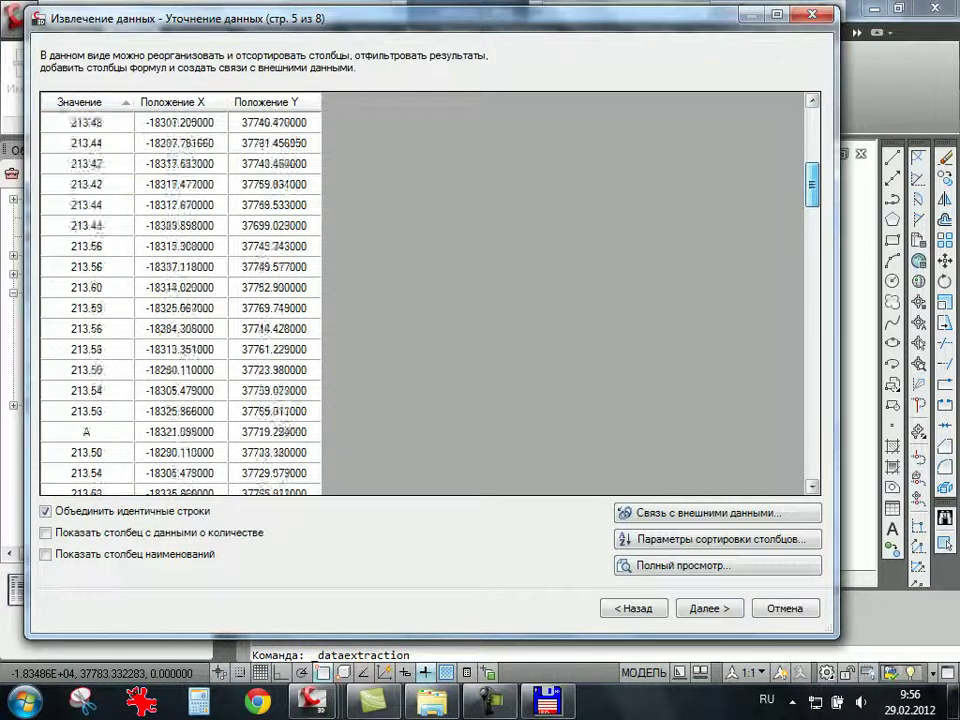
pyautogui.scroll(-5, 180, 295)
pyautogui.scroll(-2, 180, 295)
pyautogui.scroll(-1, 180, 295)
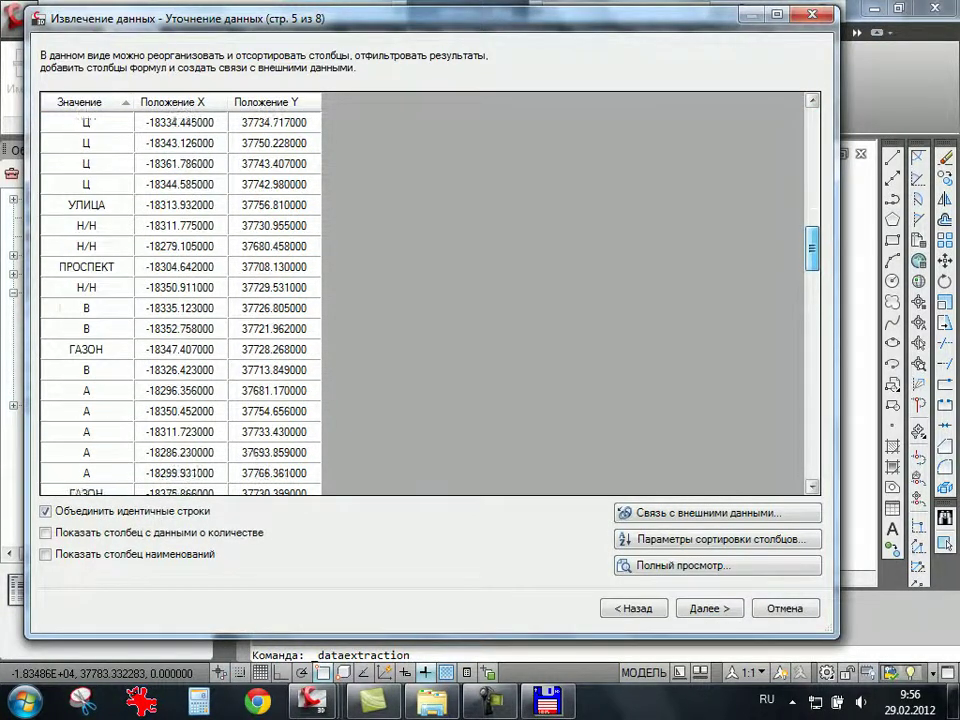
pyautogui.scroll(-5, 180, 295)
pyautogui.scroll(20, 180, 295)
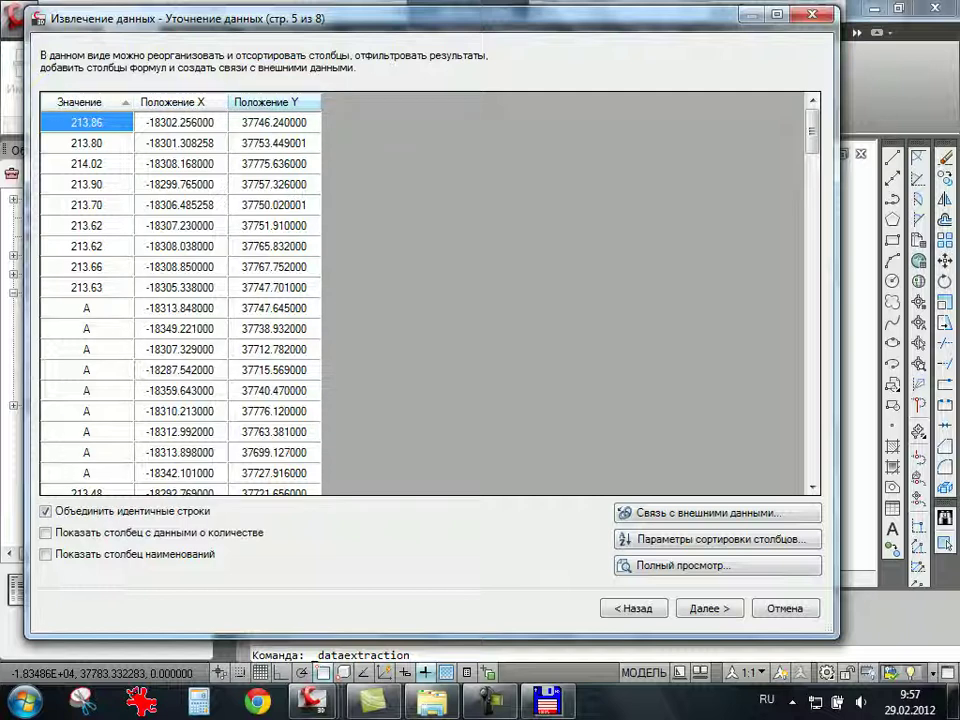
# Reorder columns to Положение Y, Положение X, Значение and sort descending by Значение.
pyautogui.moveTo(275, 102); pyautogui.dragTo(100, 102)
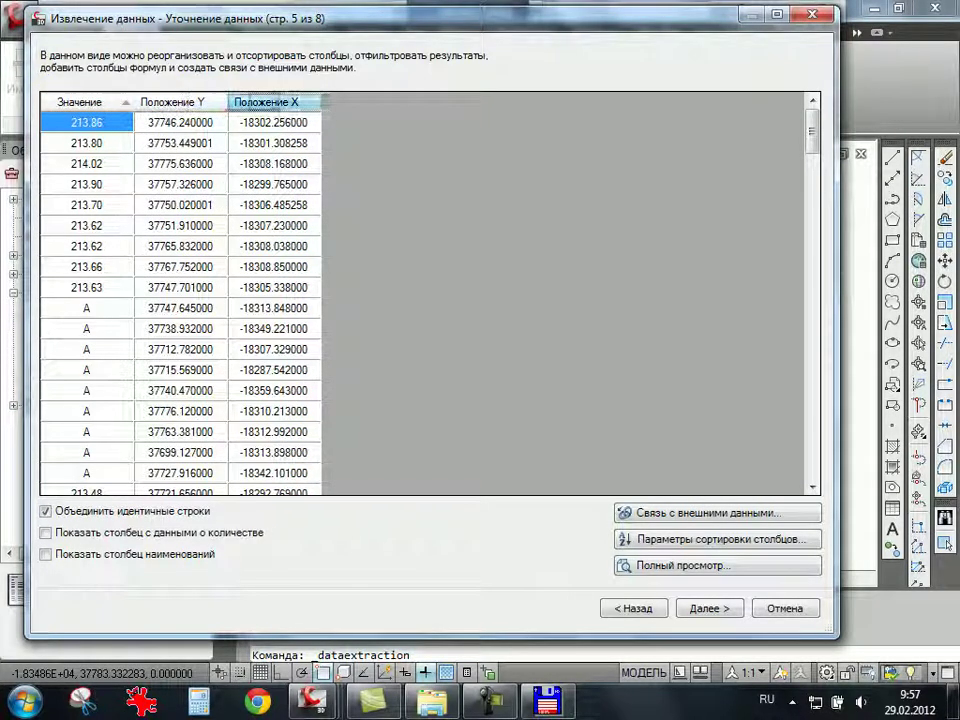
pyautogui.moveTo(80, 102); pyautogui.dragTo(318, 102)
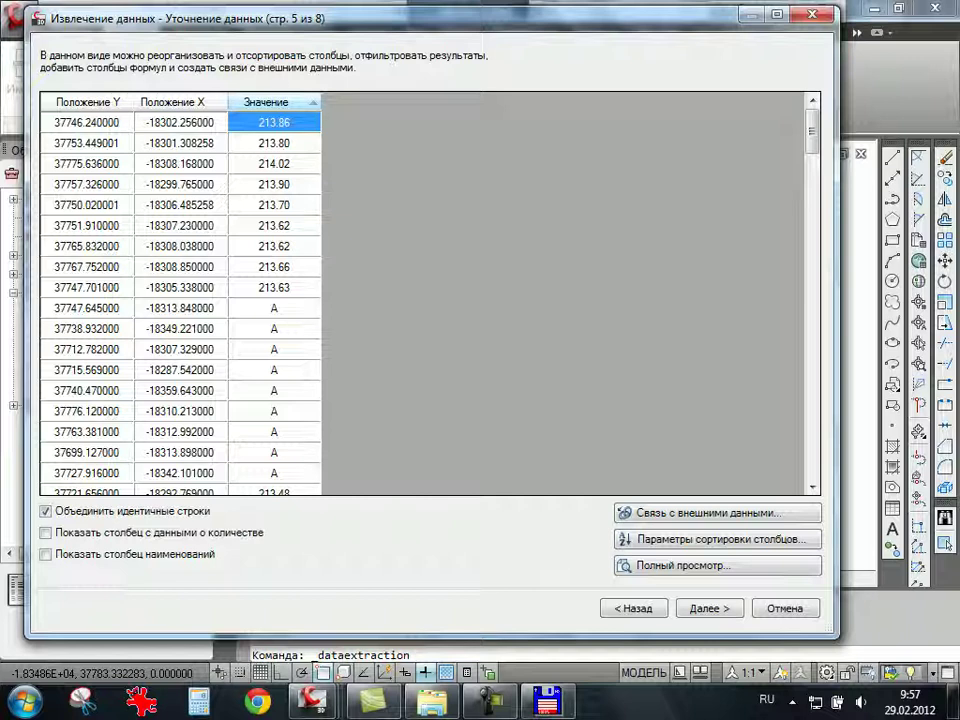
pyautogui.click(265, 102)
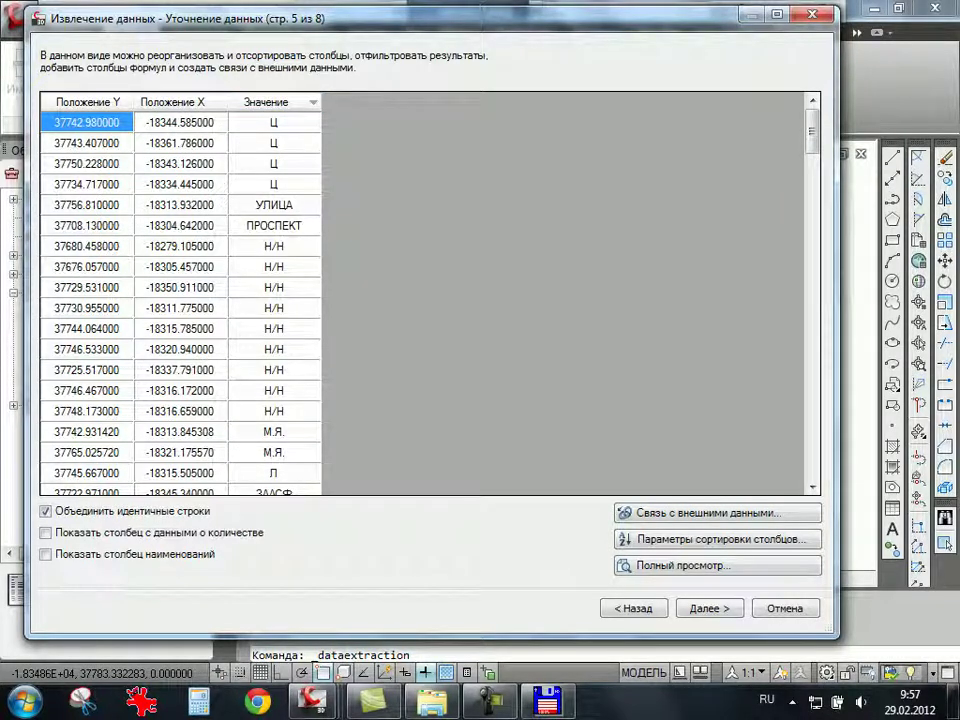
# Review the sorted point rows and continue to the output options page.
pyautogui.scroll(-5, 180, 300)
pyautogui.scroll(-5, 180, 300)
pyautogui.scroll(-5, 180, 300)
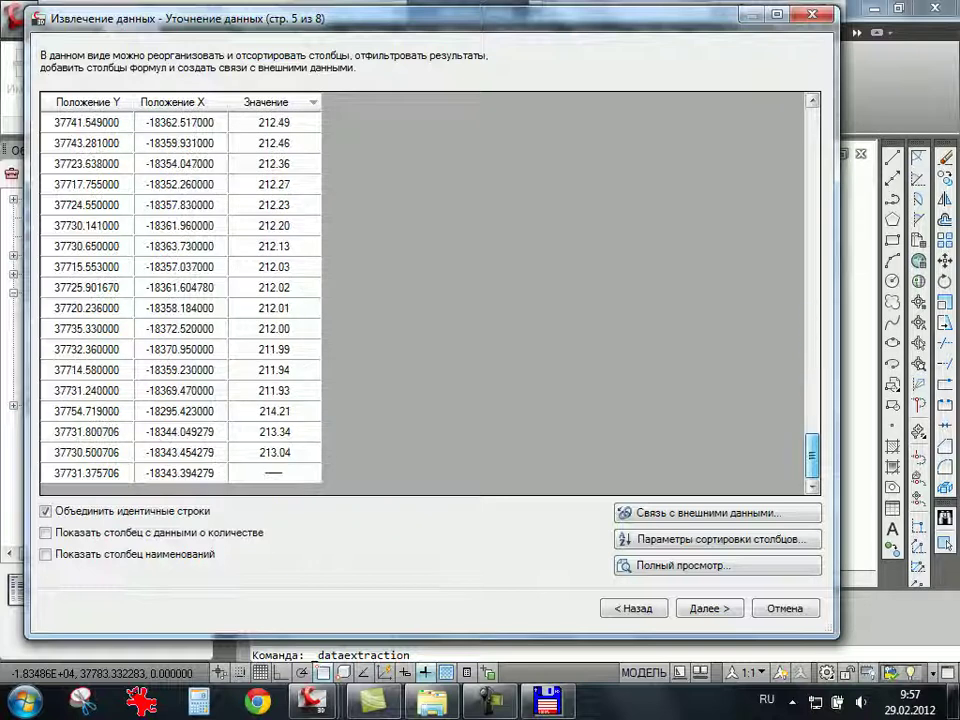
pyautogui.scroll(7, 180, 300)
pyautogui.scroll(5, 180, 300)
pyautogui.scroll(5, 180, 300)
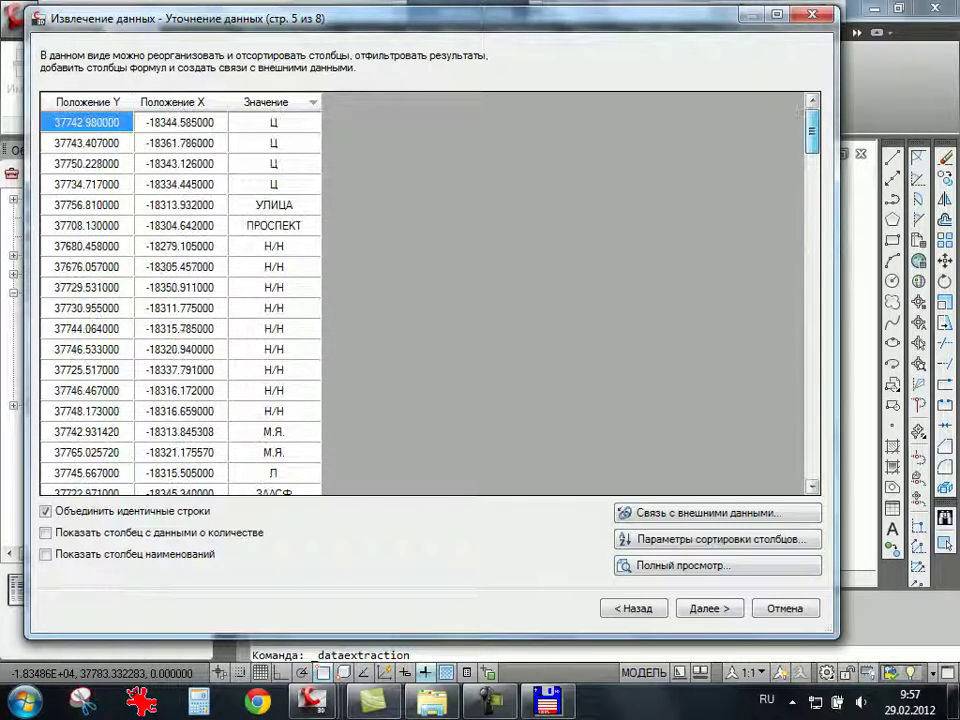
pyautogui.scroll(-10, 180, 300)
pyautogui.scroll(-5, 180, 300)
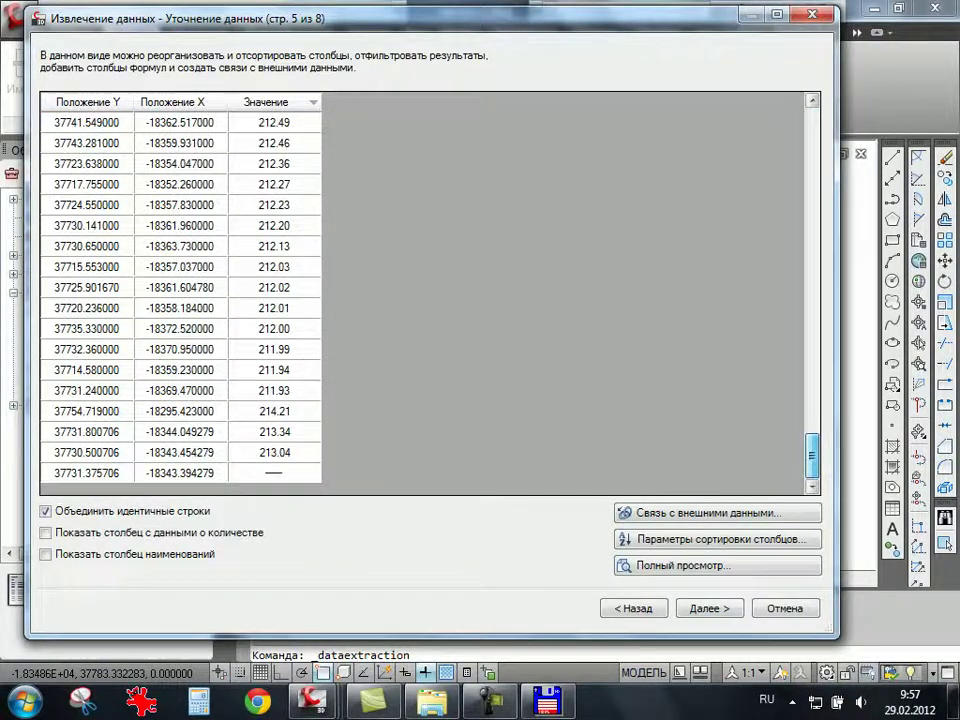
pyautogui.scroll(5, 180, 300)
pyautogui.scroll(5, 180, 300)
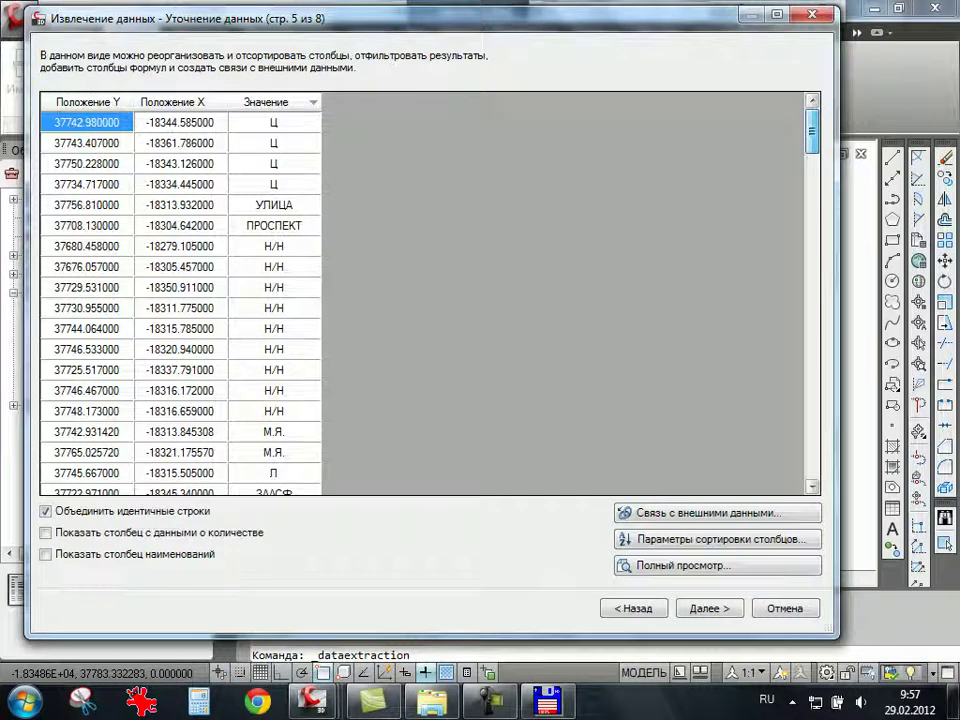
pyautogui.scroll(-5, 180, 300)
pyautogui.scroll(-5, 180, 300)
pyautogui.scroll(-5, 180, 300)
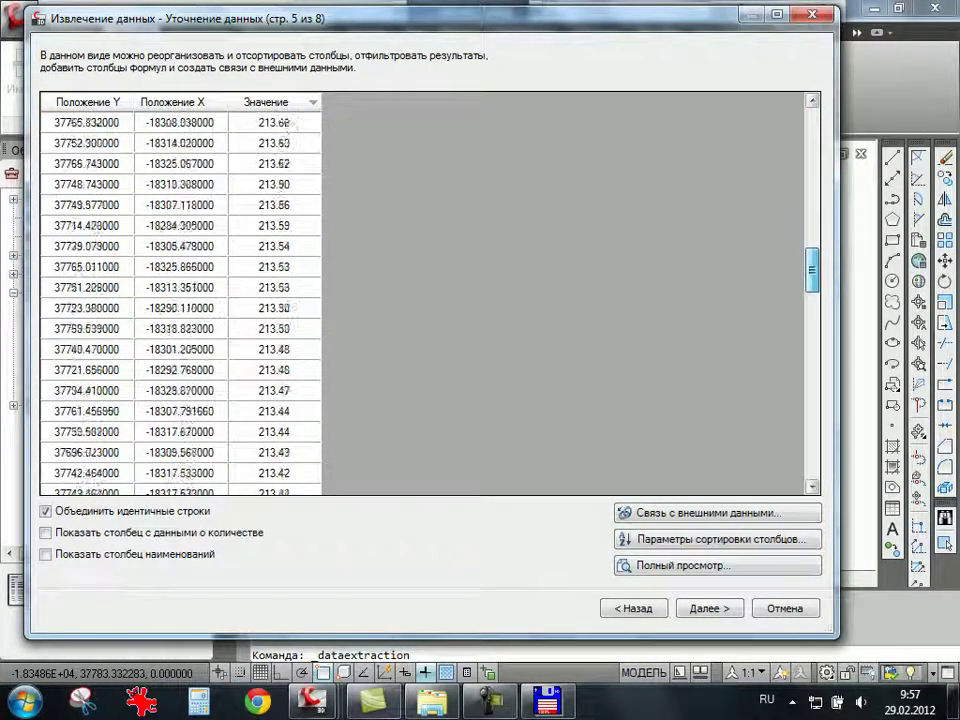
pyautogui.scroll(-5, 180, 300)
pyautogui.scroll(-5, 180, 300)
pyautogui.scroll(-5, 180, 300)
pyautogui.scroll(10, 180, 300)
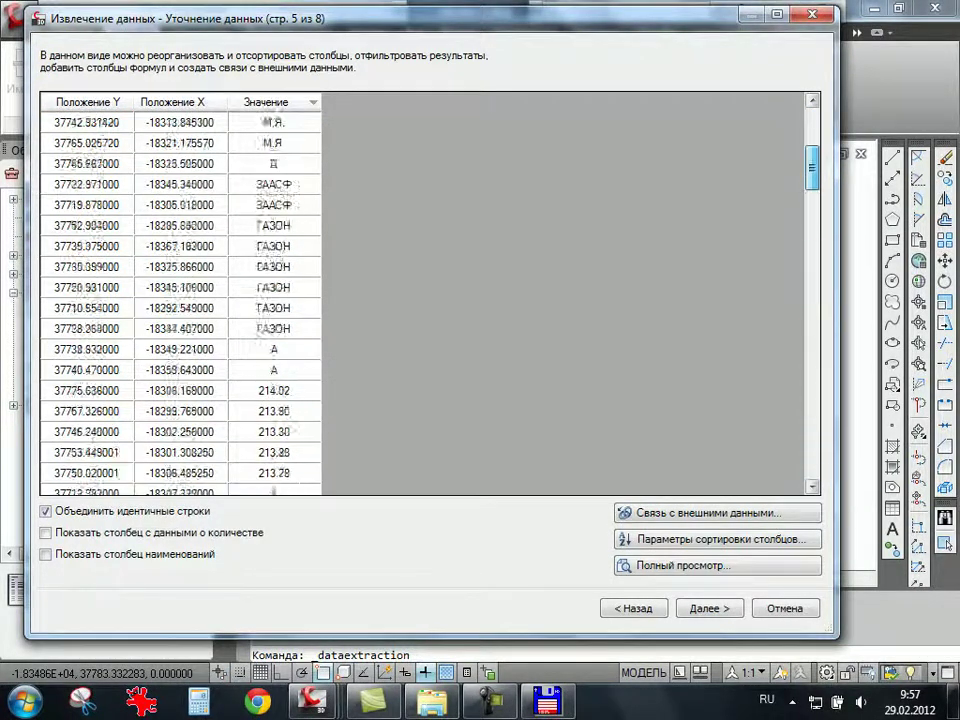
pyautogui.scroll(5, 180, 300)
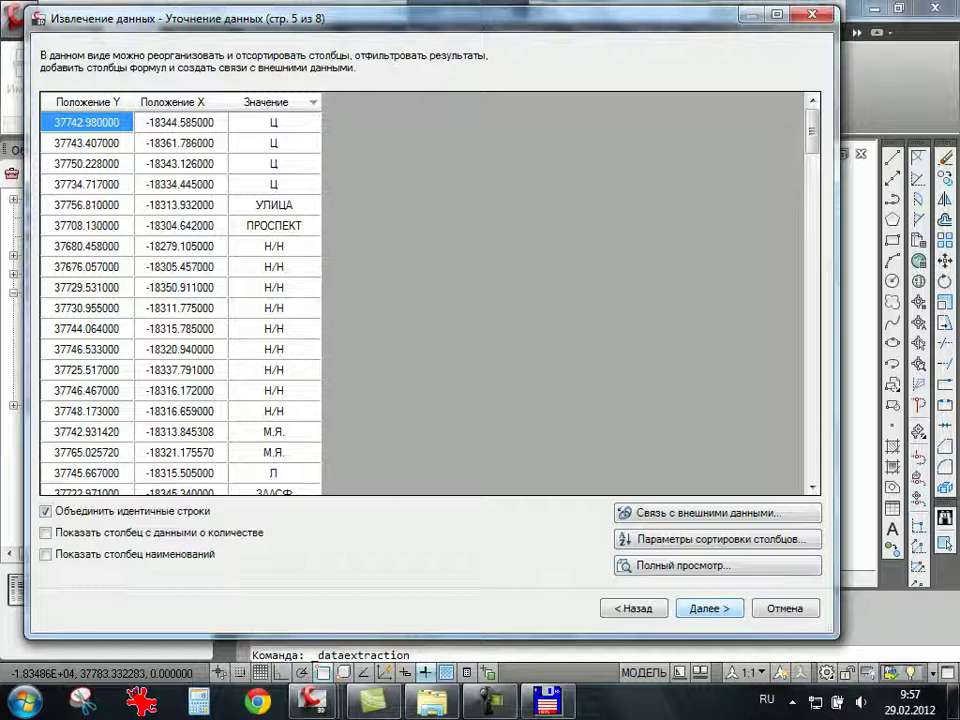
pyautogui.press('Return')
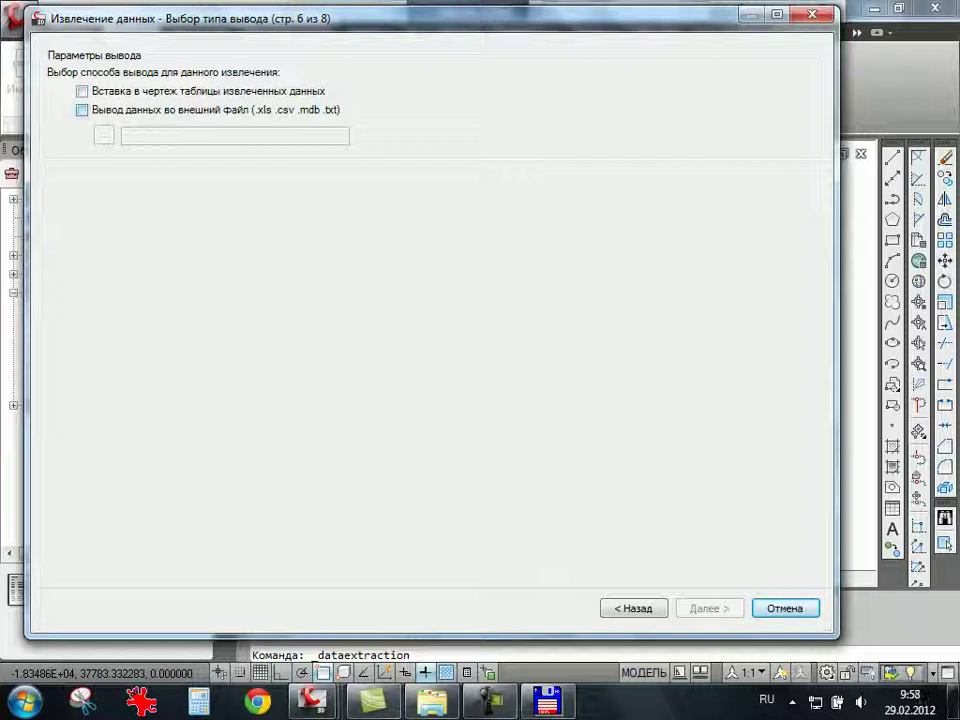
# Output the data to москва-2.txt in Desktop\учеба and finish the extraction.
pyautogui.click(82, 110)
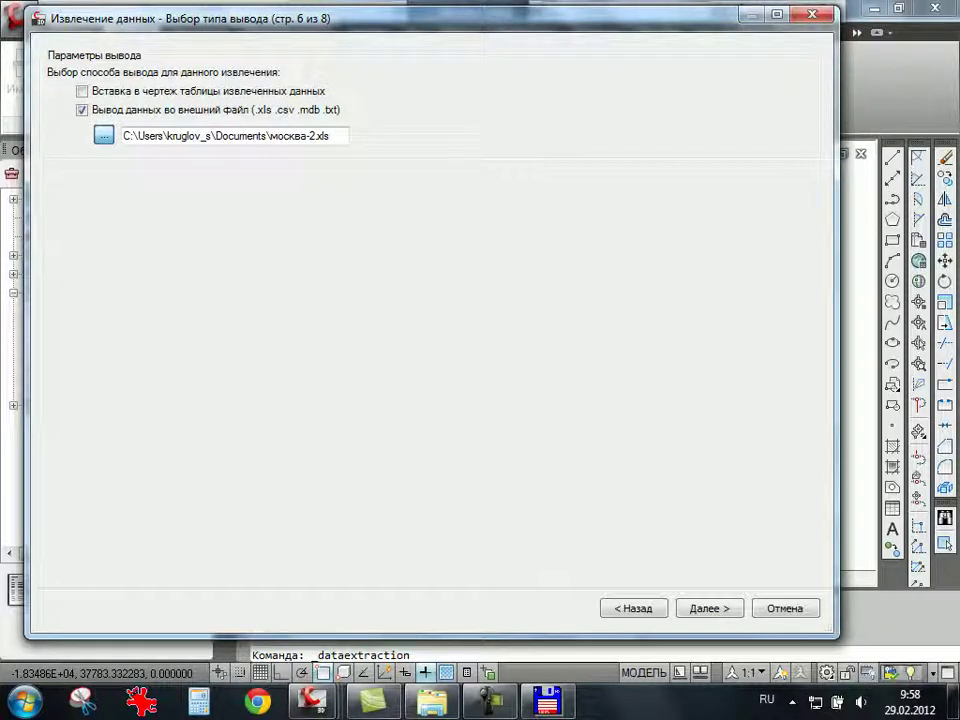
pyautogui.click(104, 135)
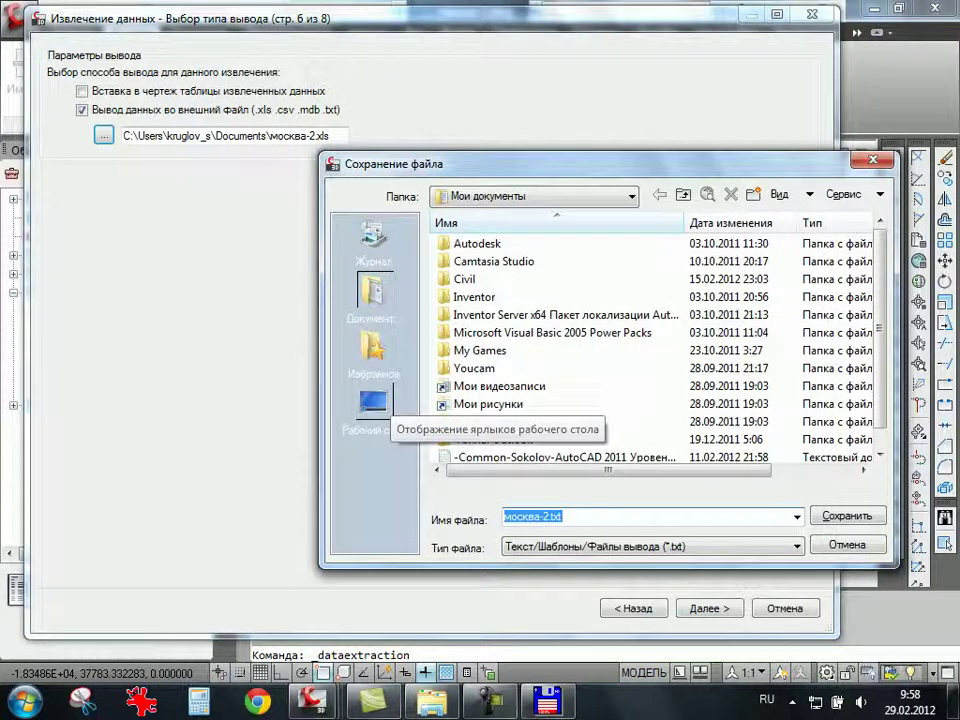
pyautogui.click(373, 402)
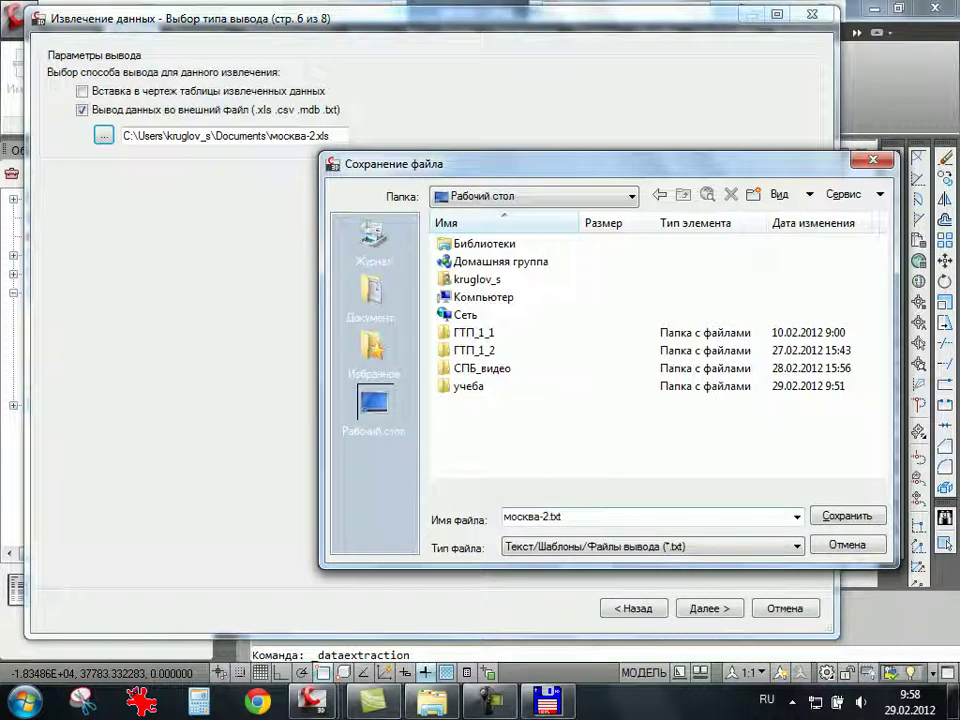
pyautogui.doubleClick(468, 386)
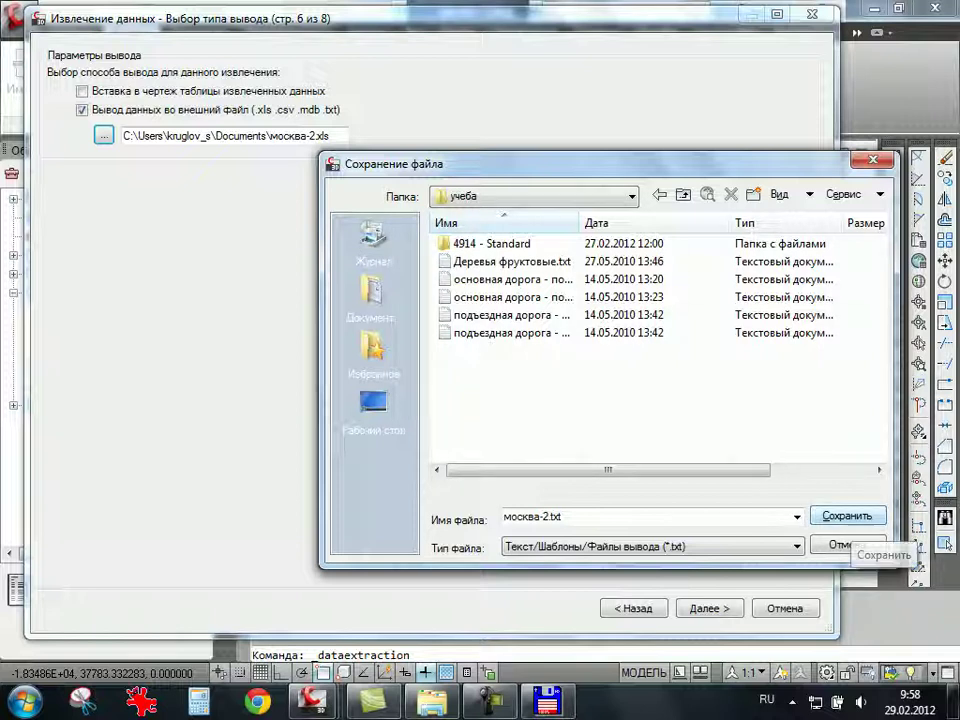
pyautogui.click(847, 518)
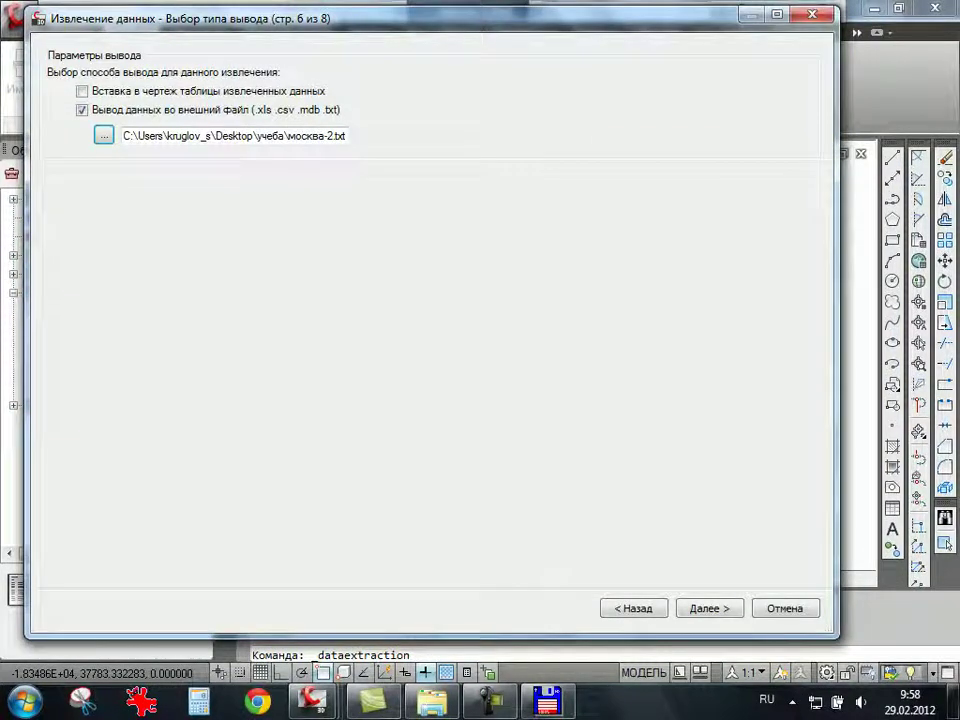
pyautogui.press('Return')
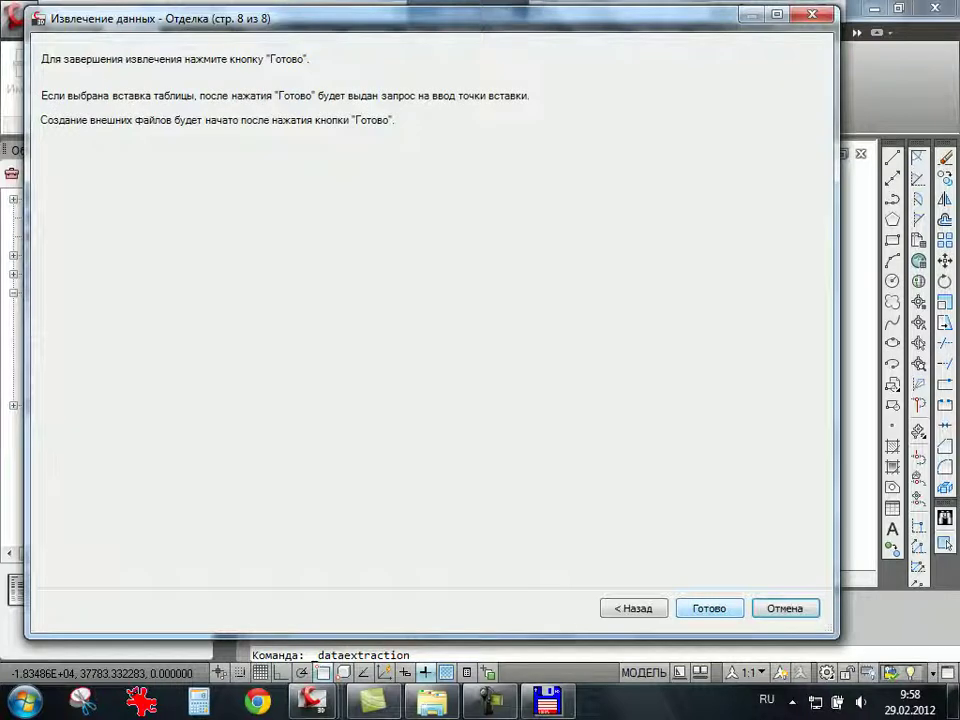
pyautogui.press('Return')
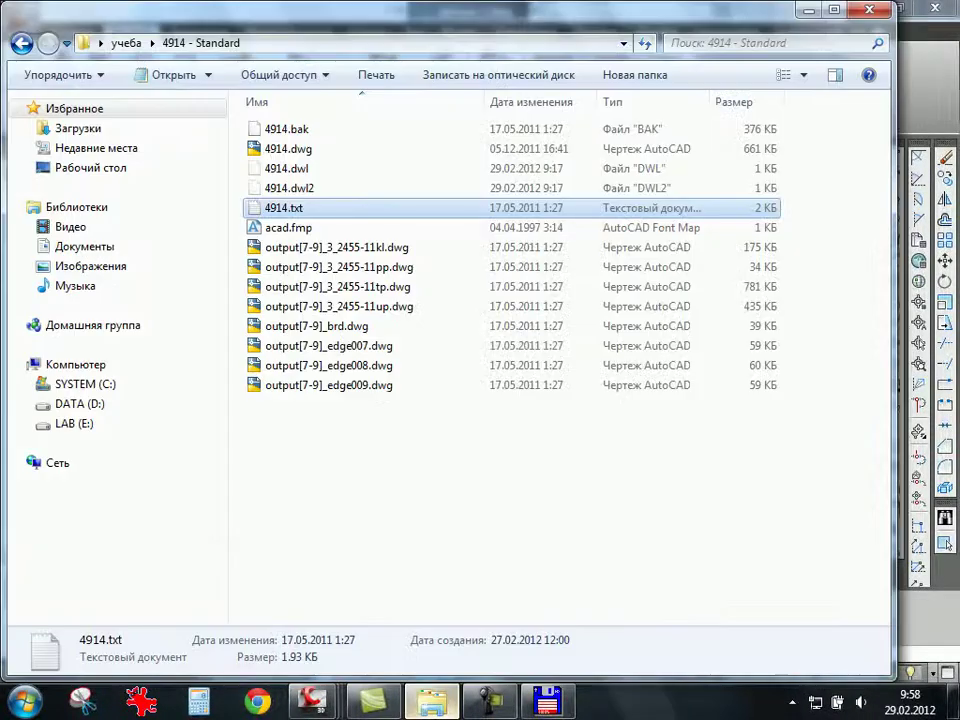
# Open the exported москва-2.txt from учеба in a maximized Notepad window.
pyautogui.click(432, 702)
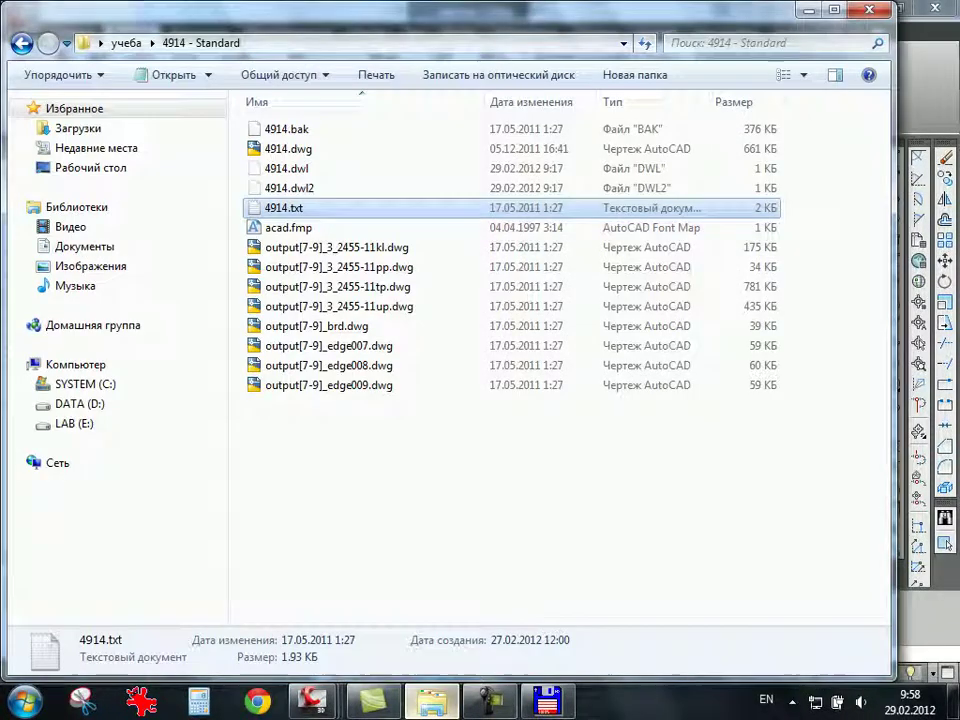
pyautogui.click(126, 43)
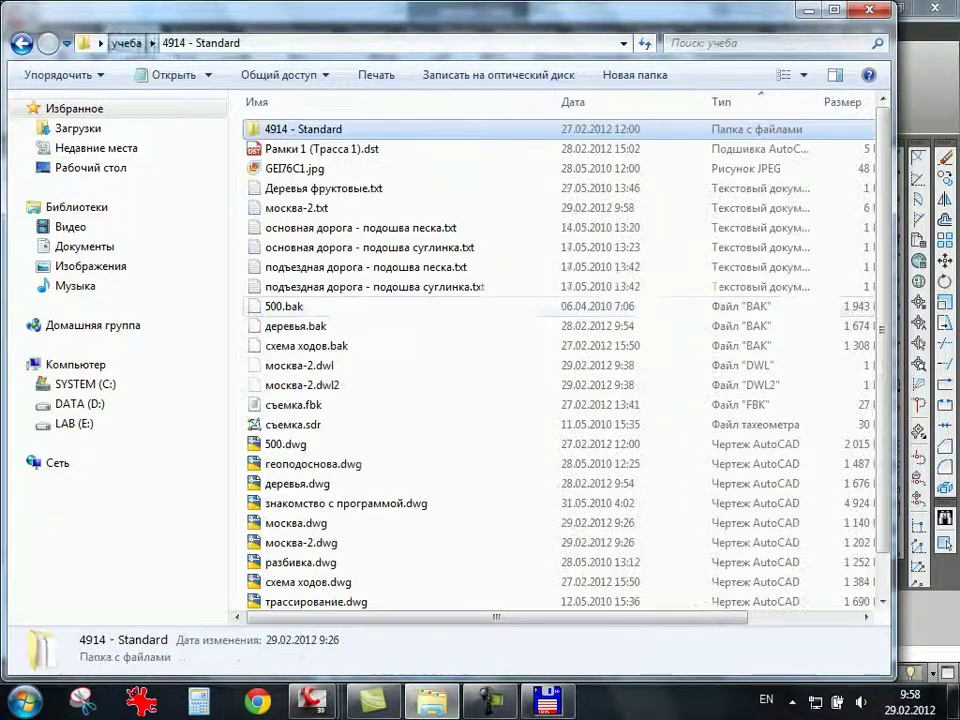
pyautogui.click(296, 207)
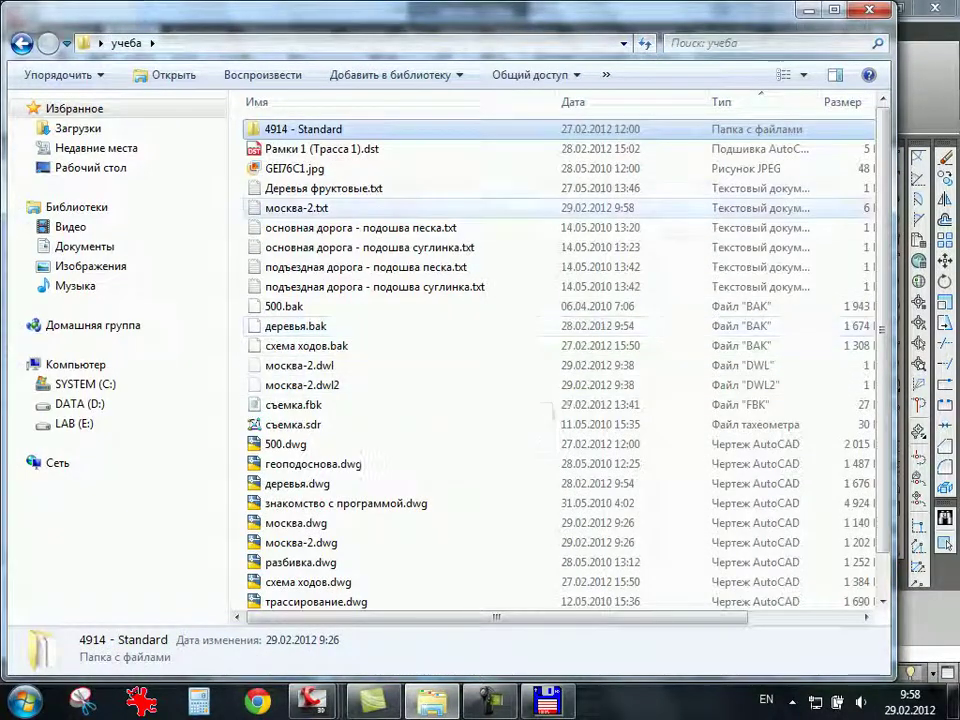
pyautogui.press('Return')
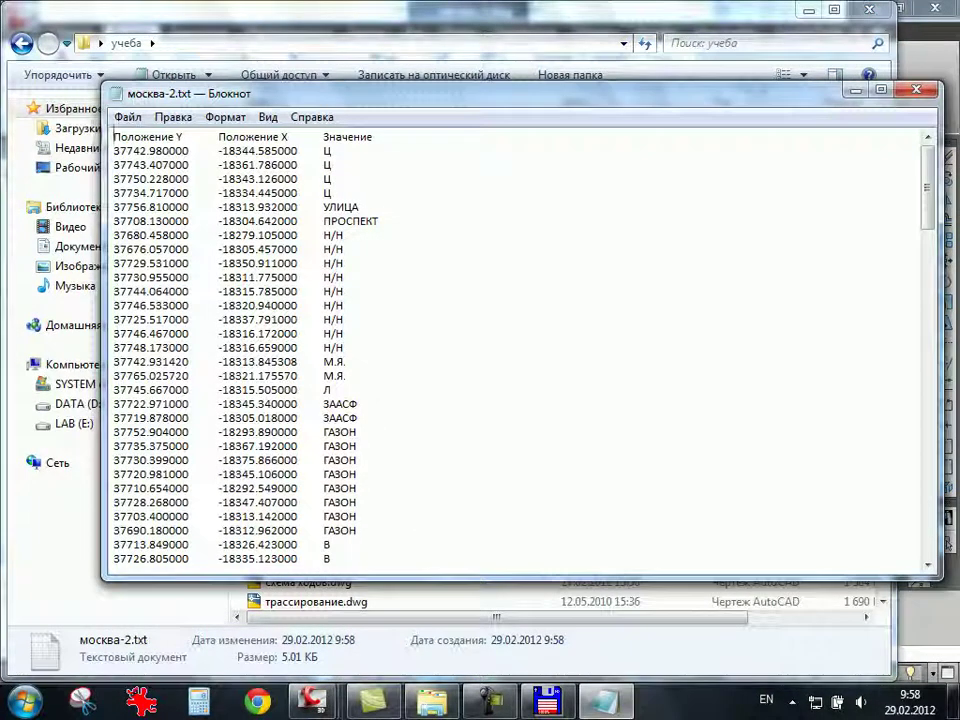
pyautogui.moveTo(450, 93); pyautogui.dragTo(427, 40)
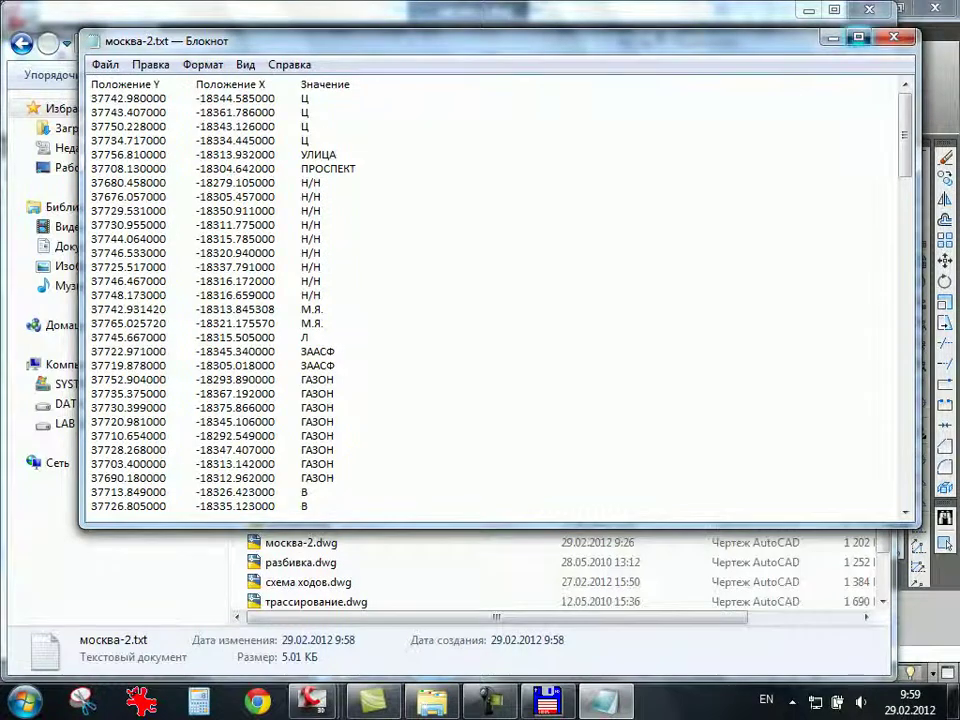
pyautogui.doubleClick(640, 38)
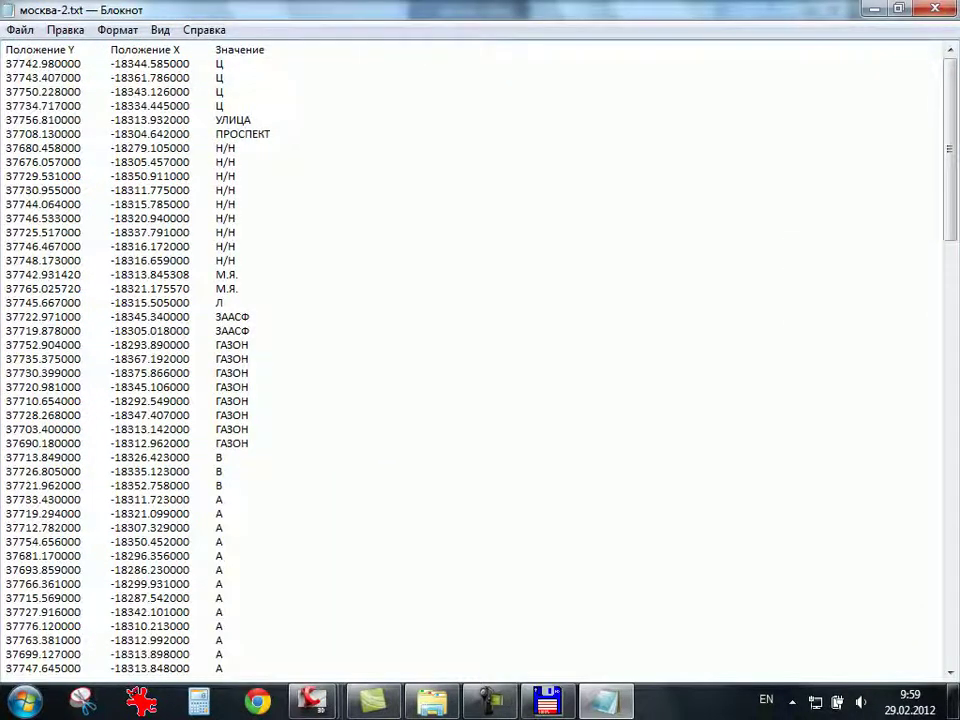
# Delete the text-coded header rows above the 37740.470000 row and the blank first line.
pyautogui.hotkey('shift', 'Down')
pyautogui.hotkey('shift', 'Down')
pyautogui.hotkey('shift', 'Down')
pyautogui.hotkey('shift', 'Down')
pyautogui.hotkey('shift', 'Down')
pyautogui.hotkey('shift', 'Down')
pyautogui.hotkey('shift', 'Down')
pyautogui.hotkey('shift', 'Down')
pyautogui.hotkey('shift', 'Down')
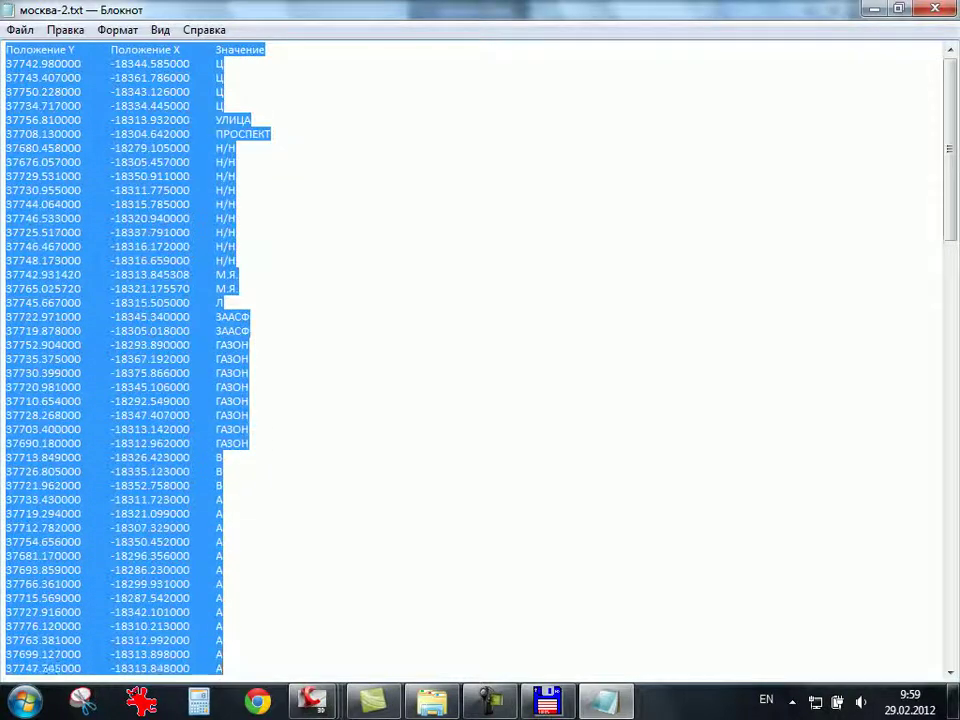
pyautogui.hotkey('shift', 'Down')
pyautogui.hotkey('shift', 'Down')
pyautogui.hotkey('shift', 'Down')
pyautogui.hotkey('shift', 'Up')
pyautogui.hotkey('shift', 'Up')
pyautogui.hotkey('shift', 'Up')
pyautogui.hotkey('shift', 'Up')
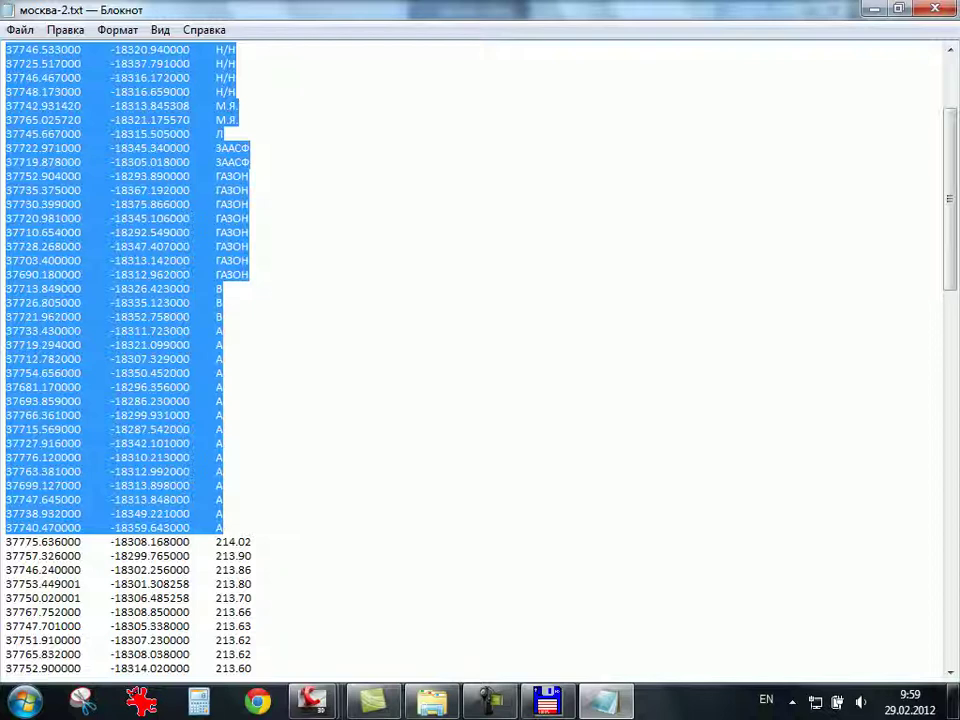
pyautogui.press('Delete')
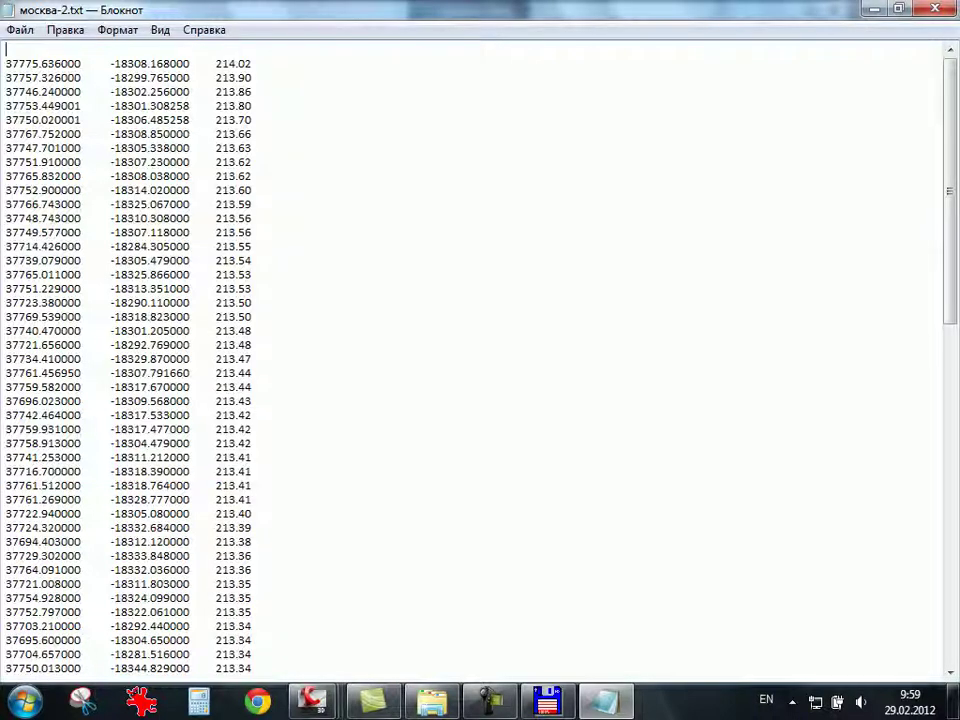
pyautogui.press('Delete')
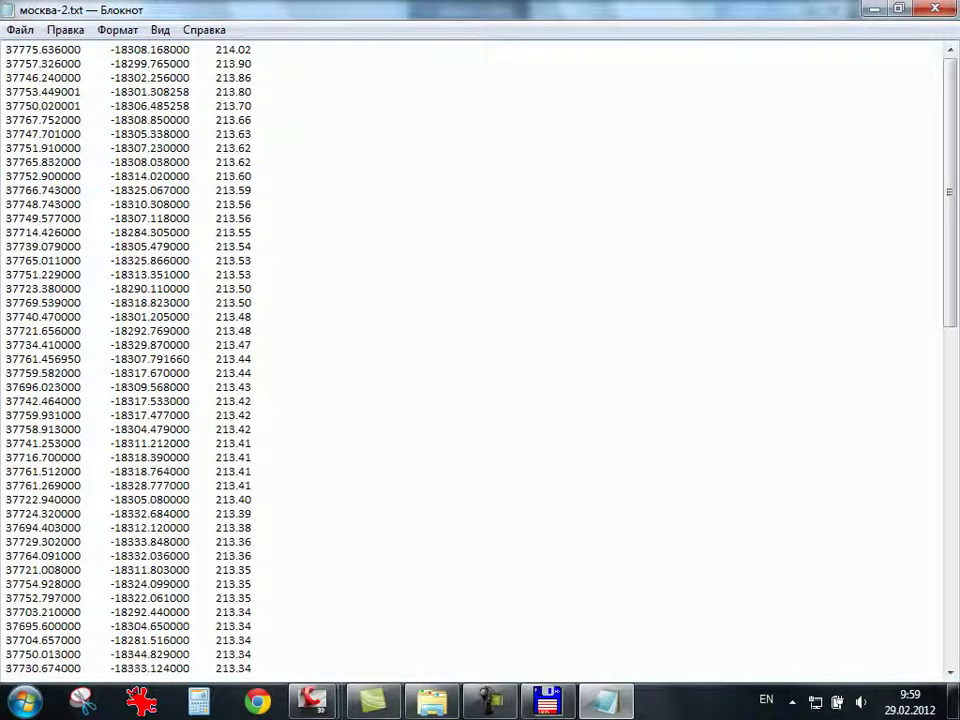
pyautogui.hotkey('ctrl', 'Right')
pyautogui.hotkey('shift', 'Left')
# Delete the dashed last row and trailing empty line, leaving 213.04 last.
pyautogui.press('pagedown')
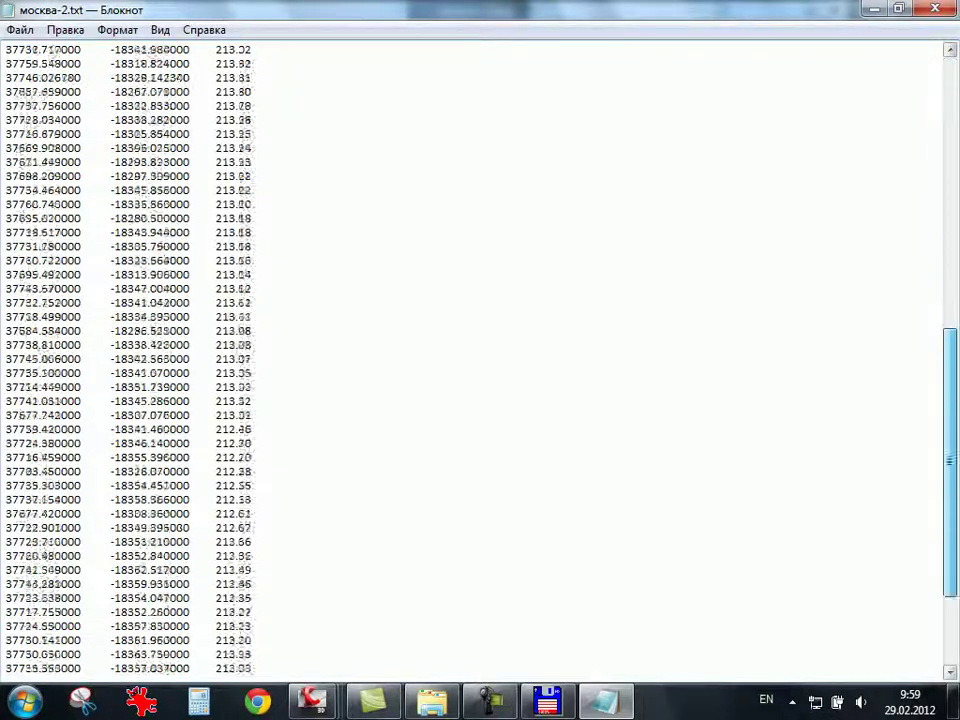
pyautogui.press('pagedown')
pyautogui.hotkey('ctrl', 'shift', 'Left')
pyautogui.hotkey('ctrl', 'shift', 'Left')
pyautogui.hotkey('ctrl', 'shift', 'Left')
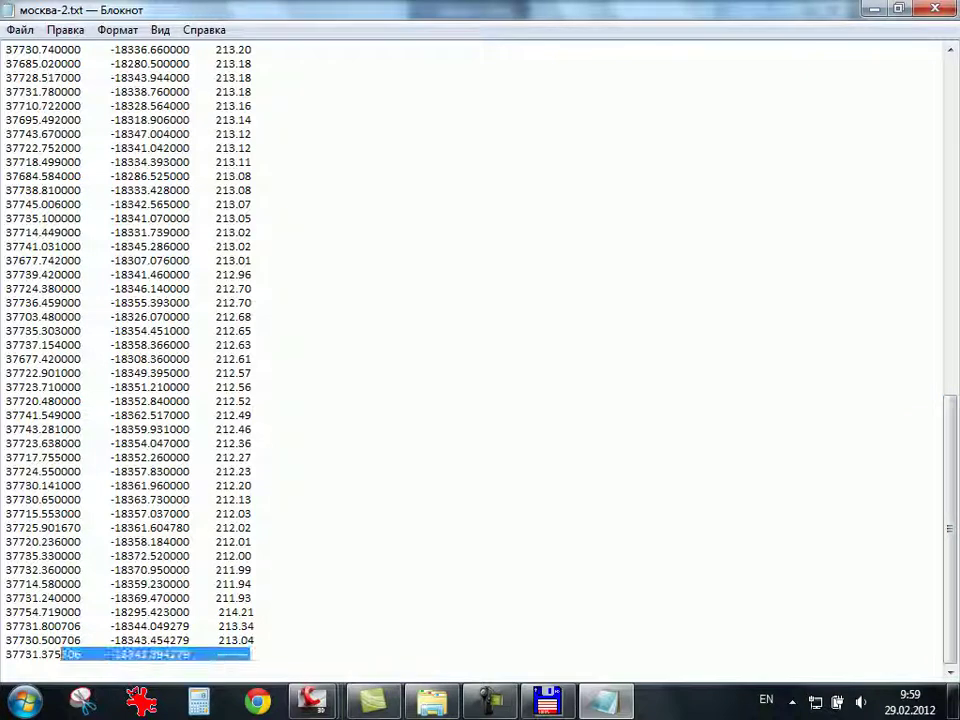
pyautogui.hotkey('ctrl', 'shift', 'Left')
pyautogui.hotkey('ctrl', 'shift', 'Left')
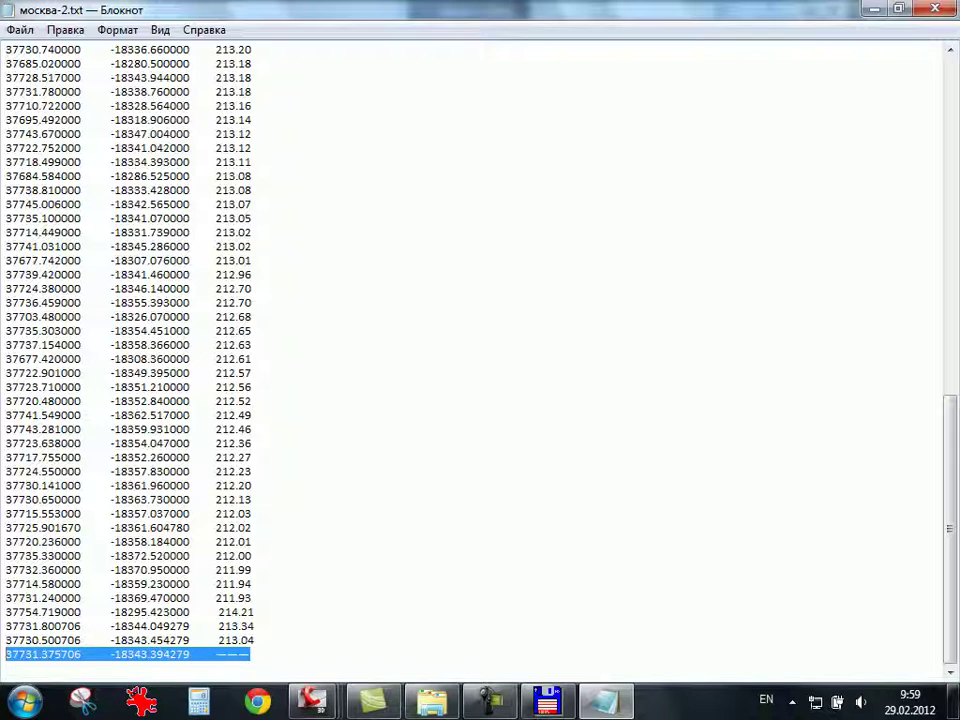
pyautogui.press('BackSpace')
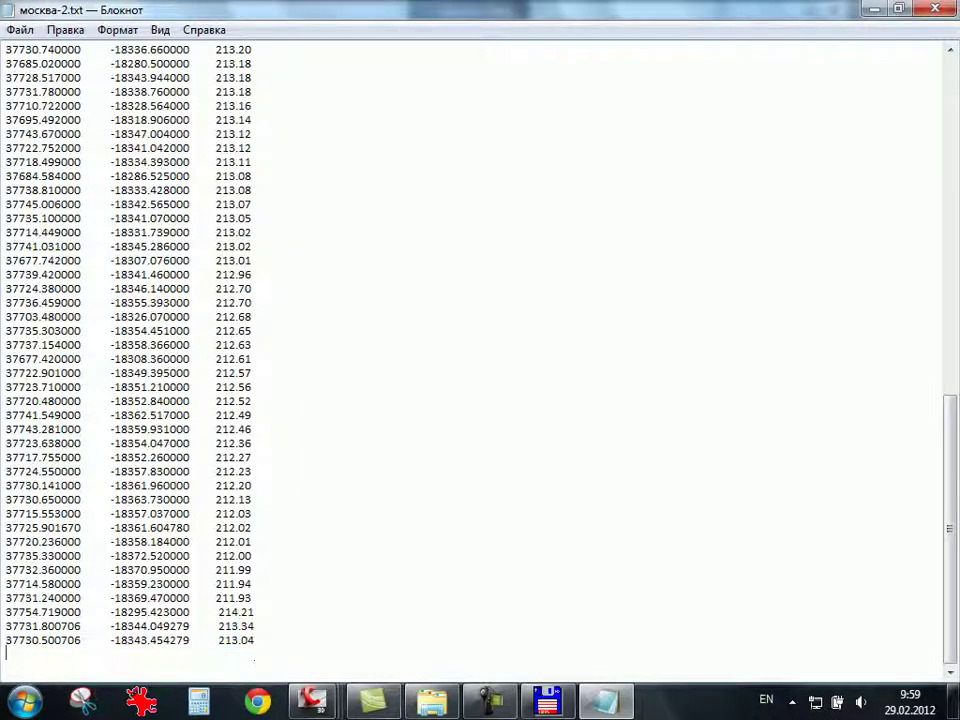
pyautogui.press('BackSpace')
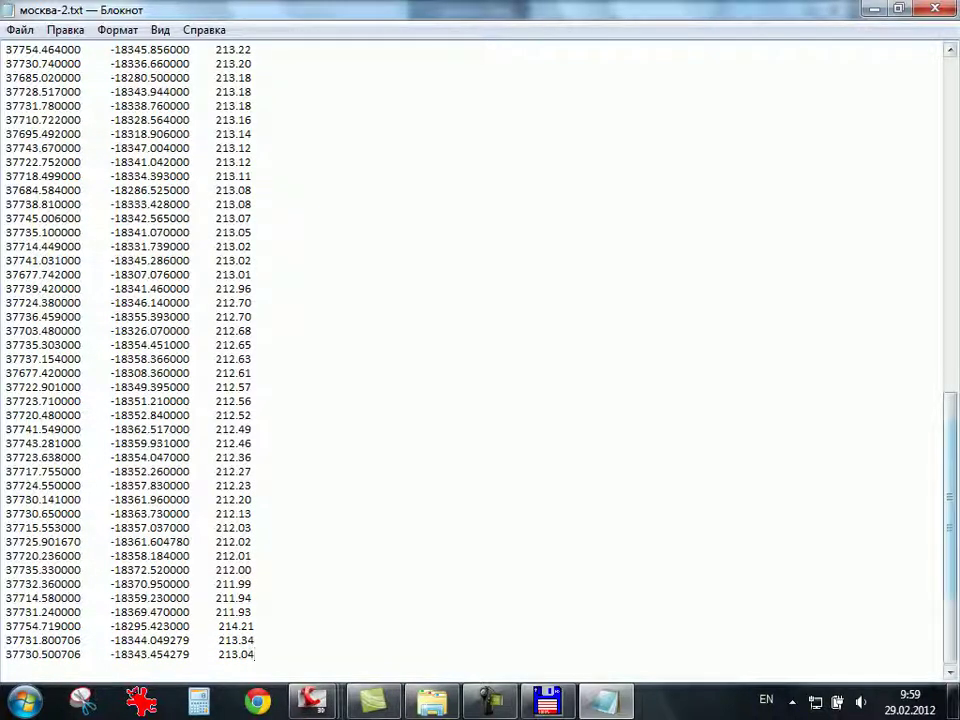
# Exit Notepad saving москва-2.txt, then return to the москва-2.dwg drawing.
pyautogui.moveTo(950, 528); pyautogui.dragTo(950, 193)
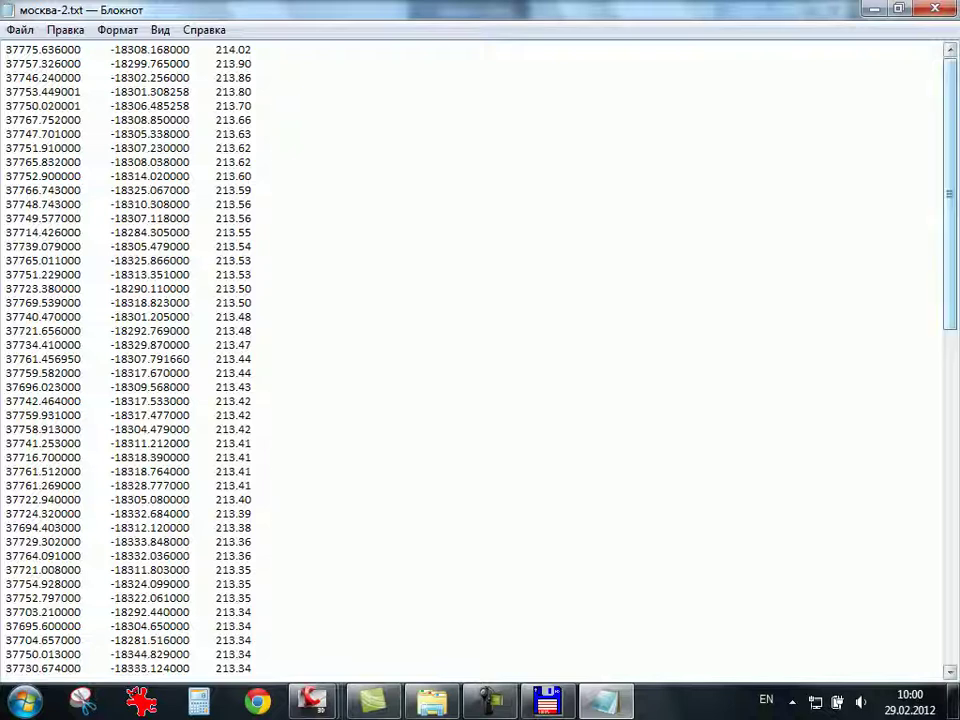
pyautogui.moveTo(950, 190)
pyautogui.mouseDown()
pyautogui.moveTo(950, 306)
pyautogui.moveTo(950, 193)
pyautogui.mouseUp()
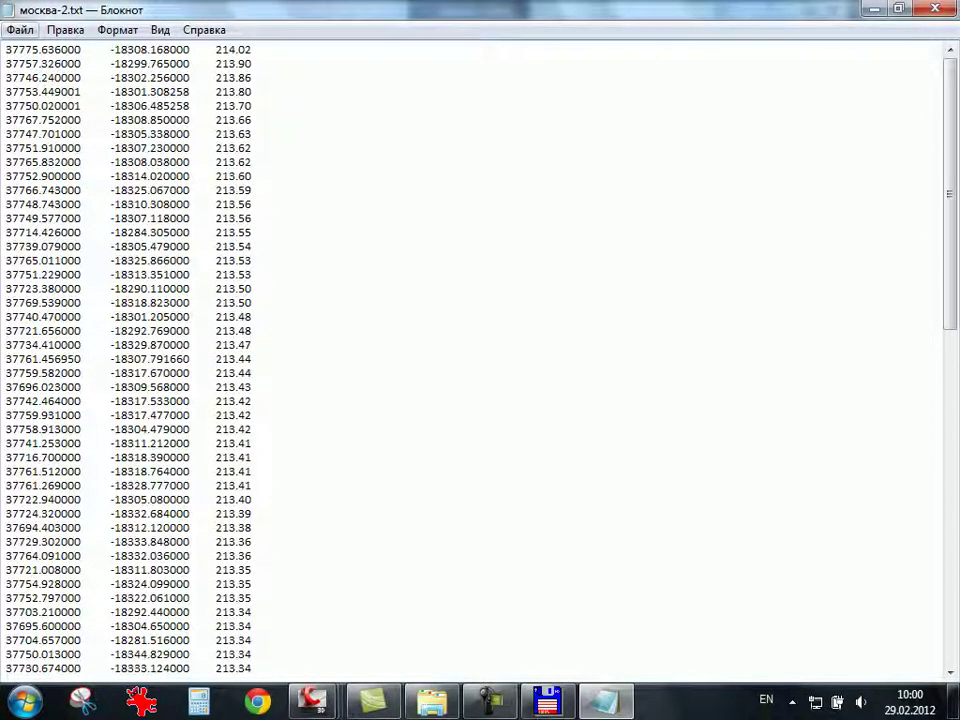
pyautogui.click(20, 29)
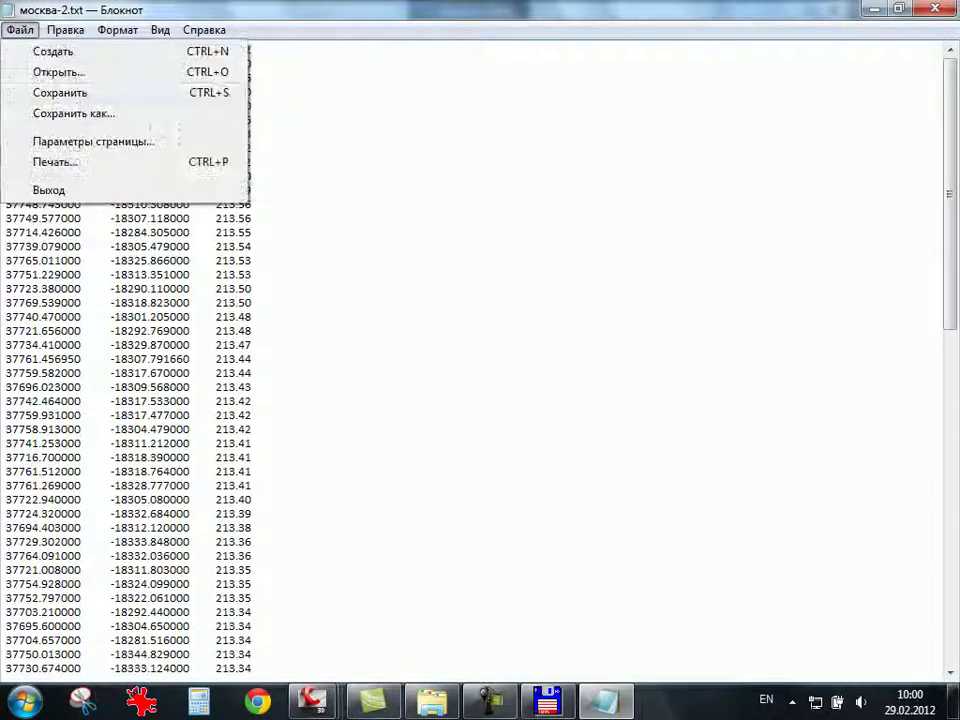
pyautogui.hotkey('alt', 'F4')
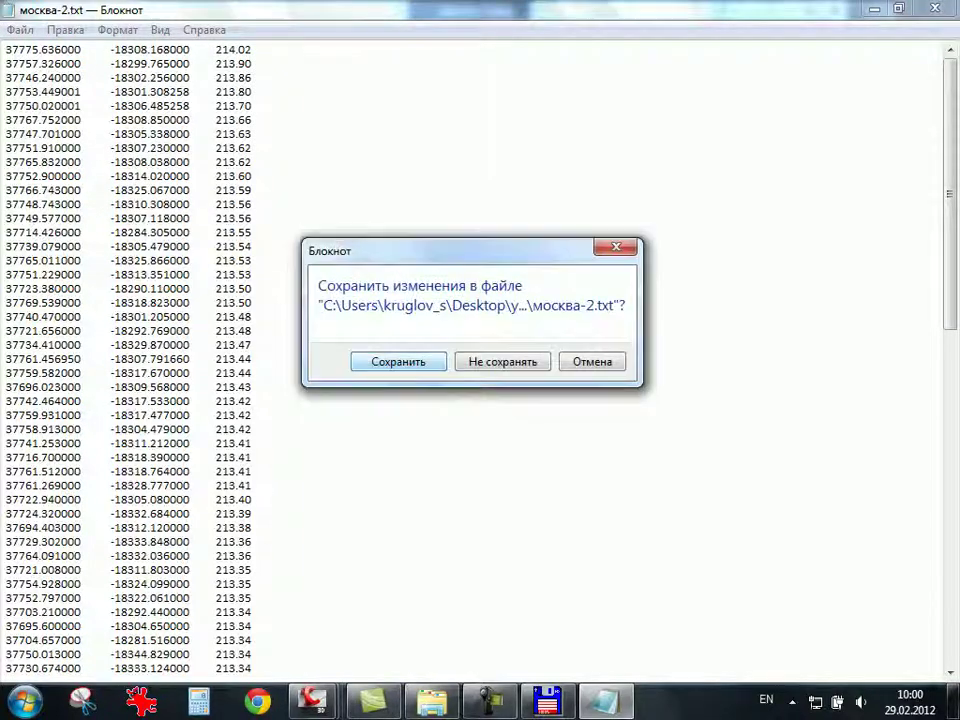
pyautogui.press('Return')
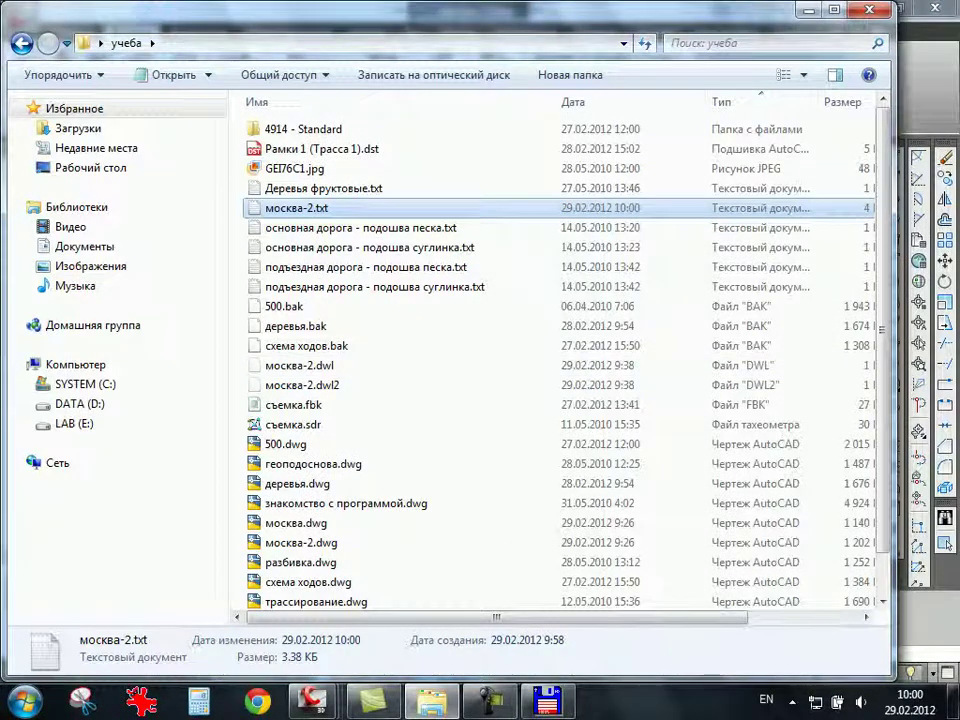
pyautogui.hotkey('alt', 'Tab')
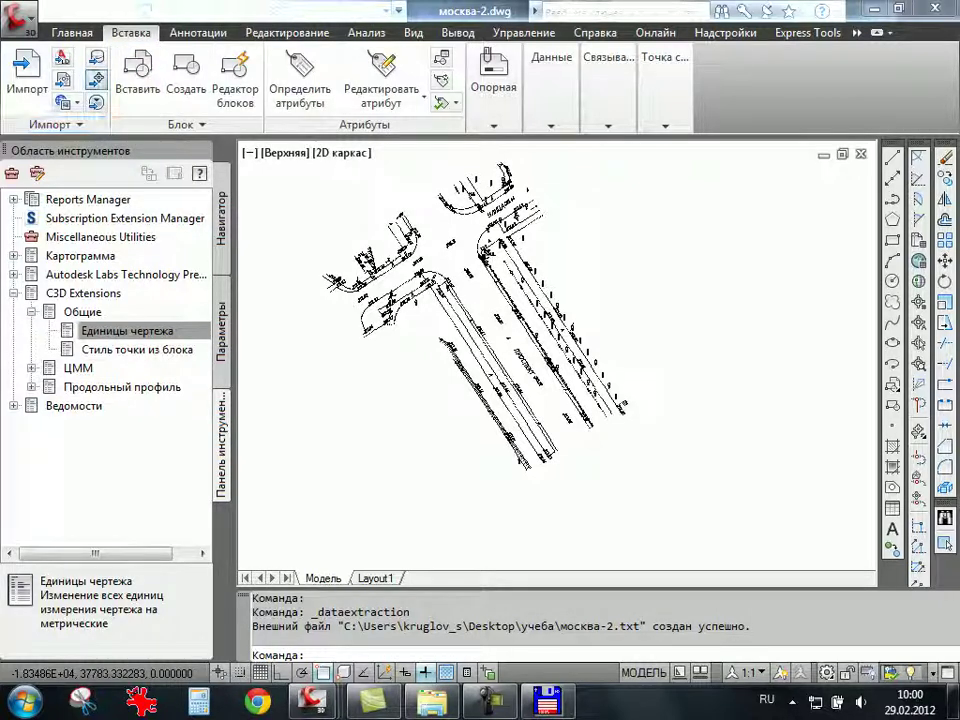
# Open the Импорт точек dialog via Точки из файла and reposition it.
pyautogui.click(96, 102)
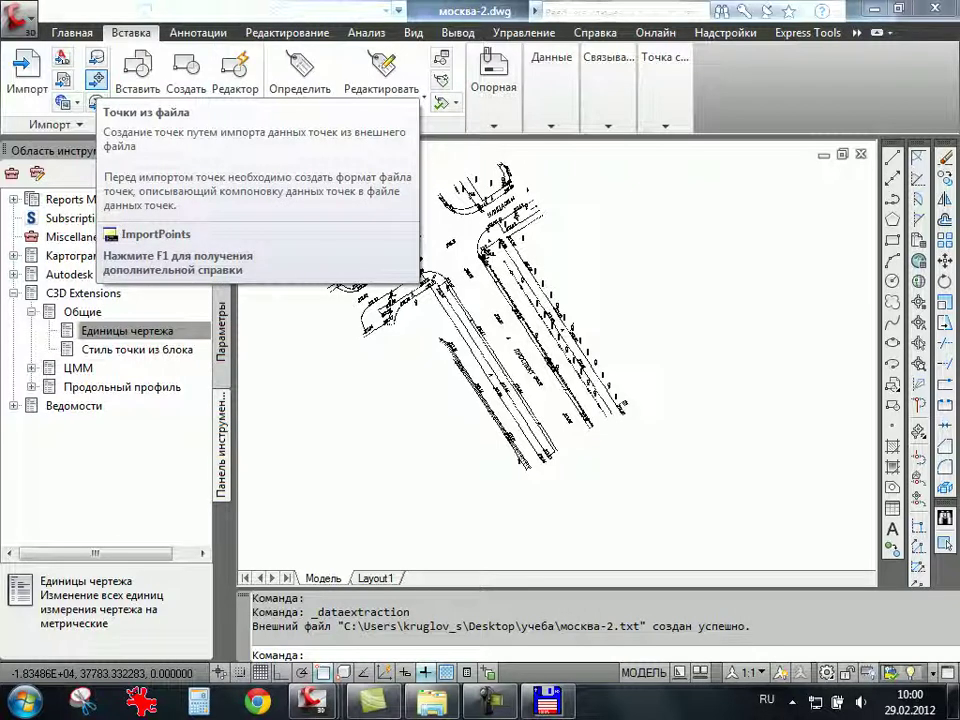
pyautogui.click(96, 78)
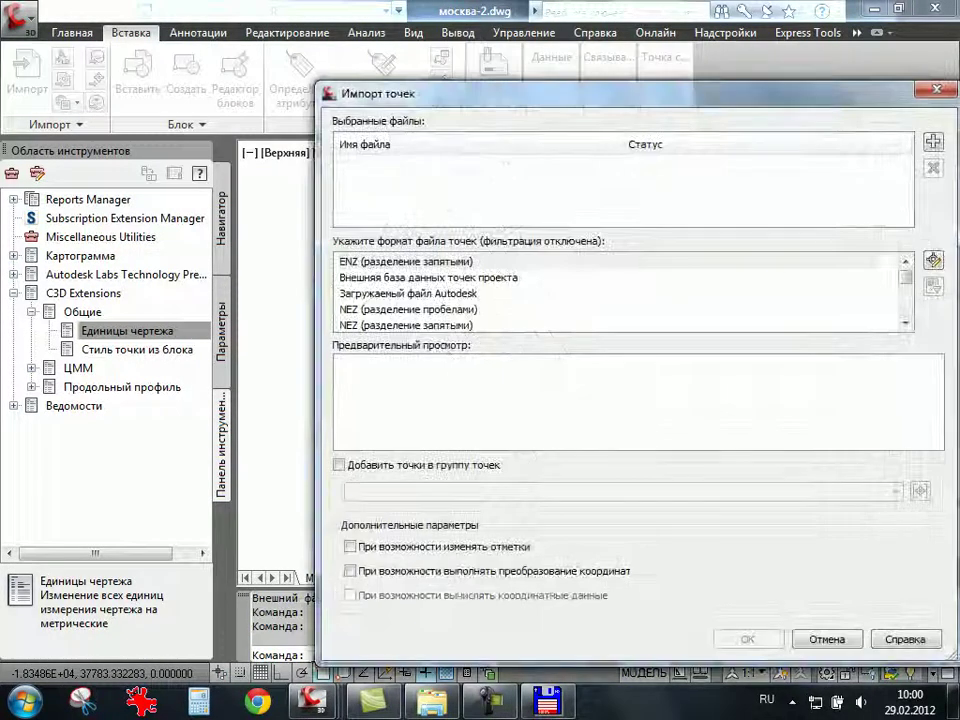
pyautogui.moveTo(400, 93)
pyautogui.mouseDown()
pyautogui.moveTo(159, 32)
pyautogui.moveTo(320, 71)
pyautogui.moveTo(334, 89)
pyautogui.mouseUp()
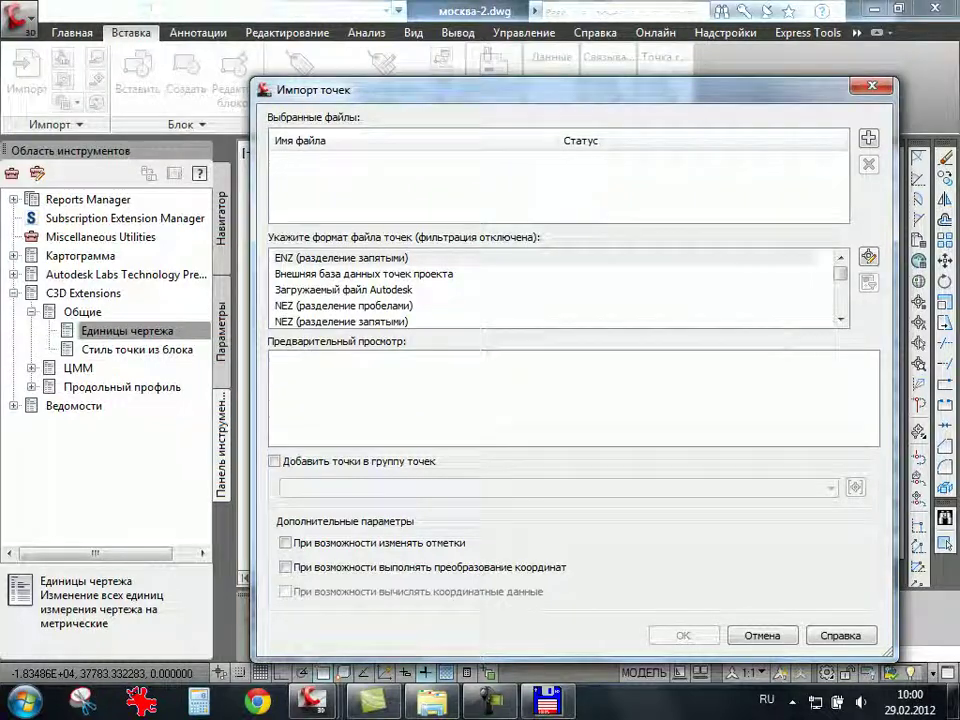
pyautogui.moveTo(400, 89)
pyautogui.mouseDown()
pyautogui.moveTo(366, 59)
pyautogui.moveTo(379, 66)
pyautogui.mouseUp()
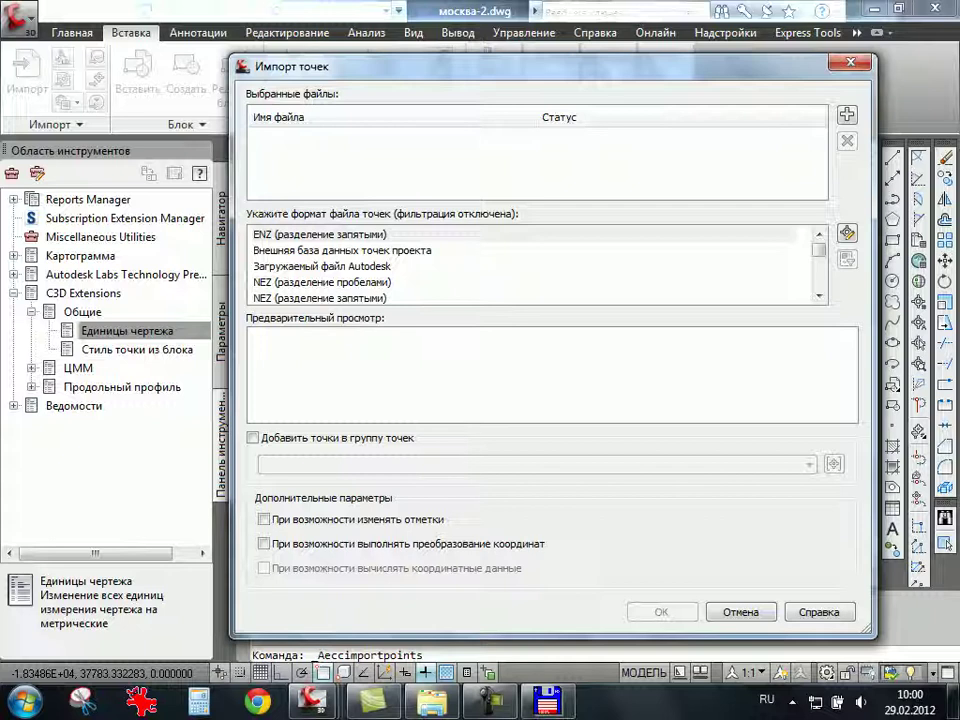
# Add Desktop\учеба\москва-2.txt as the point source, then cancel when no format matches.
pyautogui.click(847, 114)
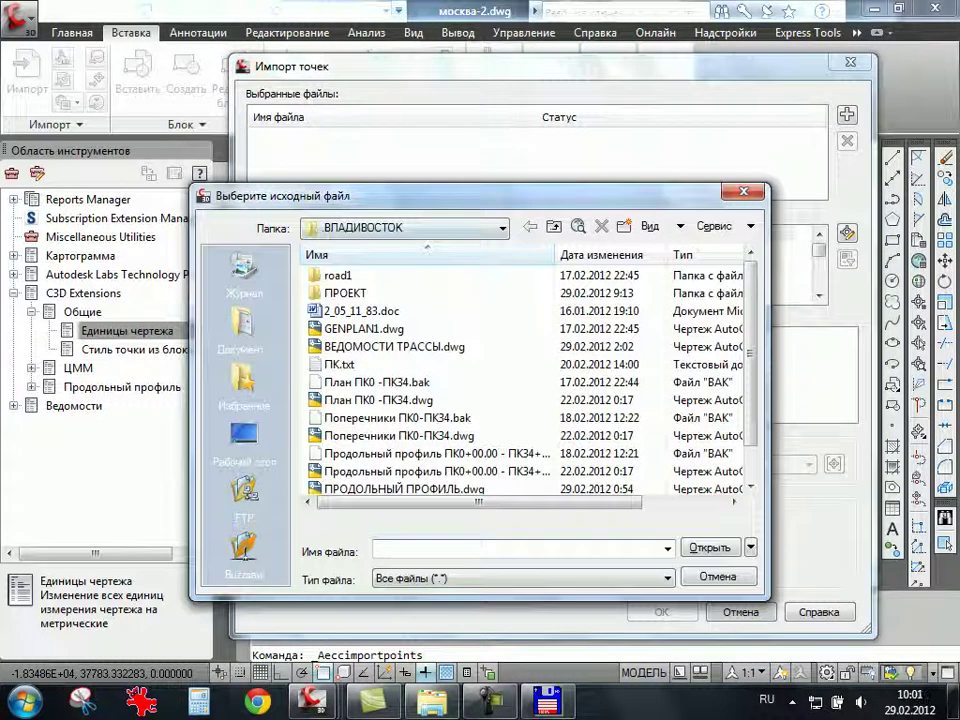
pyautogui.moveTo(300, 195); pyautogui.dragTo(291, 134)
pyautogui.click(236, 372)
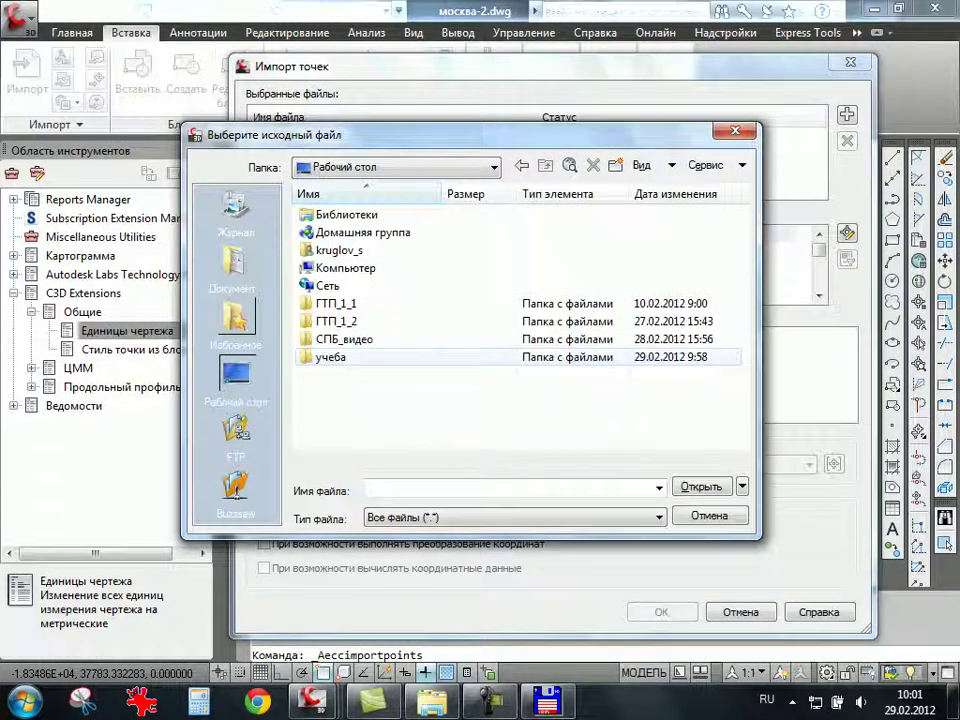
pyautogui.doubleClick(330, 357)
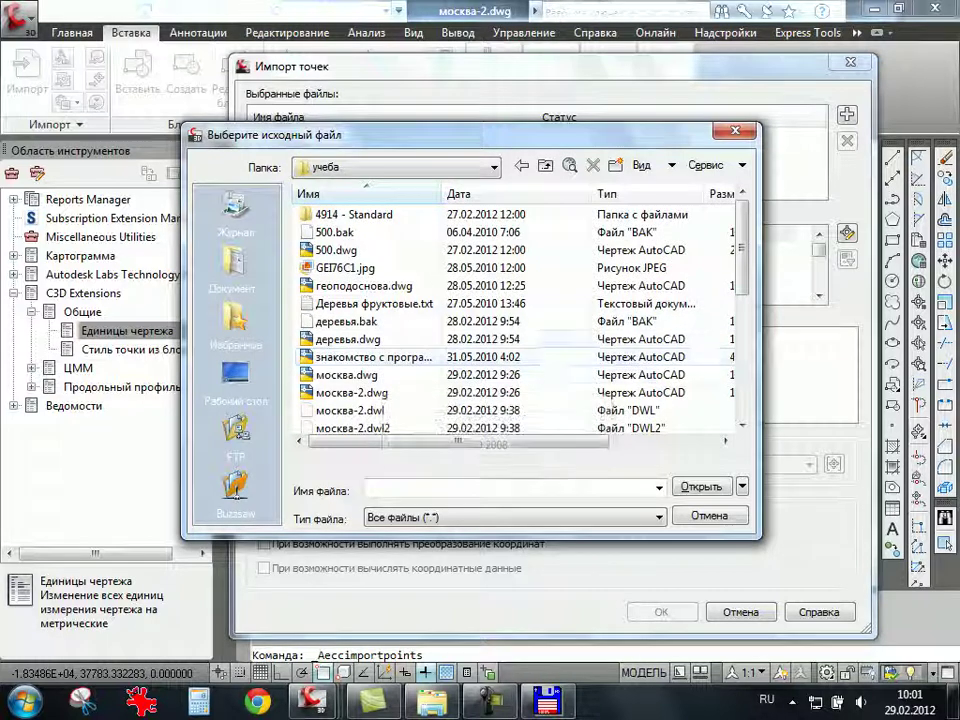
pyautogui.scroll(-1, 360, 380)
pyautogui.click(350, 392)
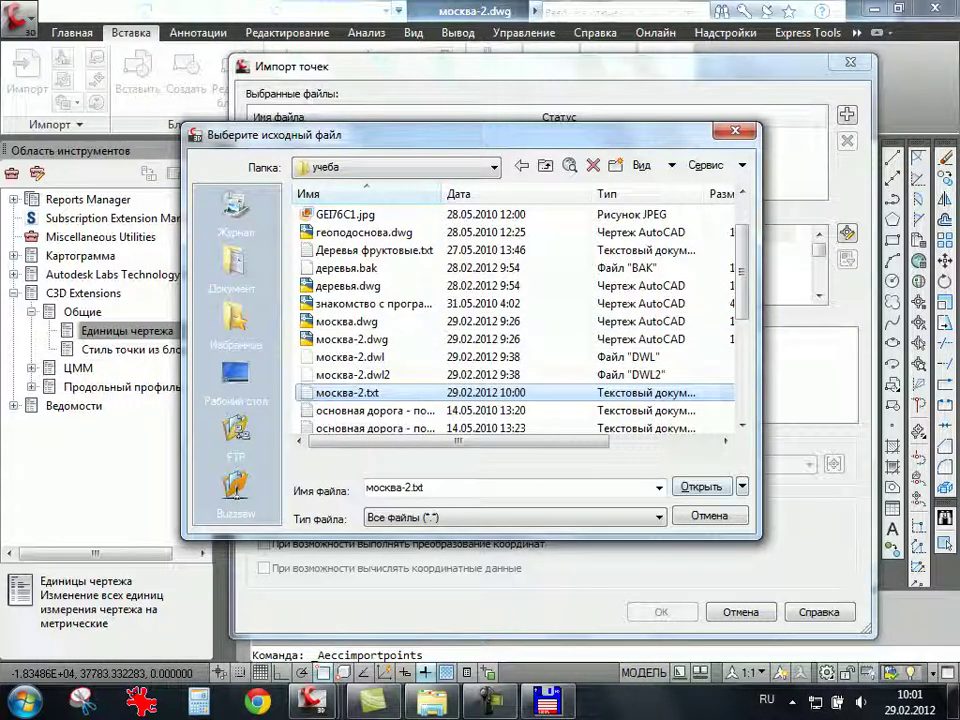
pyautogui.click(700, 487)
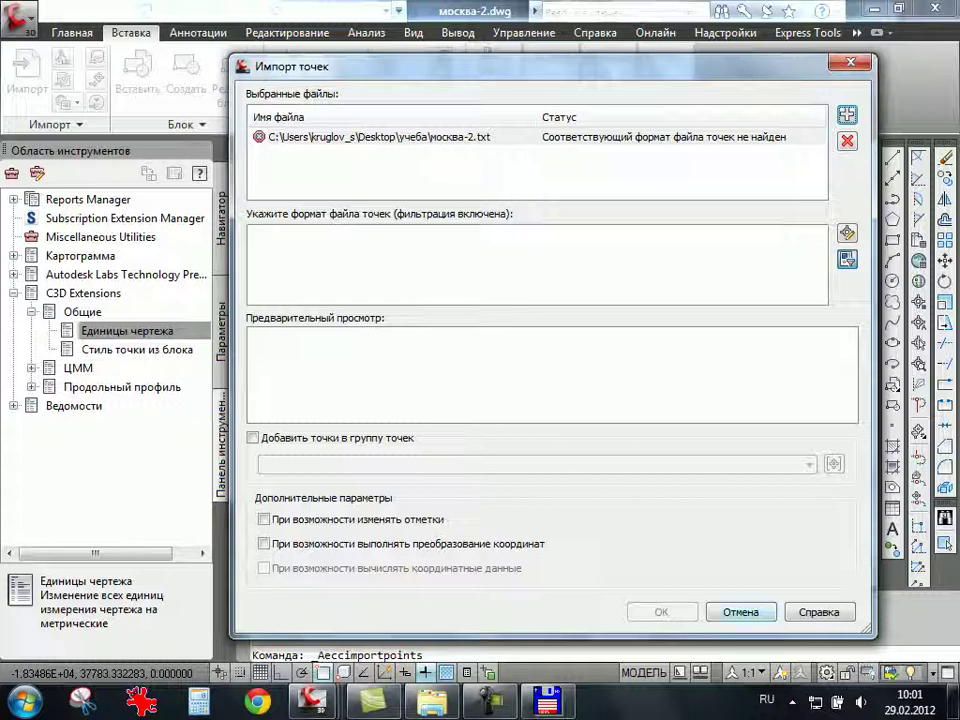
pyautogui.press('Escape')
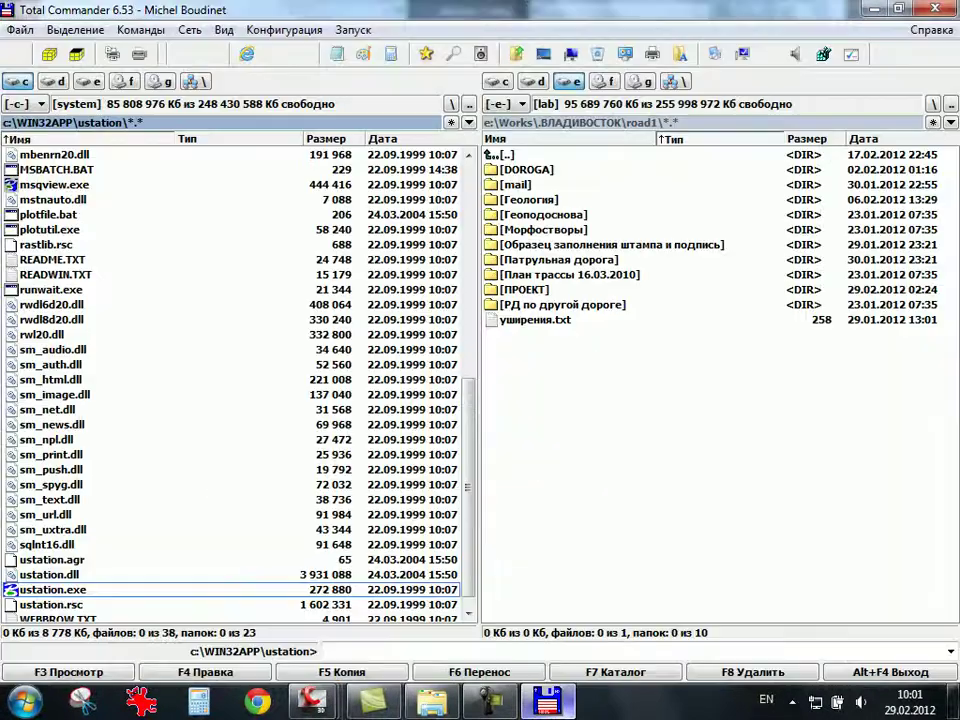
# Reopen москва-2.txt in Notepad and look through its menus.
pyautogui.hotkey('alt', 'Tab')
pyautogui.hotkey('alt', 'Tab')
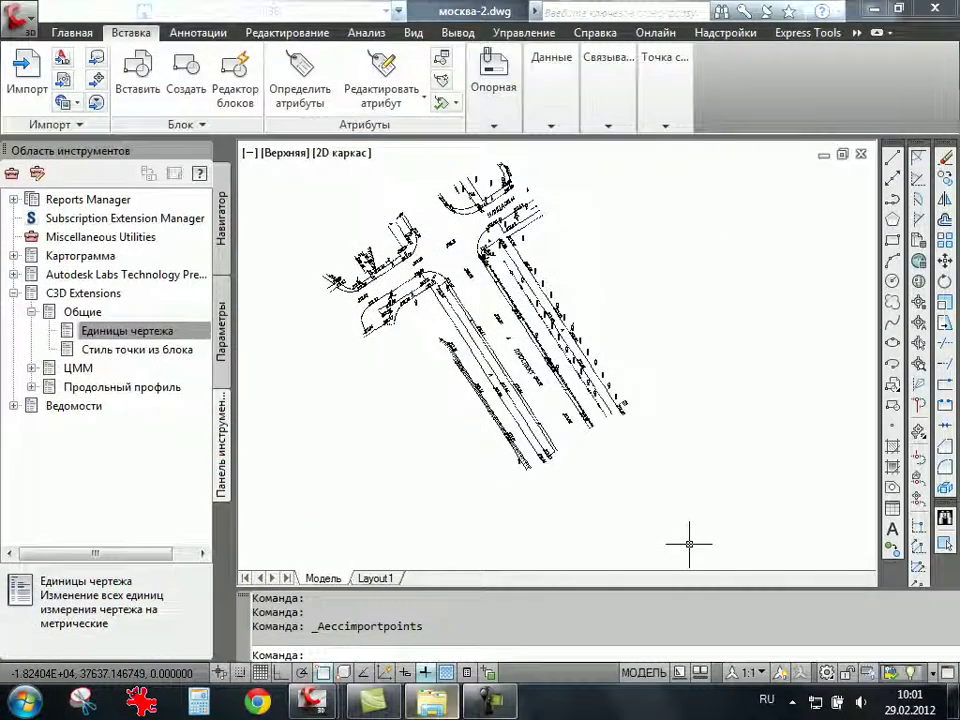
pyautogui.press('Return')
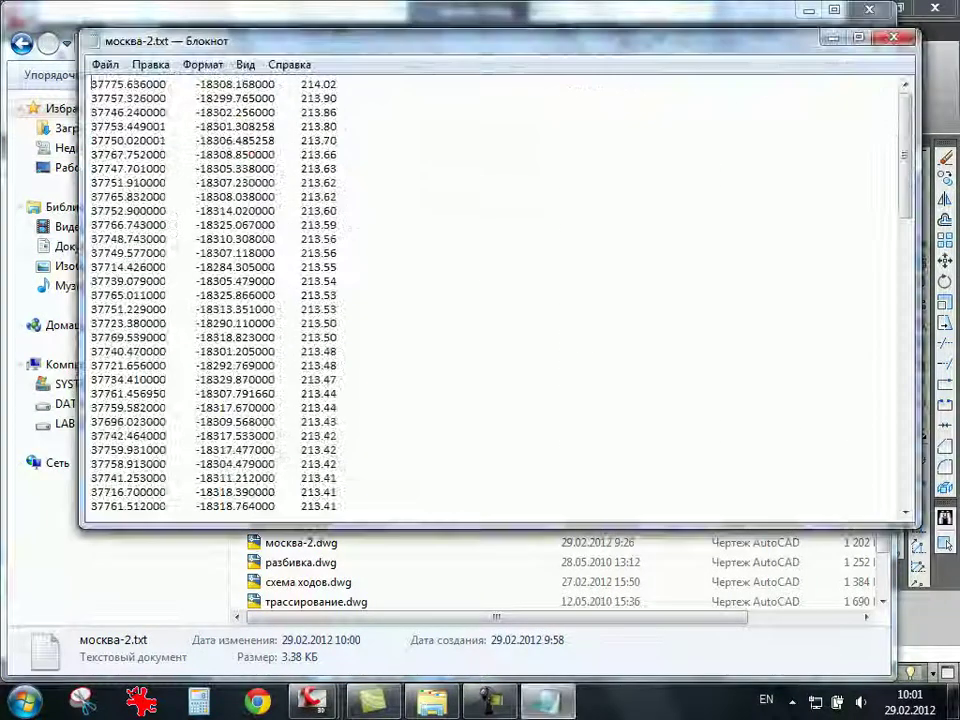
pyautogui.hotkey('alt', 'Down')
pyautogui.press('Right')
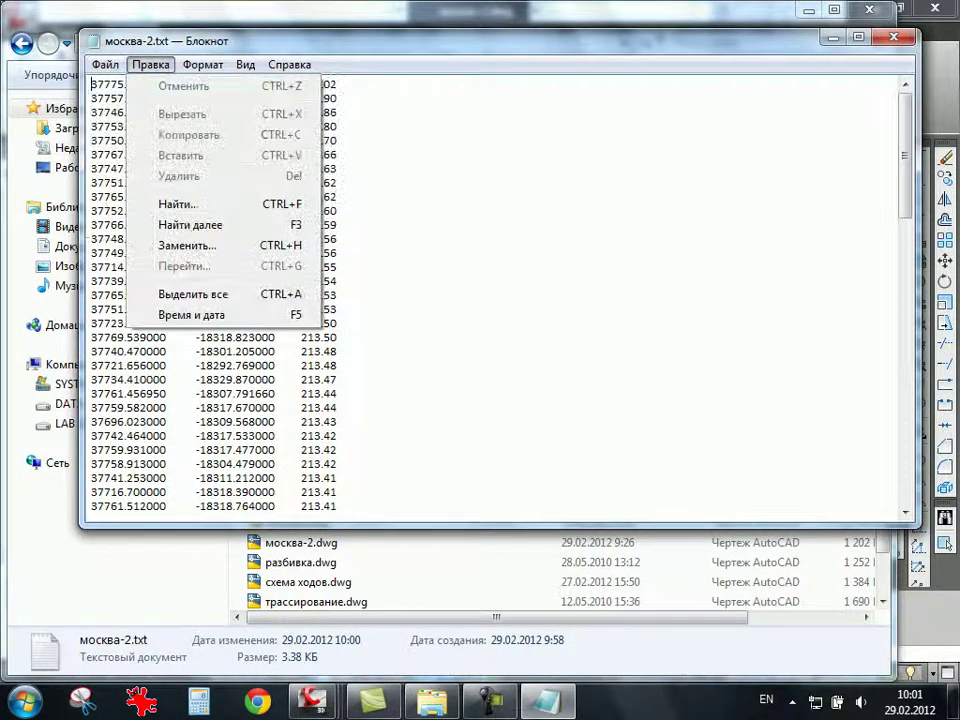
pyautogui.press('Right')
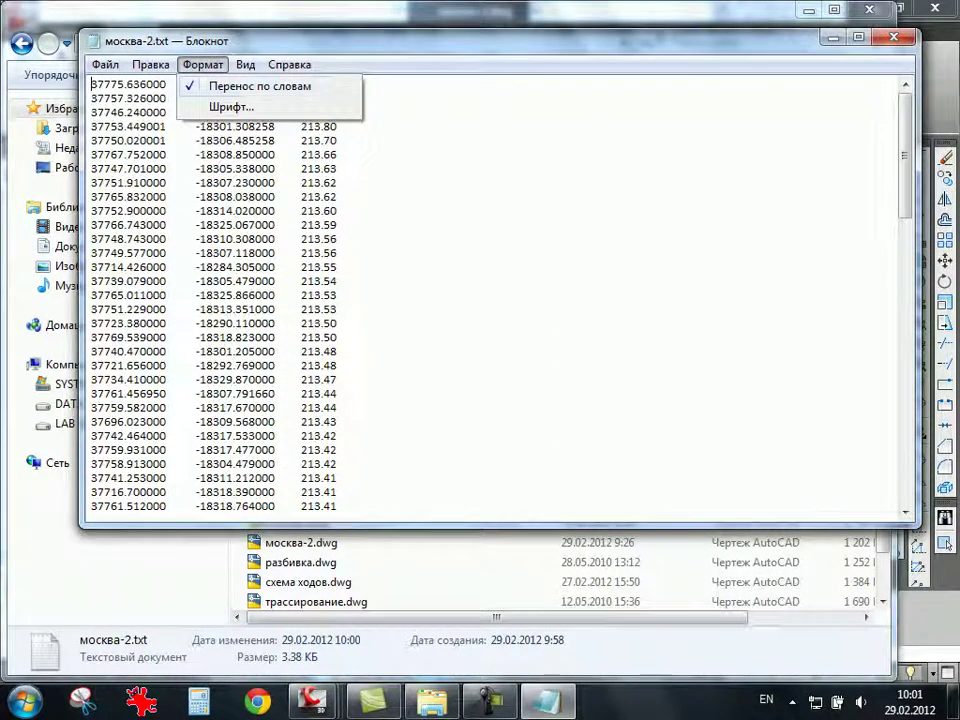
pyautogui.press('Left')
pyautogui.press('Left')
# Save москва-2.txt as ANSI instead of UTF-8, replacing the existing file.
pyautogui.press('Down')
pyautogui.press('Return')
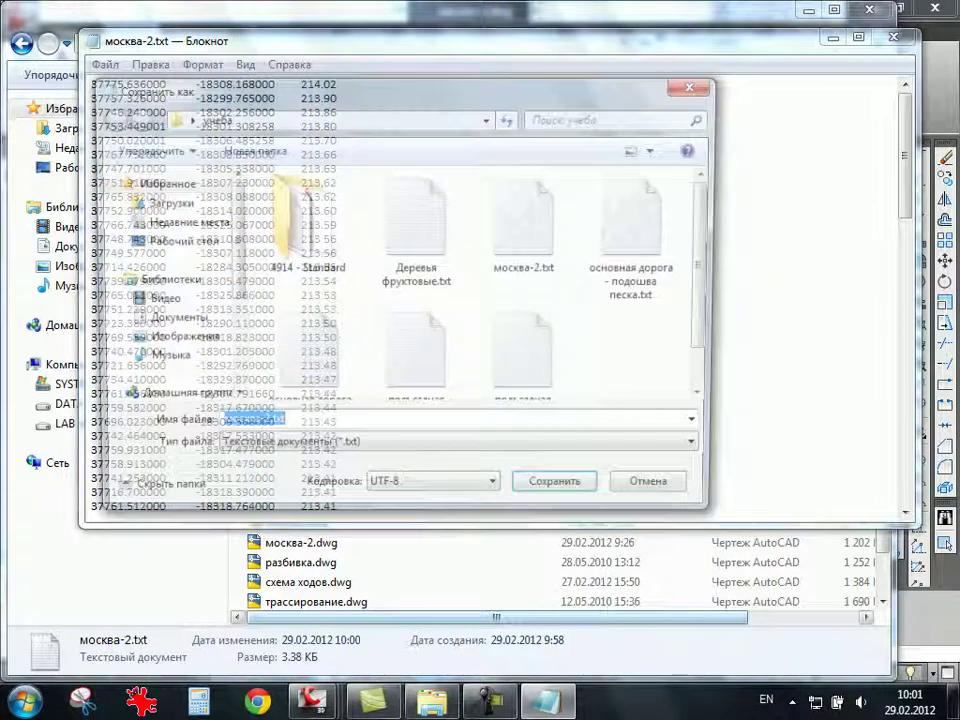
pyautogui.press('Tab')
pyautogui.press('Tab')
pyautogui.hotkey('alt', 'Down')
pyautogui.press('Up')
pyautogui.press('Up')
pyautogui.press('Up')
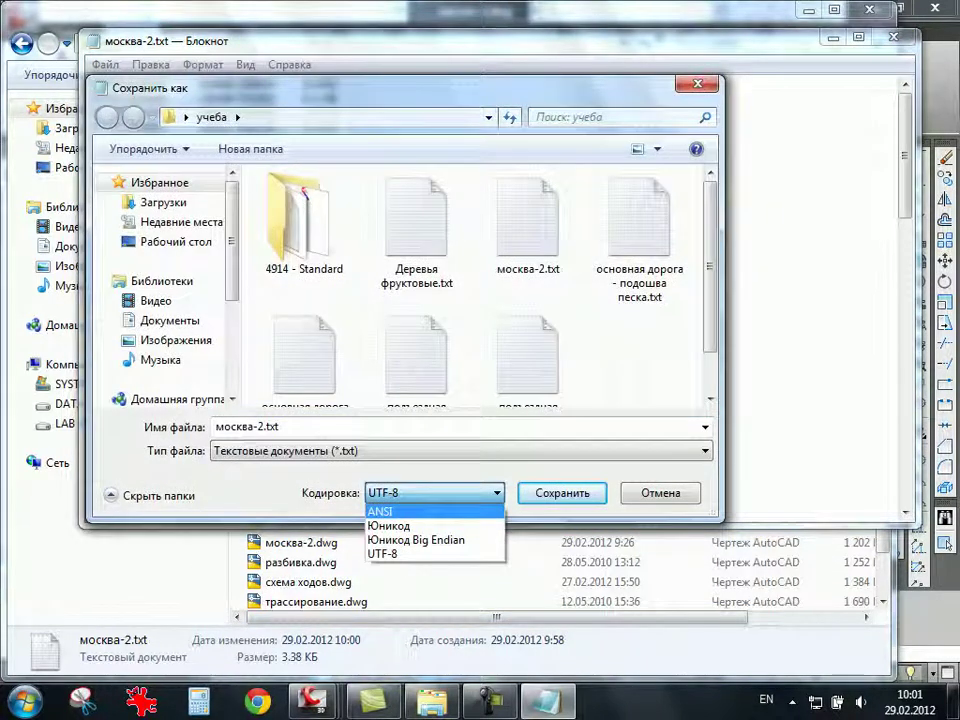
pyautogui.press('Return')
pyautogui.press('Return')
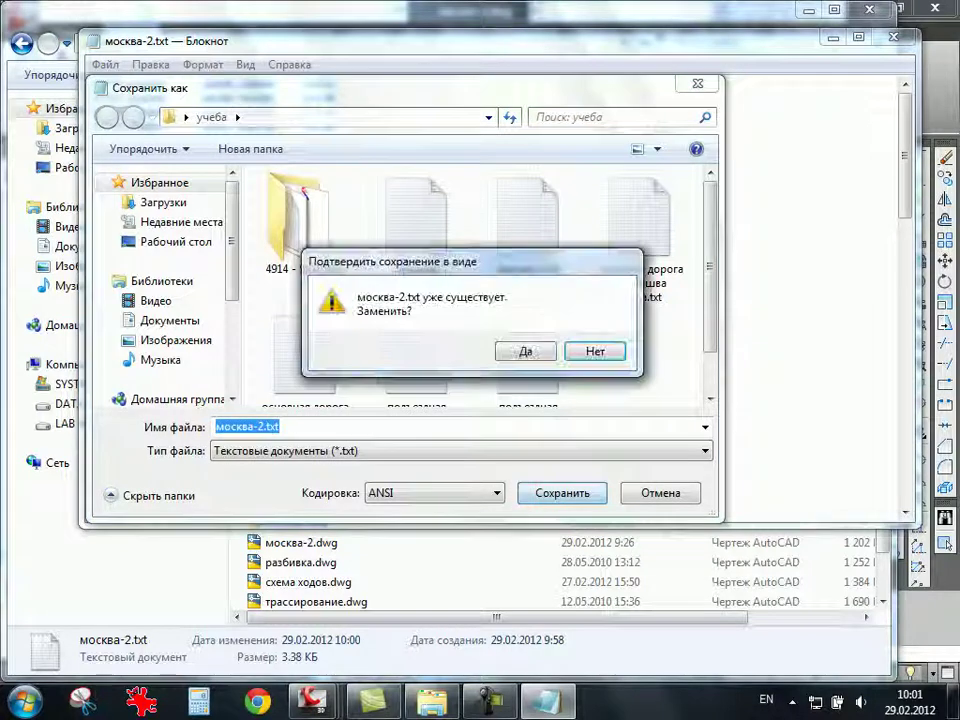
pyautogui.press('Return')
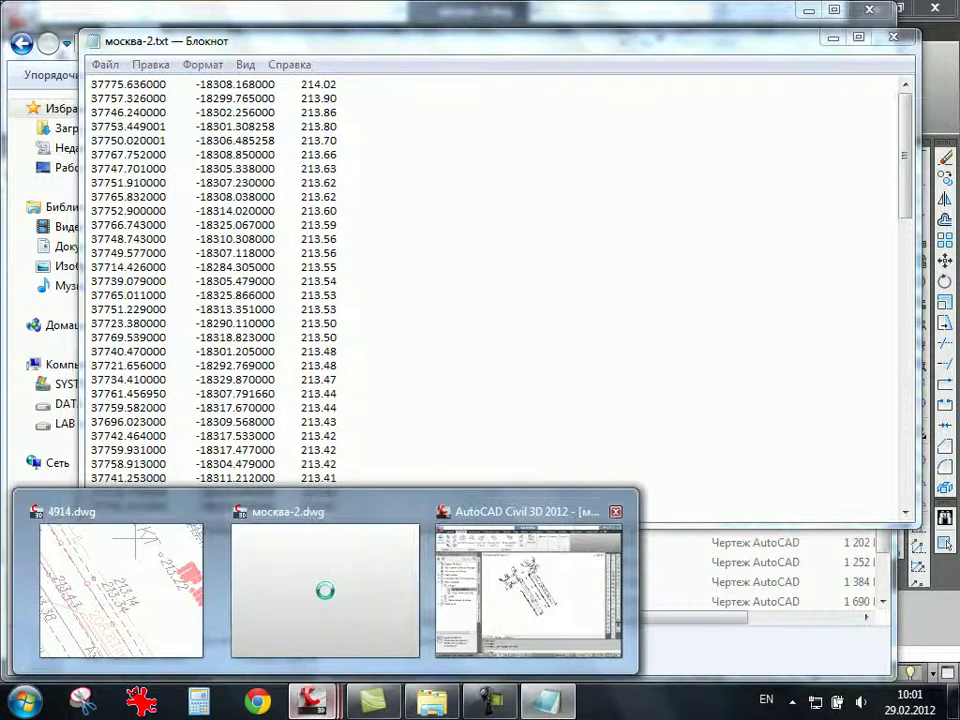
# In москва-2.dwg, load москва-2.txt into Точки из файла, preview it as NEZ data, then close the import.
pyautogui.click(321, 643)
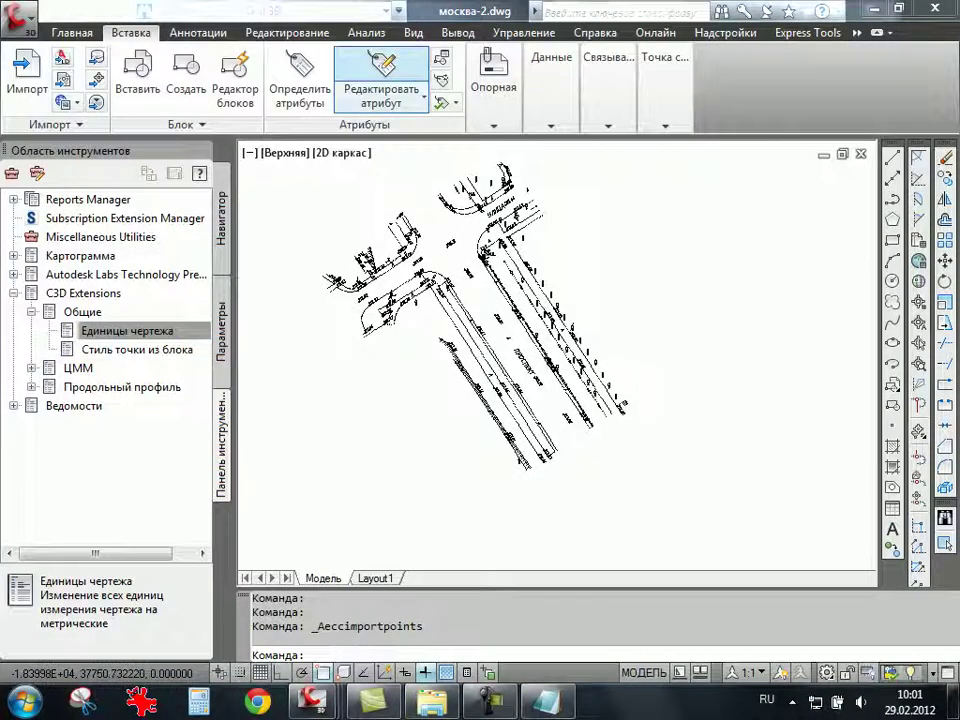
pyautogui.click(96, 79)
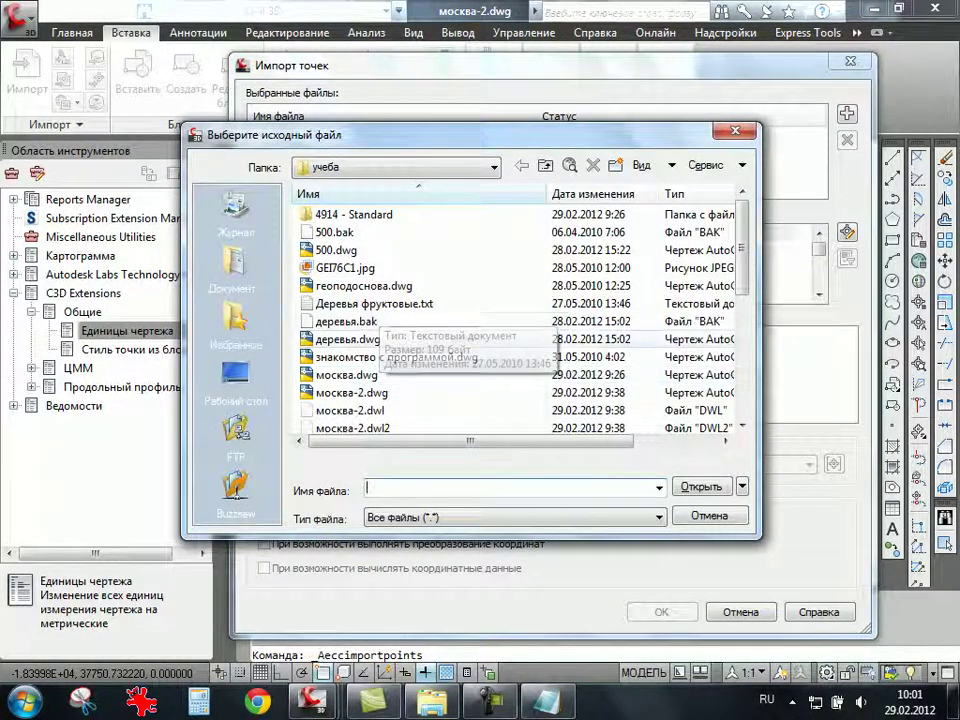
pyautogui.click(352, 392)
pyautogui.scroll(-2, 515, 310)
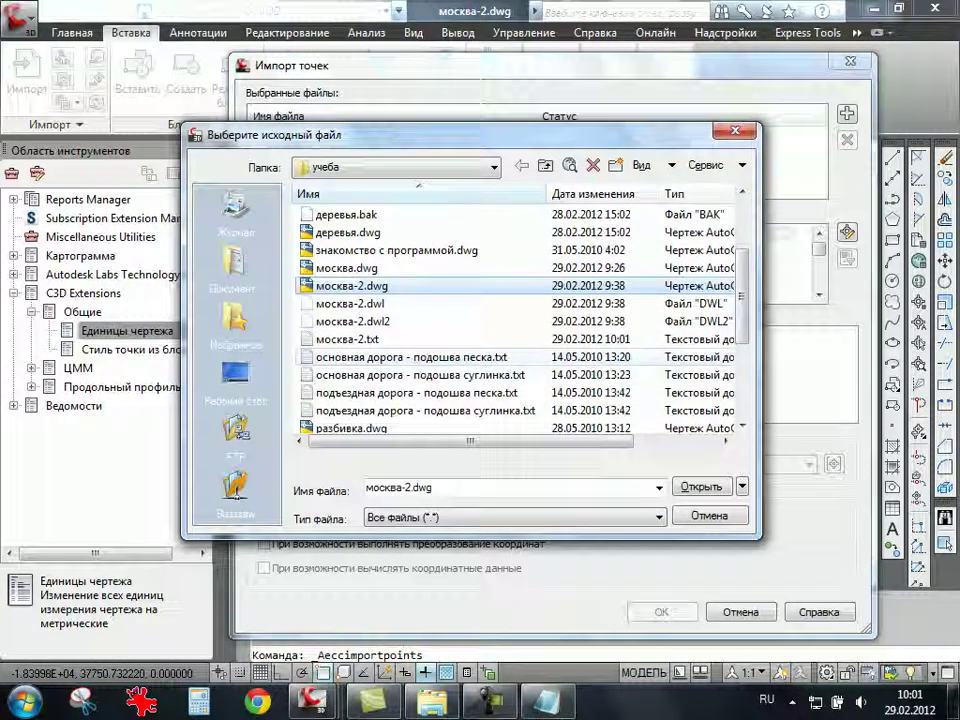
pyautogui.click(348, 339)
pyautogui.press('Return')
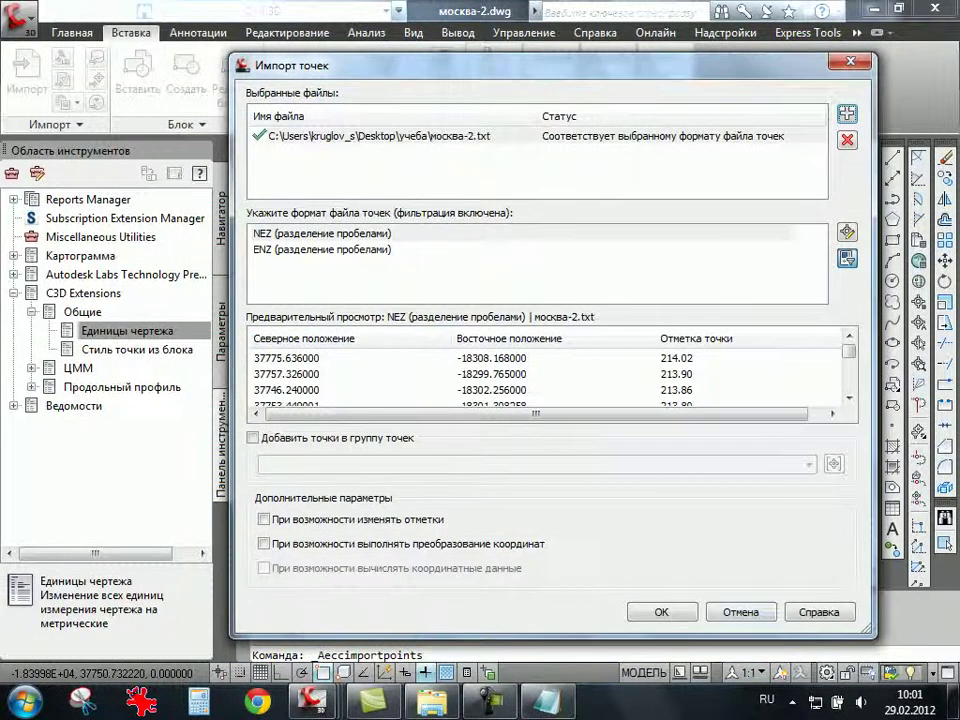
pyautogui.press('Return')
# Close Notepad and reopen москва-2.txt from the учеба folder.
pyautogui.click(546, 703)
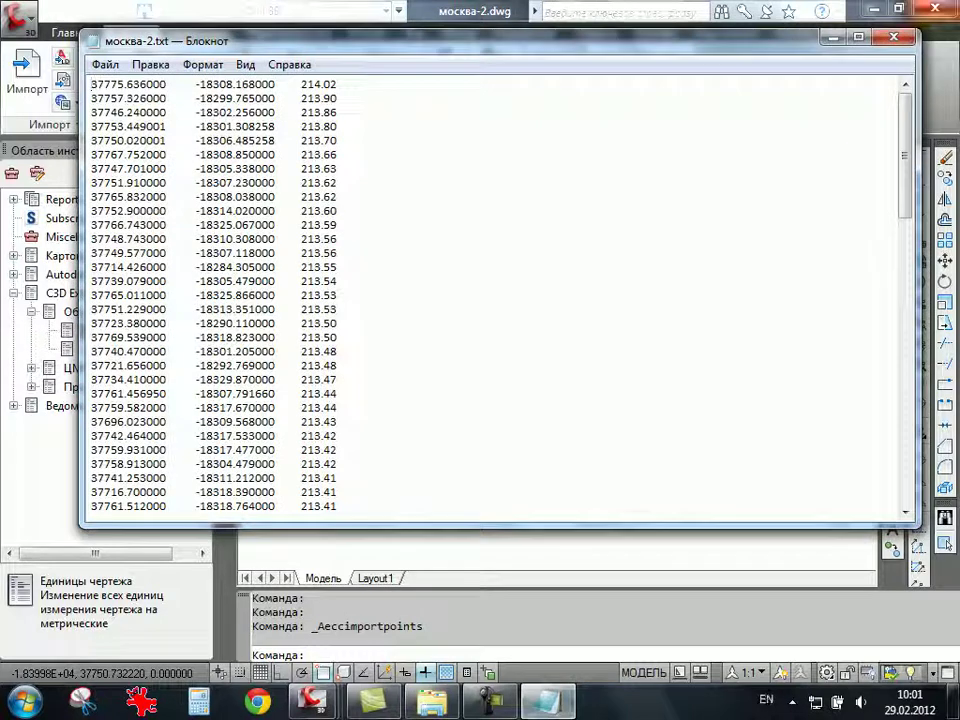
pyautogui.hotkey('alt', 'F4')
pyautogui.click(431, 703)
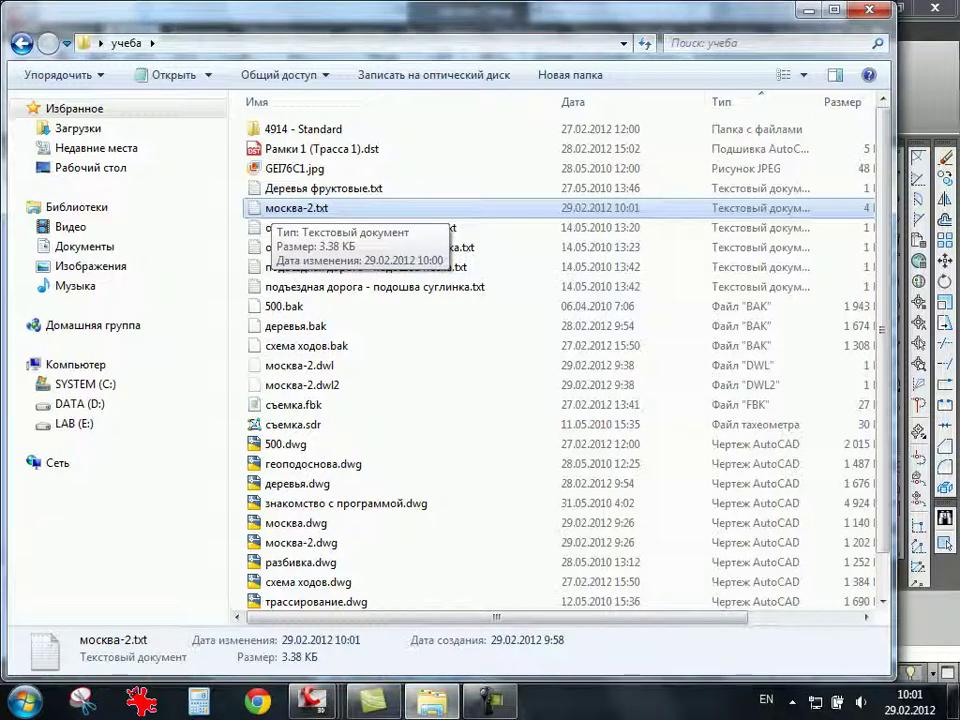
pyautogui.doubleClick(275, 208)
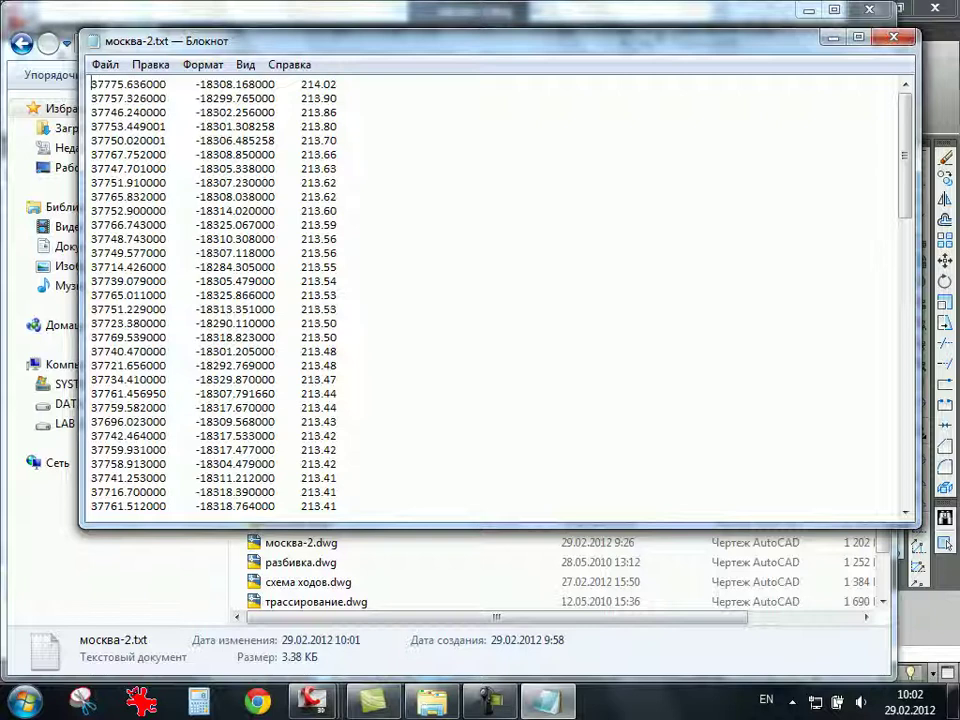
# Save москва-2.txt over the existing file with ANSI encoding.
pyautogui.click(105, 64)
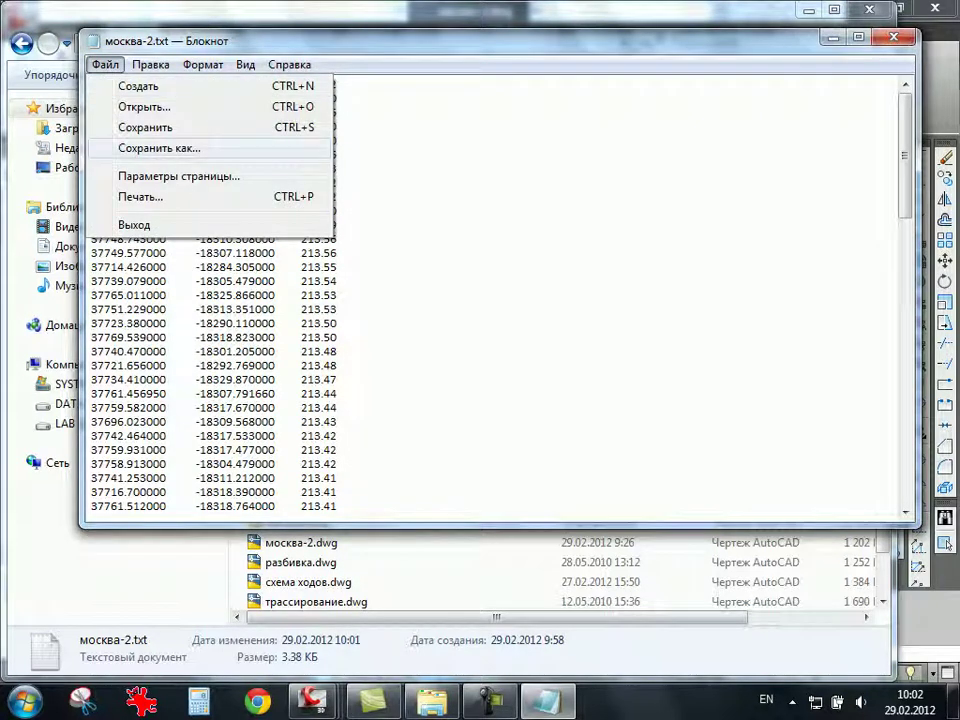
pyautogui.click(159, 147)
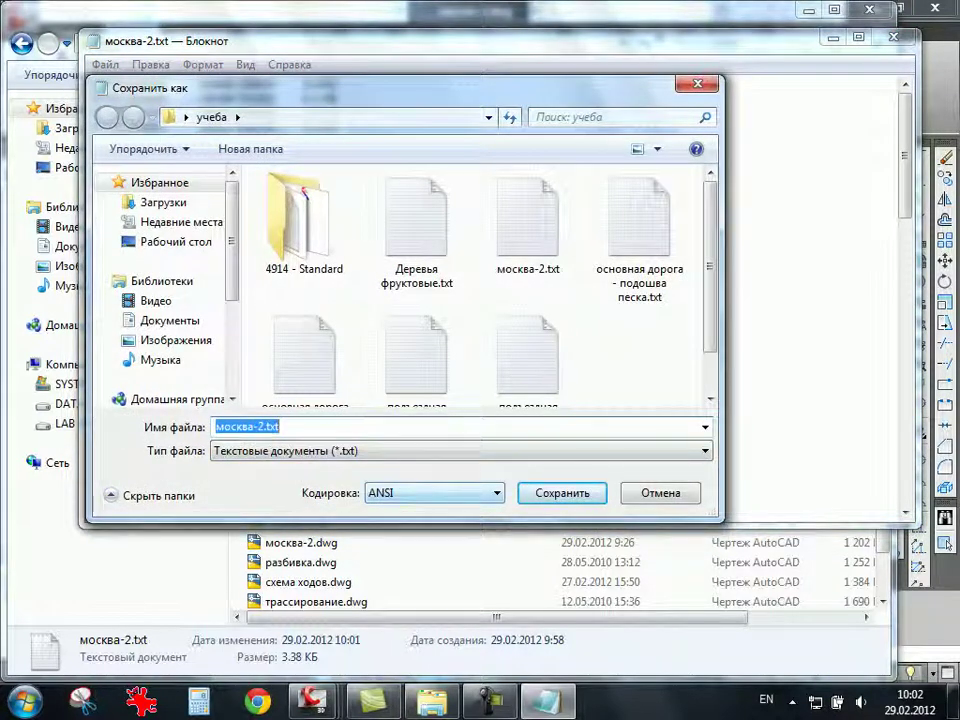
pyautogui.click(435, 492)
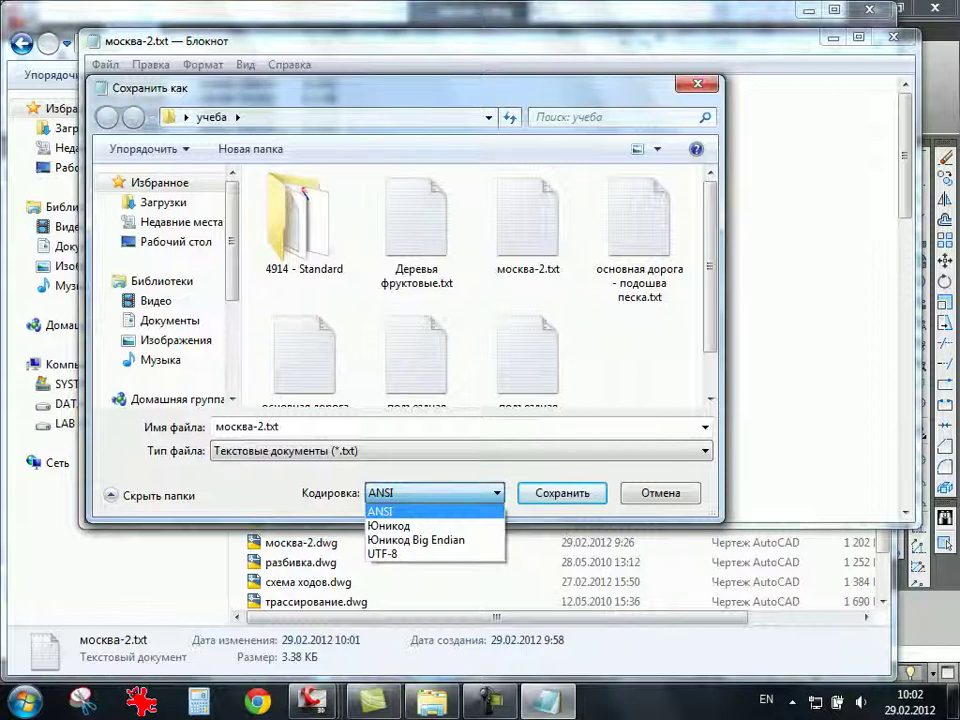
pyautogui.press('Return')
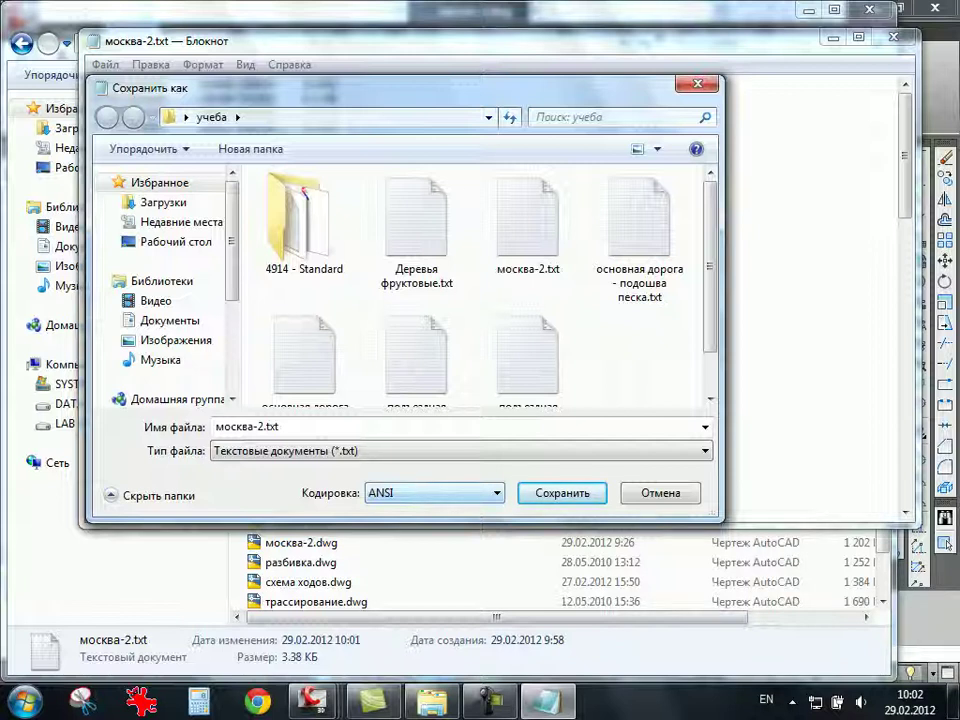
pyautogui.press('Return')
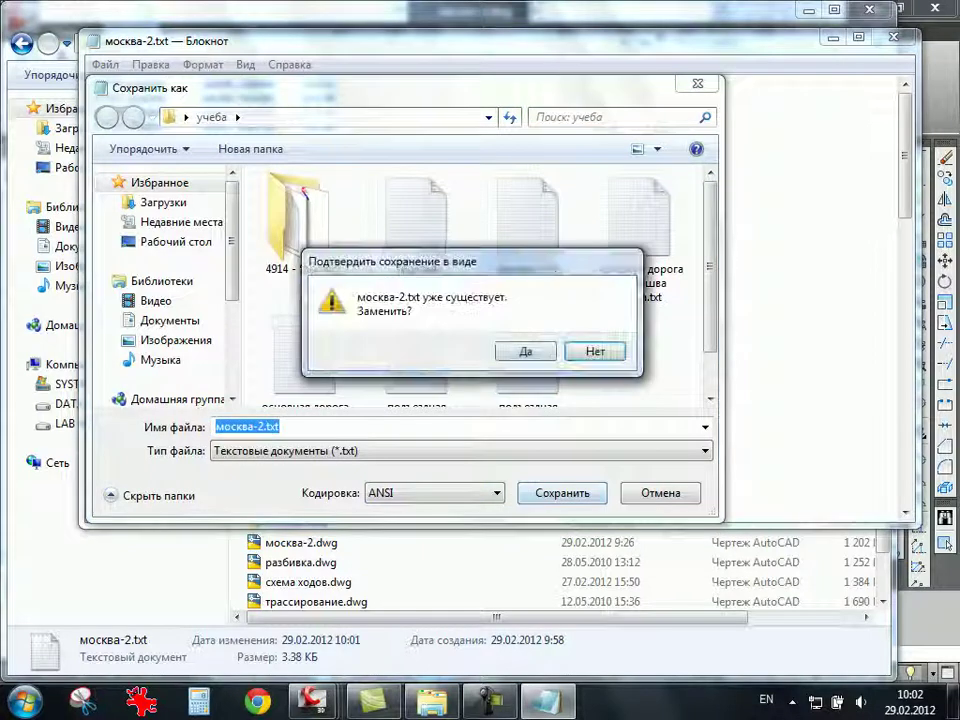
pyautogui.press('Return')
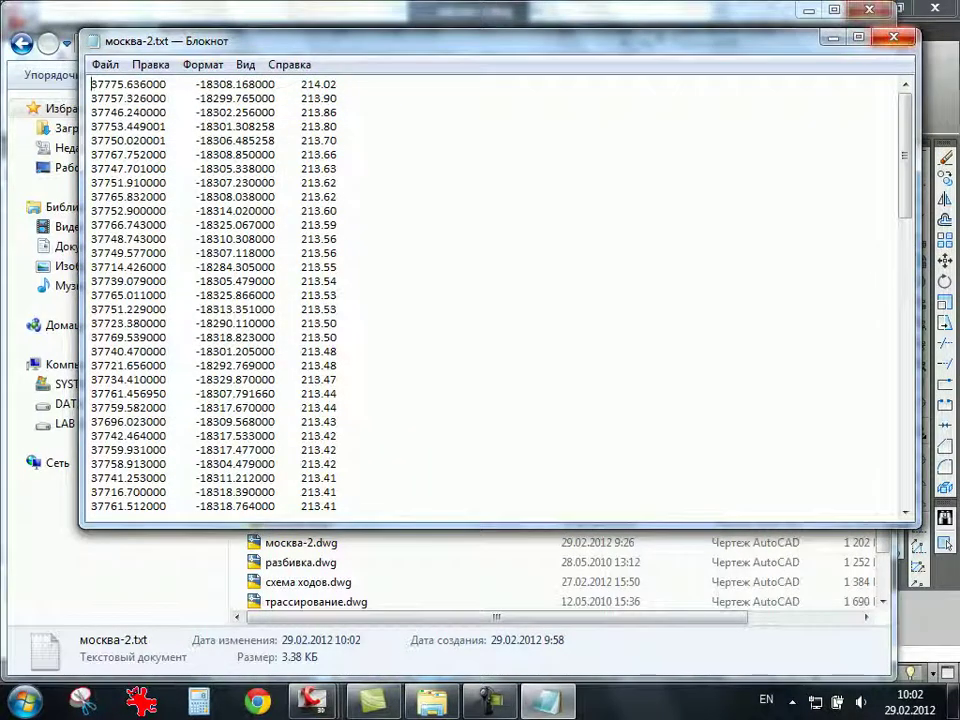
pyautogui.hotkey('alt', 'Tab')
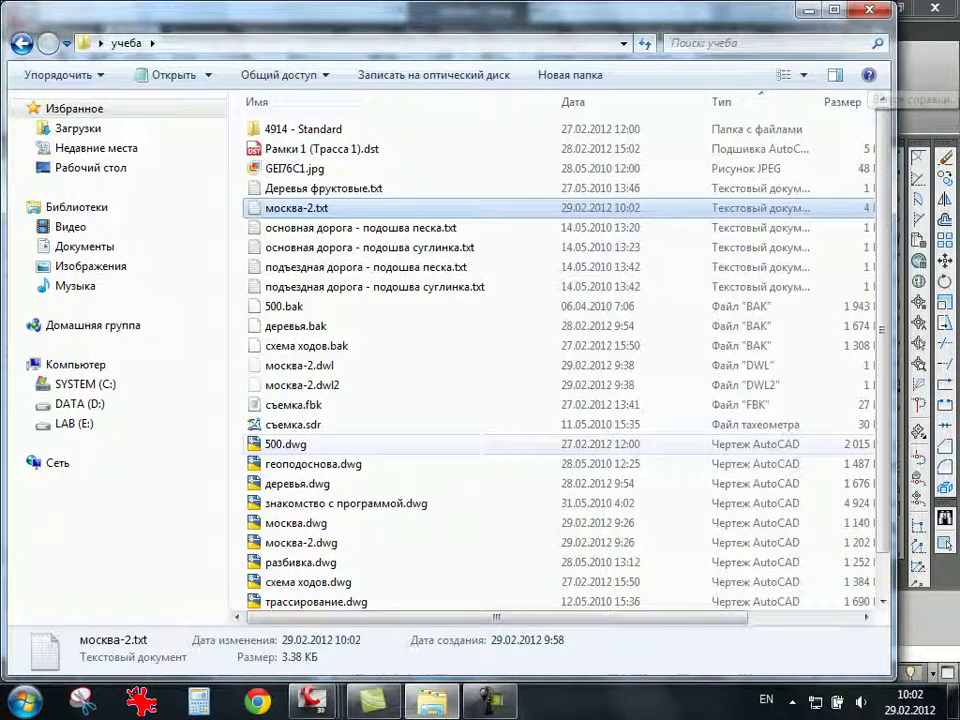
pyautogui.click(313, 700)
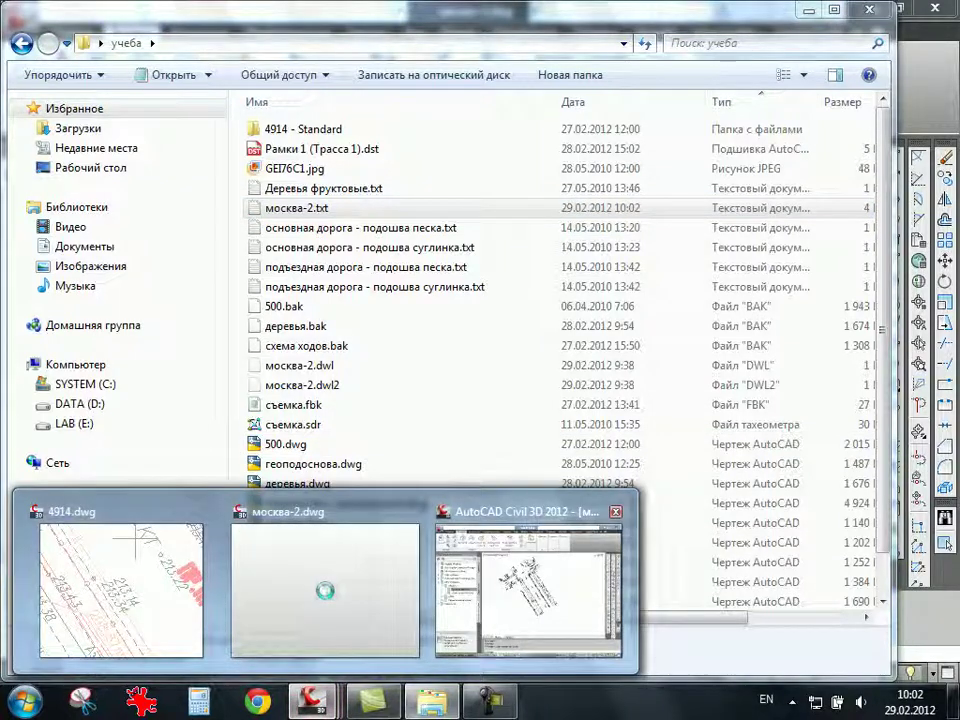
# In москва-2.dwg, add москва-2.txt to Точки из файла and pick the NEZ (разделение пробелами) format.
pyautogui.click(325, 591)
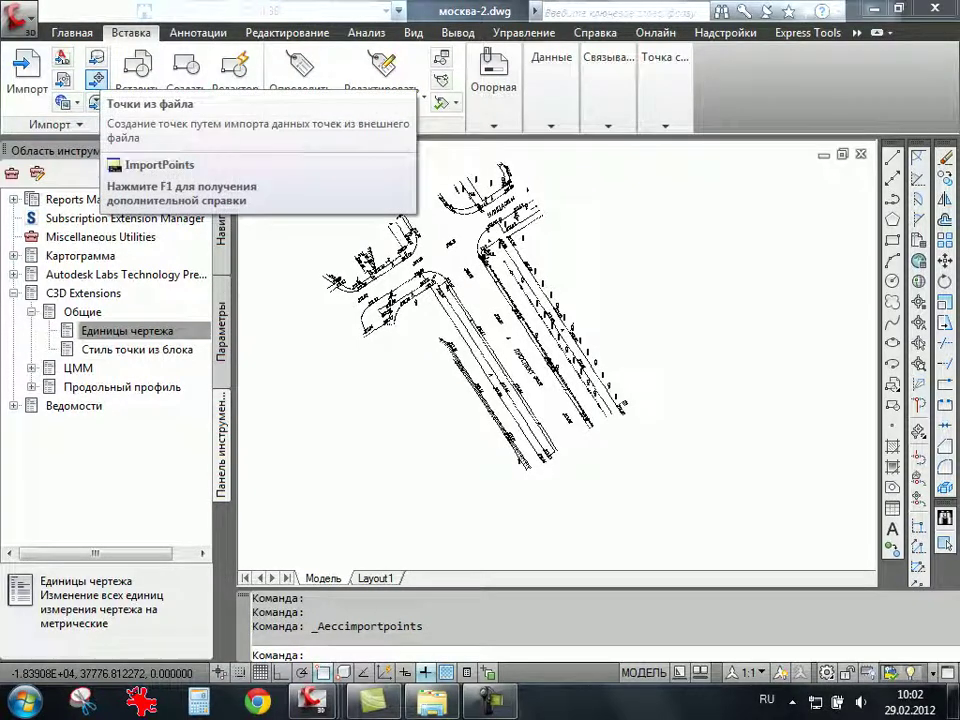
pyautogui.click(96, 79)
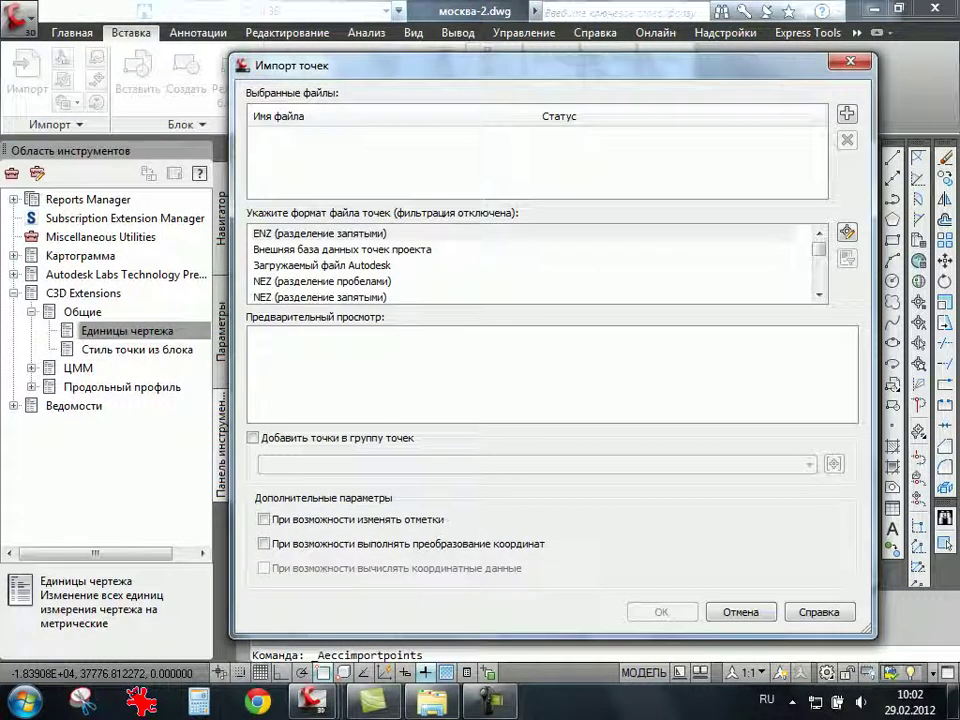
pyautogui.click(847, 113)
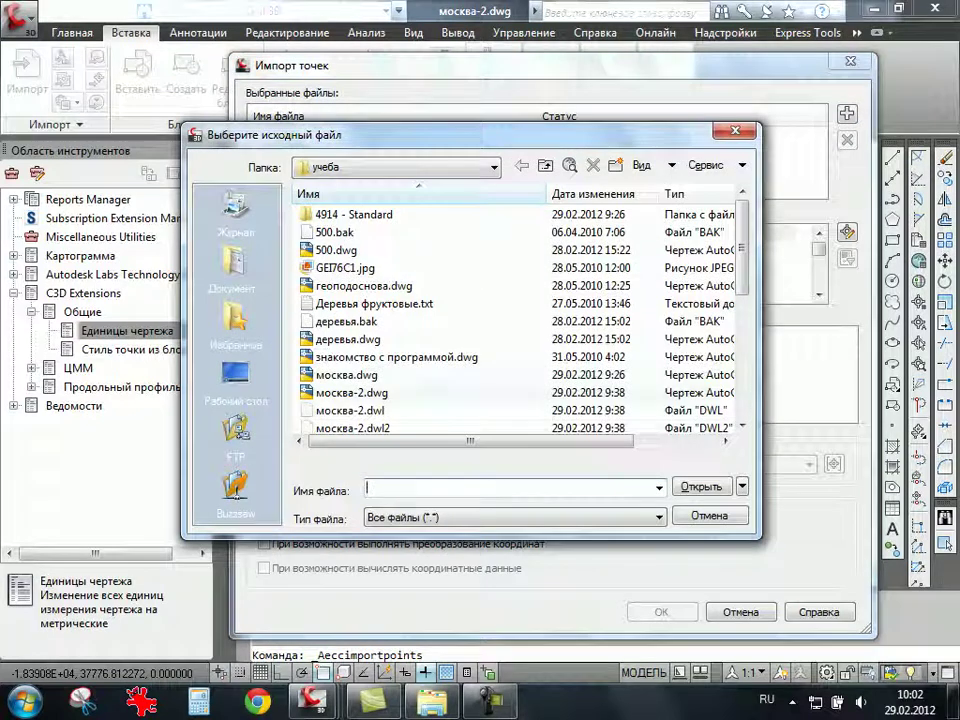
pyautogui.click(350, 410)
pyautogui.scroll(-2, 400, 370)
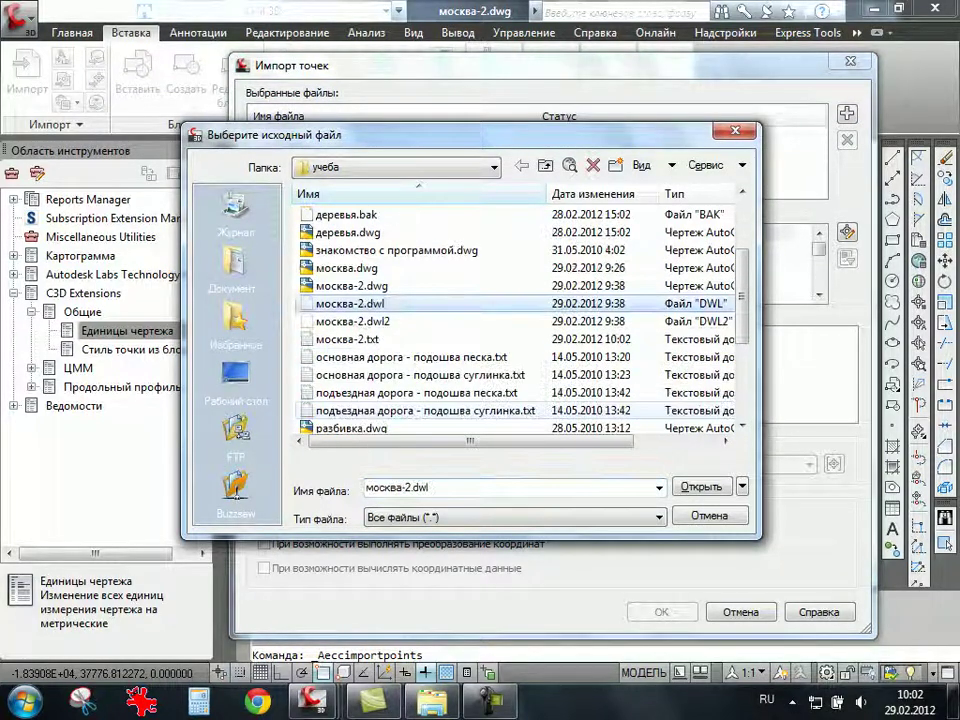
pyautogui.doubleClick(347, 339)
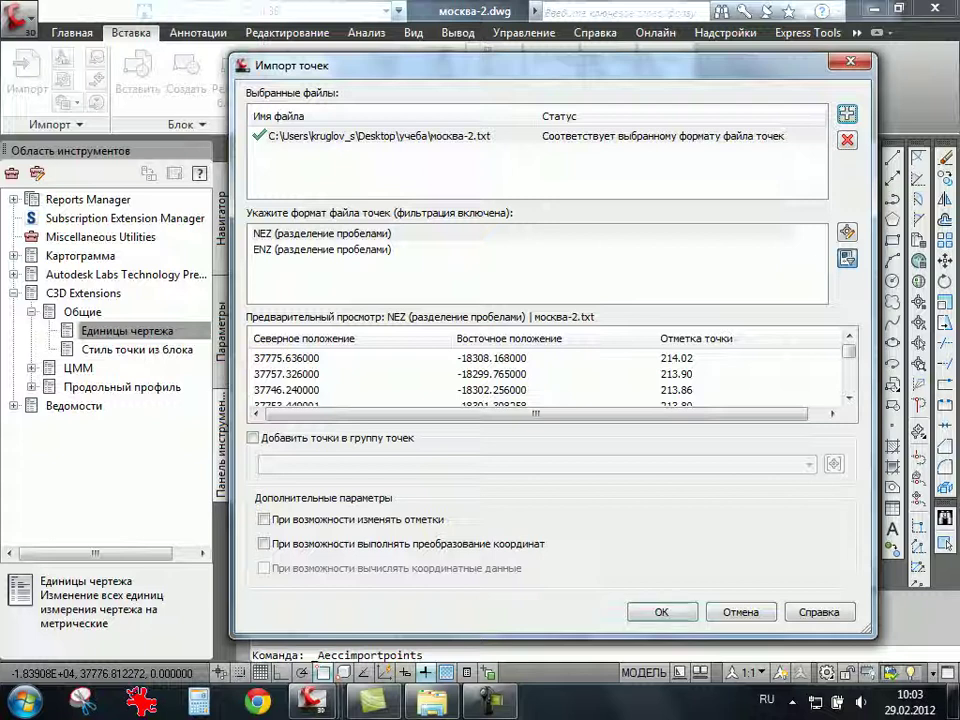
pyautogui.click(320, 233)
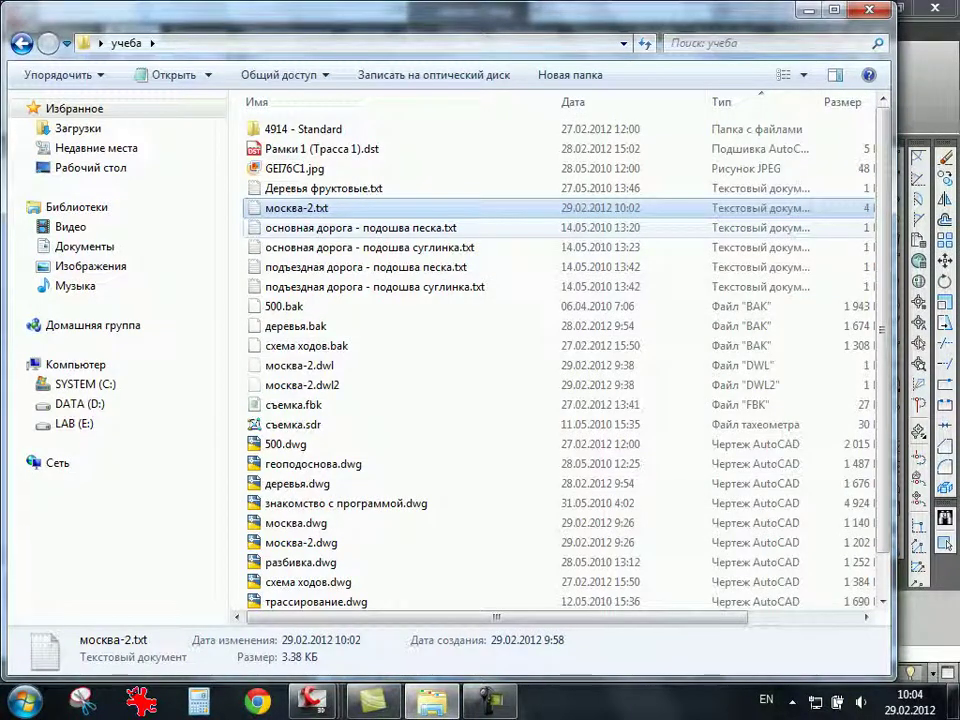
# Copy москва-2.txt from the учеба folder and paste it onto the WIN (H:) drive.
pyautogui.rightClick(348, 209)
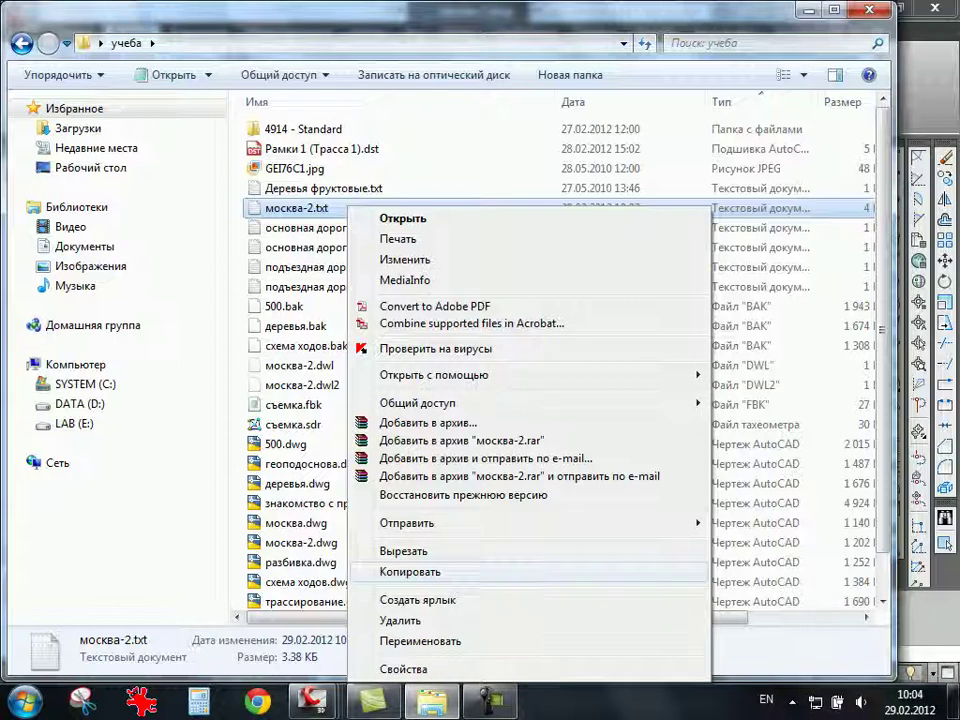
pyautogui.click(410, 572)
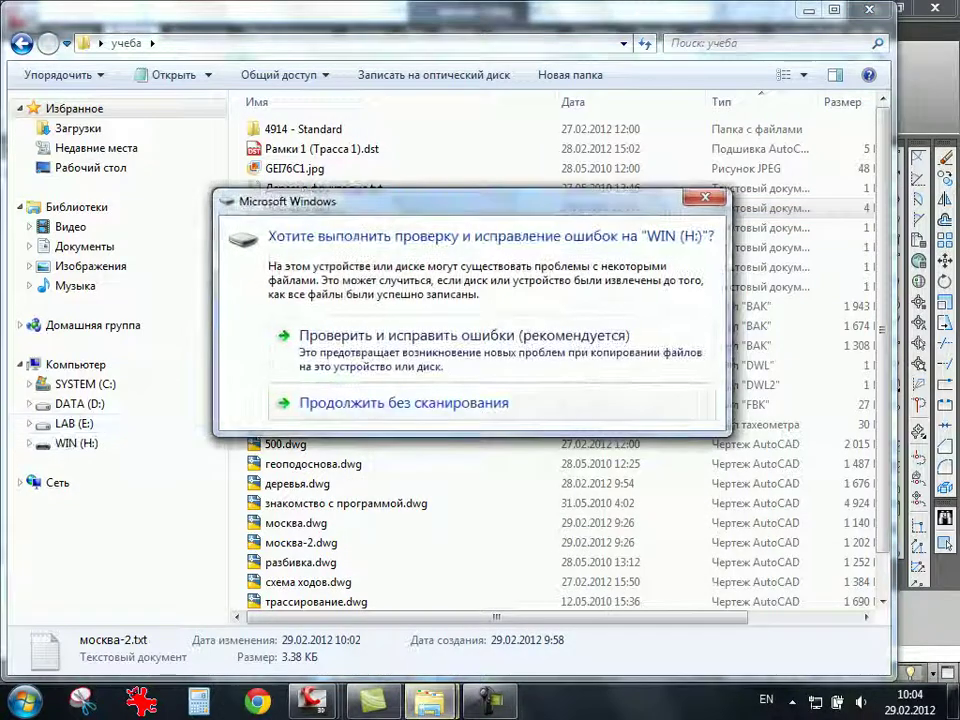
pyautogui.click(404, 403)
pyautogui.click(76, 443)
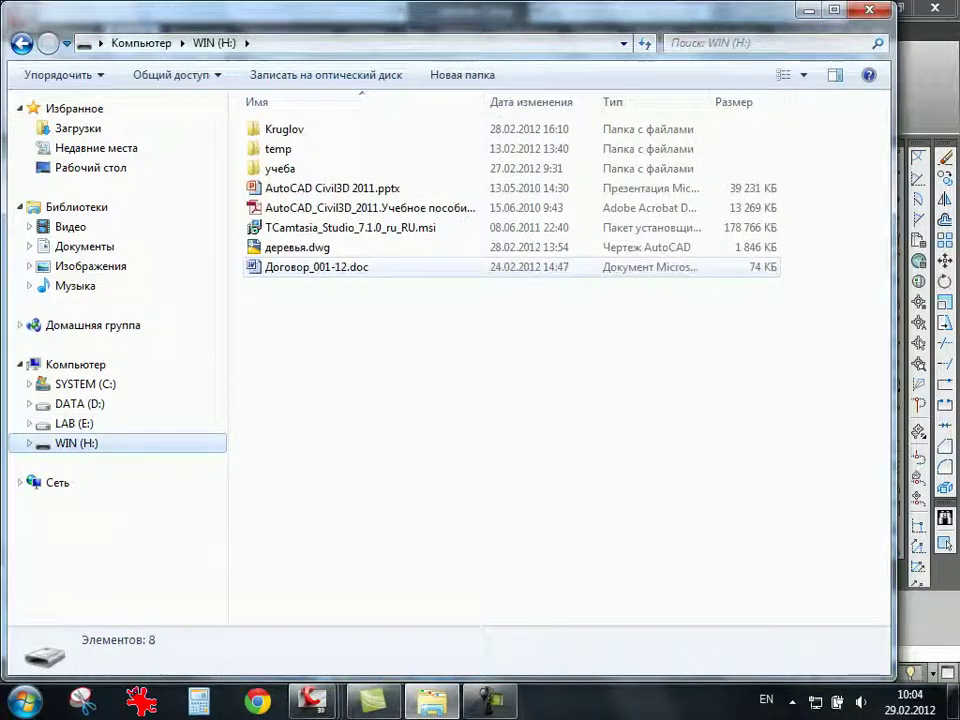
pyautogui.rightClick(320, 346)
pyautogui.click(400, 480)
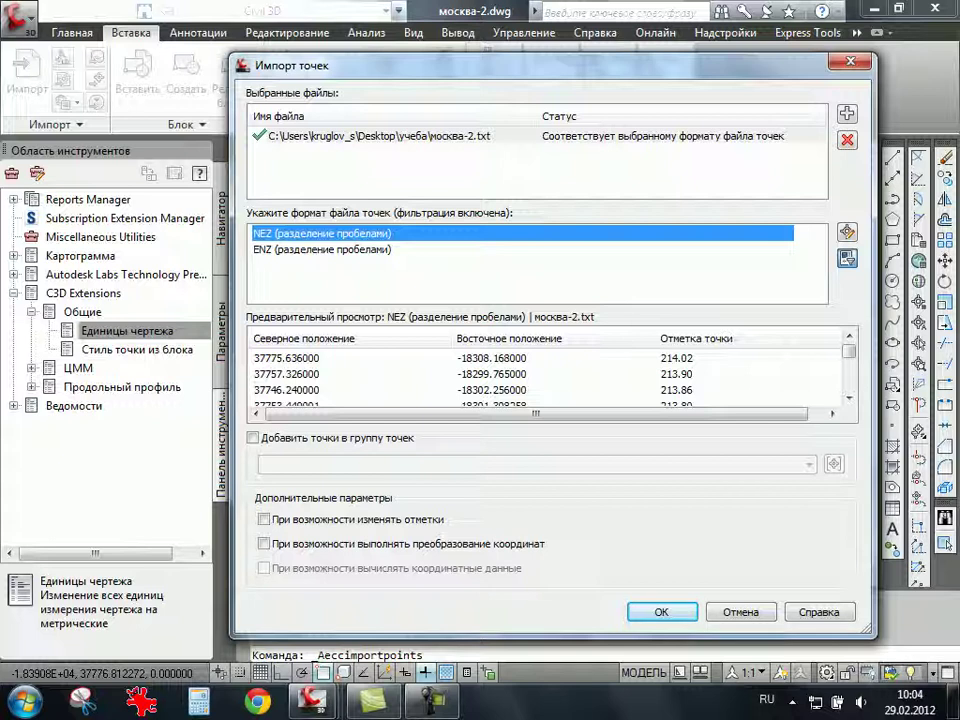
# Launch Excel 2010 and start a Data > Get External Data > From Text import.
pyautogui.press('super')
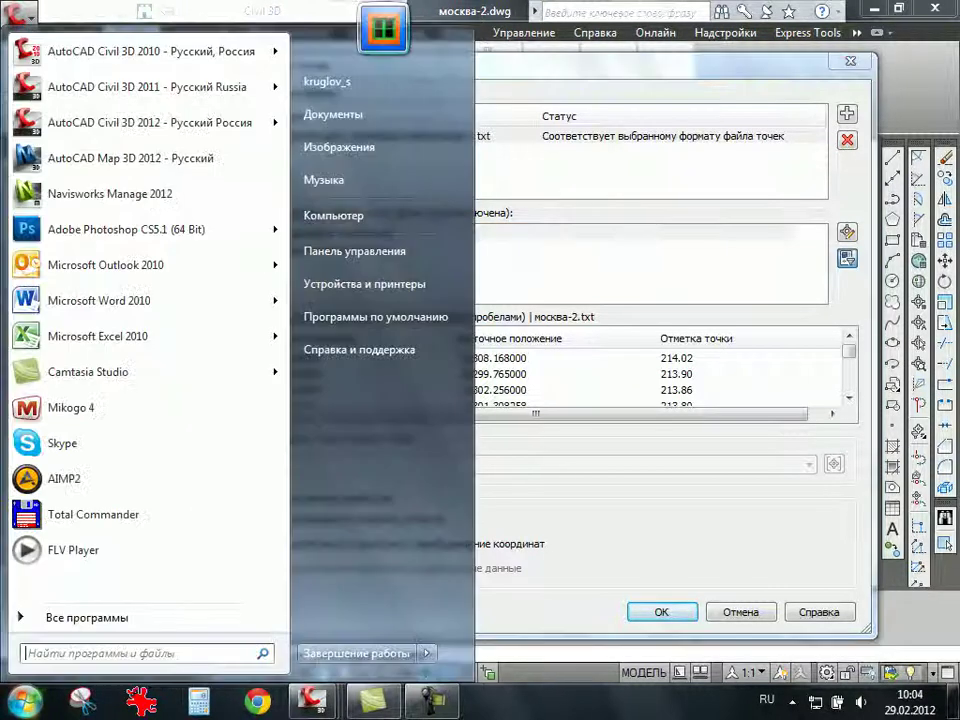
pyautogui.press('Return')
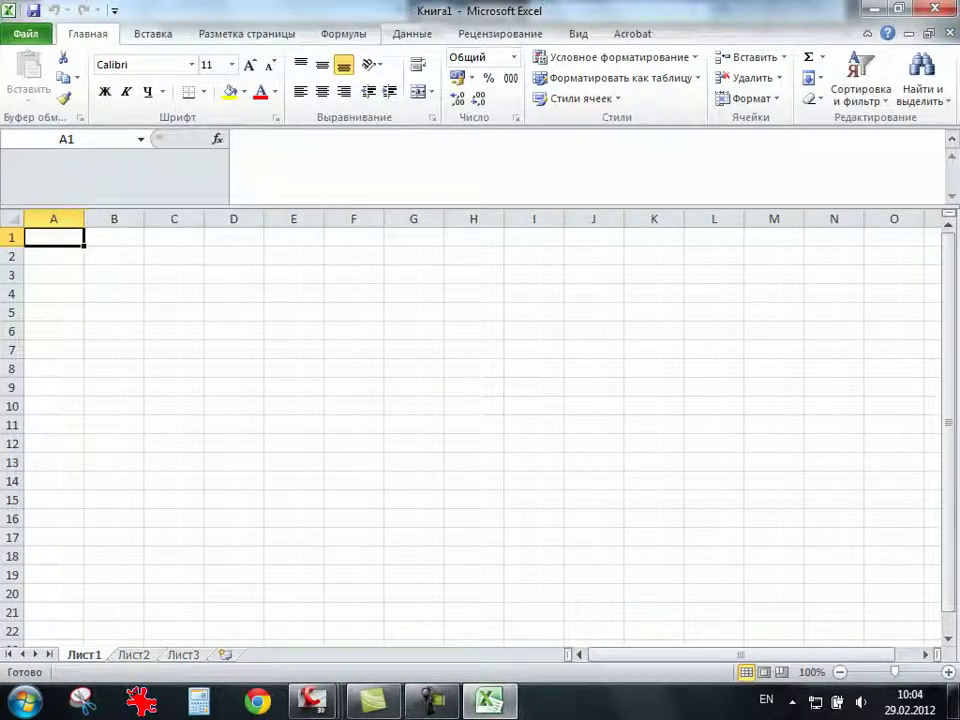
pyautogui.click(412, 33)
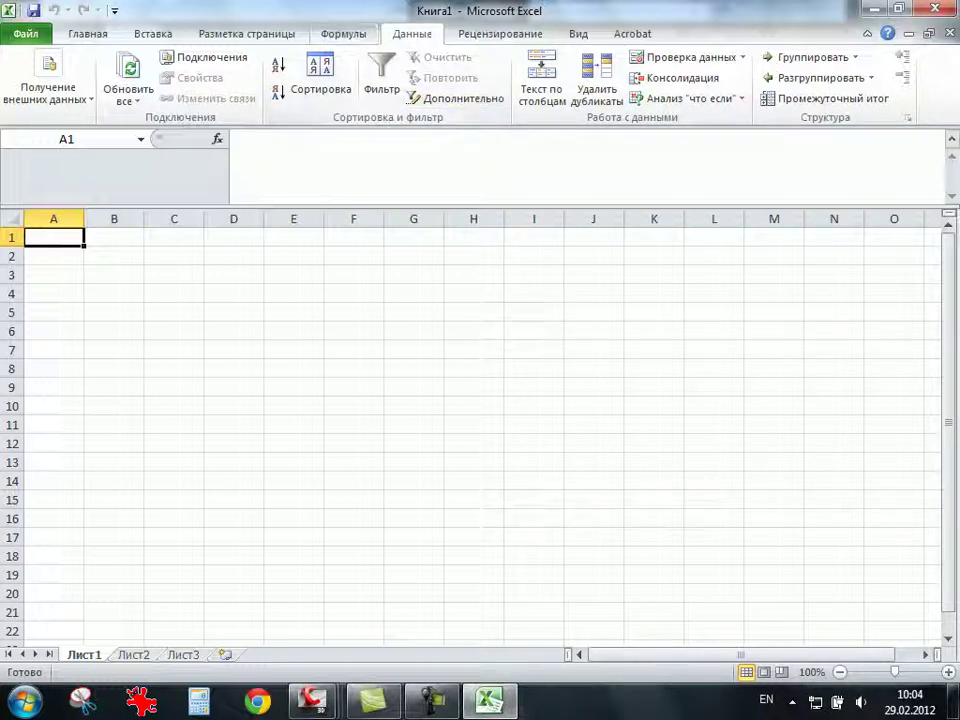
pyautogui.click(140, 30)
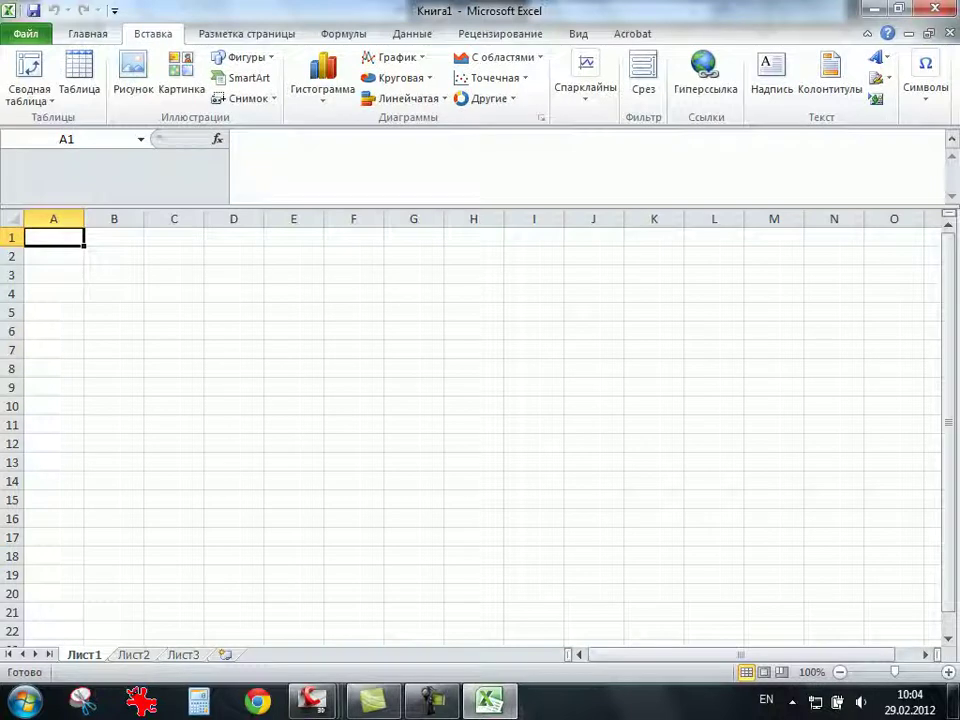
pyautogui.click(412, 33)
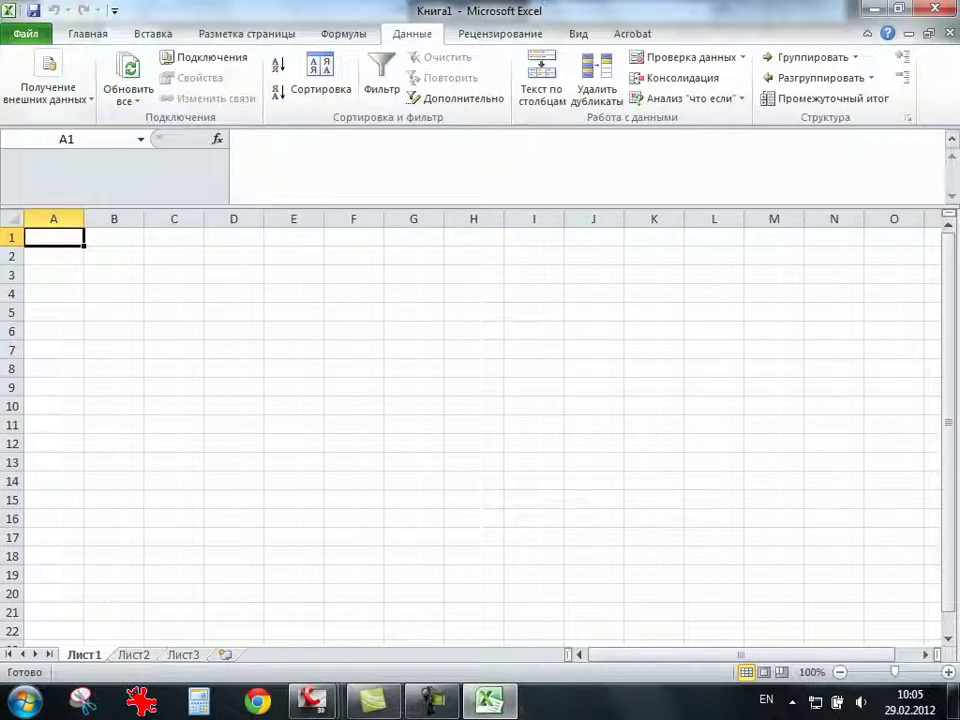
pyautogui.click(48, 90)
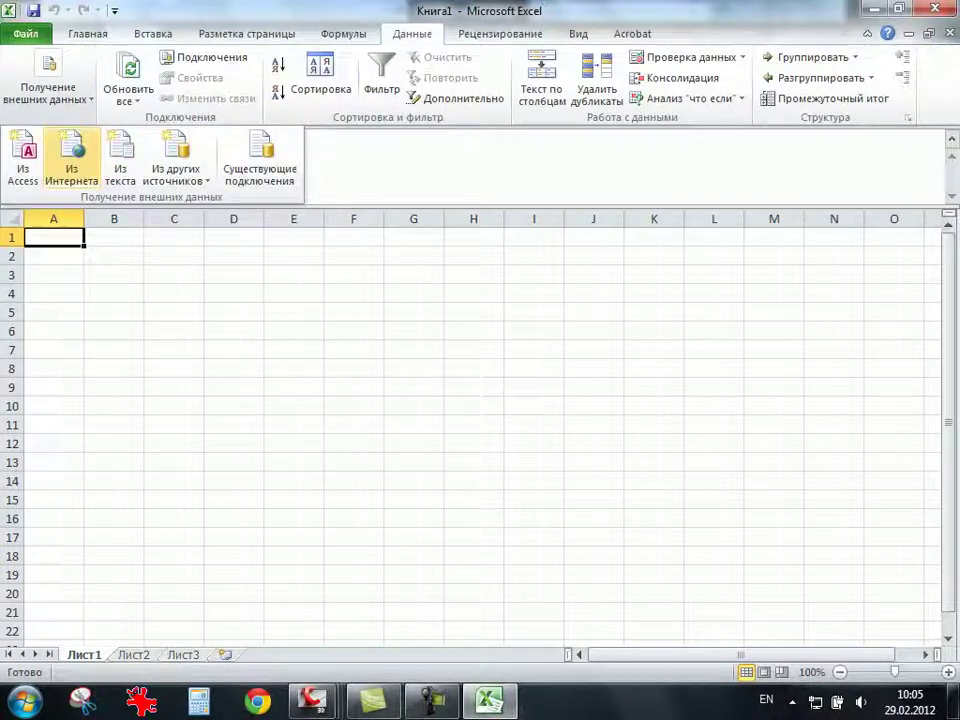
pyautogui.click(120, 165)
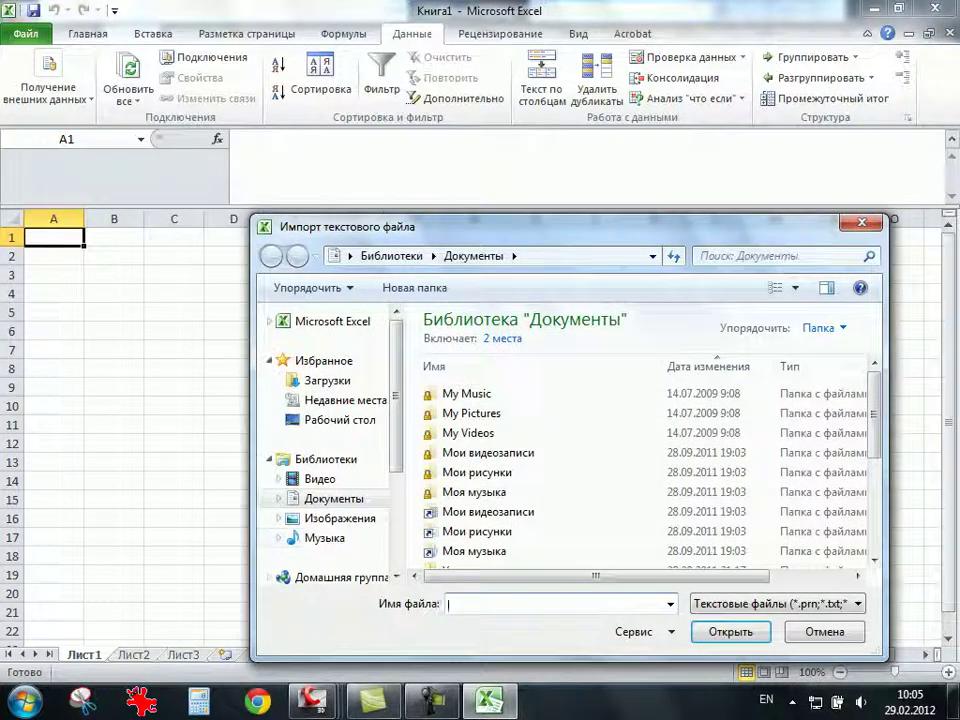
# Import учеба\москва-2.txt through the text wizard into the sheet starting at $A$1.
pyautogui.scroll(-3, 330, 450)
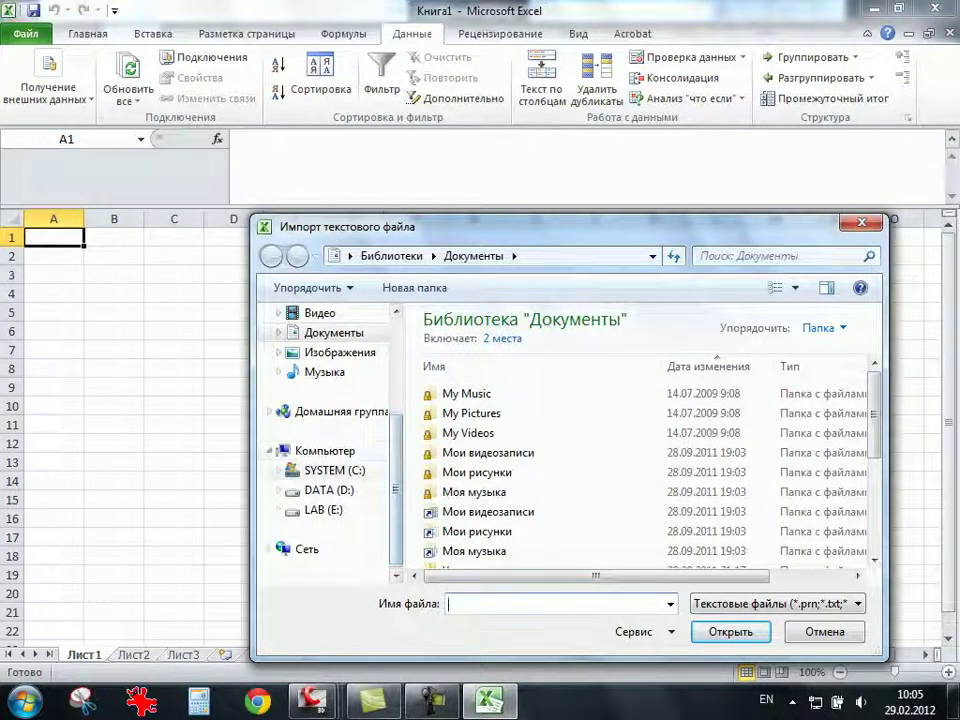
pyautogui.scroll(1, 330, 450)
pyautogui.scroll(2, 330, 420)
pyautogui.click(338, 391)
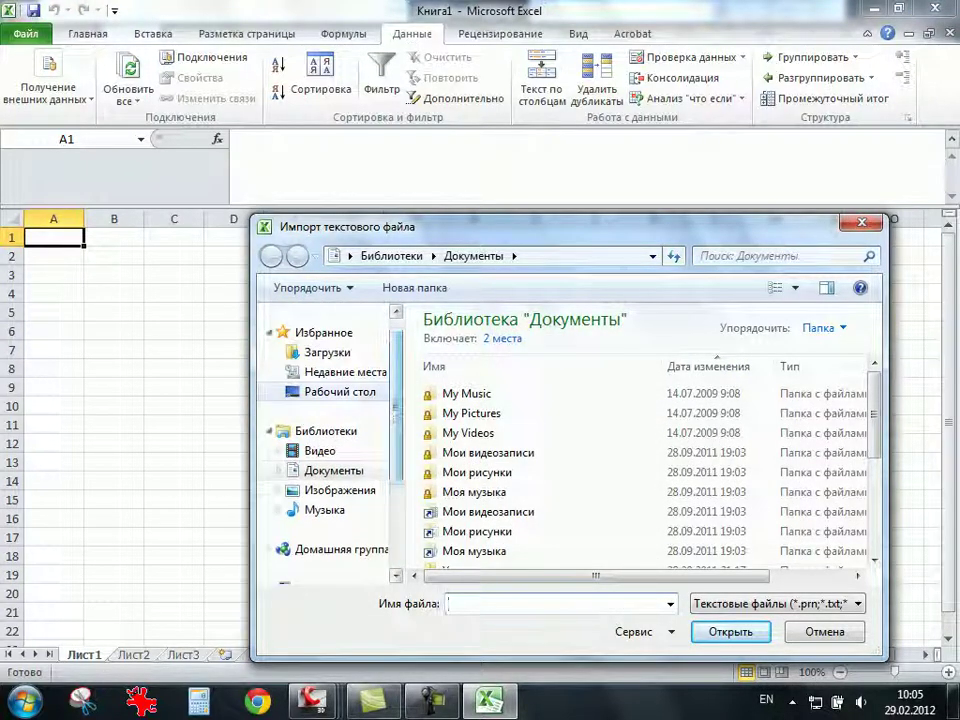
pyautogui.scroll(-3, 500, 490)
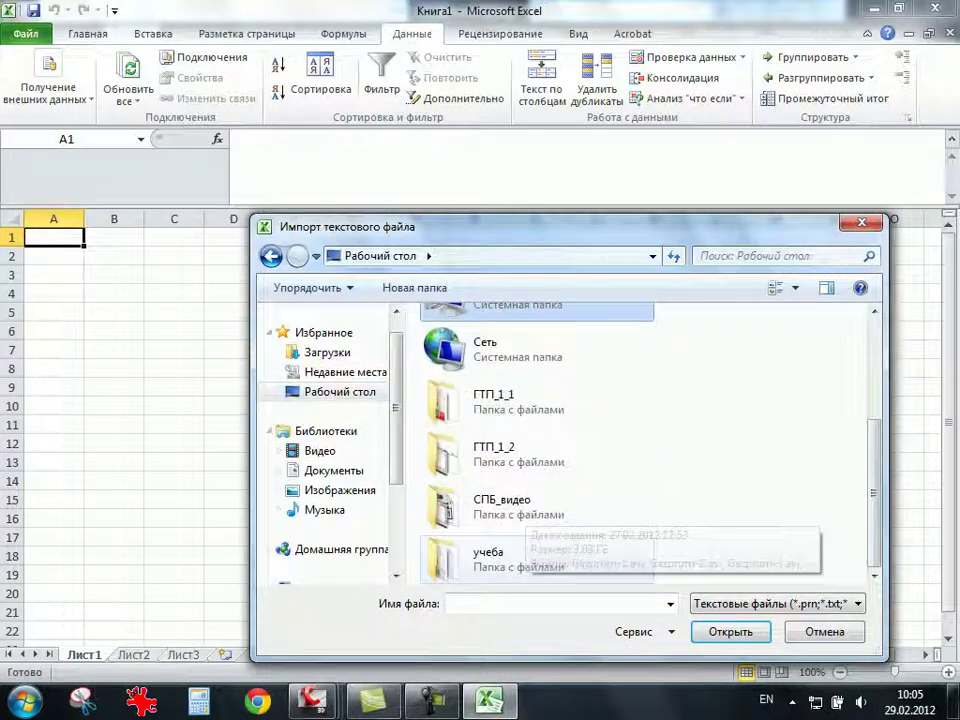
pyautogui.doubleClick(480, 552)
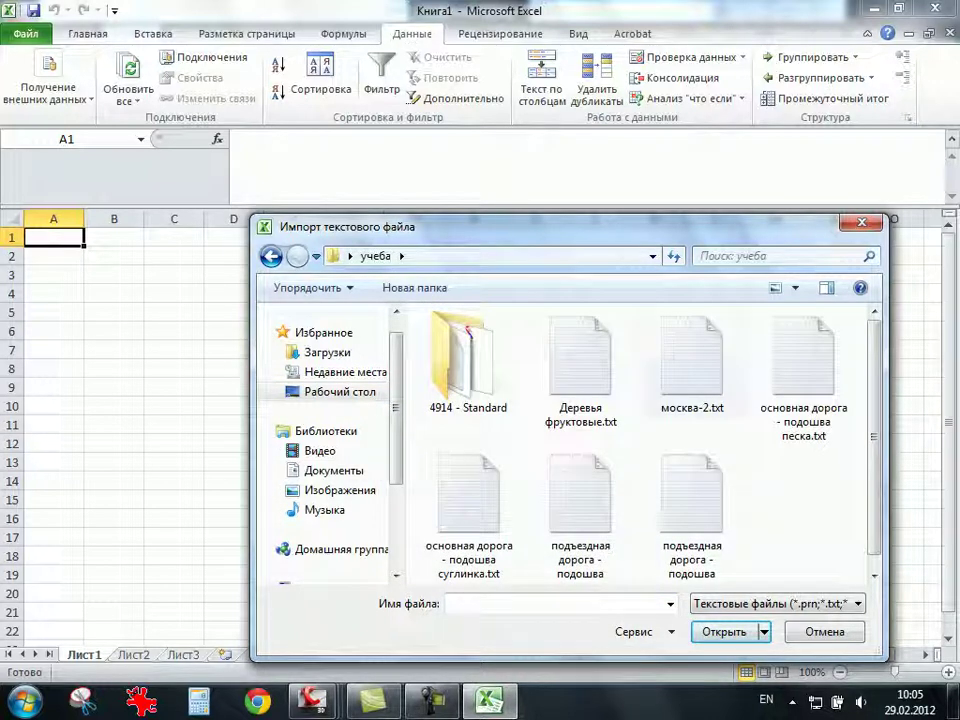
pyautogui.doubleClick(692, 365)
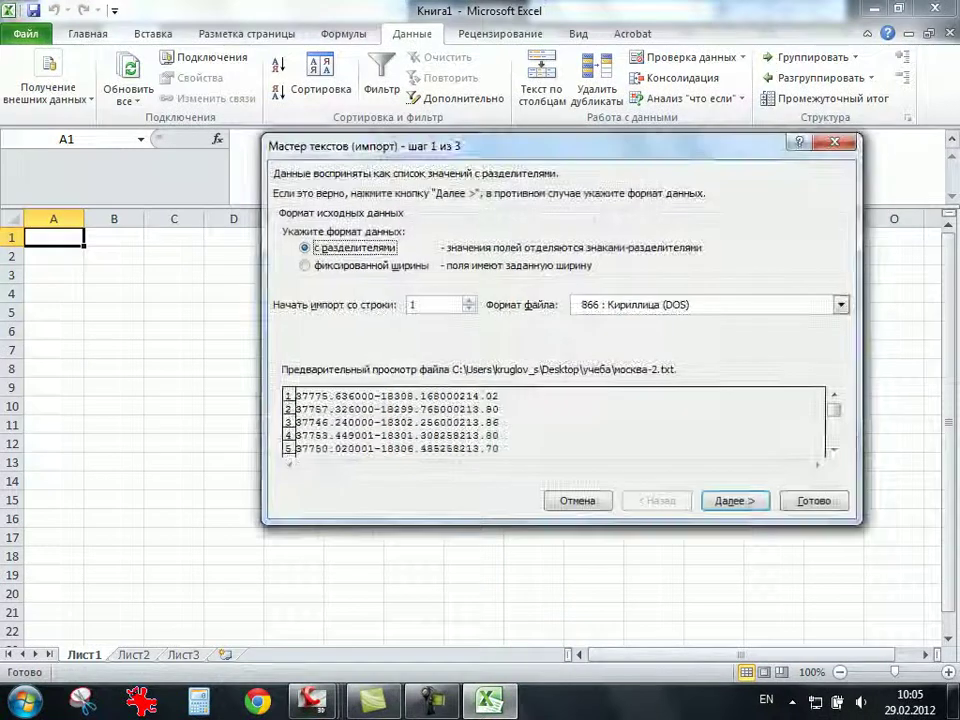
pyautogui.click(735, 500)
pyautogui.click(735, 500)
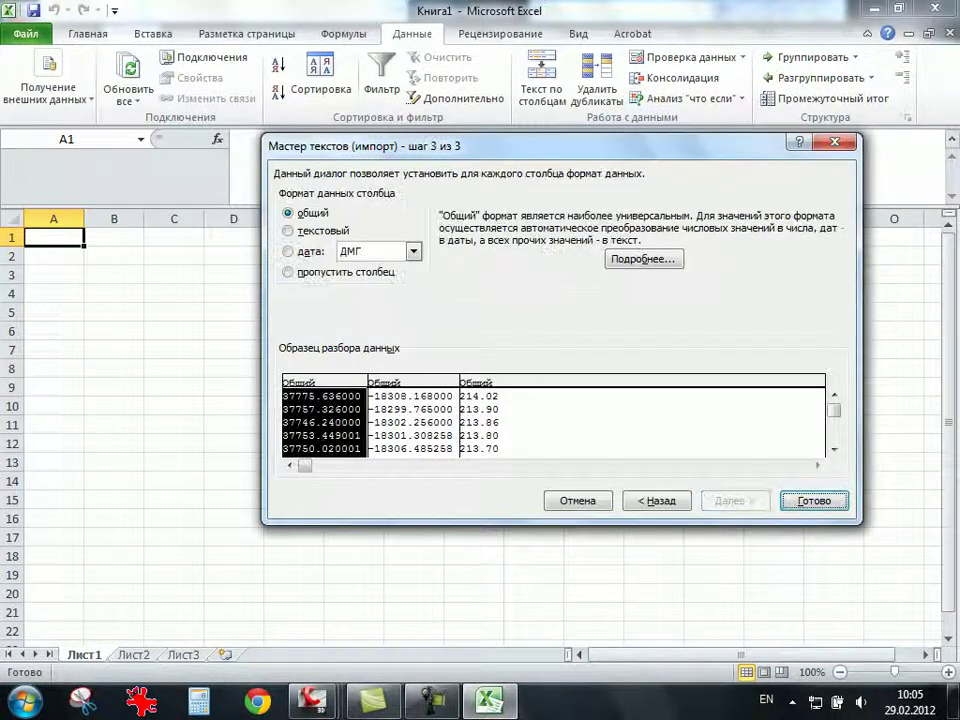
pyautogui.press('Return')
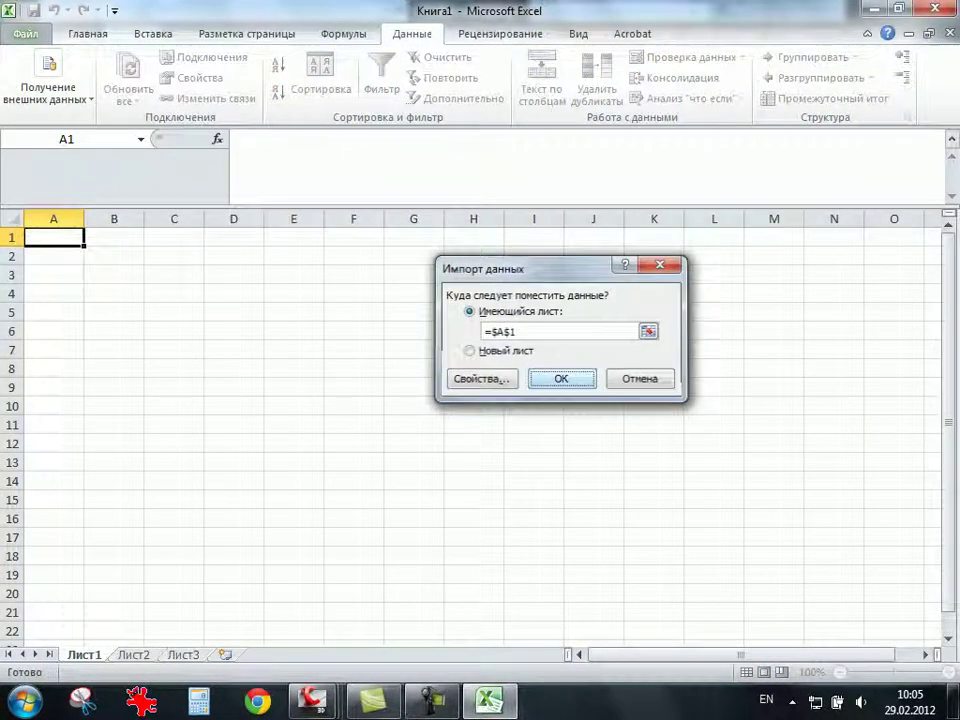
pyautogui.press('Return')
pyautogui.scroll(-4, 480, 430)
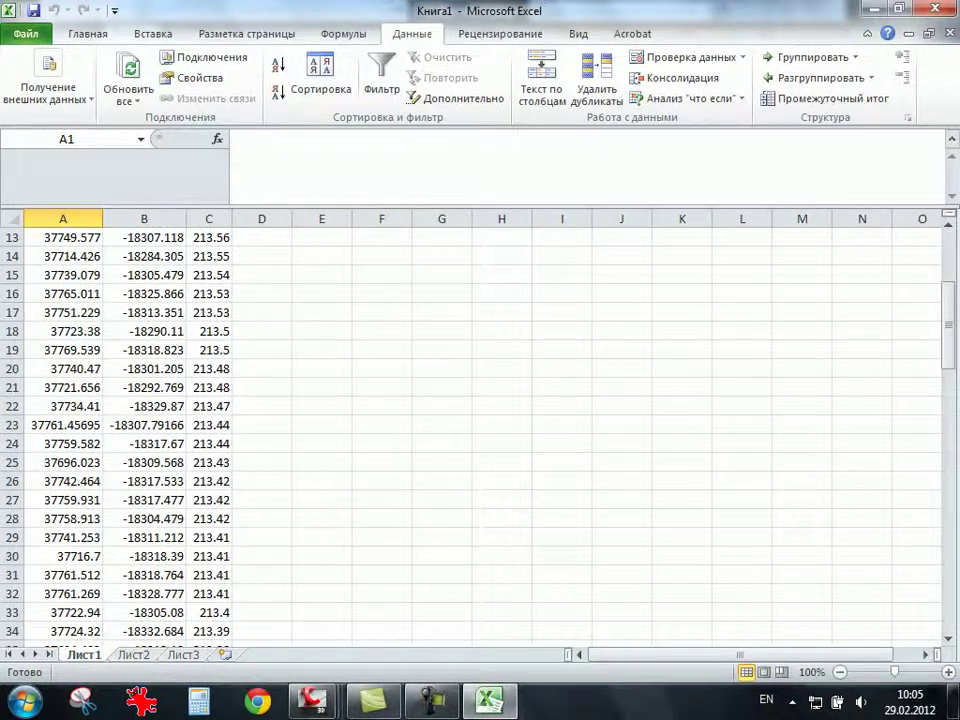
pyautogui.scroll(-4, 480, 430)
pyautogui.moveTo(950, 372); pyautogui.dragTo(950, 560)
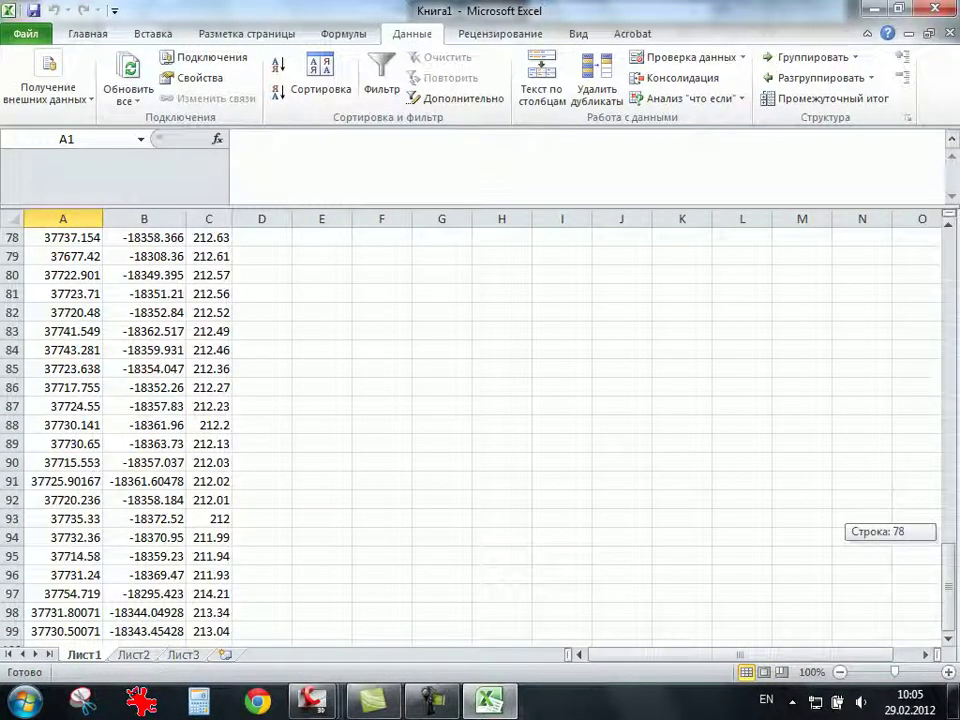
# Save the current sheet as tab-delimited text Книга1.txt in the учеба folder.
pyautogui.click(25, 33)
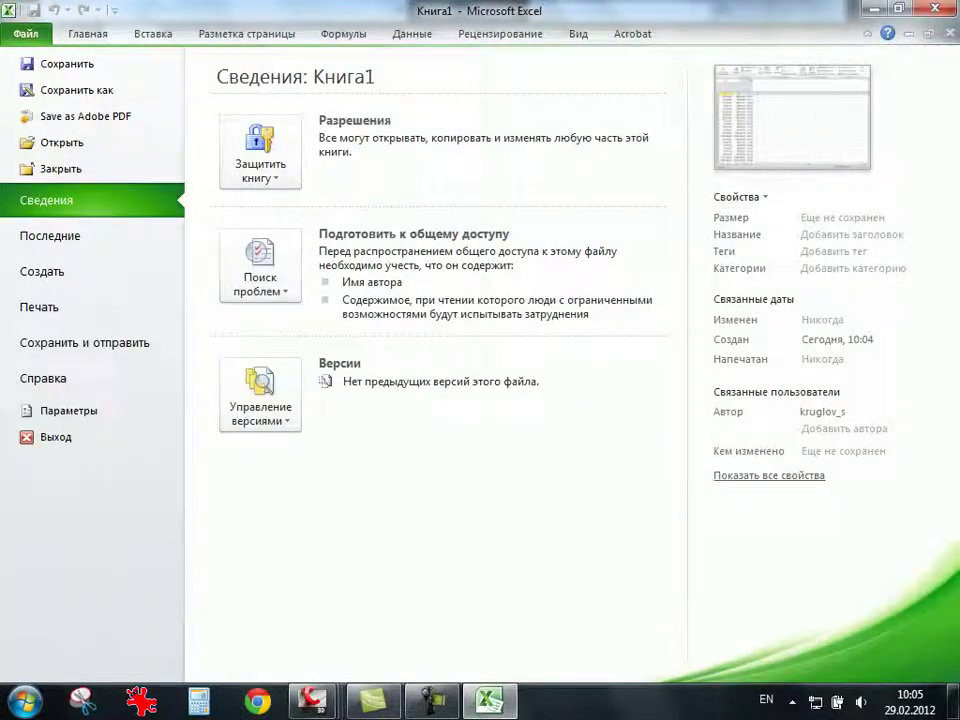
pyautogui.click(77, 90)
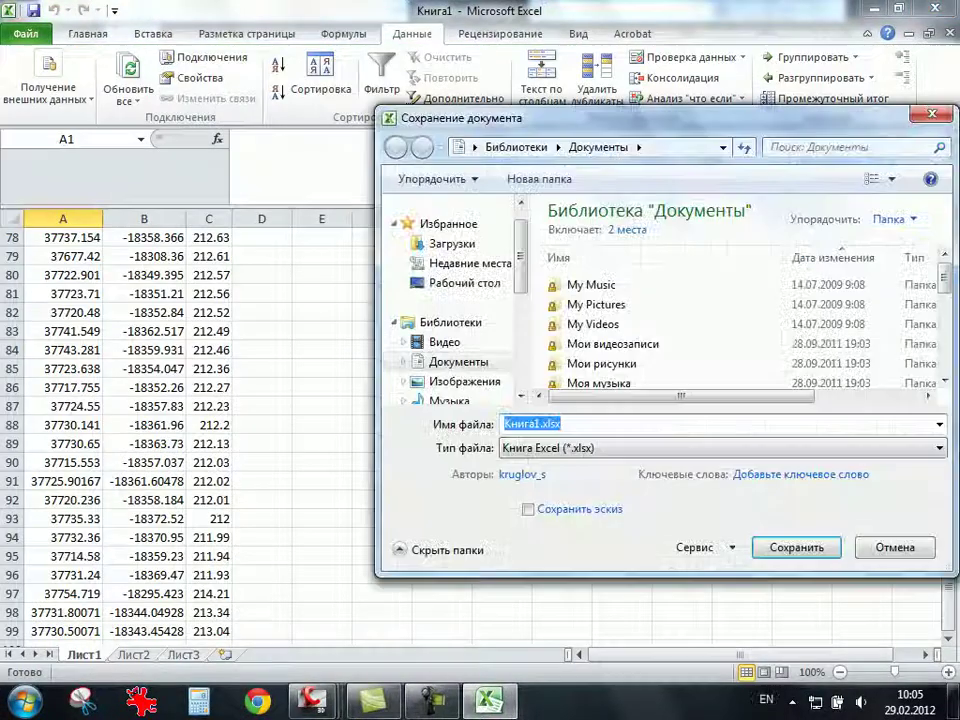
pyautogui.moveTo(560, 117)
pyautogui.mouseDown()
pyautogui.moveTo(28, 2)
pyautogui.moveTo(185, 13)
pyautogui.mouseUp()
pyautogui.click(300, 343)
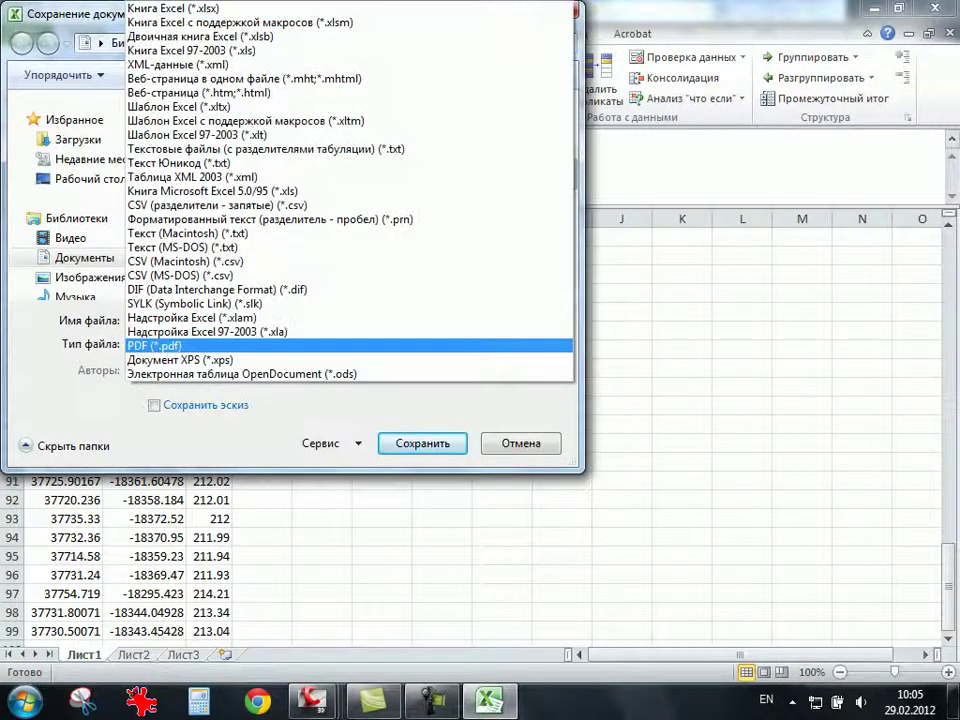
pyautogui.press('Down')
pyautogui.press('Down')
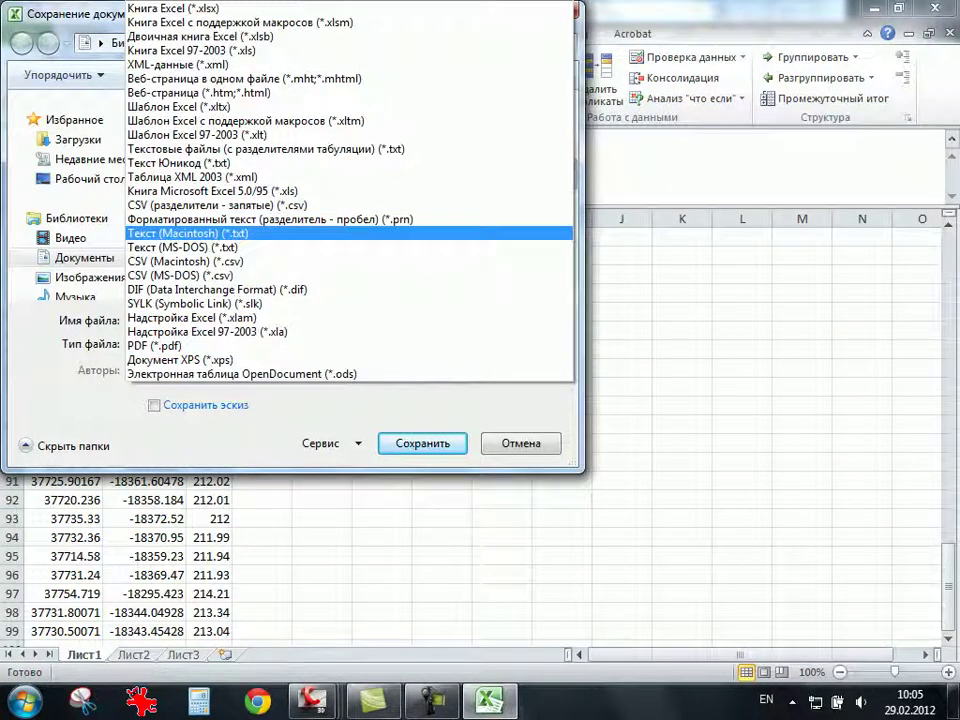
pyautogui.press('Up')
pyautogui.press('Up')
pyautogui.press('Up')
pyautogui.press('Up')
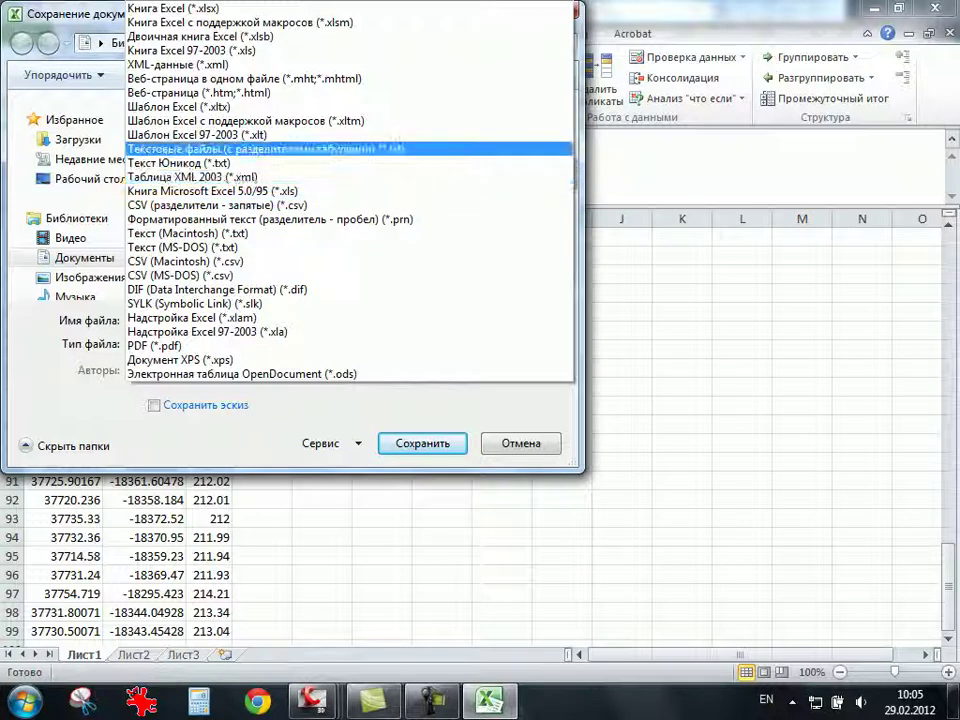
pyautogui.press('Return')
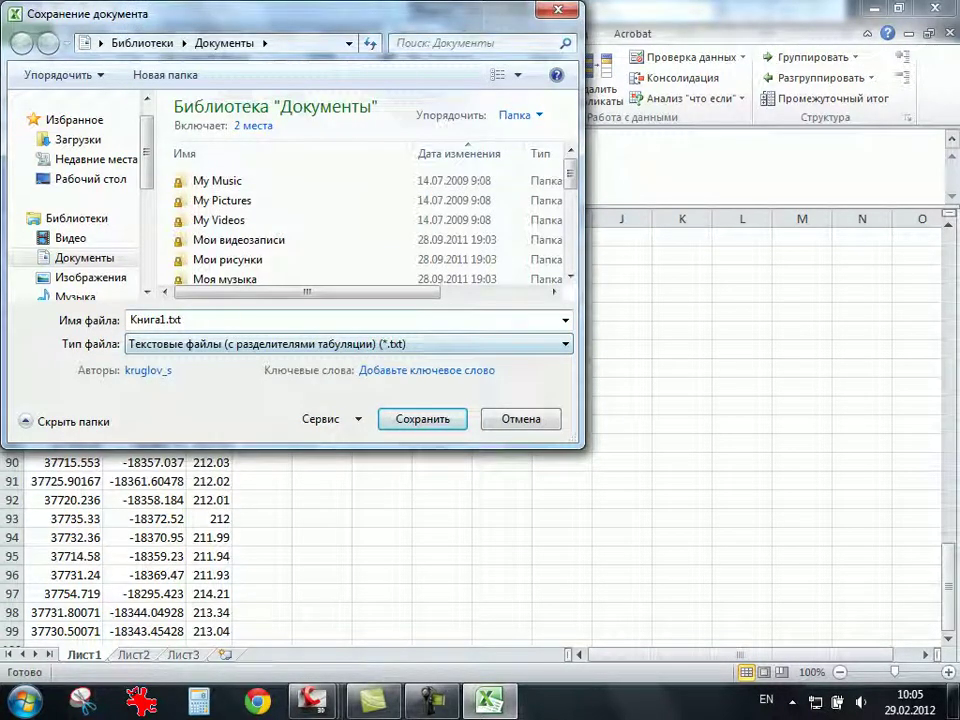
pyautogui.click(90, 178)
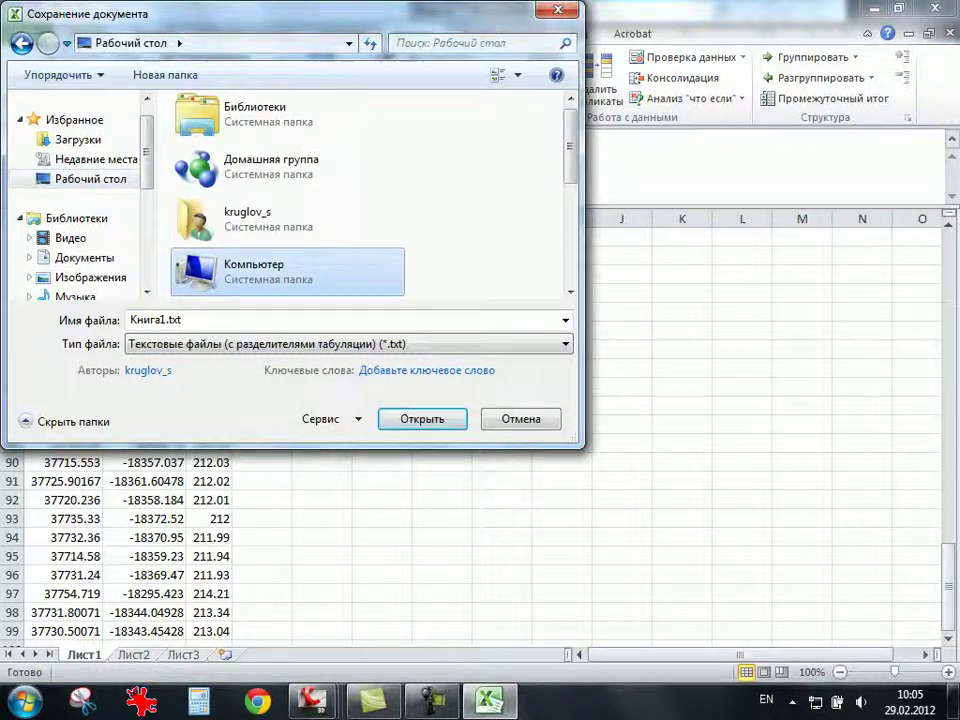
pyautogui.scroll(-3, 260, 272)
pyautogui.doubleClick(260, 272)
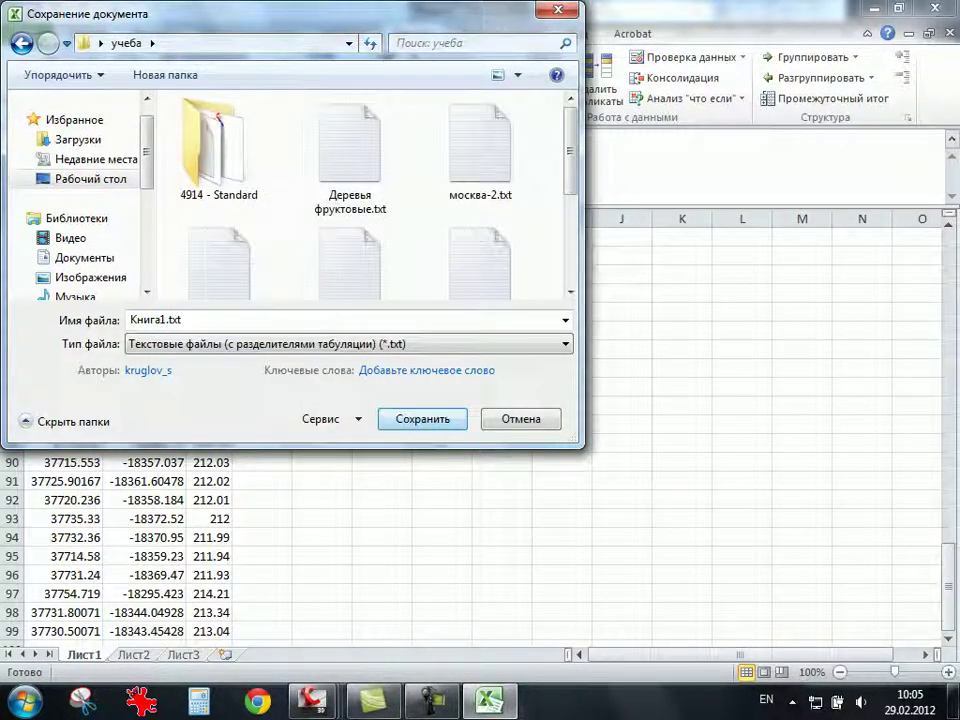
pyautogui.press('Return')
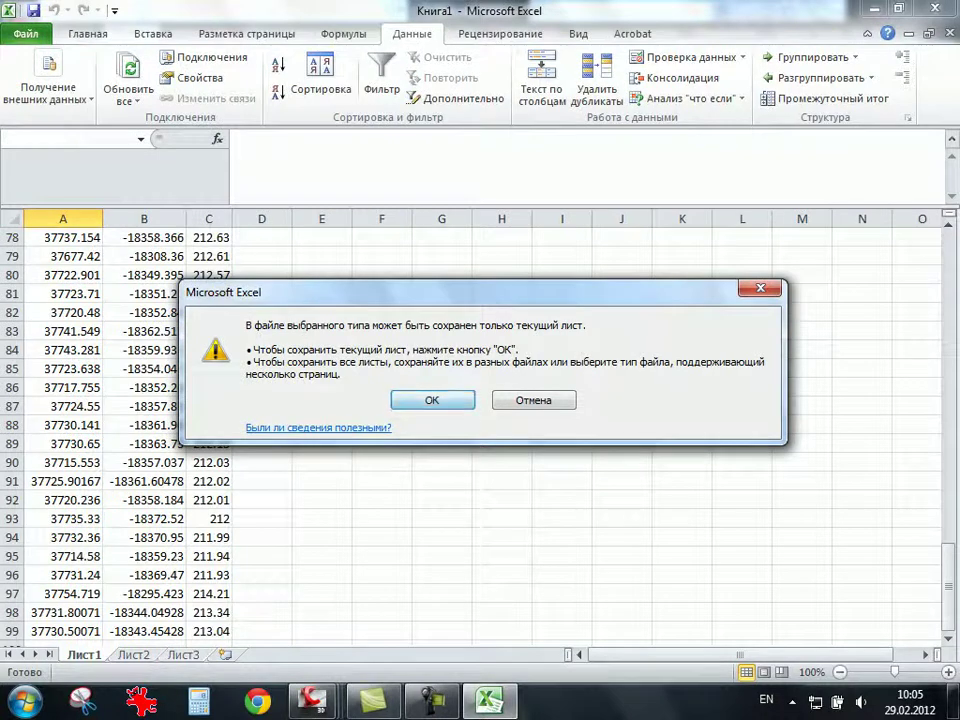
pyautogui.press('Return')
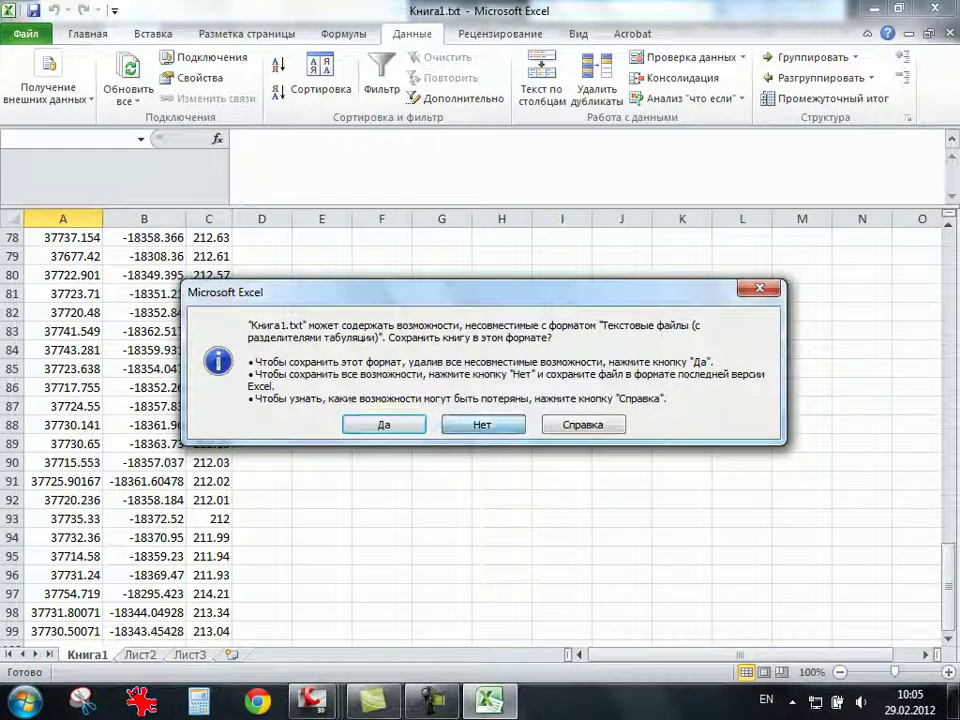
pyautogui.press('Tab')
pyautogui.press('Return')
# Close Excel, choosing not to save changes to the workbook.
pyautogui.press('Escape')
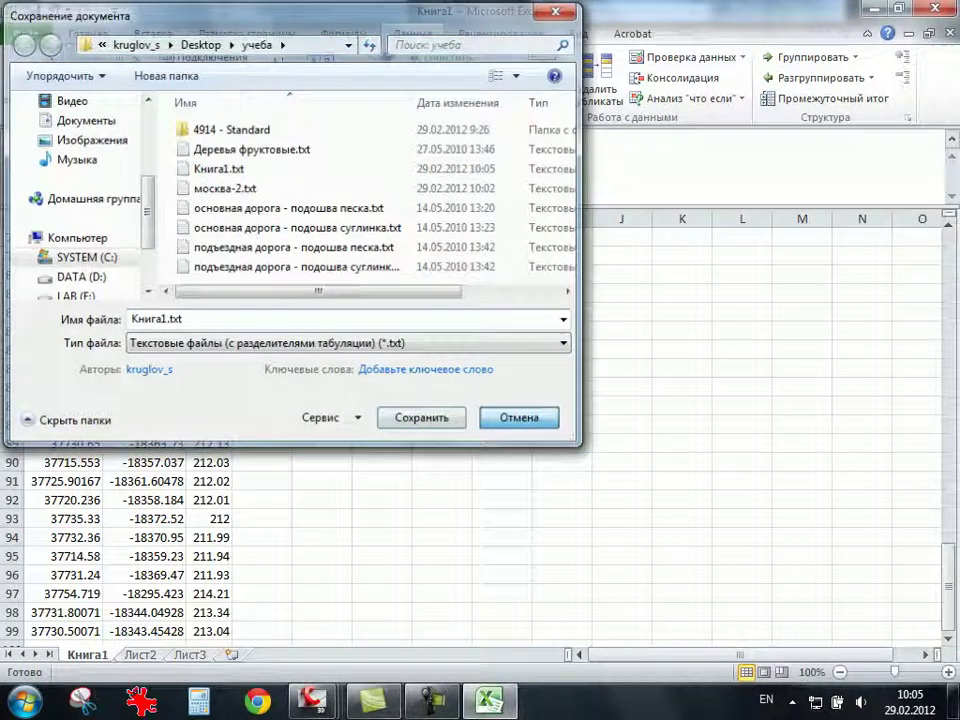
pyautogui.hotkey('alt', 'F4')
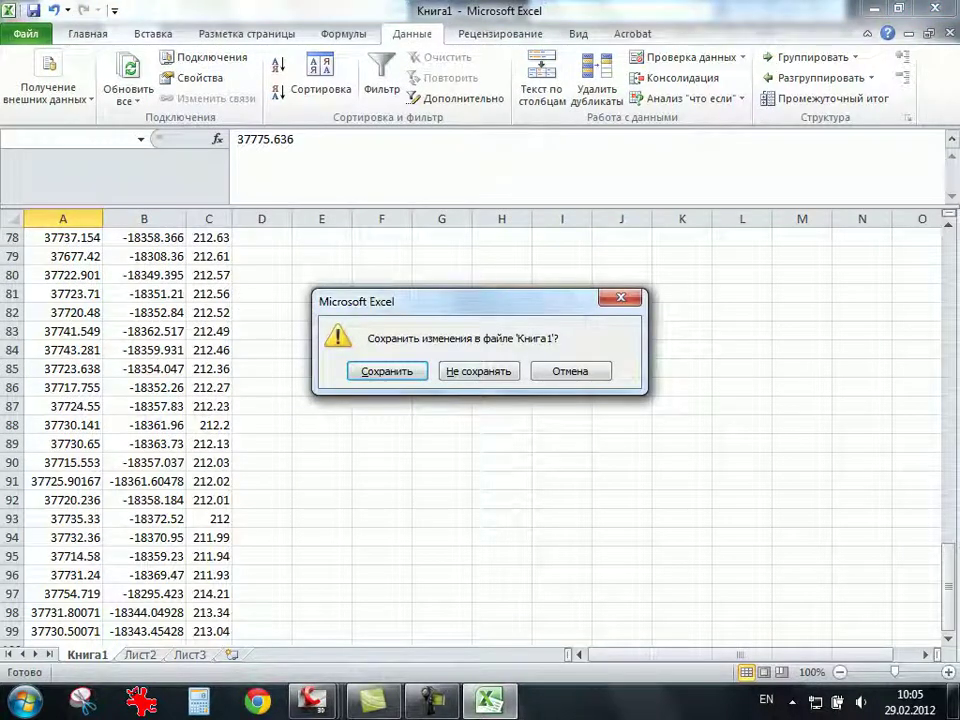
pyautogui.press('Tab')
pyautogui.press('Return')
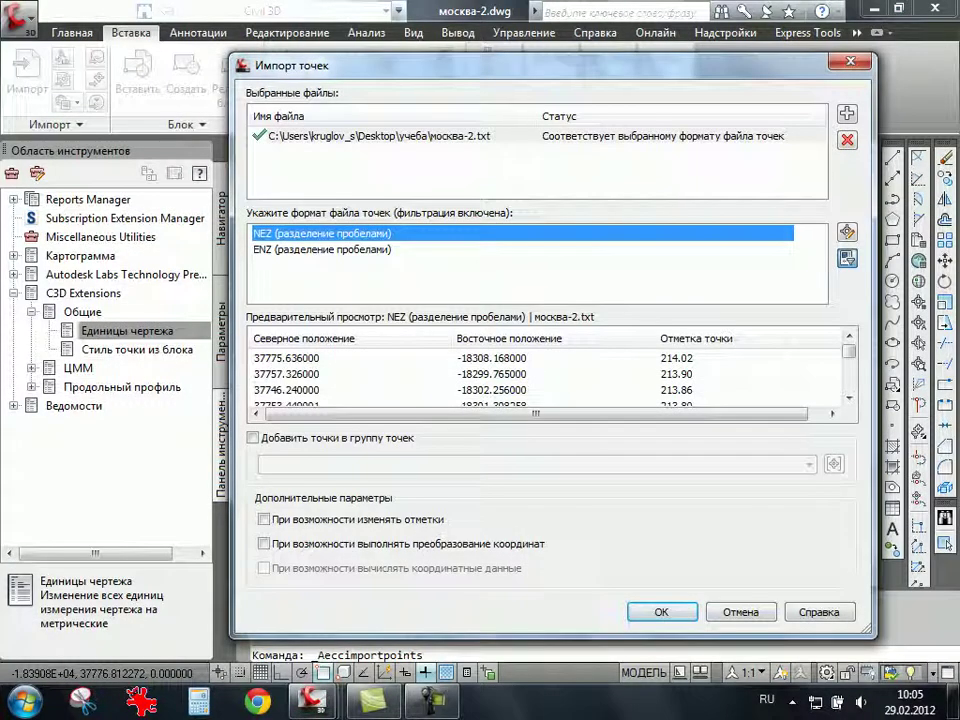
pyautogui.click(846, 113)
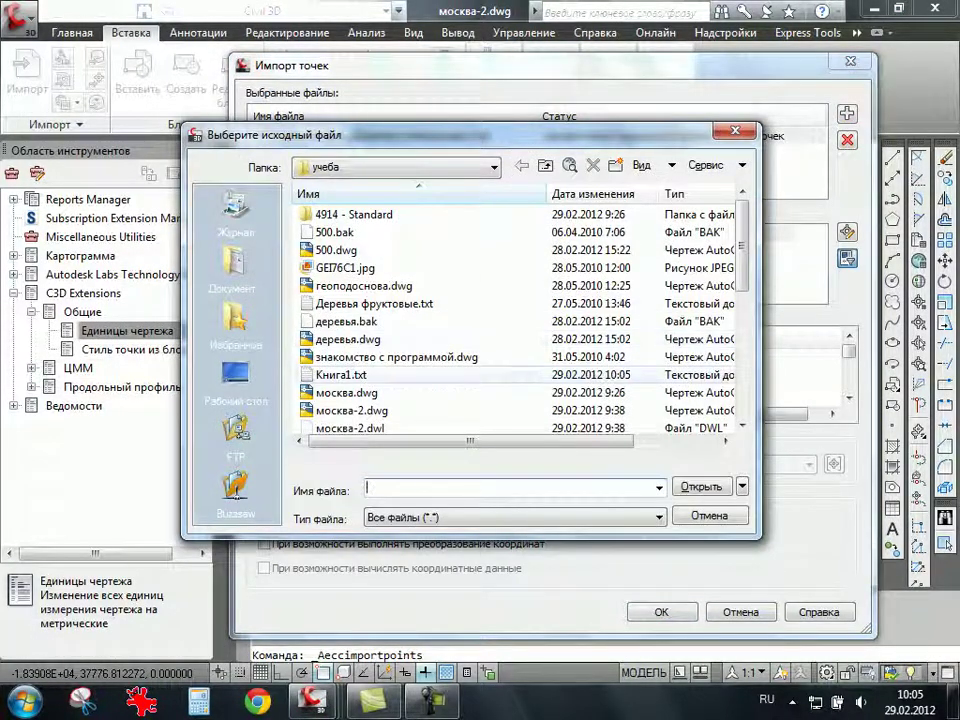
pyautogui.doubleClick(340, 374)
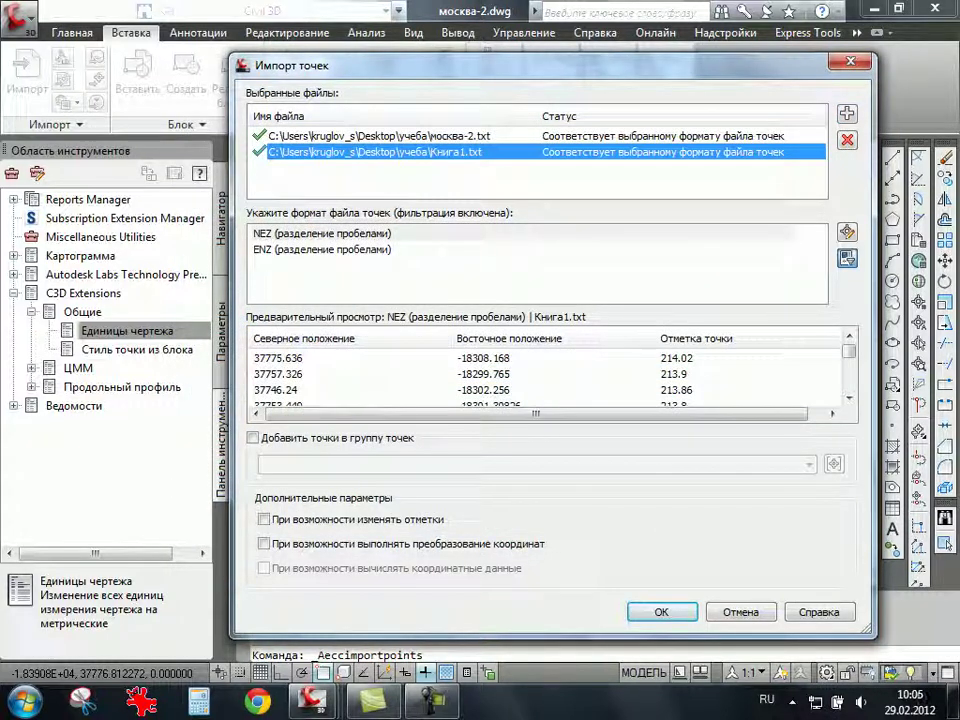
pyautogui.click(847, 139)
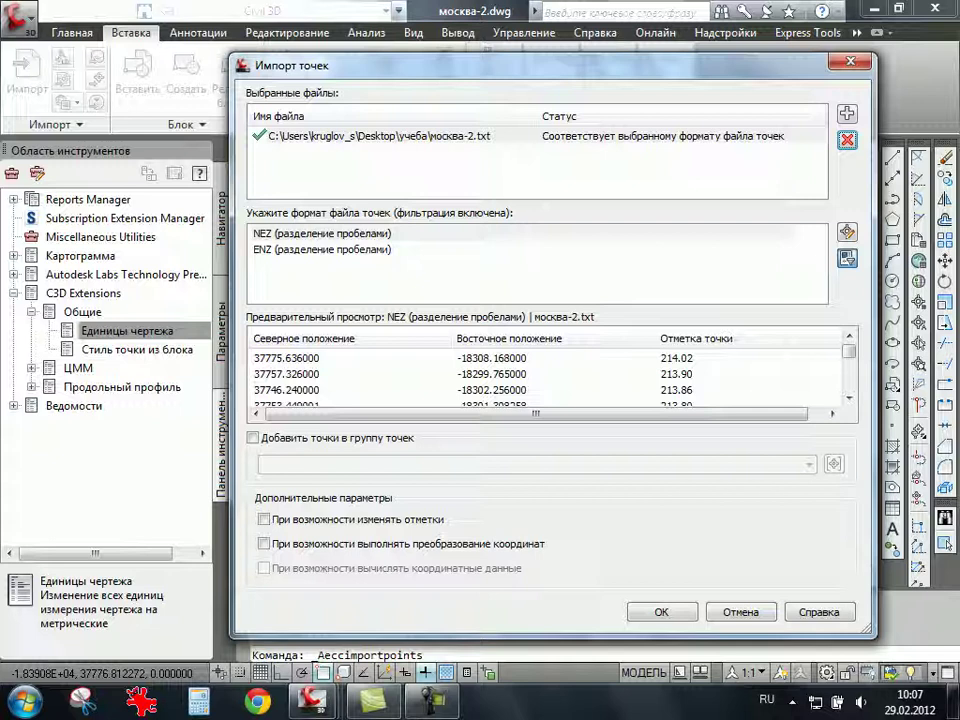
# Choose NEZ (разделение пробелами), send the points to a new group 'Импорт', and run the import.
pyautogui.click(320, 233)
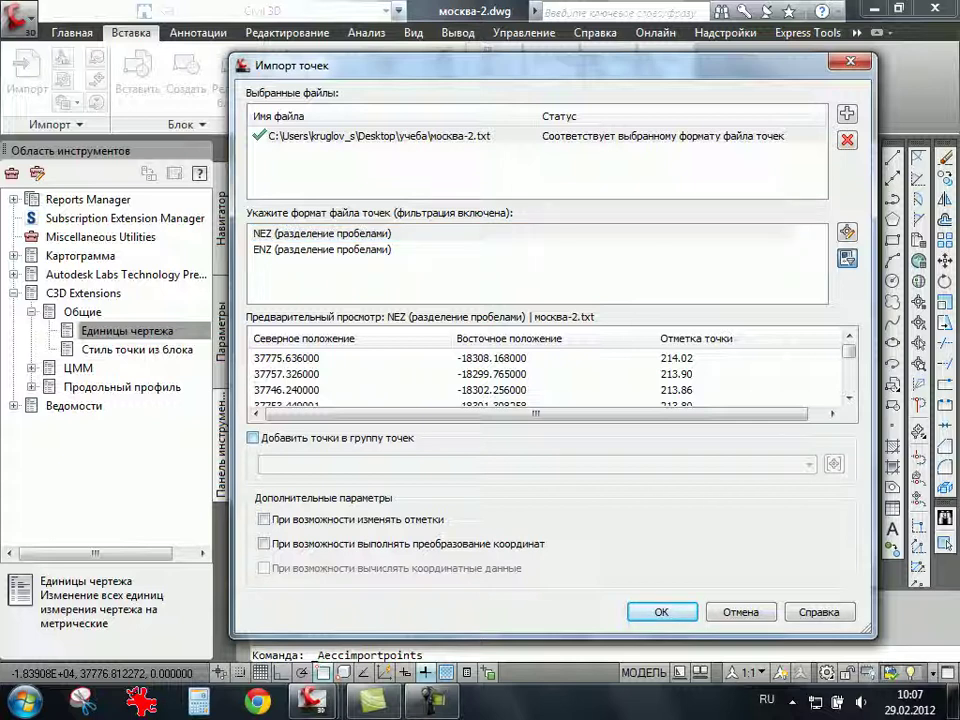
pyautogui.click(253, 437)
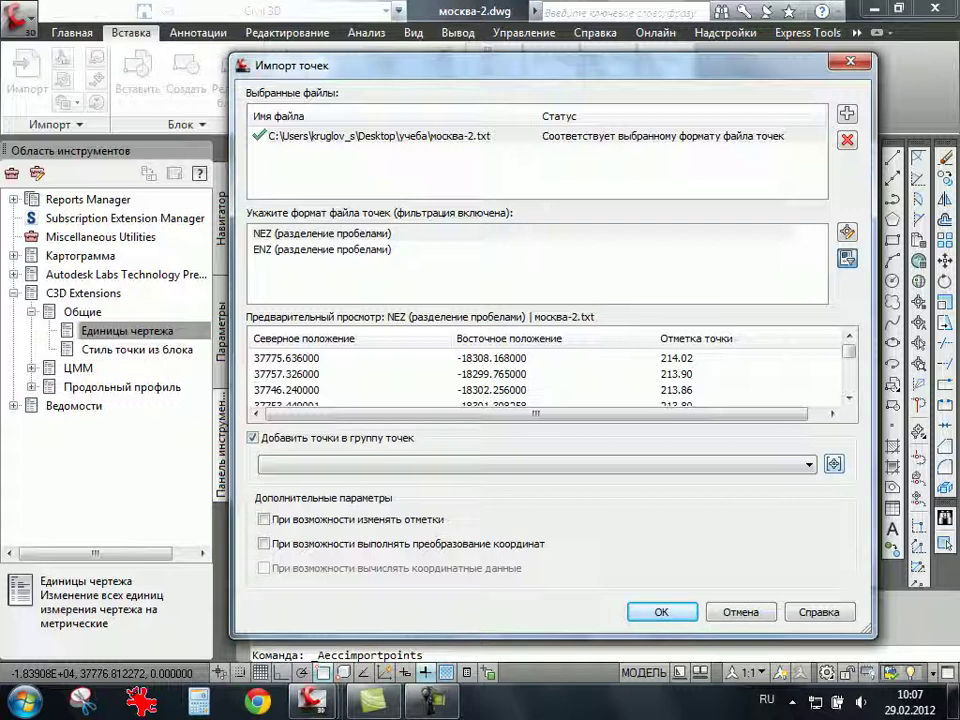
pyautogui.click(833, 464)
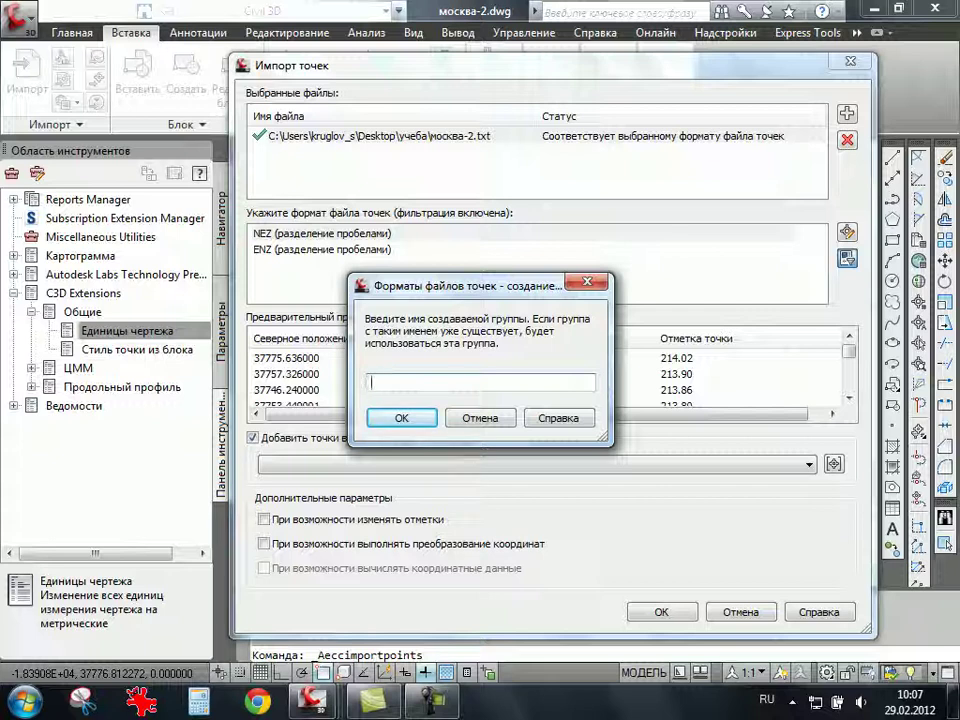
pyautogui.write('Импор')
pyautogui.write('т')
pyautogui.press('Return')
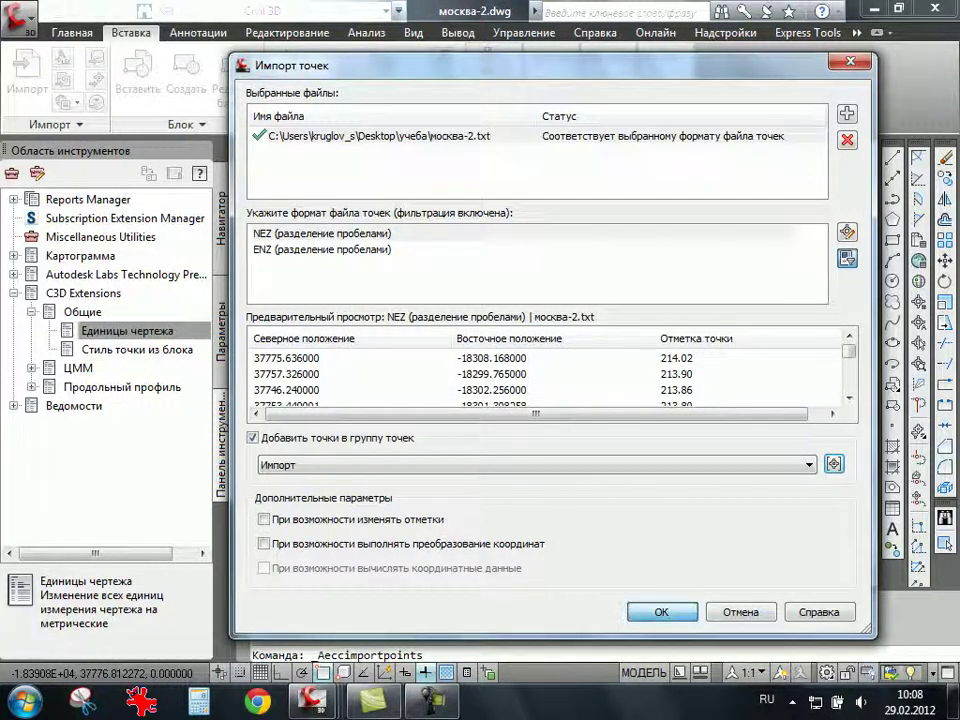
pyautogui.press('Return')
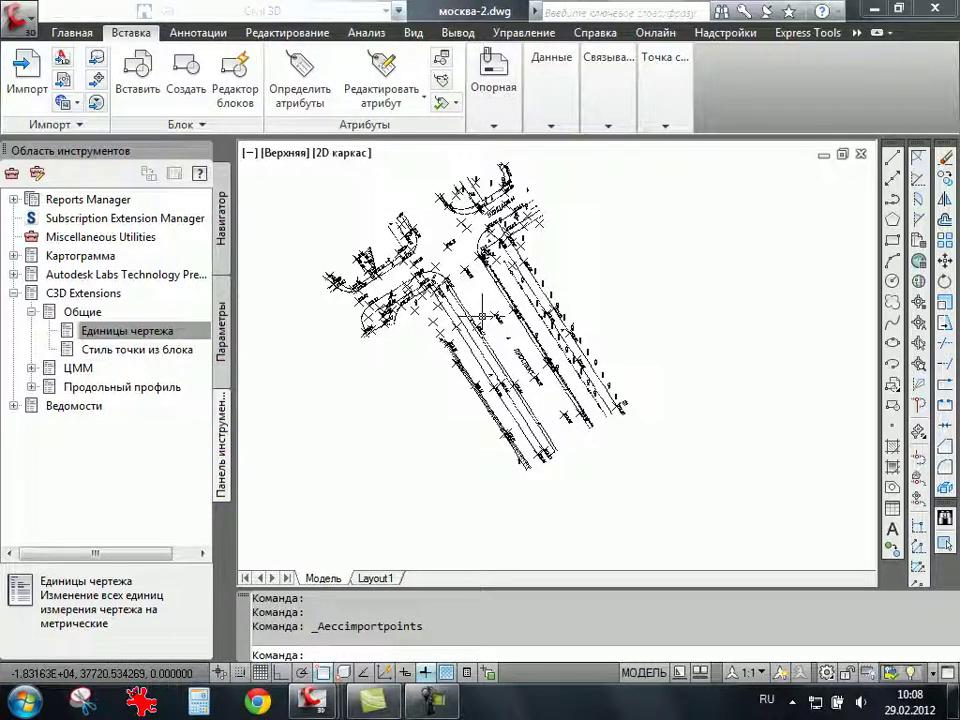
# In Prospector, expand Группы точек and open Свойства for the Импорт group.
pyautogui.click(221, 218)
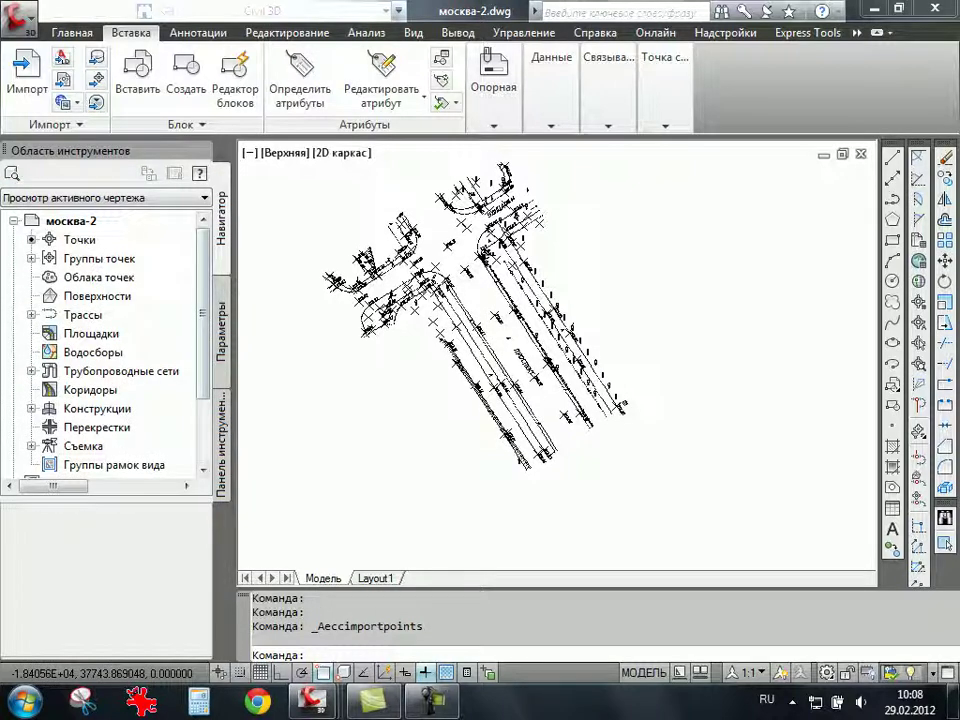
pyautogui.click(31, 258)
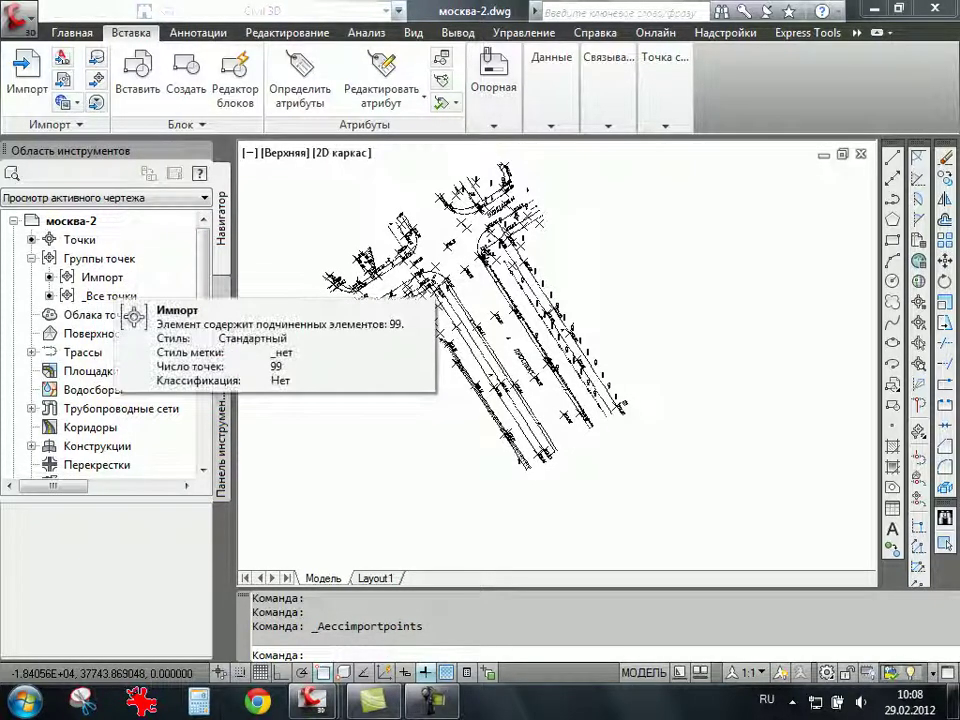
pyautogui.click(101, 277)
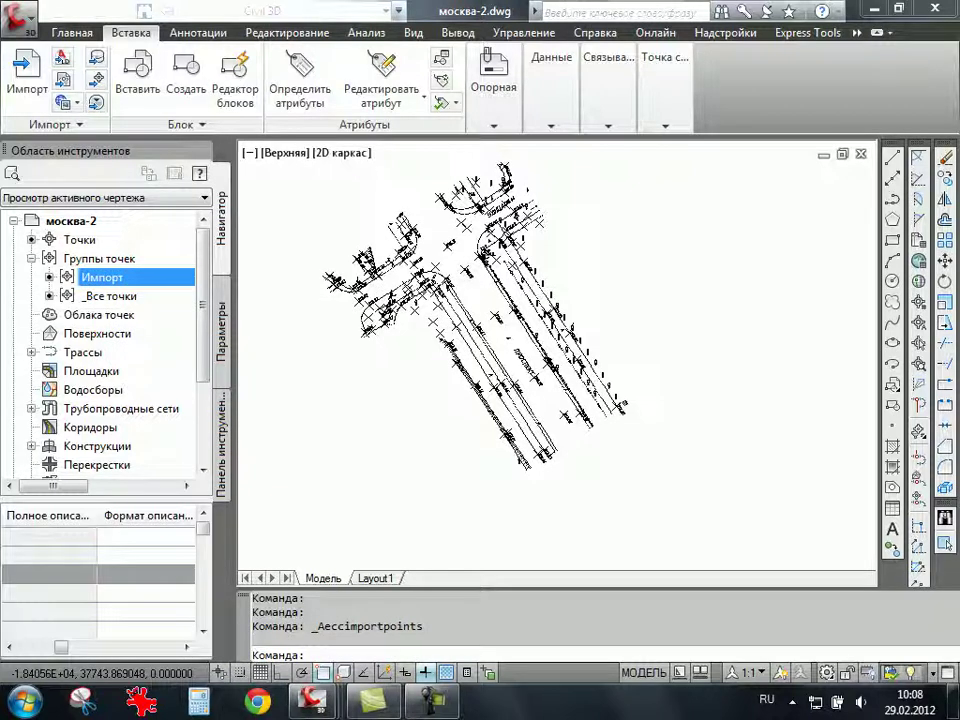
pyautogui.click(110, 296)
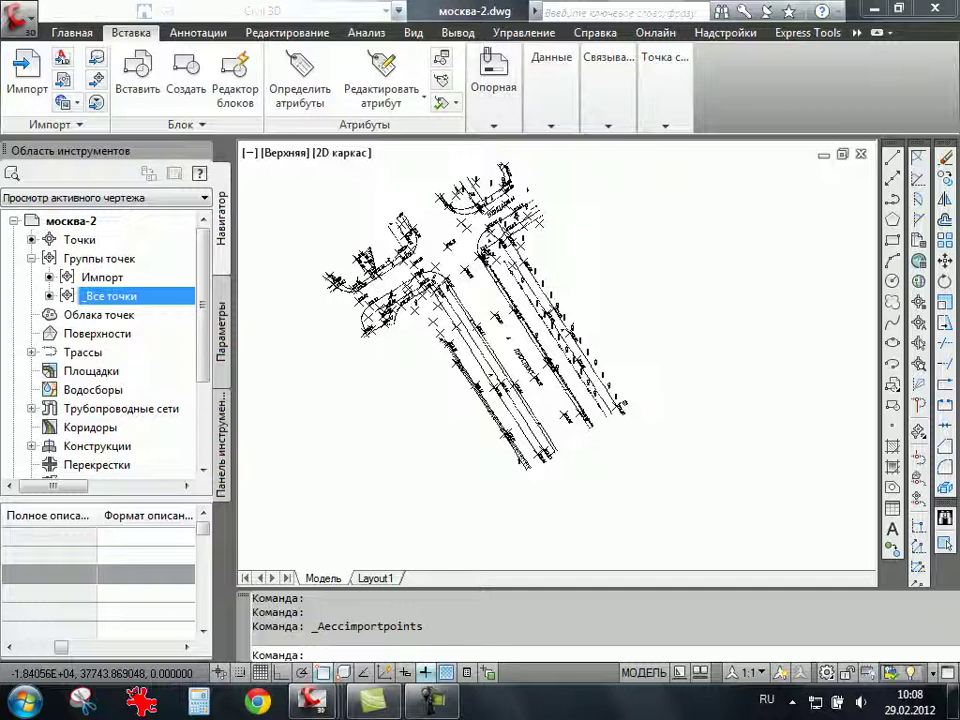
pyautogui.click(101, 277)
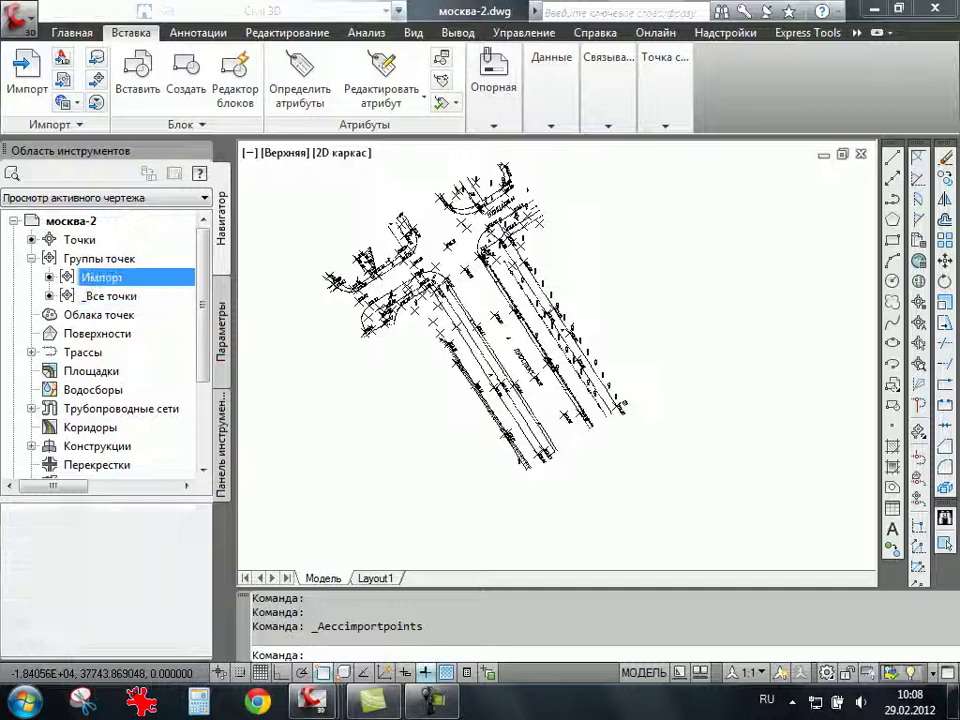
pyautogui.rightClick(148, 280)
pyautogui.click(185, 290)
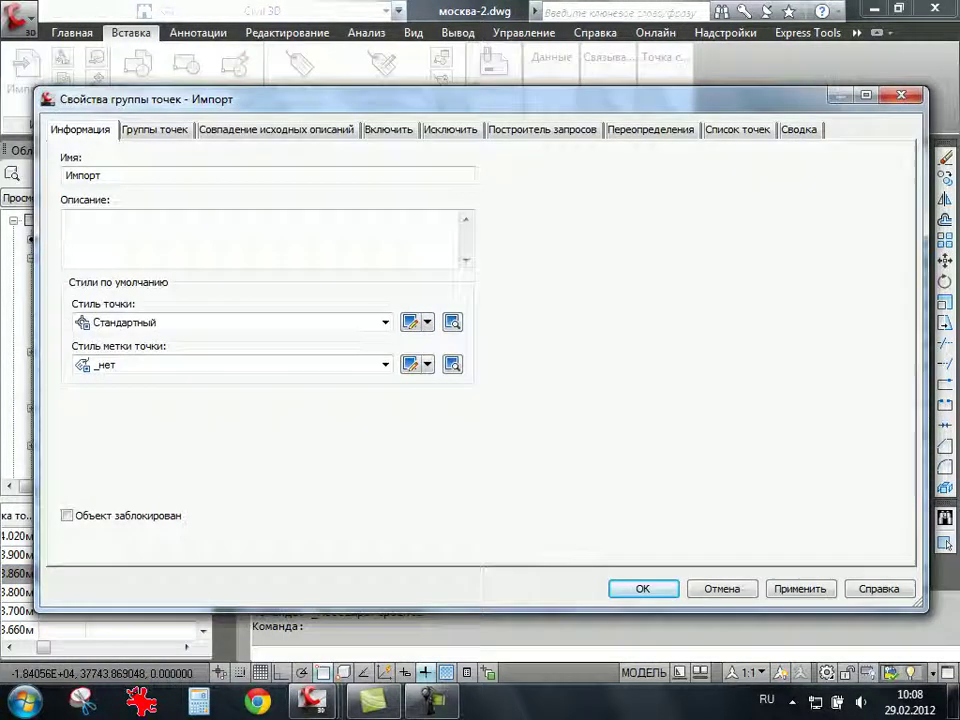
# Set Стиль точки to Точка плана and Стиль метки точки to Отметки плана, then apply.
pyautogui.click(385, 322)
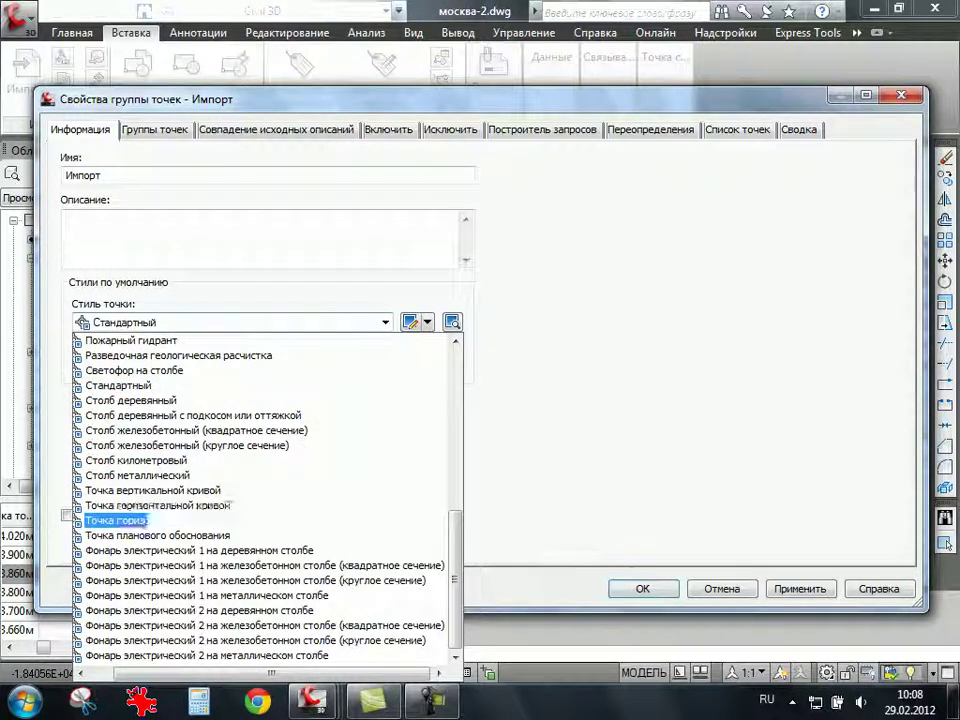
pyautogui.click(115, 520)
pyautogui.click(385, 364)
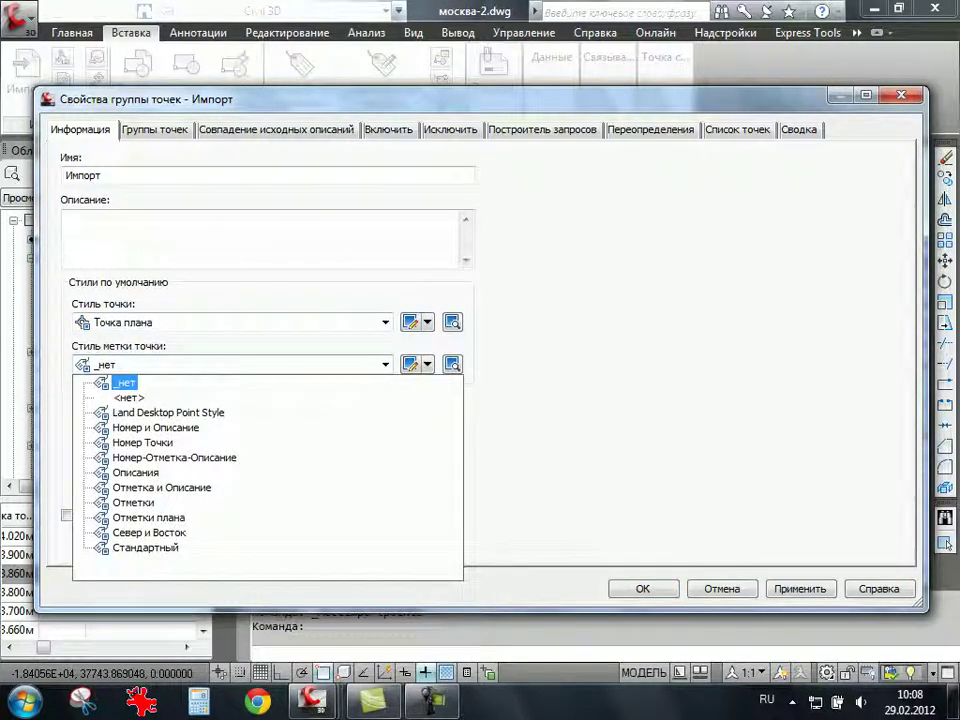
pyautogui.click(148, 517)
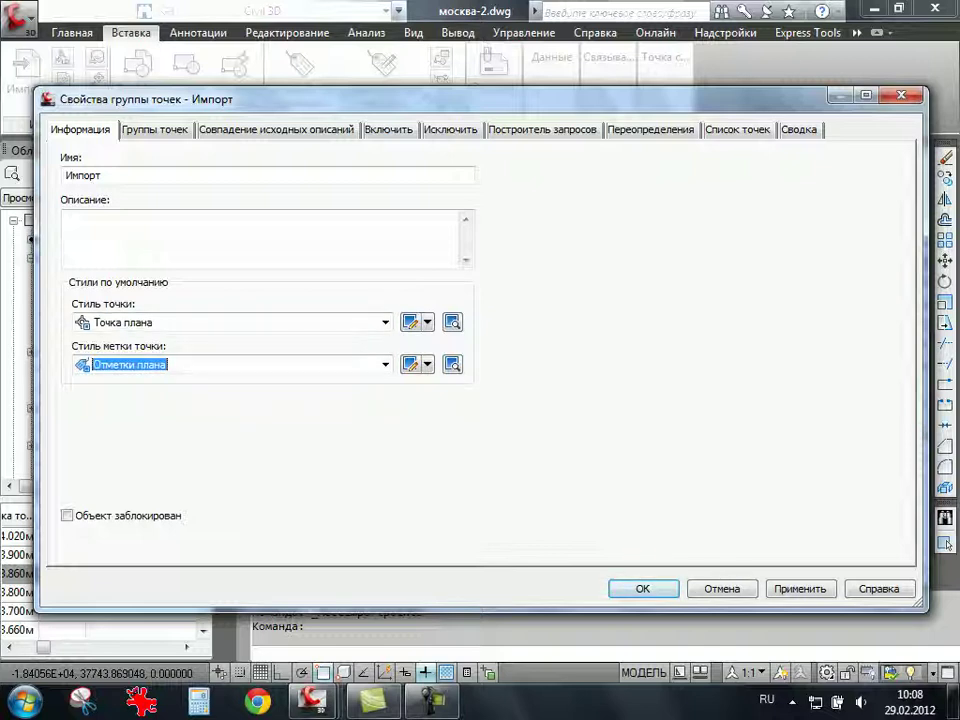
pyautogui.press('Return')
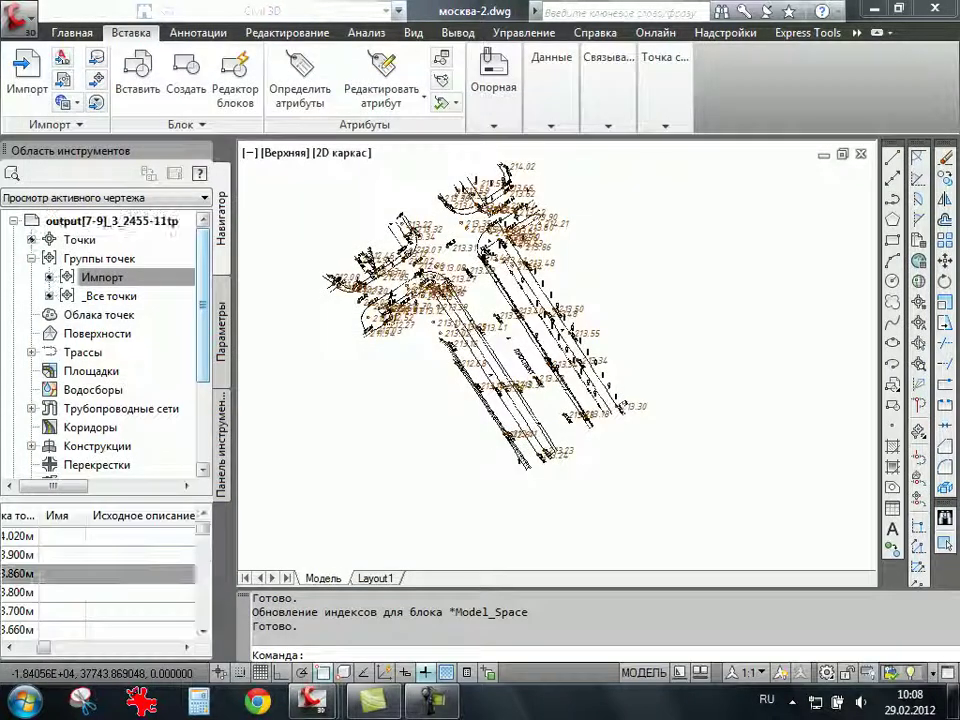
pyautogui.scroll(5, 545, 470)
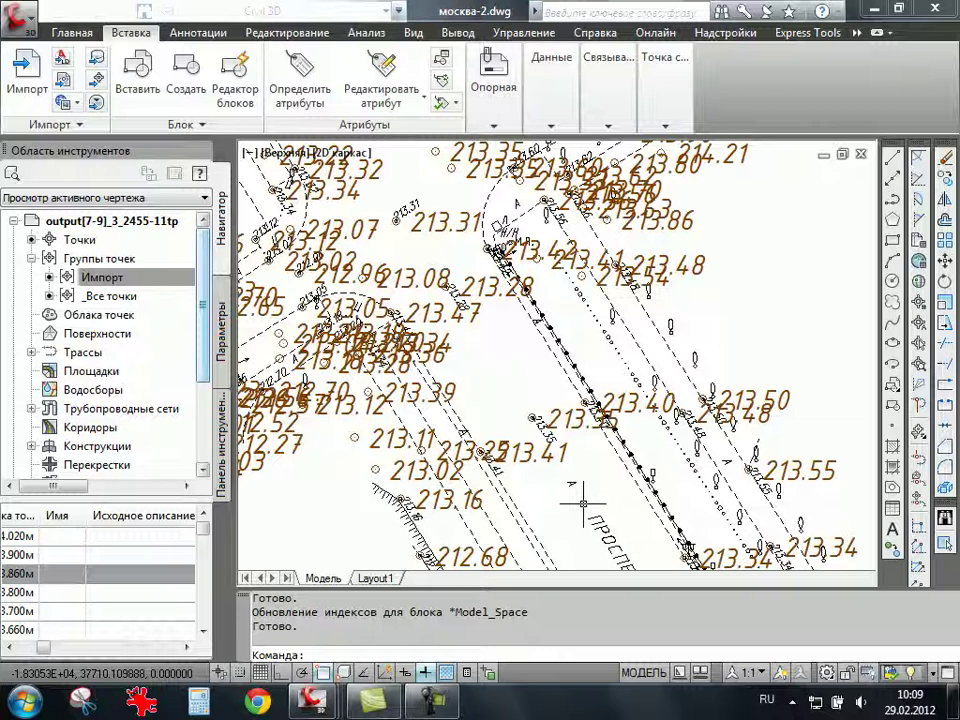
pyautogui.click(748, 672)
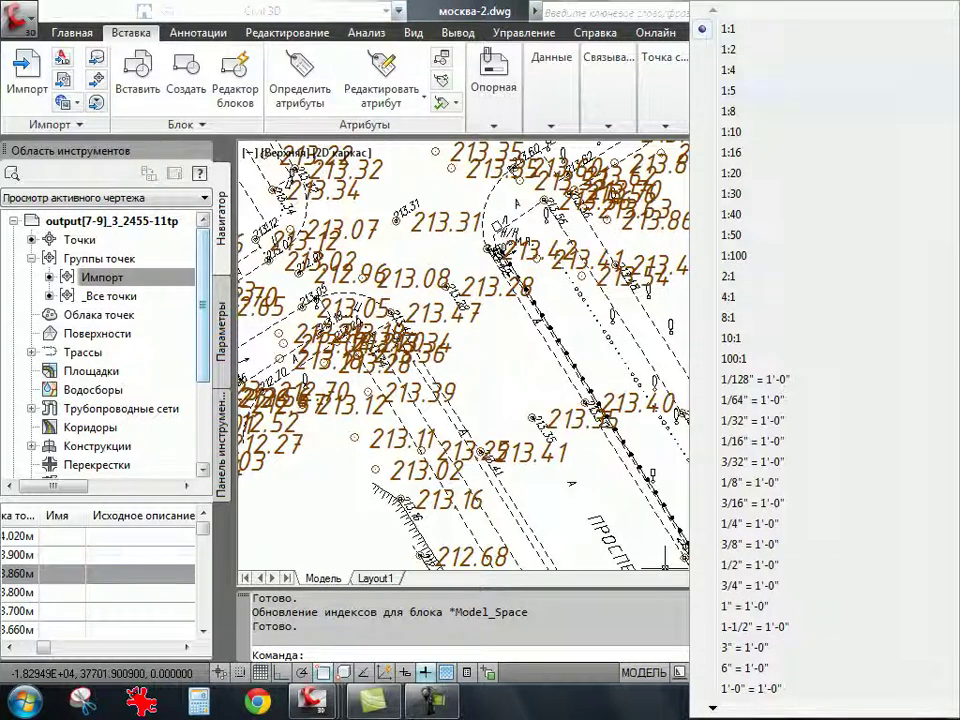
pyautogui.scroll(-2, 800, 400)
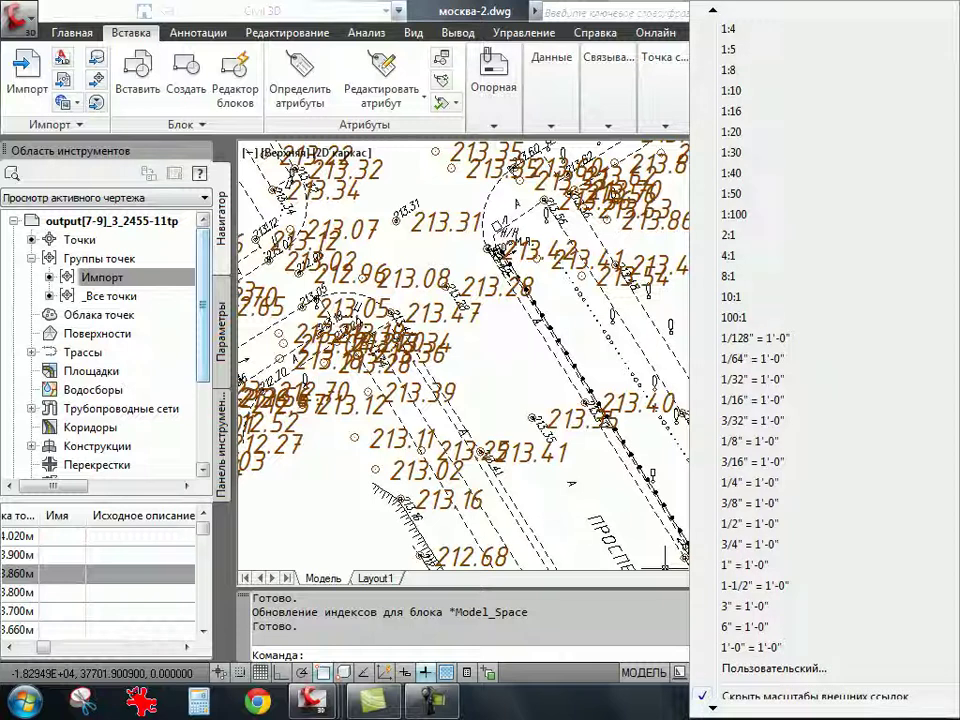
pyautogui.press('Escape')
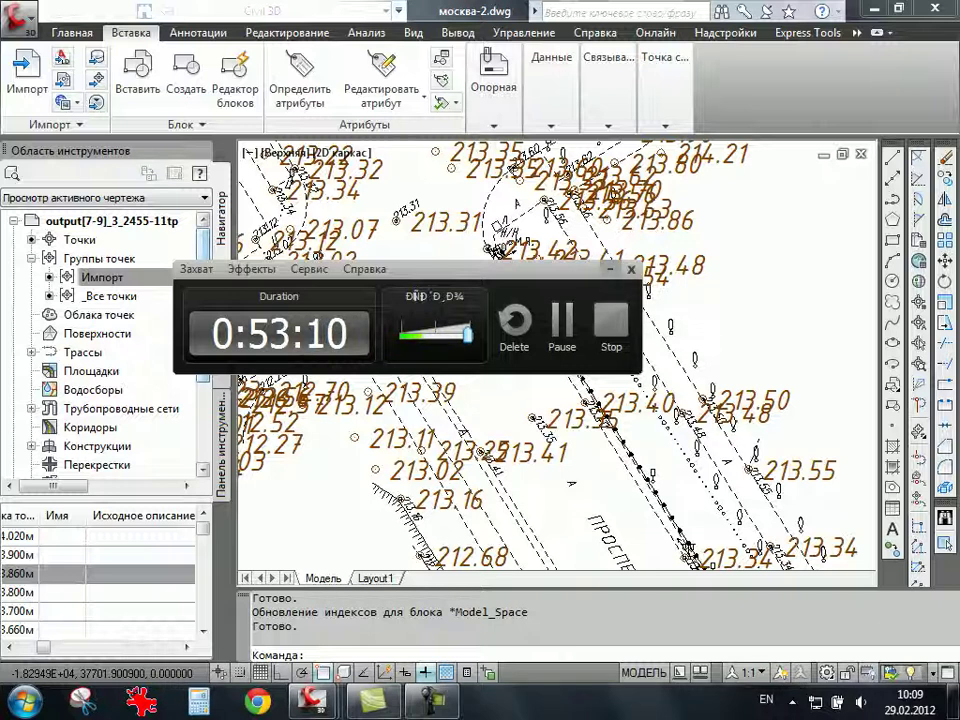
pyautogui.hotkey('alt', 'shift')
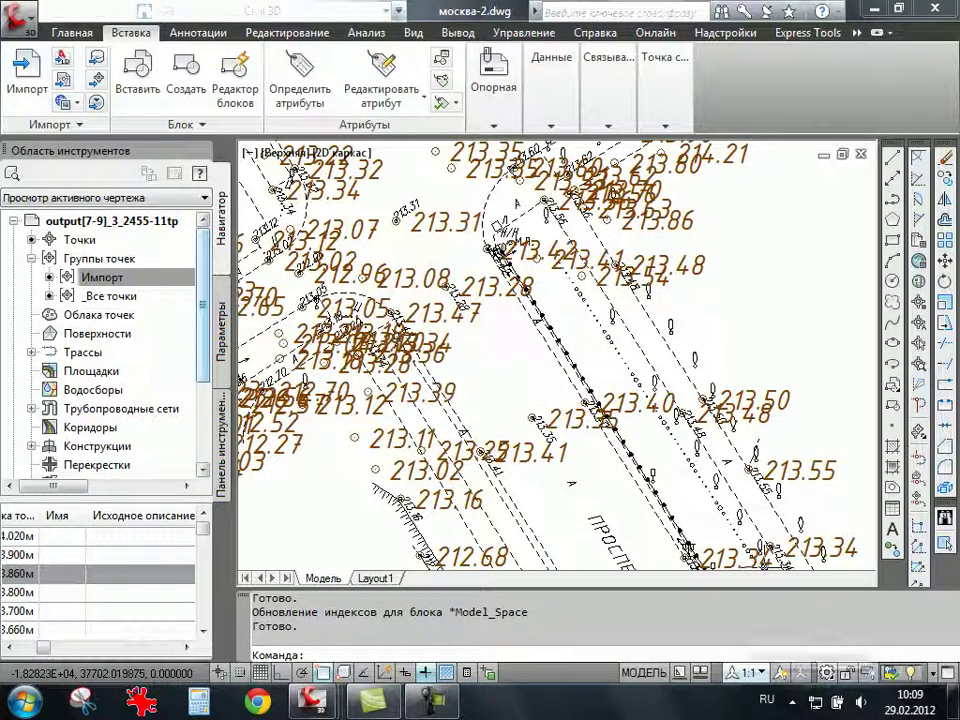